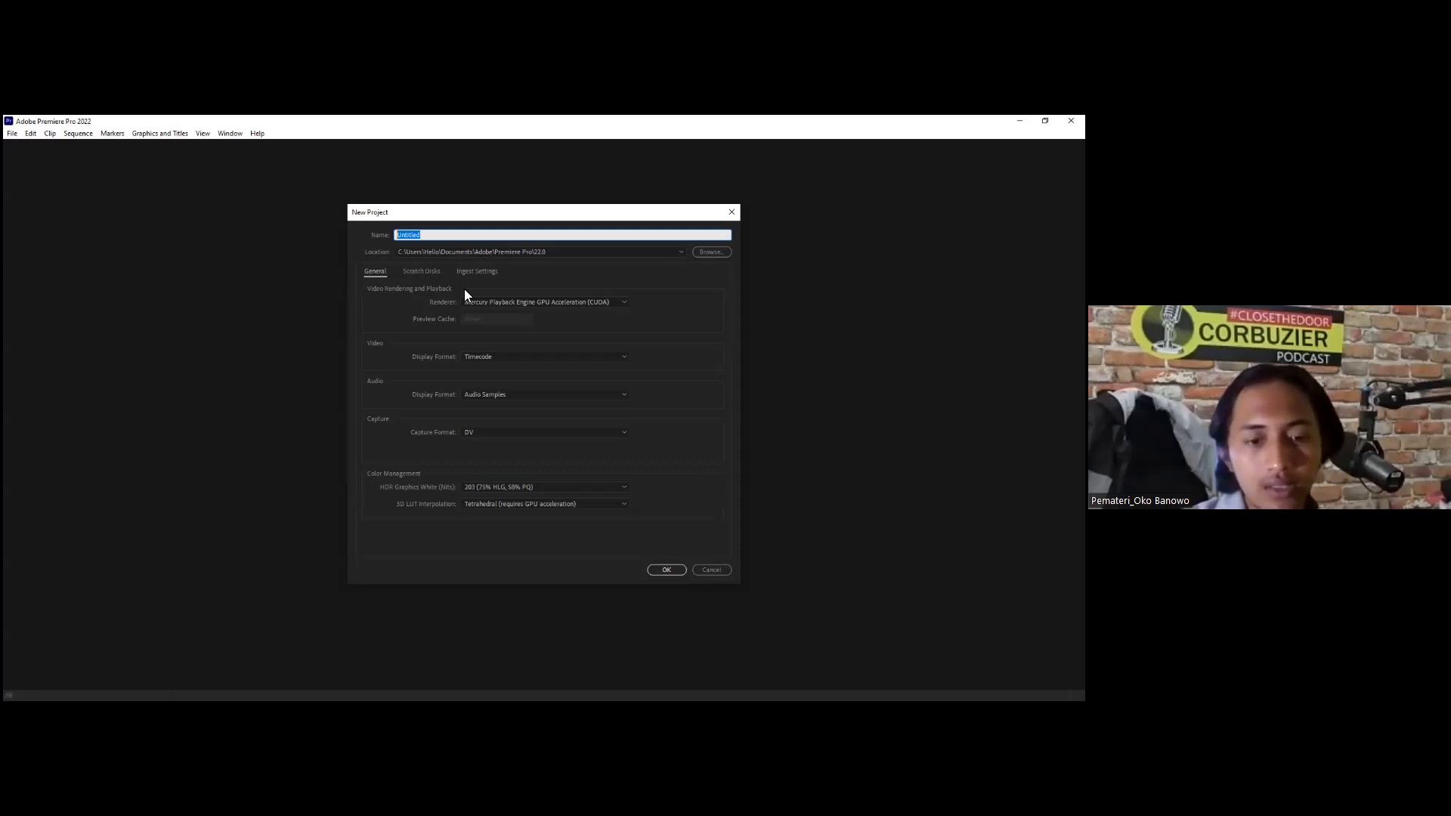
type("JARA")
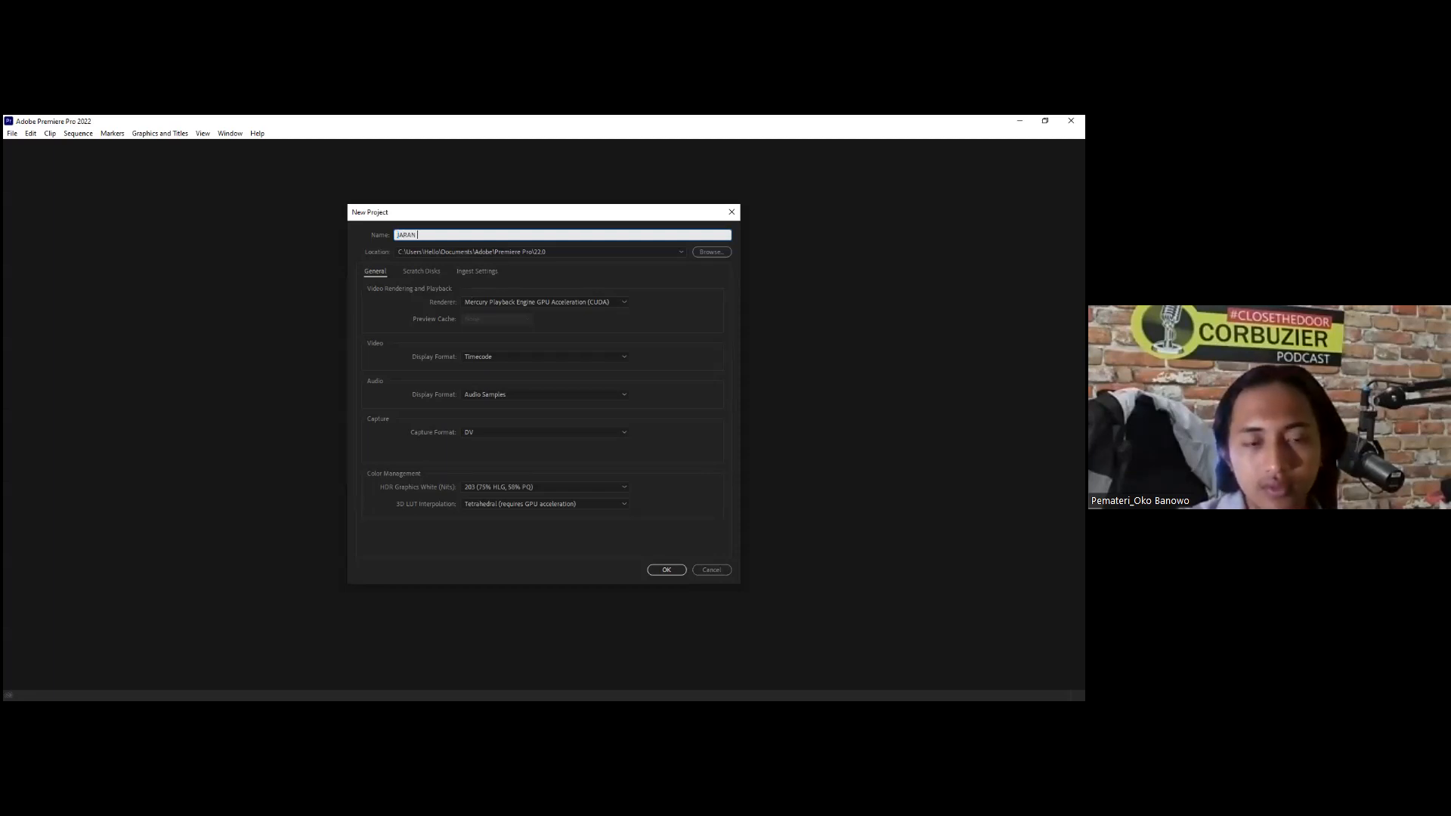
type("N")
key("BackSpace")
key("BackSpace")
key("BackSpace")
key("BackSpace")
key("BackSpace")
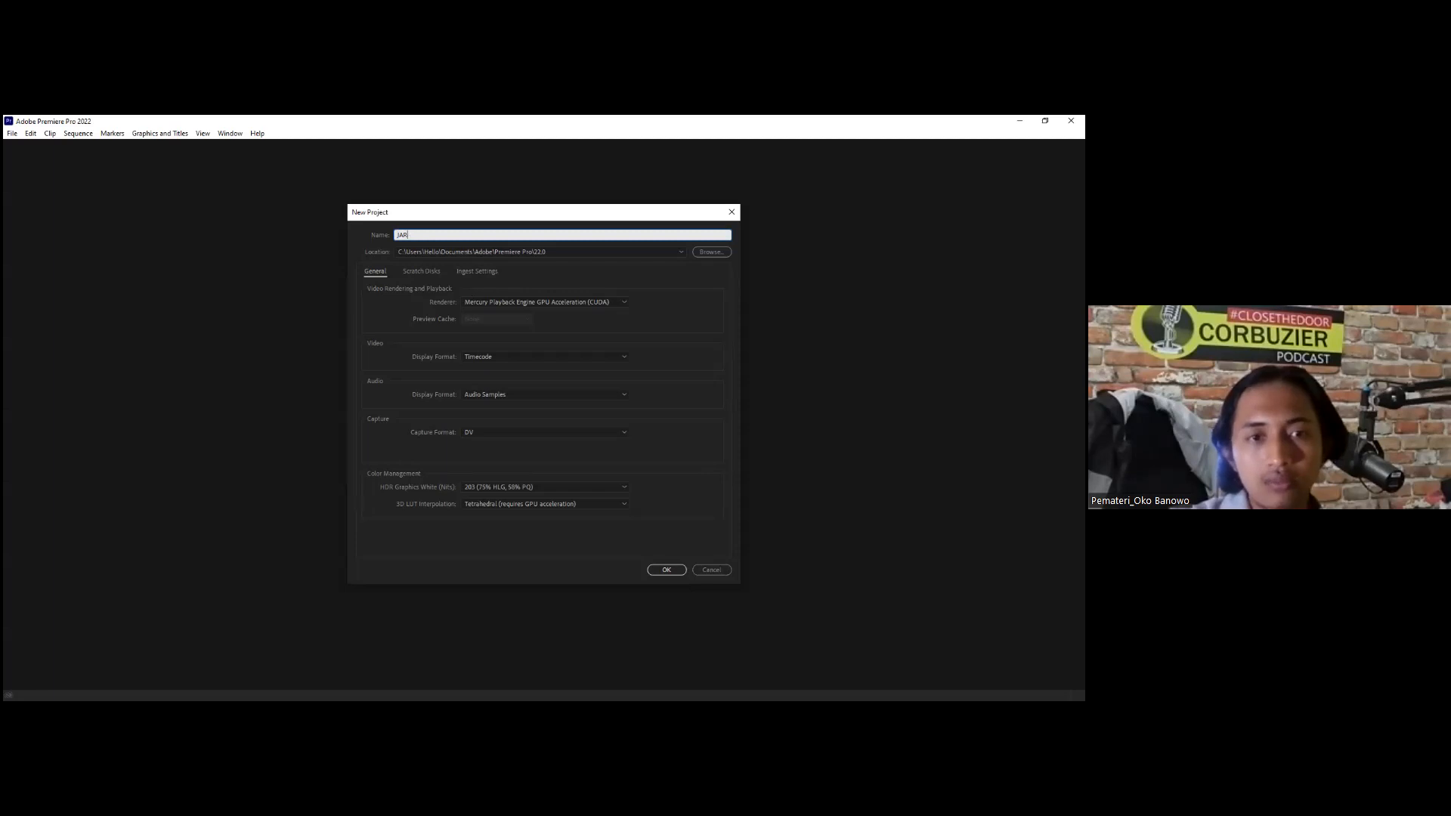
Step: Name the new project KUDA LUMPING
type("KUDA")
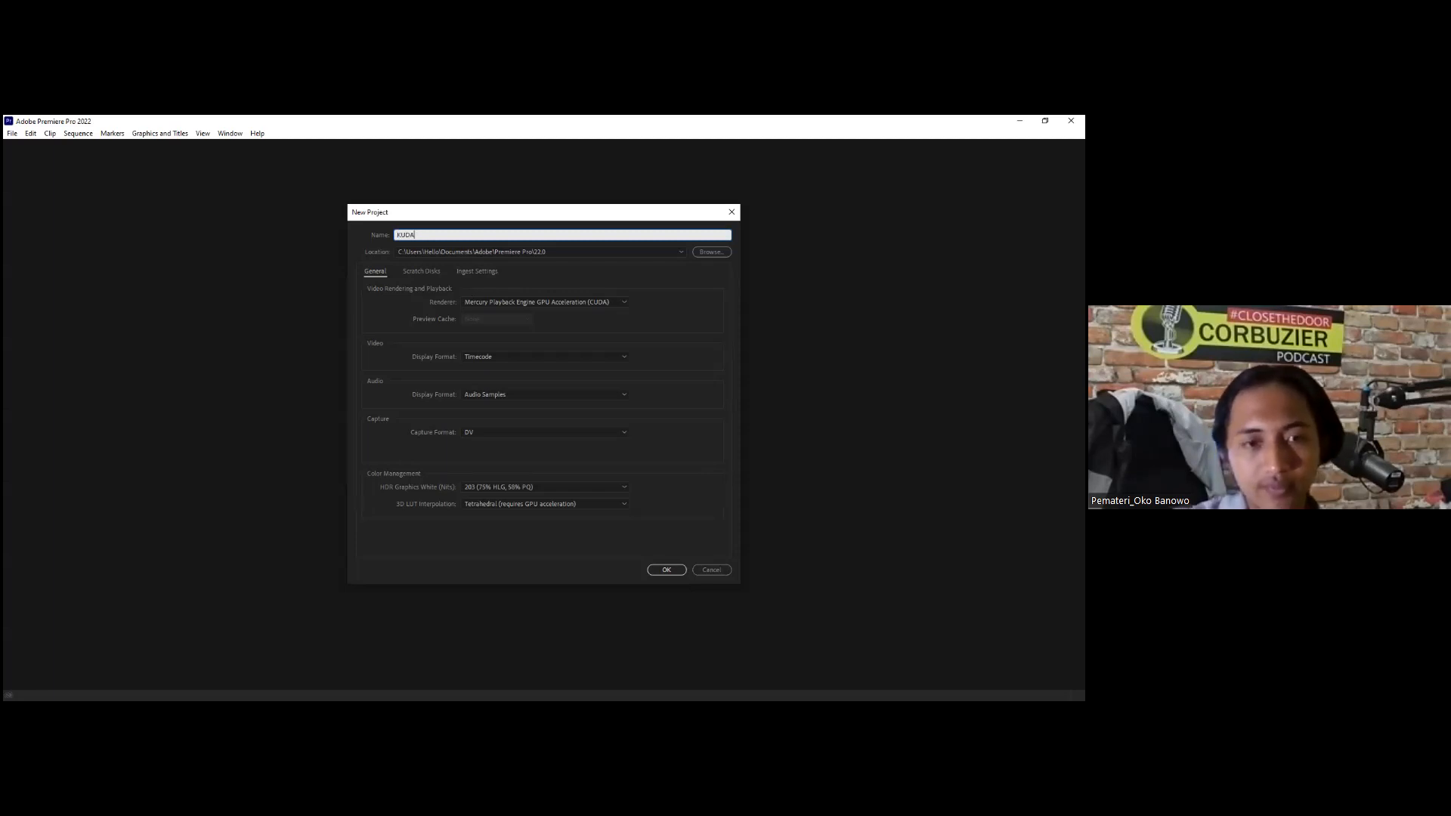
type(" LUM")
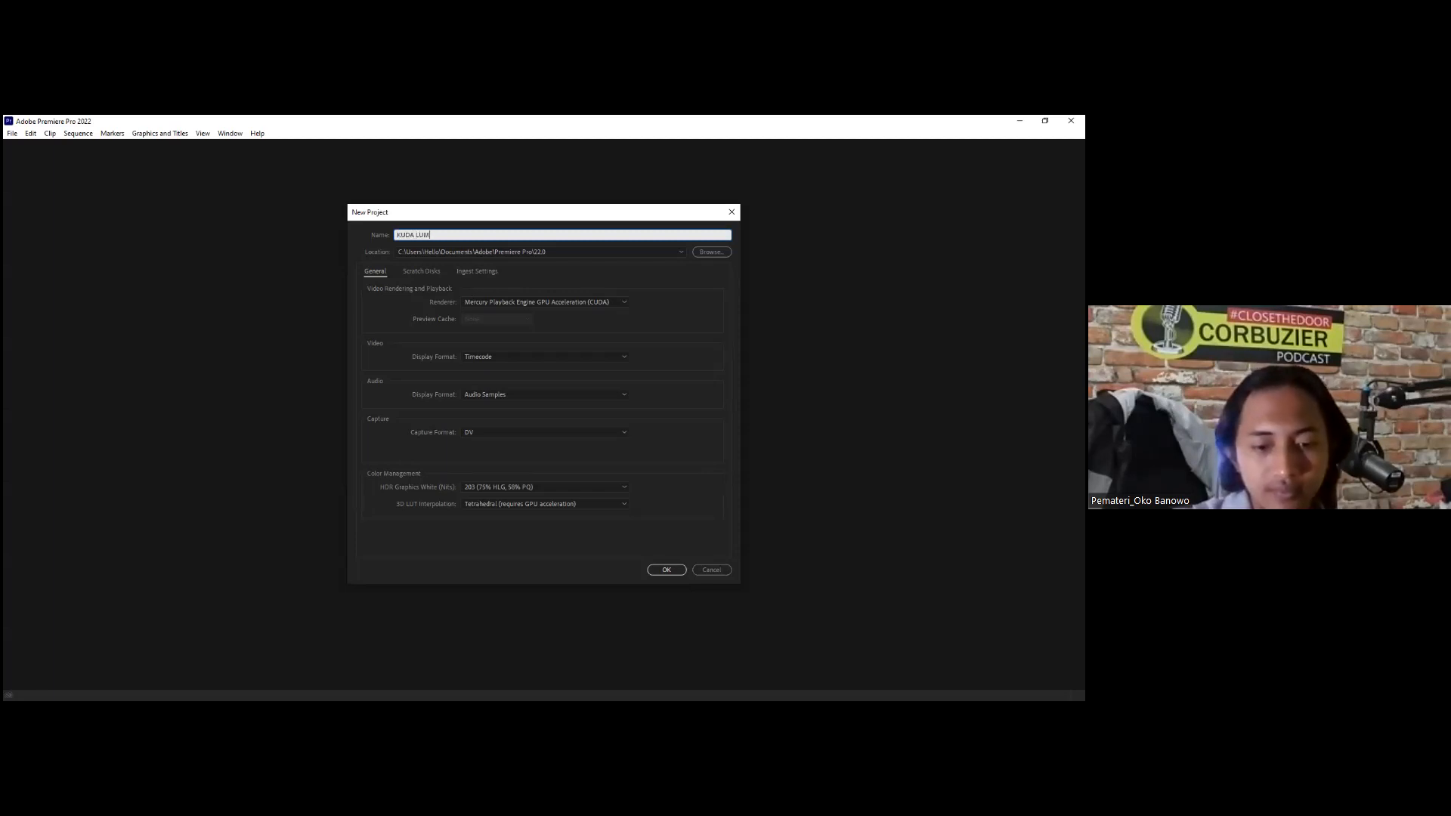
type("PING")
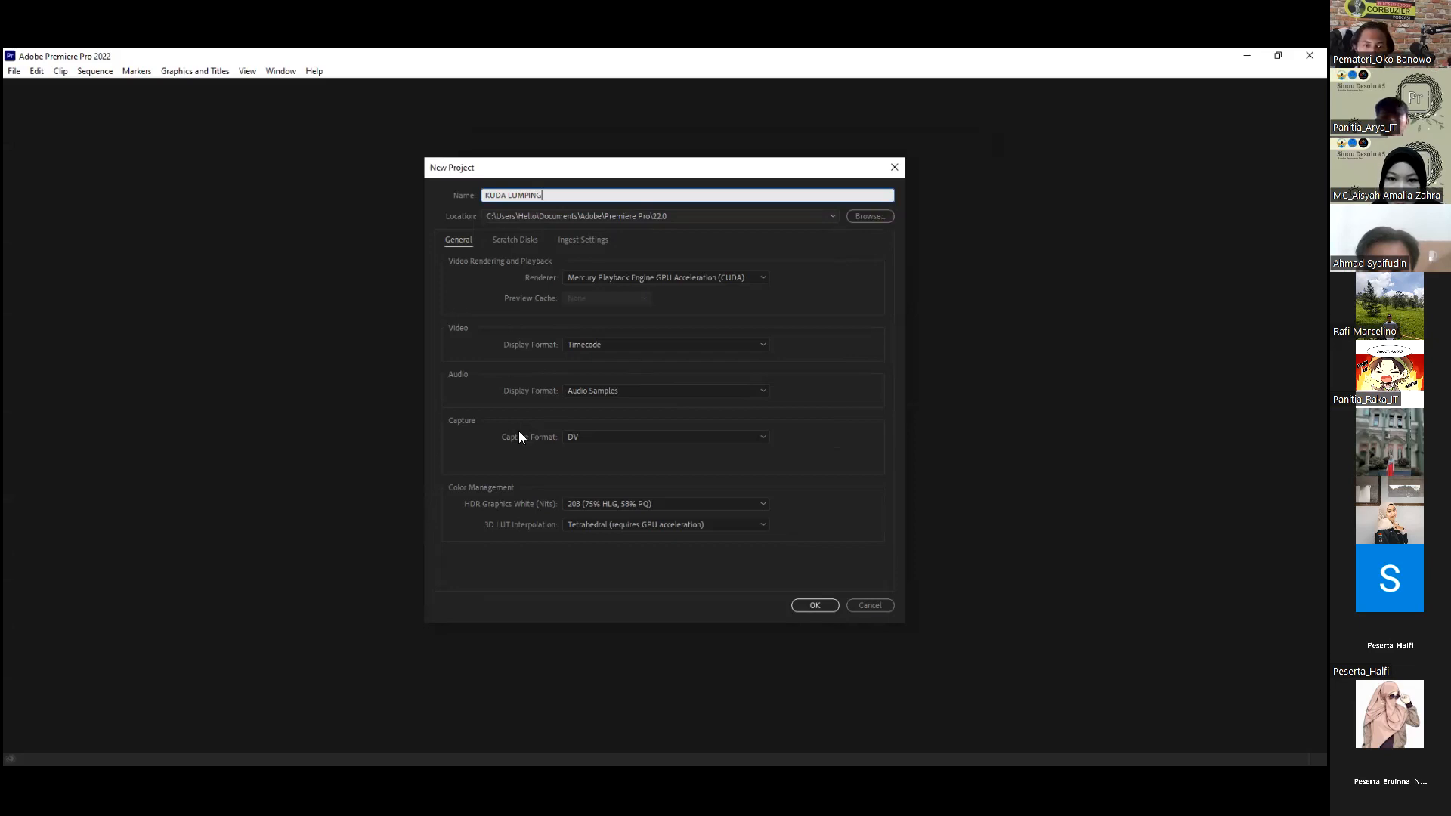
Step: Set the project's save location to the Videos folder and create the project
scroll(486, 418, "down", 1)
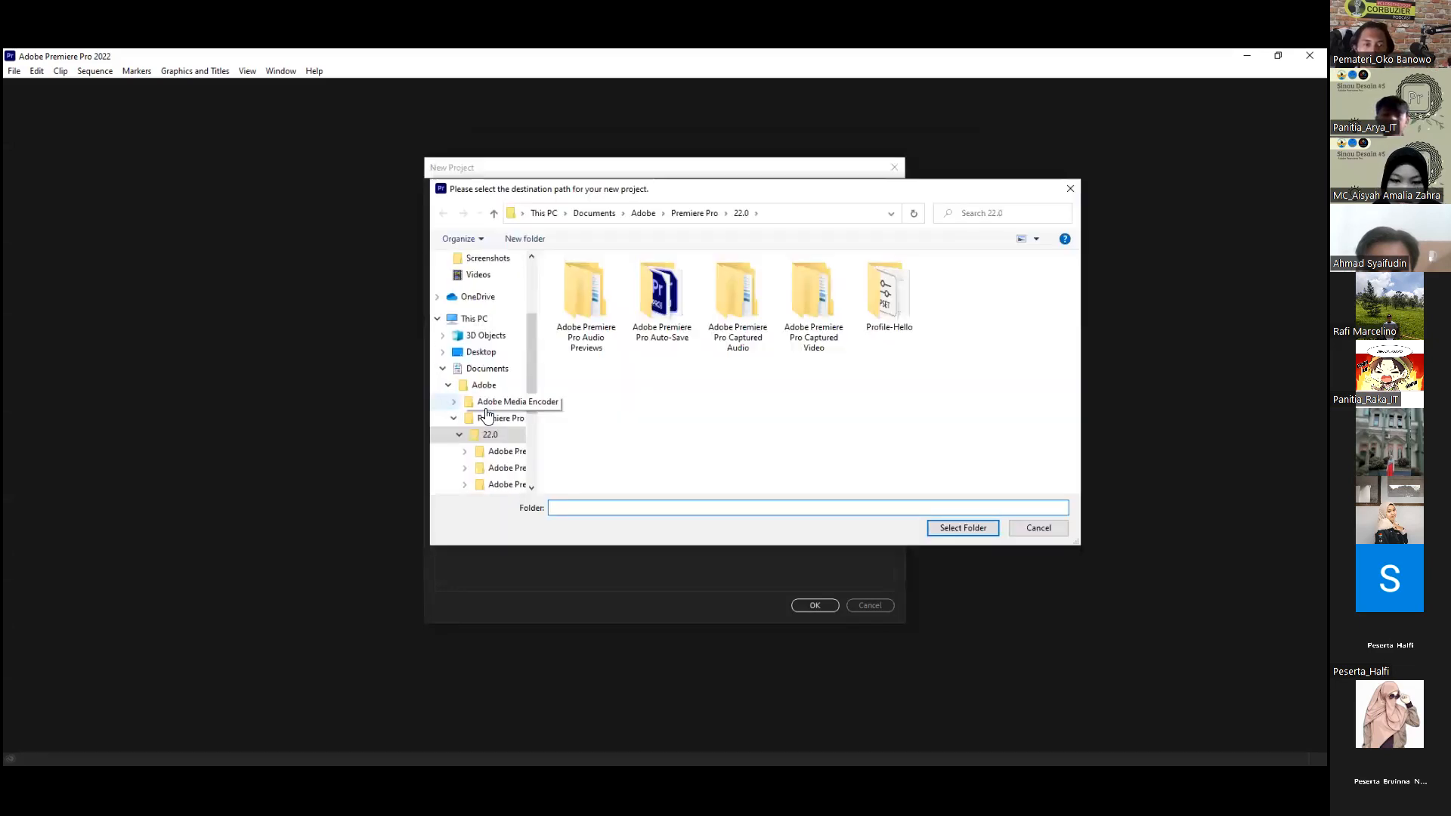
scroll(486, 414, "down", 3)
left_click(481, 440)
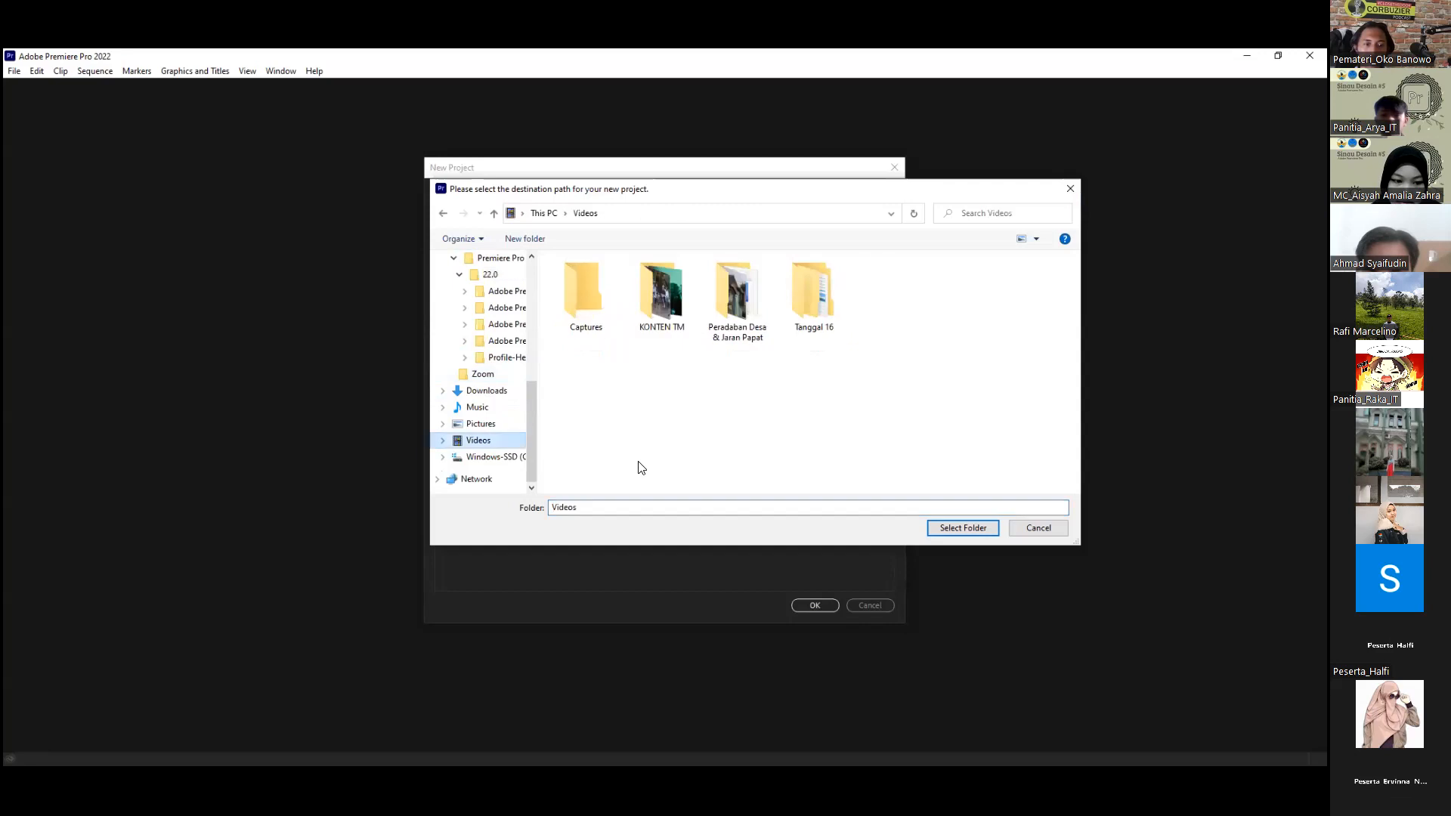
left_click(931, 527)
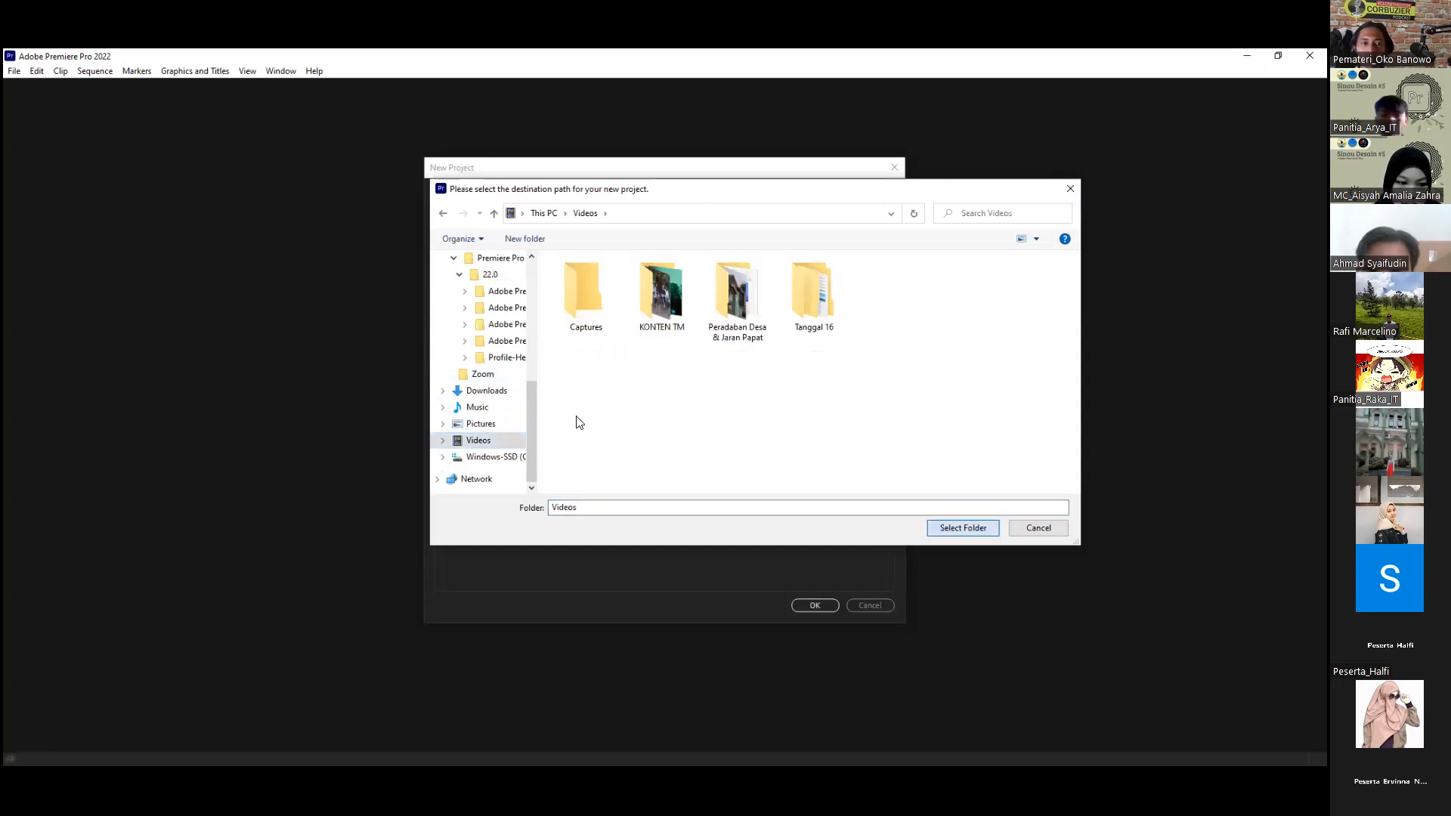
left_click(809, 604)
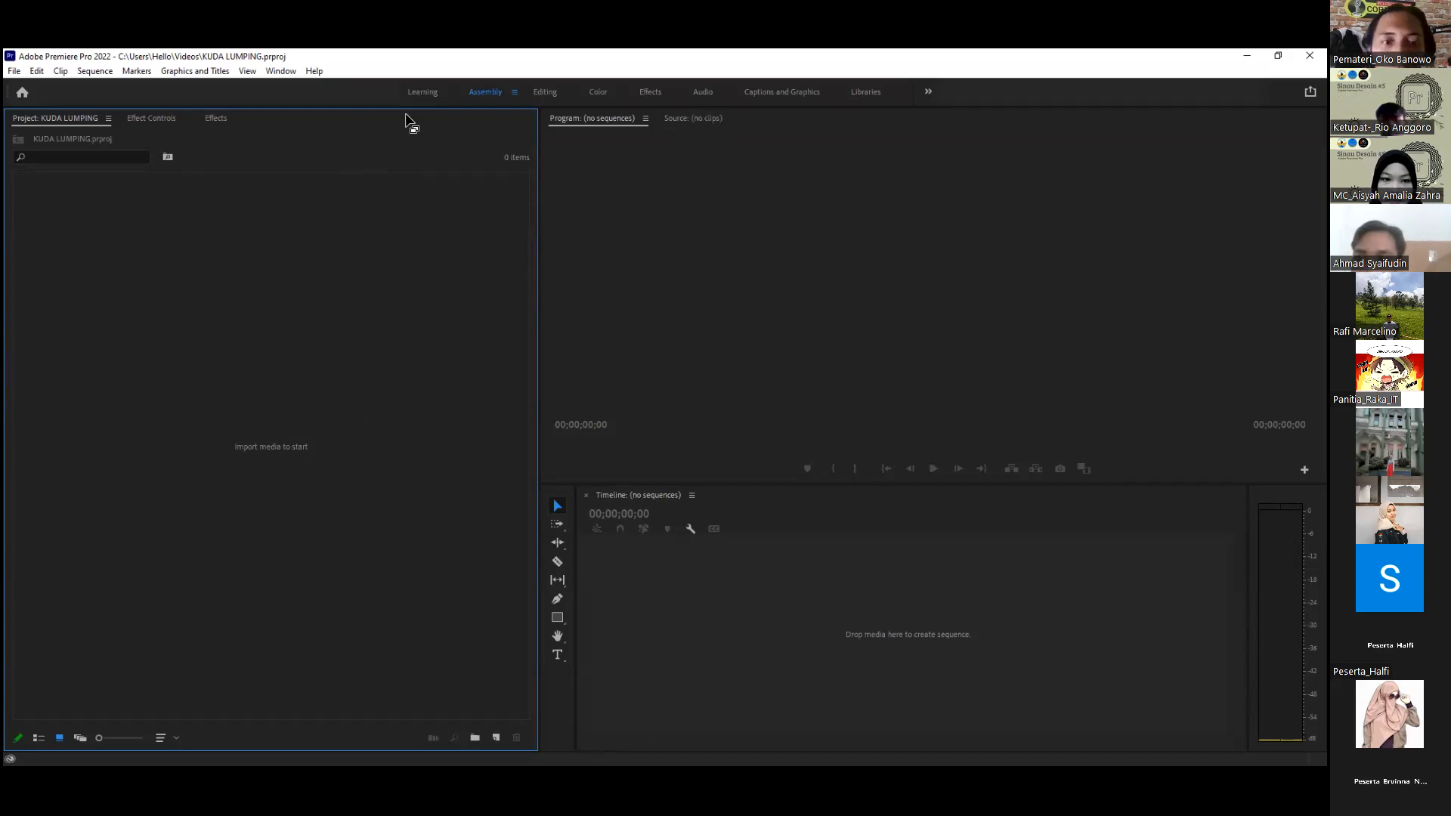
Step: Close the Effect Controls panel in the group it shares with Project and Effects
left_click_drag(400, 119, 96, 133)
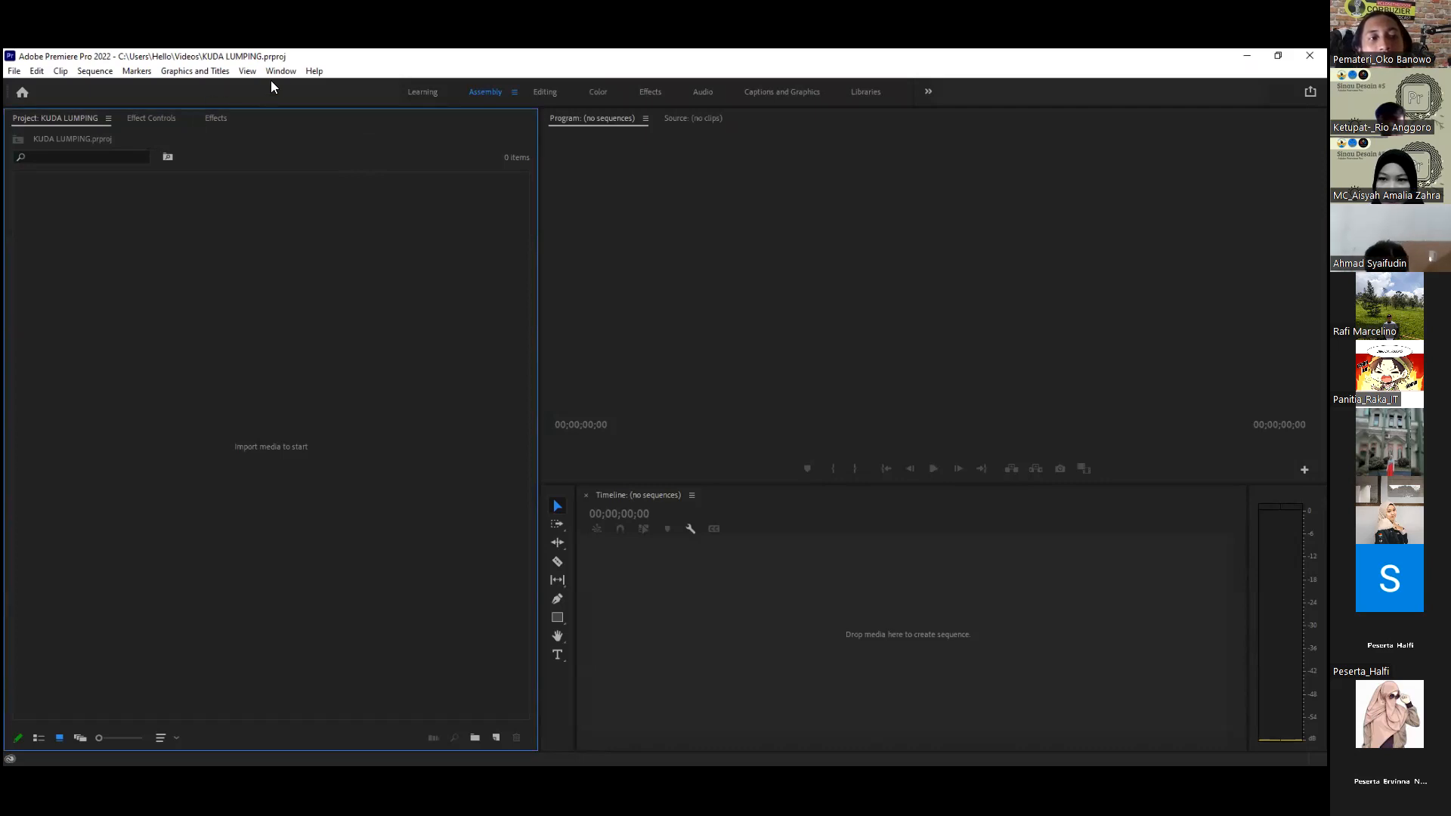
left_click(157, 118)
left_click(183, 119)
left_click(202, 122)
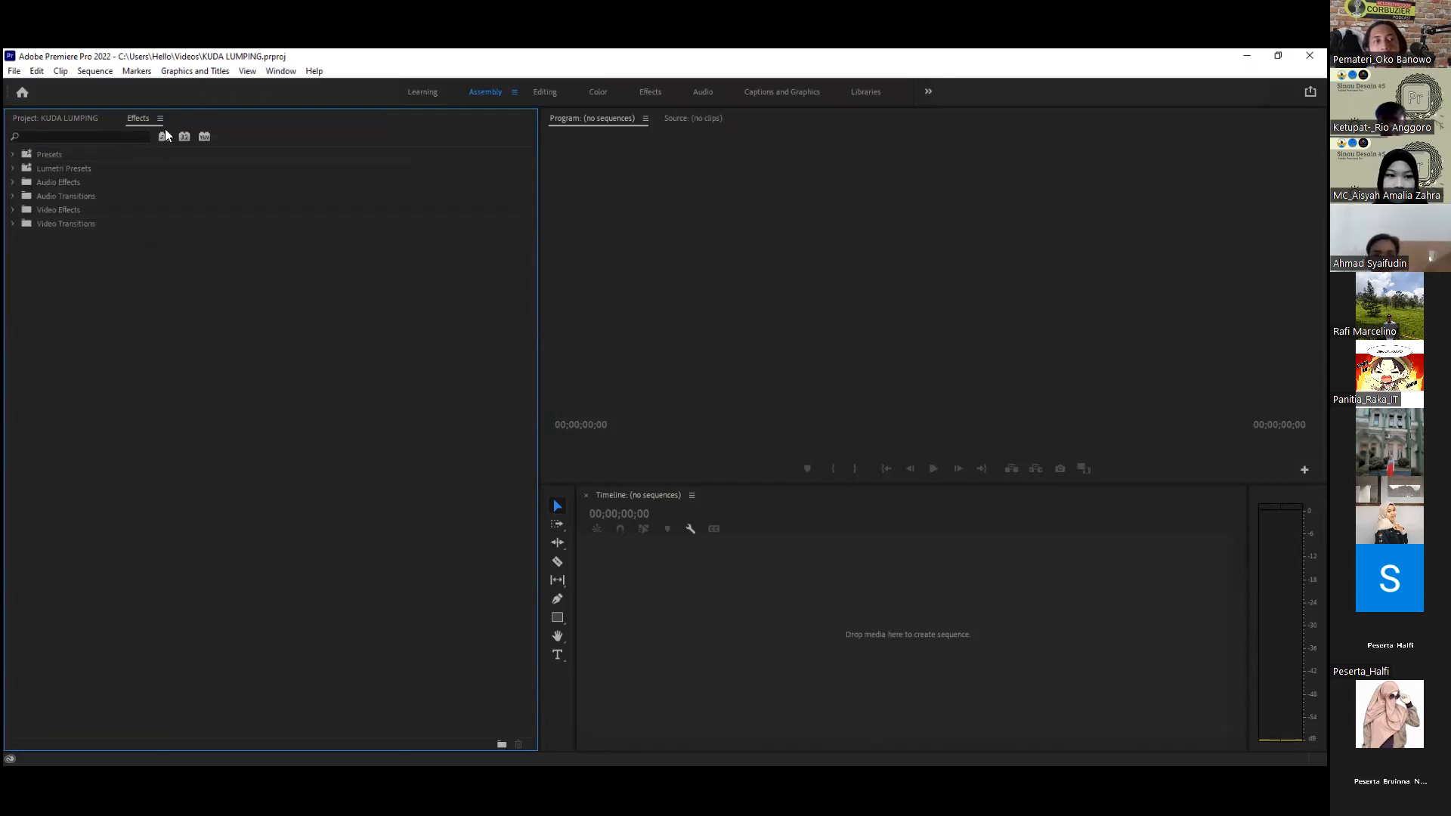
Step: Reopen the Effect Controls panel, place it between Project and Effects, and return to the Project panel
left_click(281, 71)
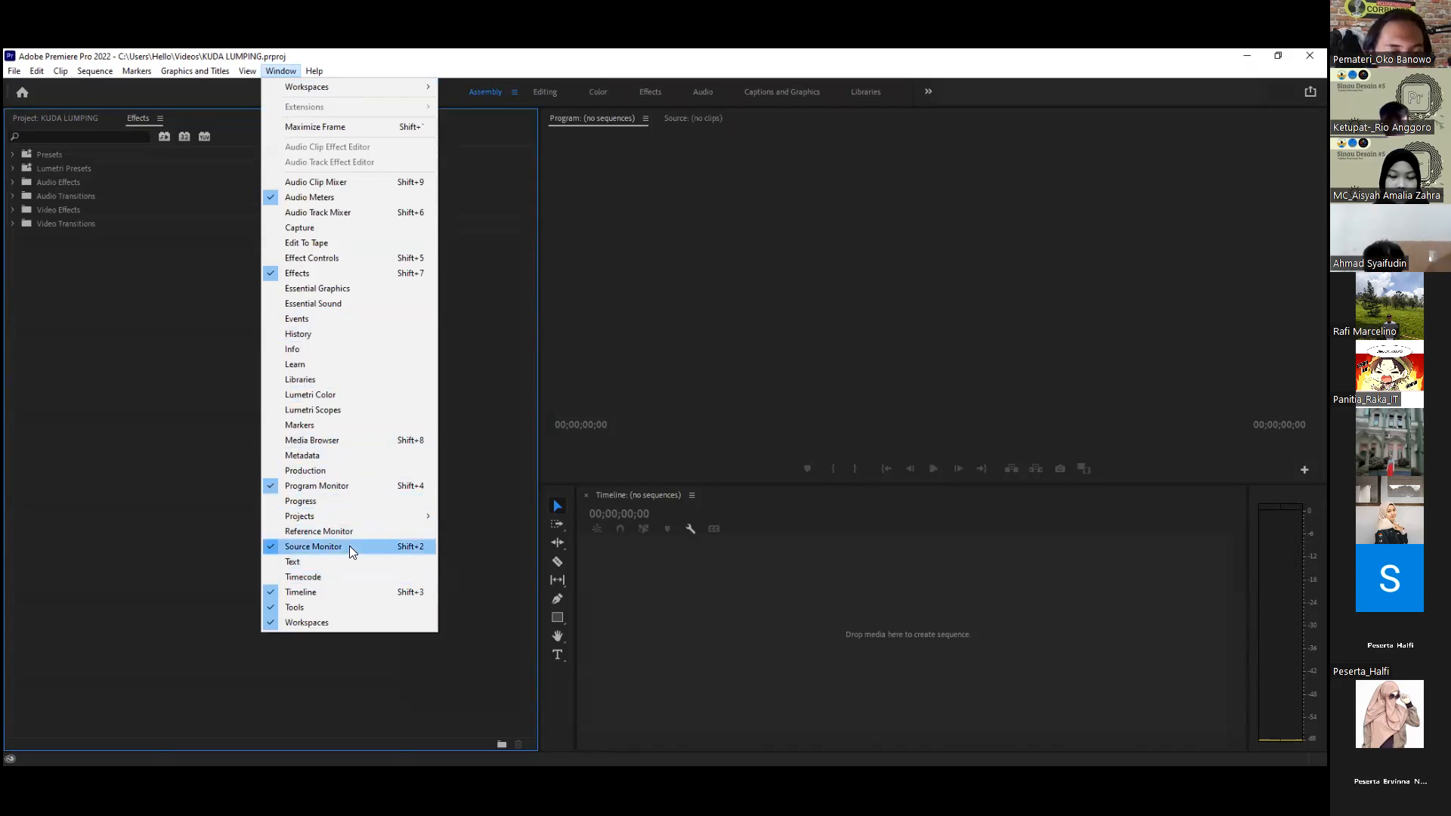
left_click(356, 257)
left_click_drag(195, 115, 125, 115)
left_click(82, 119)
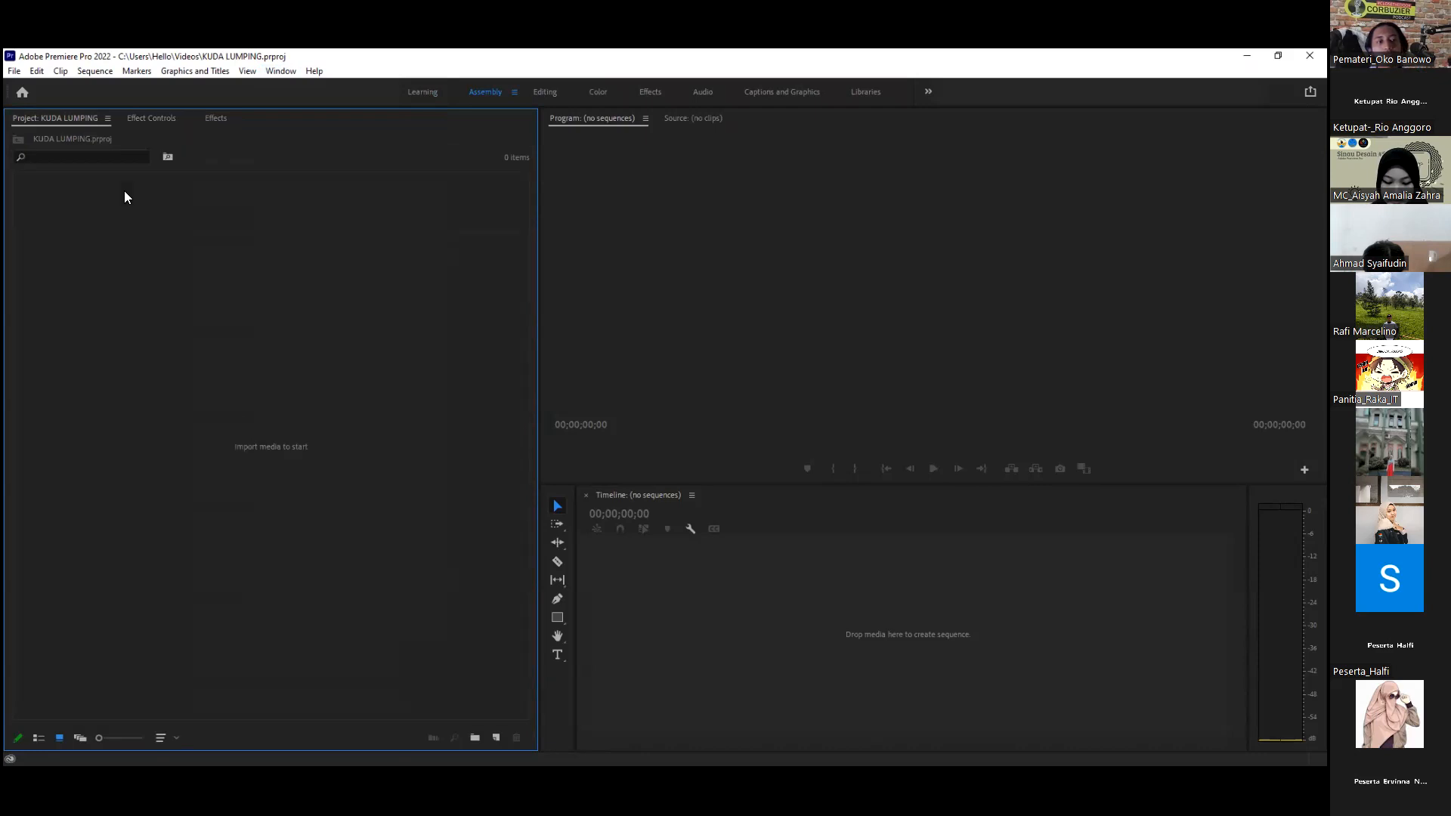
left_click(696, 256)
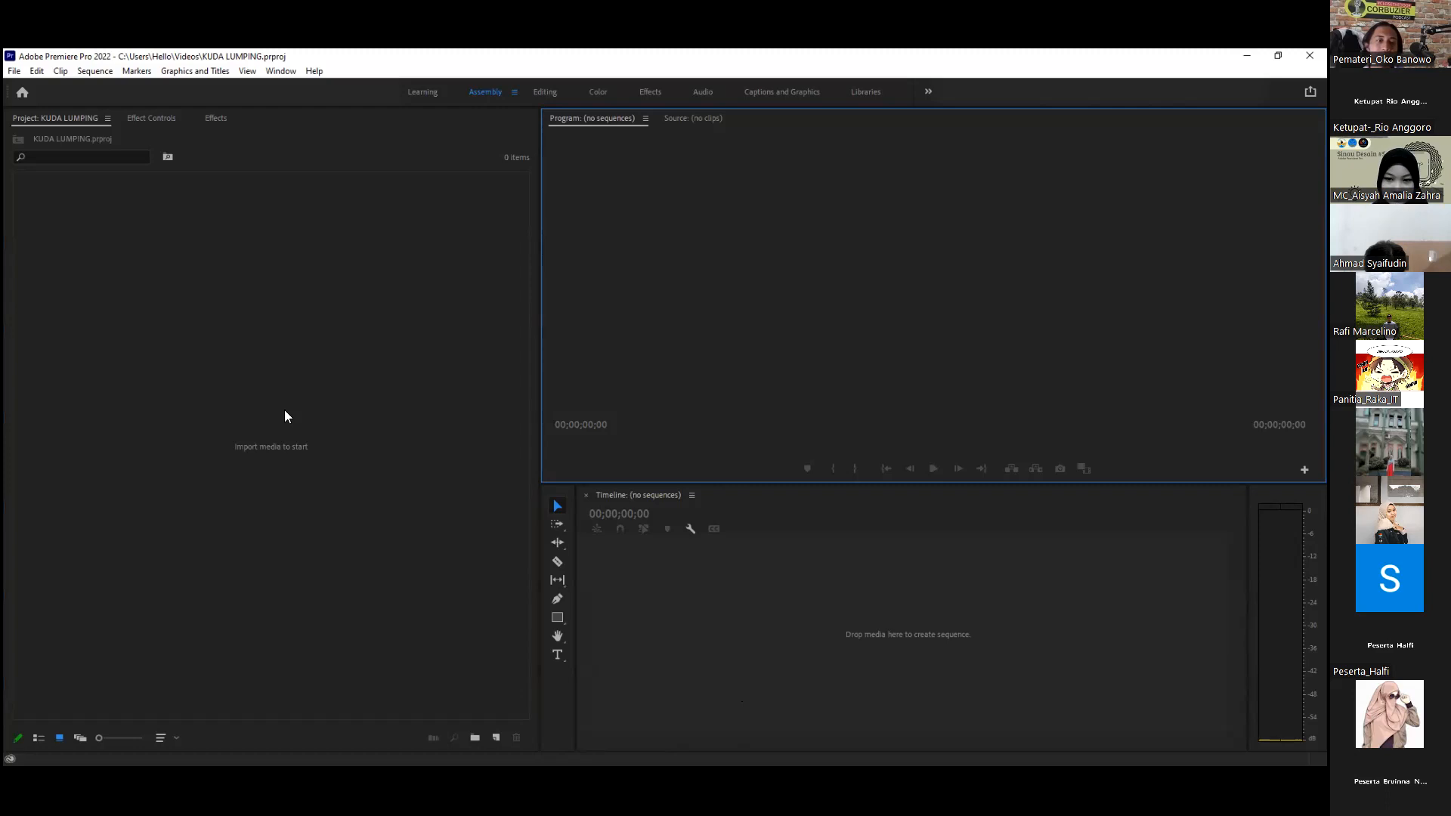
left_click(31, 495)
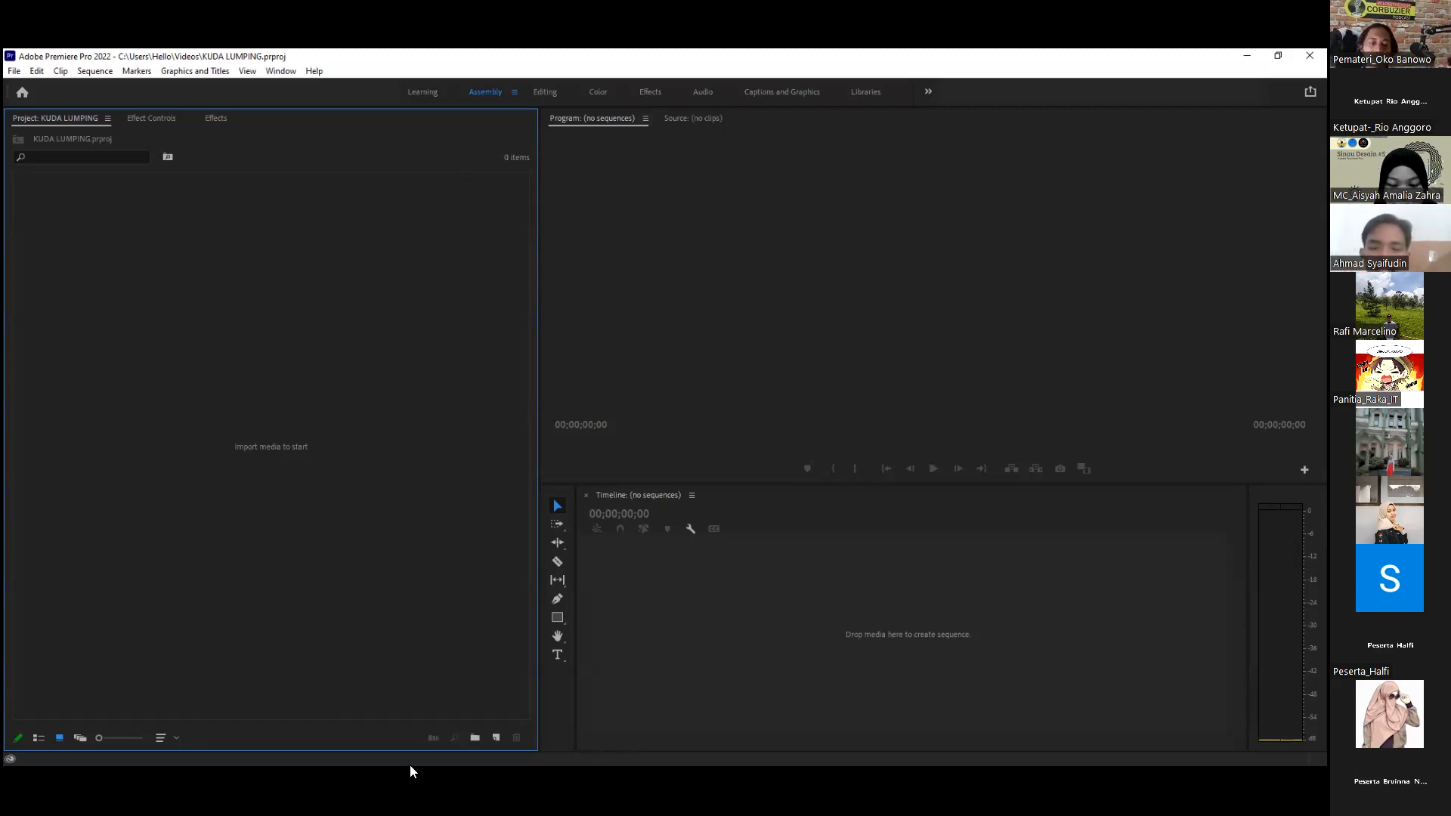
left_click(496, 738)
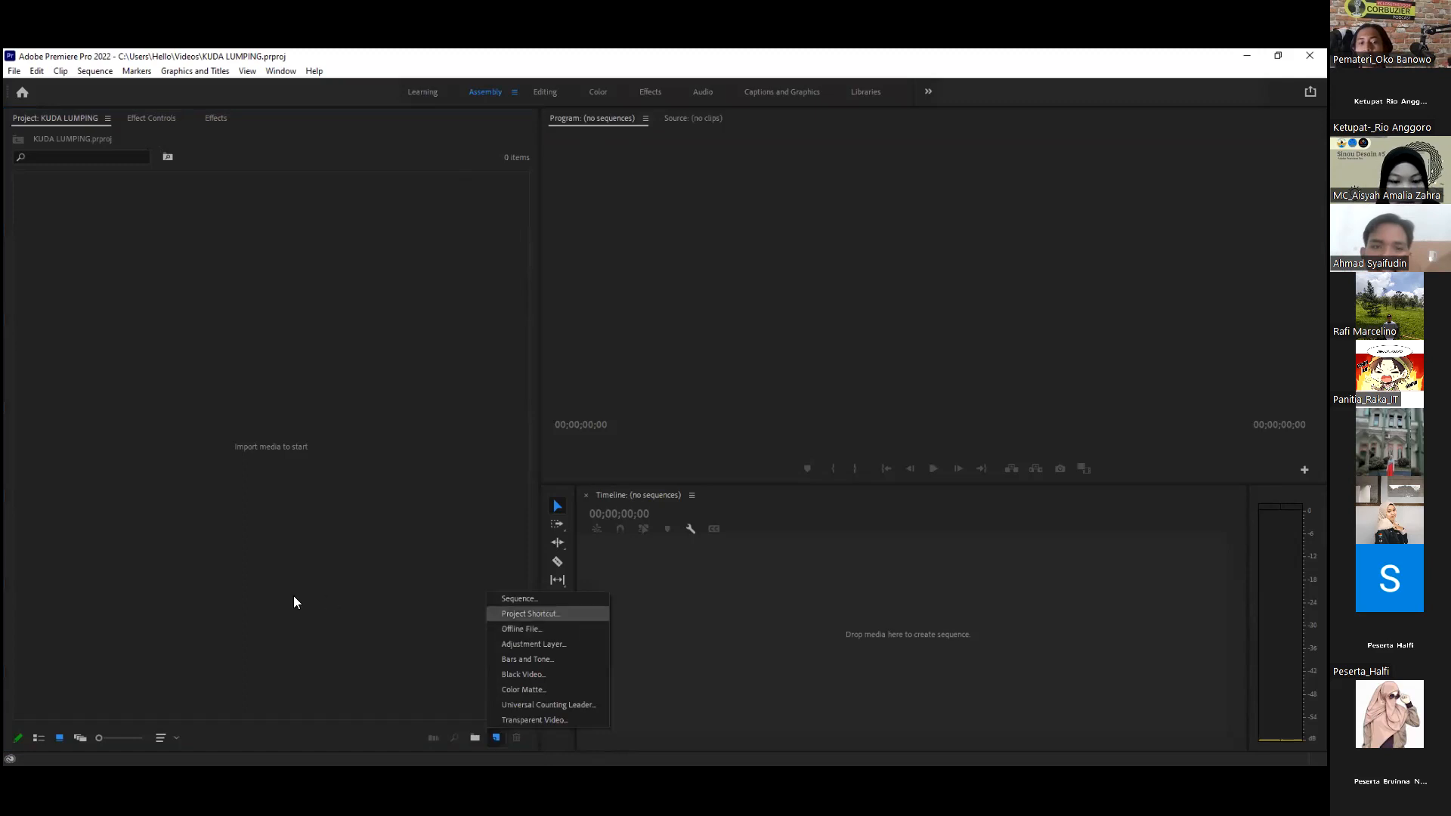
left_click(390, 673)
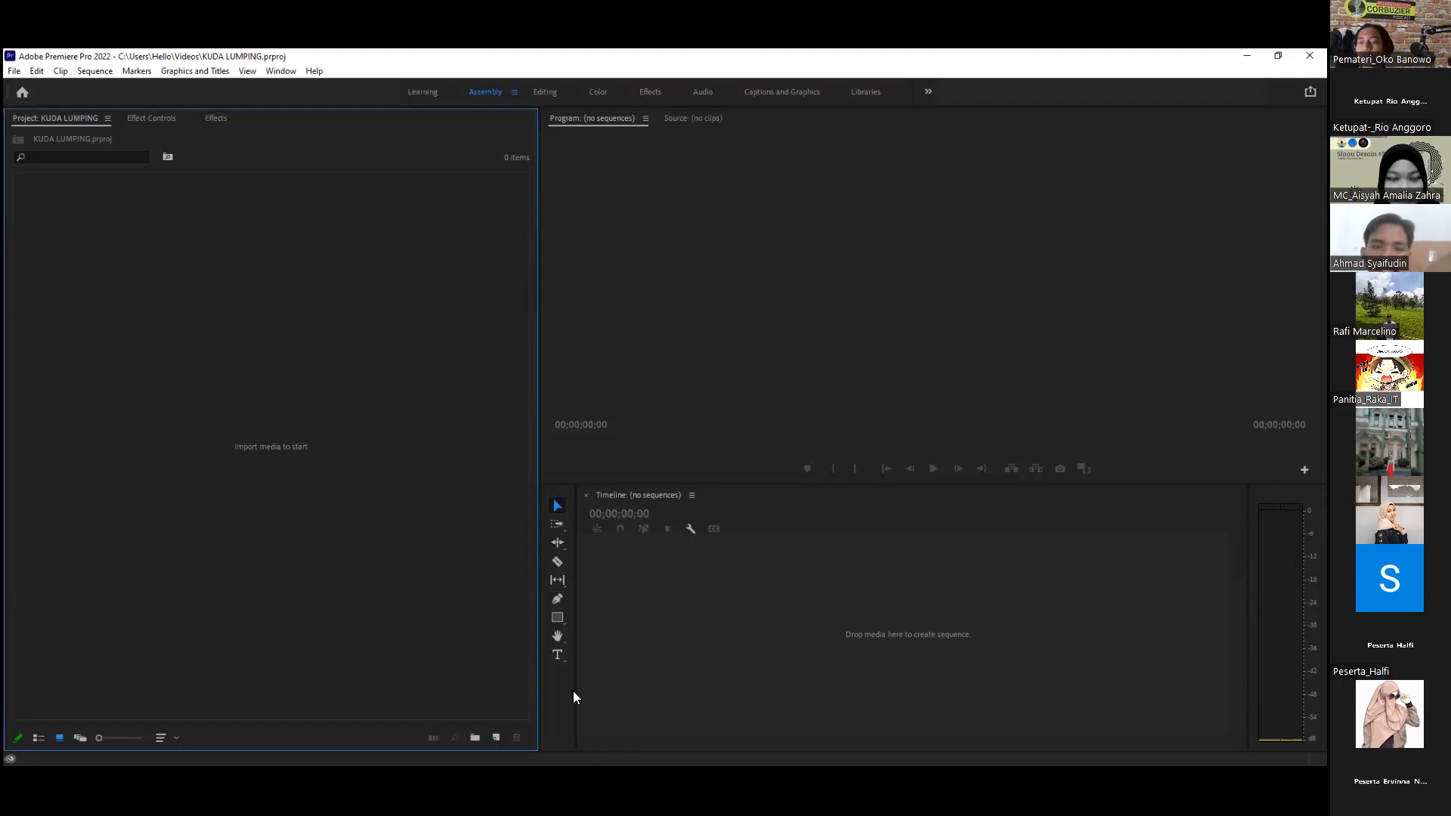
Step: Create a new sequence named KUDA LUMPING with the AVCHD 1080i25 (50i) preset
left_click(496, 738)
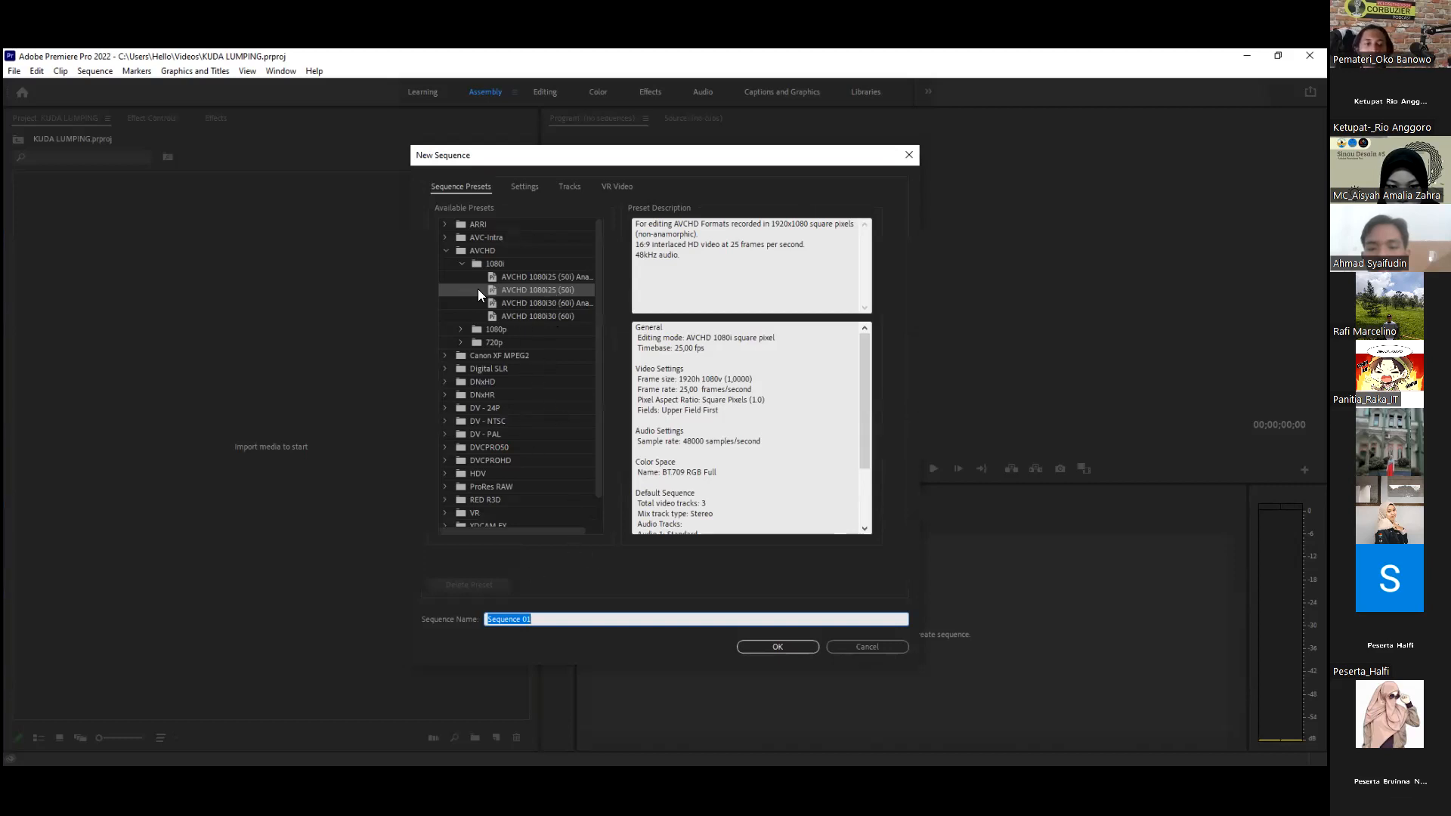
left_click(461, 264)
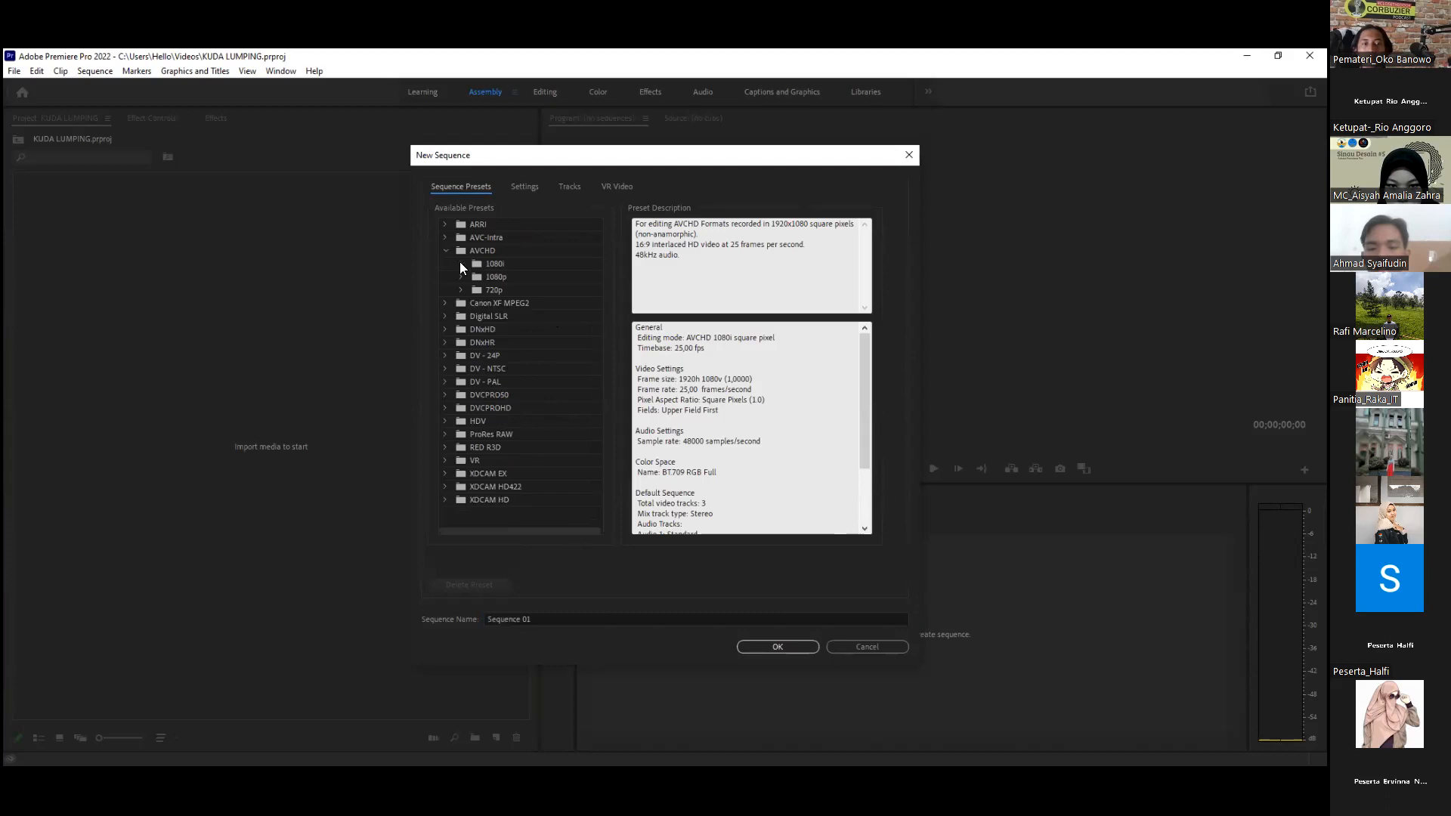
left_click(461, 264)
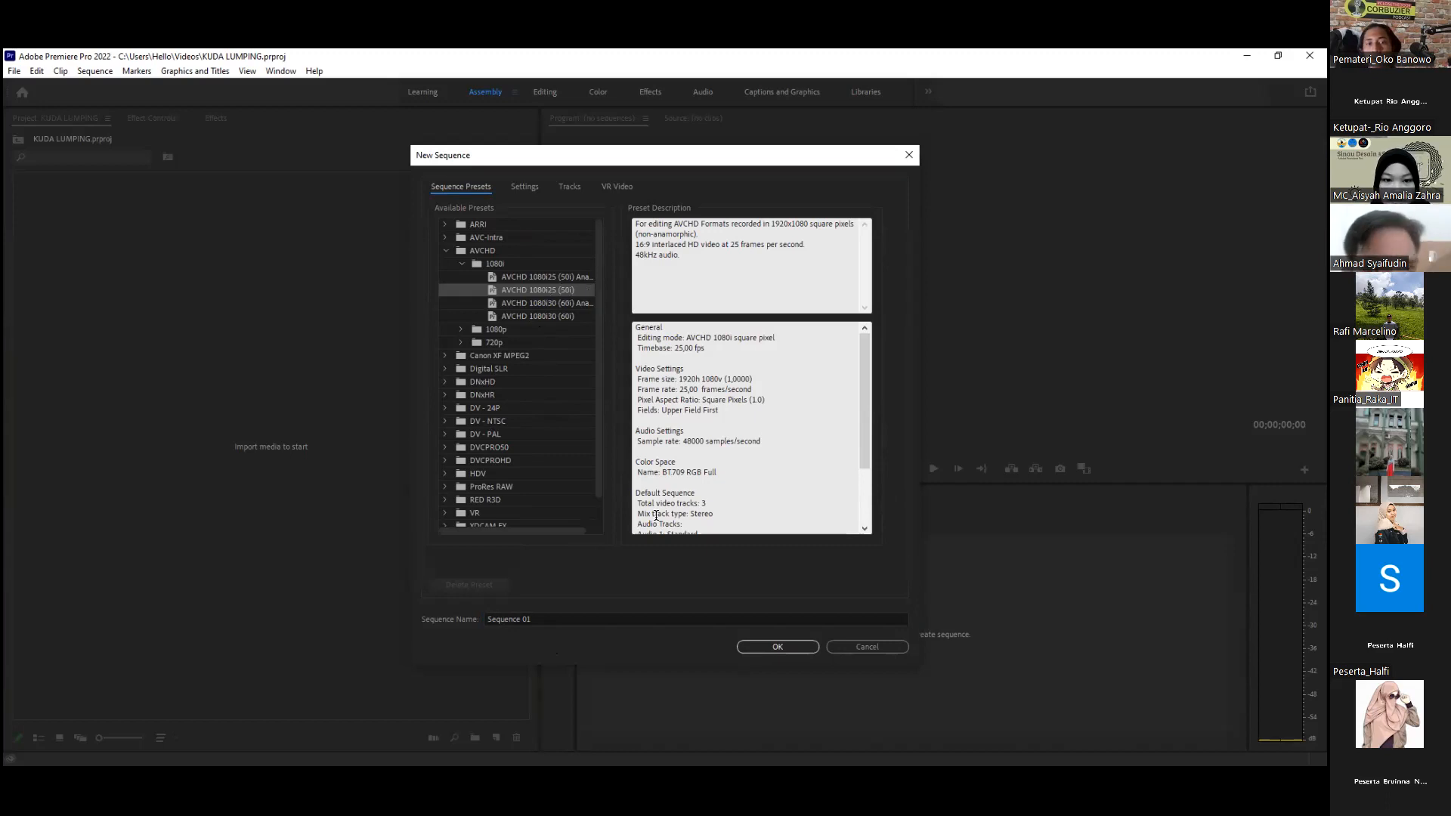
left_click(548, 620)
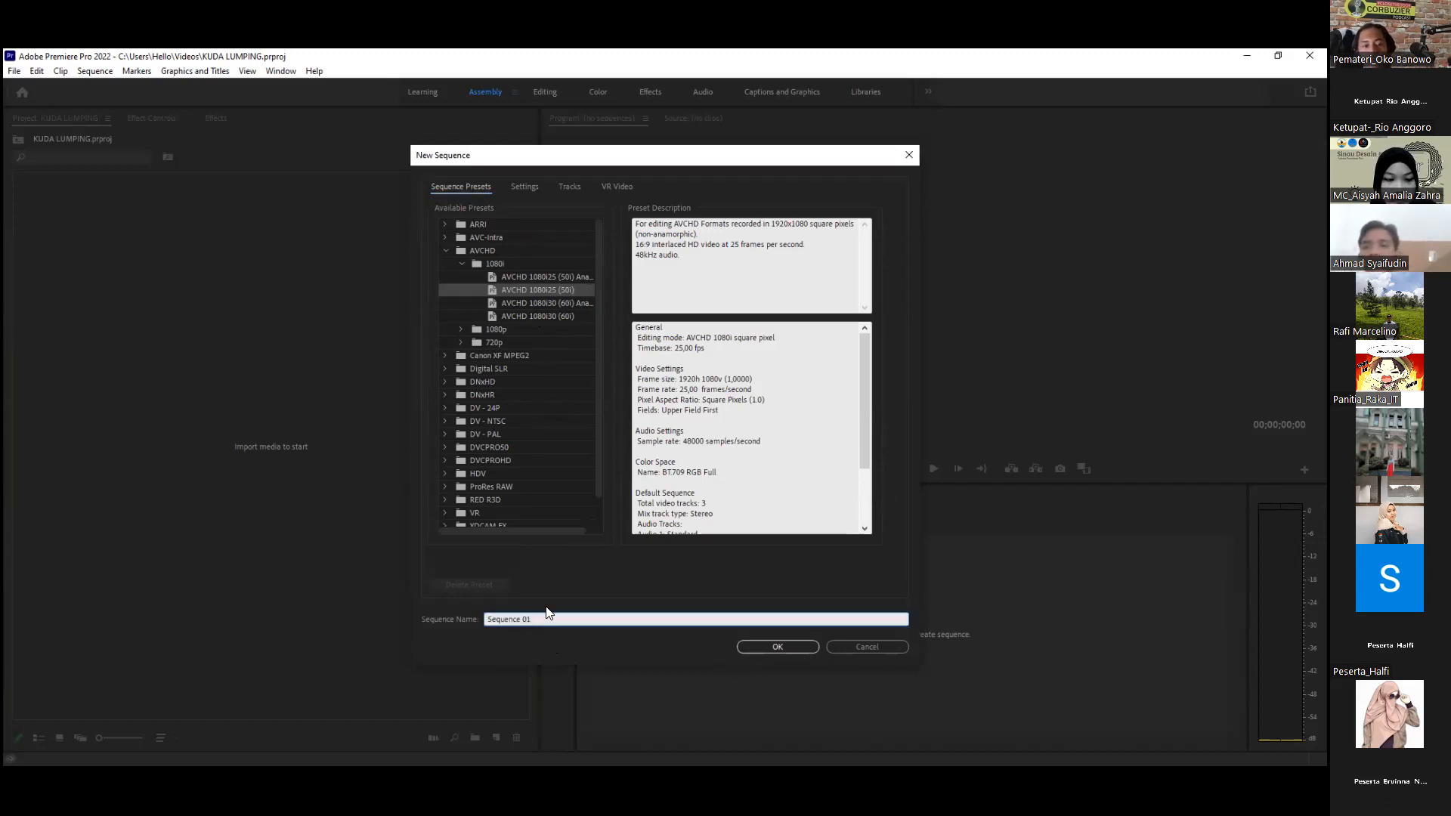
left_click_drag(546, 618, 463, 615)
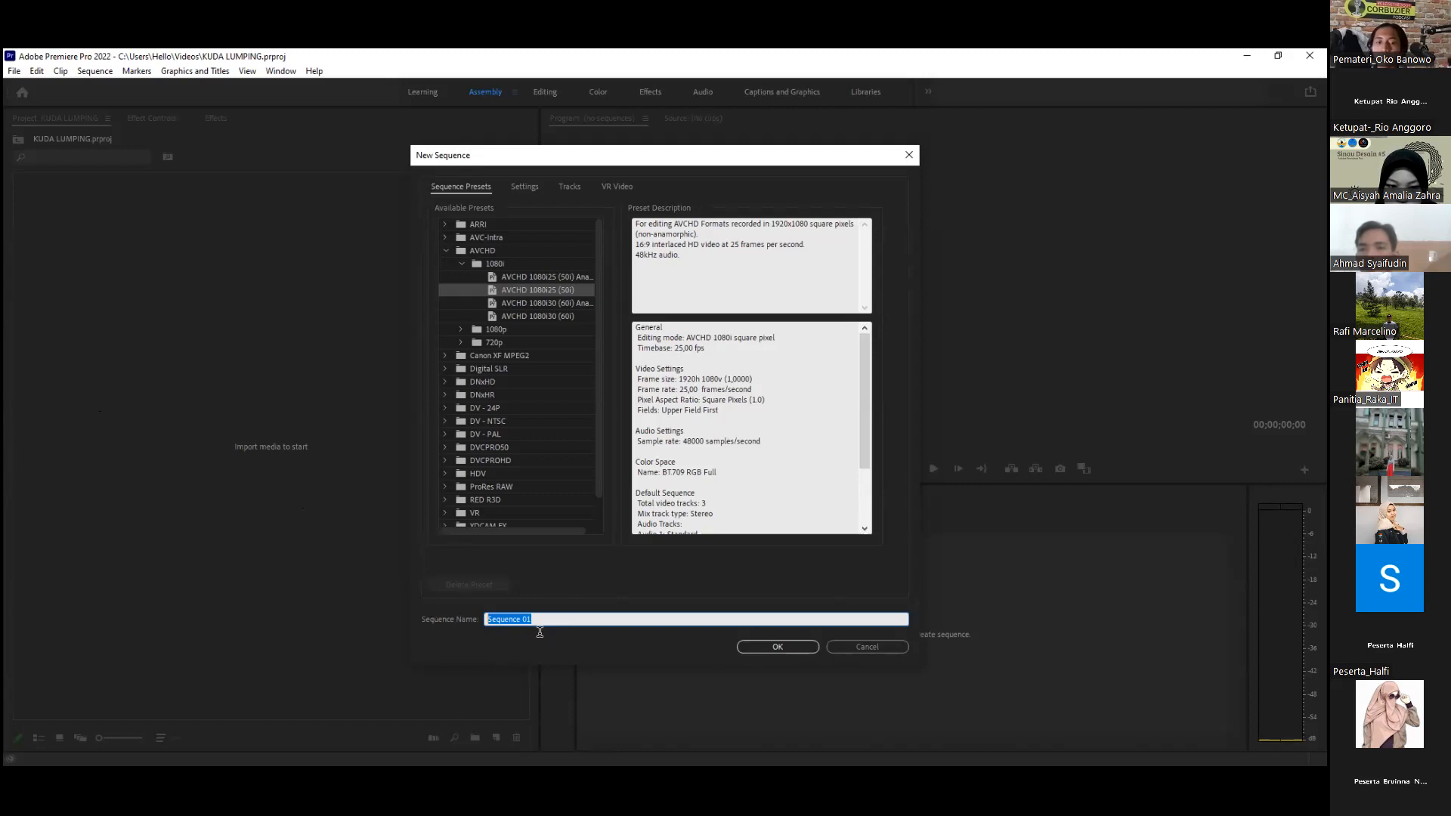
type("KUDA")
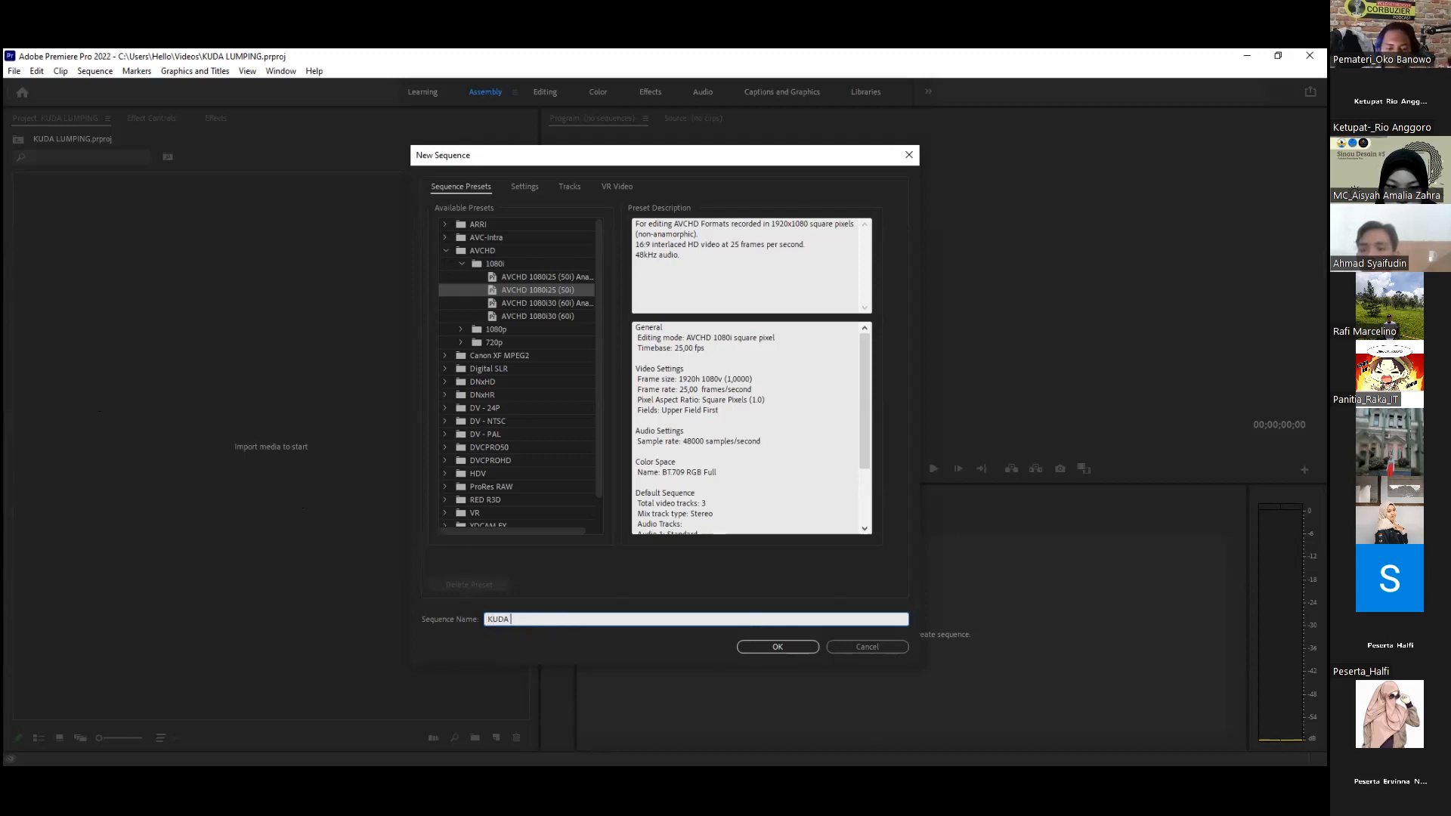
type(" LUMPING")
left_click(777, 644)
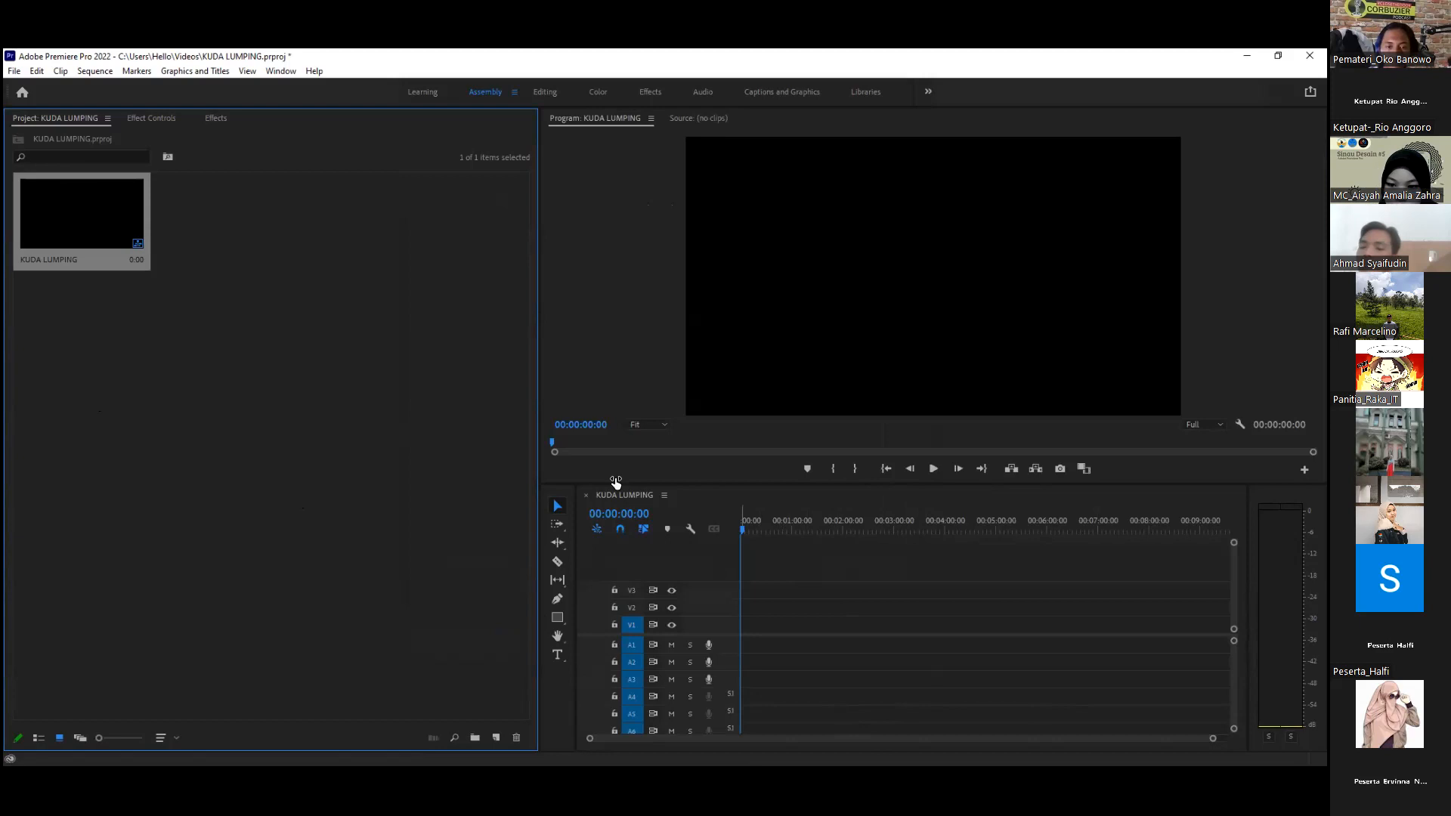
Step: Start importing media into the project and open the Peradaban Desa & Jaran Papat folder in Videos
right_click(236, 406)
left_click(184, 392)
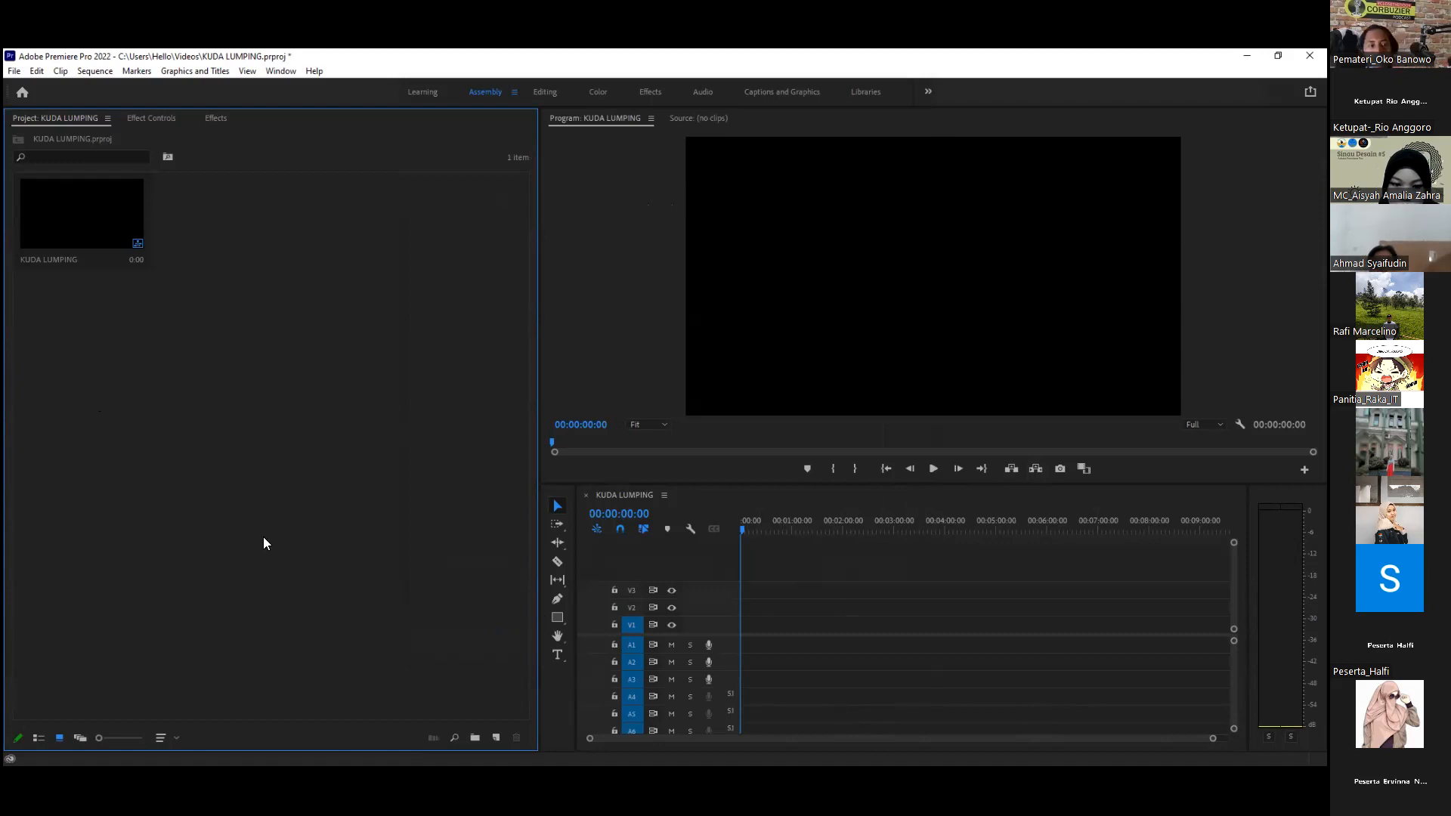
right_click(246, 323)
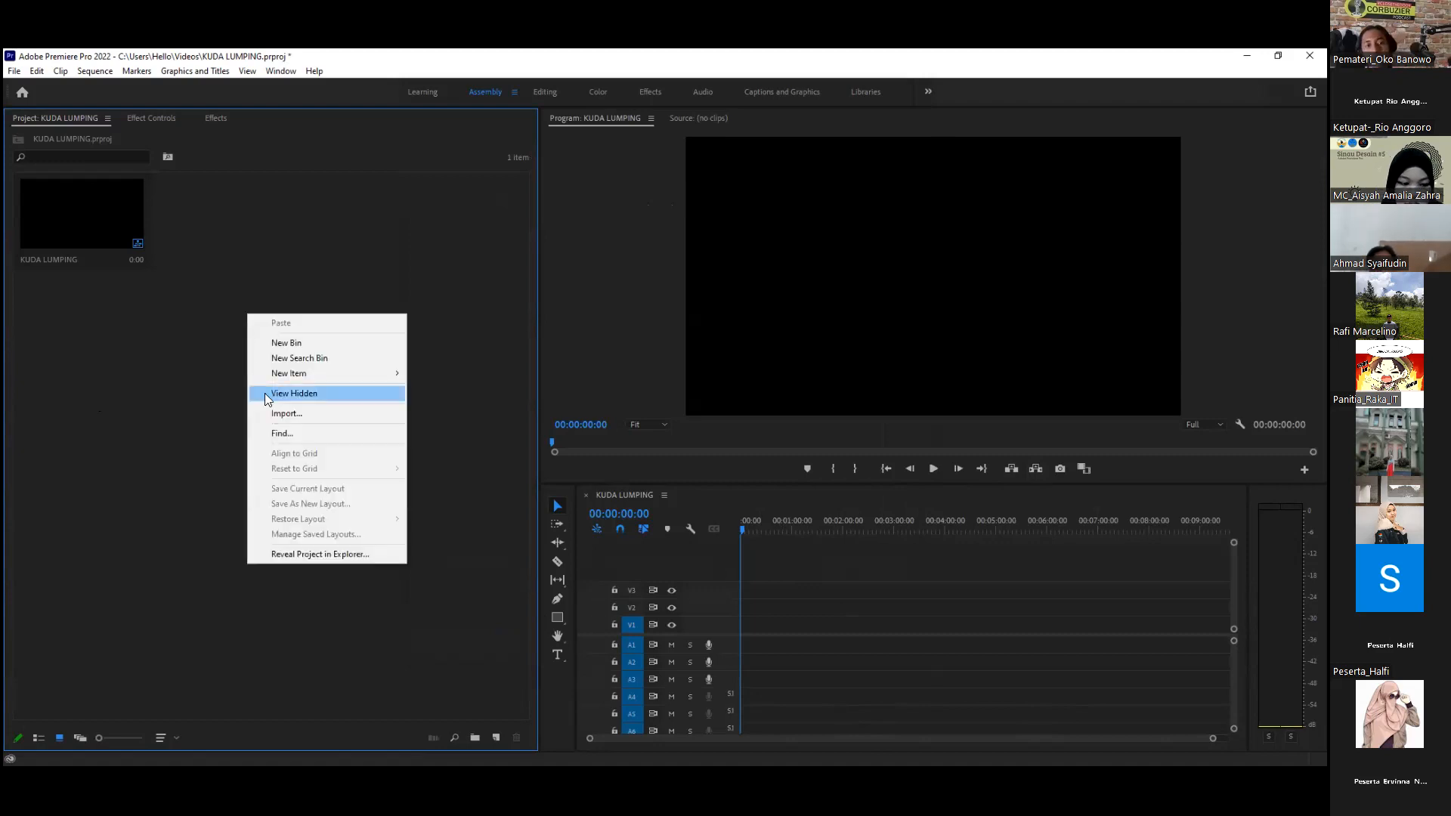
left_click(279, 413)
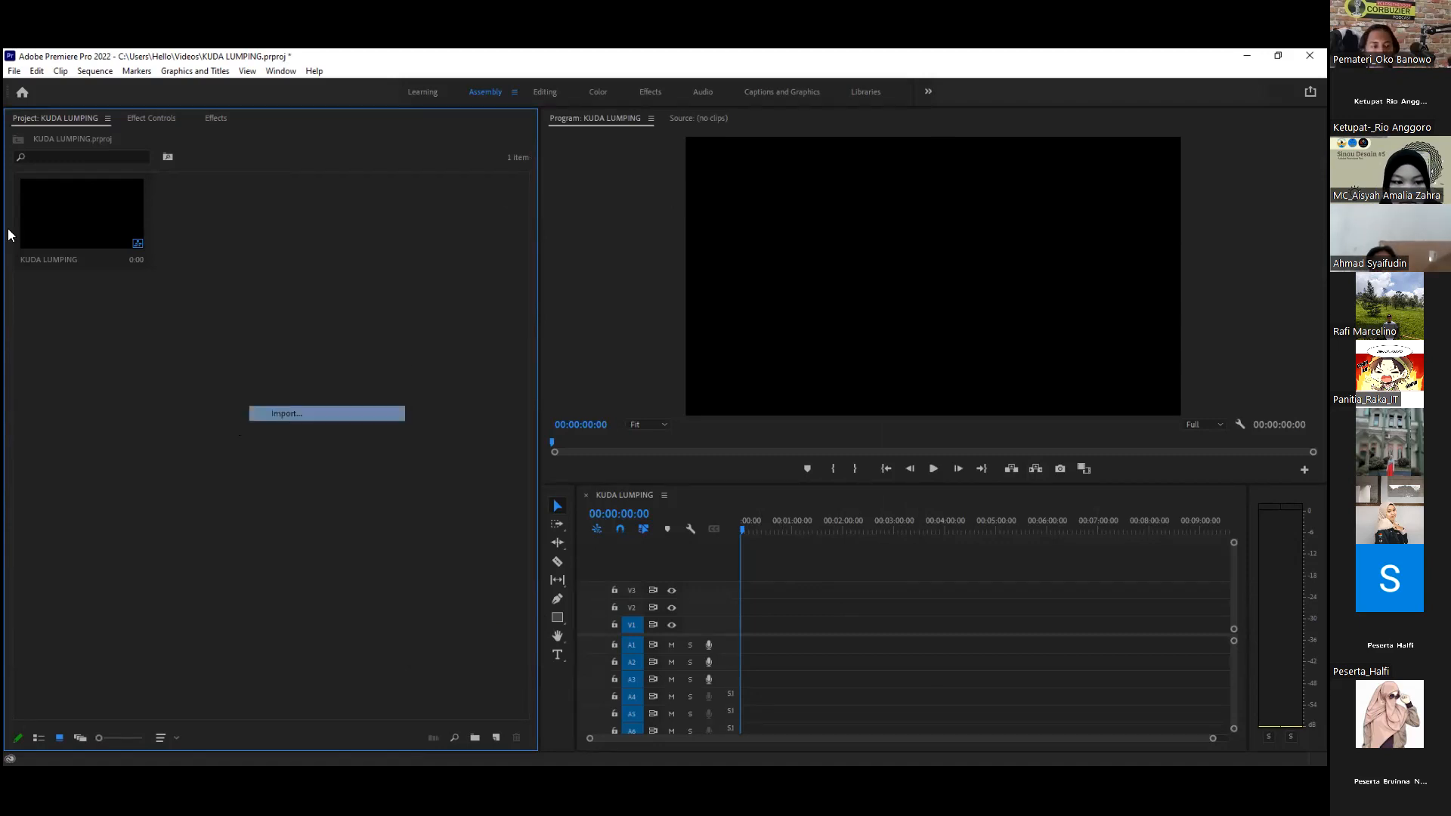
scroll(410, 336, "down", 2)
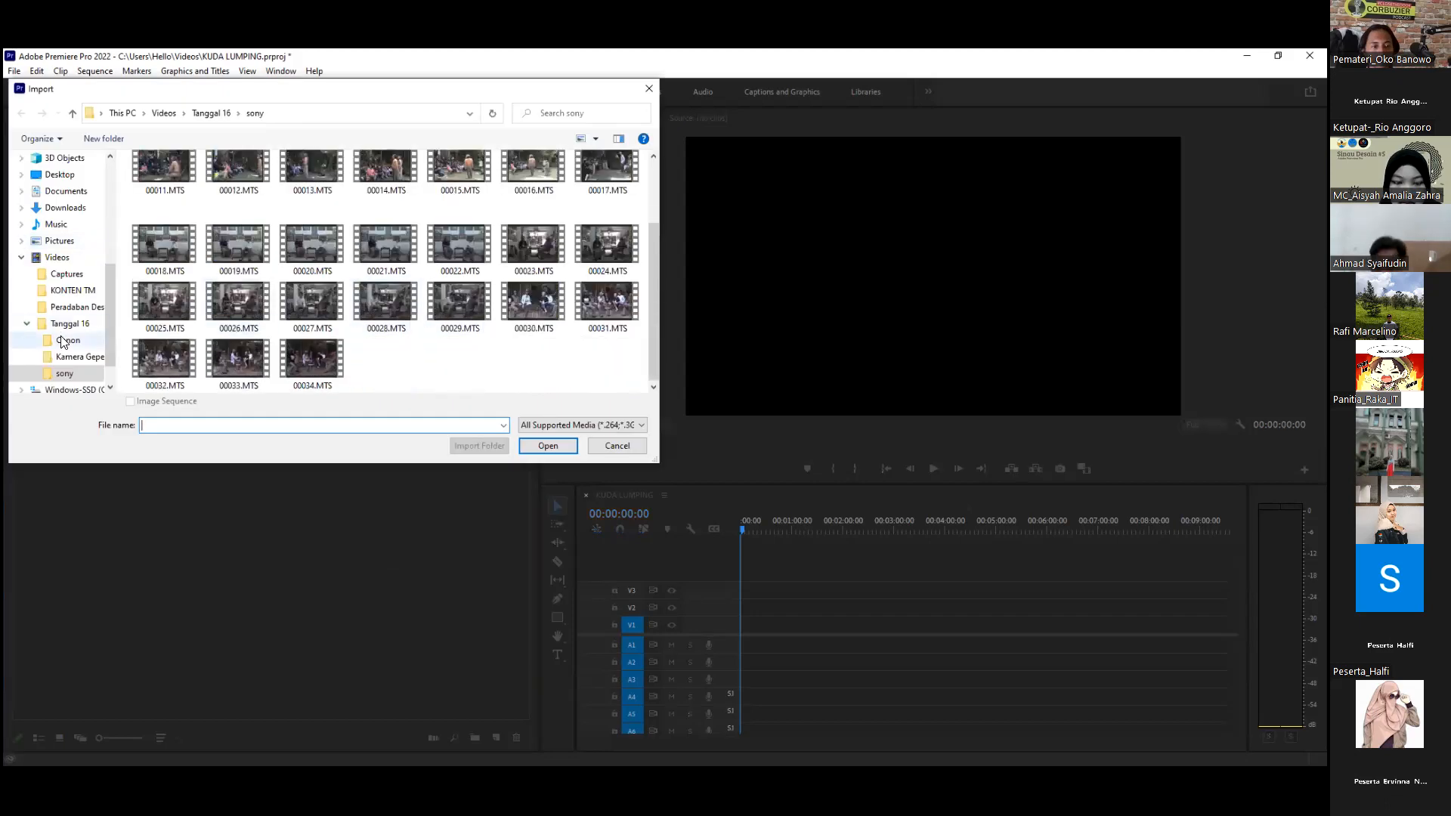
left_click(56, 257)
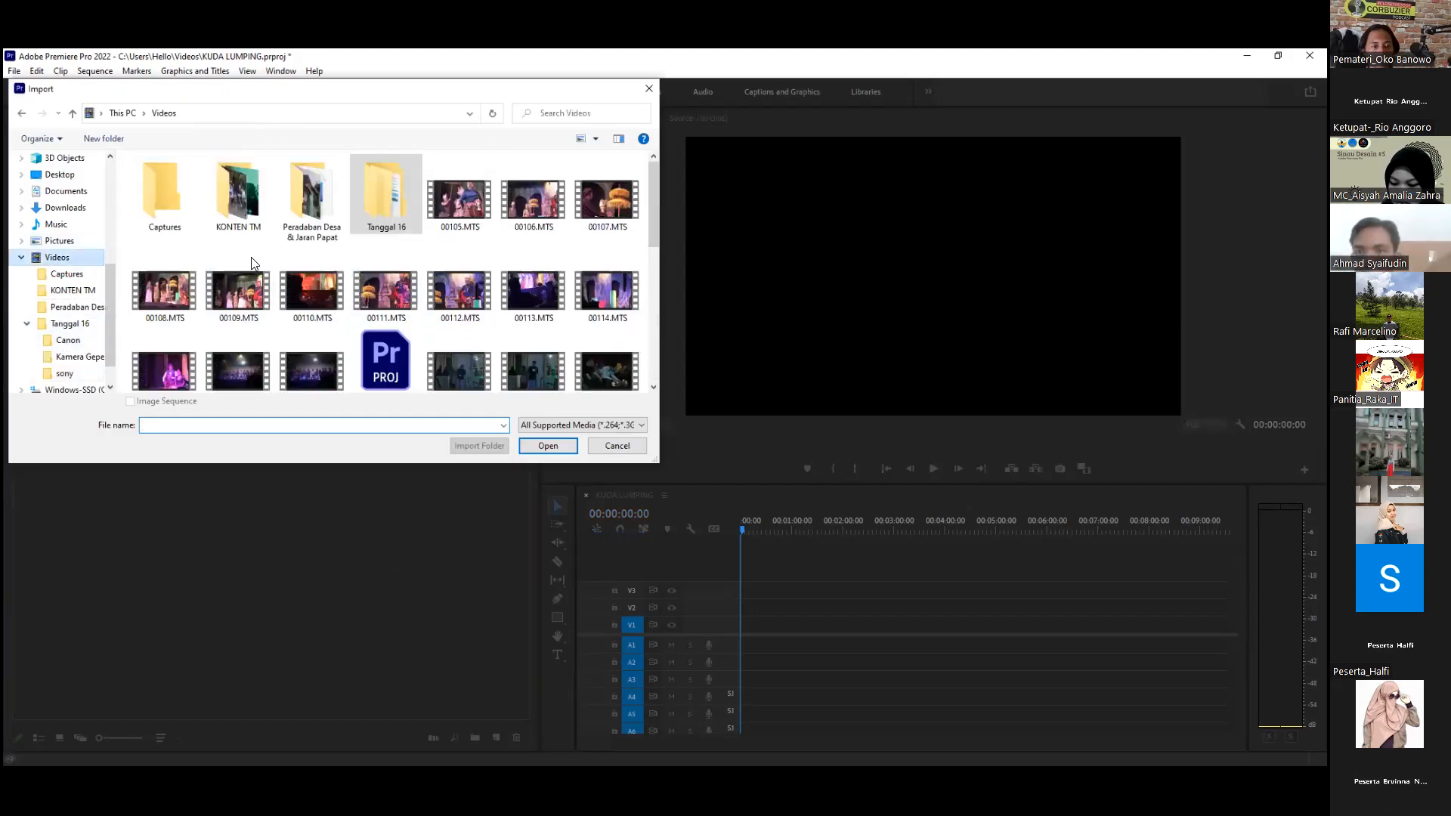
left_click(306, 215)
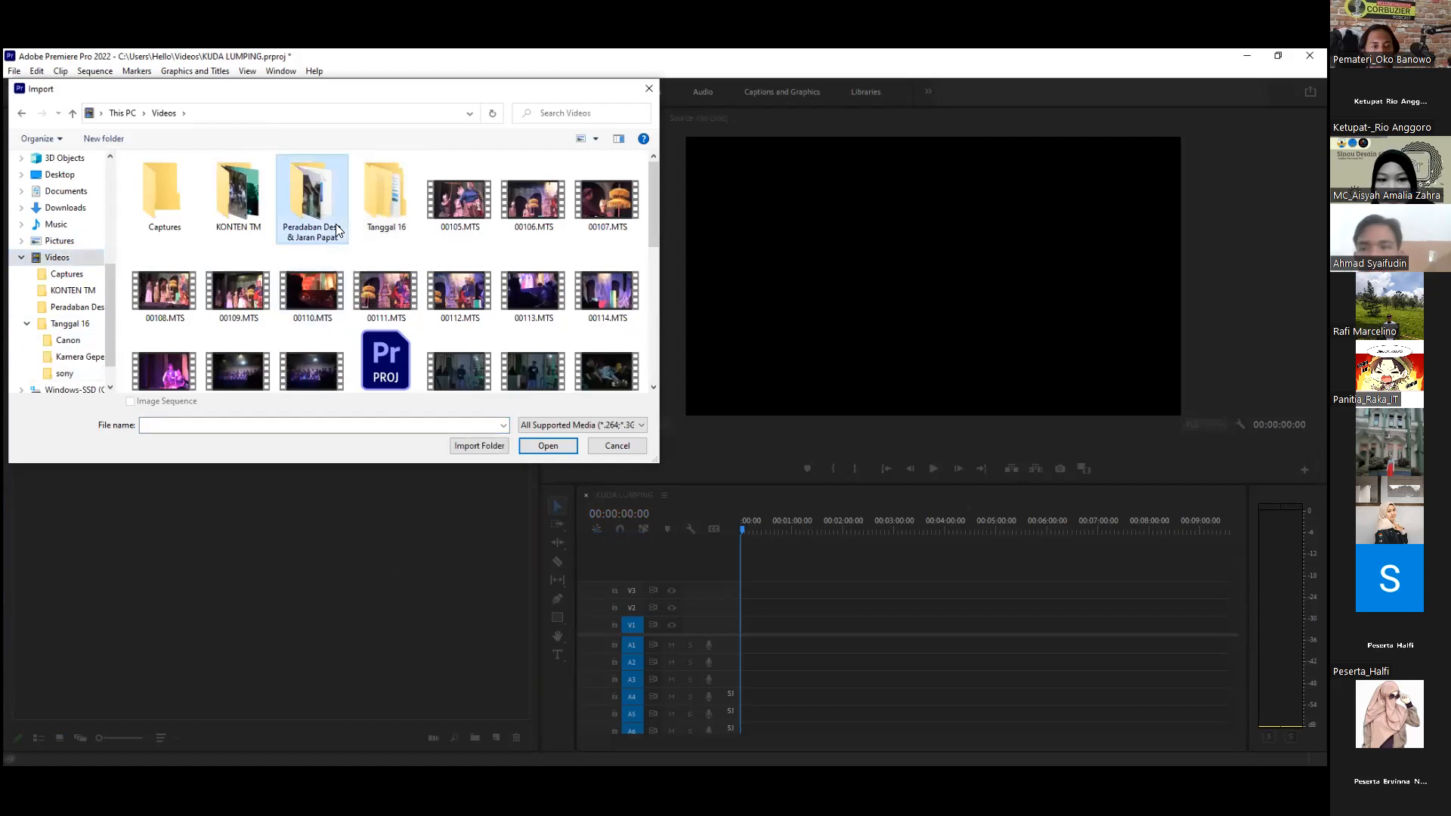
double_click(301, 198)
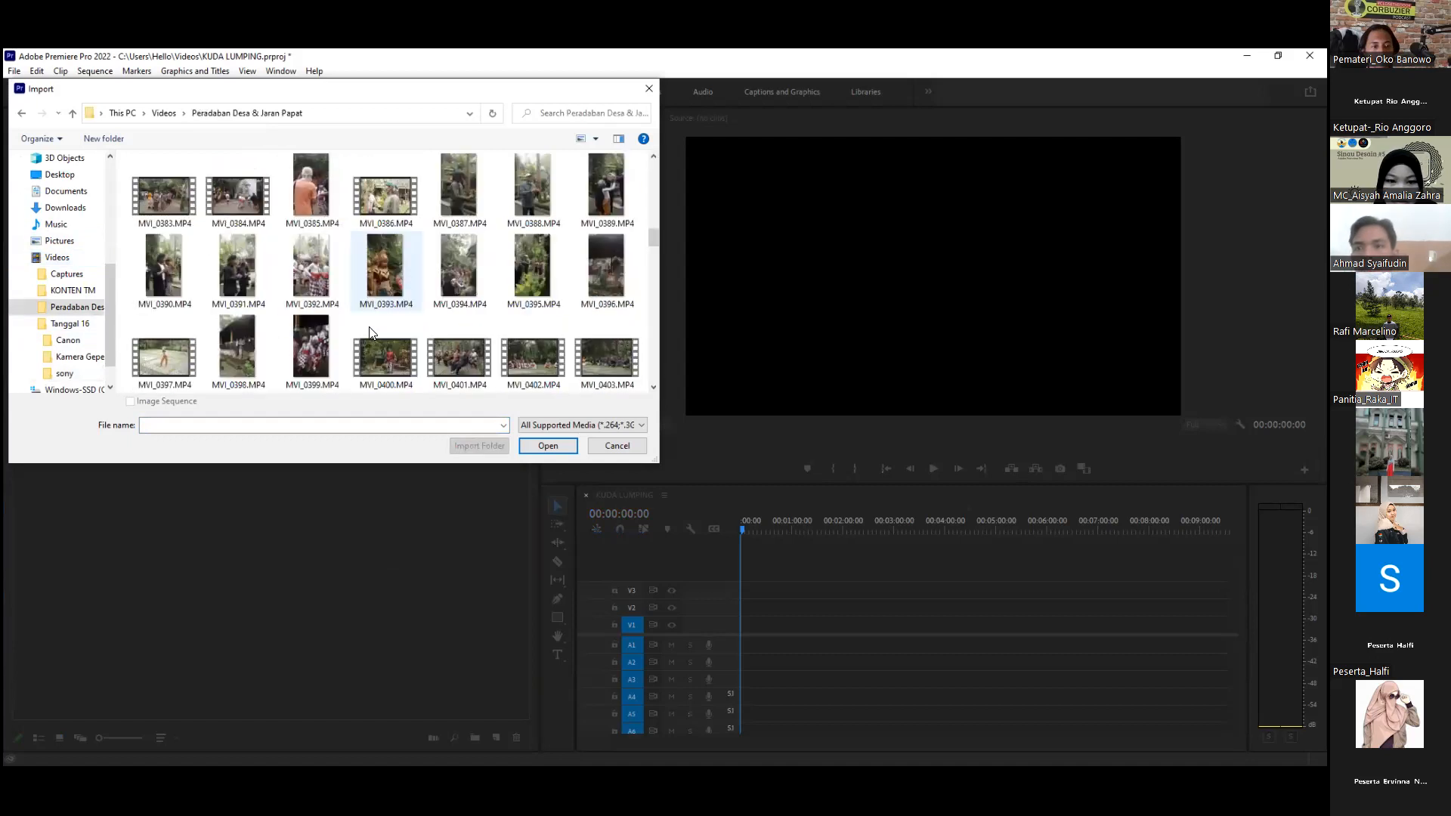
Step: Import the clips MVI_0491.MP4 through MVI_0511.MP4 from the open folder into the project and clear the selection
scroll(370, 332, "down", 15)
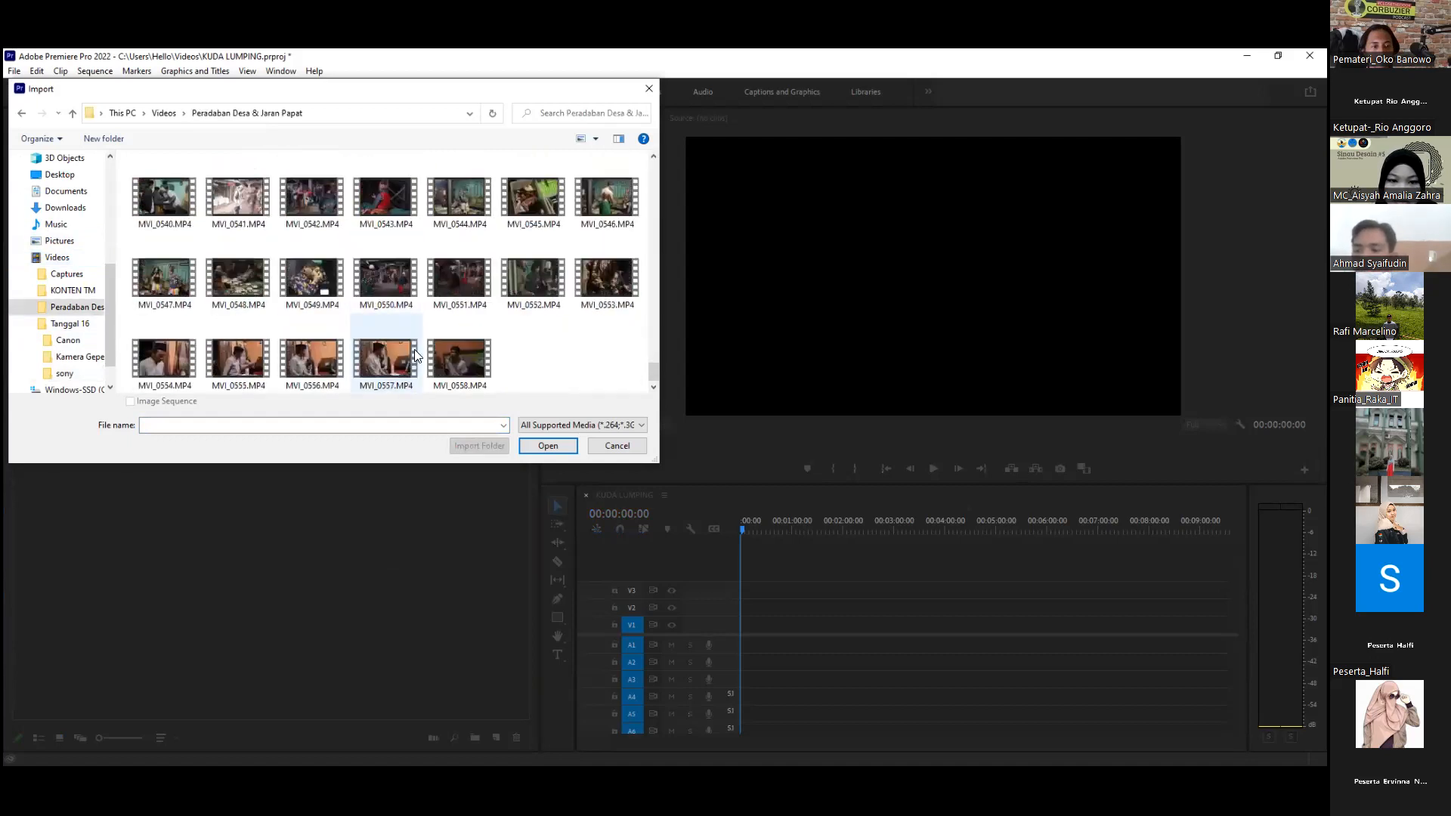
scroll(423, 340, "up", 5)
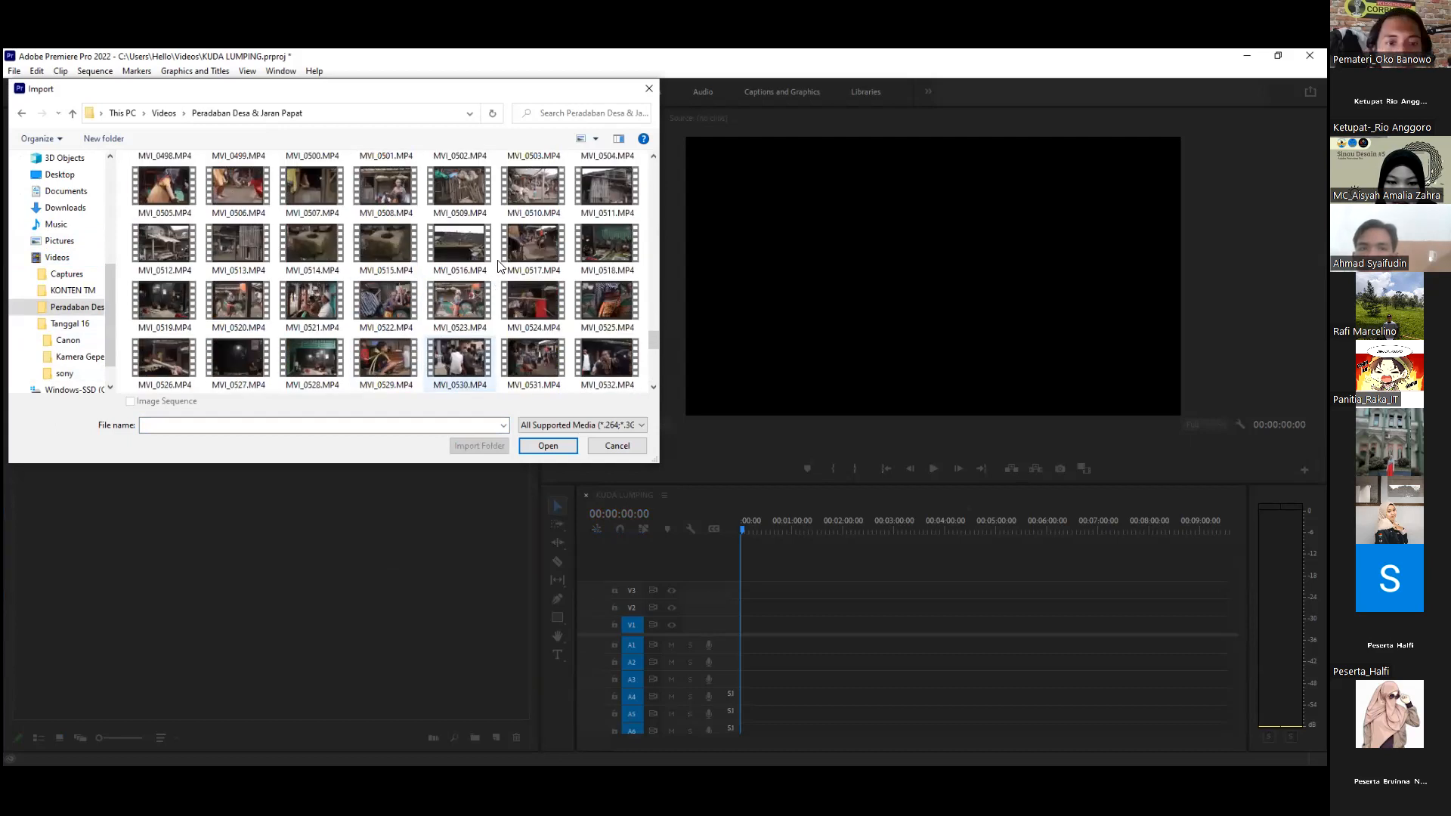
left_click(487, 236)
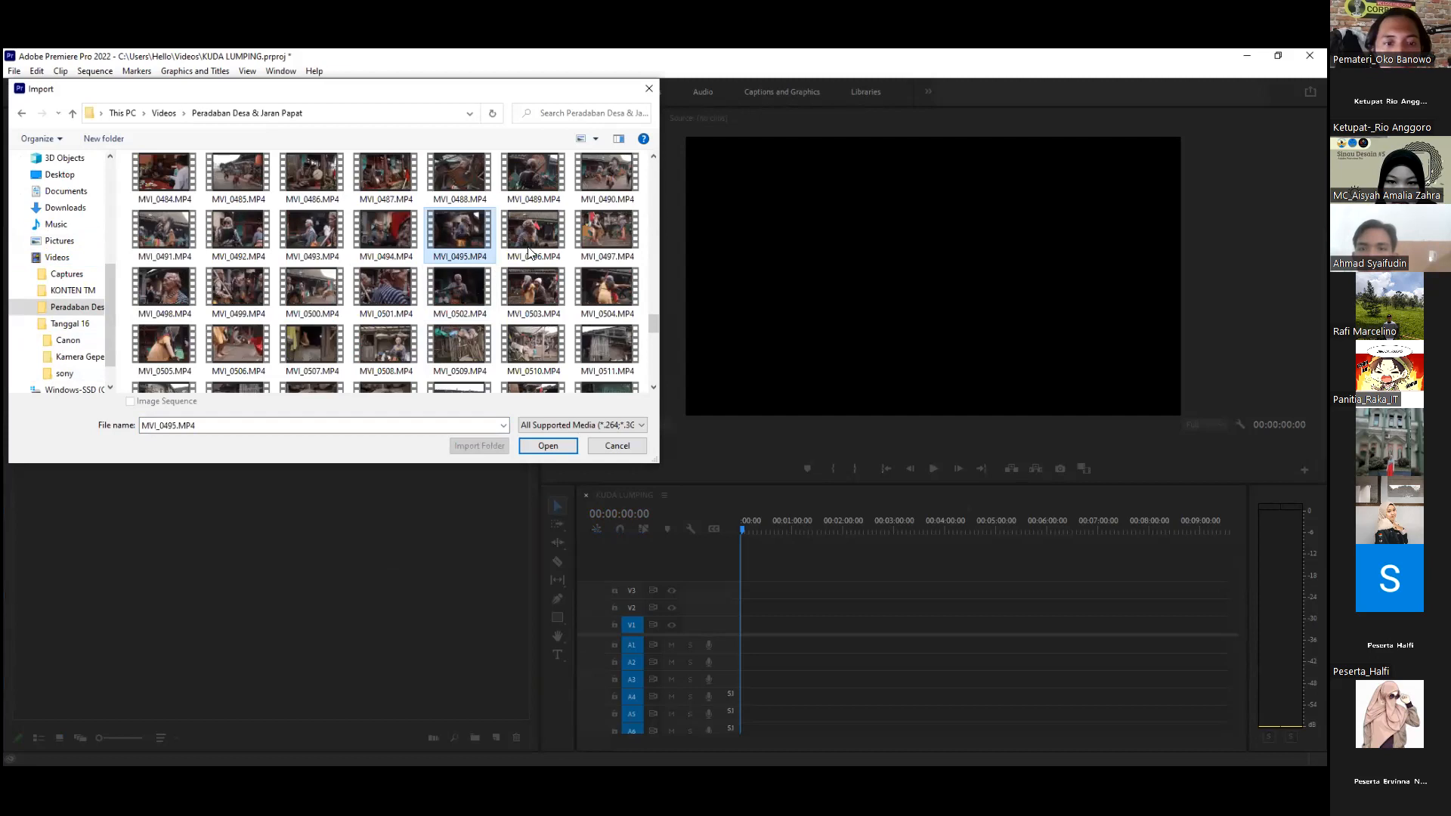
left_click(620, 245)
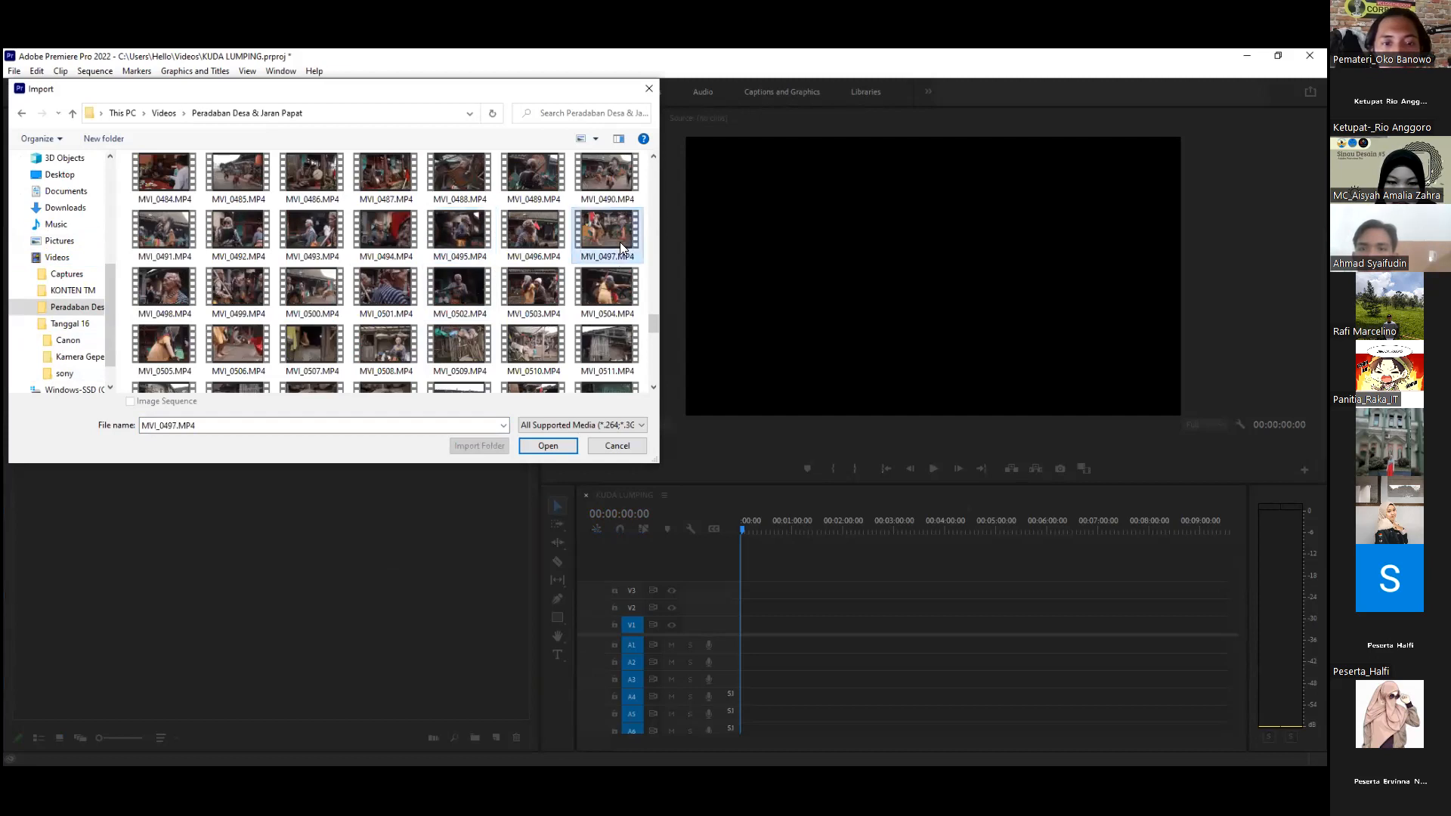
left_click(534, 236)
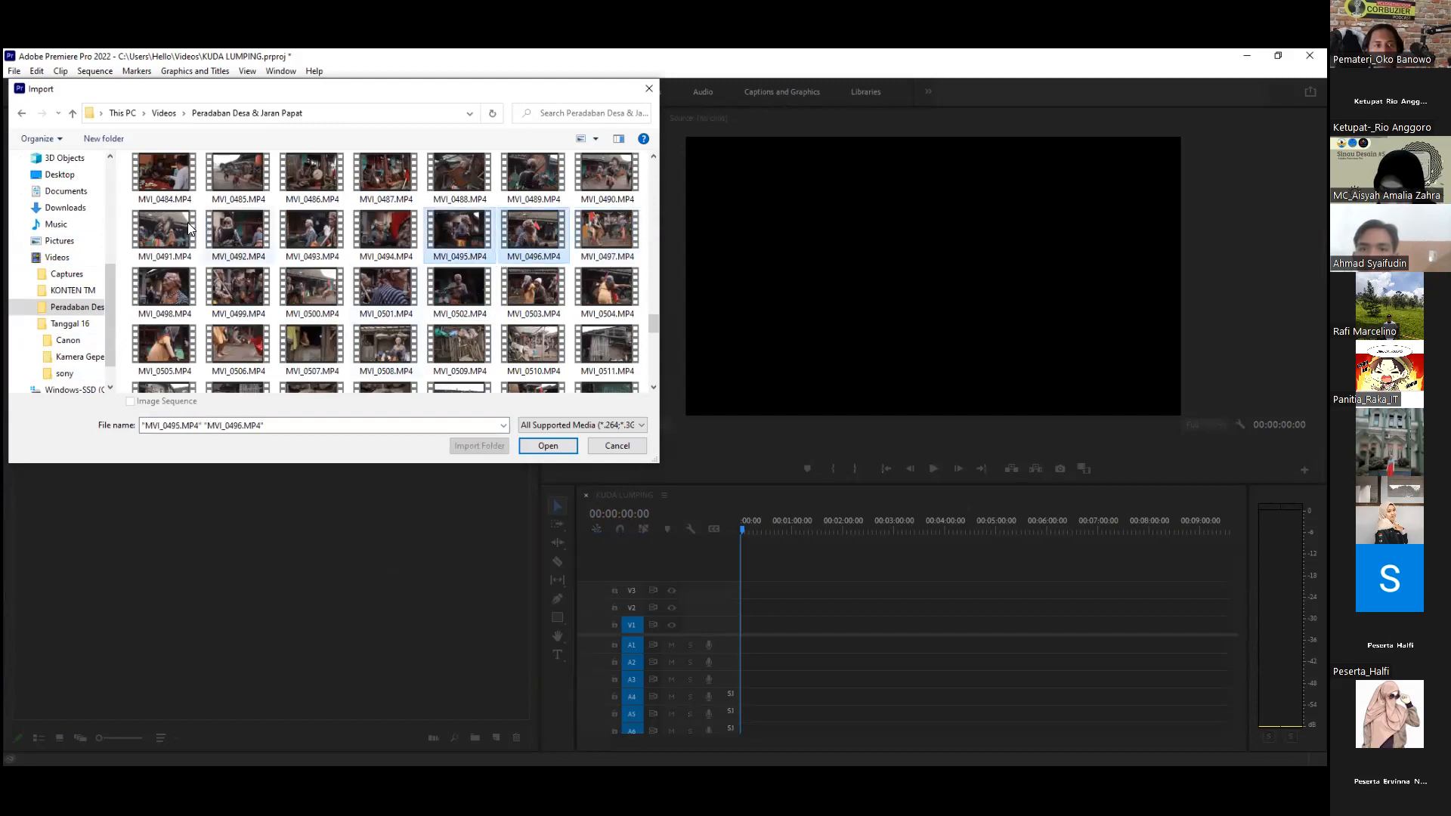
left_click(164, 231)
left_click(576, 297, "shift")
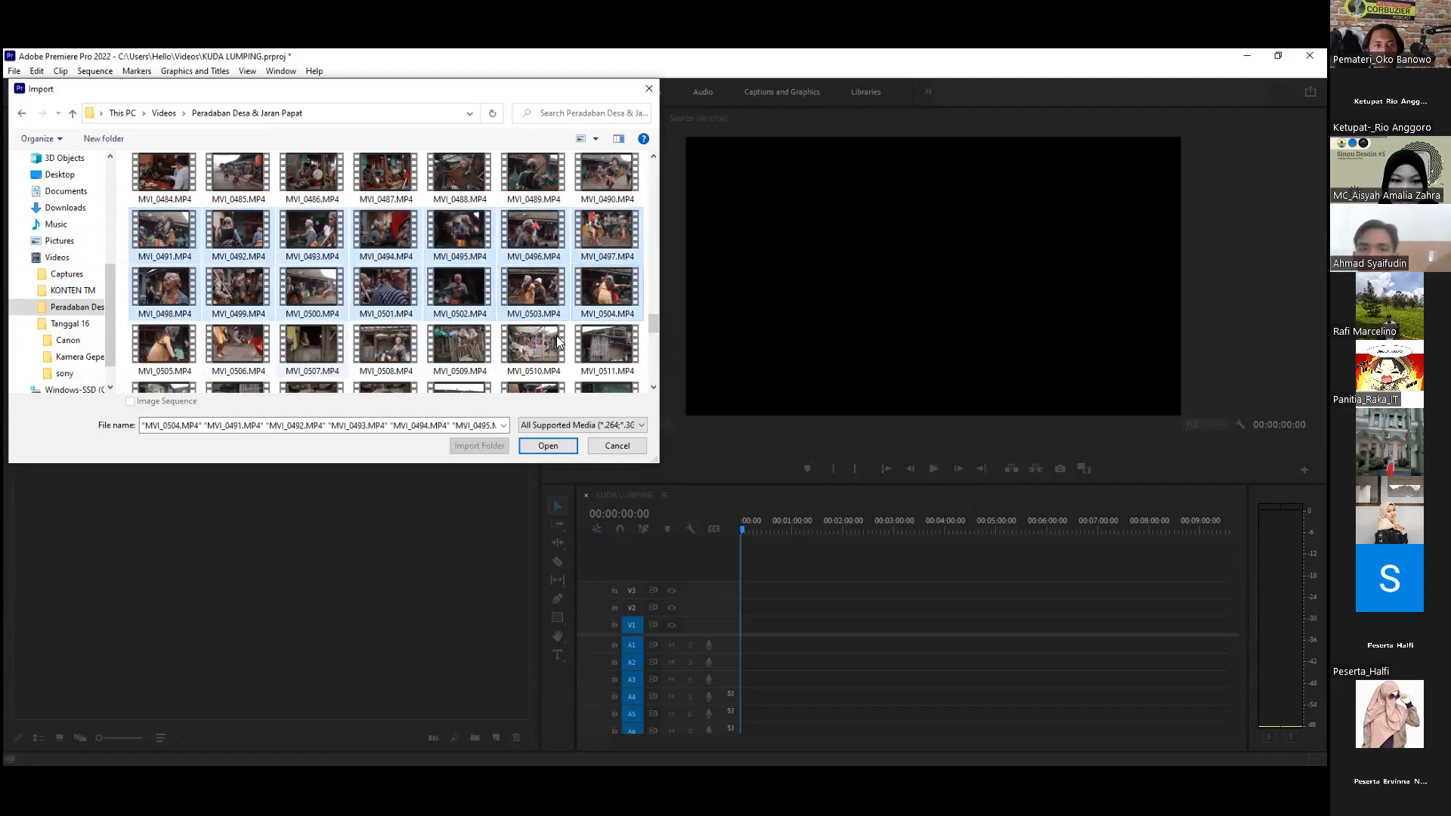
left_click(459, 343, "shift")
left_click(596, 336, "shift")
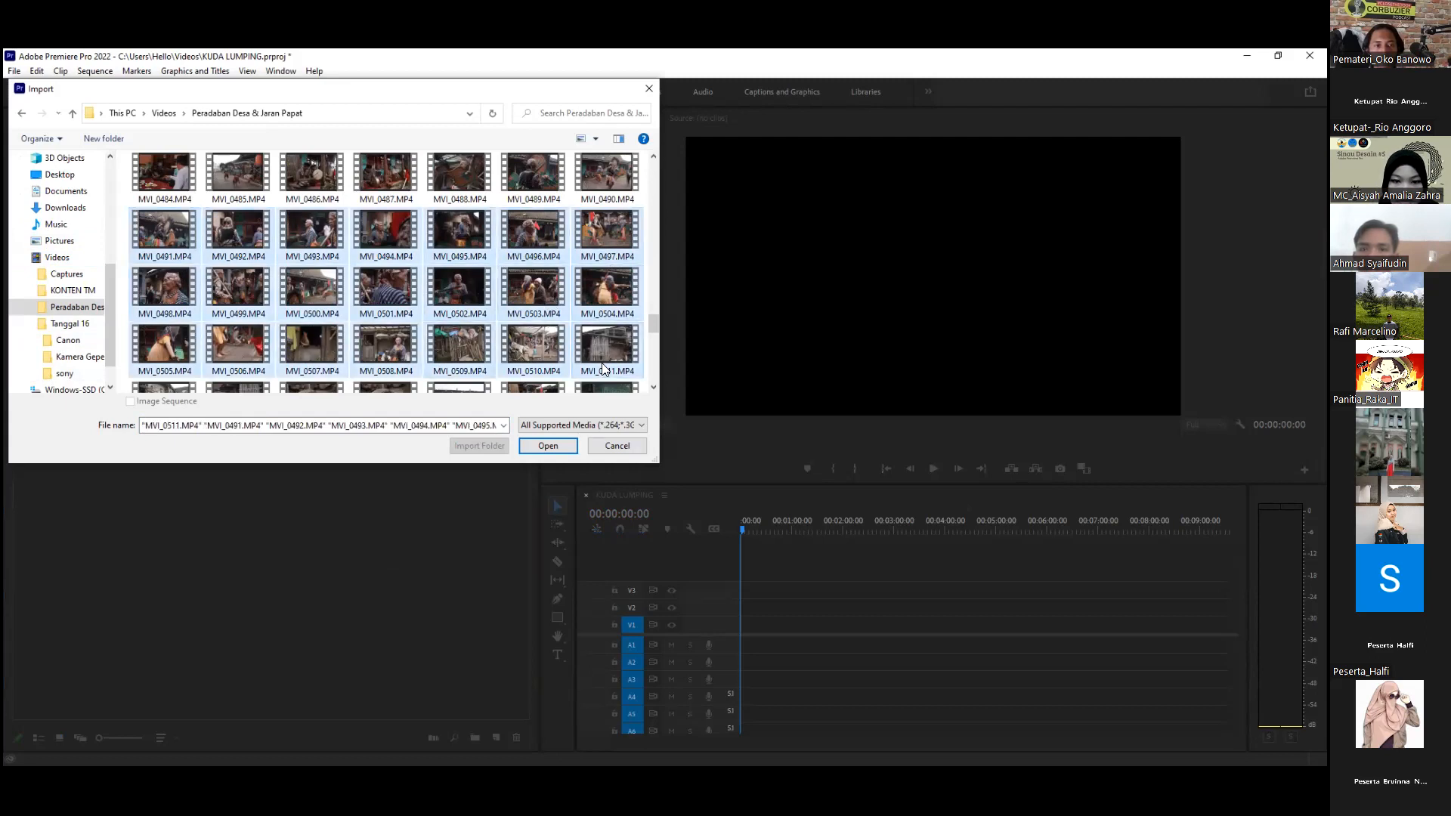
key("Tab")
key("Return")
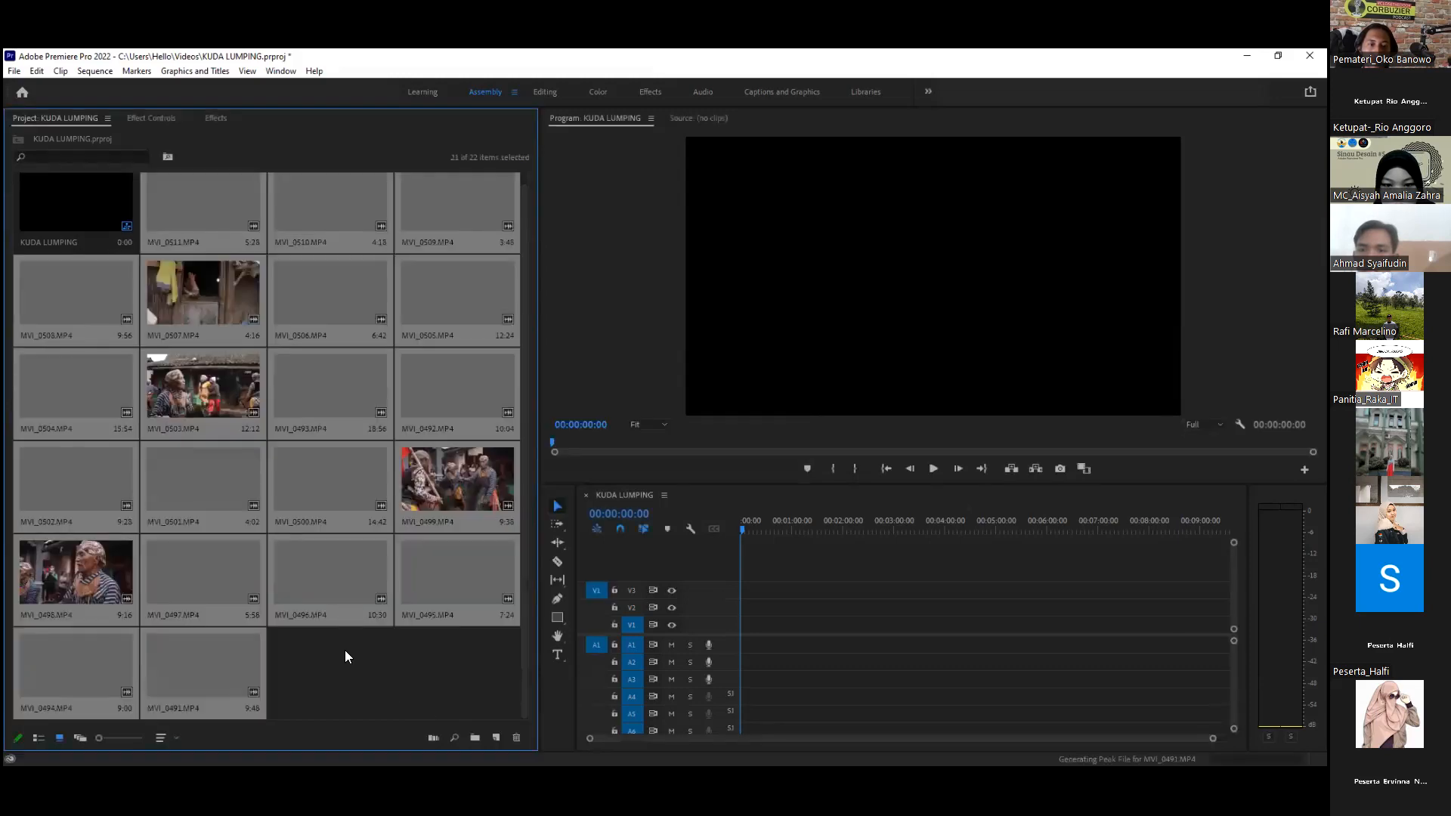
left_click(318, 343)
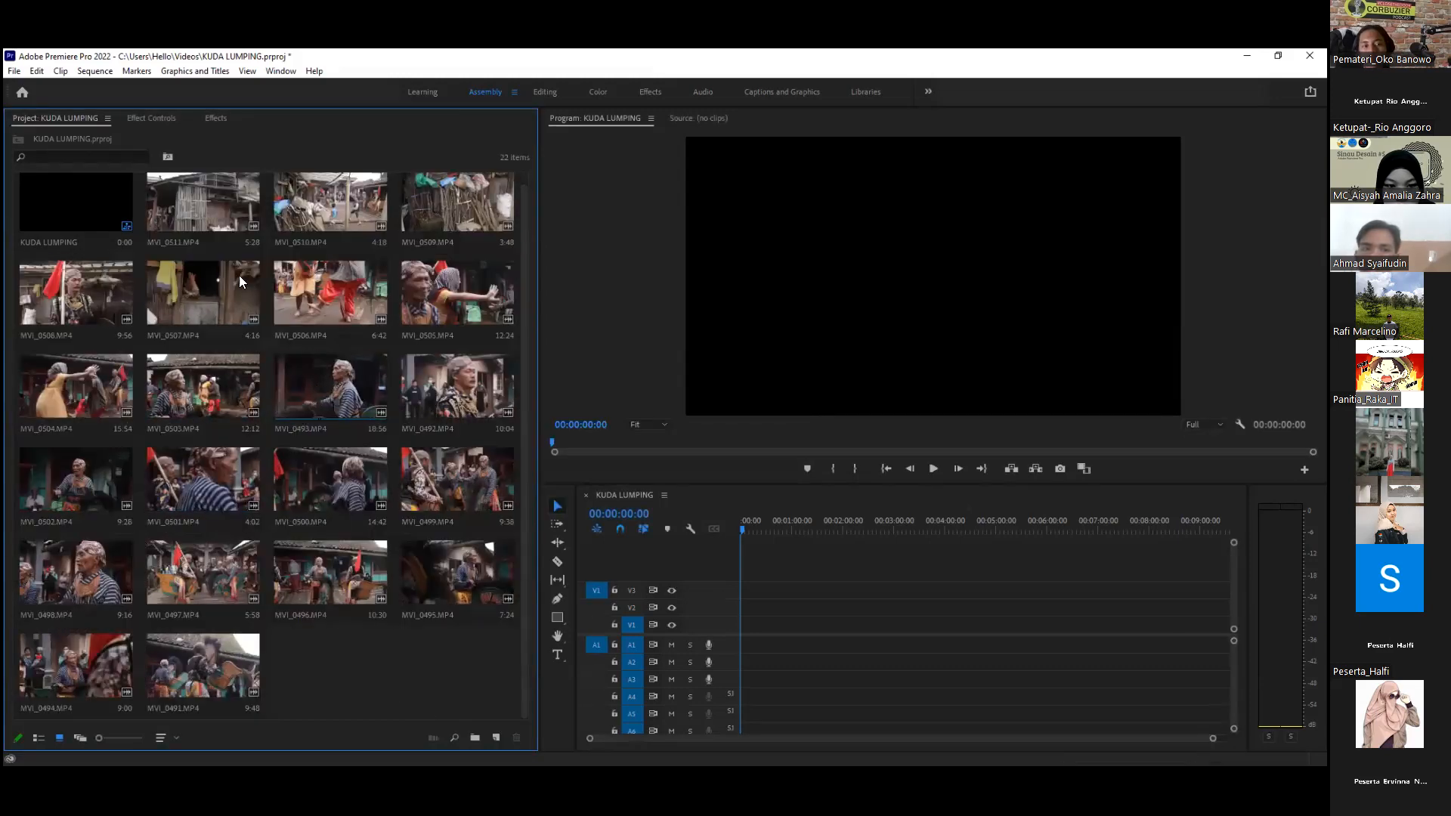
scroll(168, 330, "up", 1)
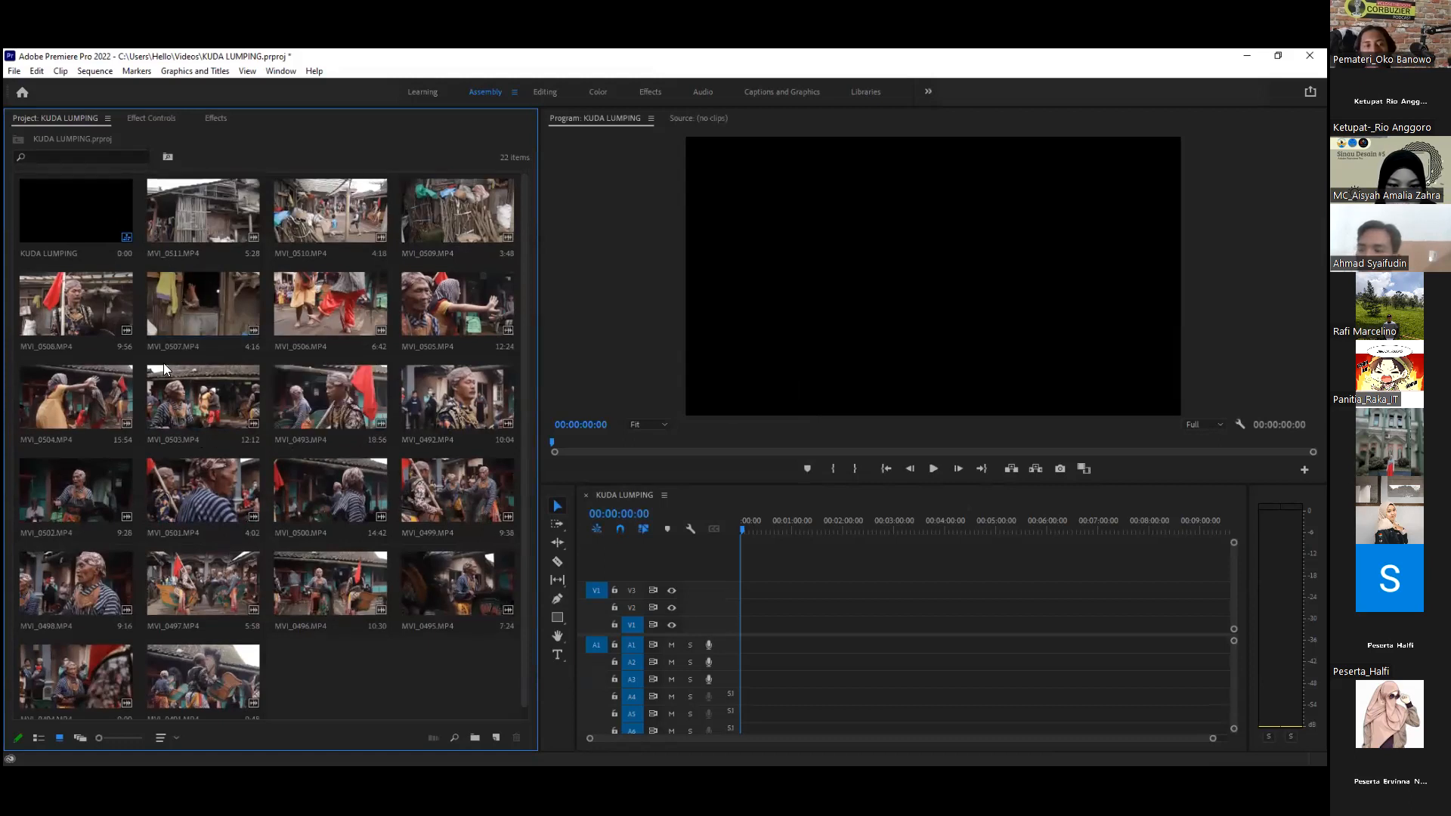
left_click(193, 227)
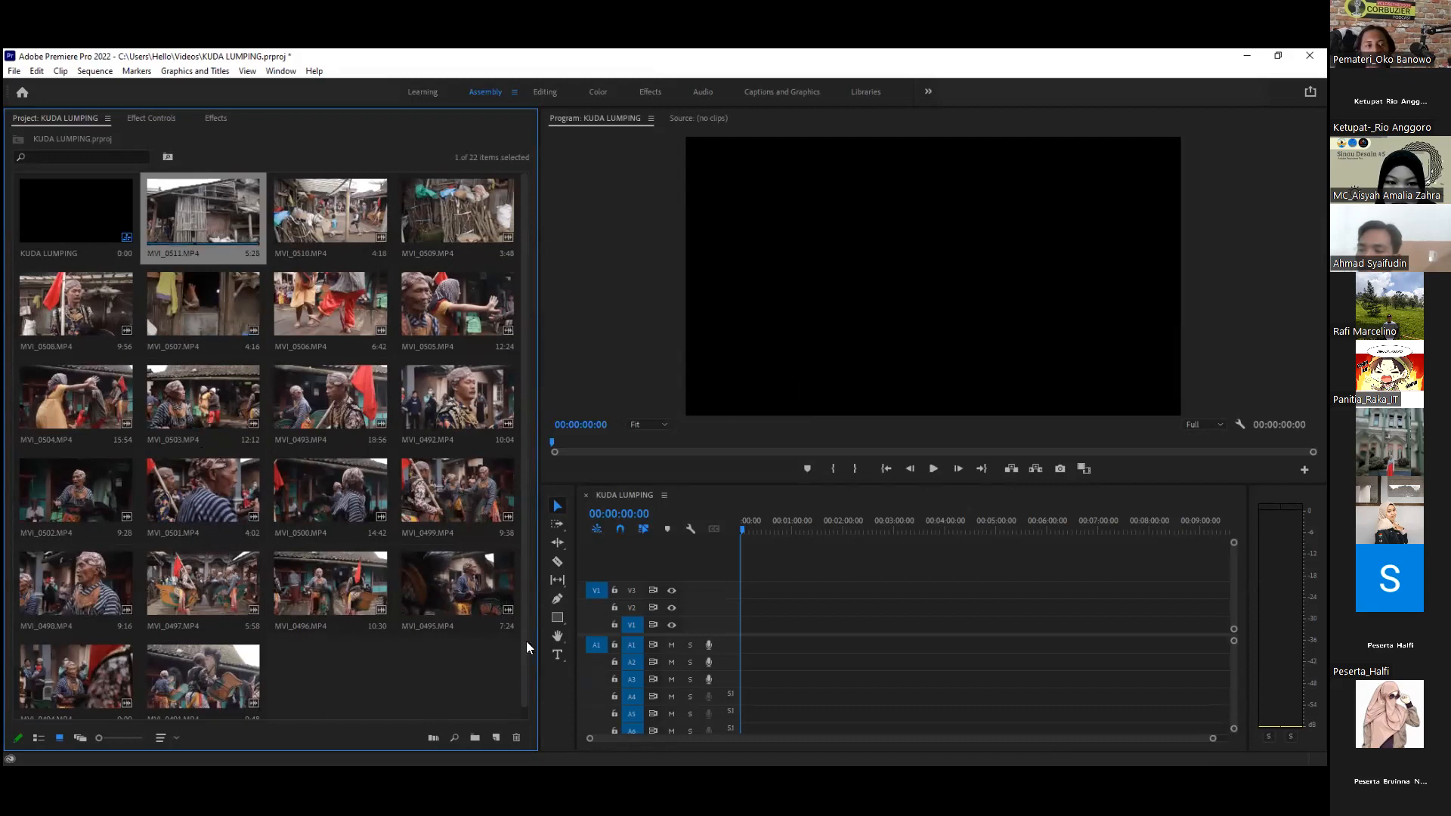
left_click(468, 741)
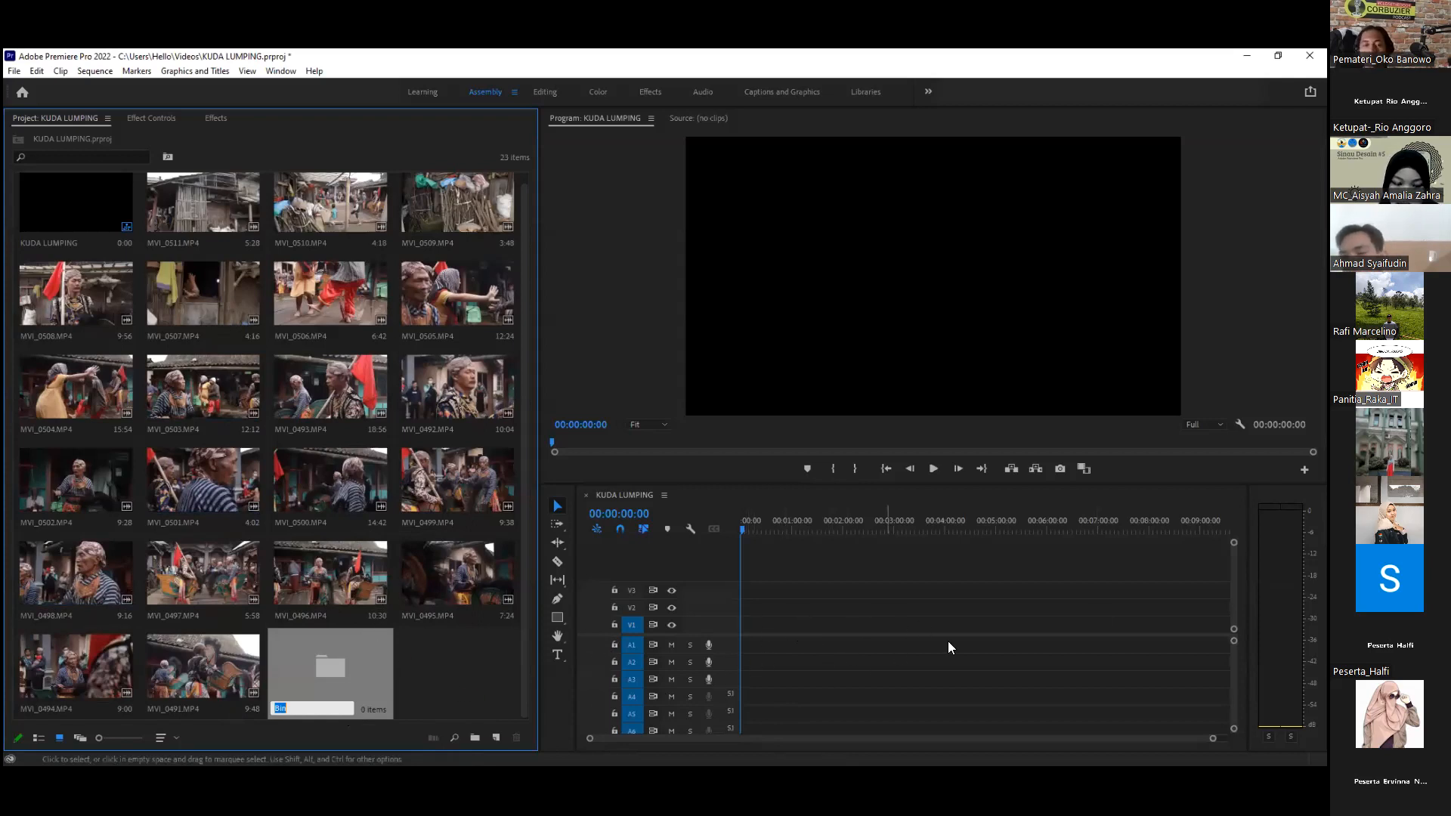
left_click(361, 685)
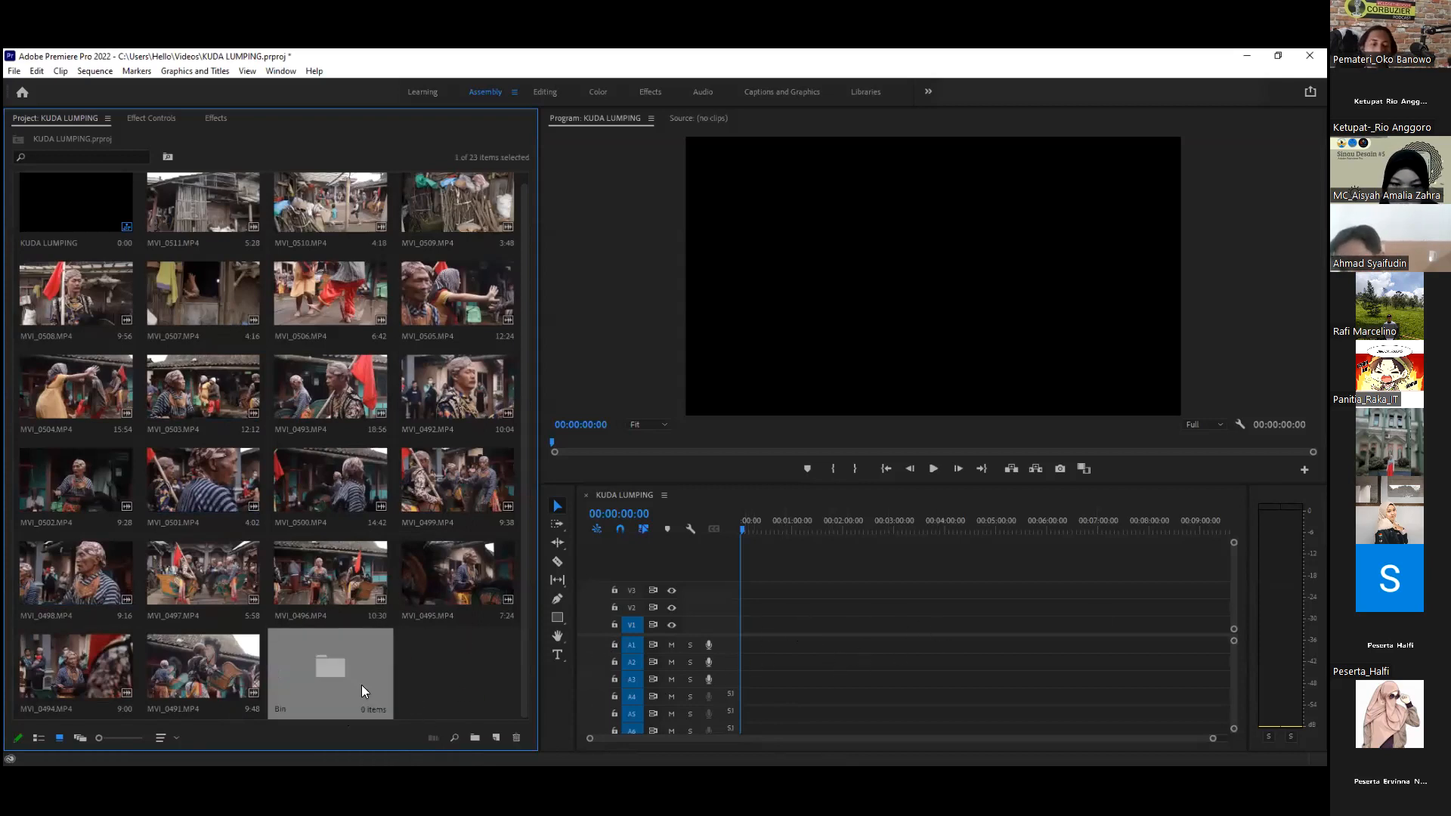
right_click(361, 685)
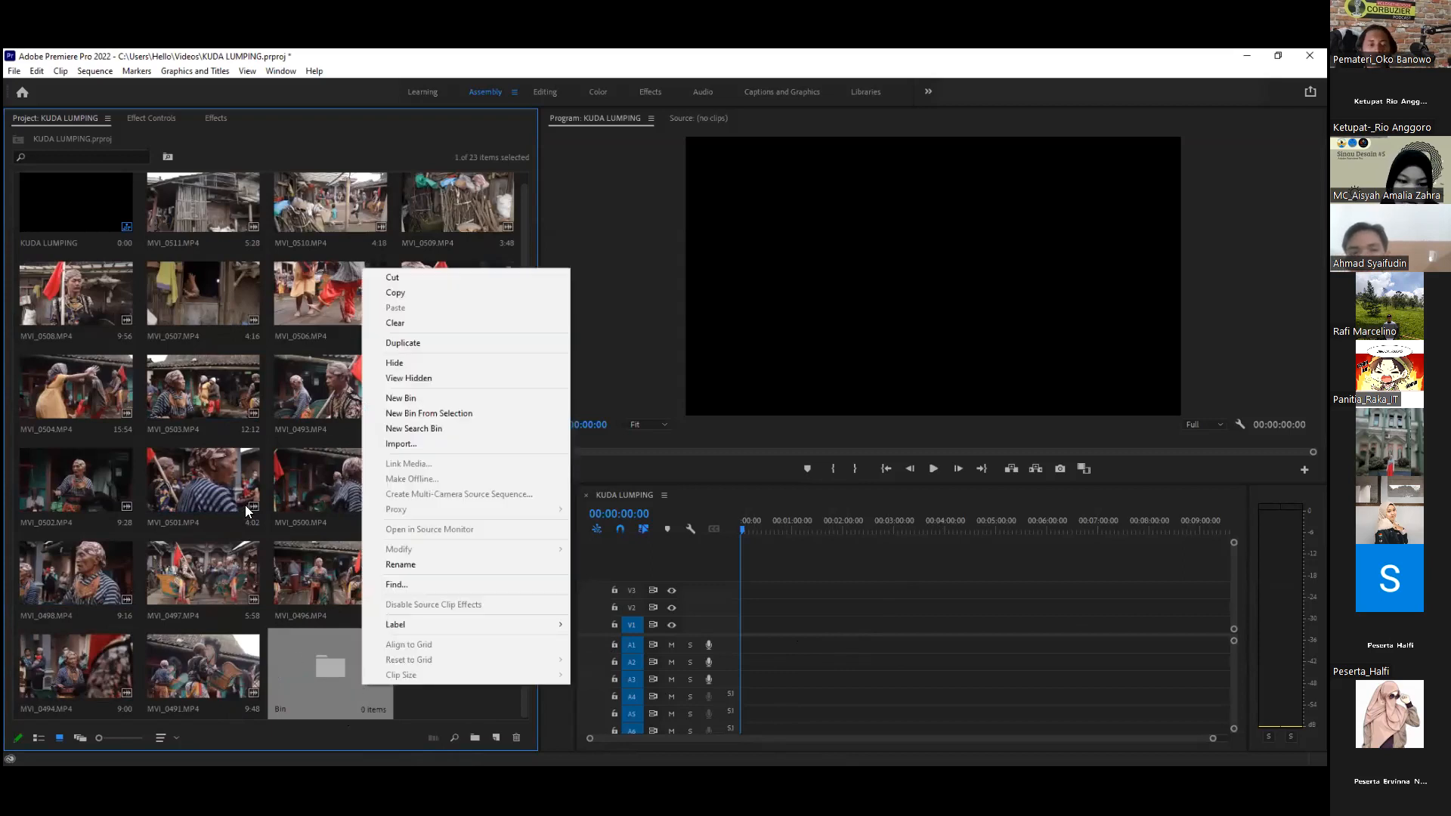
left_click(392, 324)
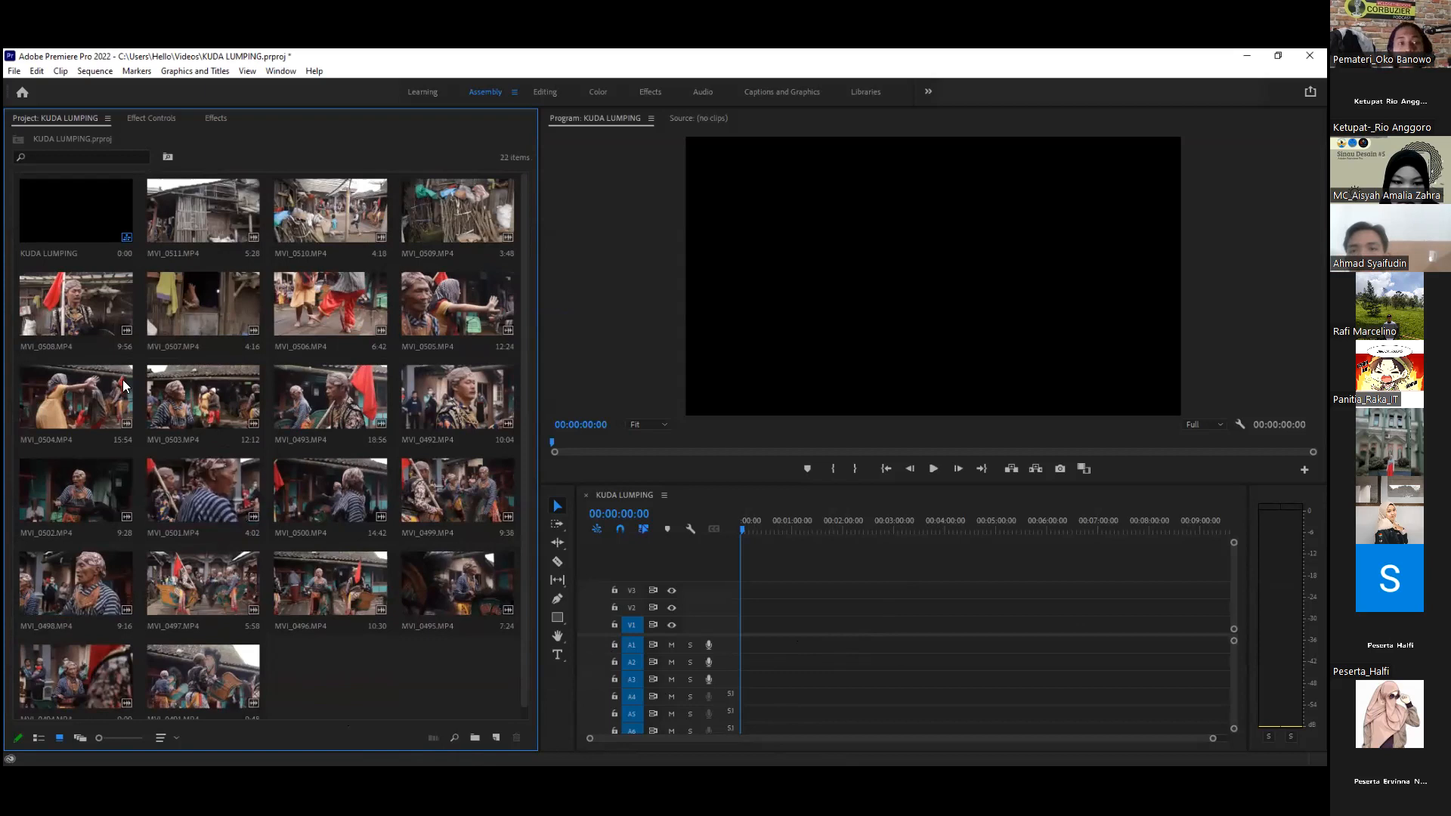
Step: Open the clip MVI_0508.MP4 in the Source Monitor and play it back
left_click(180, 224)
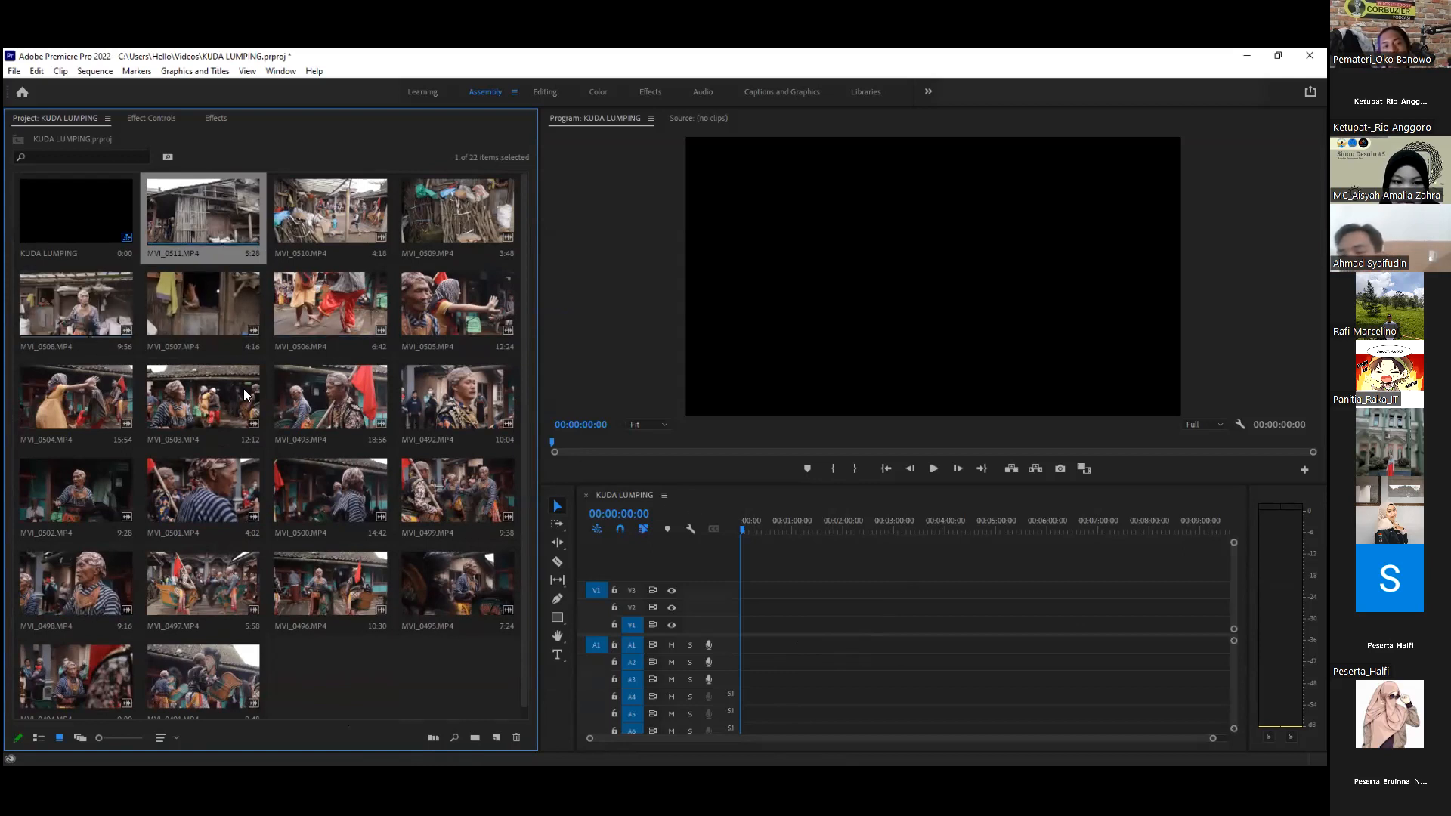
left_click(98, 304)
double_click(98, 304)
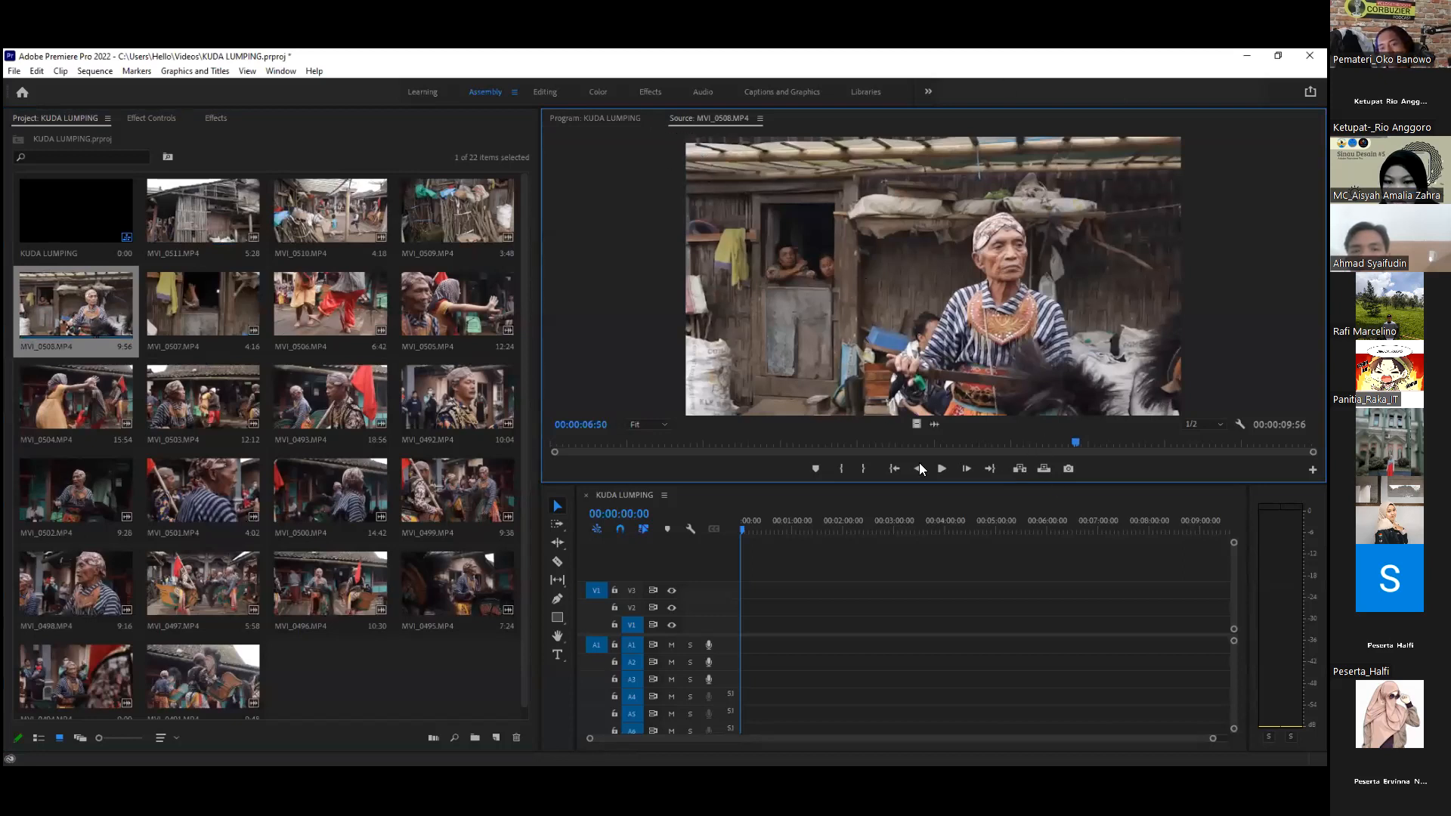
left_click(939, 469)
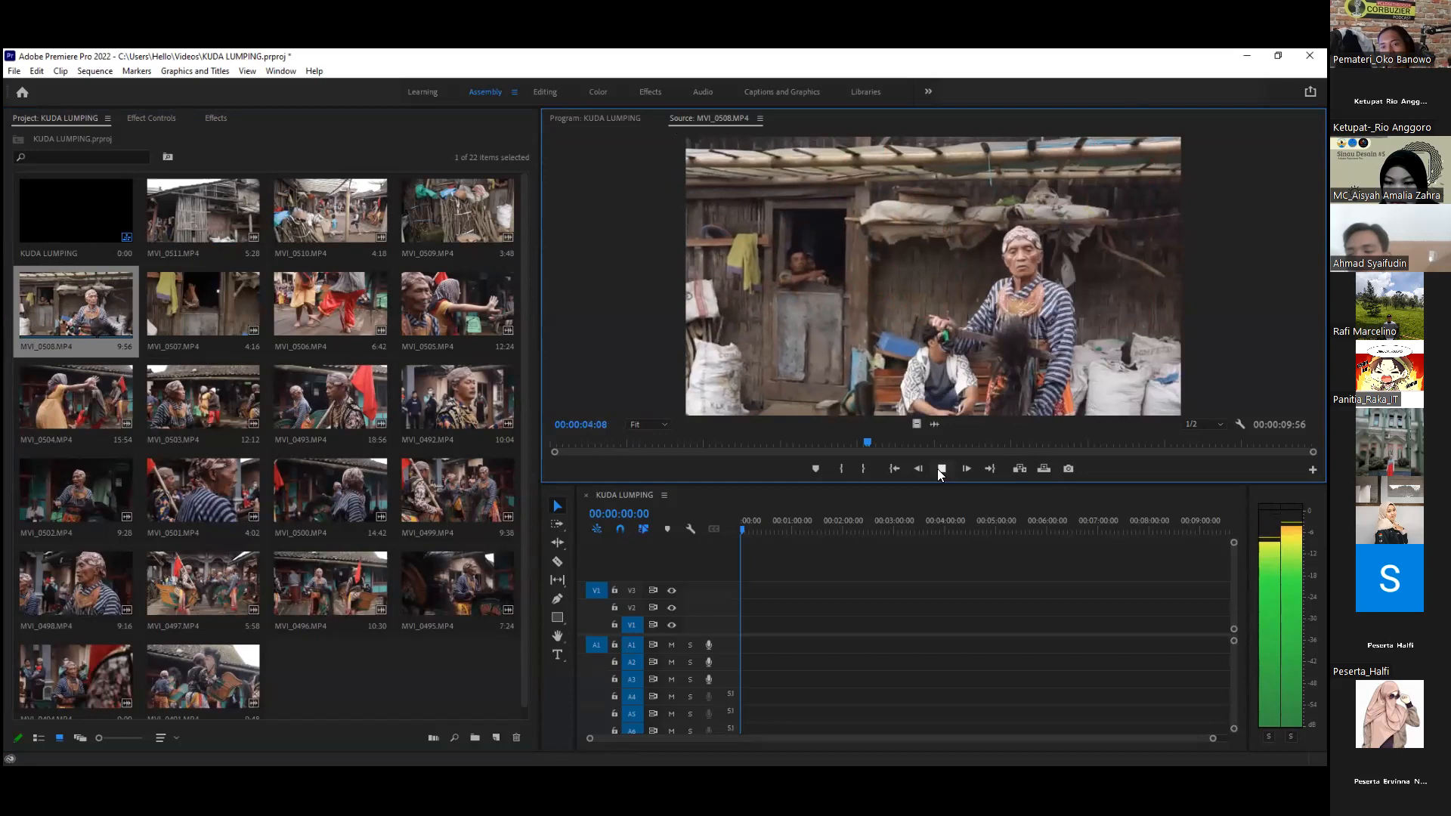
left_click(941, 469)
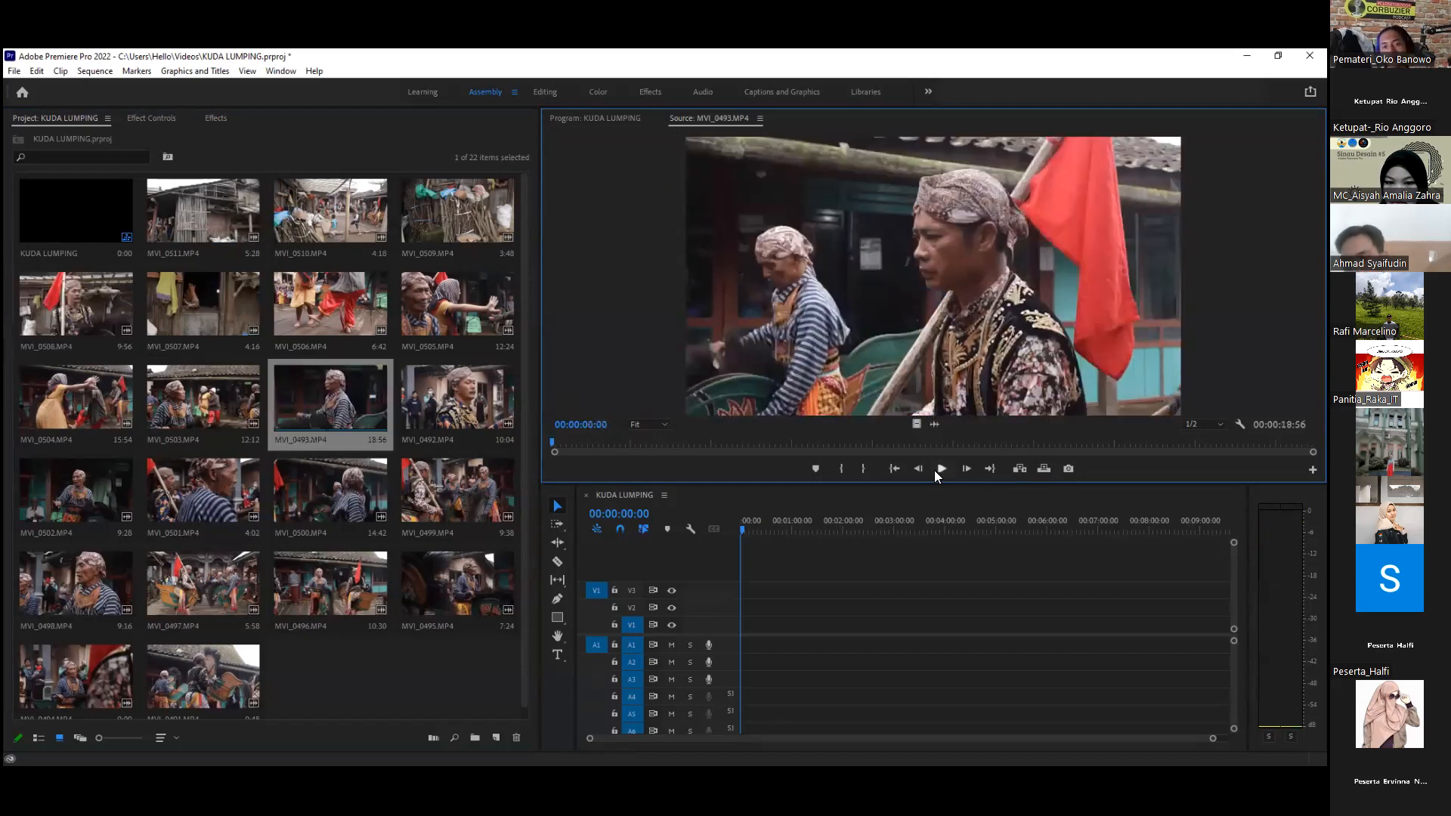
Step: Play MVI_0493.MP4 in the Source Monitor, mark an in point about 4 seconds in, and check the footage after it
left_click(936, 469)
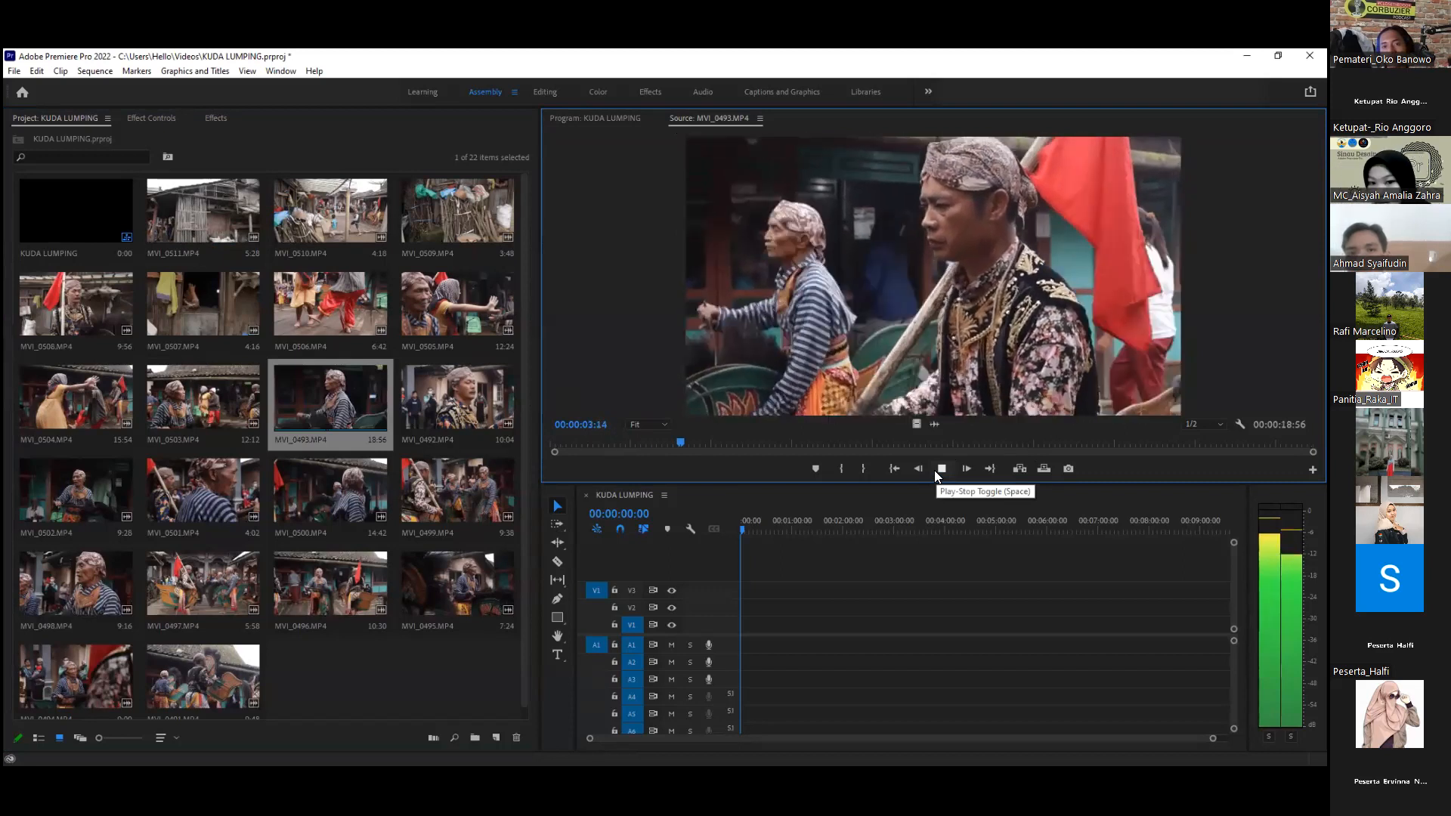
left_click(843, 469)
left_click(1099, 445)
left_click(898, 444)
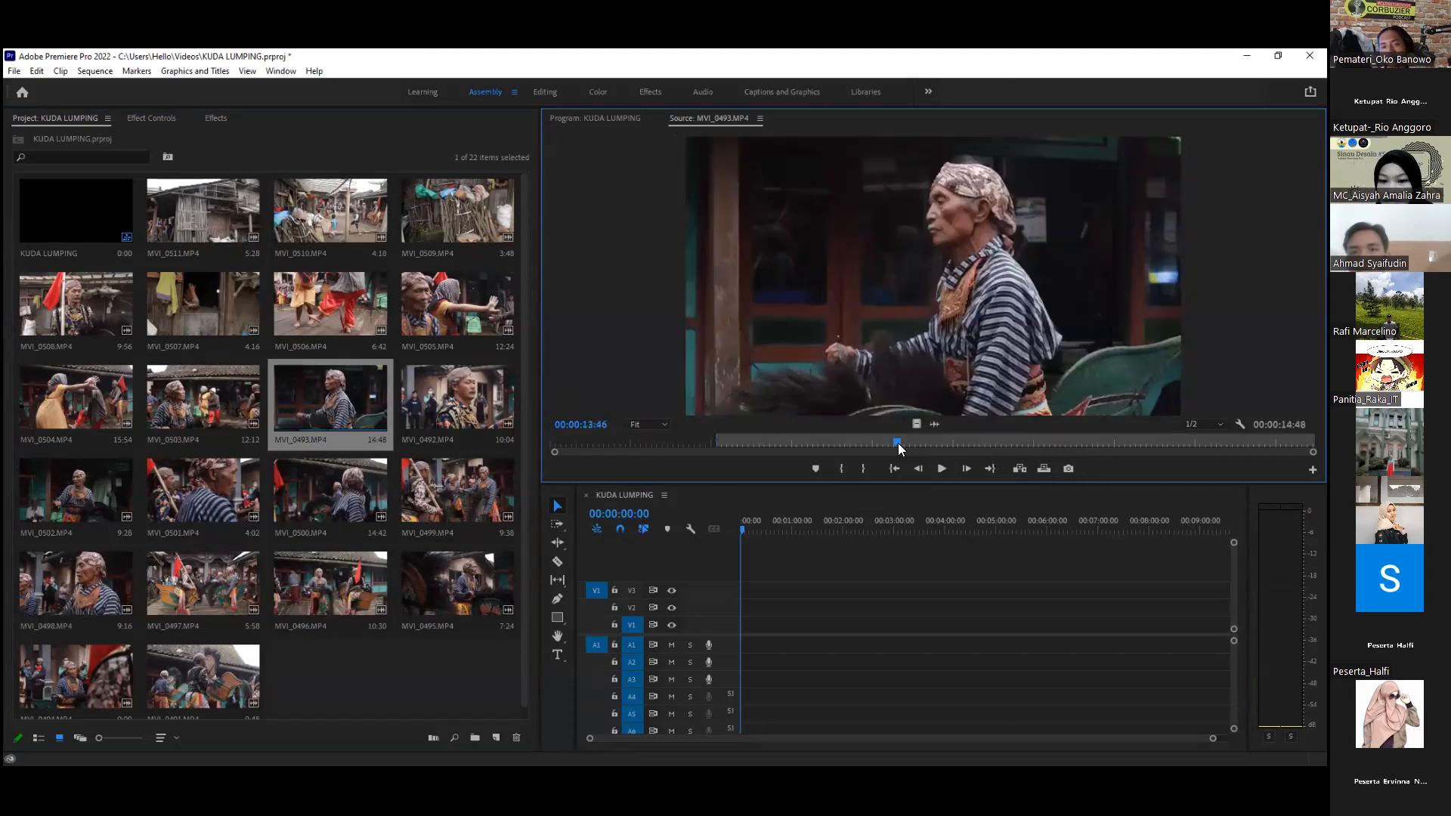
key("space")
left_click(741, 444)
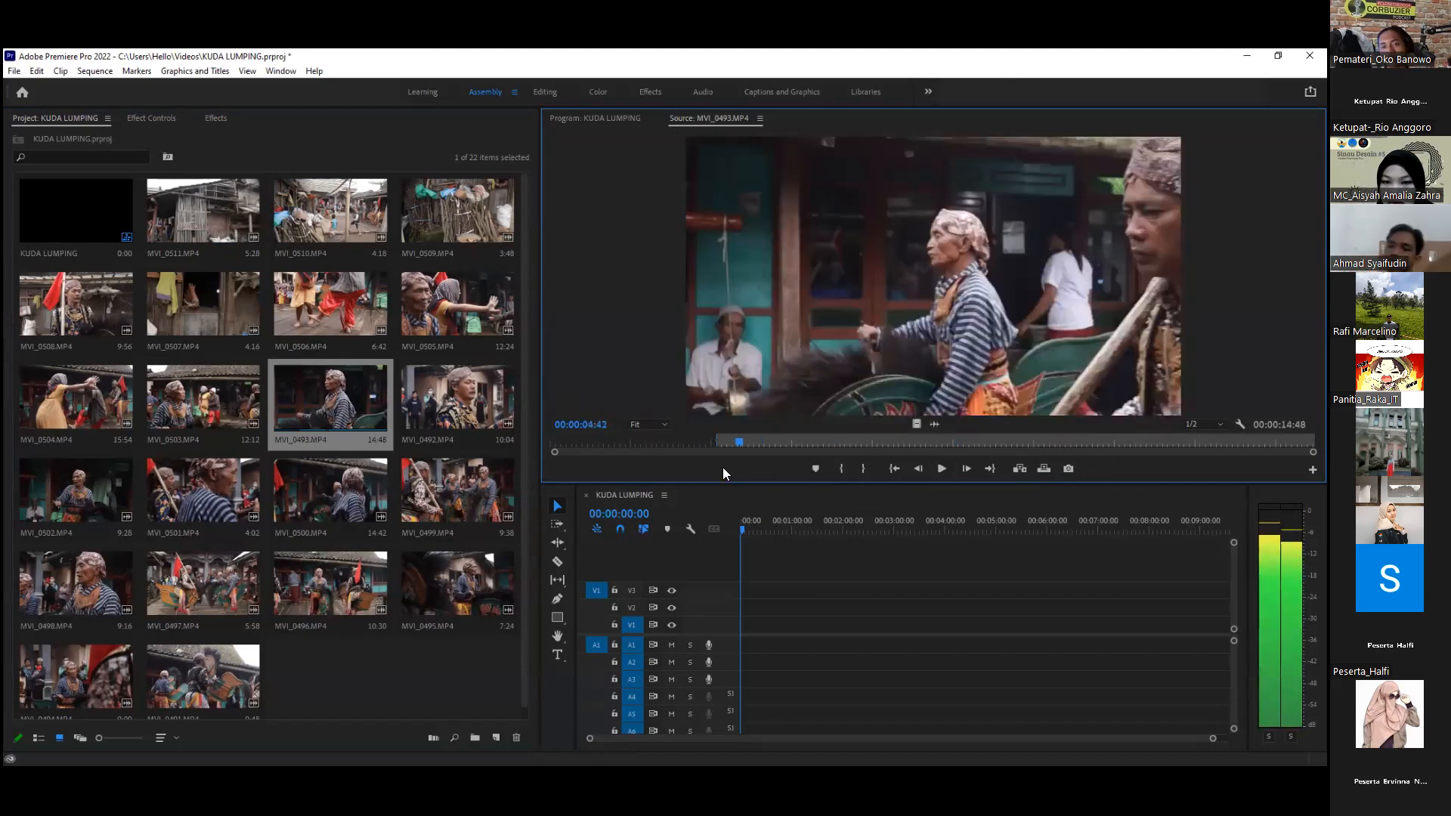
Step: Mark the MVI_0493.MP4 source range with an in point at 00:00:06:40 and an out point at 00:00:10:51
left_click(895, 468)
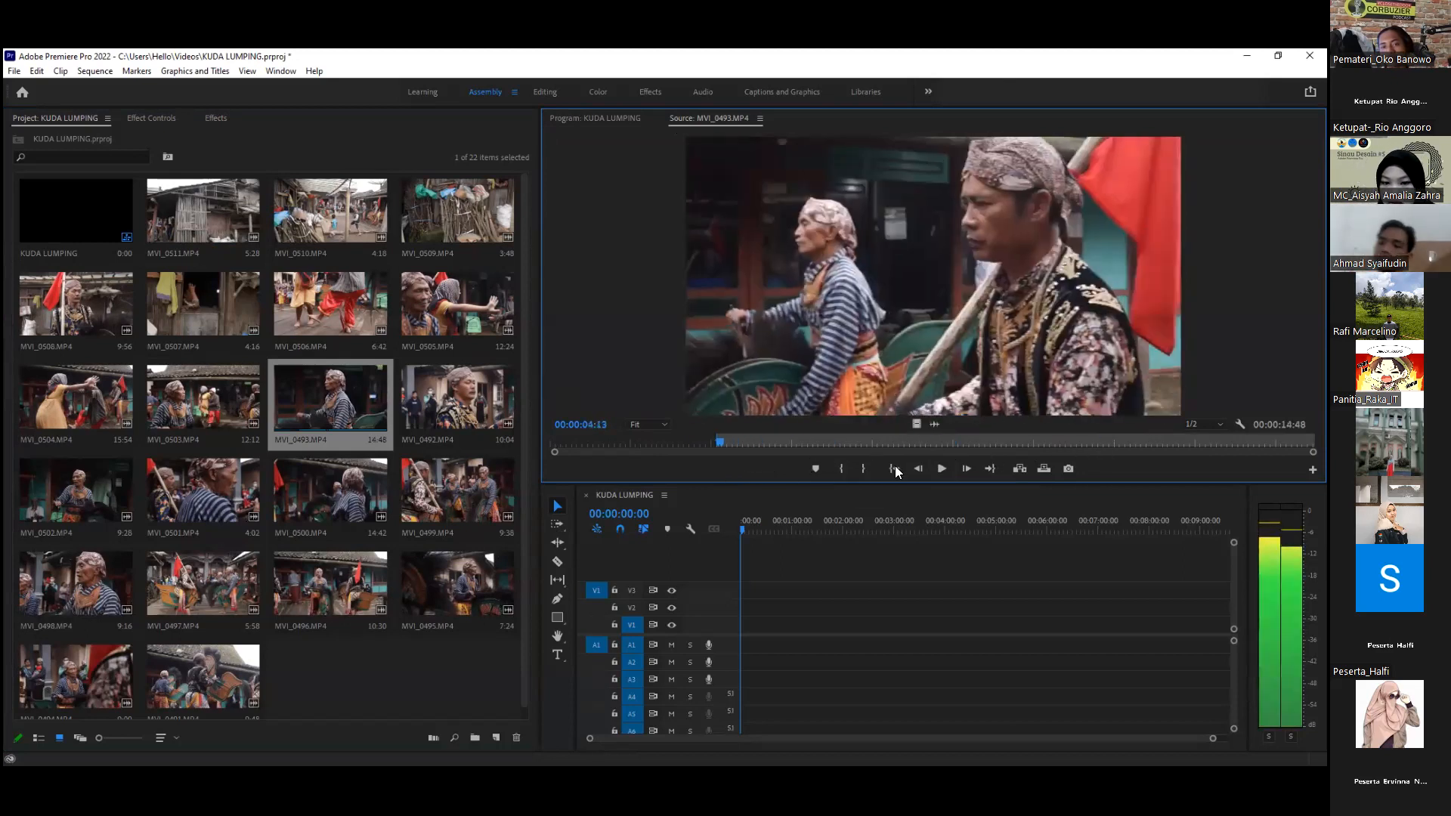
left_click(941, 469)
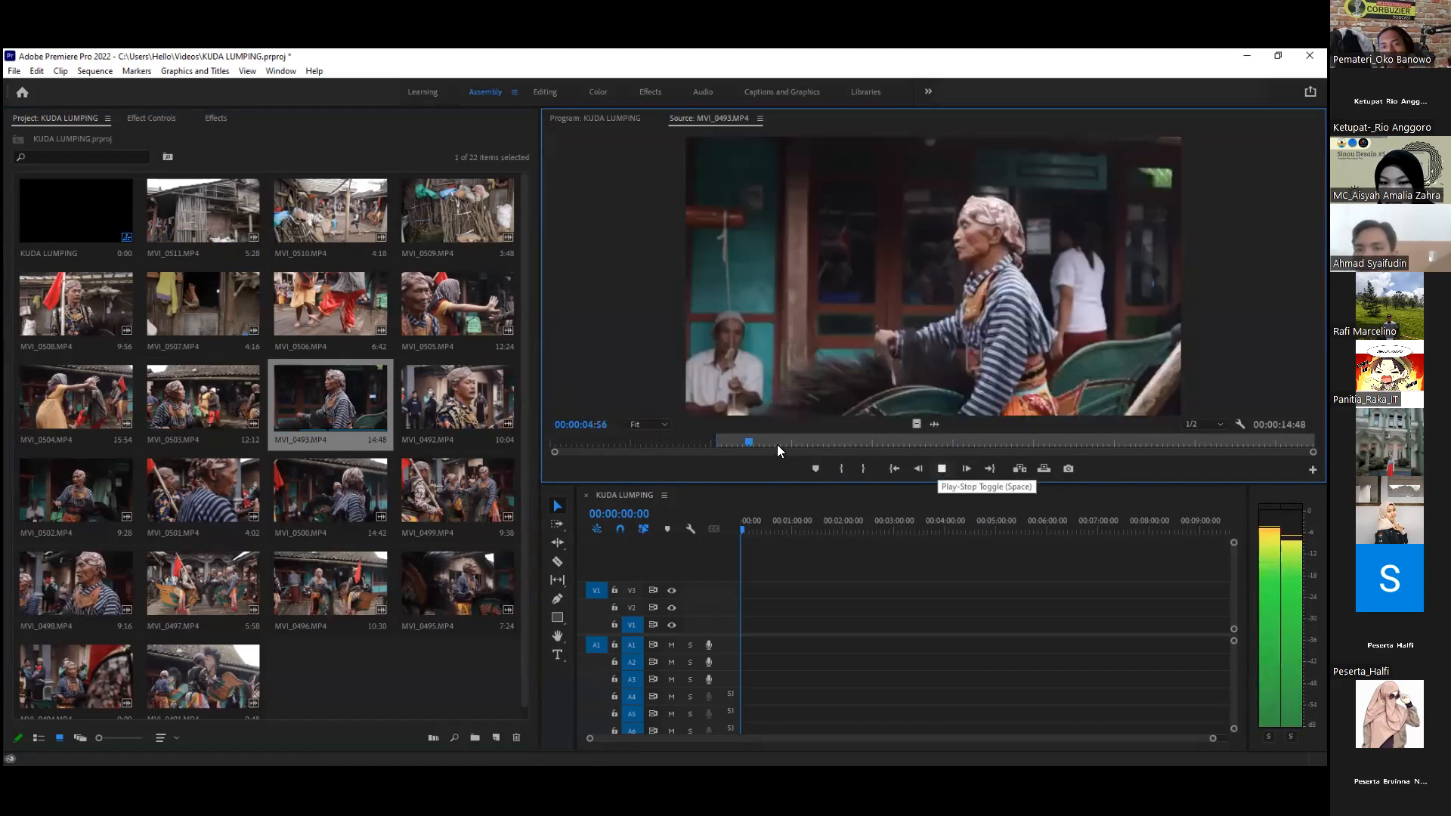
key("space")
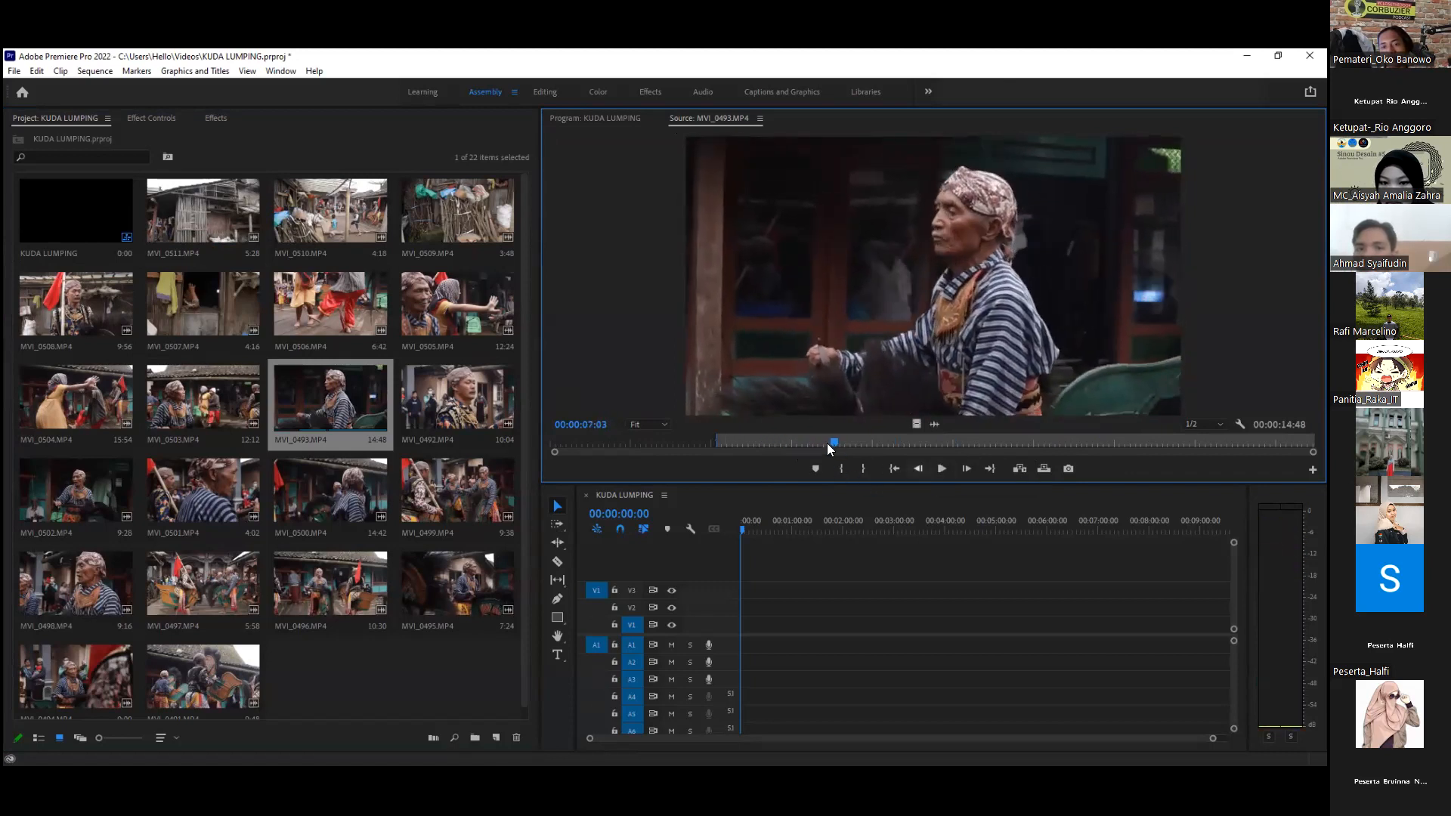
left_click(821, 442)
left_click(842, 469)
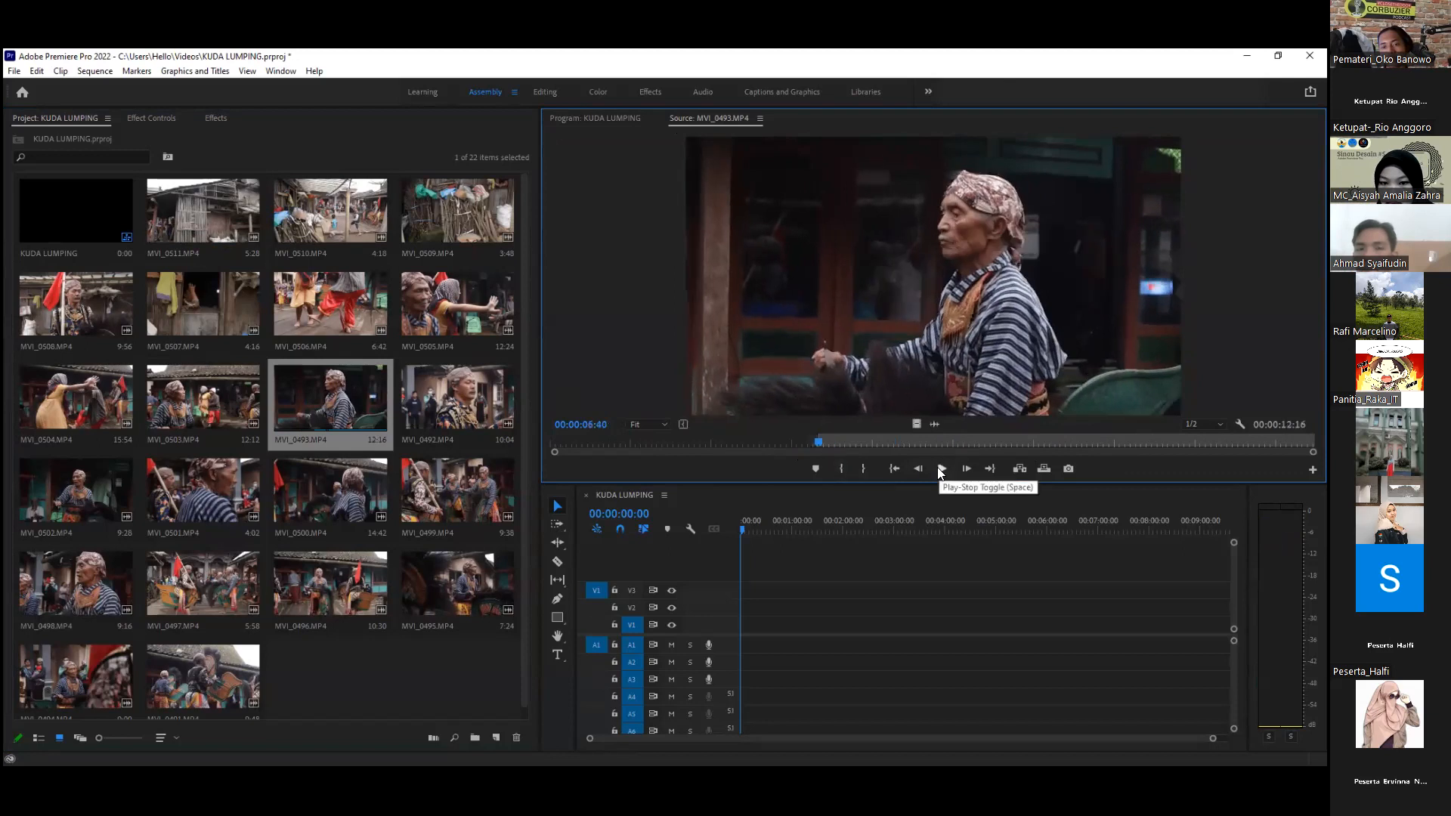
left_click(941, 469)
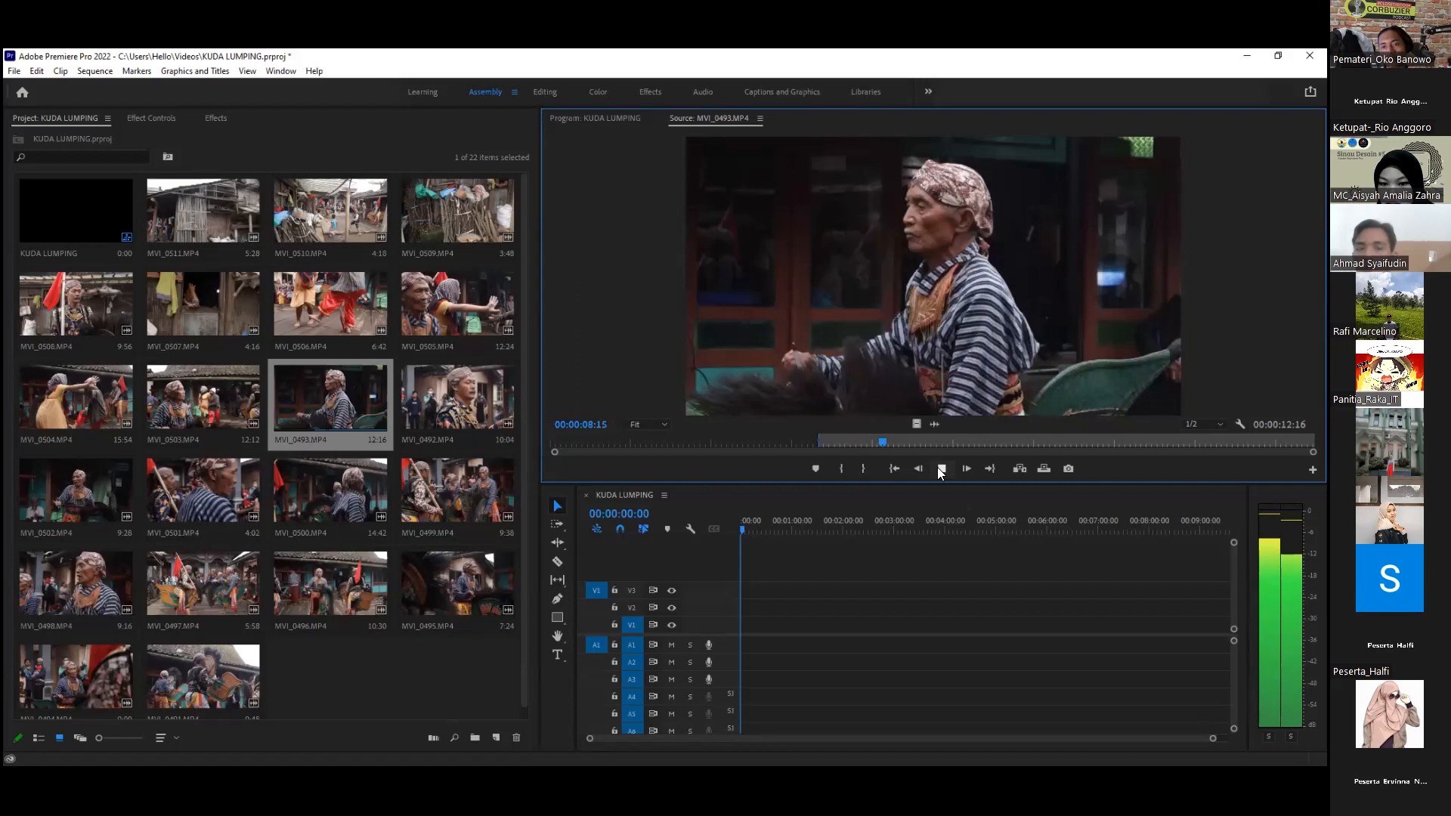
left_click(942, 469)
key("o")
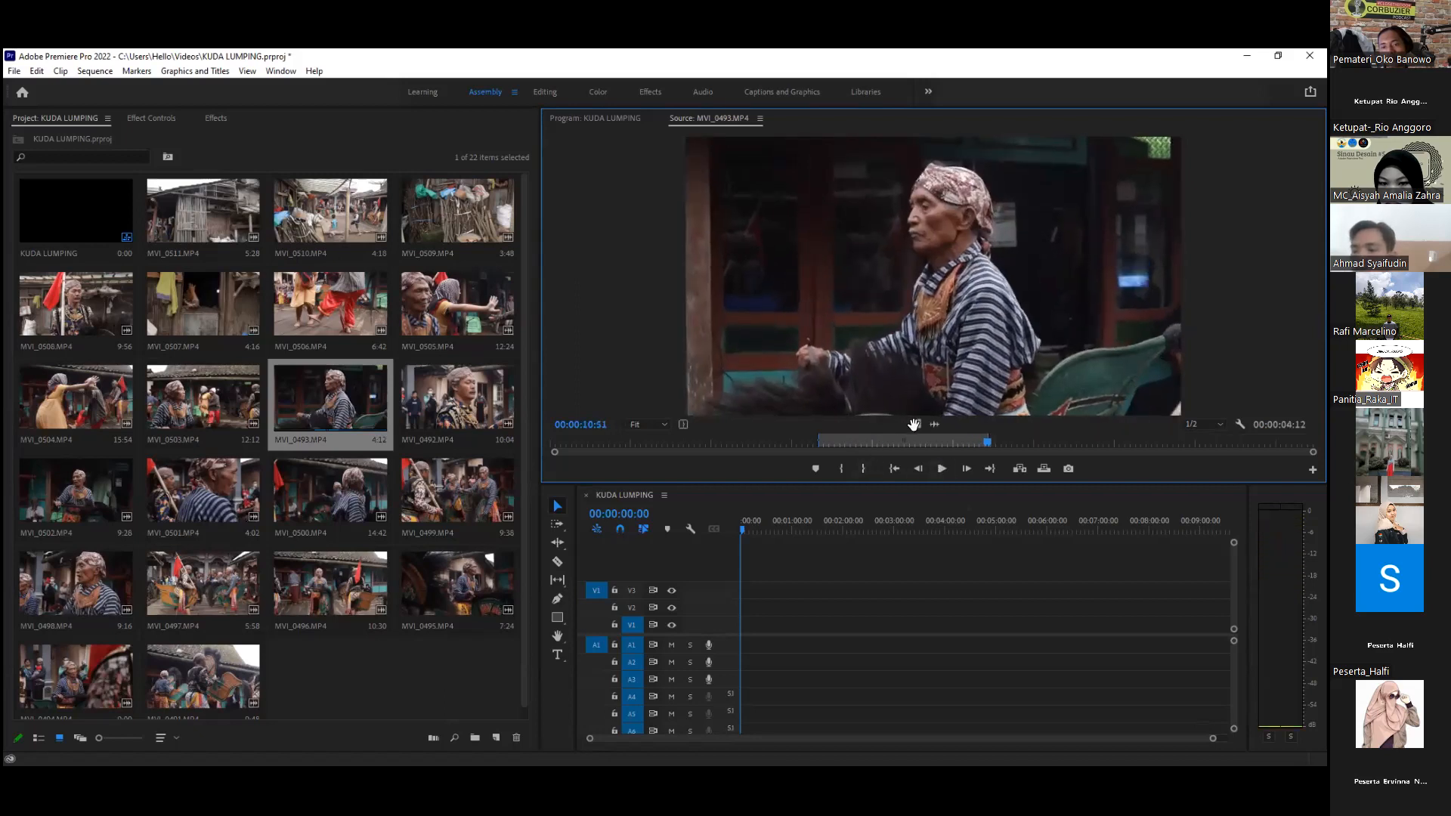
Step: Place the marked section of MVI_0493.MP4 at the start of tracks V1 and A1, keeping the existing sequence settings
left_click_drag(917, 424, 907, 481)
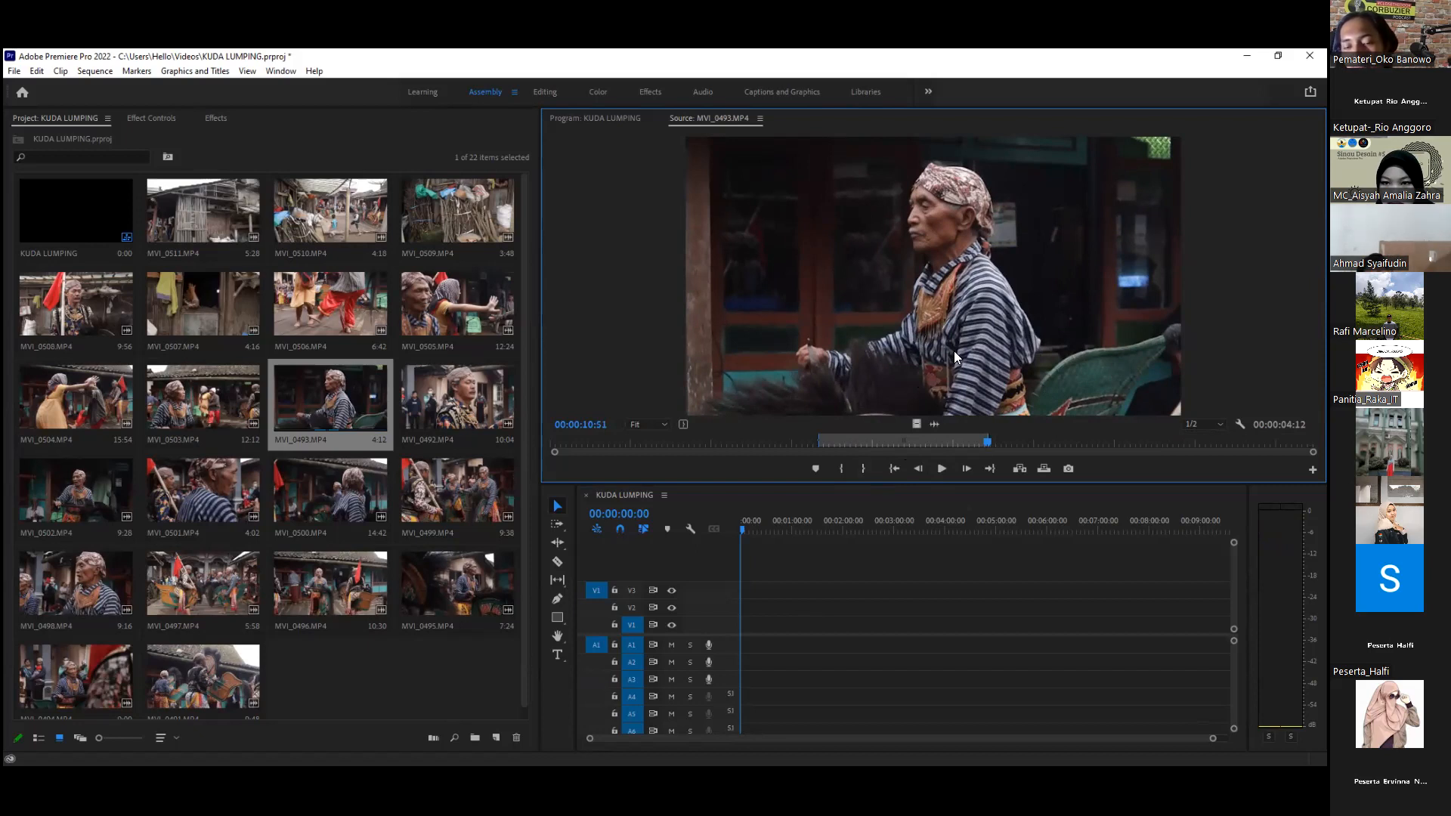
left_click_drag(940, 277, 739, 630)
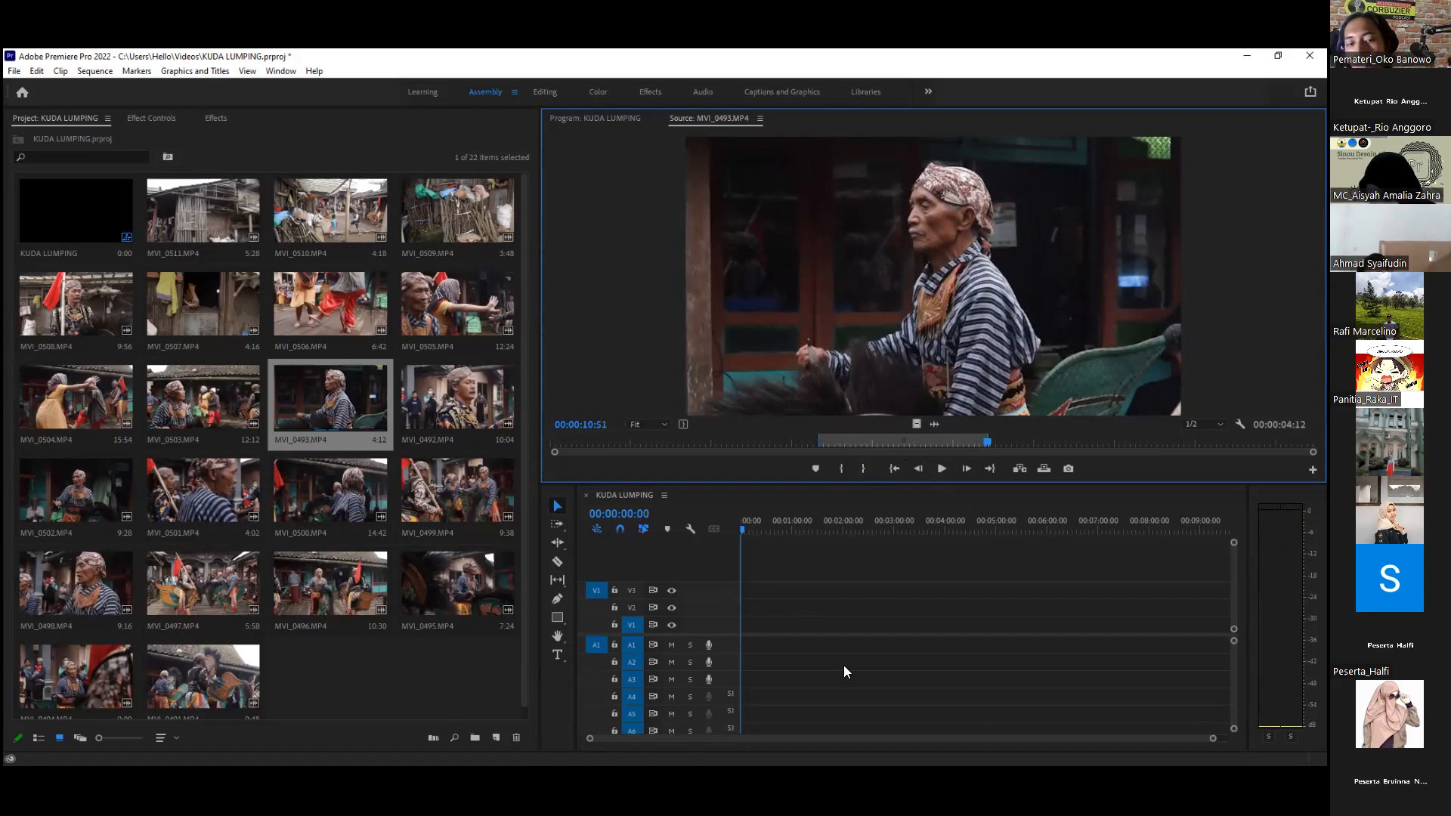
left_click(774, 441)
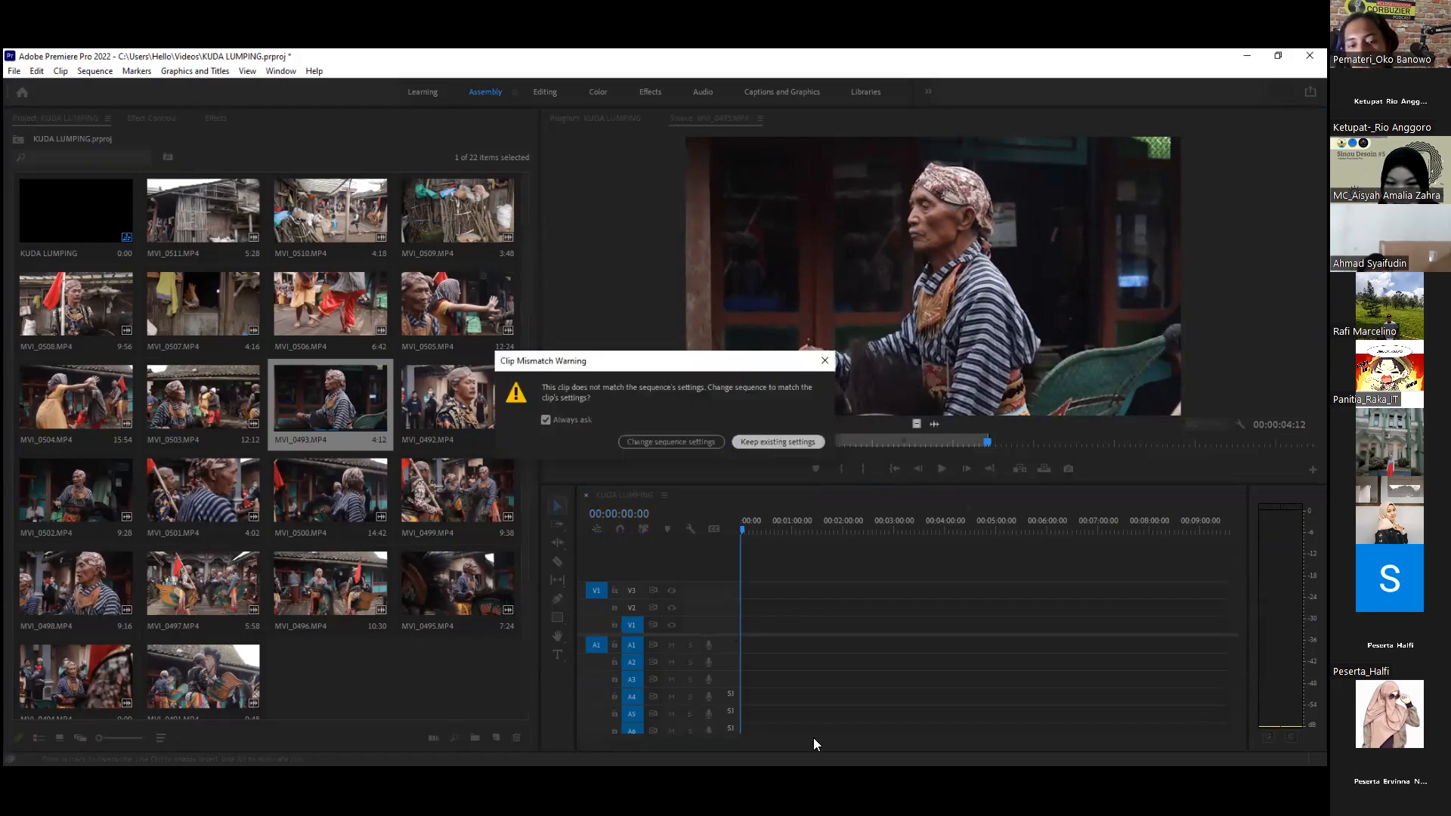
left_click_drag(1211, 739, 959, 734)
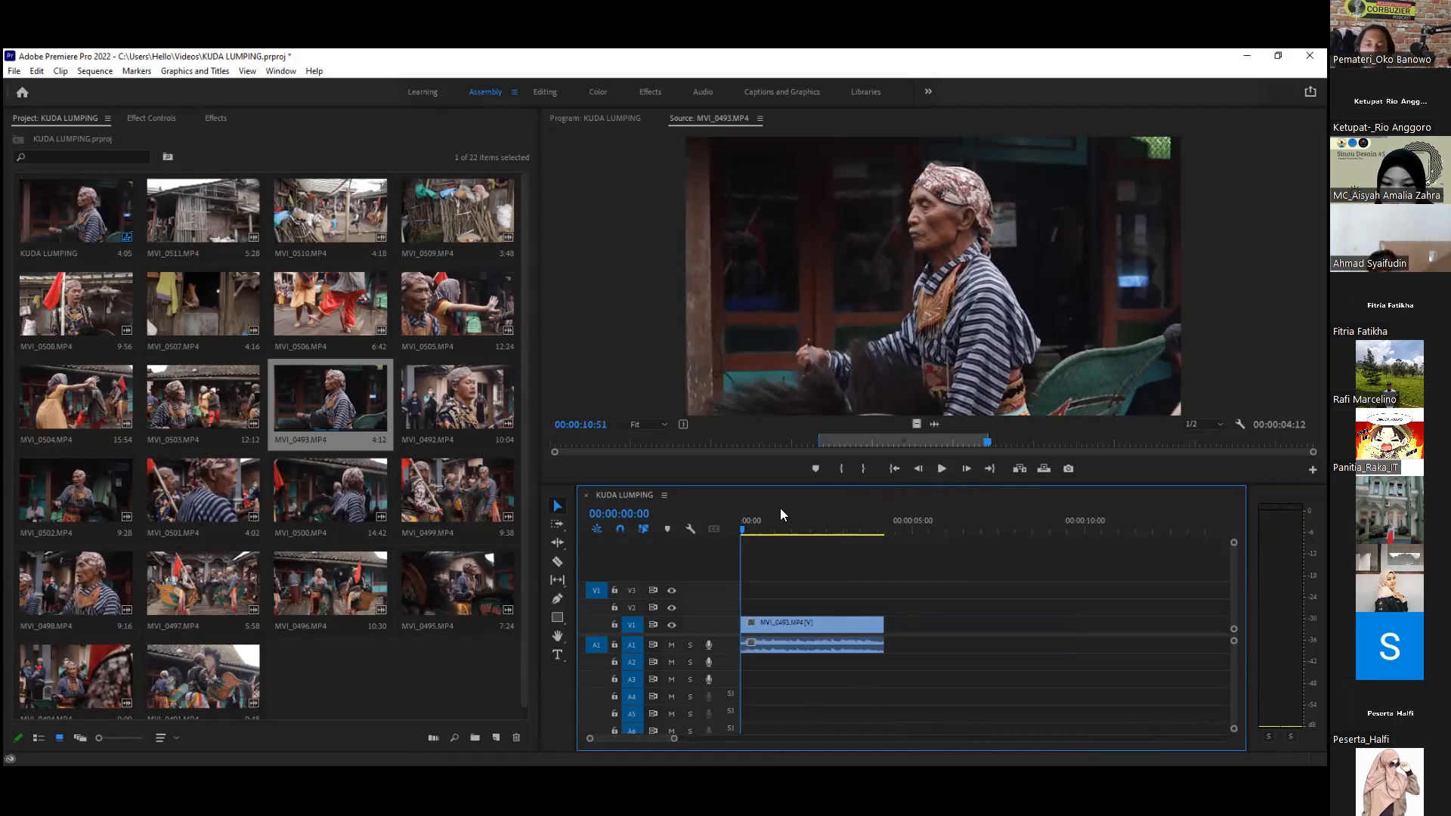
Step: Play the KUDA LUMPING sequence from its start to about 00:00:01:05 and select the MVI_0493.MP4 clip in the timeline
left_click(667, 550)
left_click(934, 467)
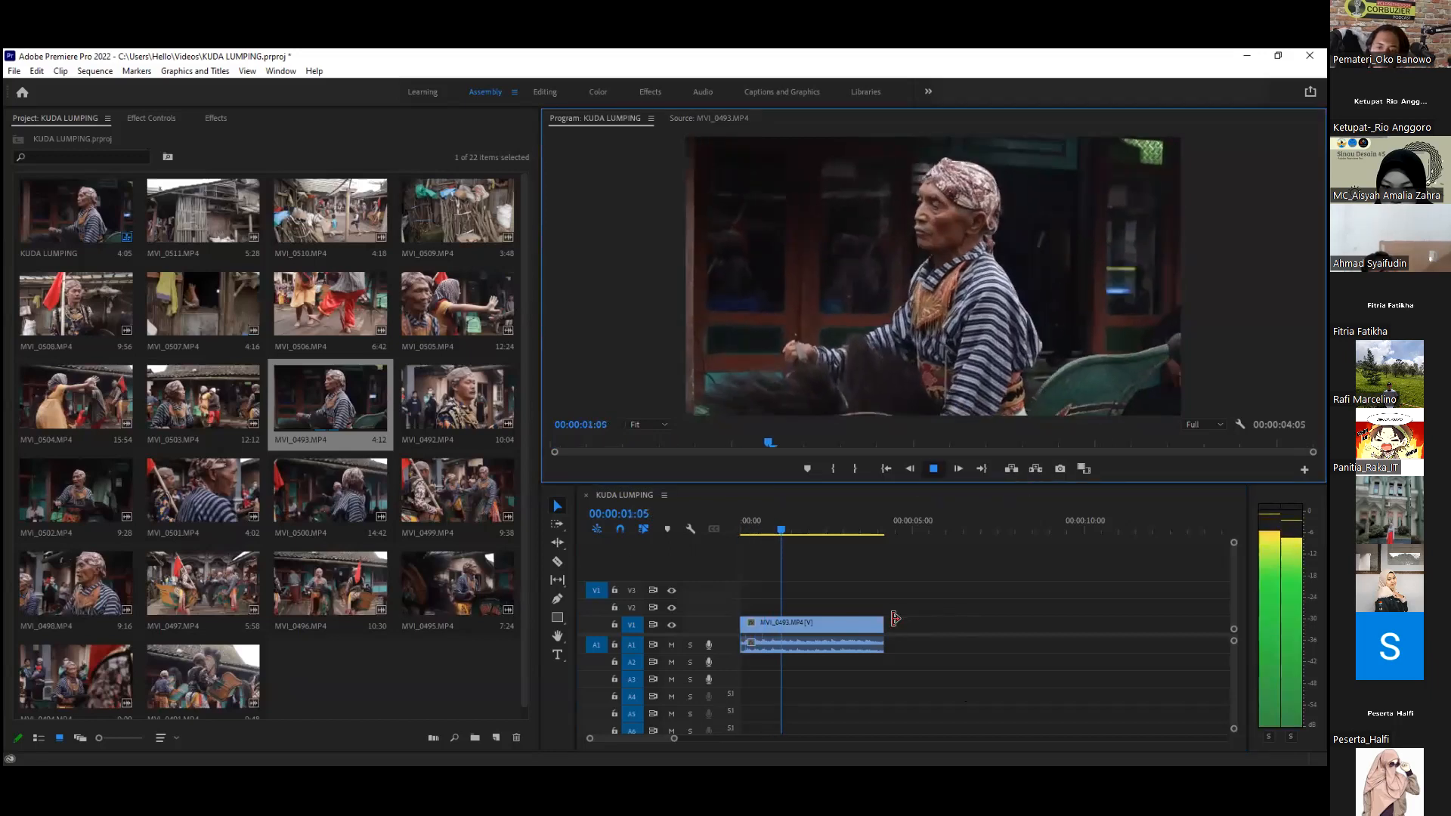
key("space")
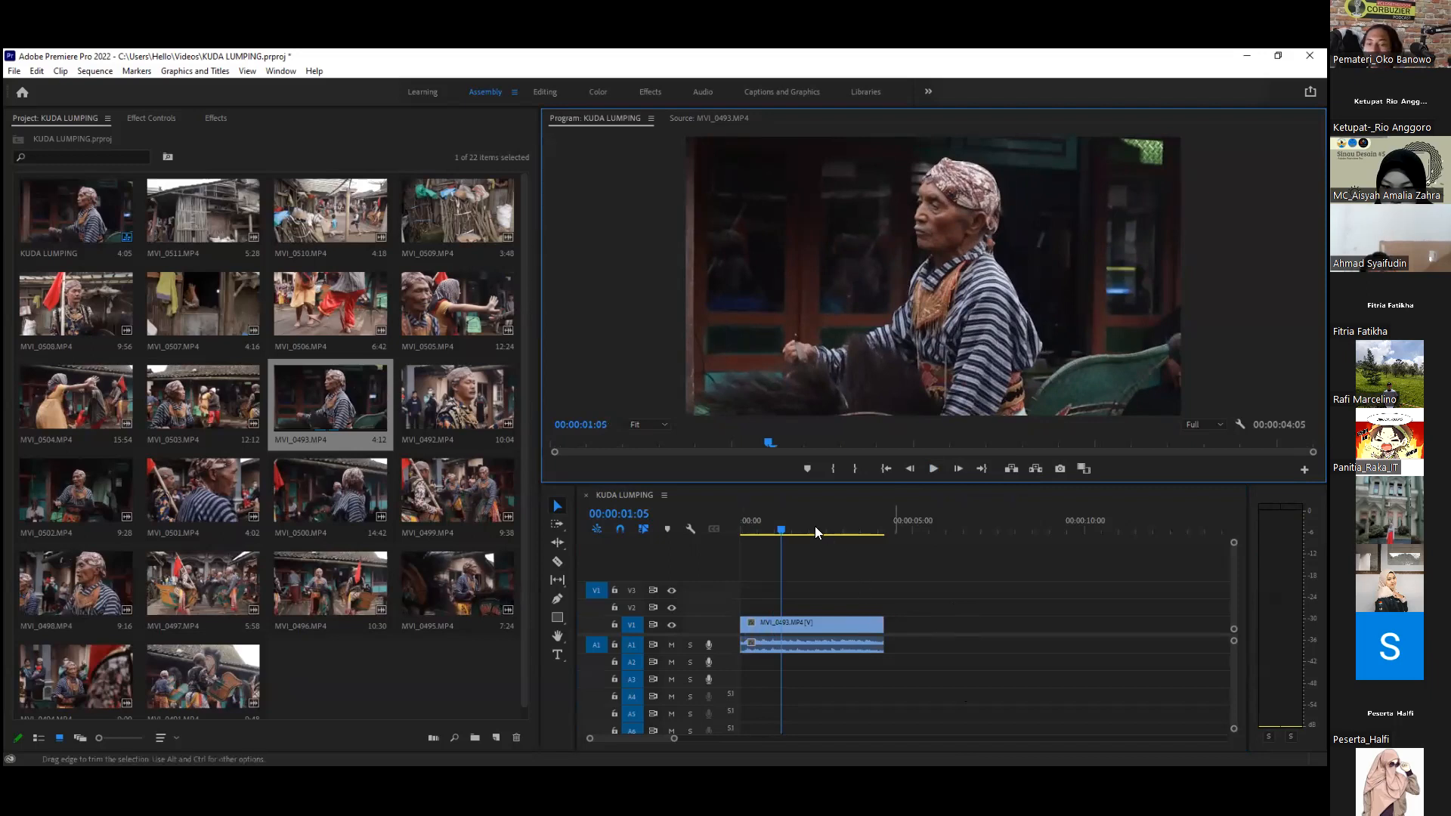
left_click(801, 625)
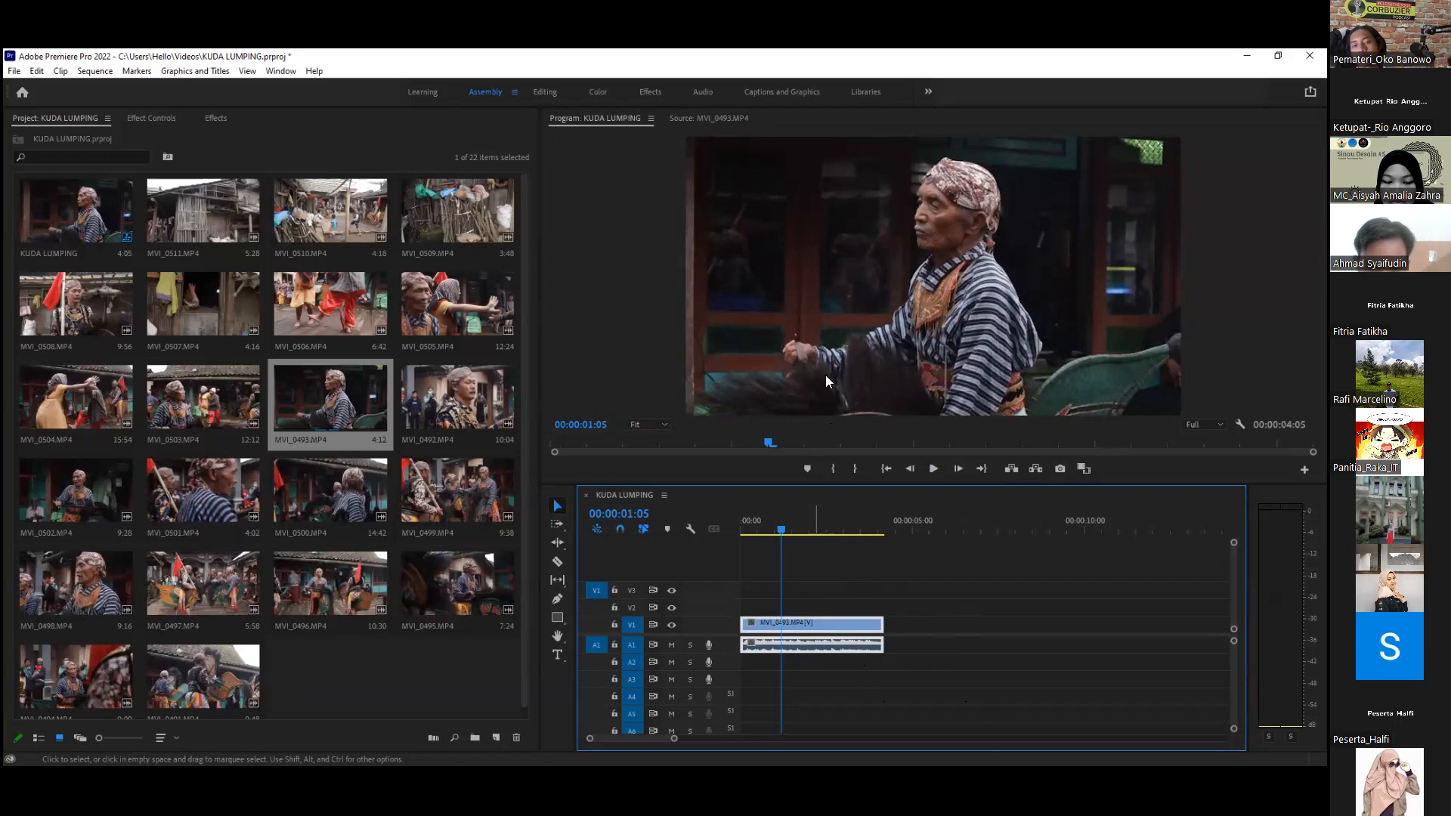
Step: Unlink the MVI_0493.MP4 clip in the timeline and delete its audio from track A1, keeping the video on V1
right_click(814, 643)
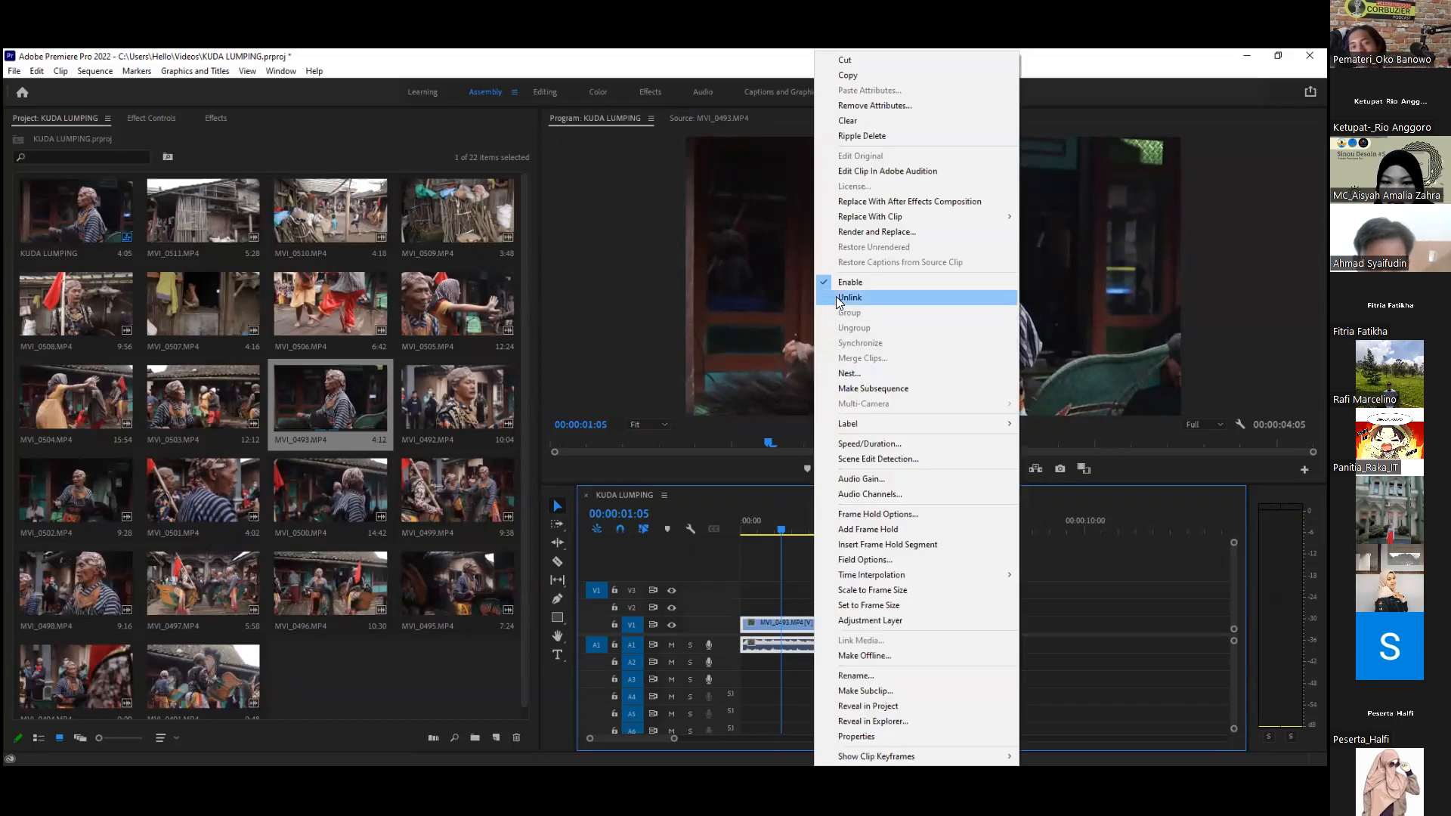
left_click(813, 629)
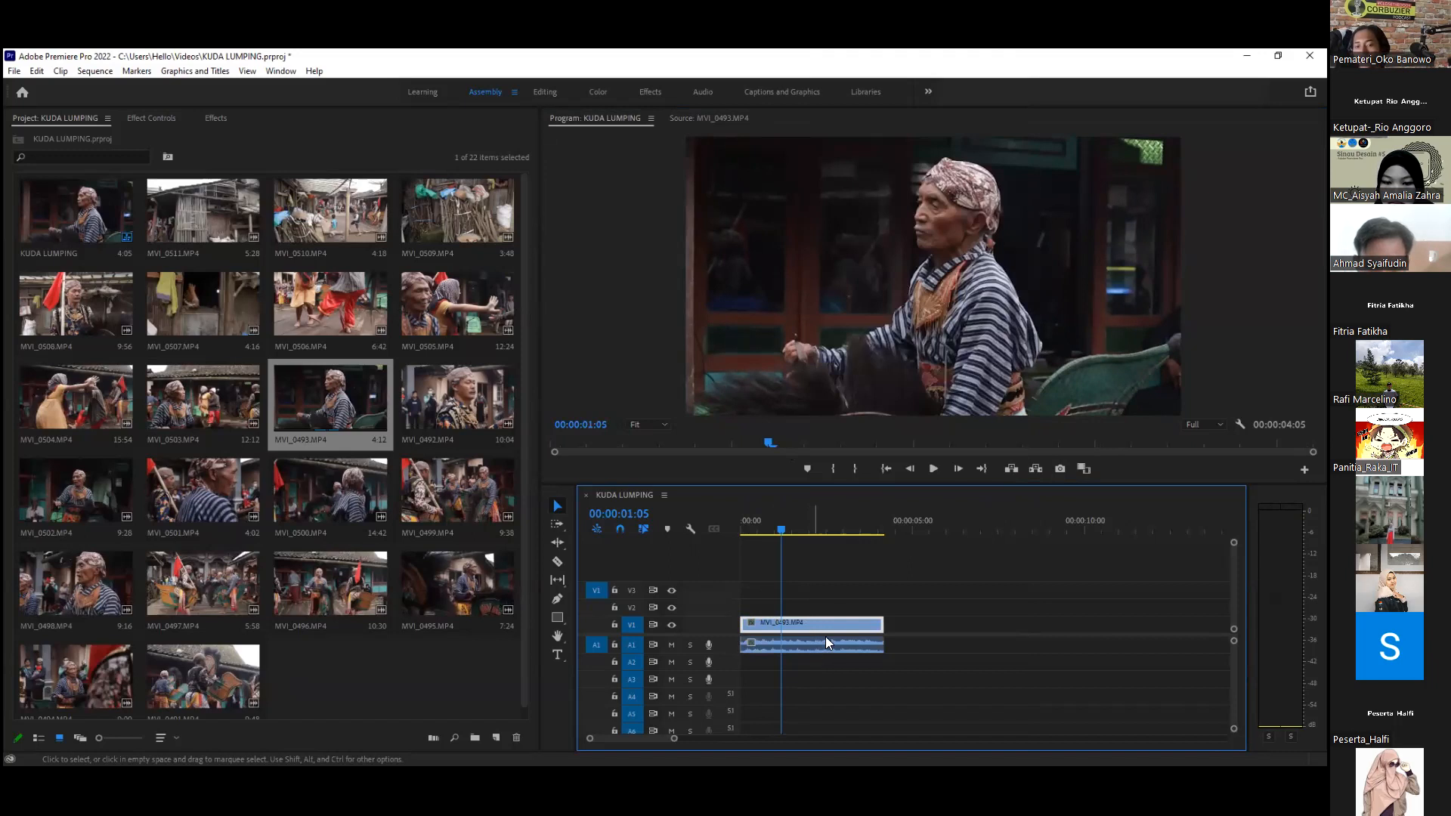
left_click(839, 644)
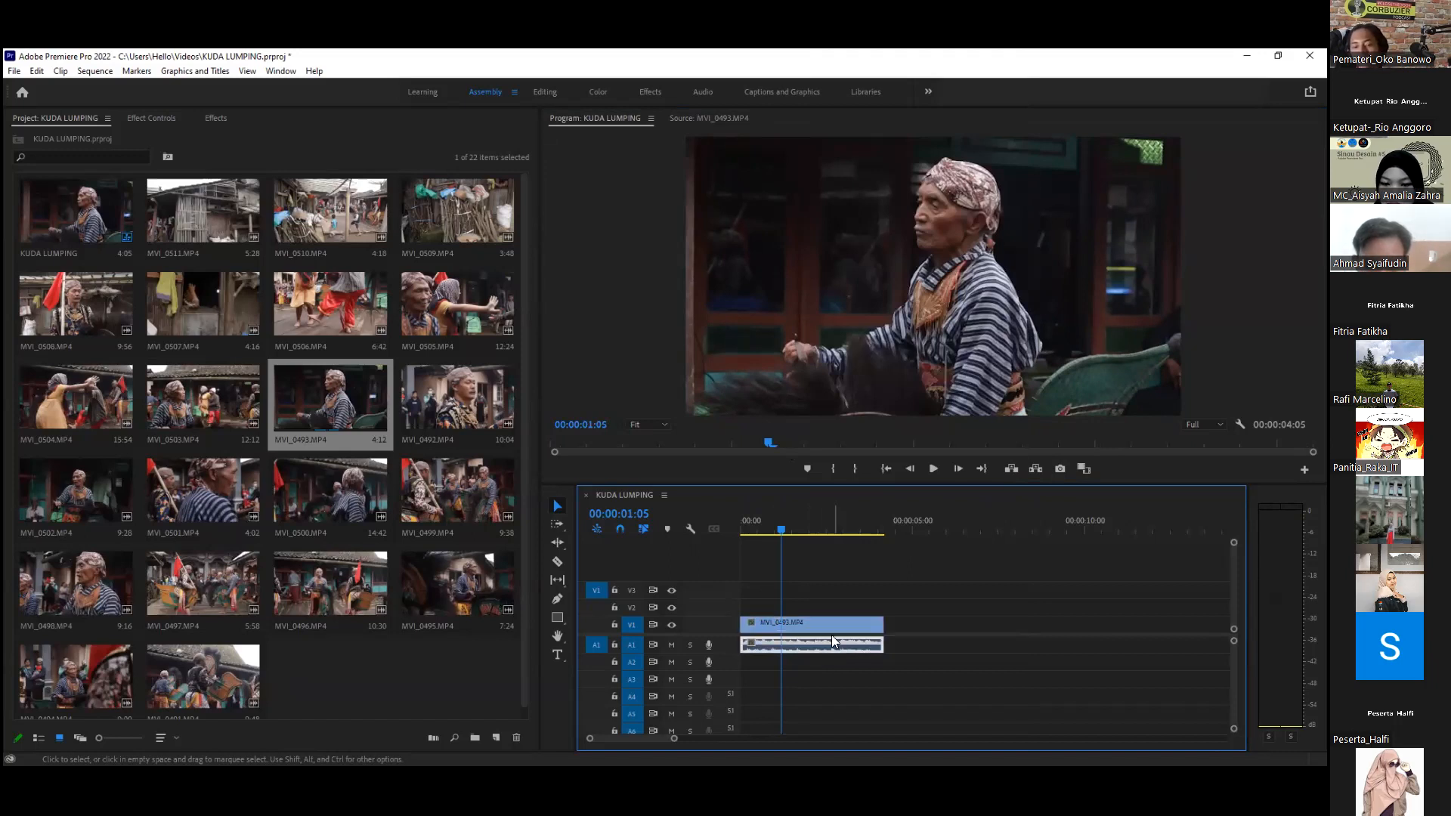
key("Delete")
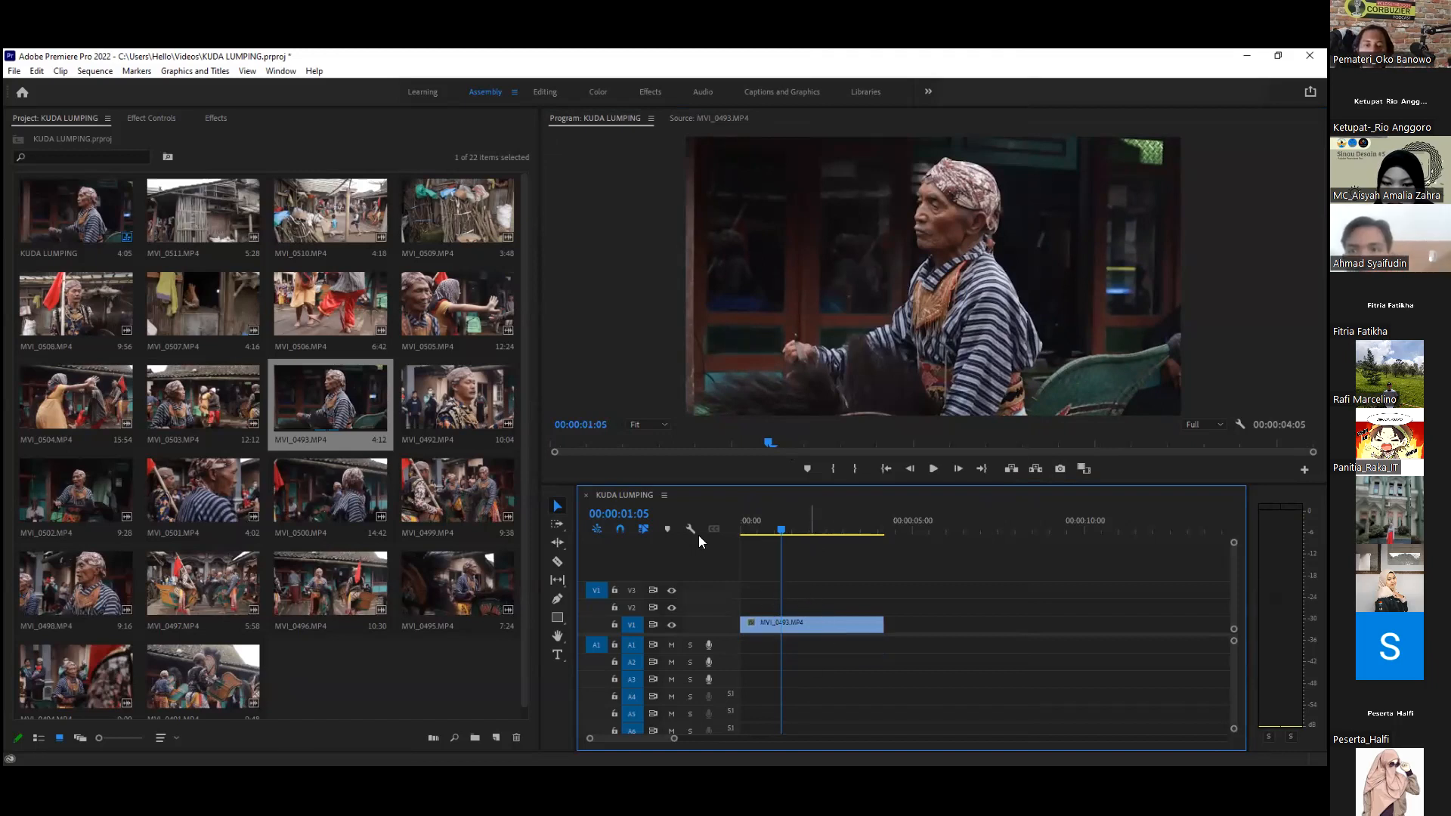
key("Home")
Step: Preview MVI_0501.MP4 in the Source Monitor through to its end
left_click(211, 494)
double_click(212, 495)
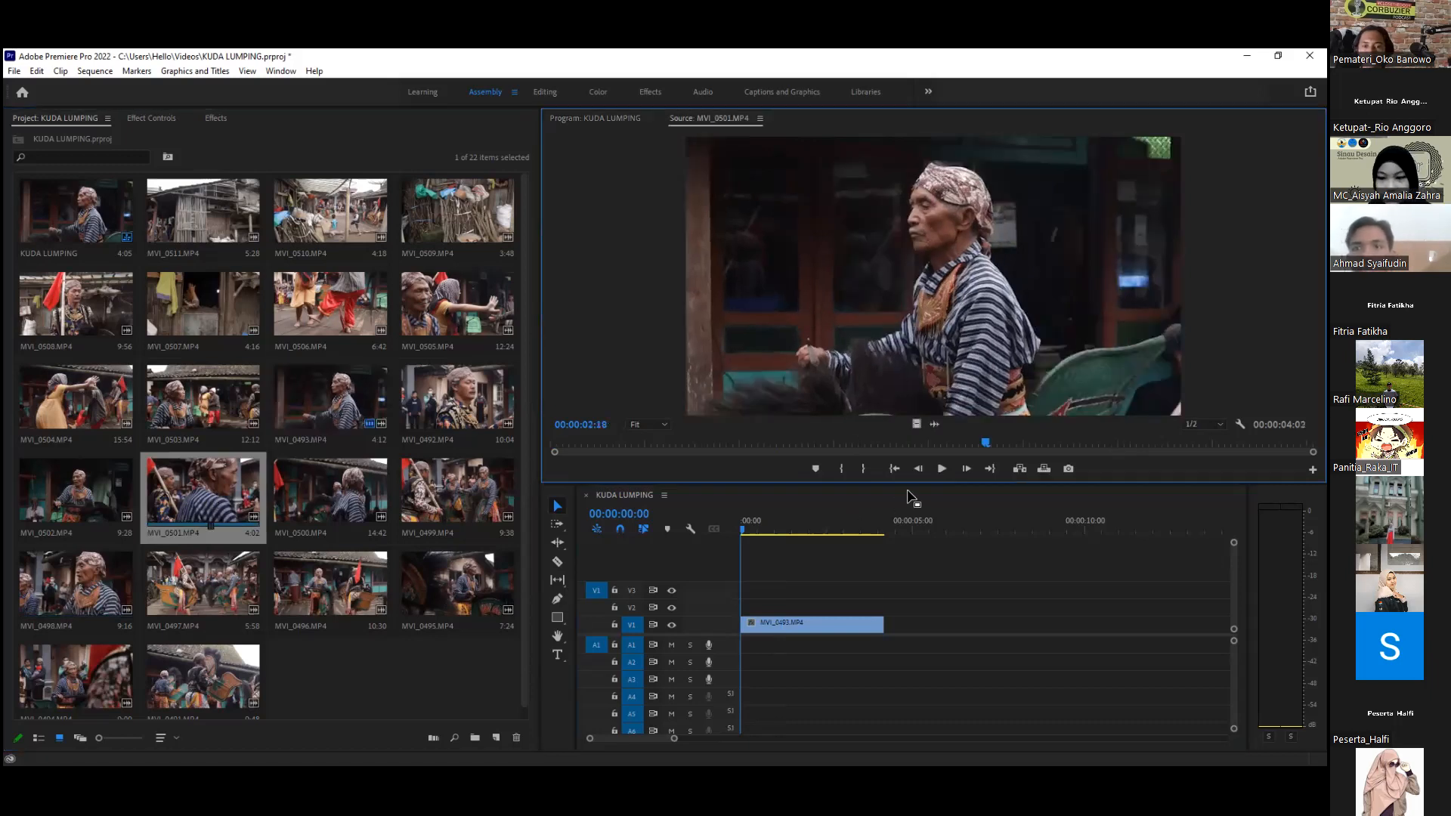
left_click(941, 470)
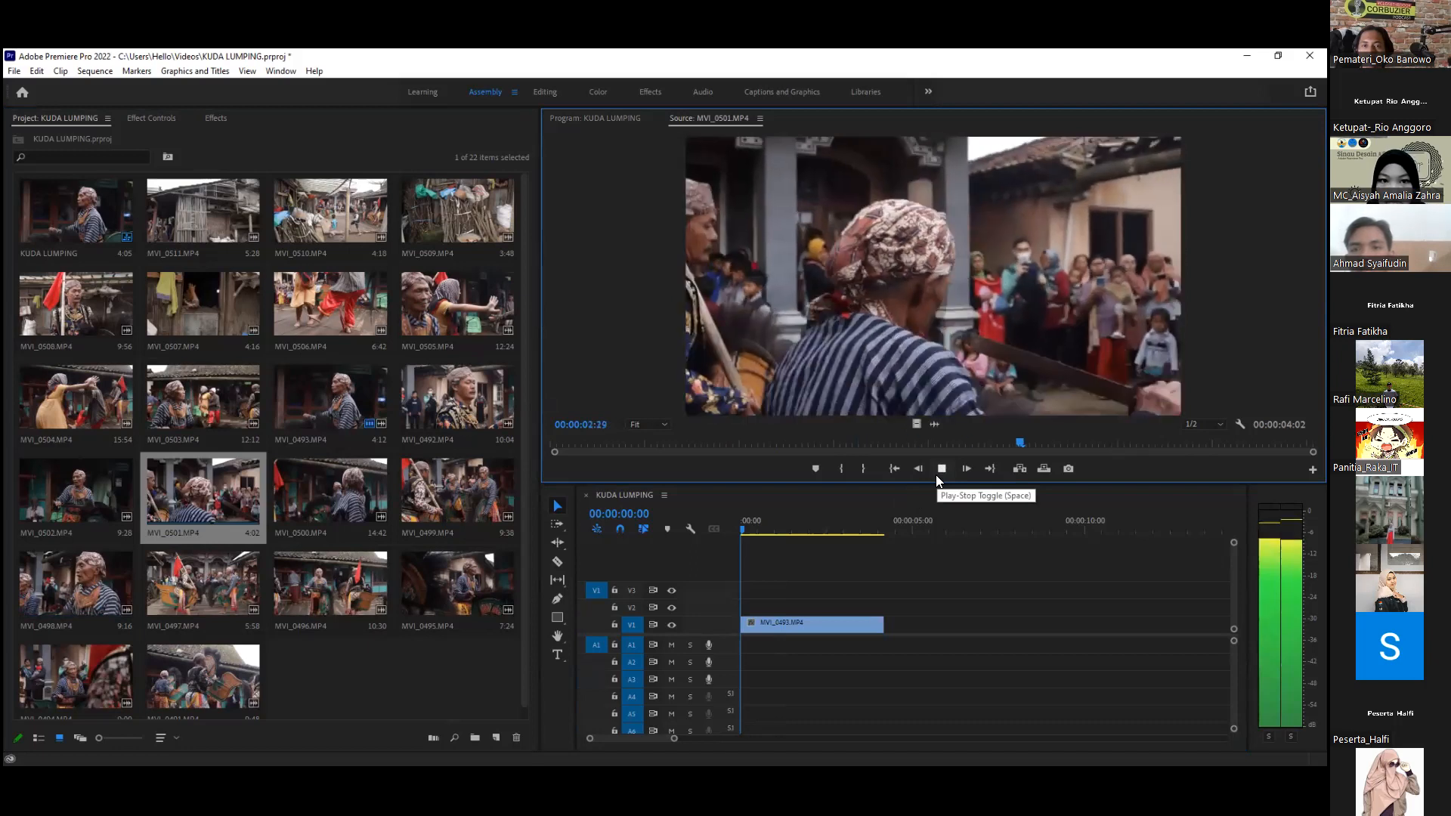
left_click(355, 491)
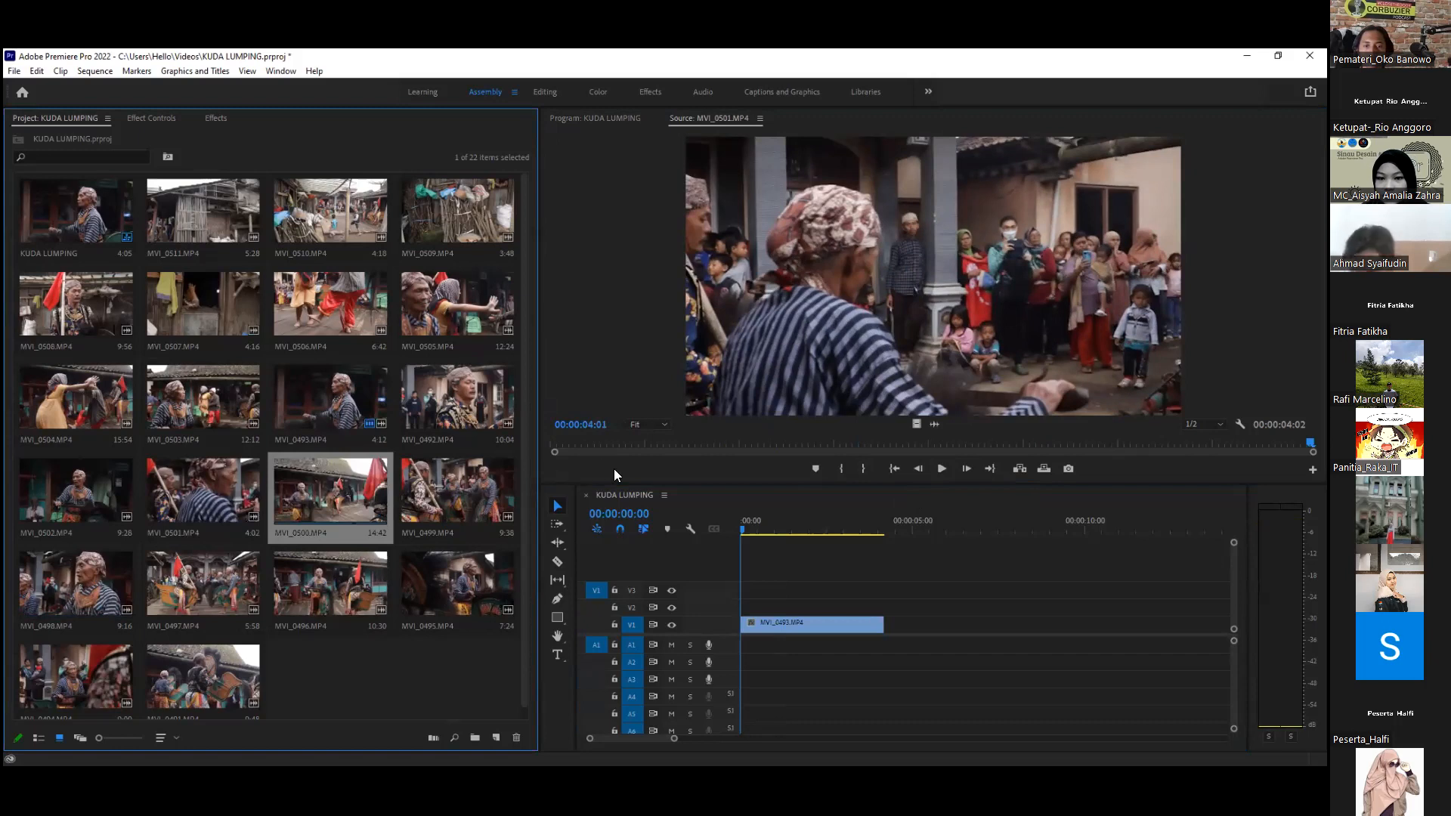
Step: Play MVI_0499.MP4 in the Source Monitor and mark an in point at about 00:00:01:47
key("Right")
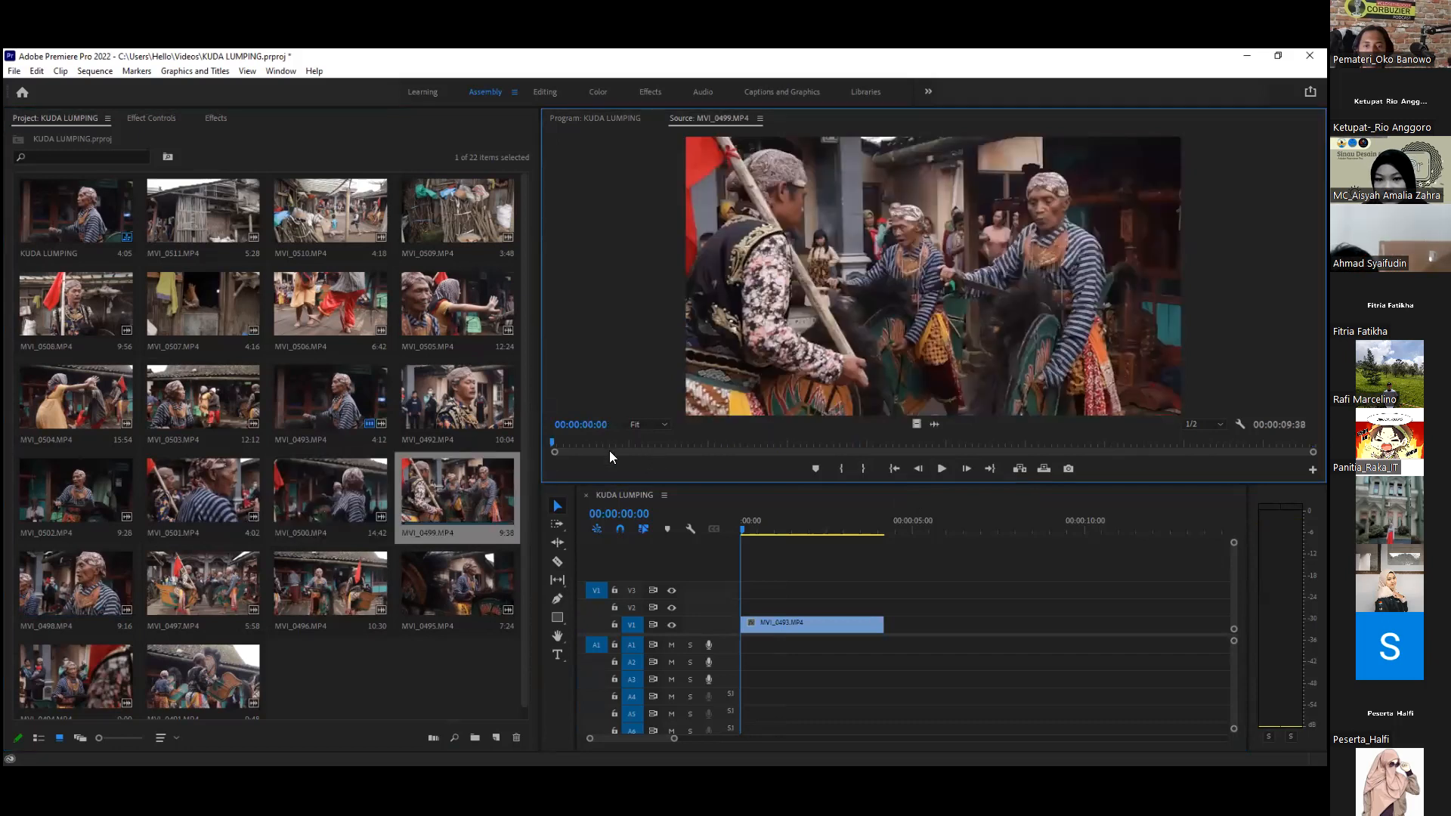
left_click(942, 469)
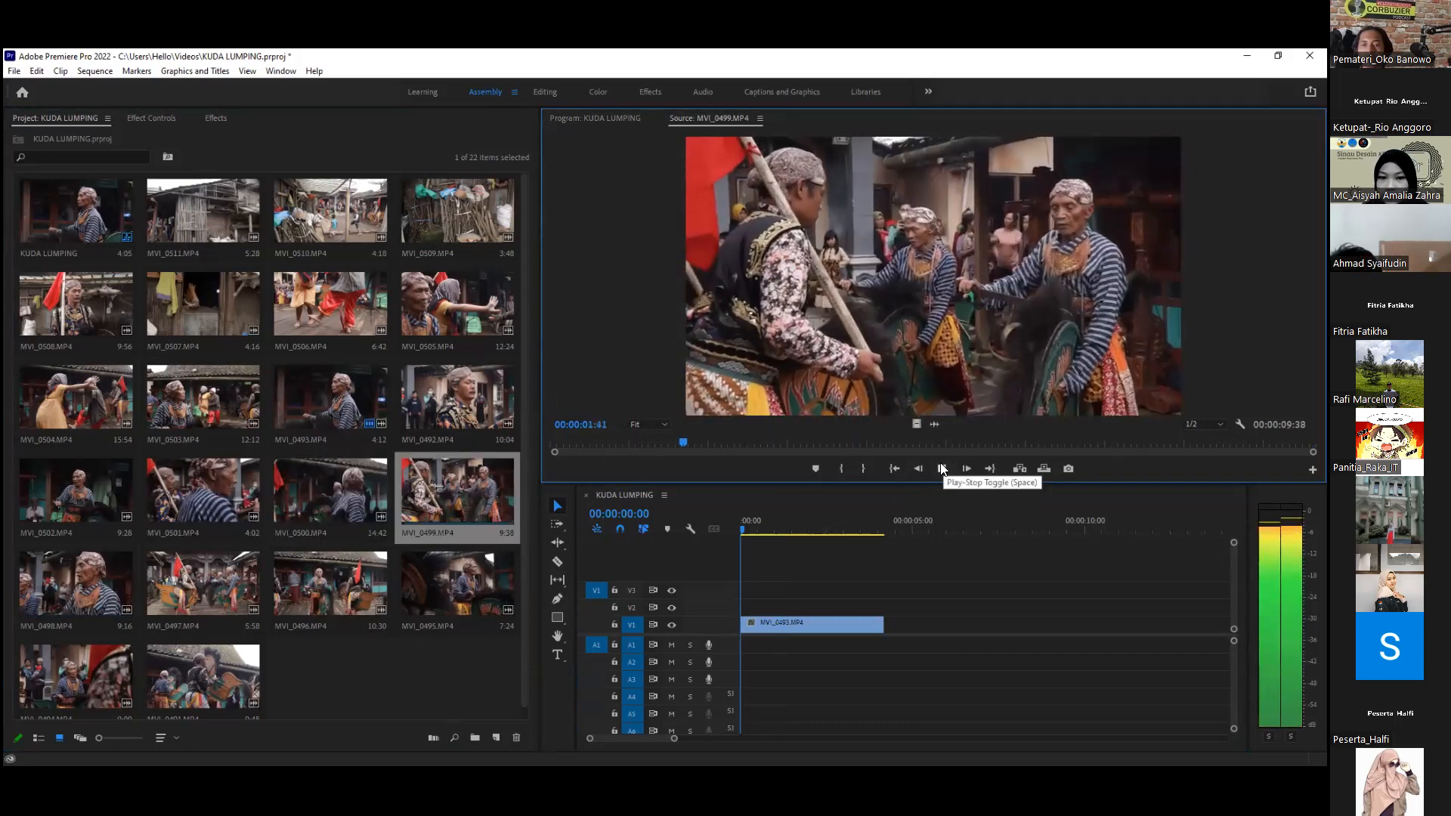
key("space")
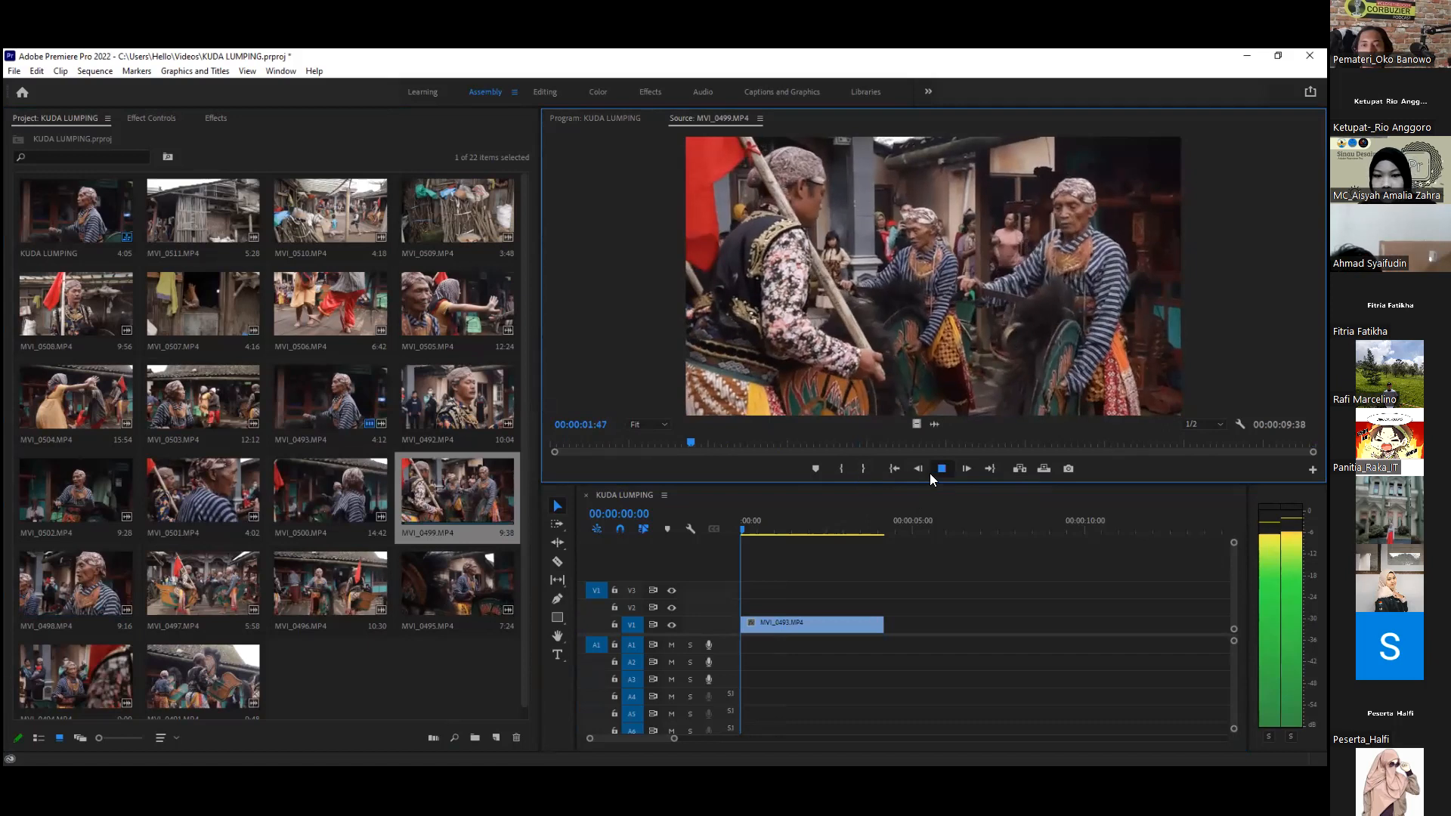
key("i")
key("space")
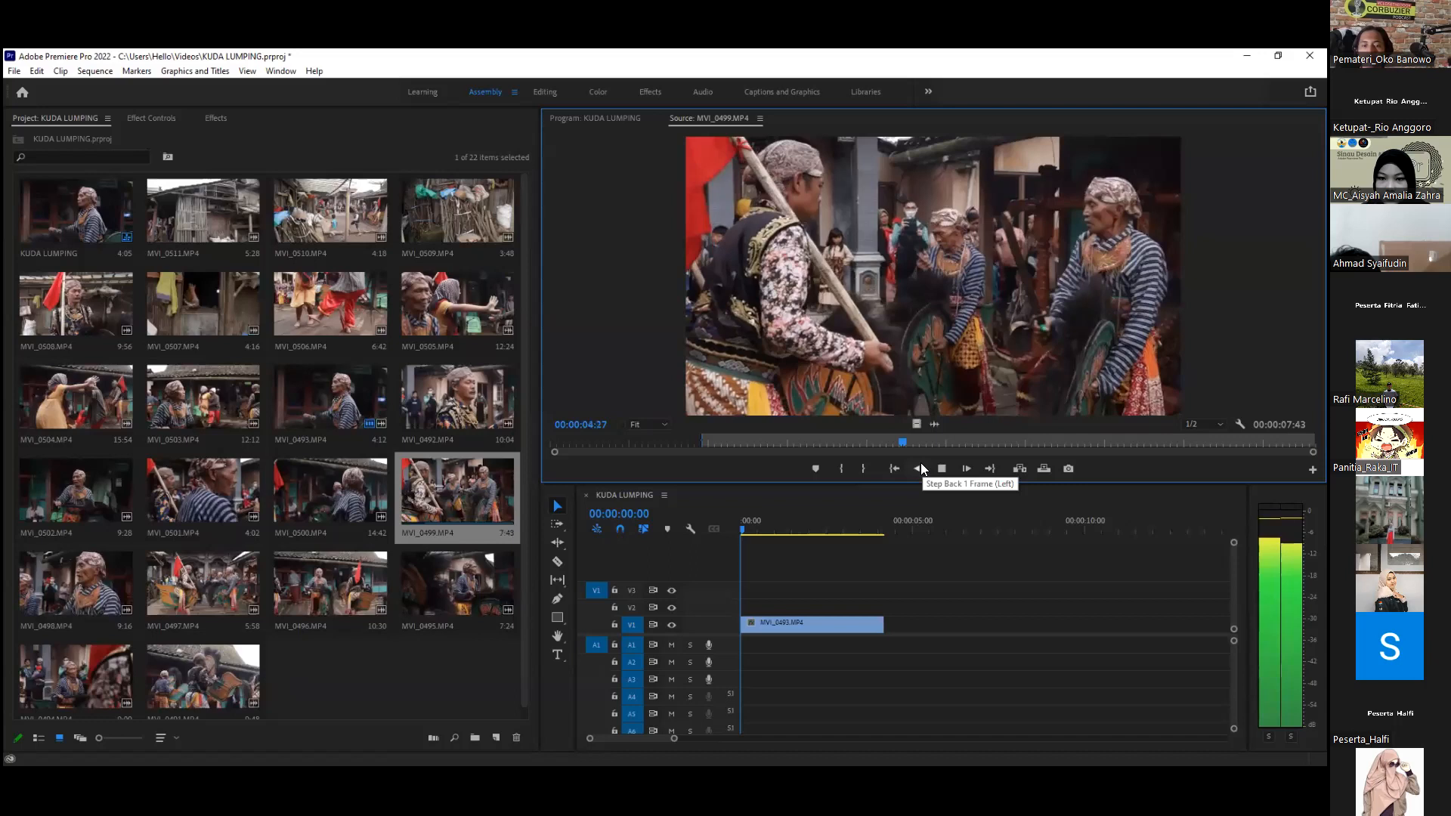
Step: Place a 3:56 section of MVI_0499.MP4 and a 1:45 section of MVI_0497.MP4, video only, after MVI_0493.MP4 on V1
key("Right")
key("Right")
key("Right")
key("Right")
key("Right")
key("Right")
key("Right")
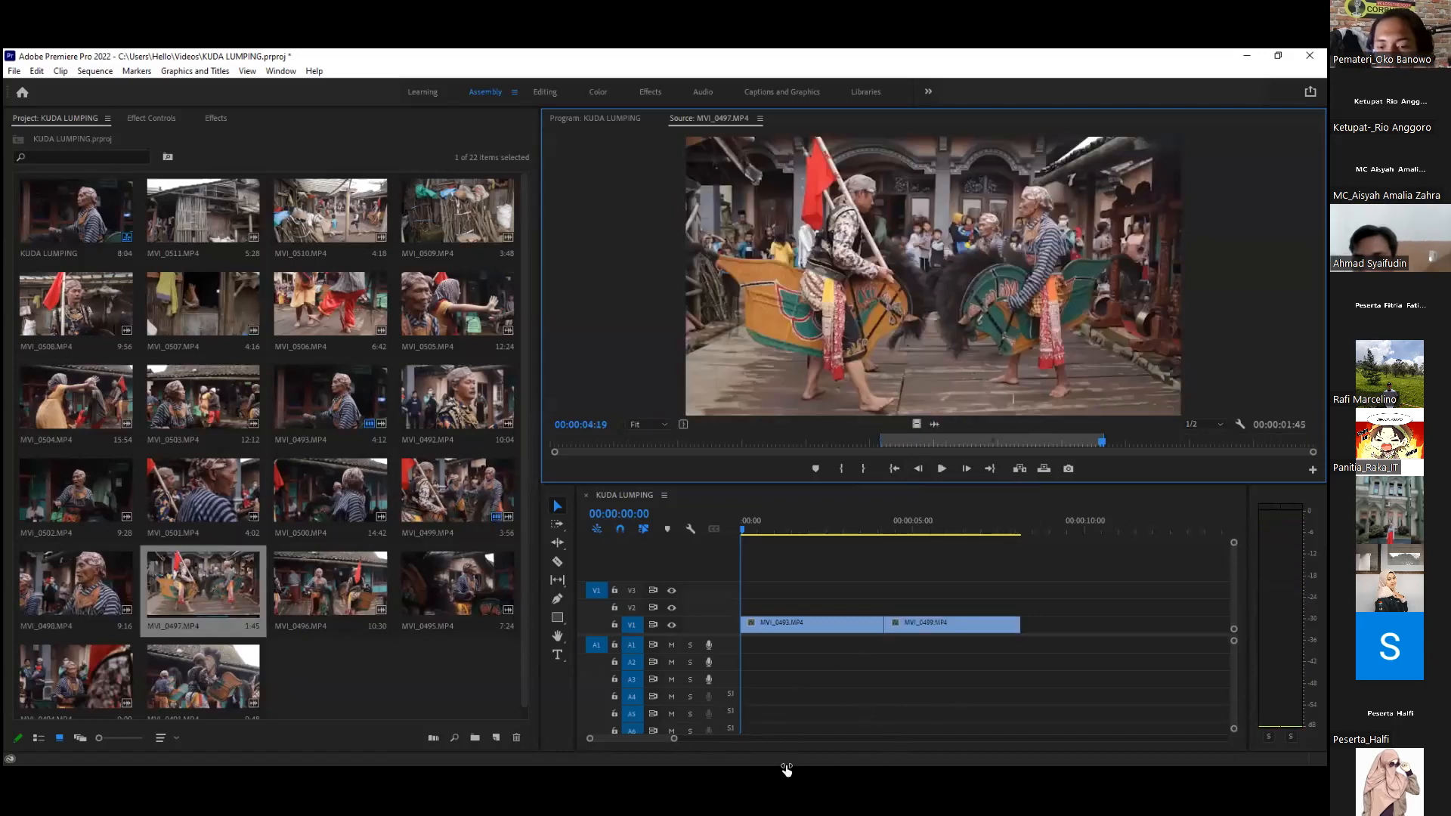
left_click_drag(786, 770, 880, 678)
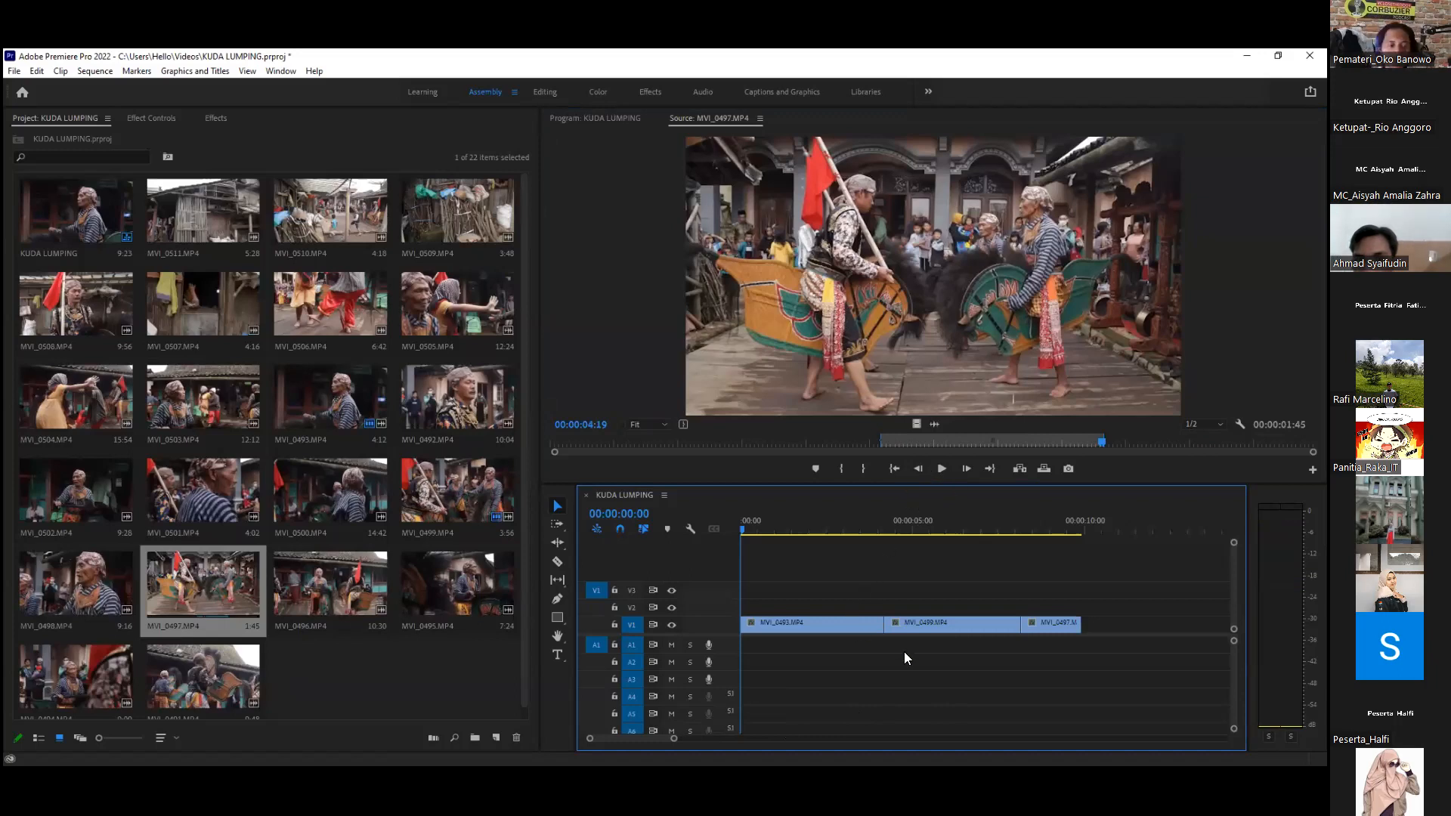
Step: Play the assembled KUDA LUMPING sequence to about 00:00:01:13
key("space")
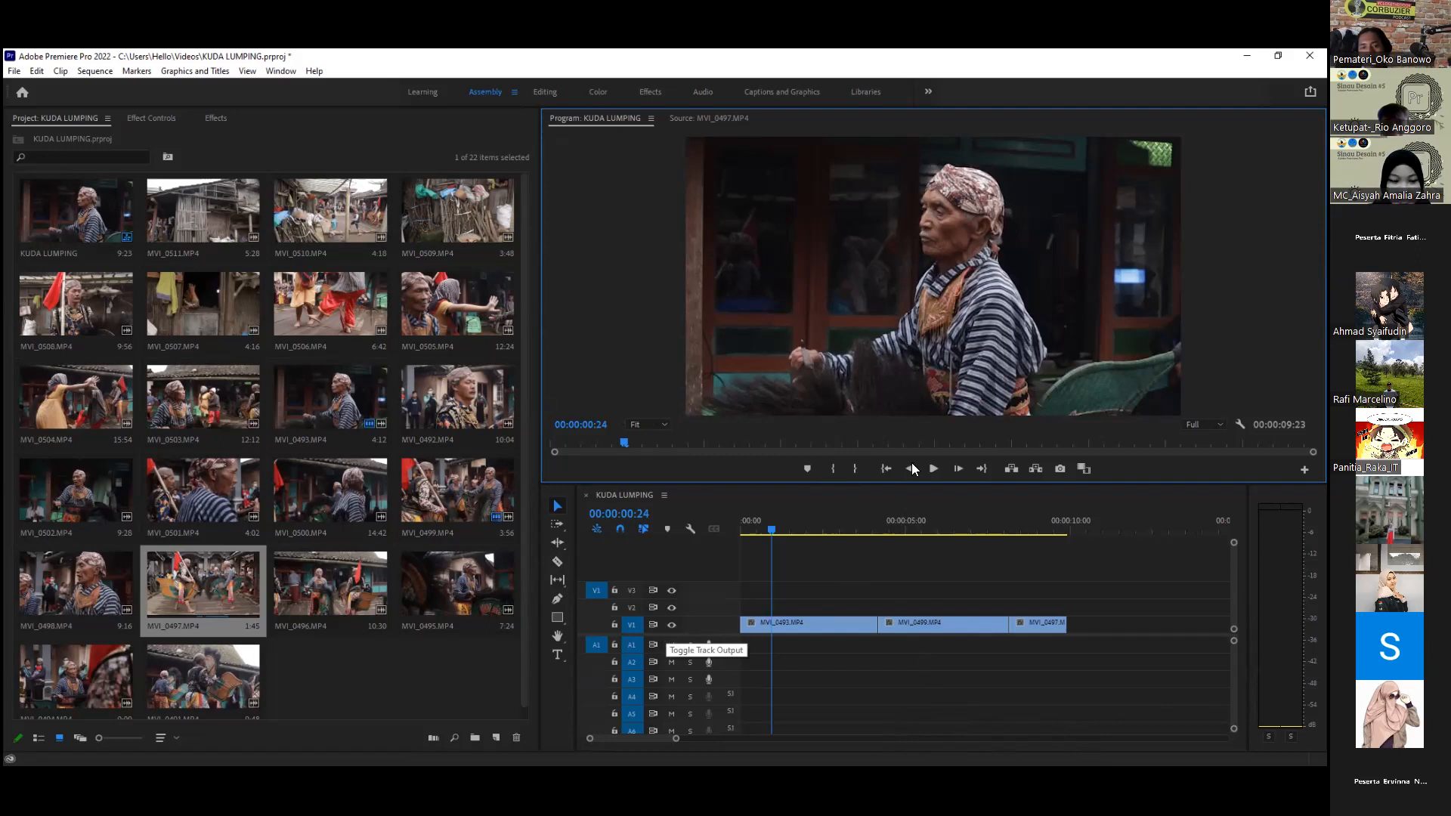
left_click(934, 469)
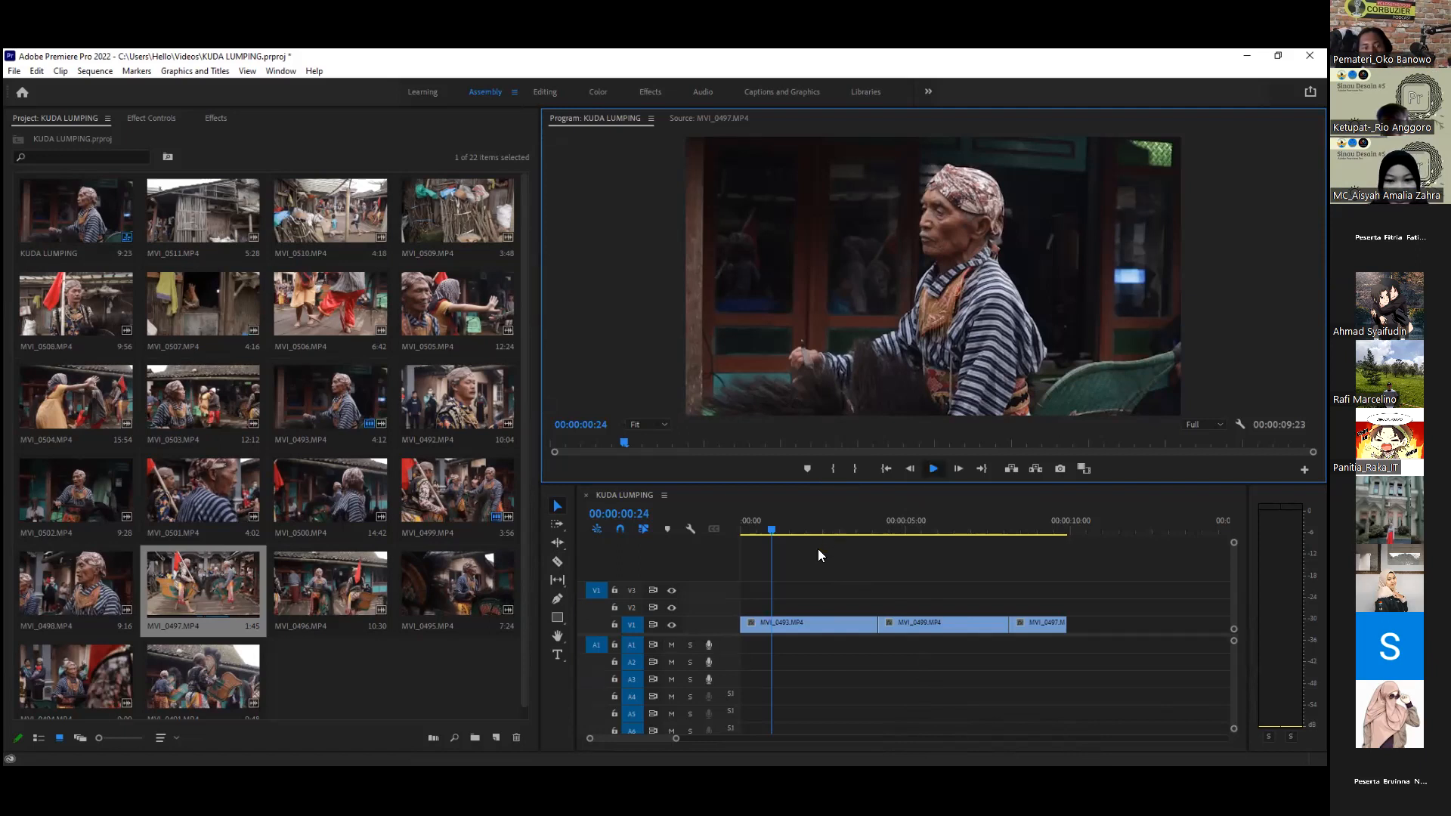
key("space")
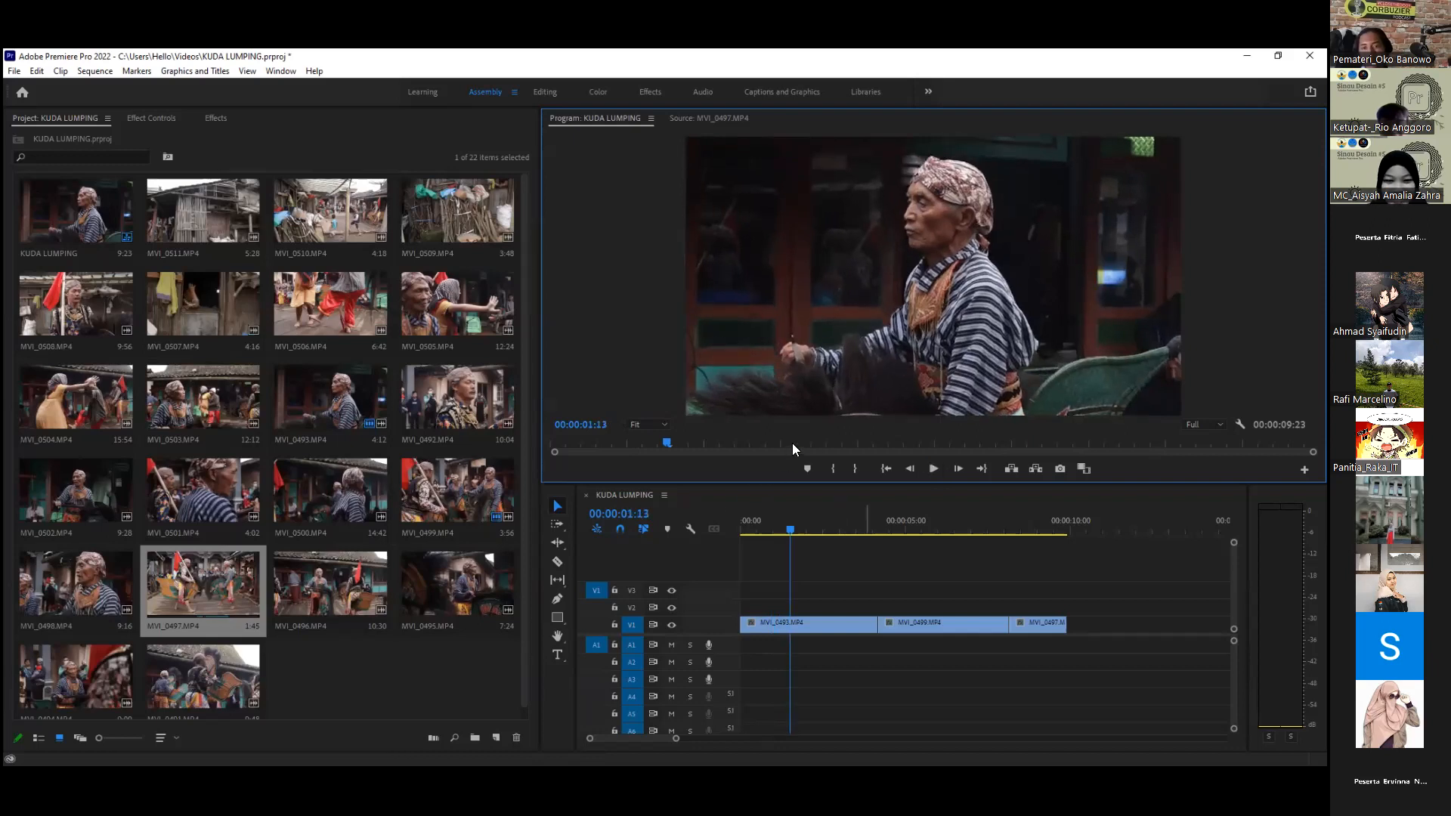
Step: Review MVI_0497.MP4 in the Source Monitor, playing from its start through its marked section
key("shift+2")
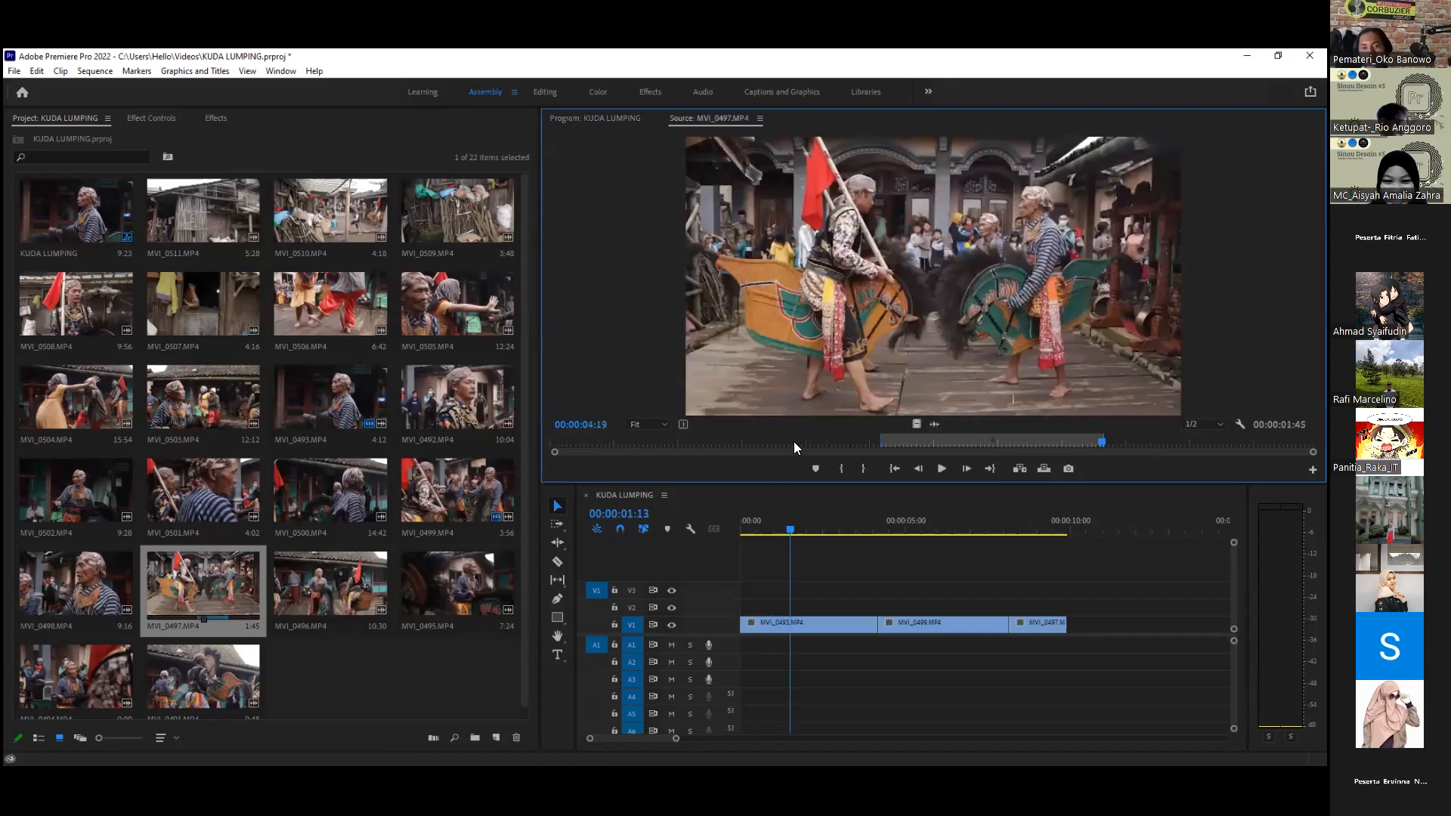
left_click(943, 470)
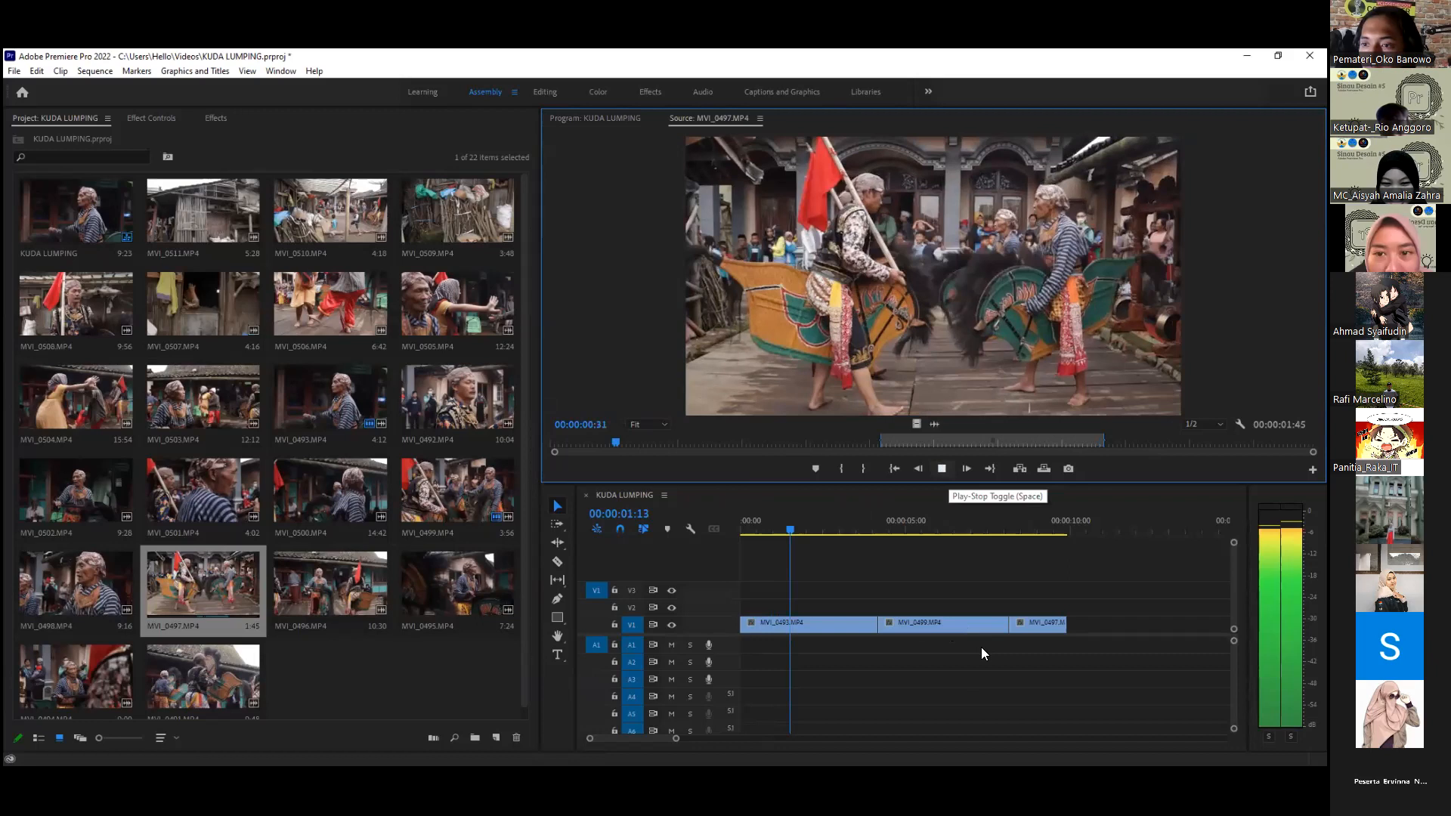
key("space")
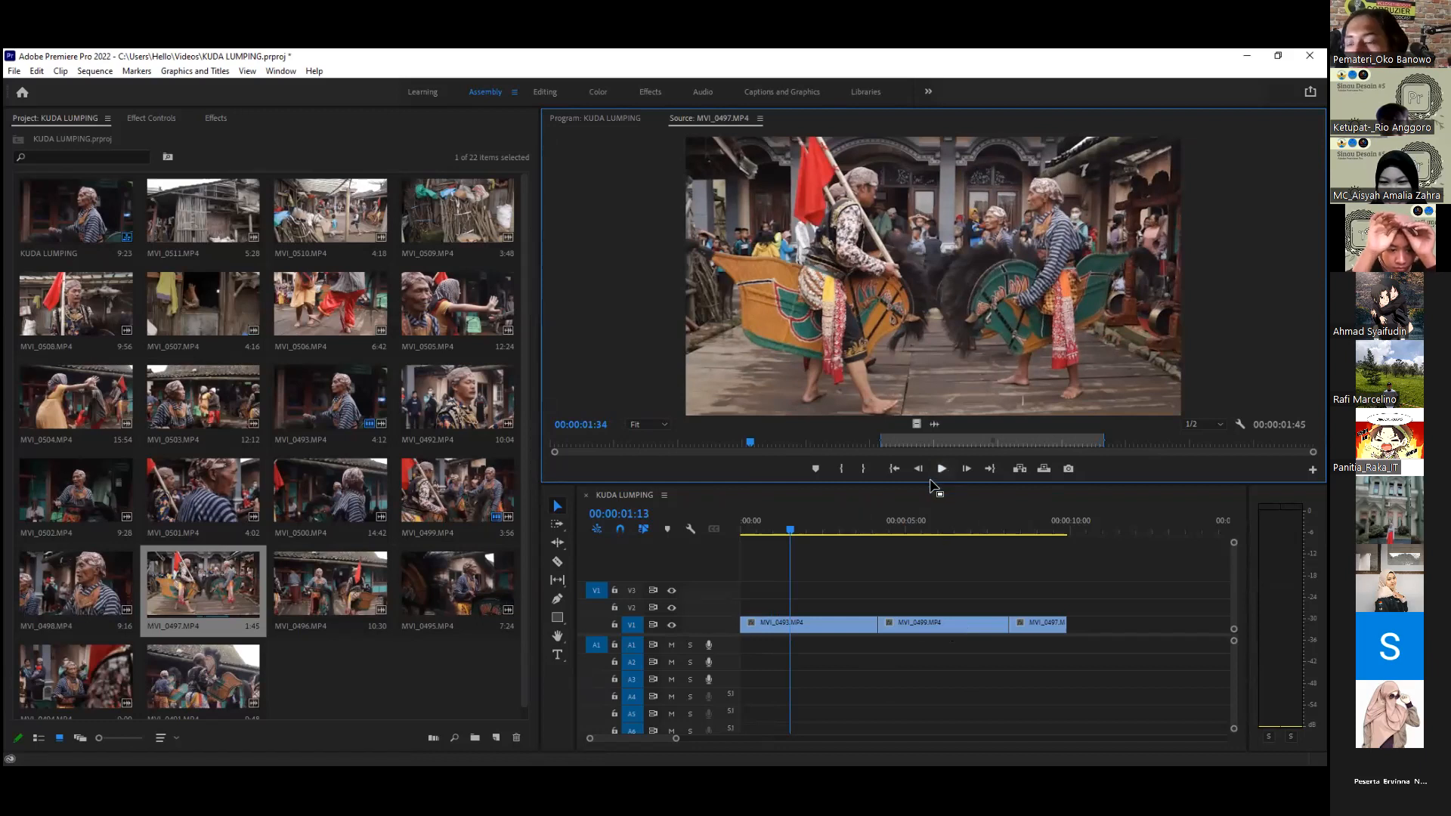
key("space")
key("space")
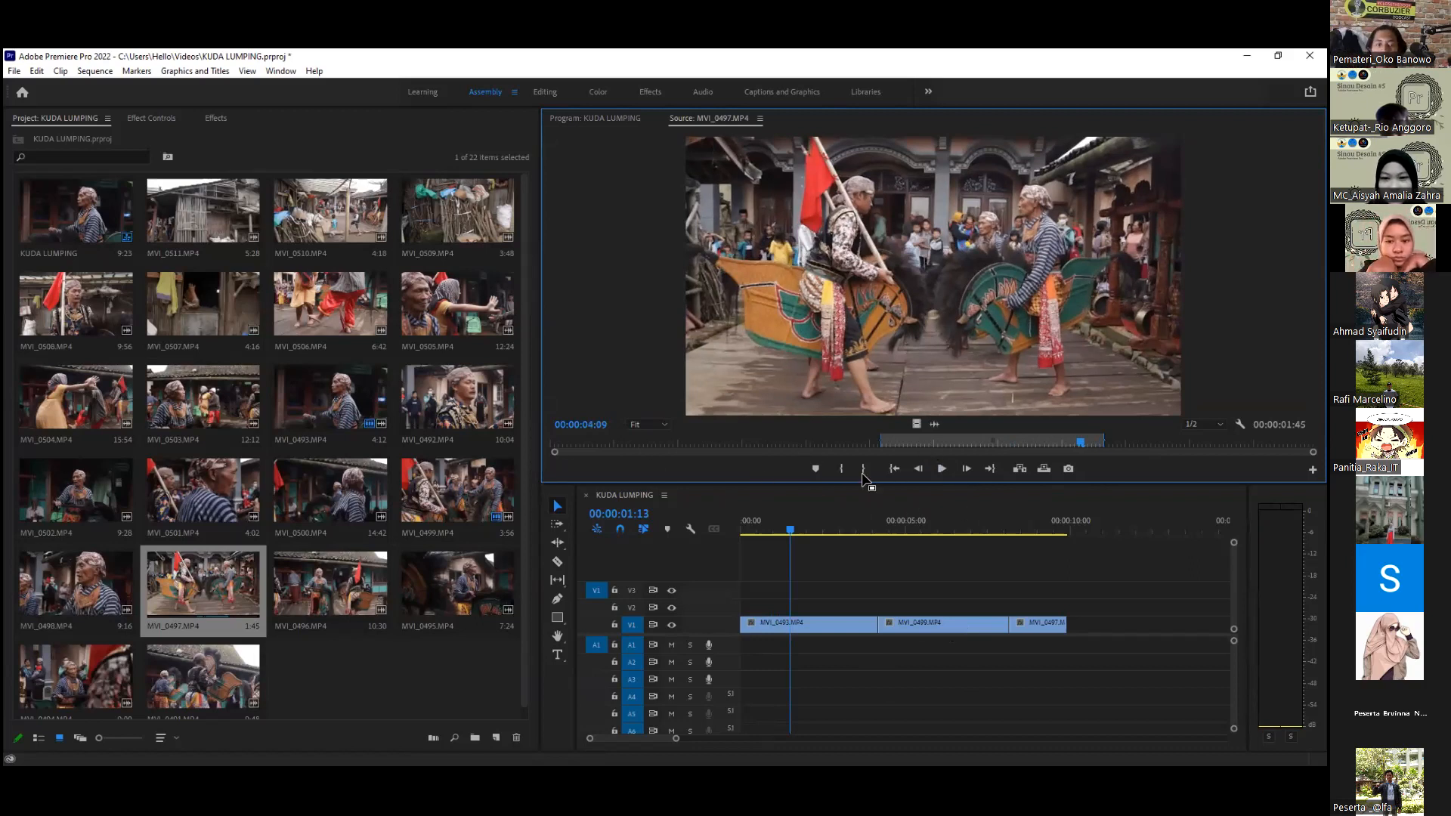
key("Home")
key("space")
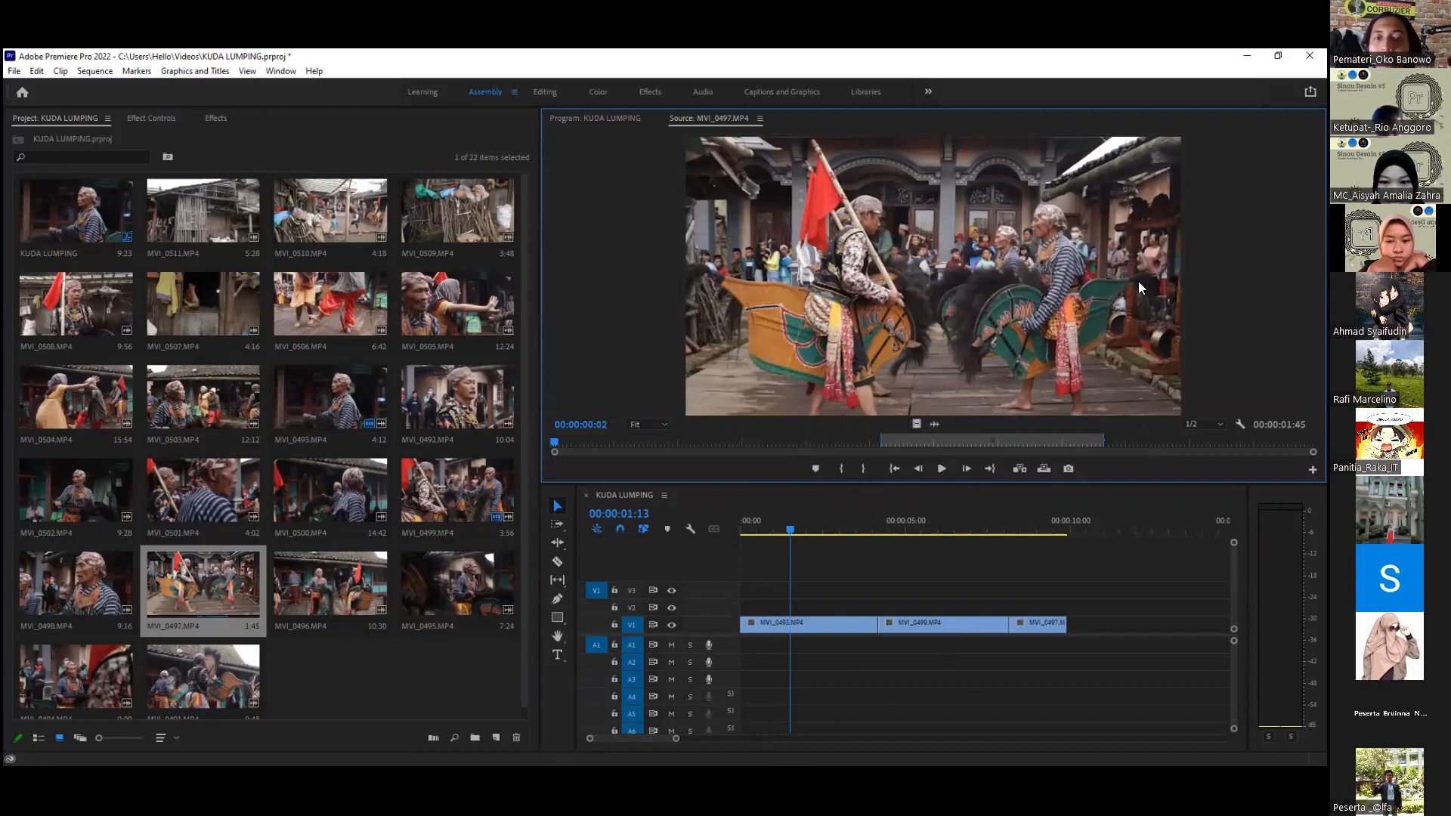
Step: Return the sequence playhead to the start and scrub MVI_0499.MP4 in the Source Monitor to 00:00:02:42
left_click(910, 501)
key("Home")
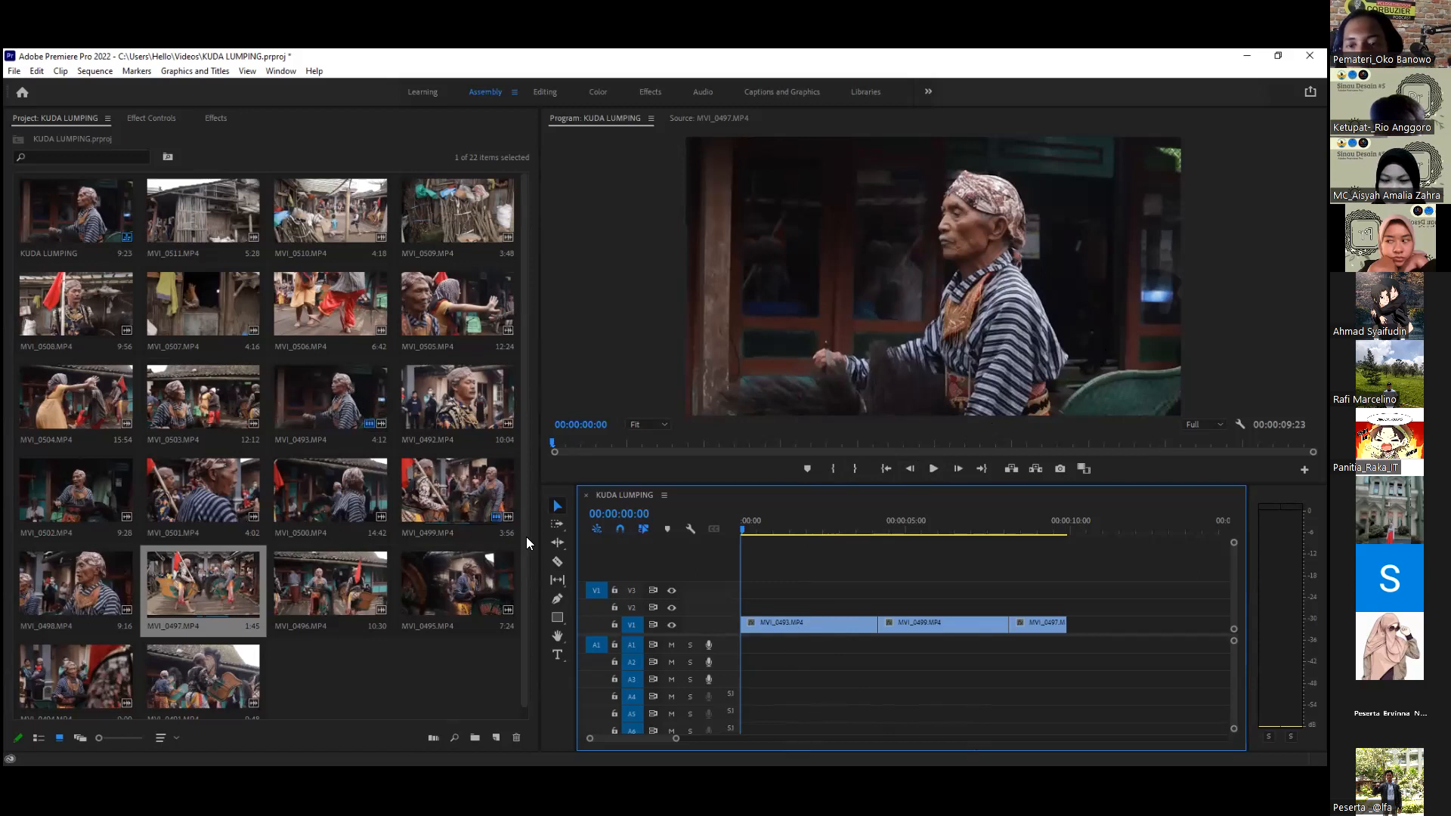
double_click(479, 587)
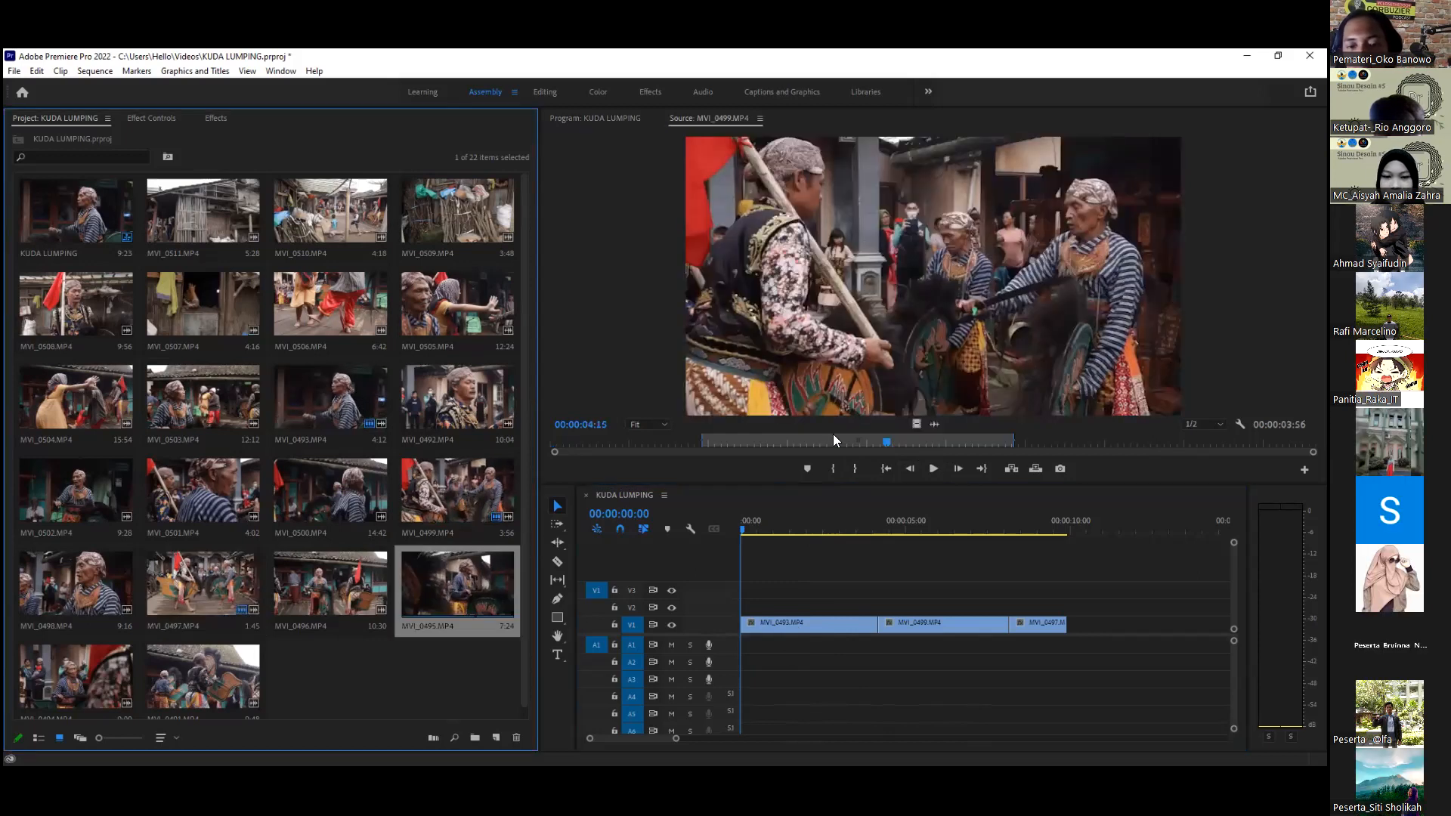
left_click_drag(886, 442, 765, 449)
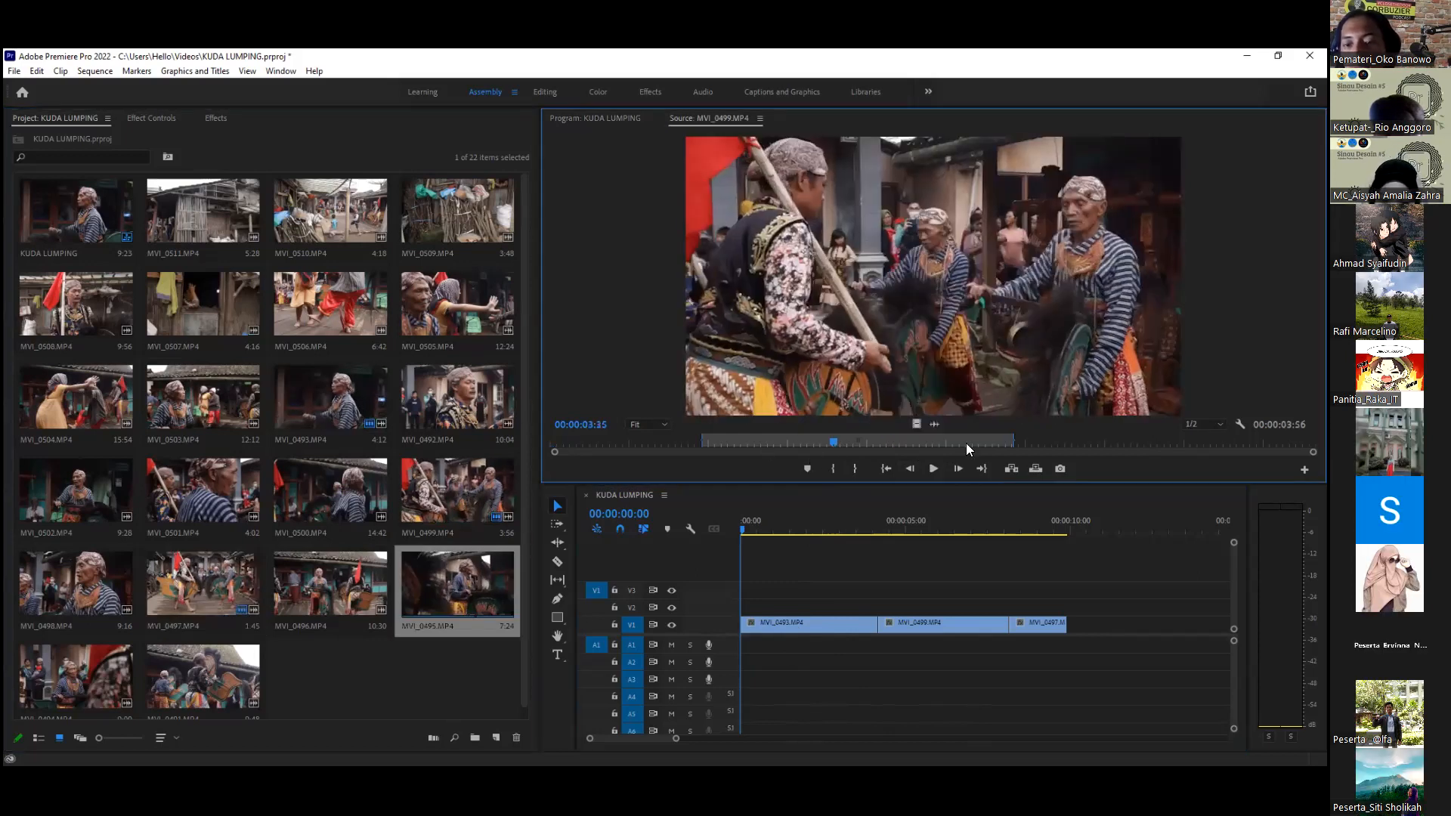
key("Home")
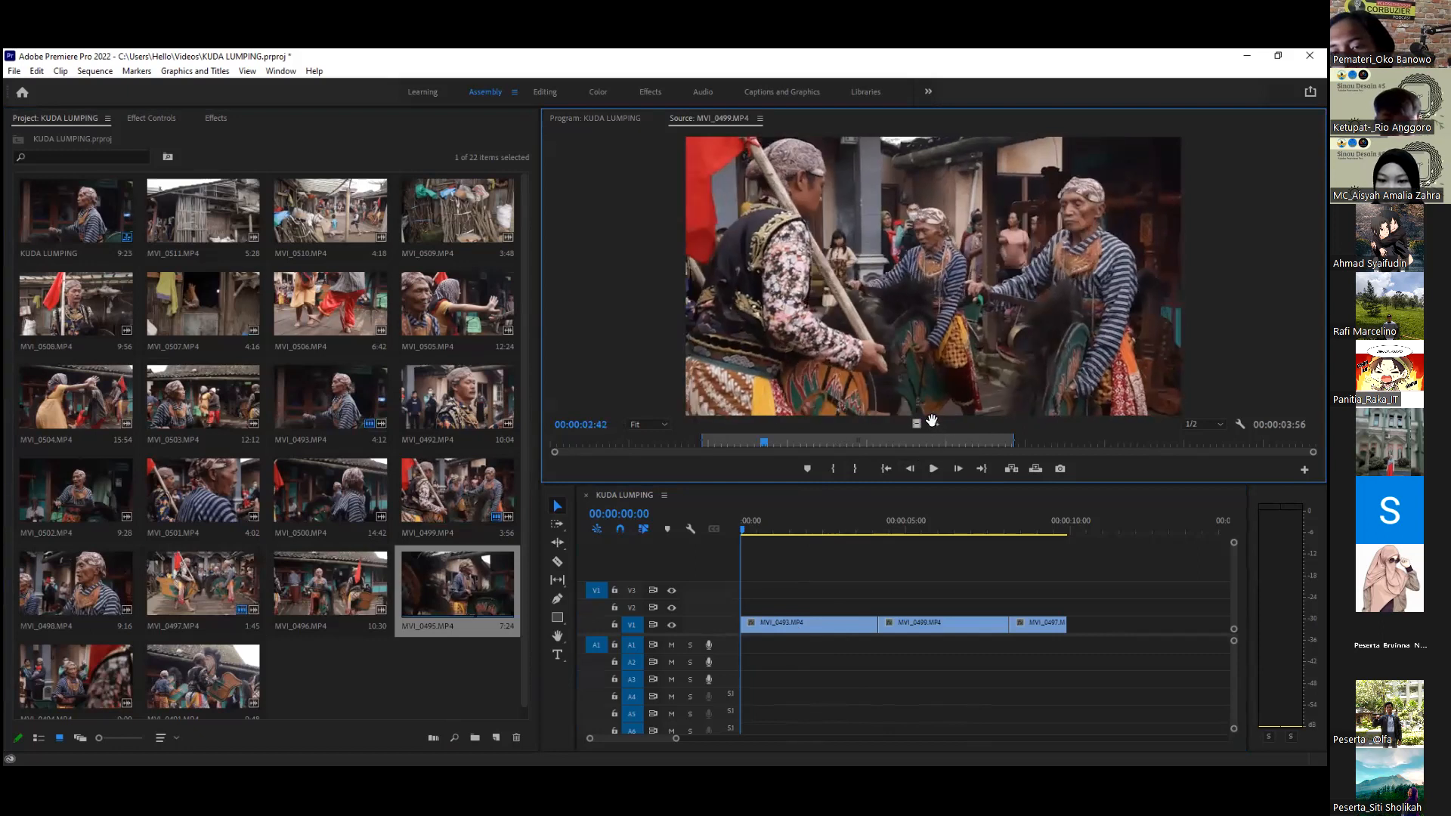
Step: Try placing only the audio of MVI_0499.MP4's marked section on A1 after the last clip, and undo it
left_click_drag(935, 437, 1005, 627)
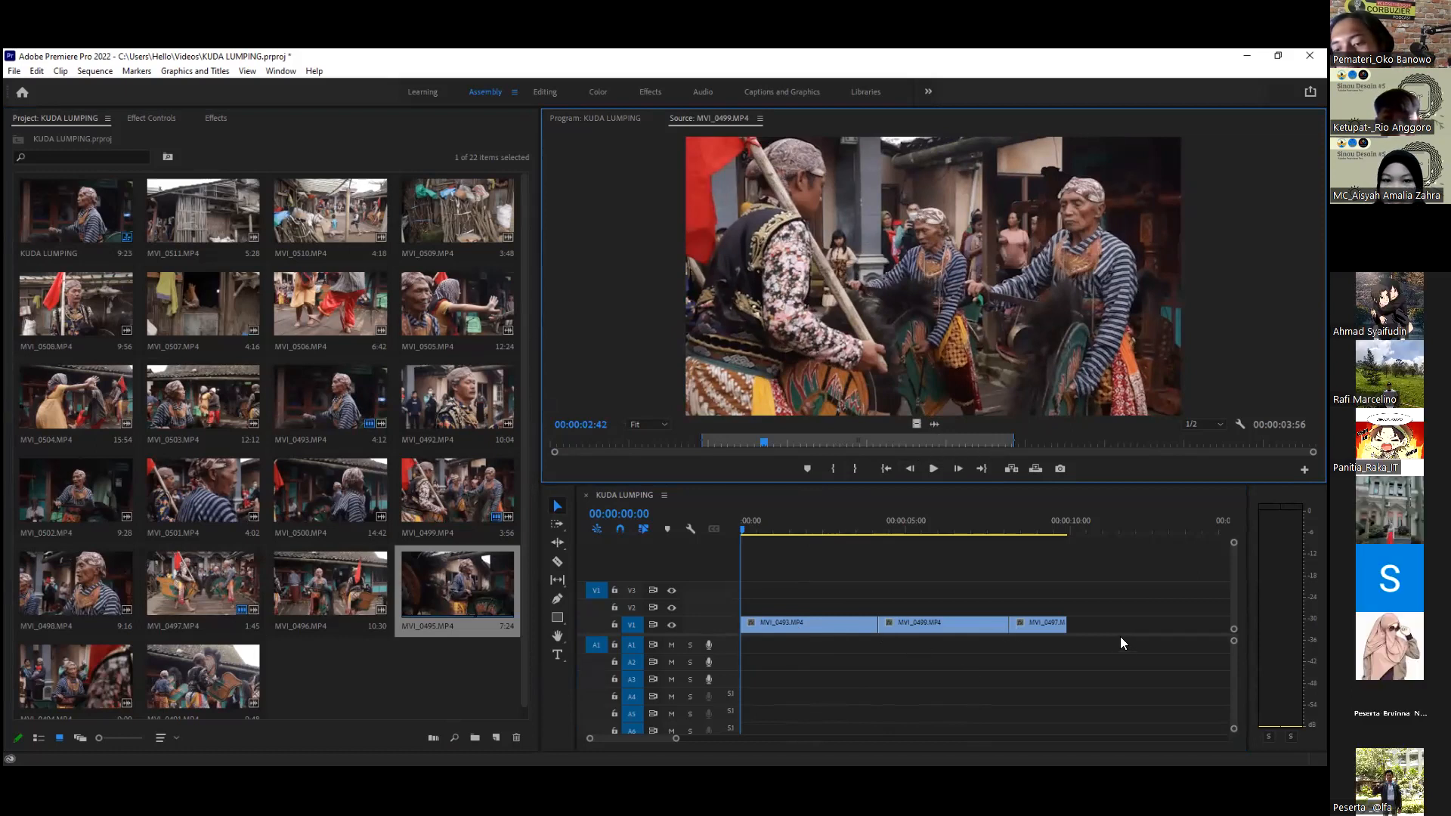
left_click_drag(1165, 648, 1165, 648)
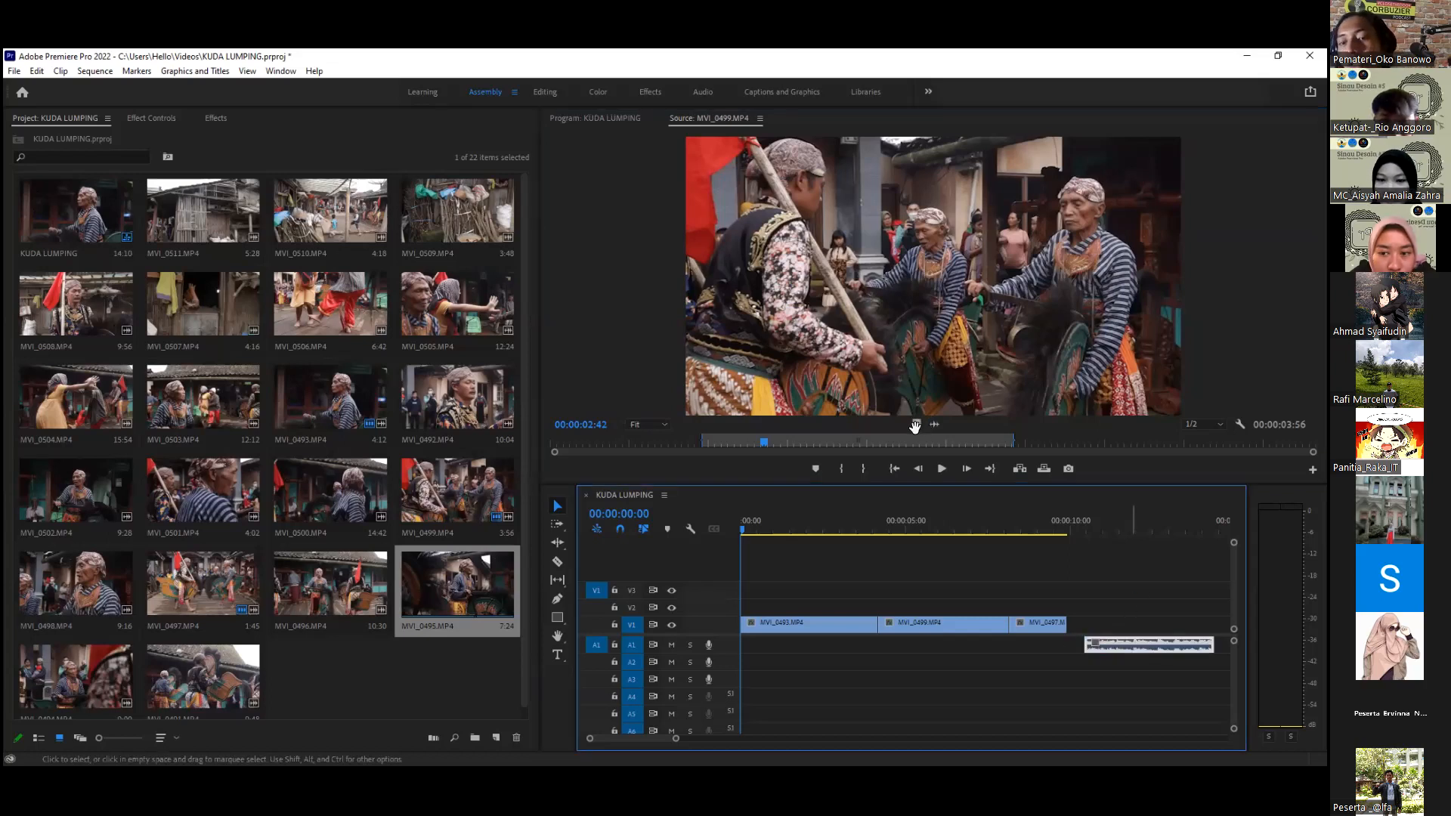
key("ctrl+z")
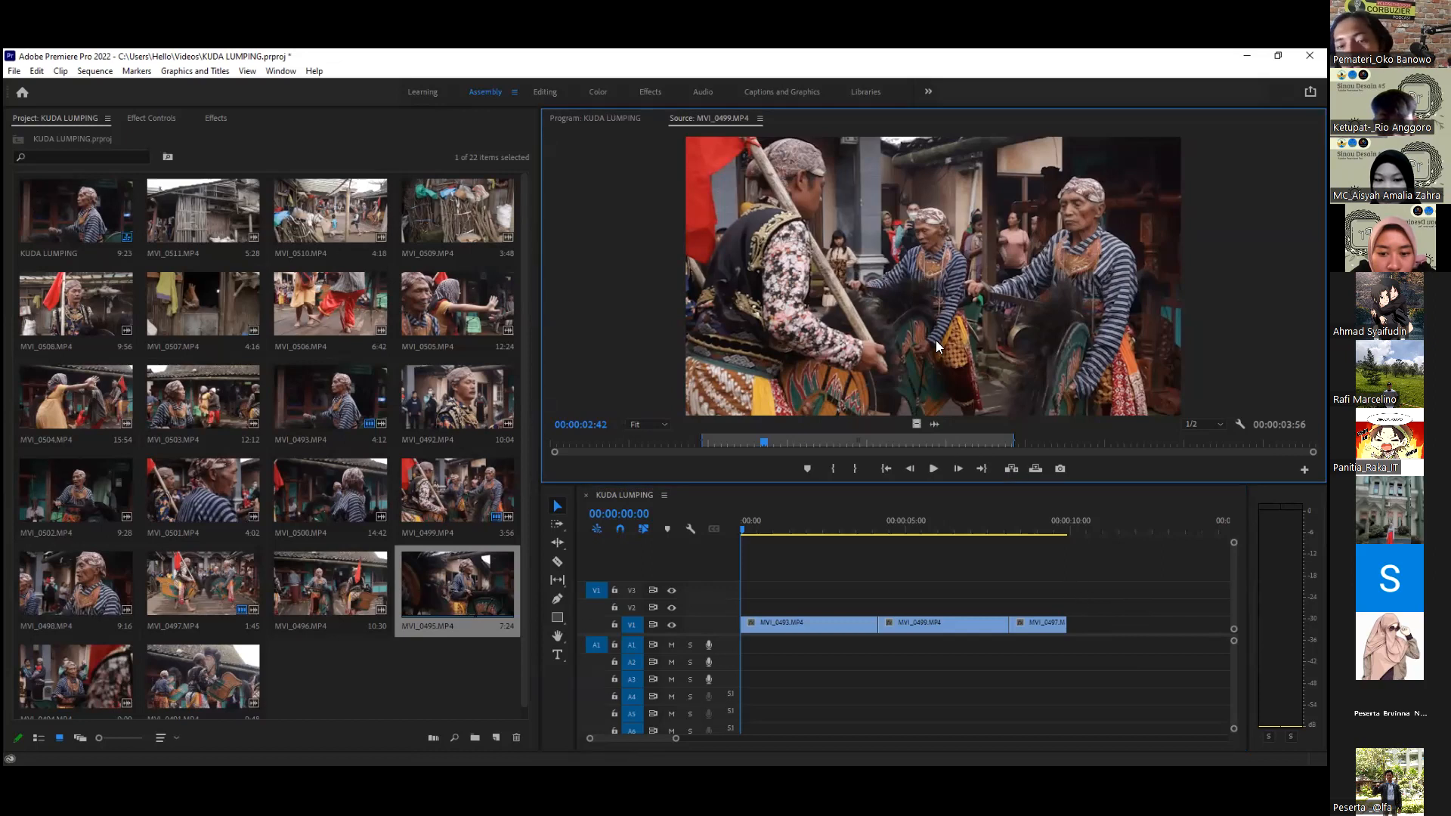
Step: Try placing MVI_0499.MP4's marked section with both video and audio after the last clip on V1 and A1, and undo it
left_click_drag(936, 340, 1093, 605)
key("ctrl+z")
left_click(900, 239)
left_click_drag(904, 241, 1111, 510)
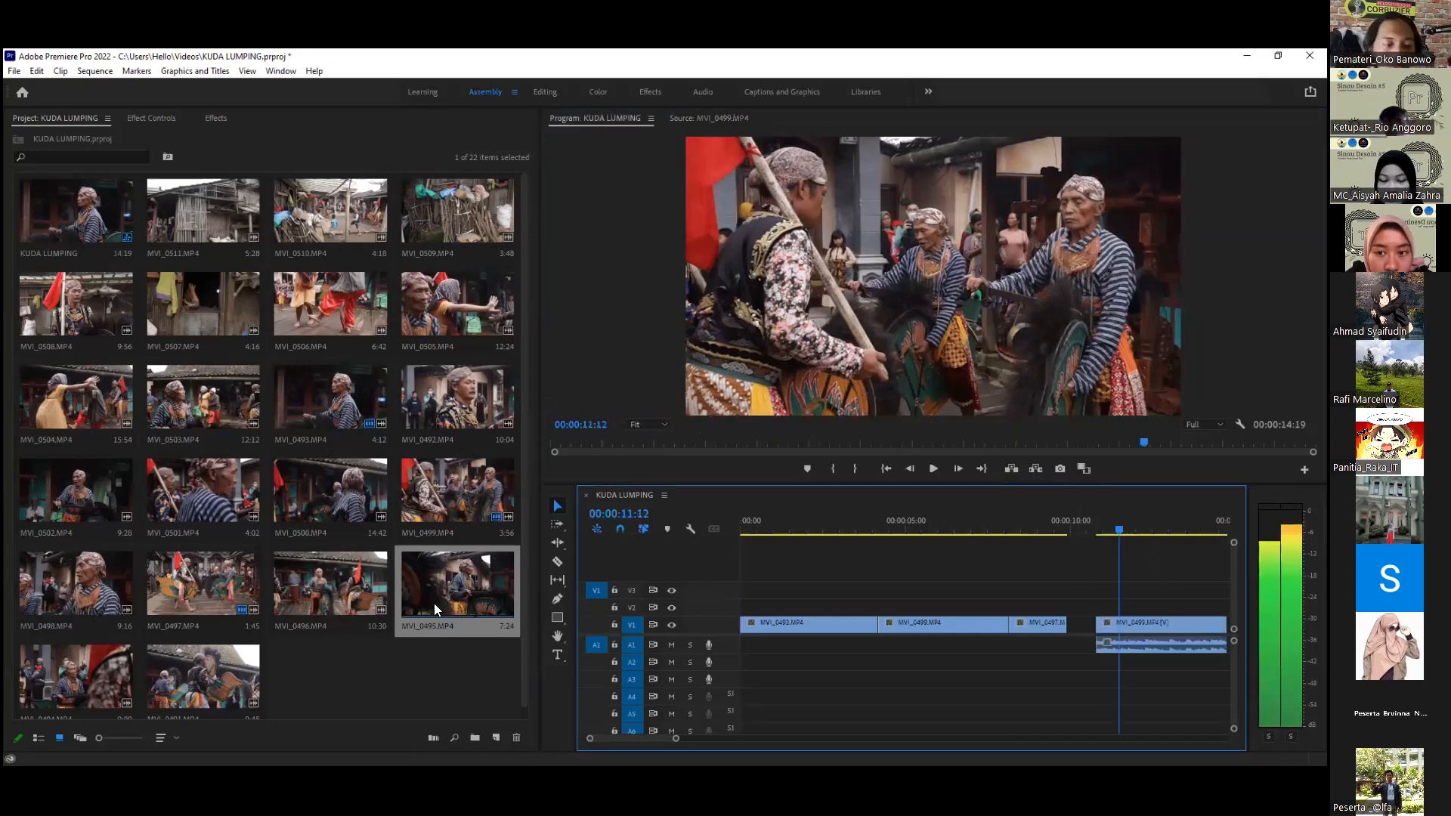
key("ctrl+z")
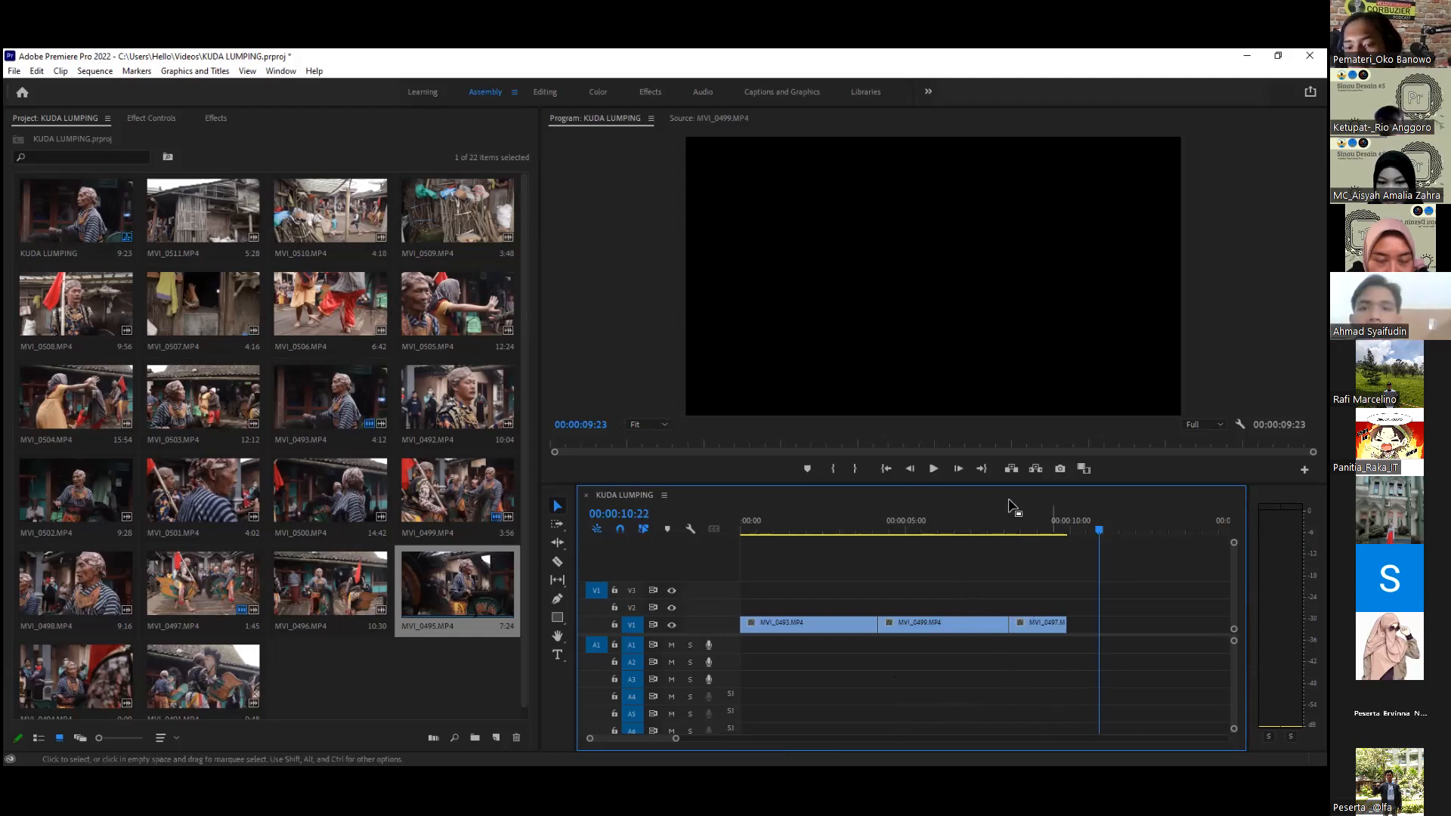
Step: Set the Program Monitor's playback resolution to 1/4 and play the sequence from its start
left_click(1002, 528)
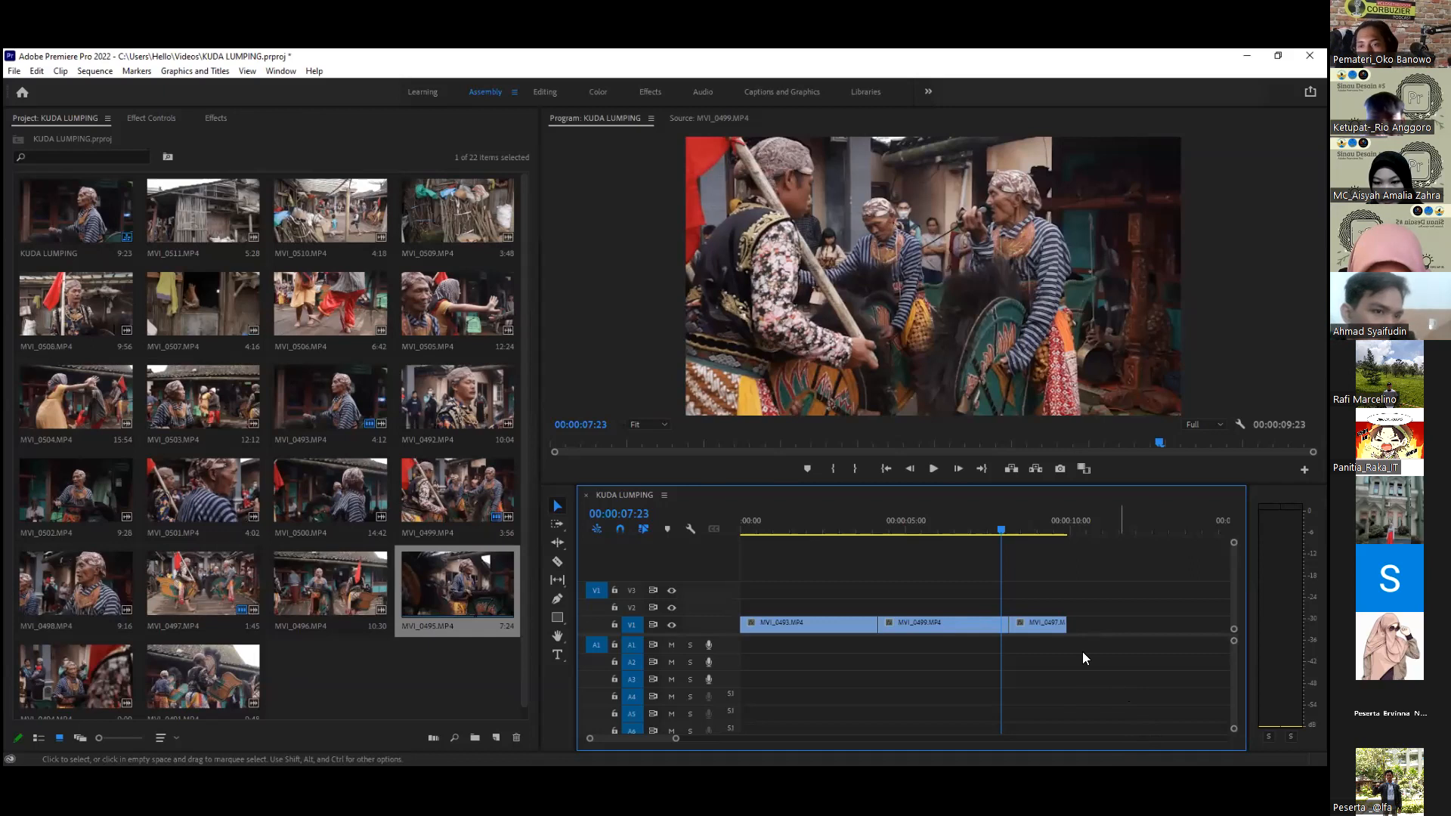
left_click(995, 528)
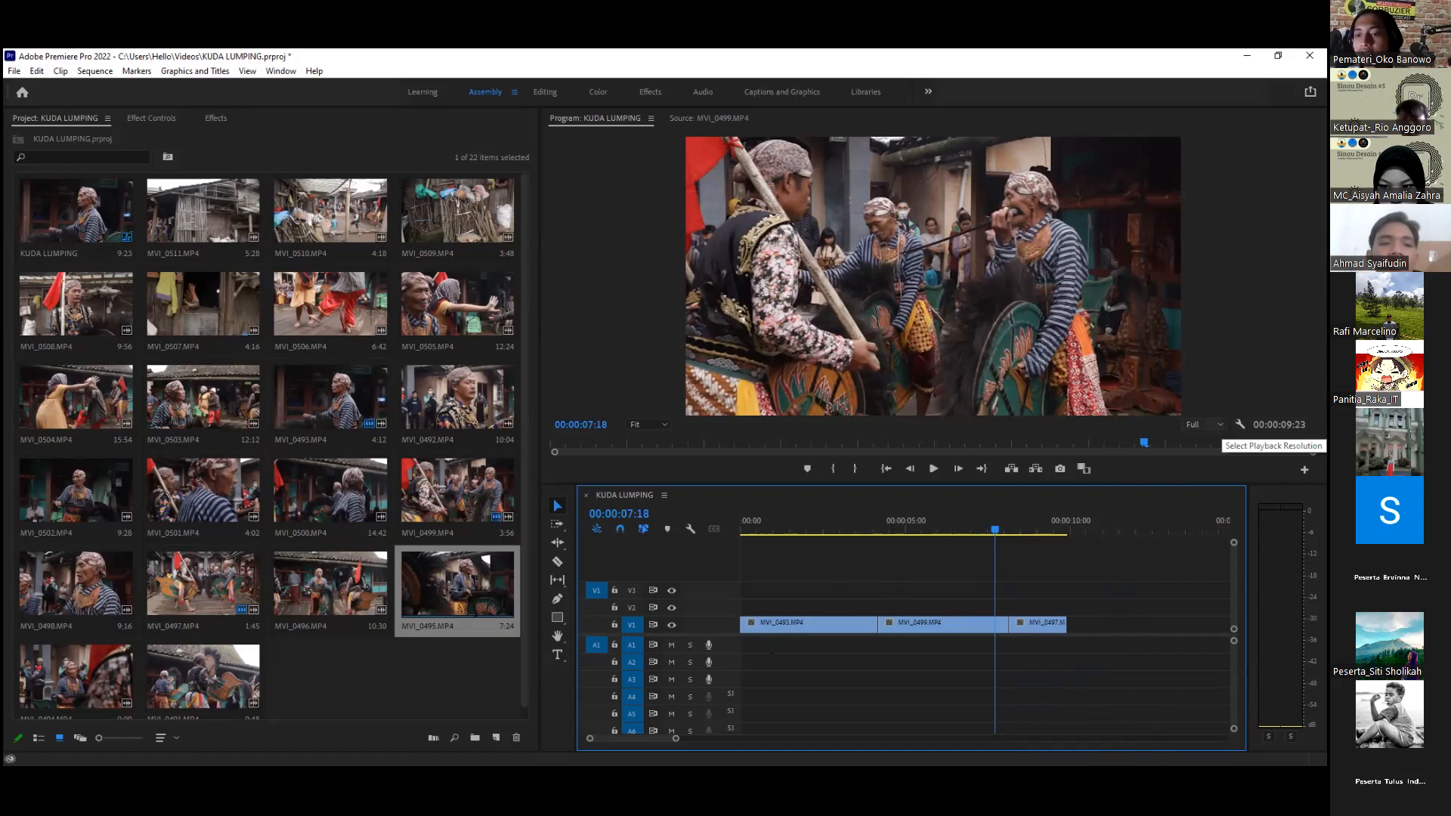
left_click(1208, 425)
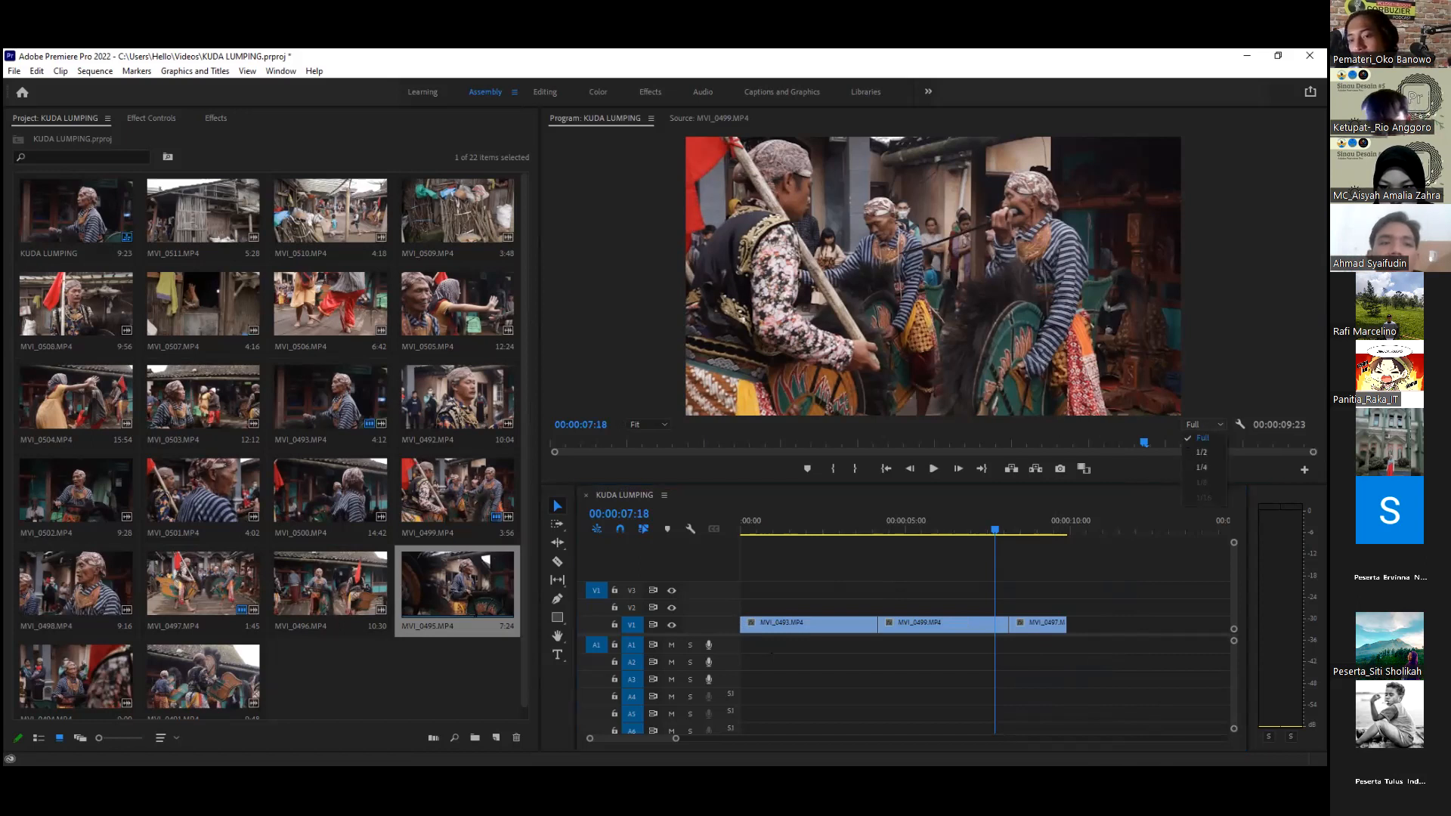
key("Down")
key("Down")
key("Return")
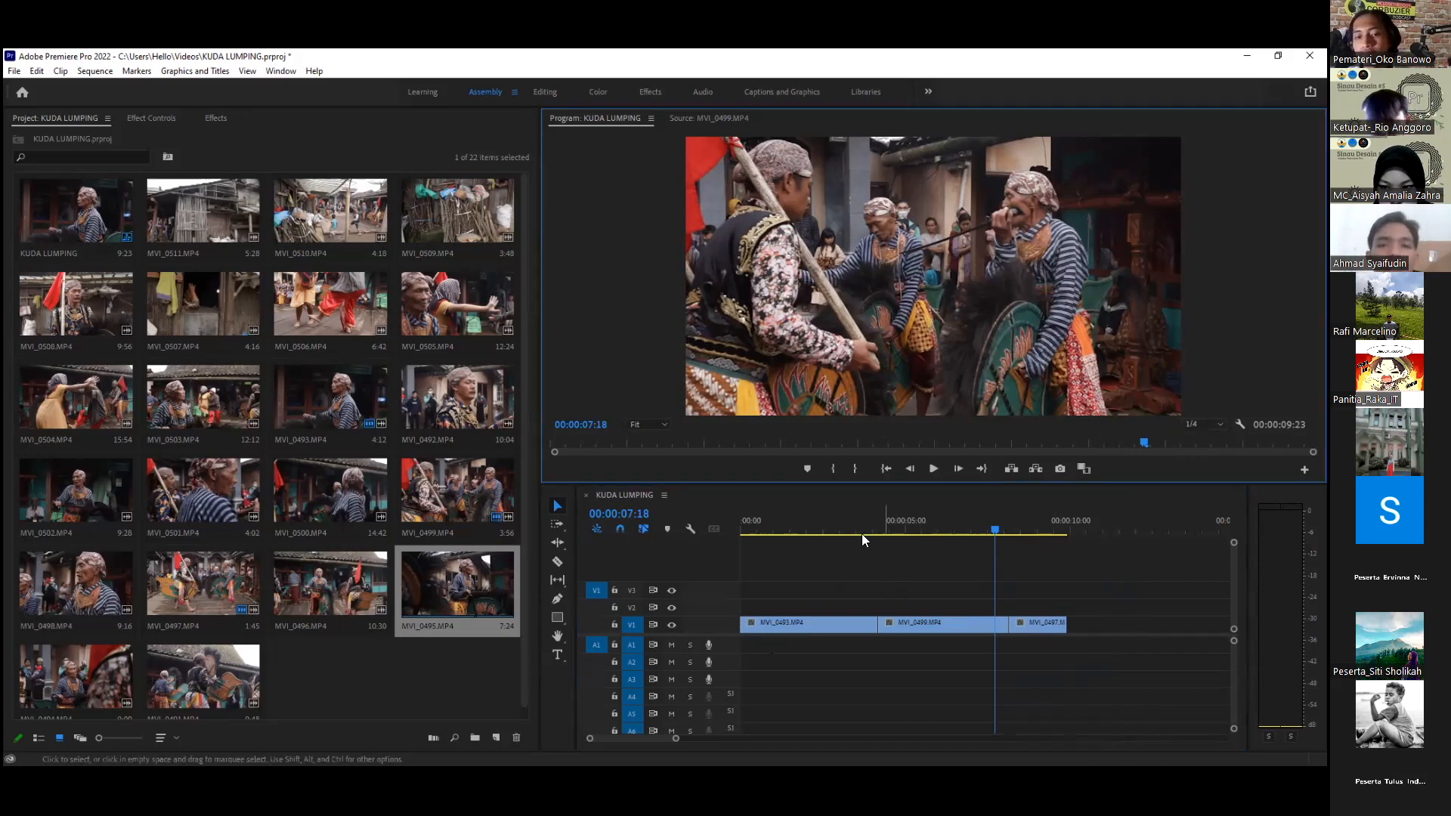
left_click(742, 522)
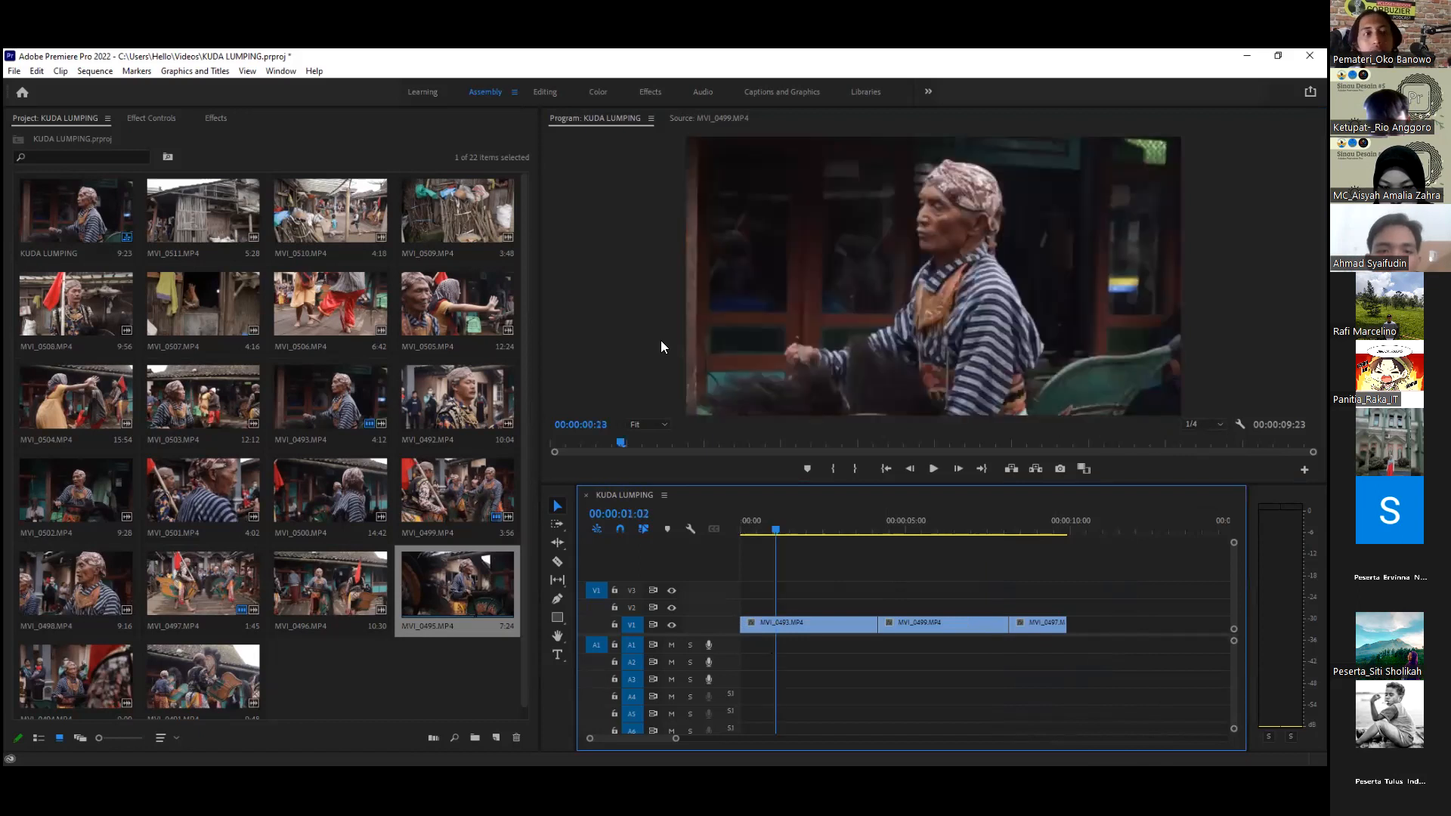
Step: Render the effects of the whole KUDA LUMPING sequence from in to out
left_click(105, 71)
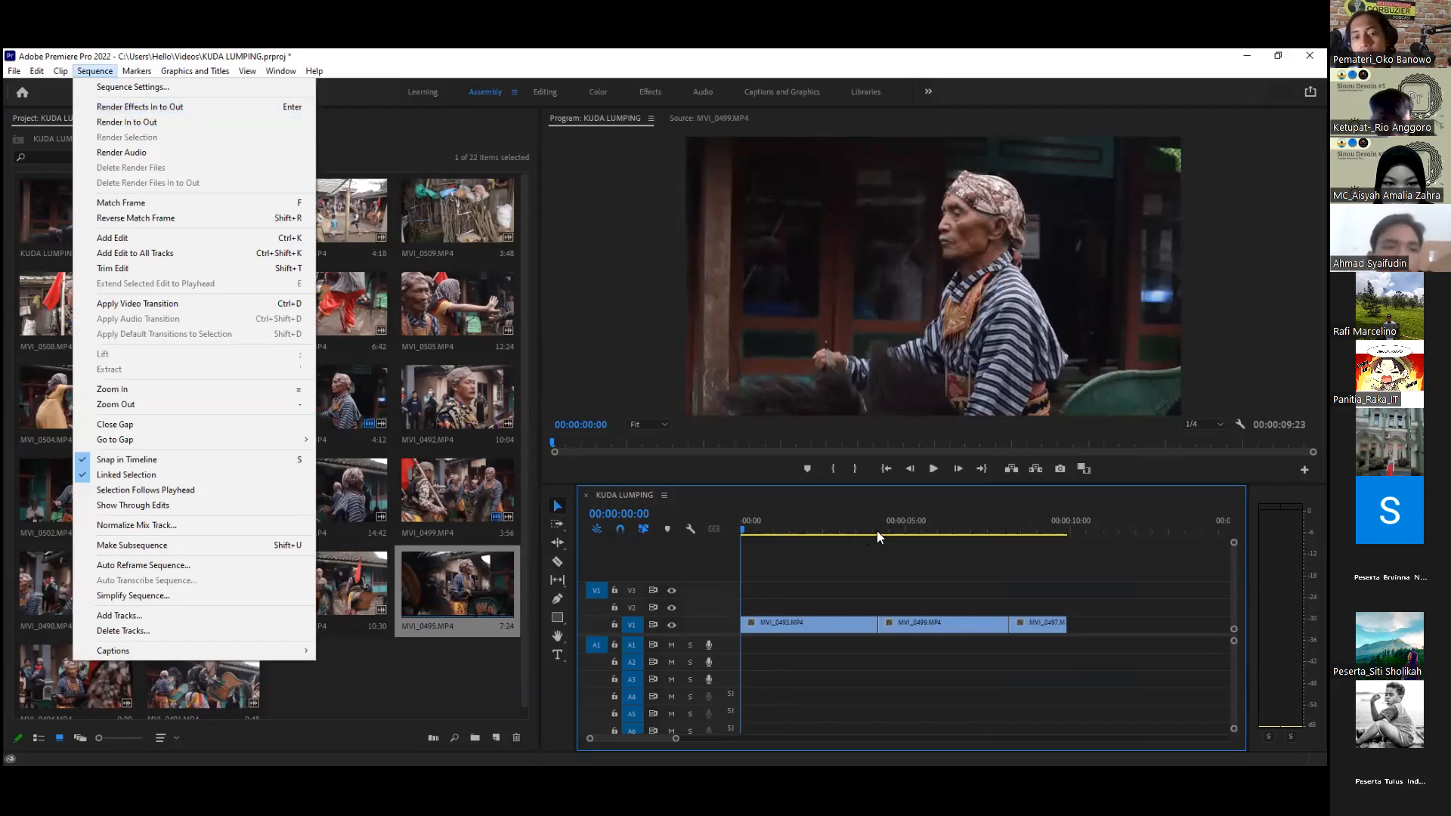
left_click(924, 538)
left_click(96, 71)
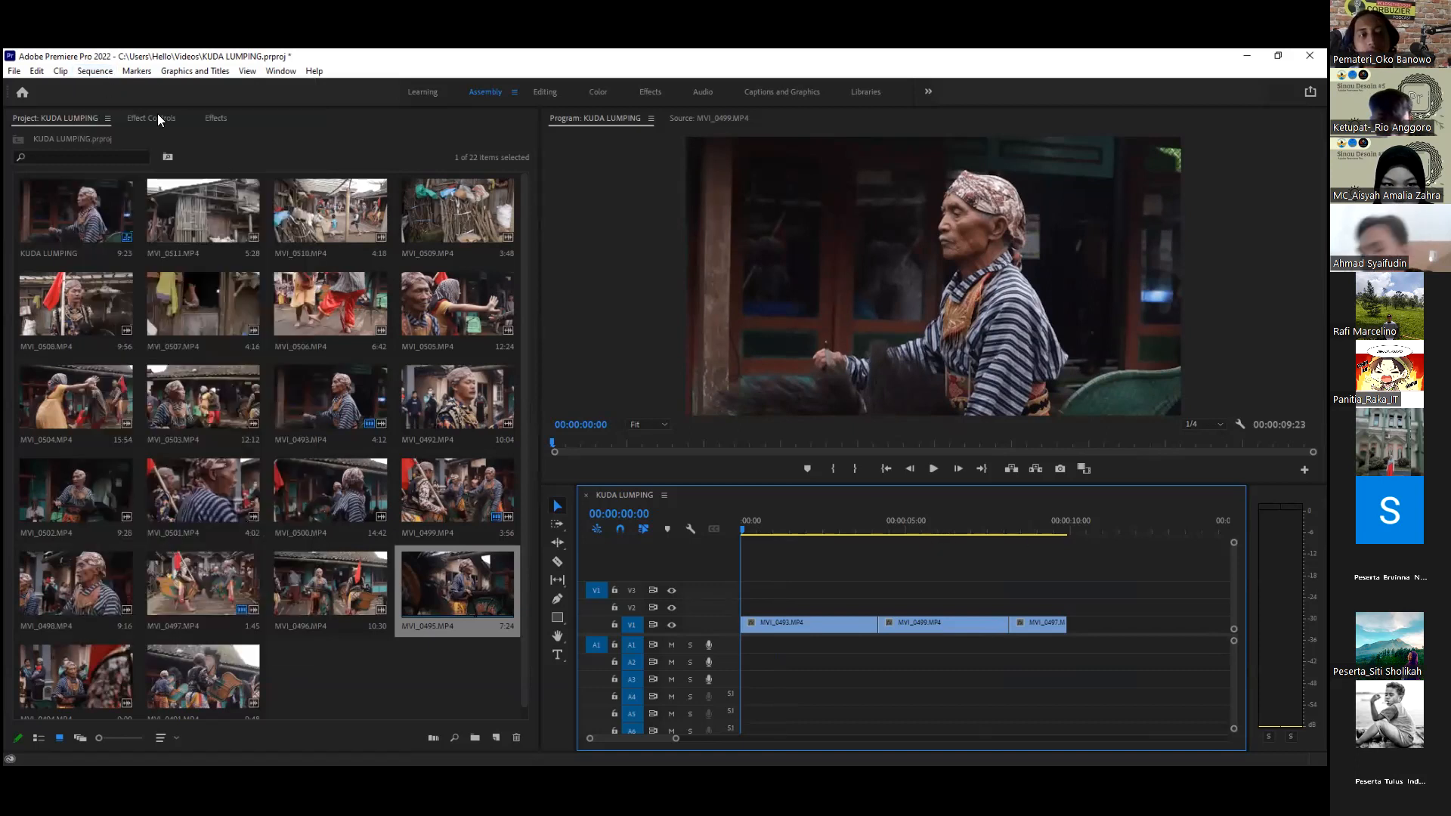
left_click(807, 606)
key("space")
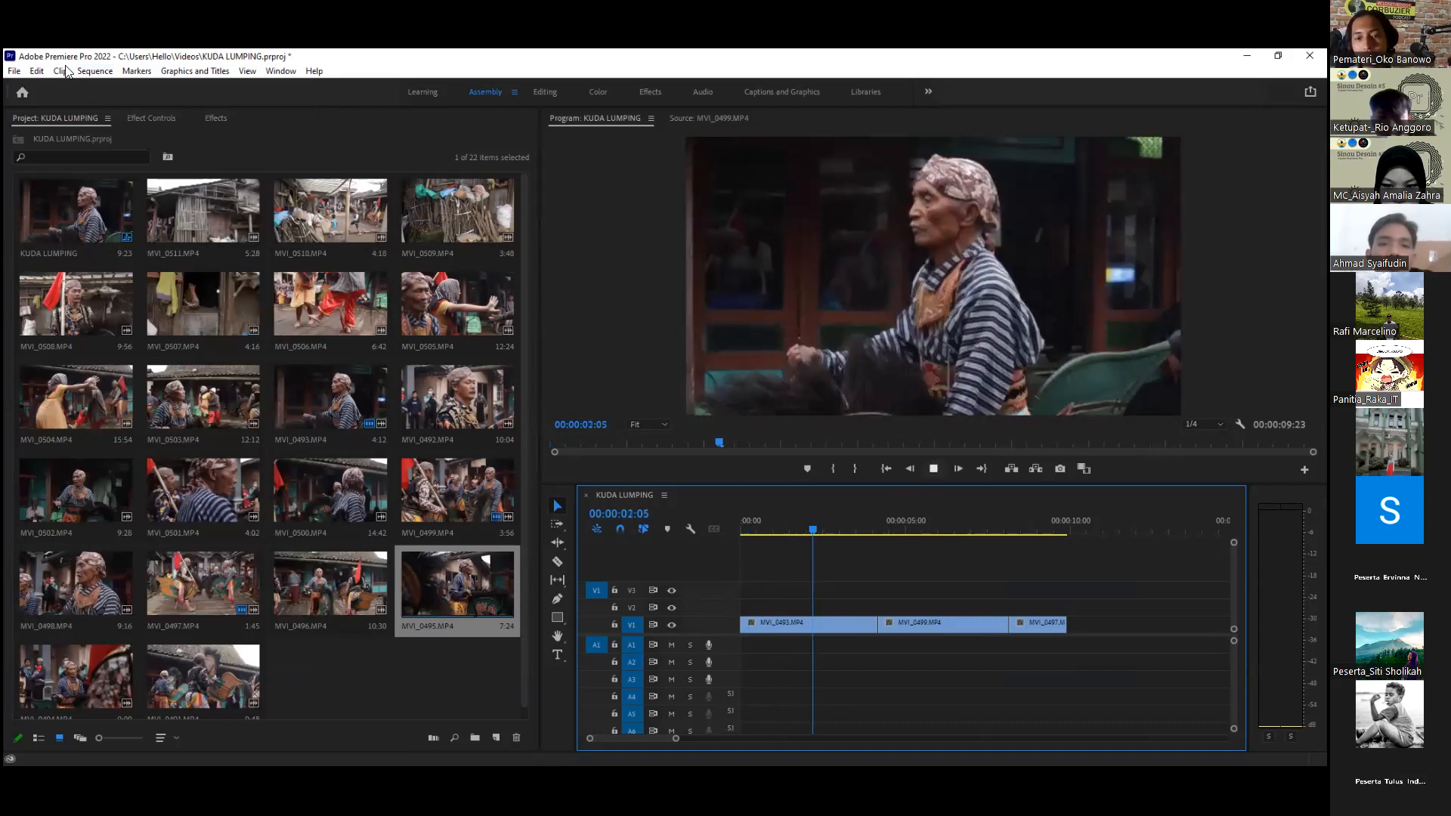
key("alt+s")
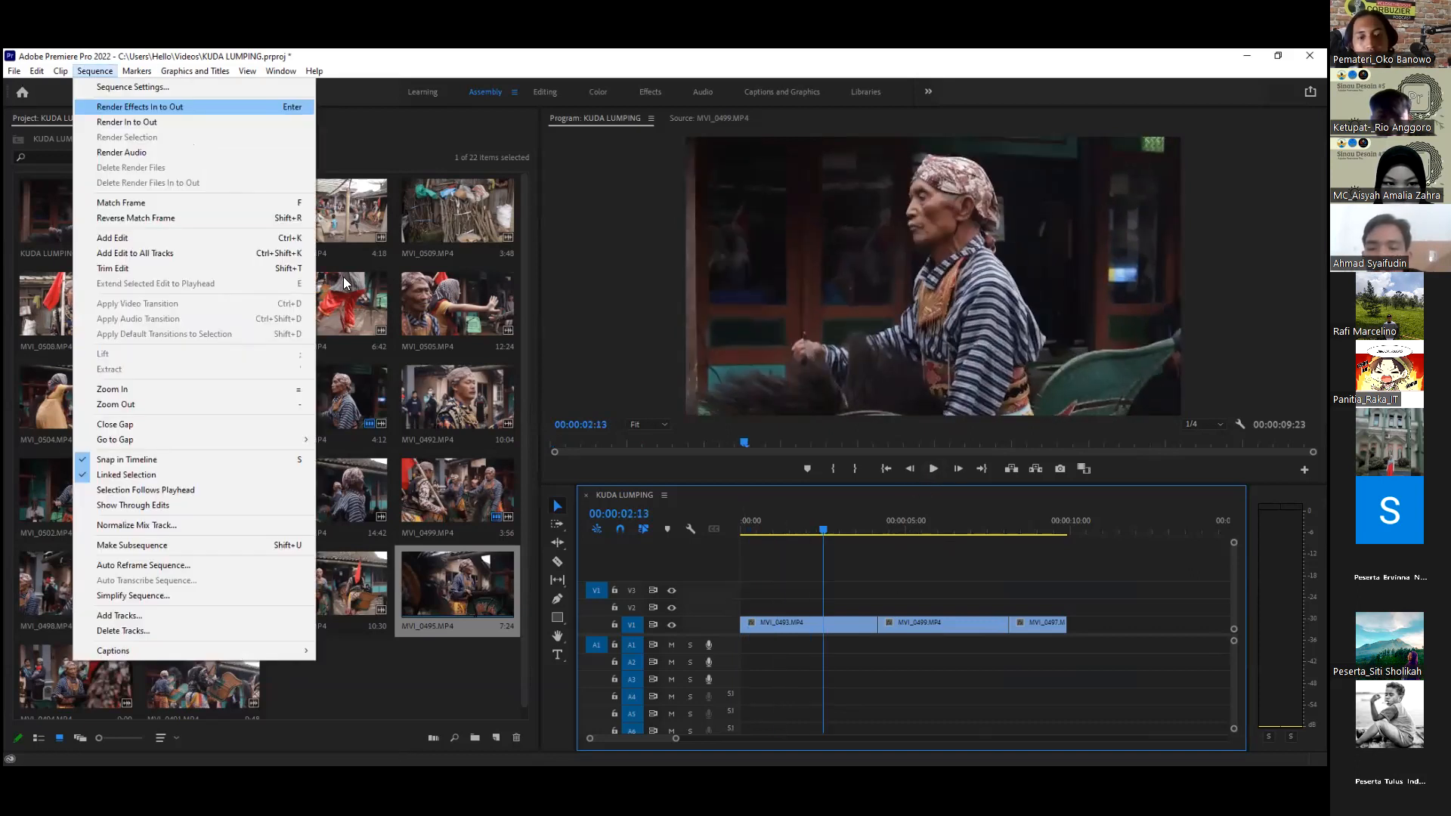
left_click(859, 455)
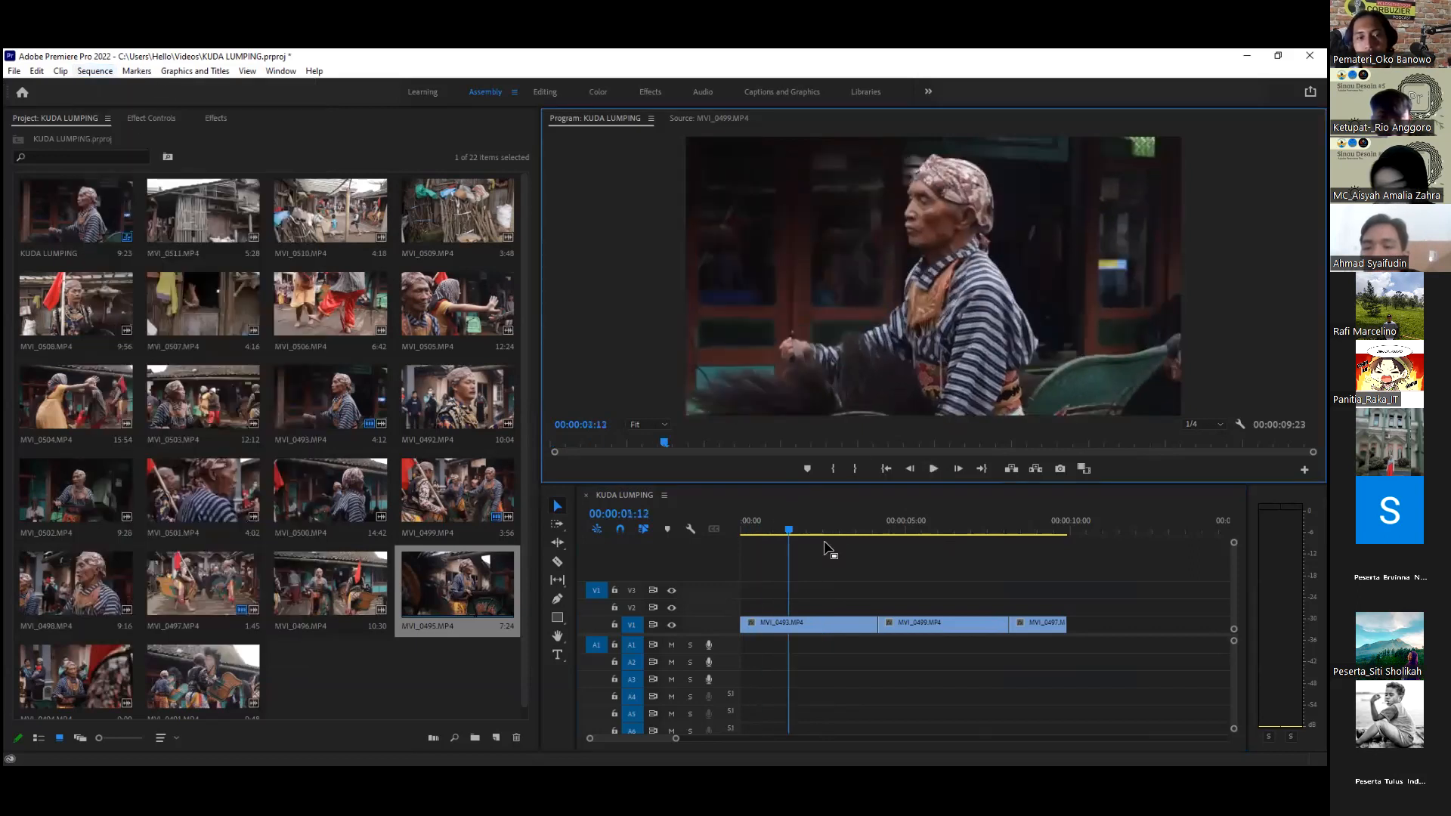
key("Return")
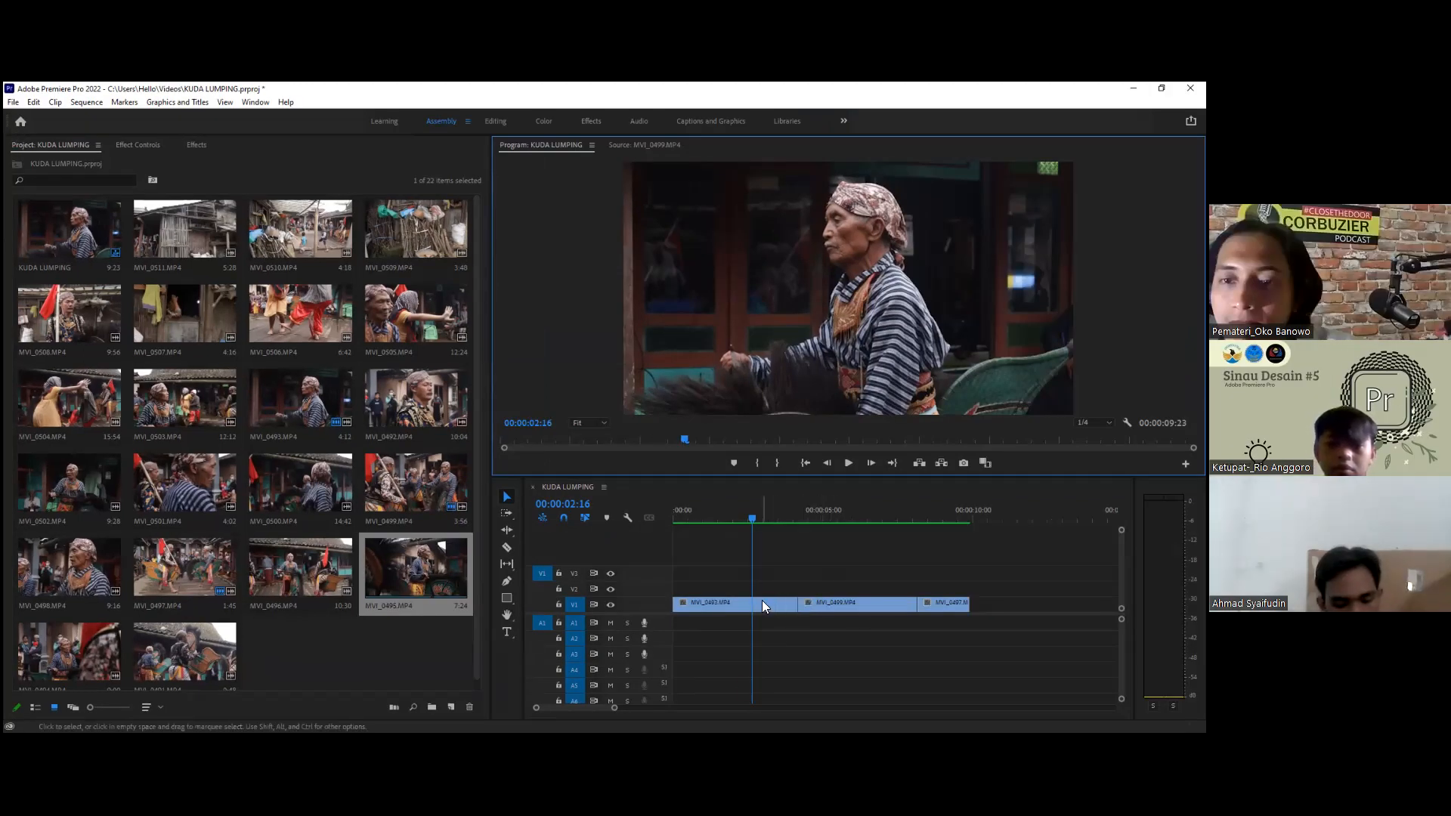
Step: Check the rendered sequence at 00:00:05:10 and return the playhead to the start
left_click(722, 518)
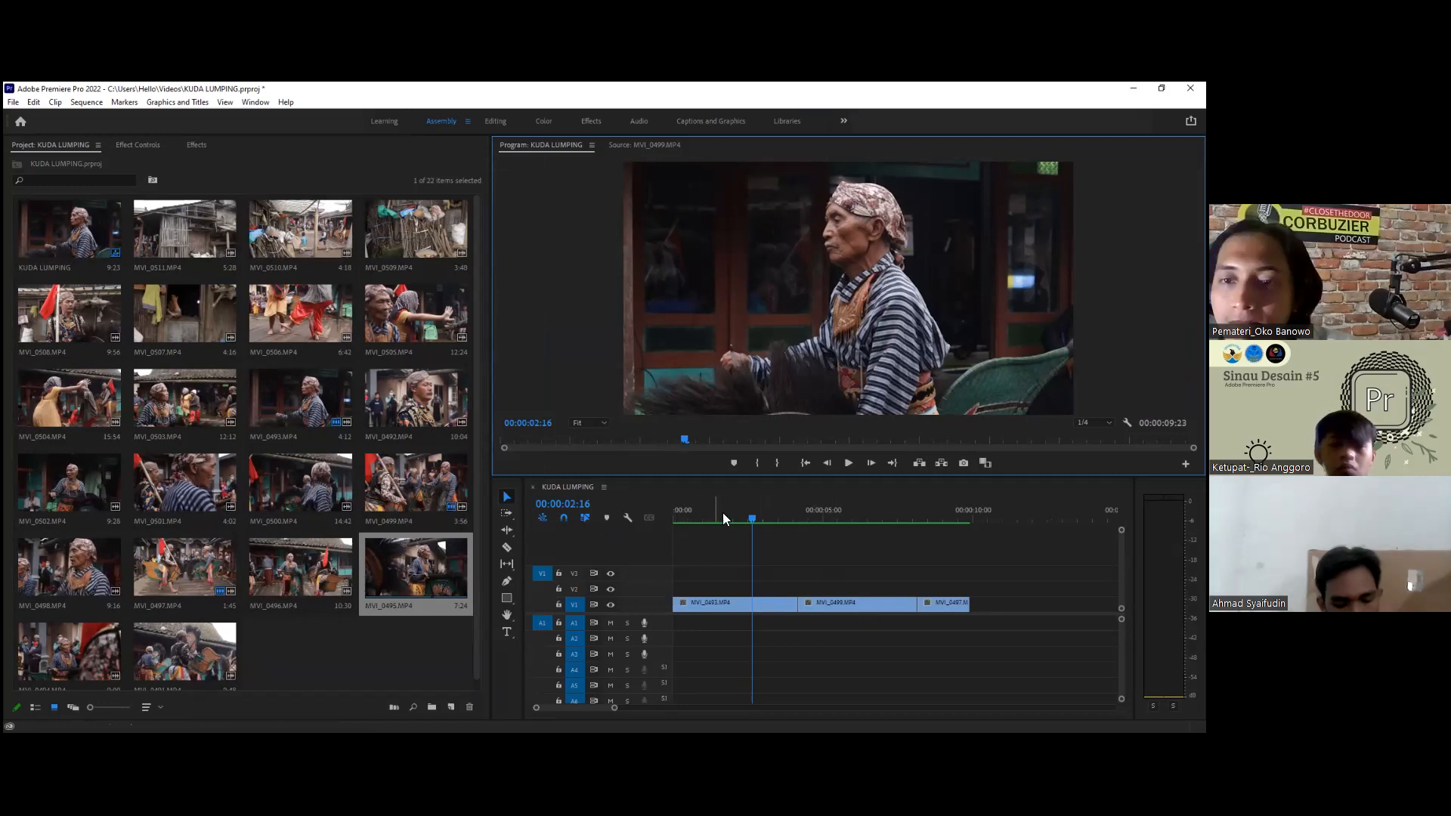
left_click(835, 516)
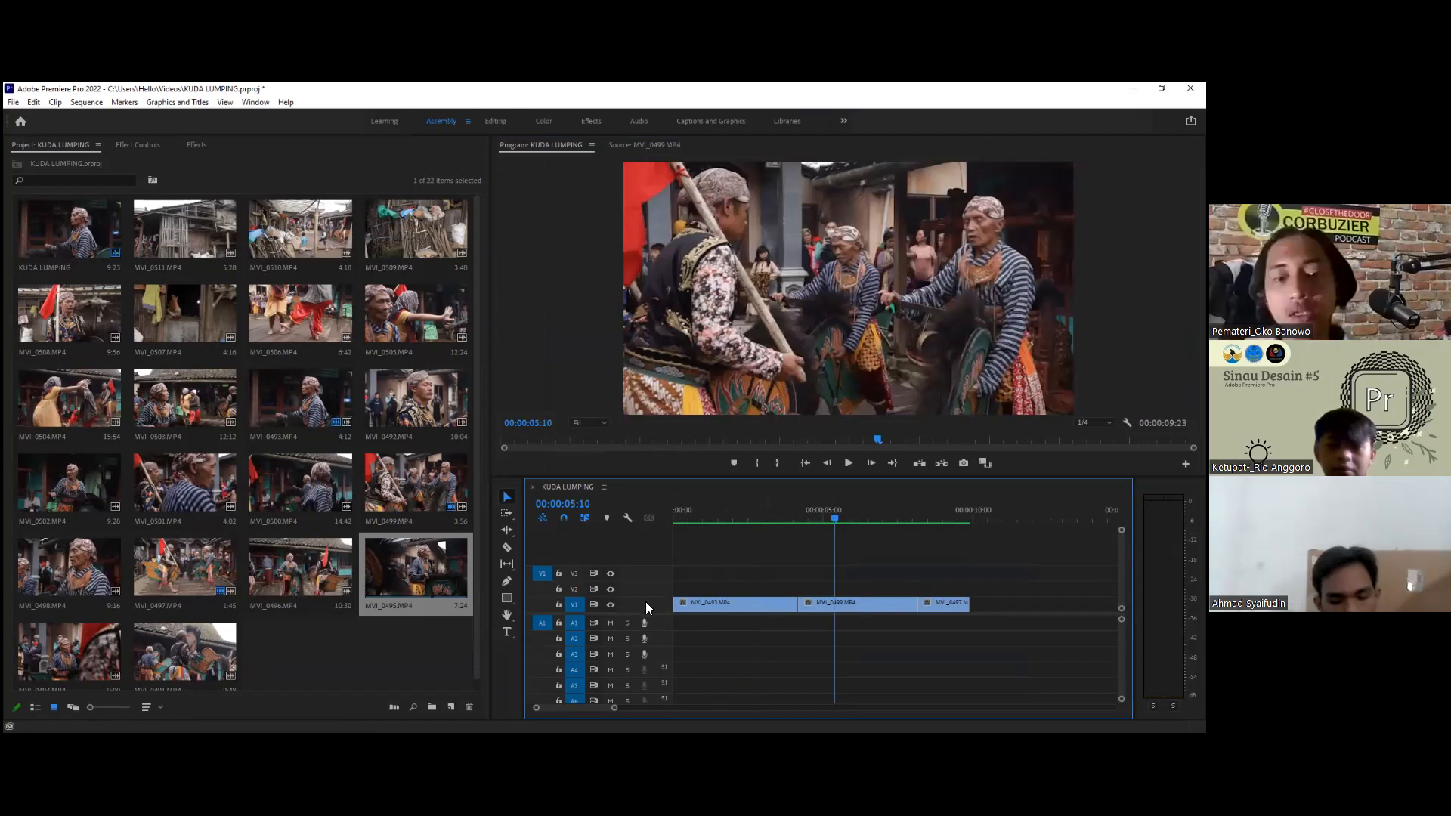
key("Home")
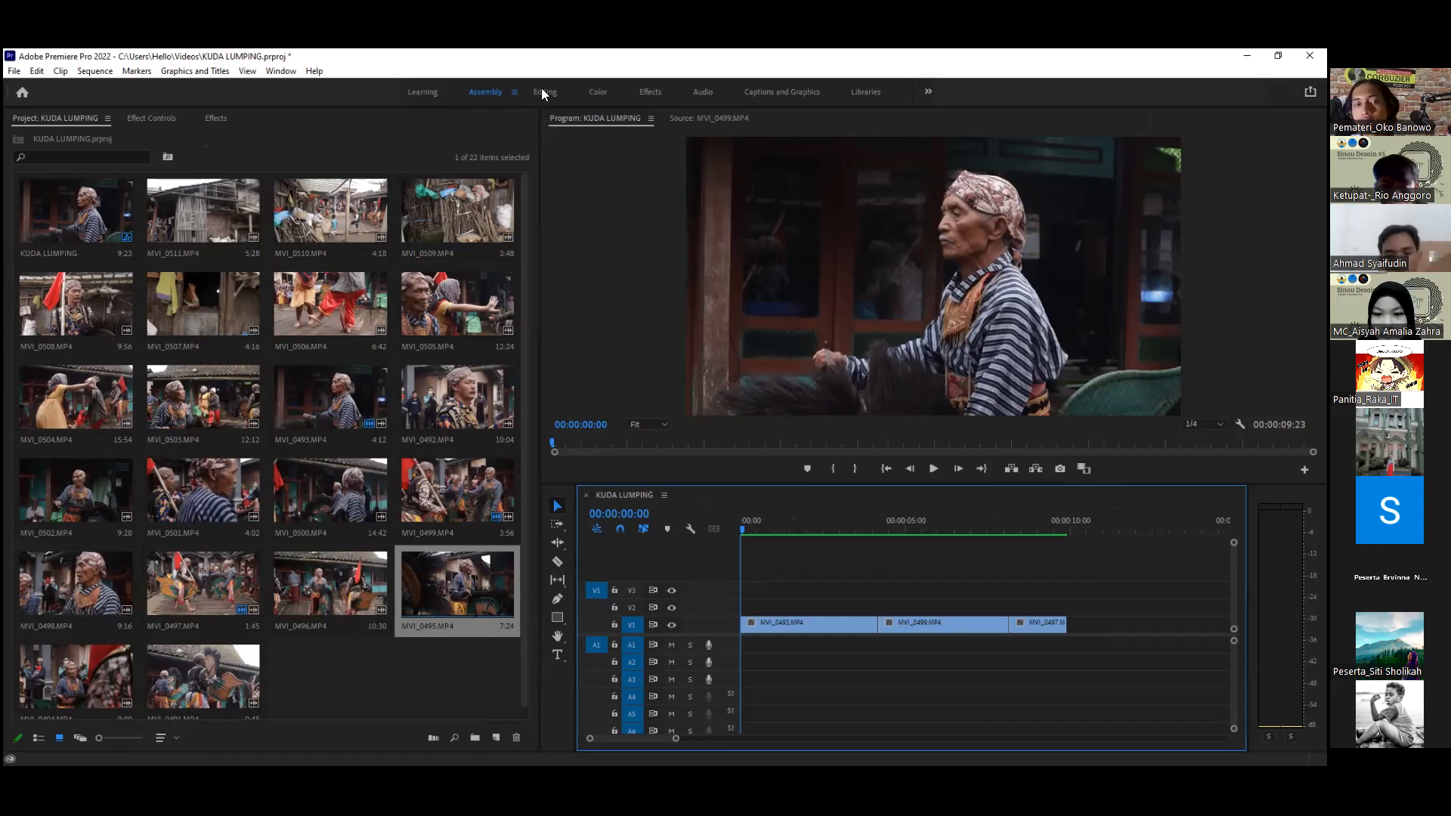
Step: Look through the Editing, Color and Effects workspaces, return to Assembly, and view the effects list before going back to the project media
left_click_drag(545, 91, 478, 98)
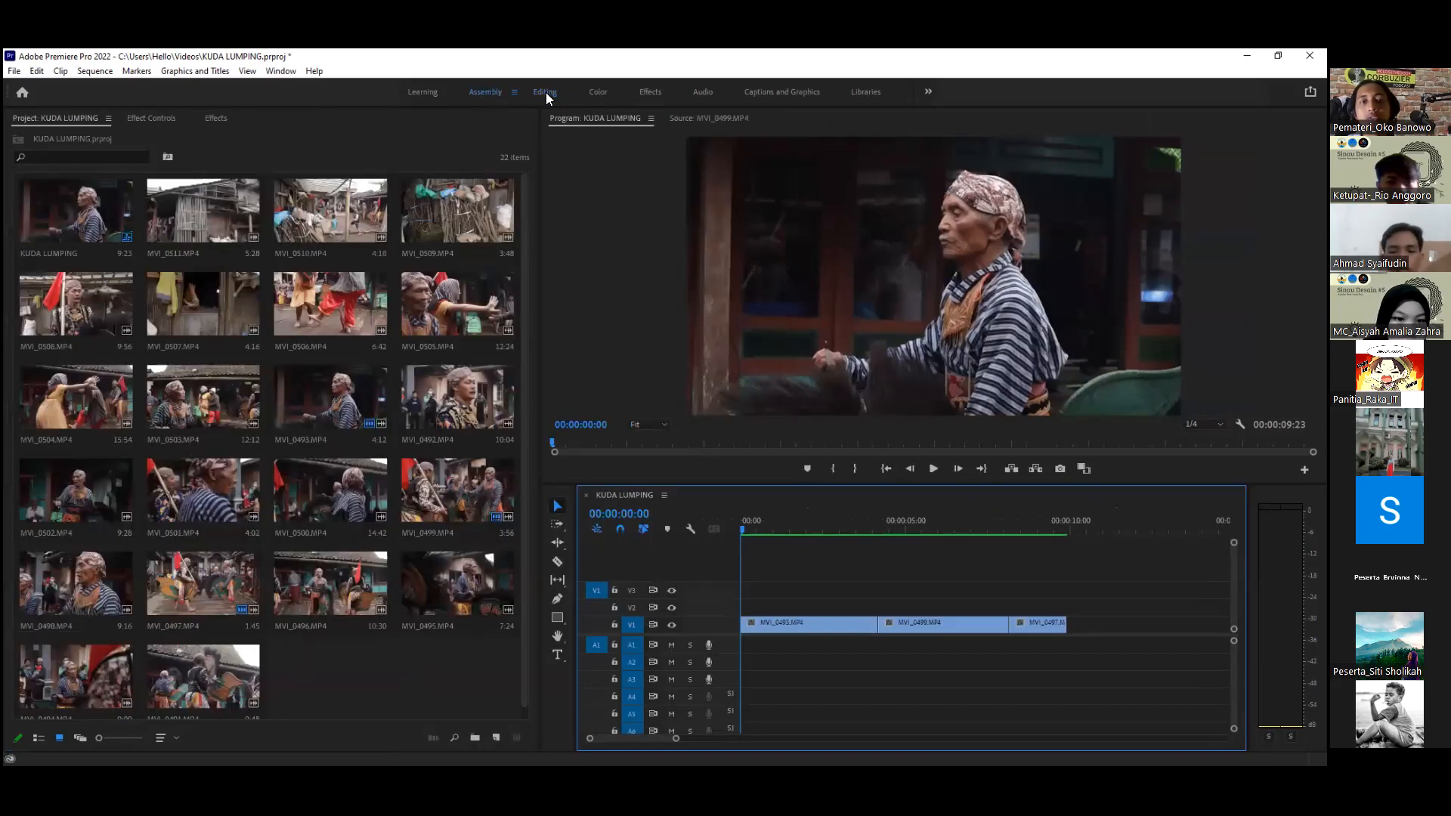
left_click(604, 94)
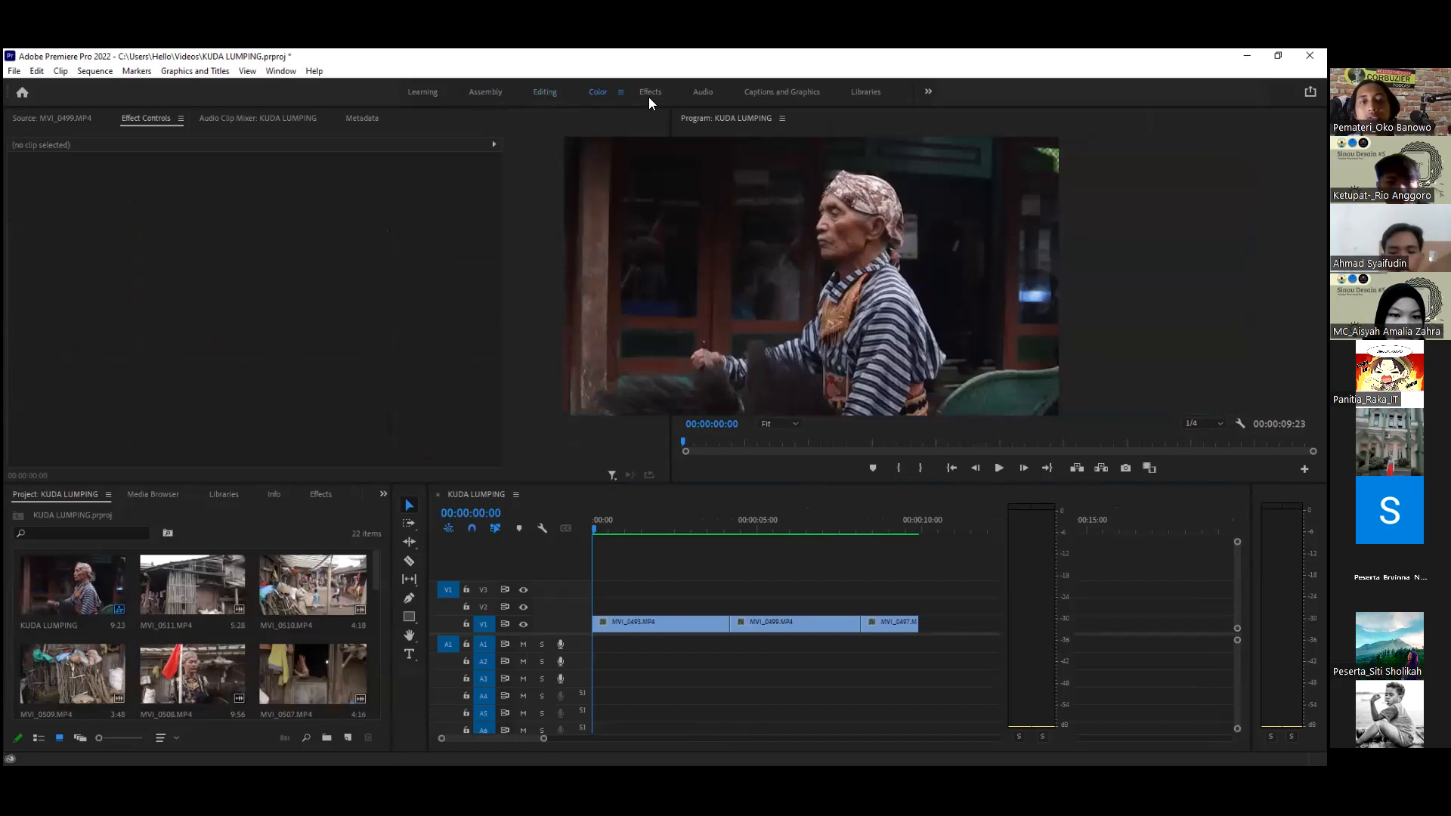
left_click(649, 94)
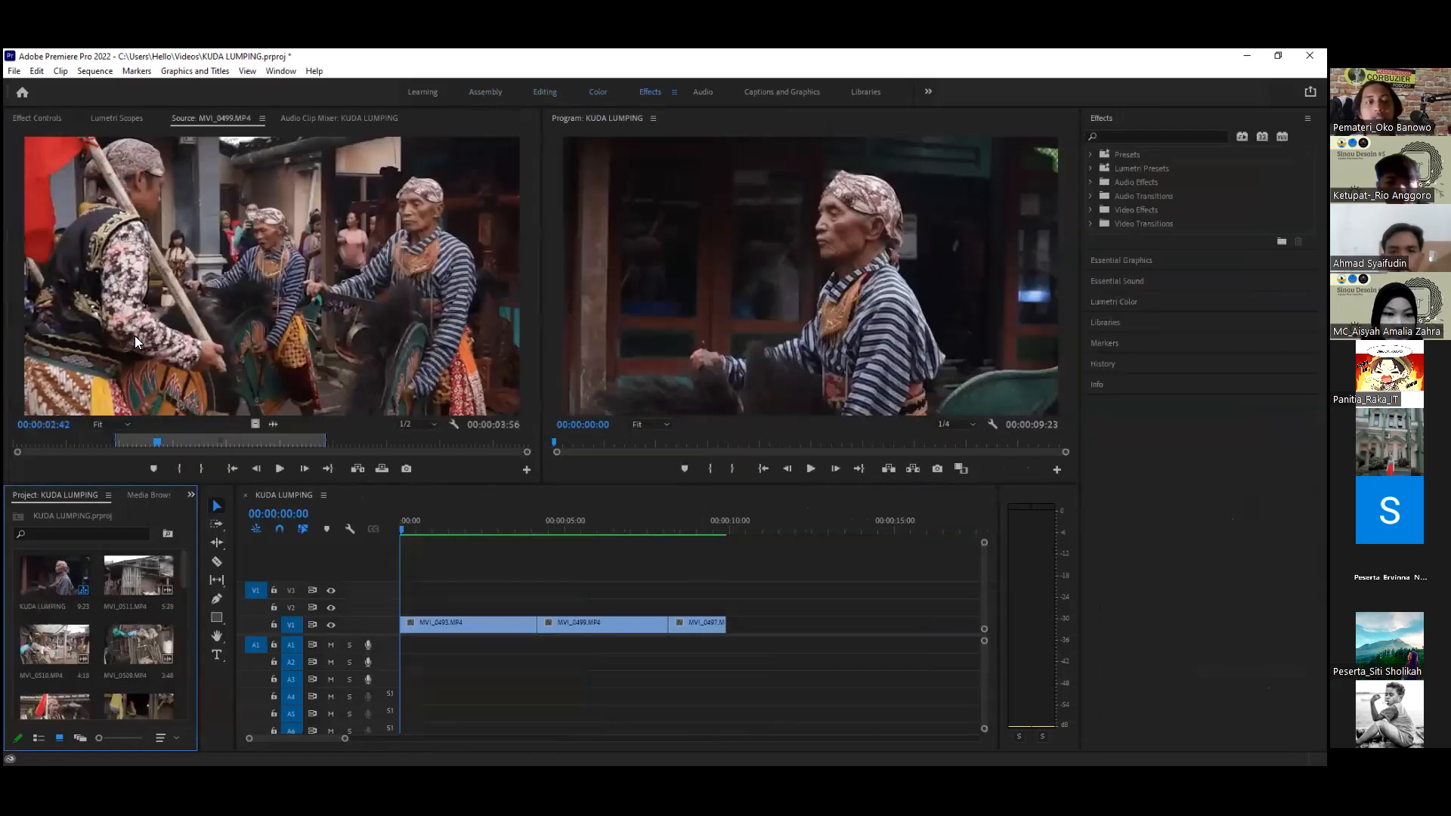
key("alt+shift+2")
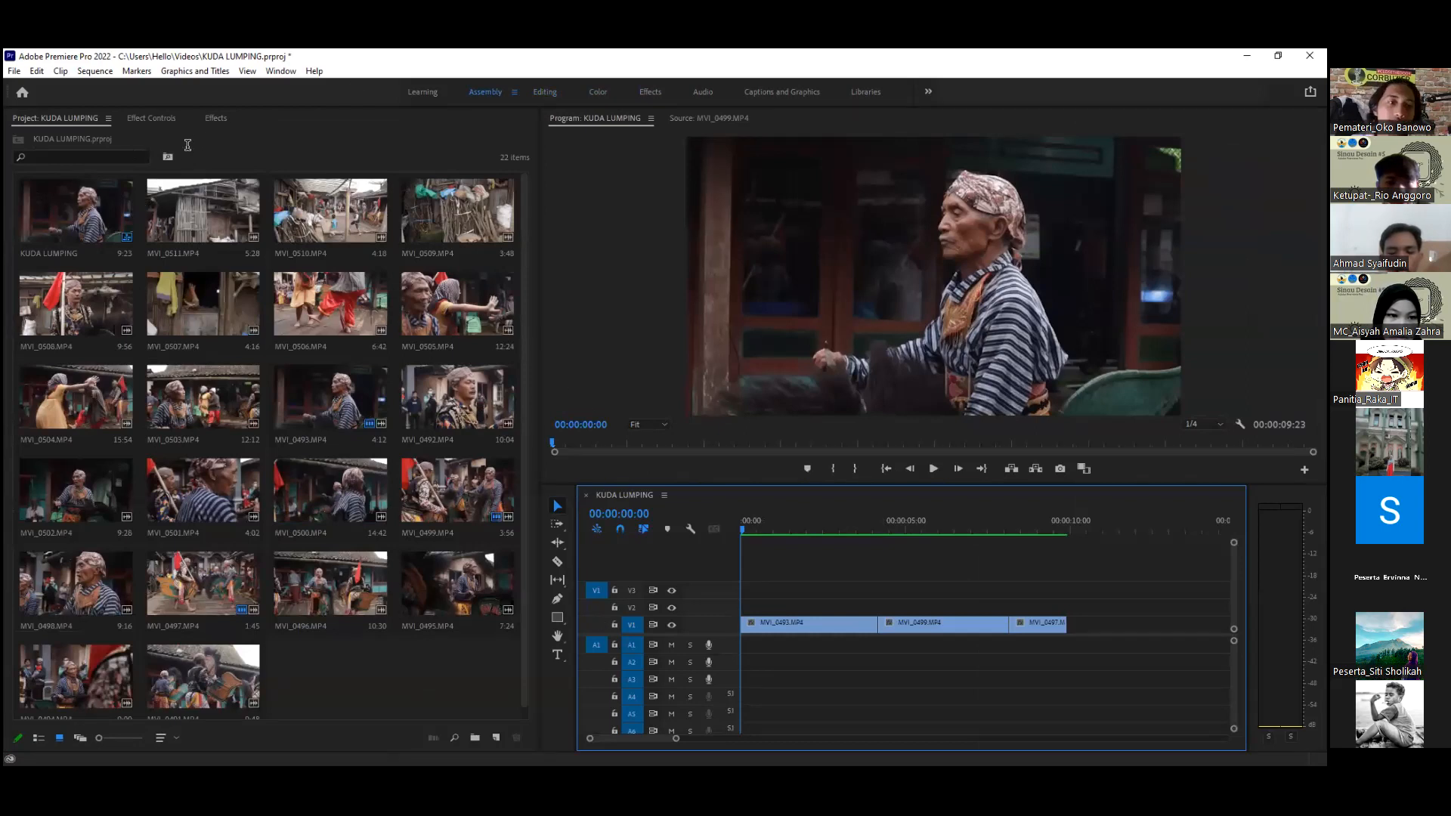
key("shift+7")
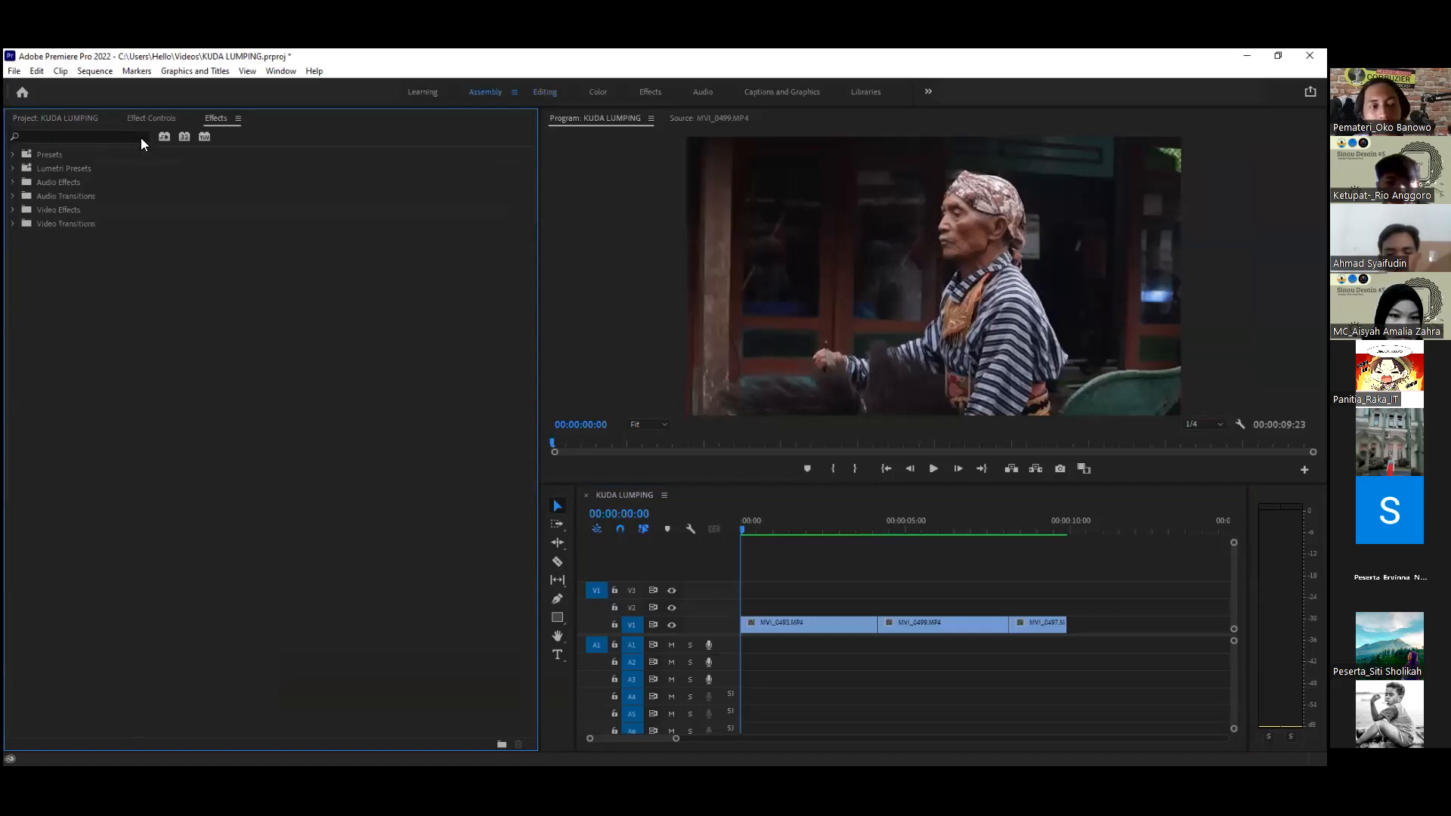
left_click(79, 118)
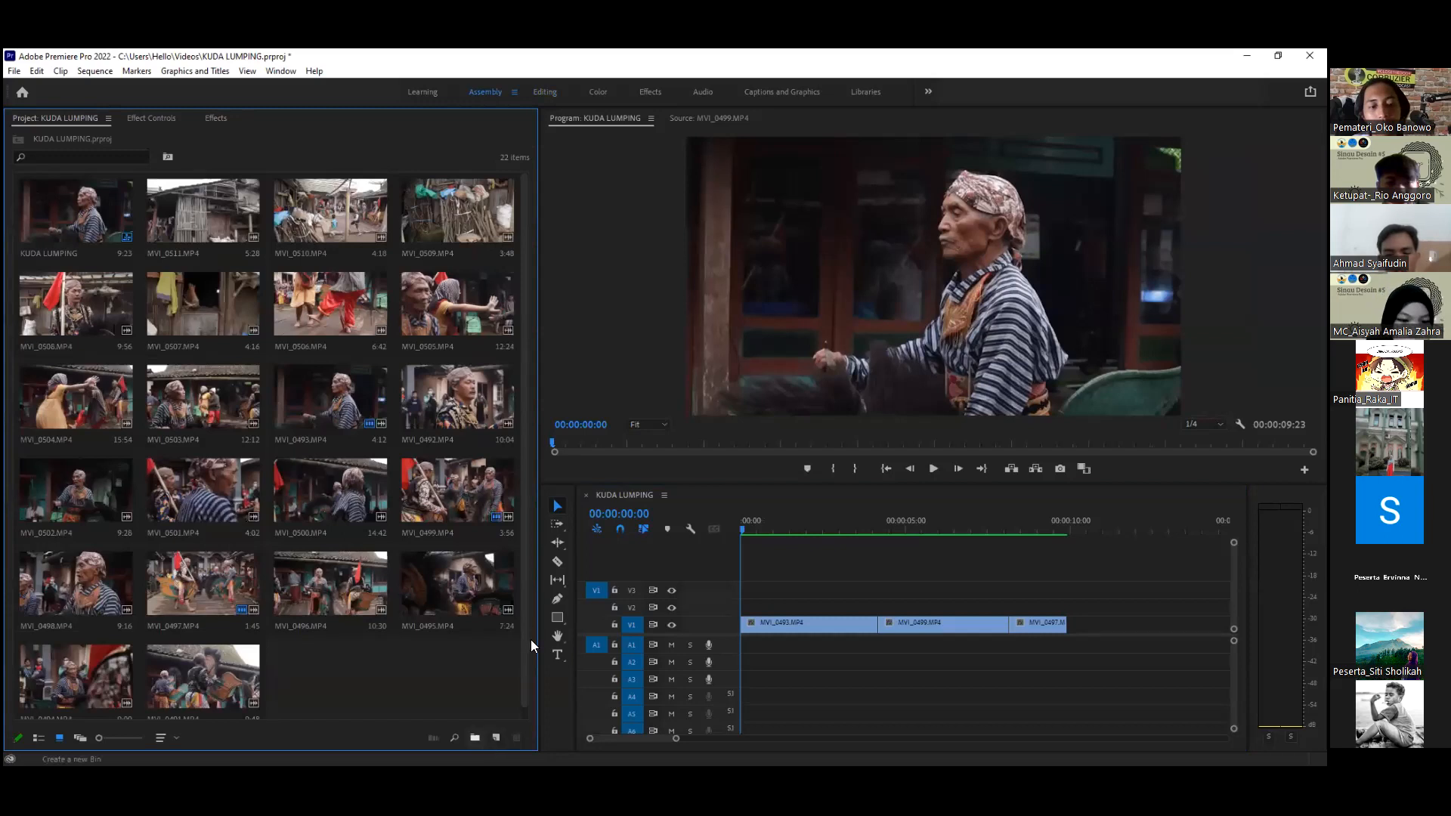
Step: Create a 1920 × 1080, 25 fps adjustment layer and place it on V2 at the start of the sequence
left_click(495, 737)
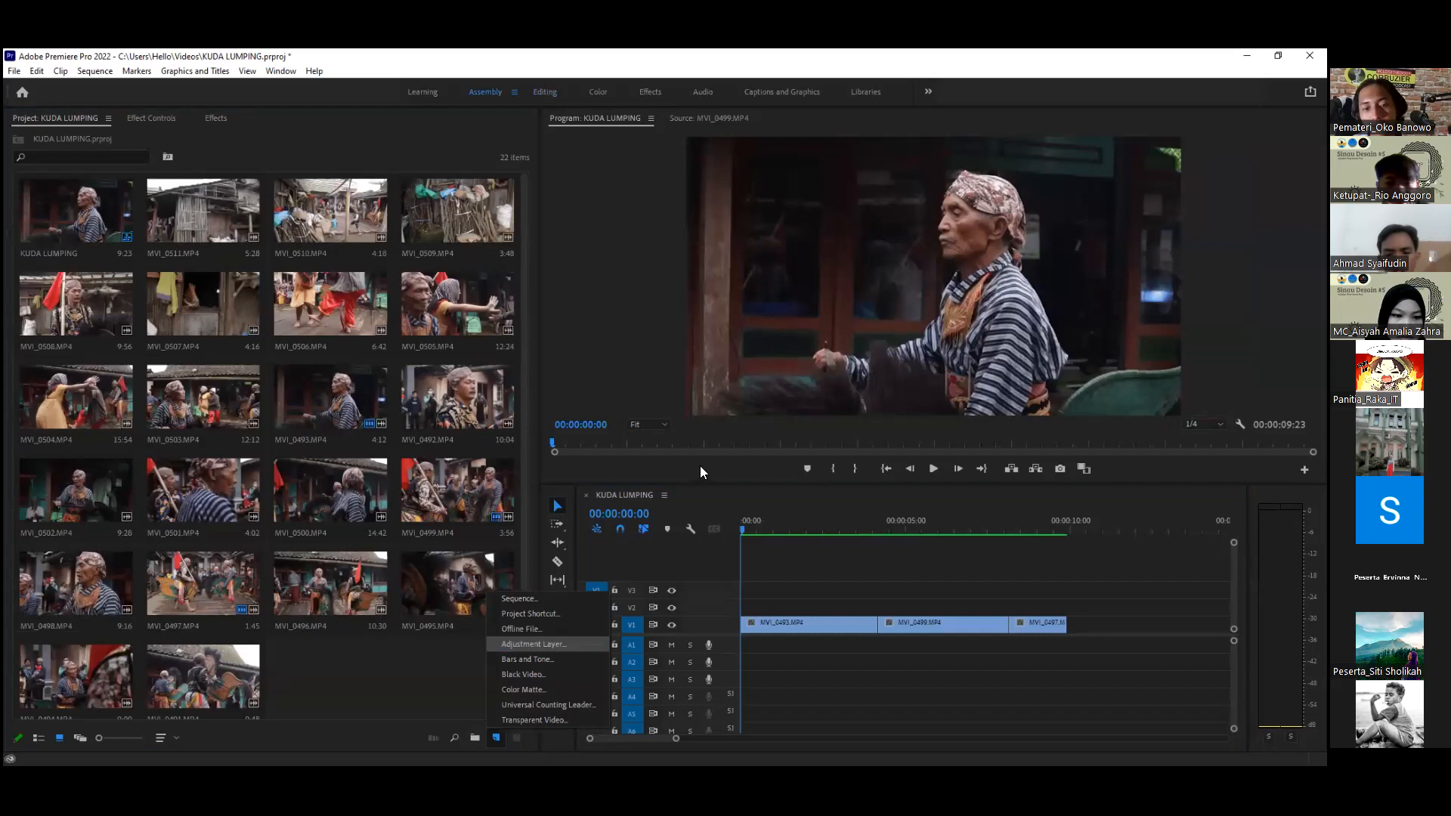
key("Return")
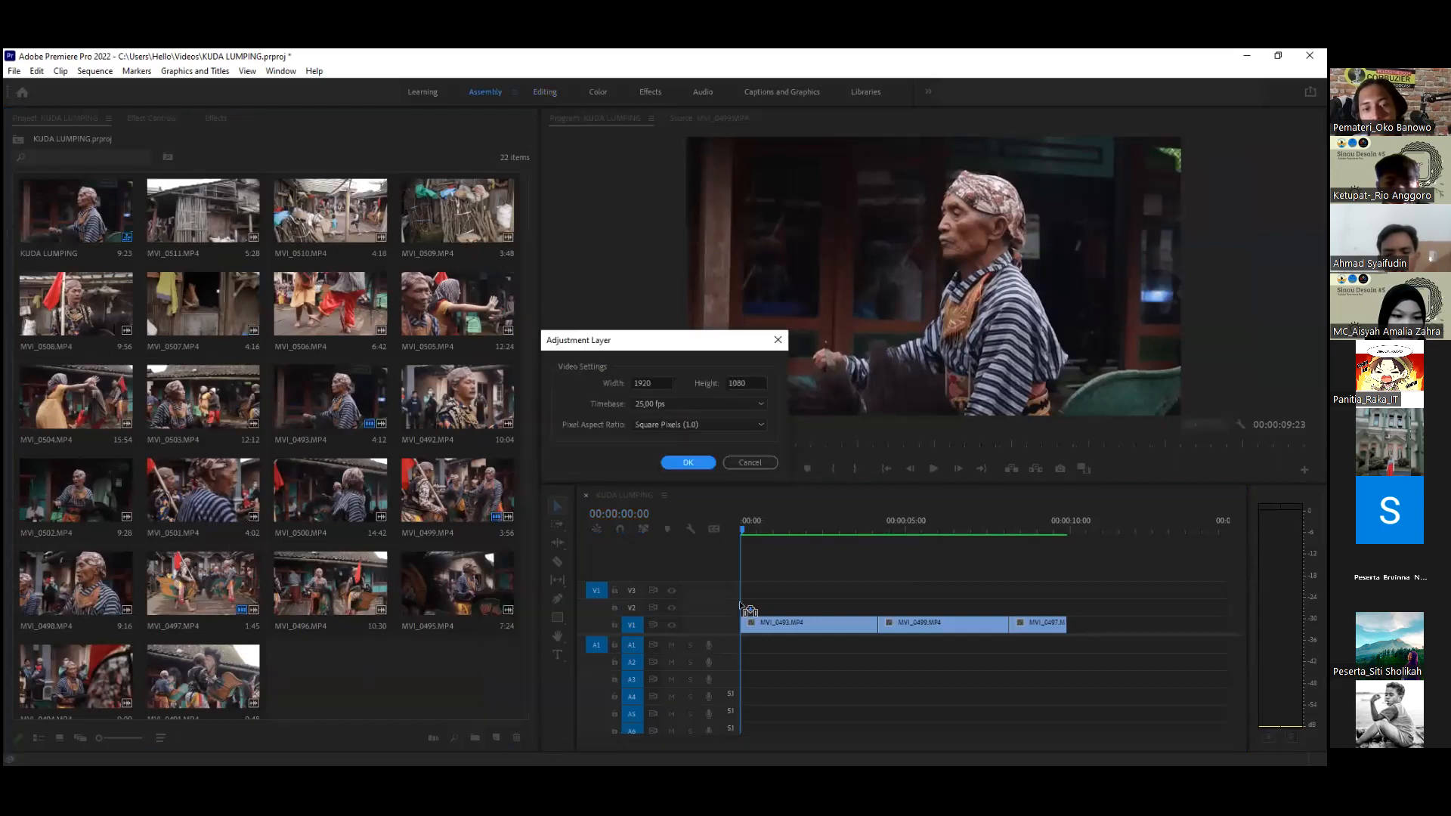
key("Return")
left_click_drag(739, 604, 741, 605)
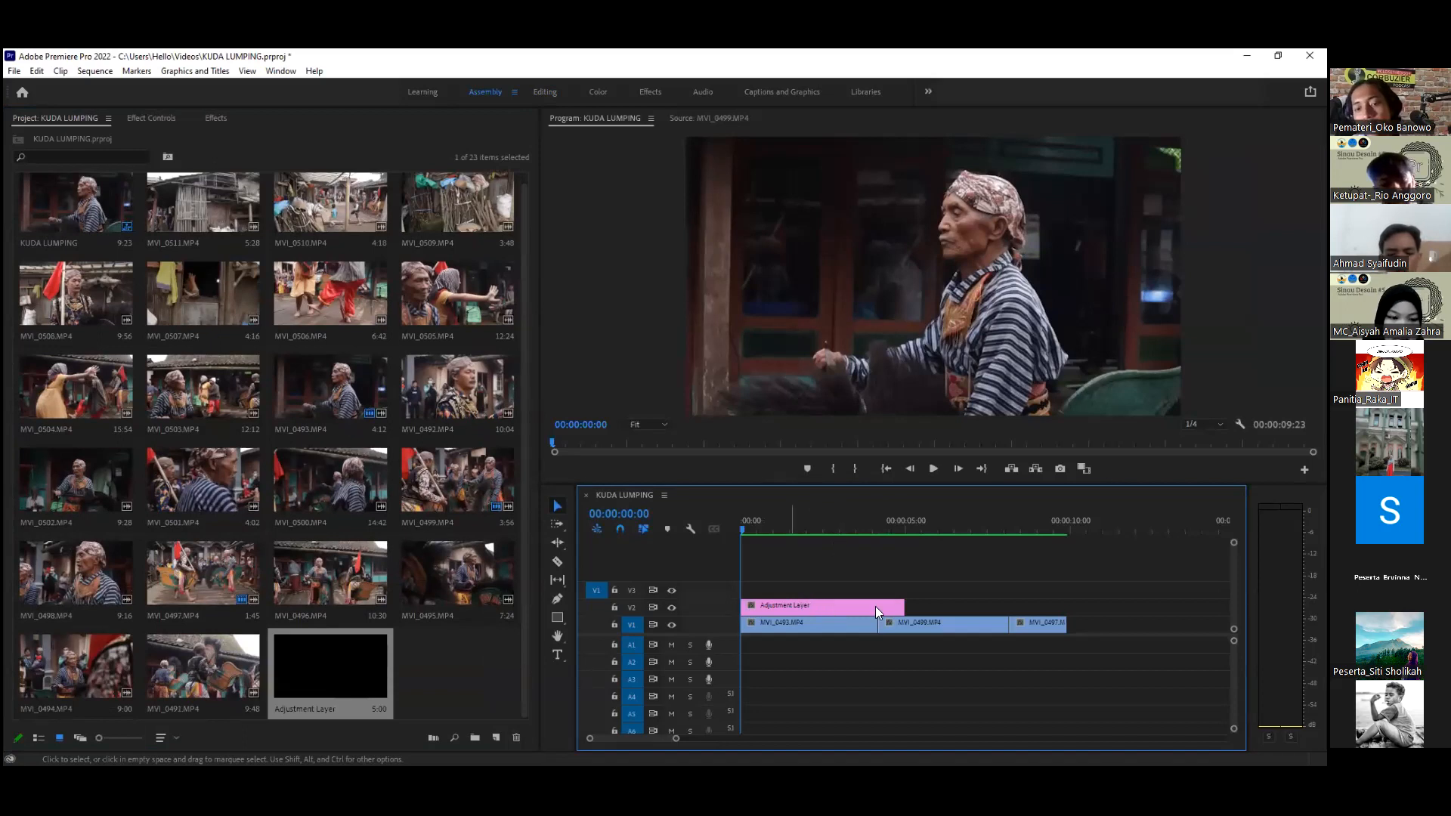
Step: Find the Lumetri Color video effect and apply it to the adjustment layer on V2
left_click(806, 604)
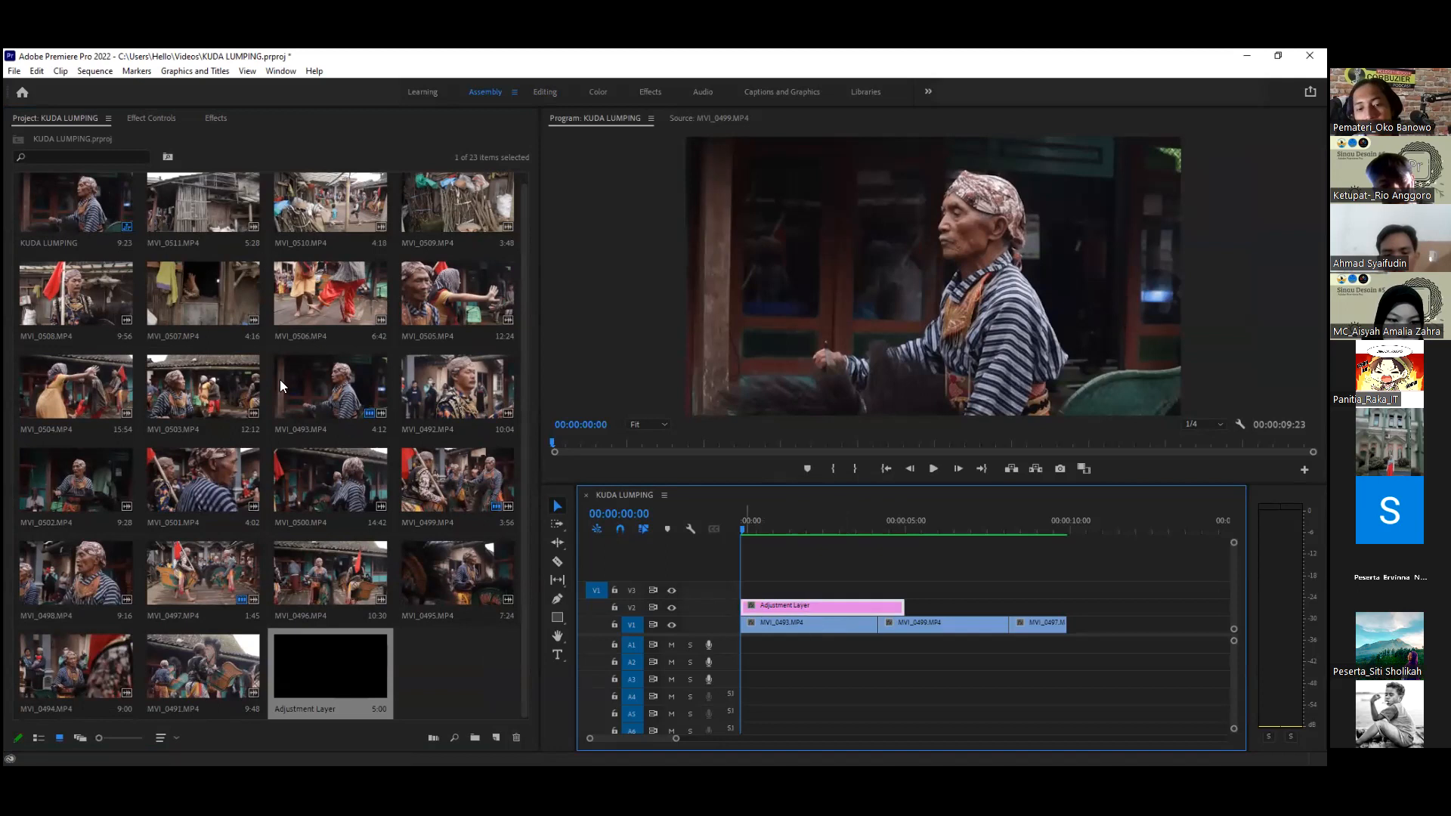
left_click(215, 118)
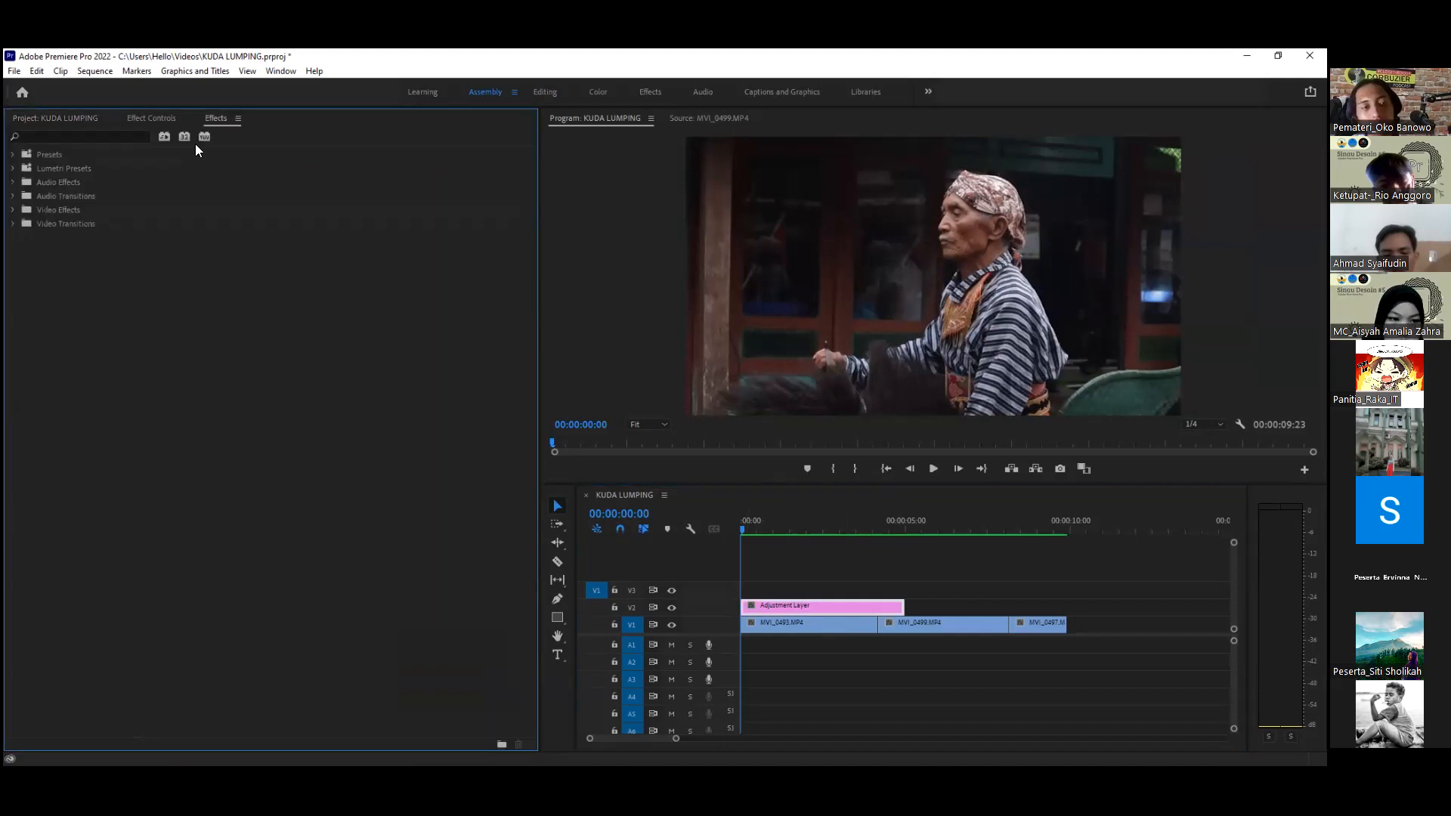
left_click(133, 135)
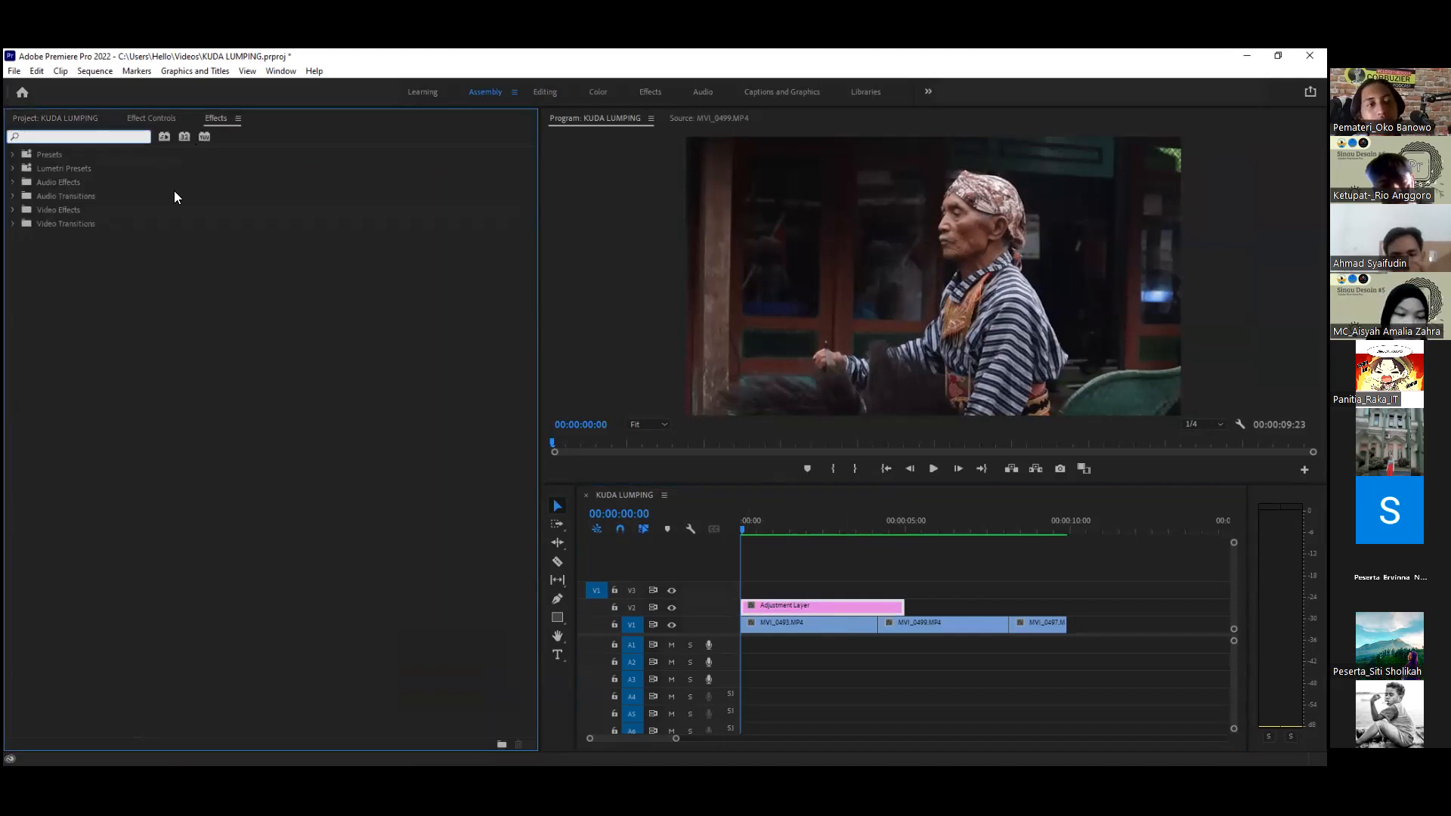
type("LUM")
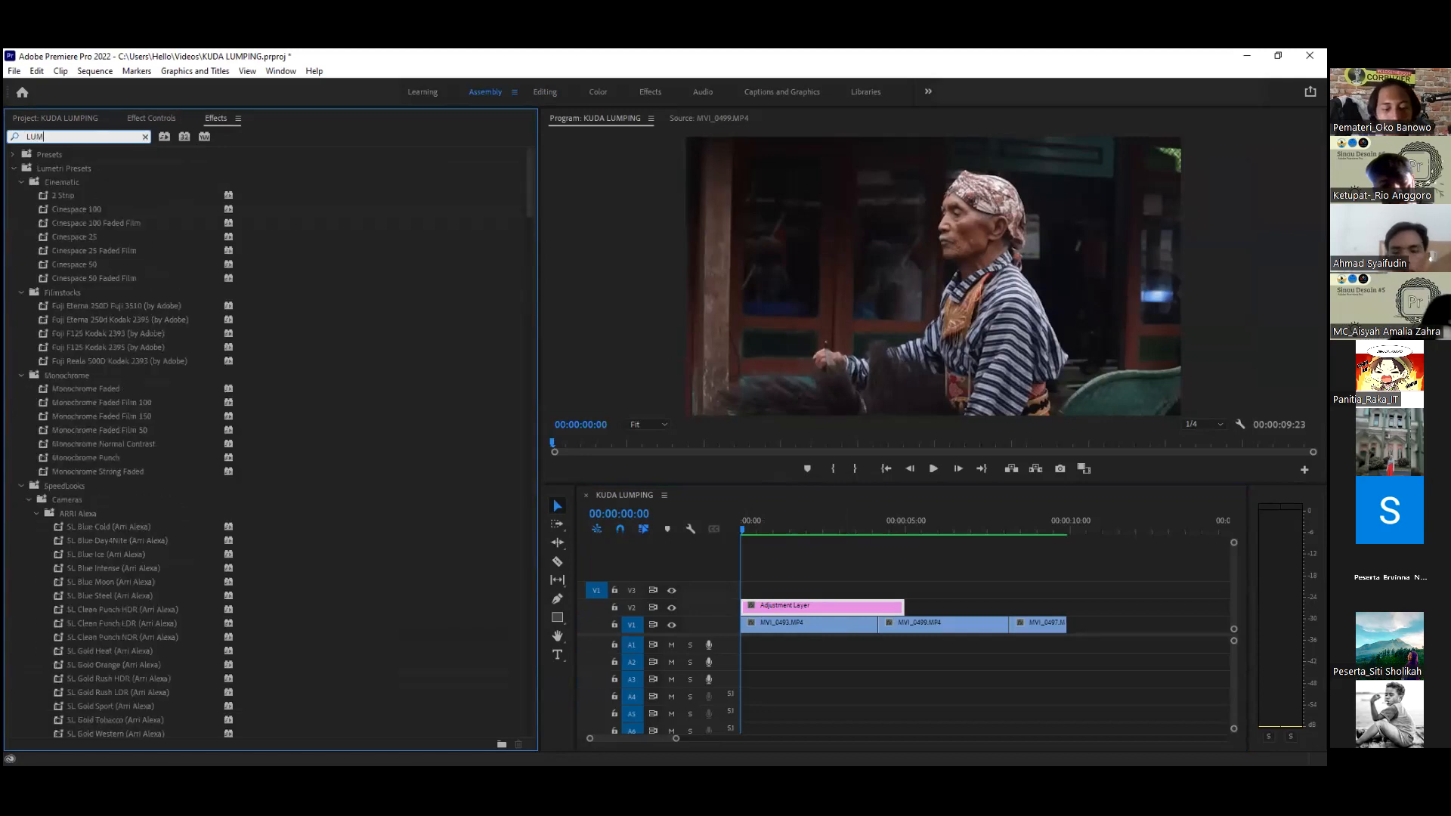
type("ETRI C")
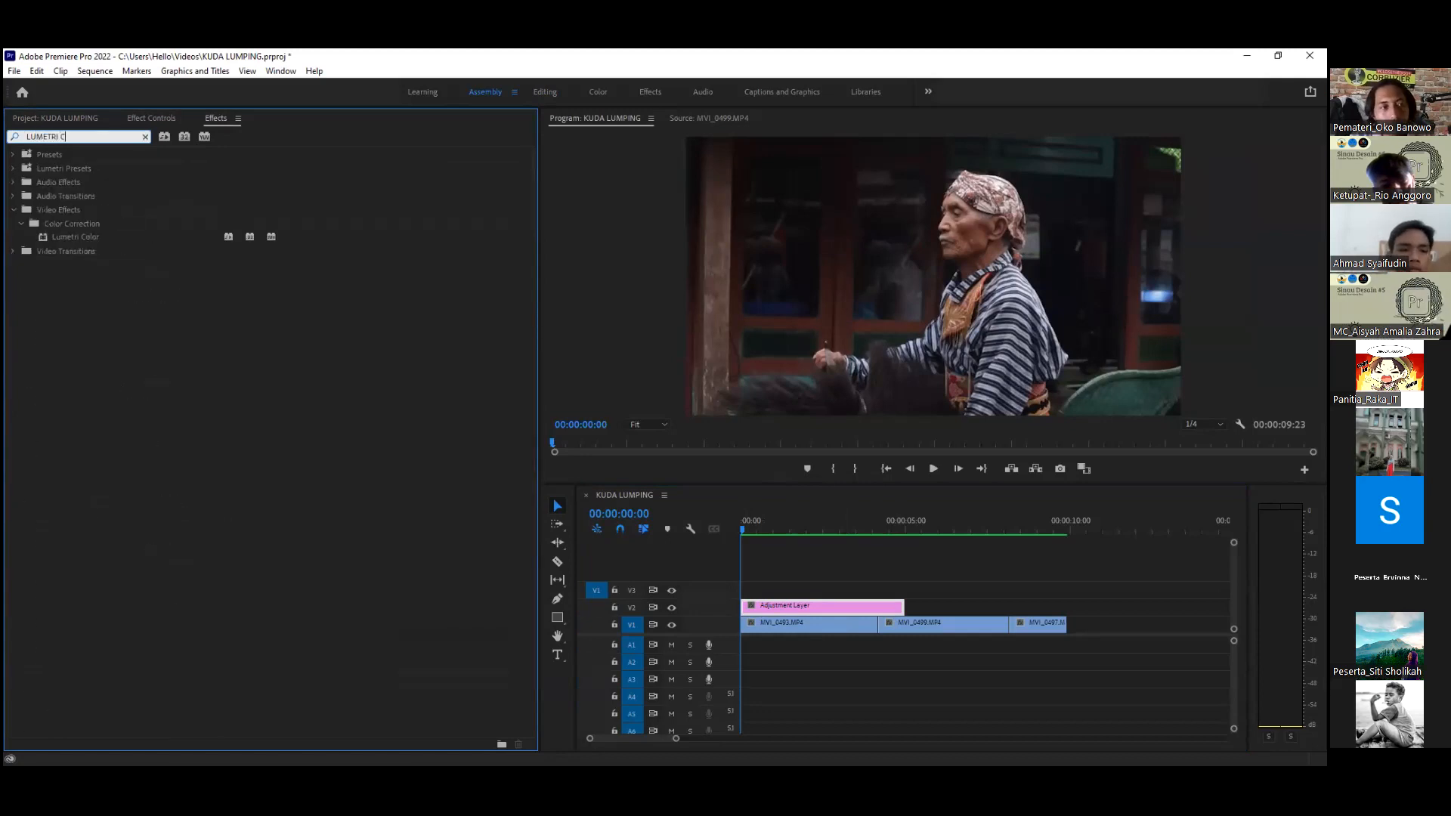
type("OLO")
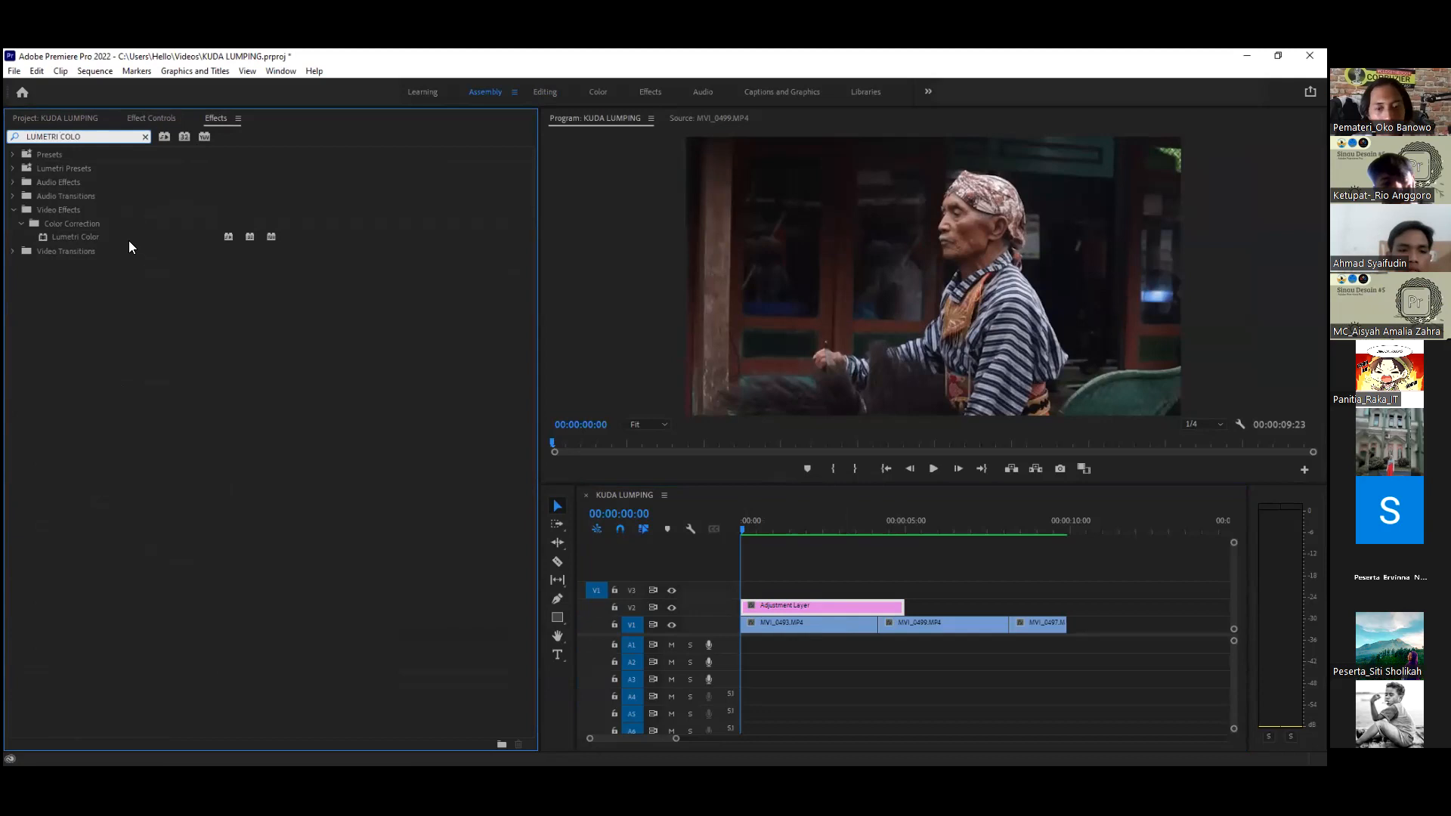
left_click(129, 237)
left_click_drag(129, 239, 865, 609)
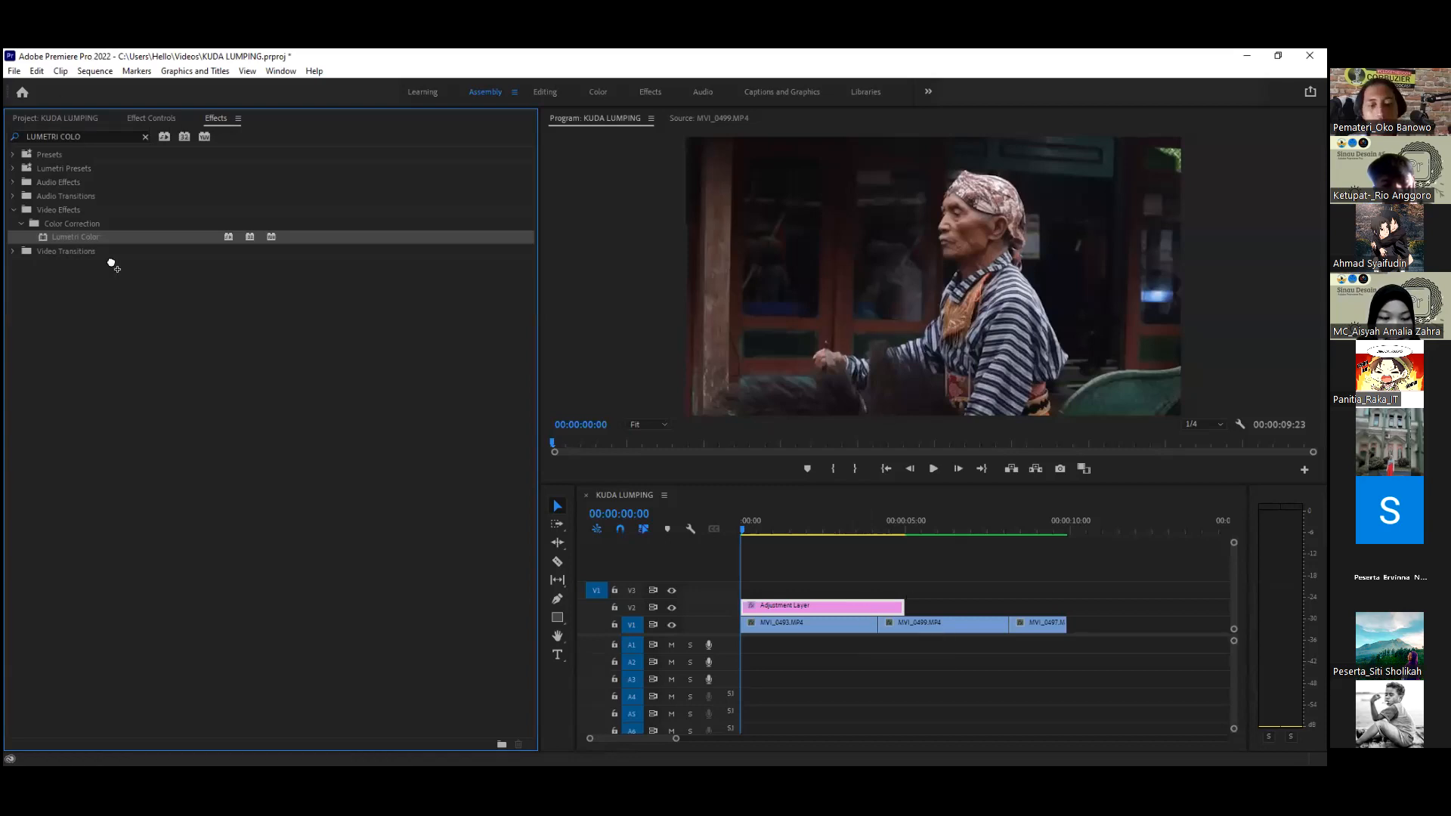
Step: Open the effect controls of the V2 adjustment layer with its Lumetri Color settings listed
left_click(69, 118)
double_click(864, 606)
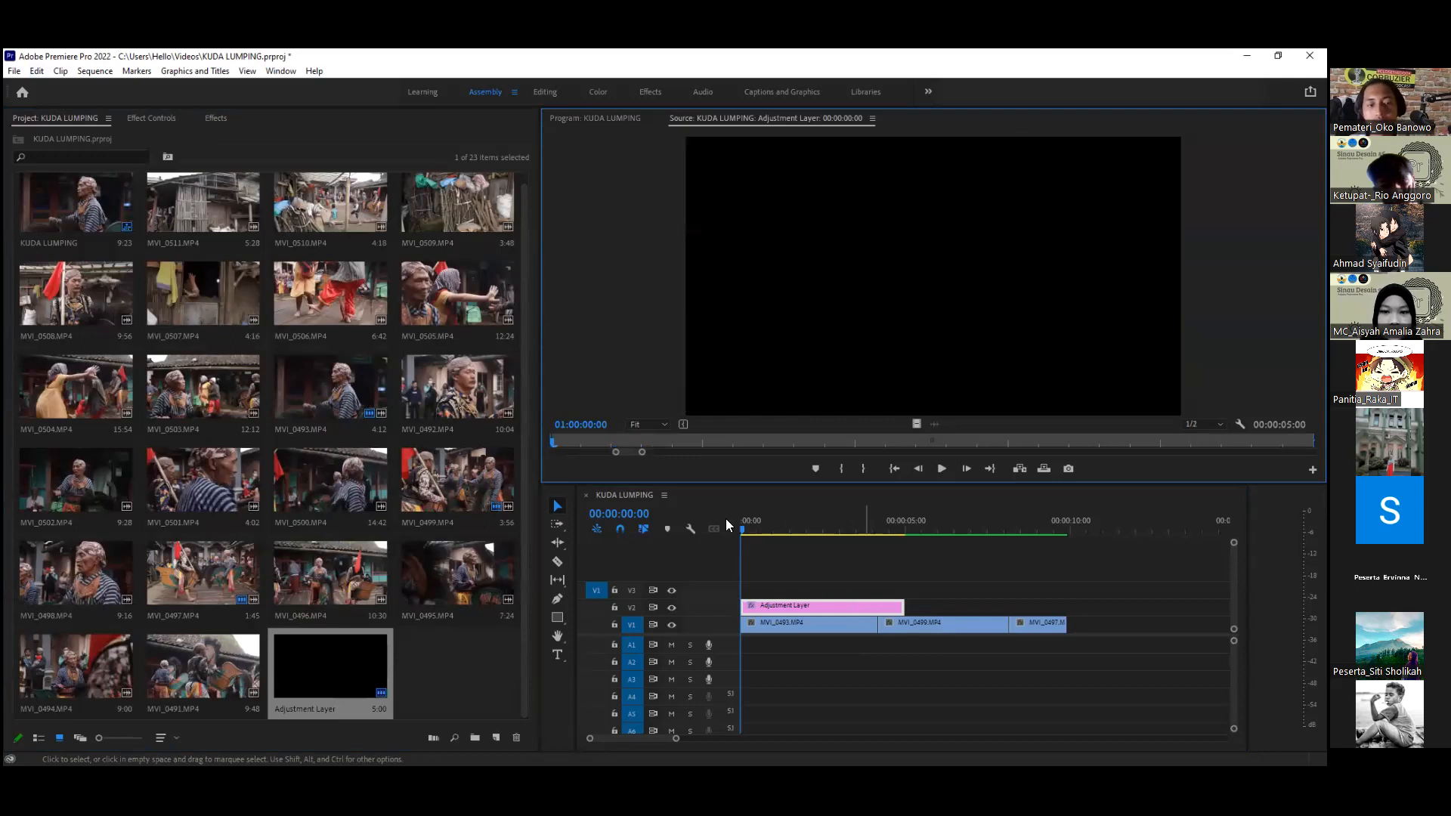
left_click(152, 119)
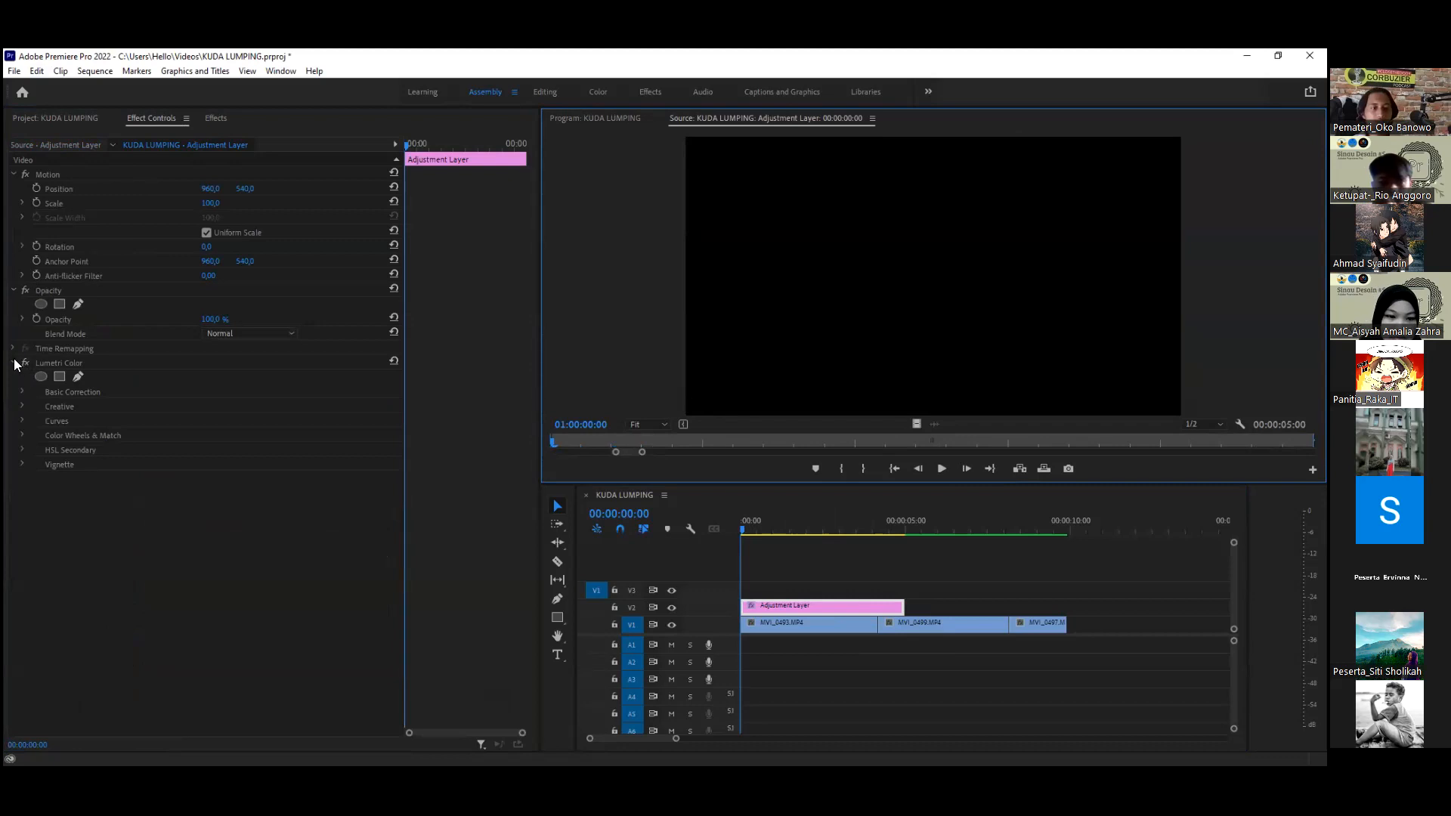
left_click(14, 364)
left_click(14, 363)
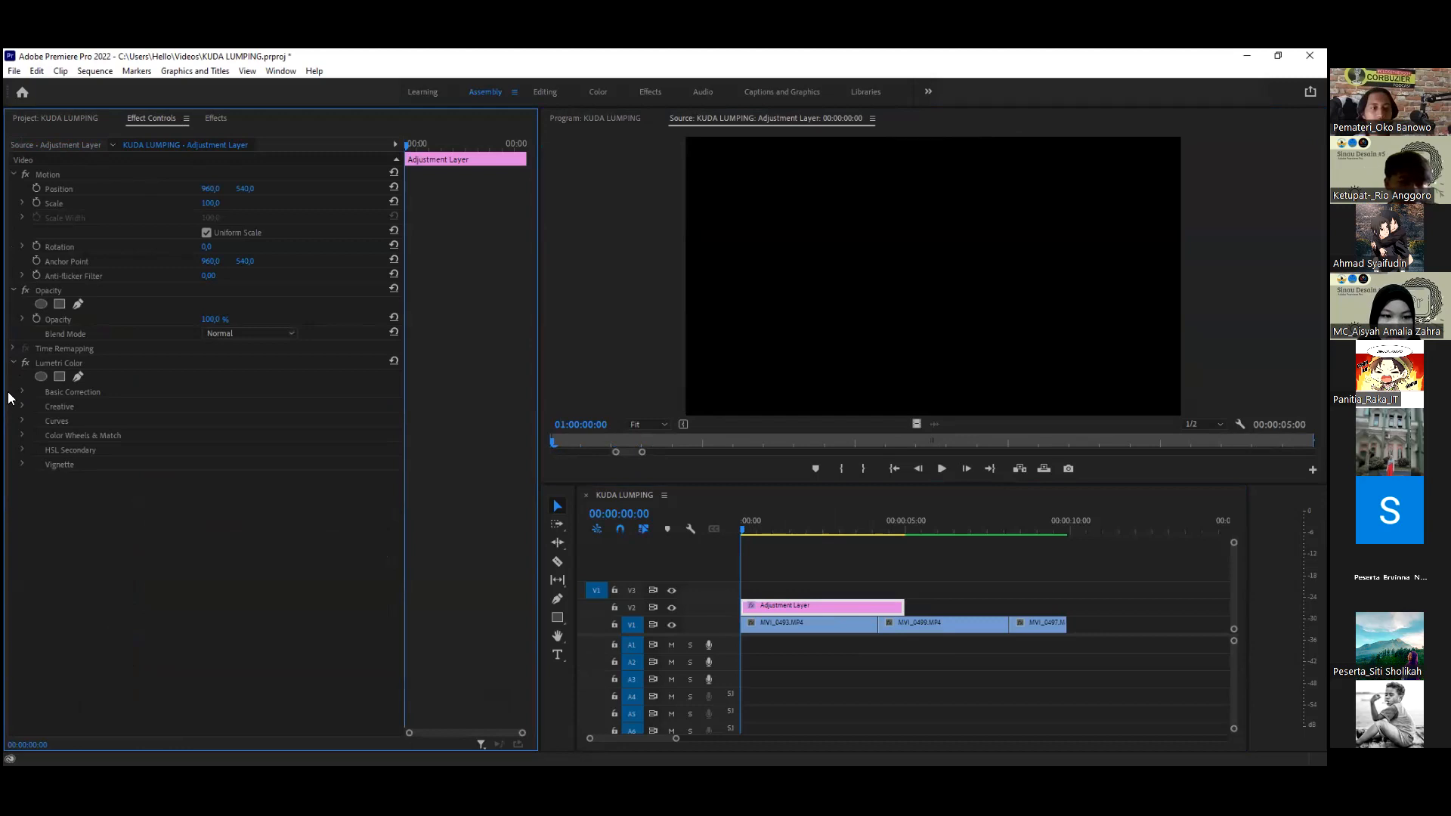
double_click(21, 392)
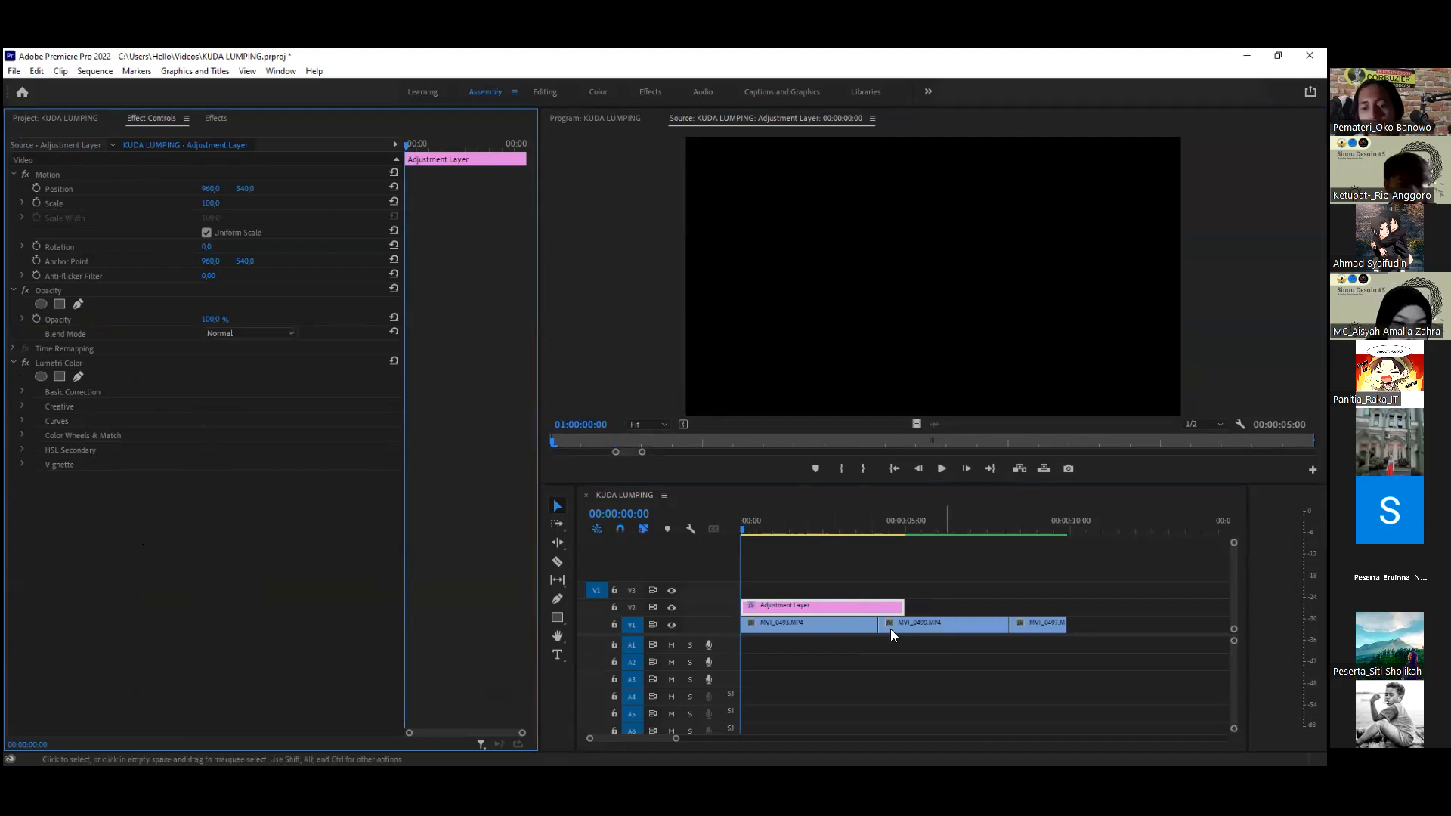
Step: Extend the adjustment layer to the end of the last clip and preview the sequence at 00:00:02:11
left_click_drag(904, 606, 1065, 604)
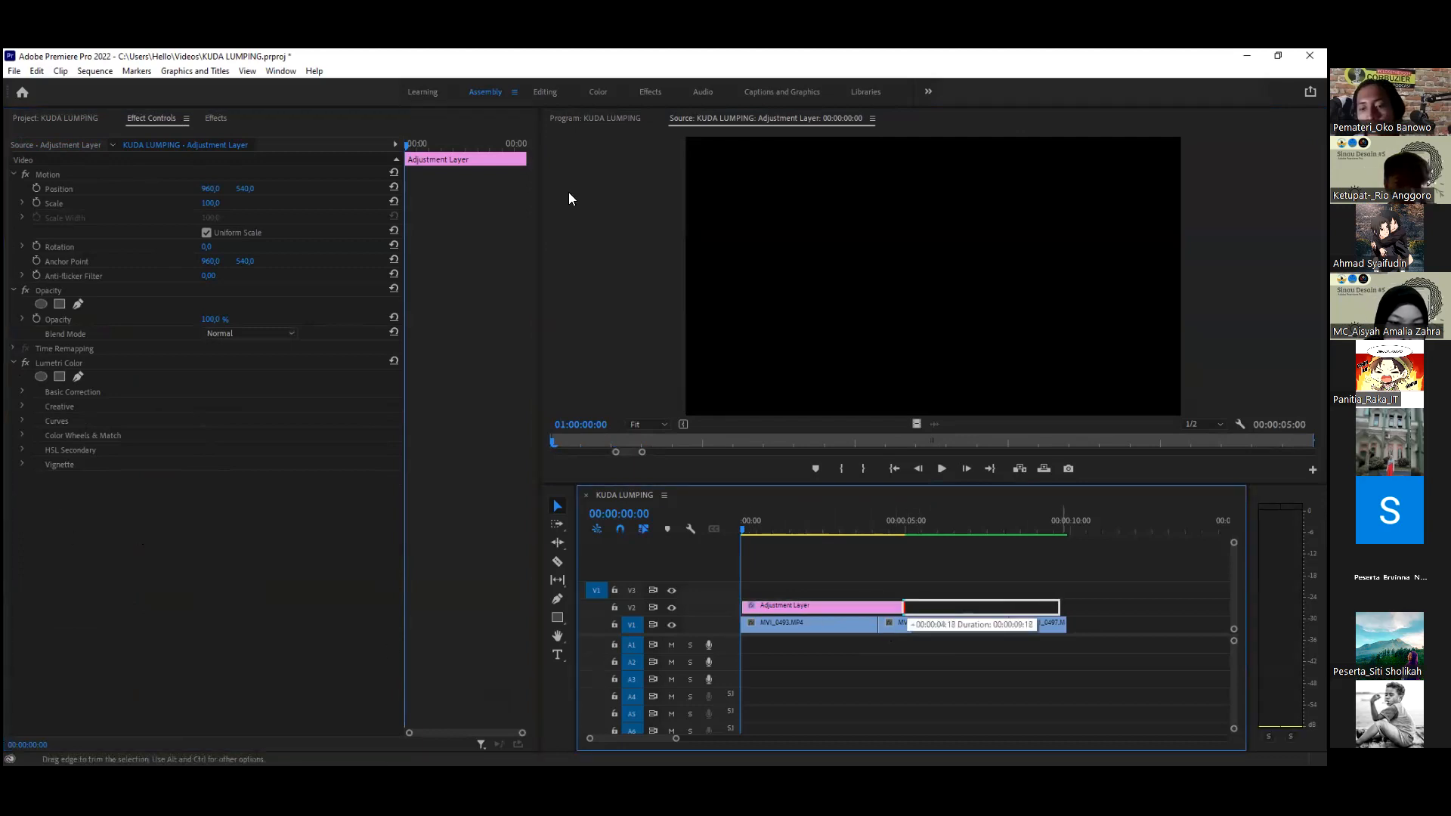
left_click(596, 118)
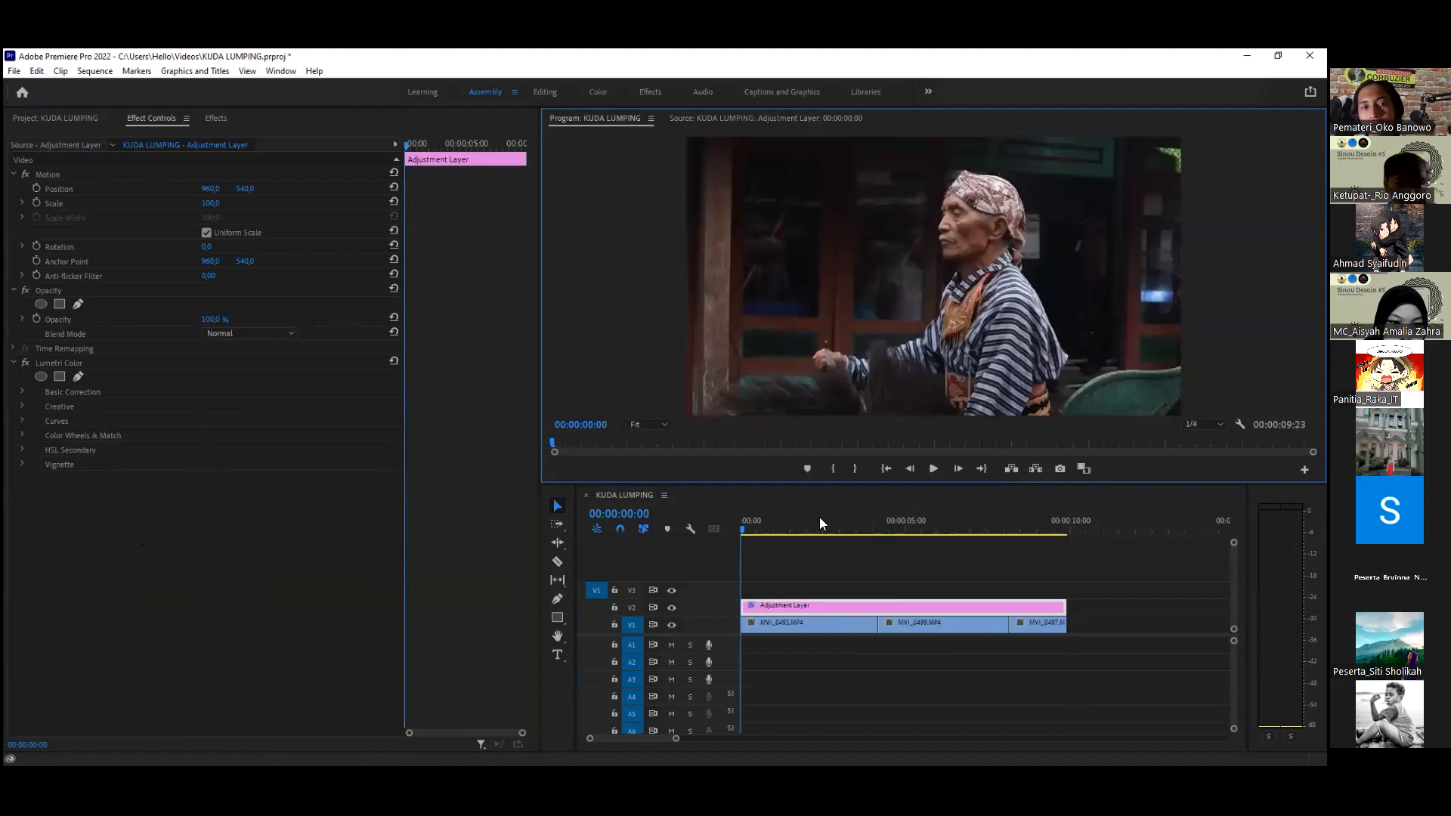
left_click(820, 520)
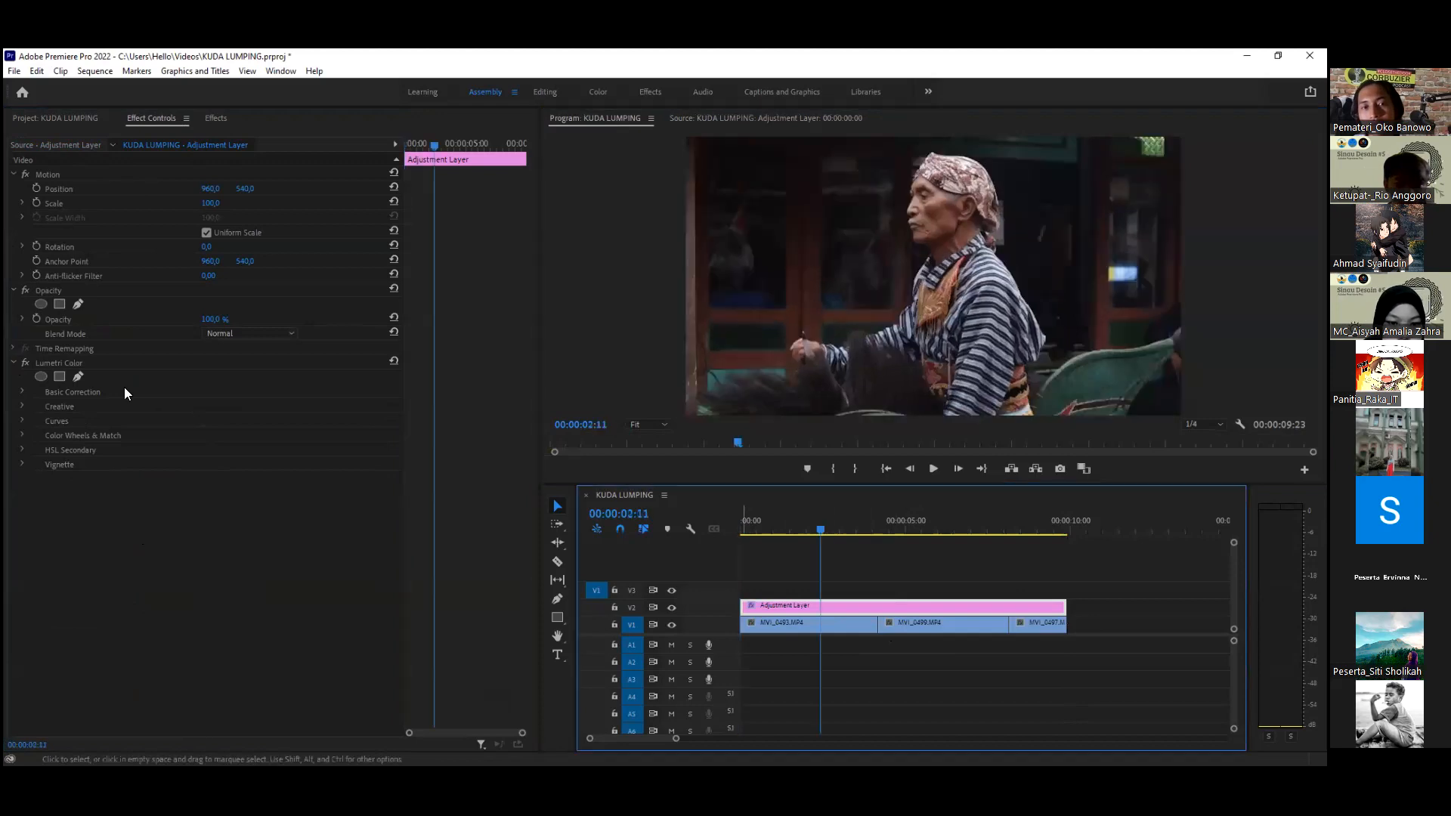
Step: Add three points to the Lumetri white RGB curve, lower its white endpoint, and move the upper point slightly up along the curve
left_click(24, 419)
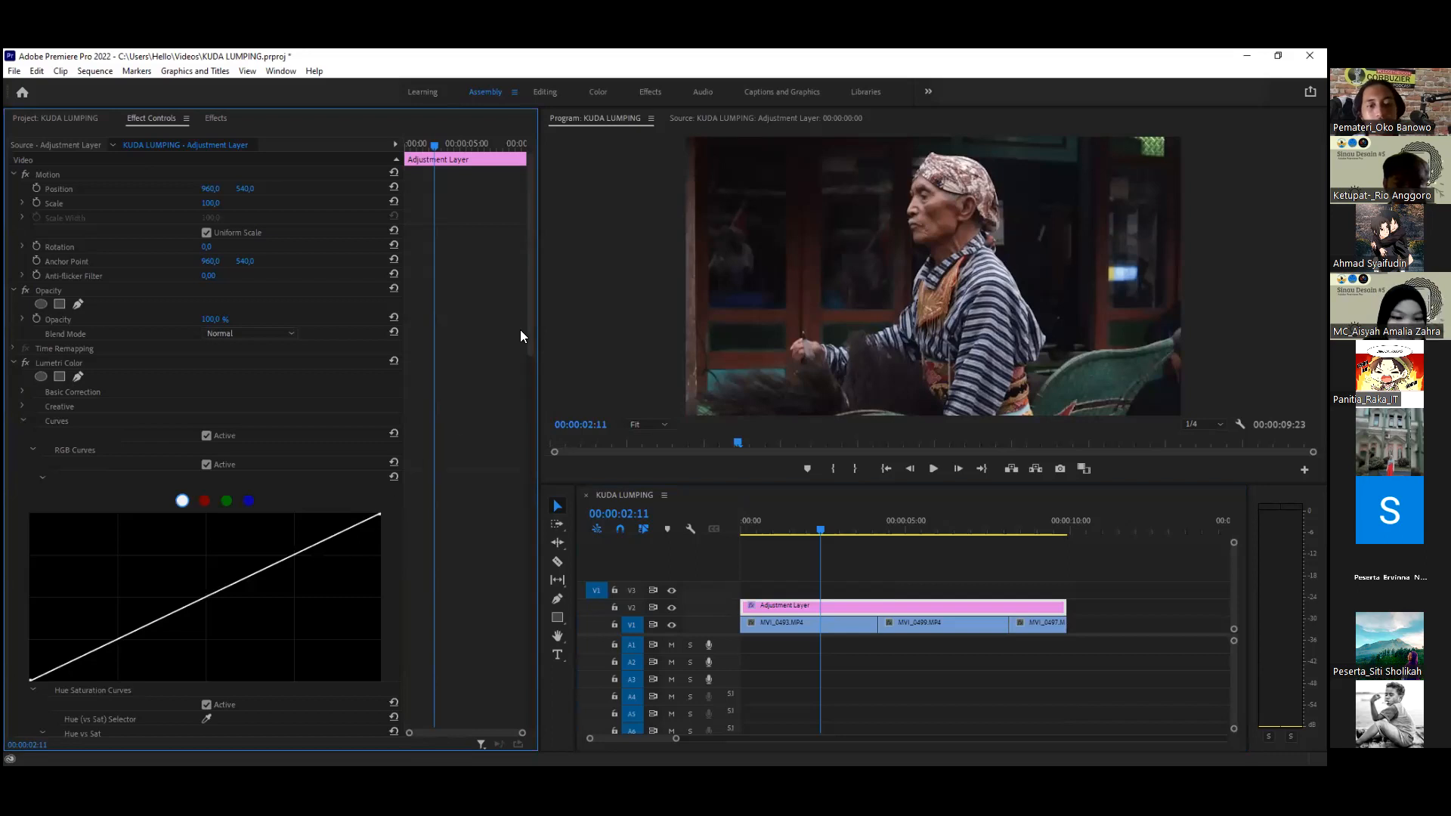
scroll(353, 333, "down", 5)
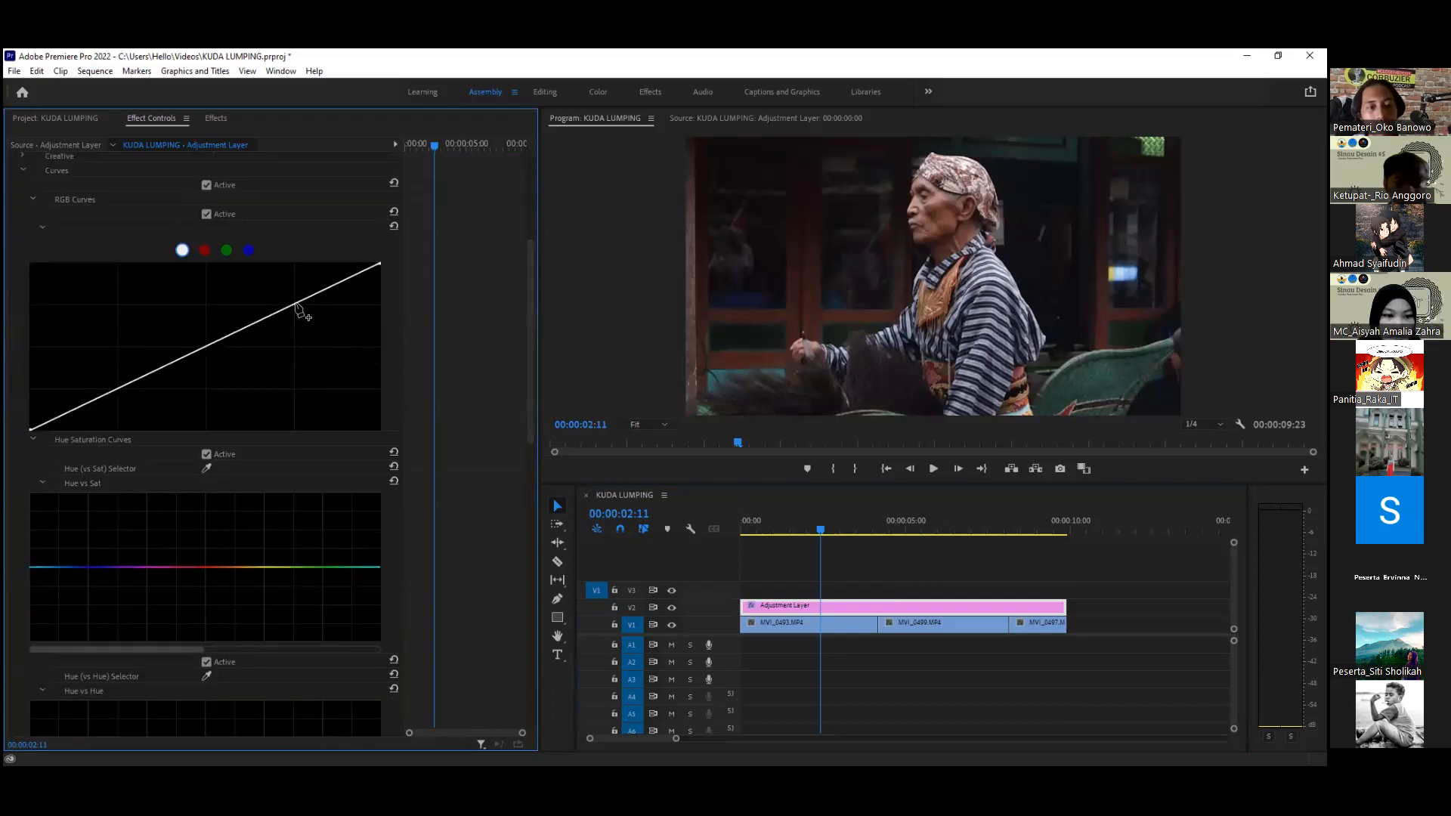
left_click(296, 305)
left_click(208, 346)
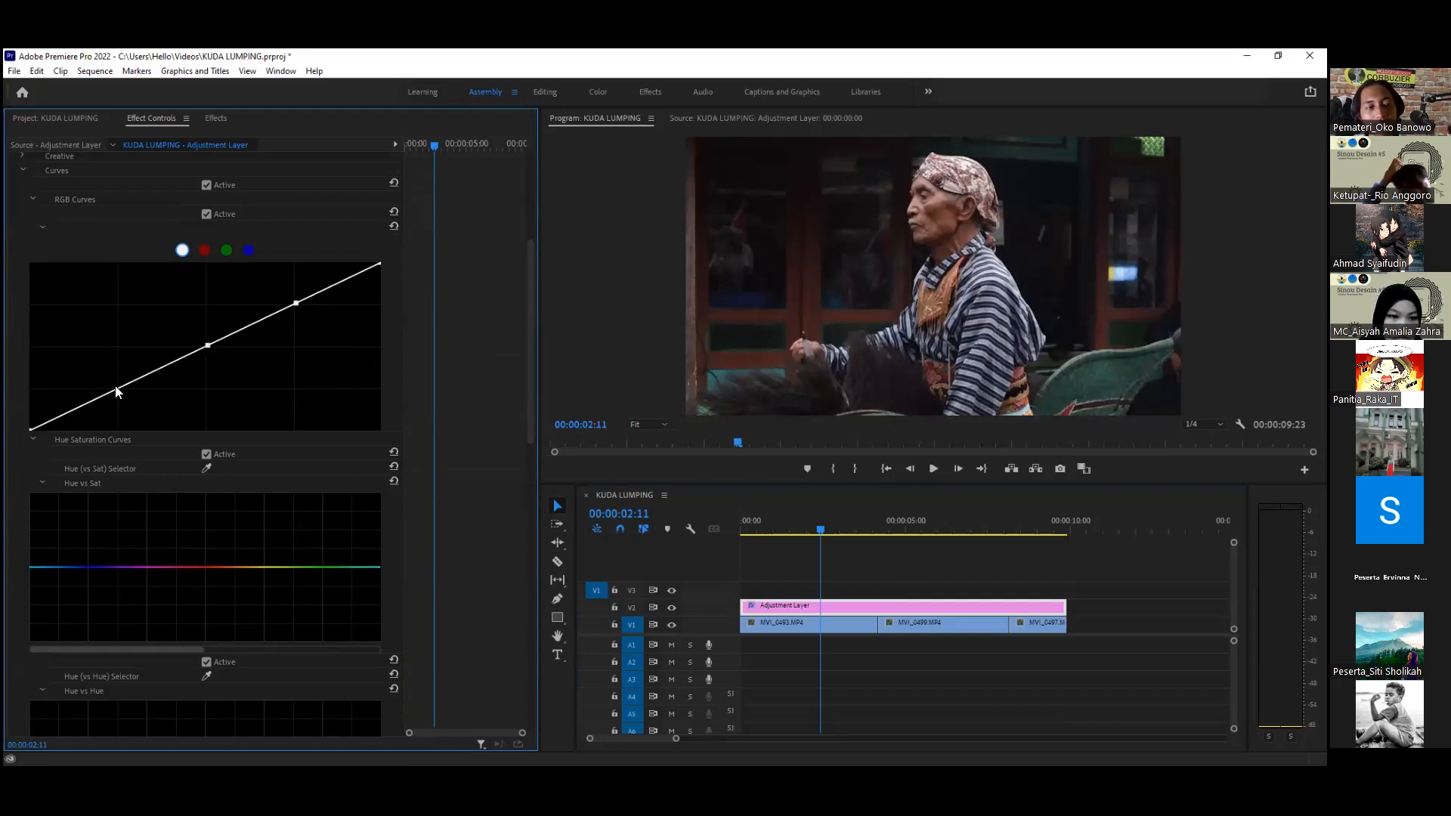
left_click(120, 389)
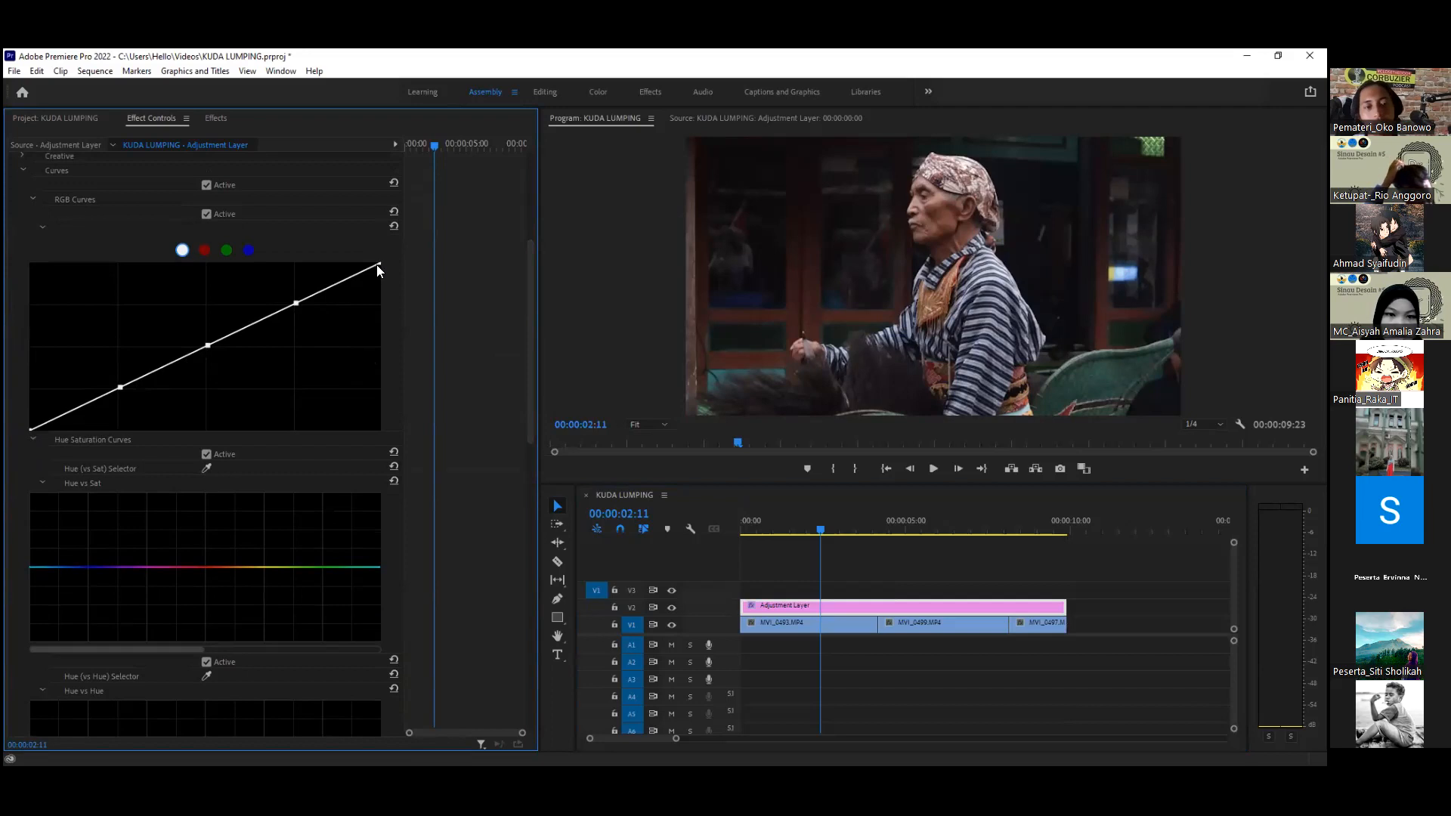
left_click_drag(380, 264, 390, 285)
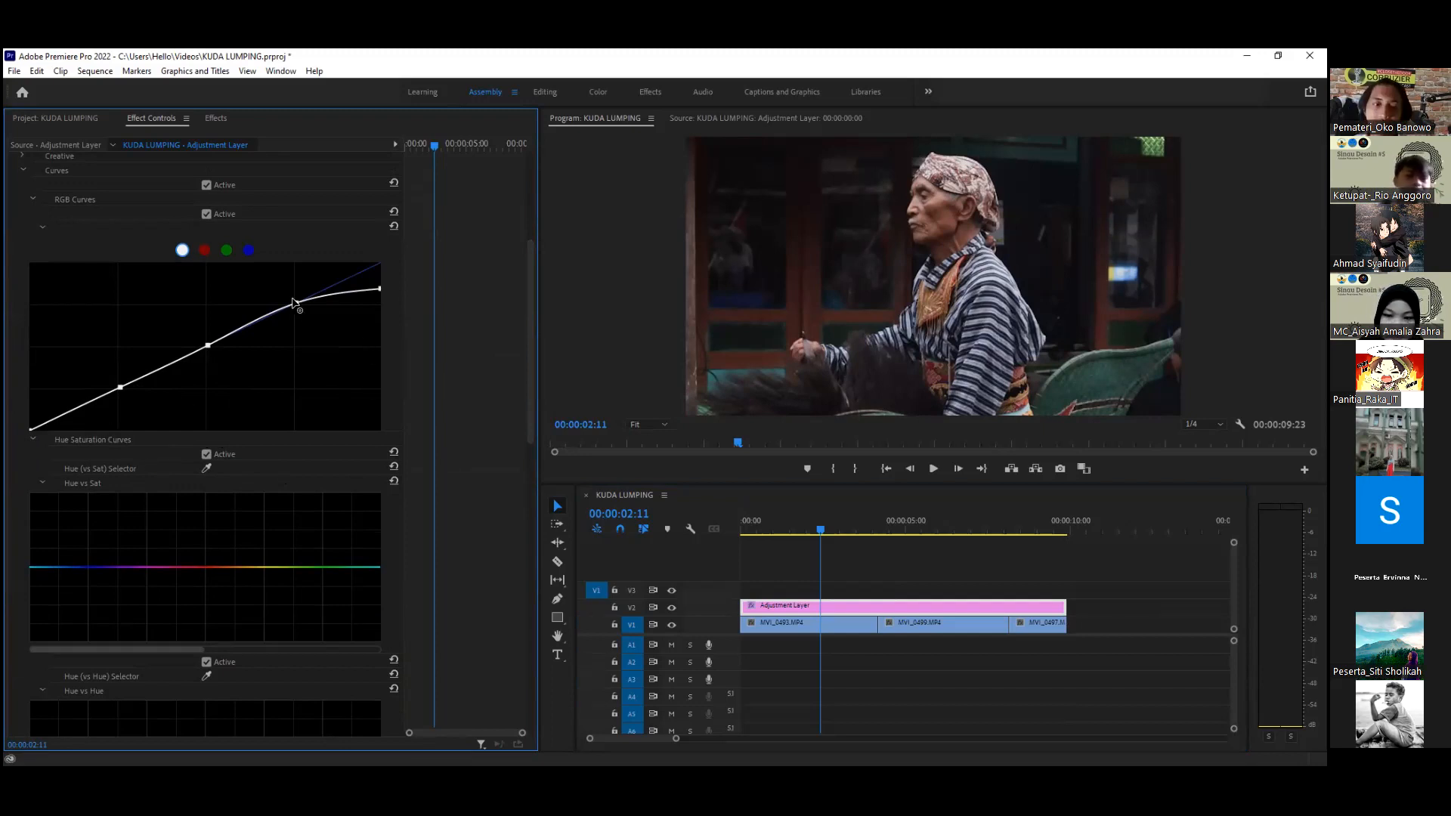
left_click_drag(293, 304, 315, 295)
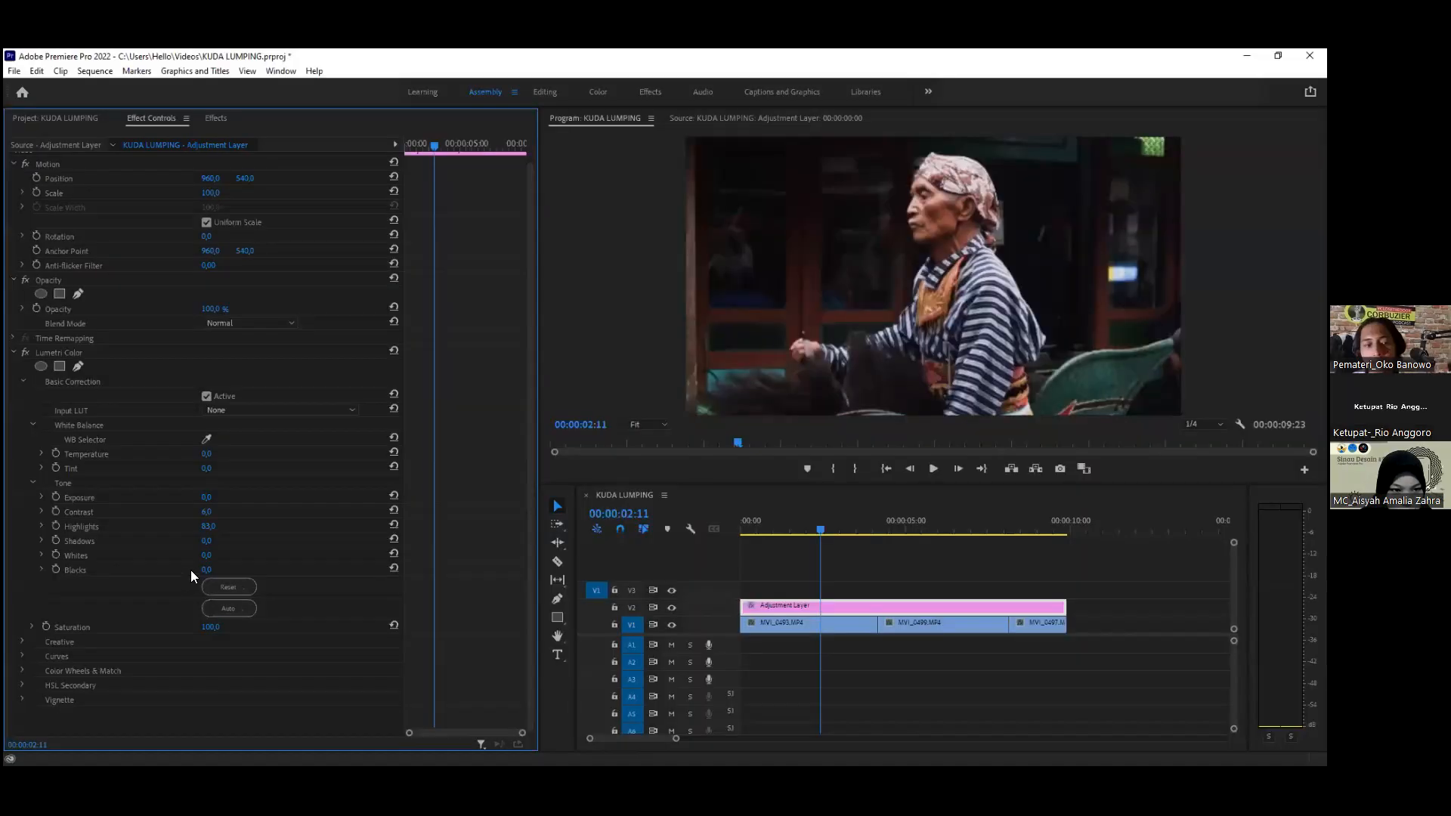
Step: In Basic Correction, set Highlights to 115, Shadows to 11, Whites to -38 and Blacks to -3
left_click_drag(210, 526, 206, 564)
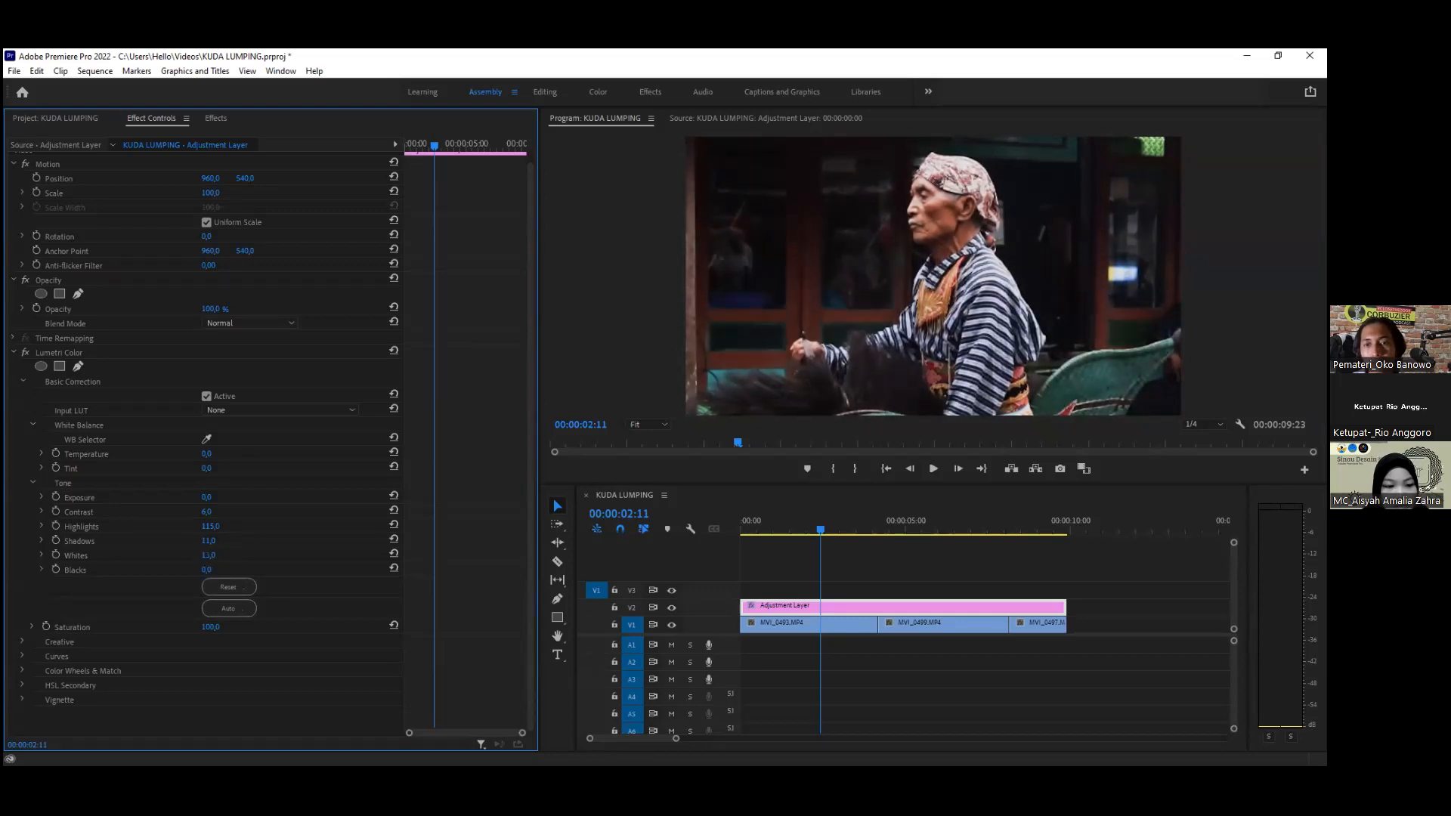
mouse_move(209, 556)
left_mouse_down()
mouse_move(174, 557)
mouse_move(217, 570)
left_mouse_up()
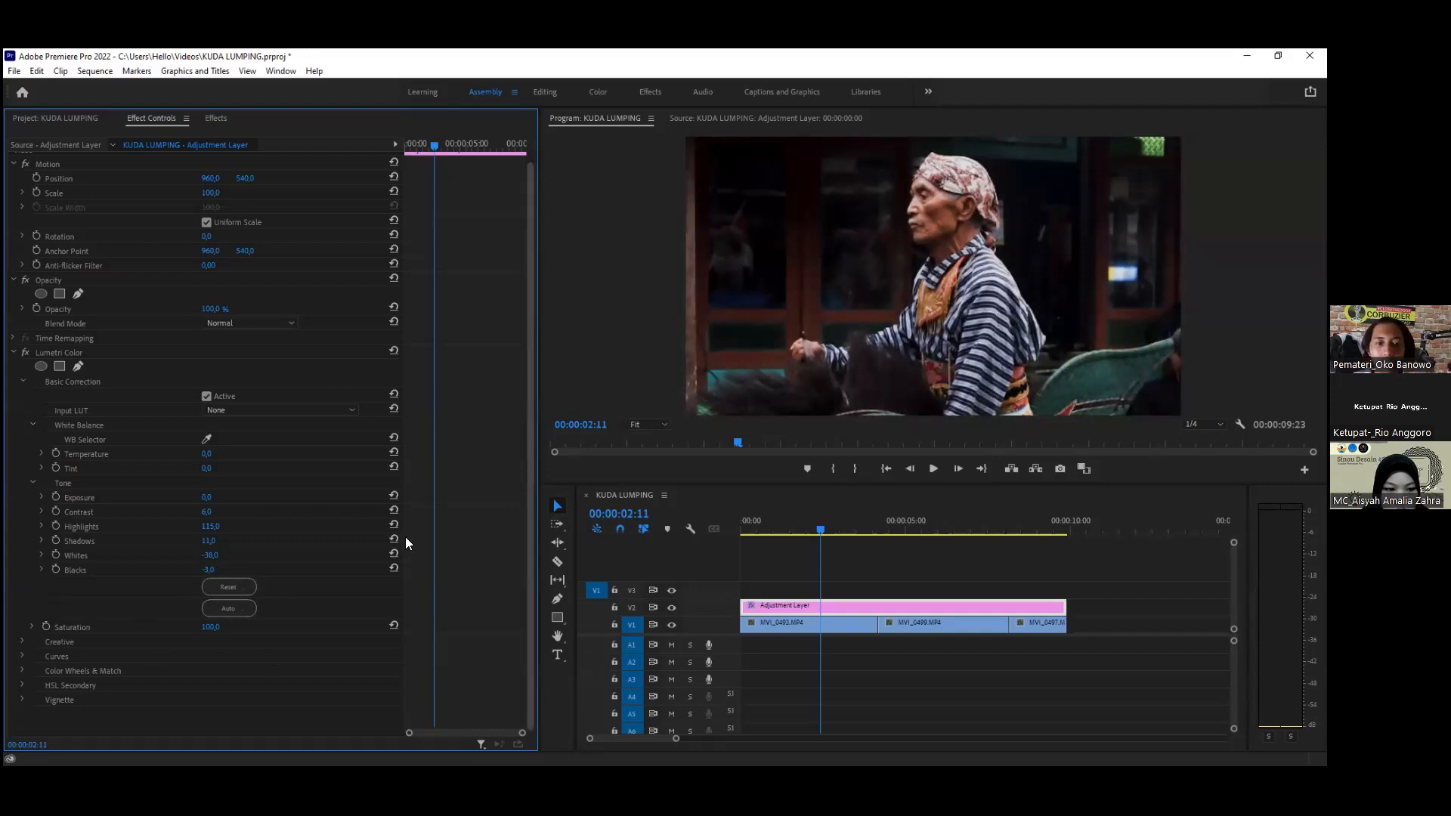
left_click(23, 380)
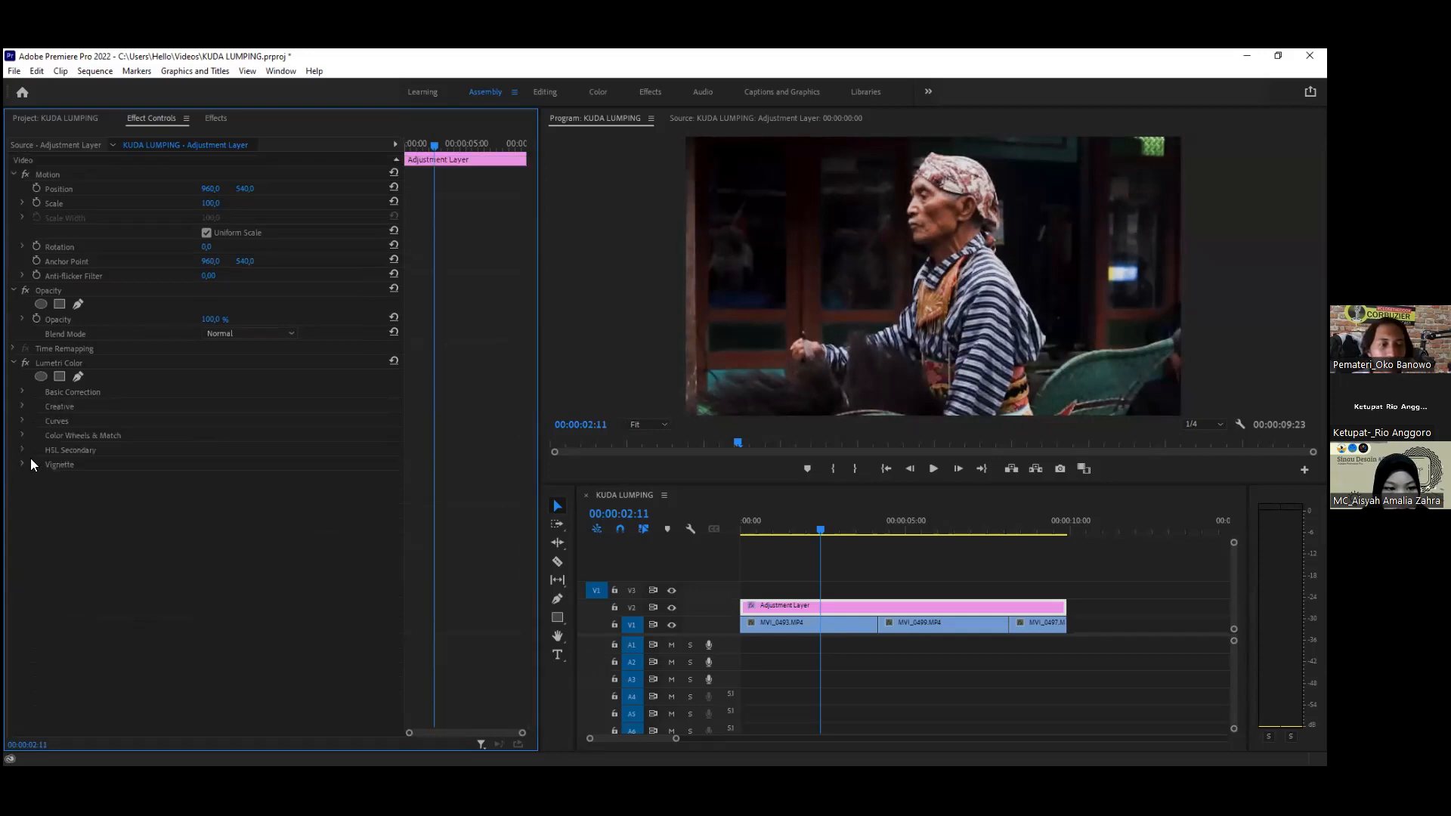
Step: Set the Basic Correction Saturation to 107 and collapse that section
left_click(24, 390)
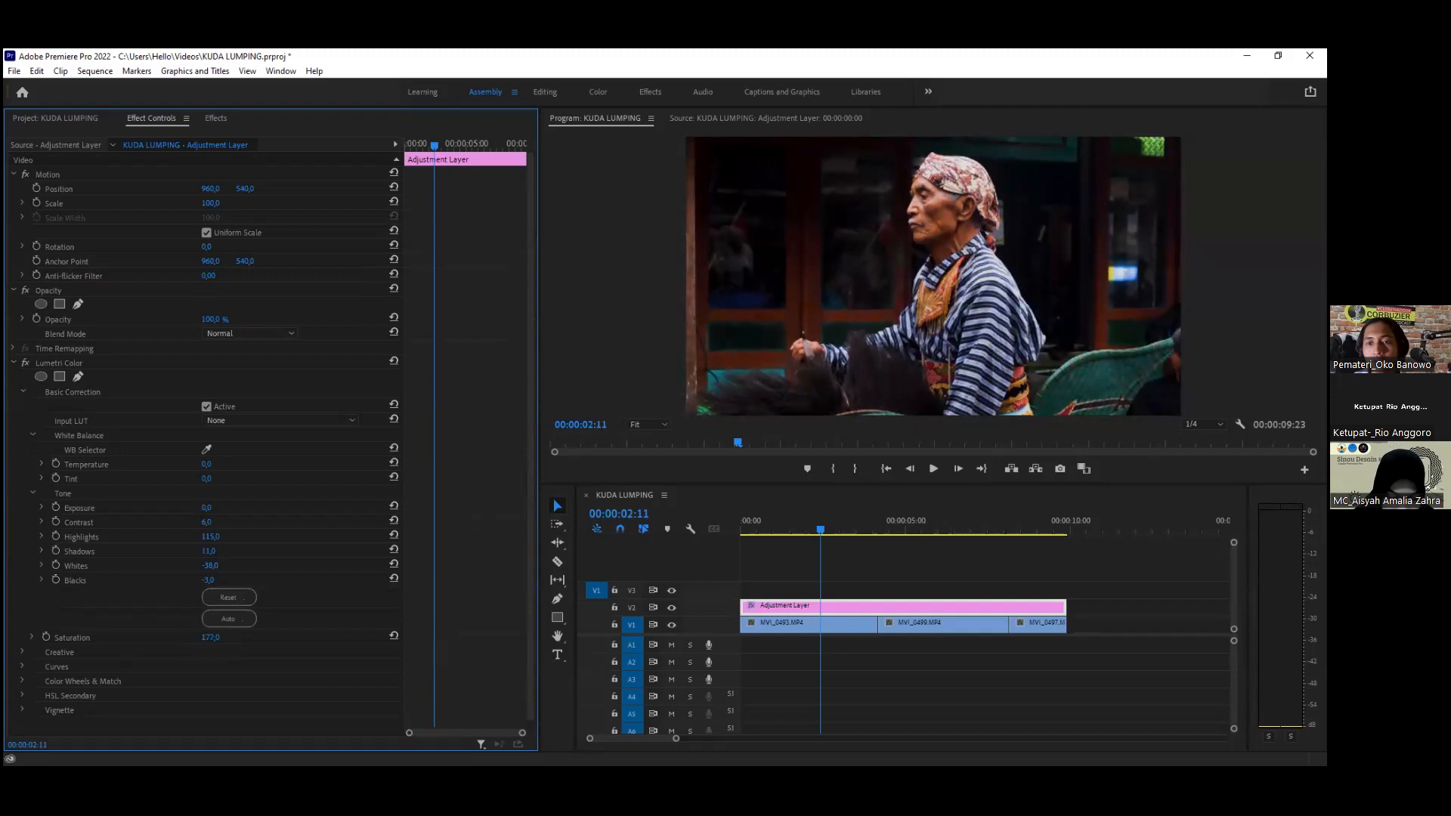
left_click_drag(210, 638, 175, 637)
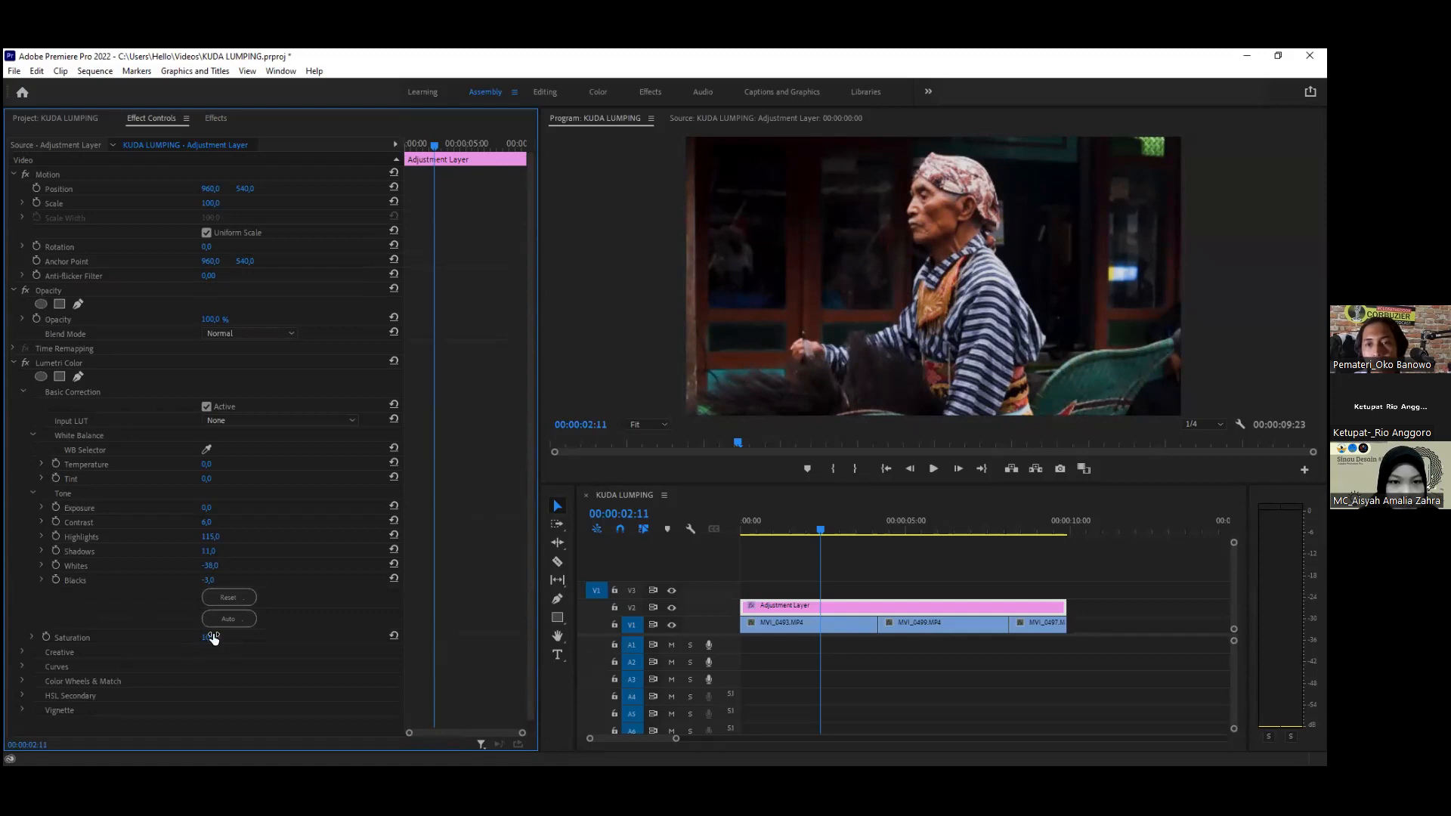
scroll(19, 438, "down", 1)
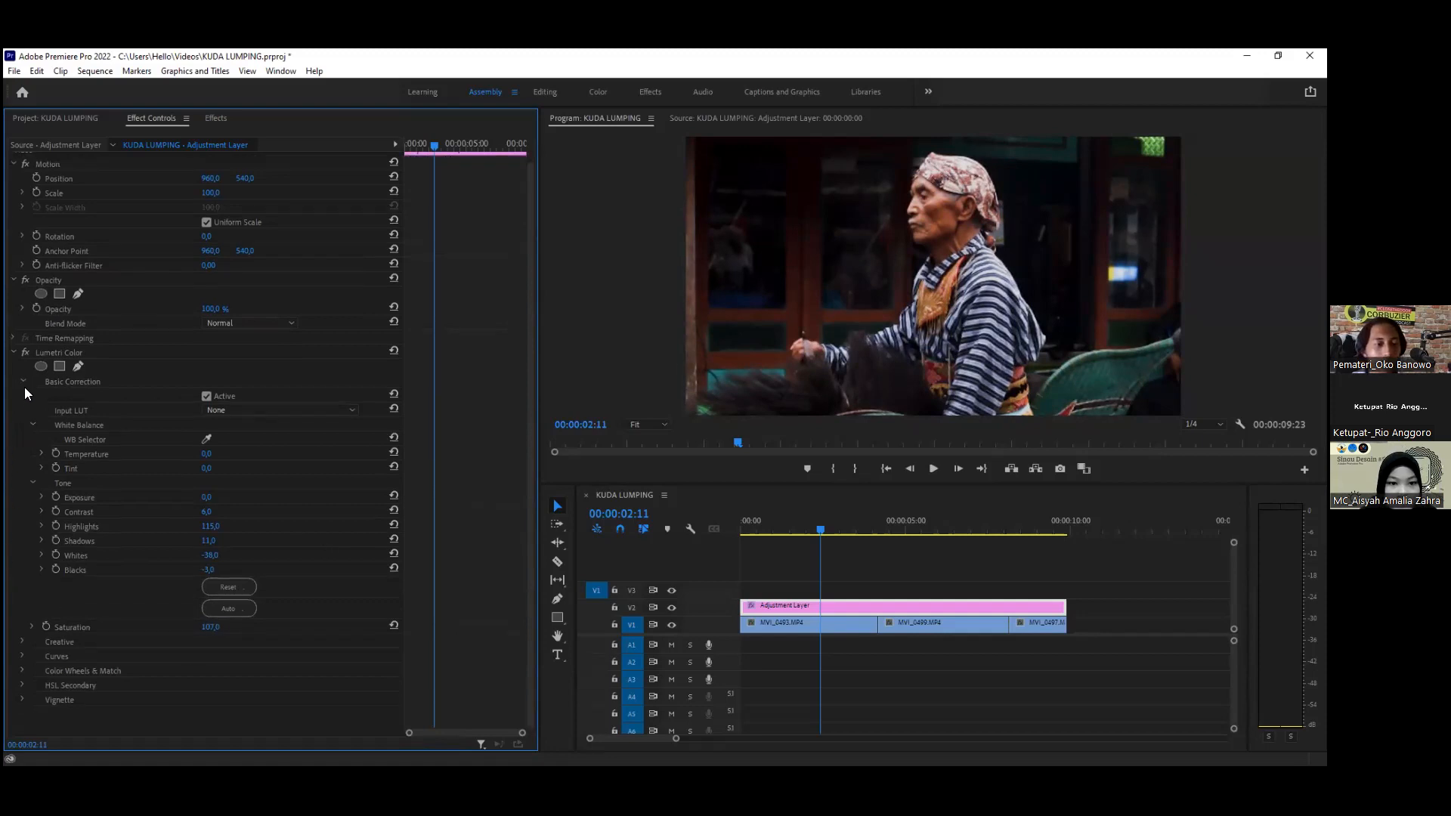
left_click(20, 379)
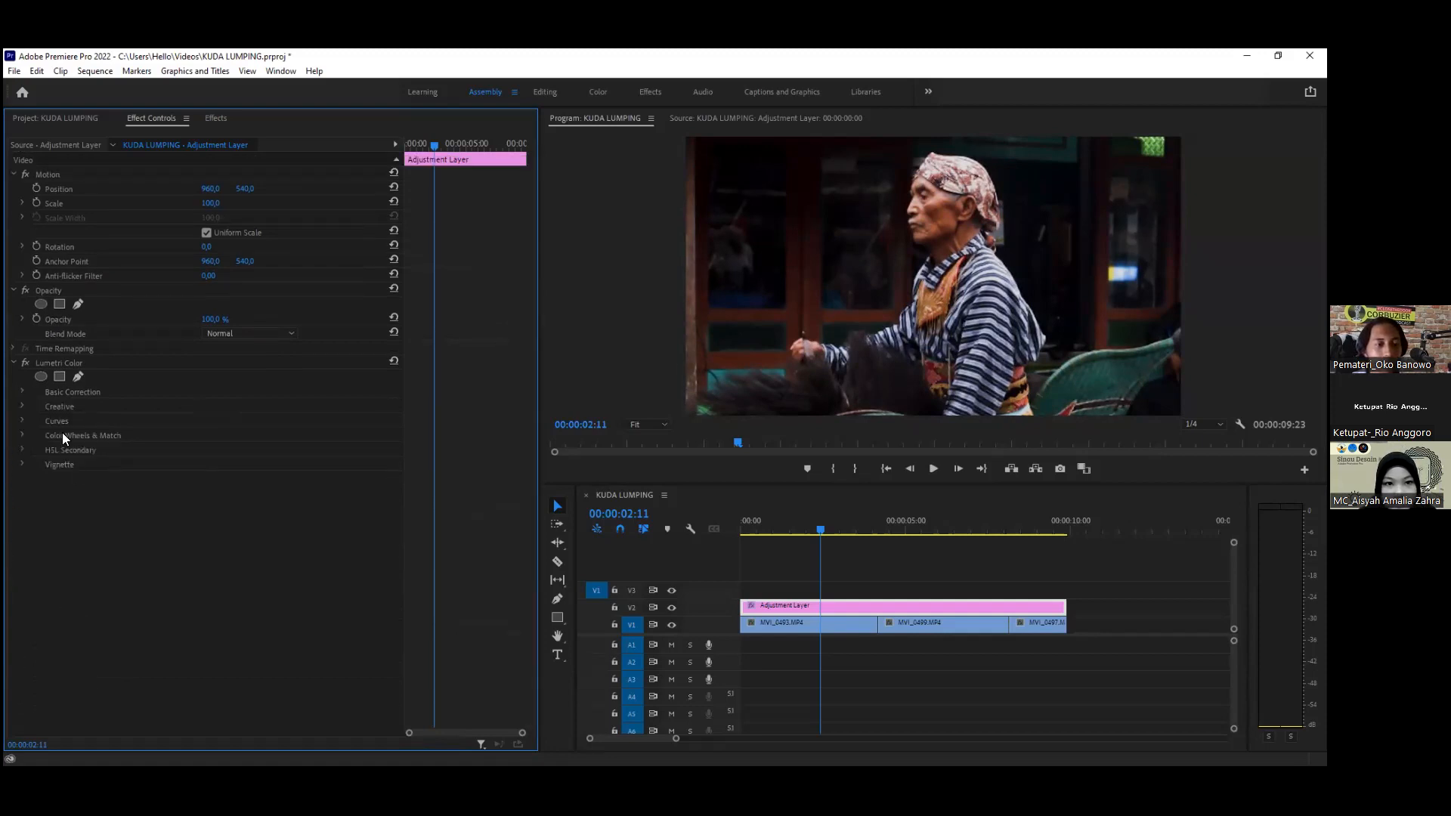
Step: With the Lumetri color wheels, shift the highlights slightly toward blue, the midtones slightly toward green and the shadows slightly toward cyan
left_click(22, 435)
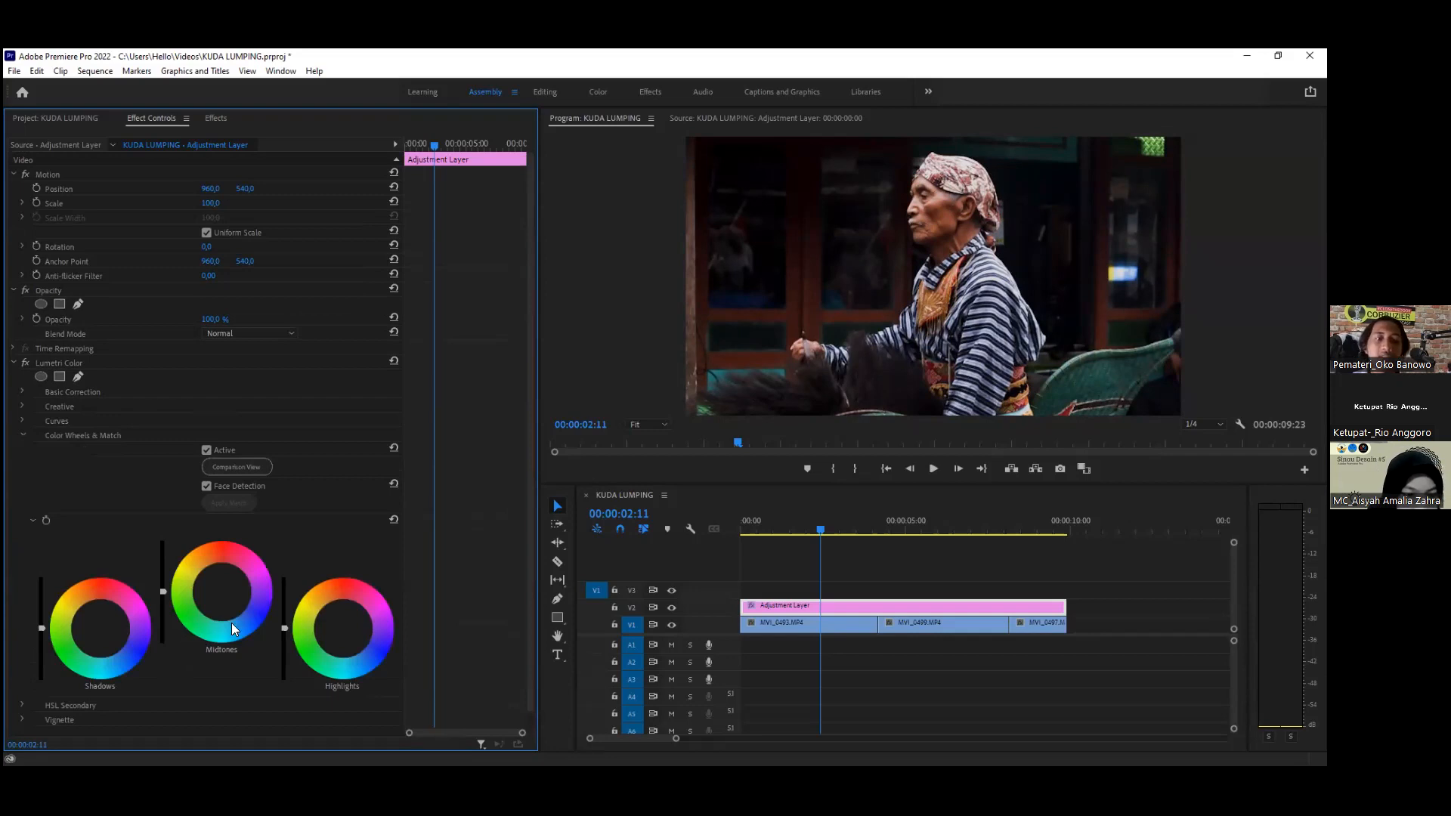
scroll(227, 611, "down", 1)
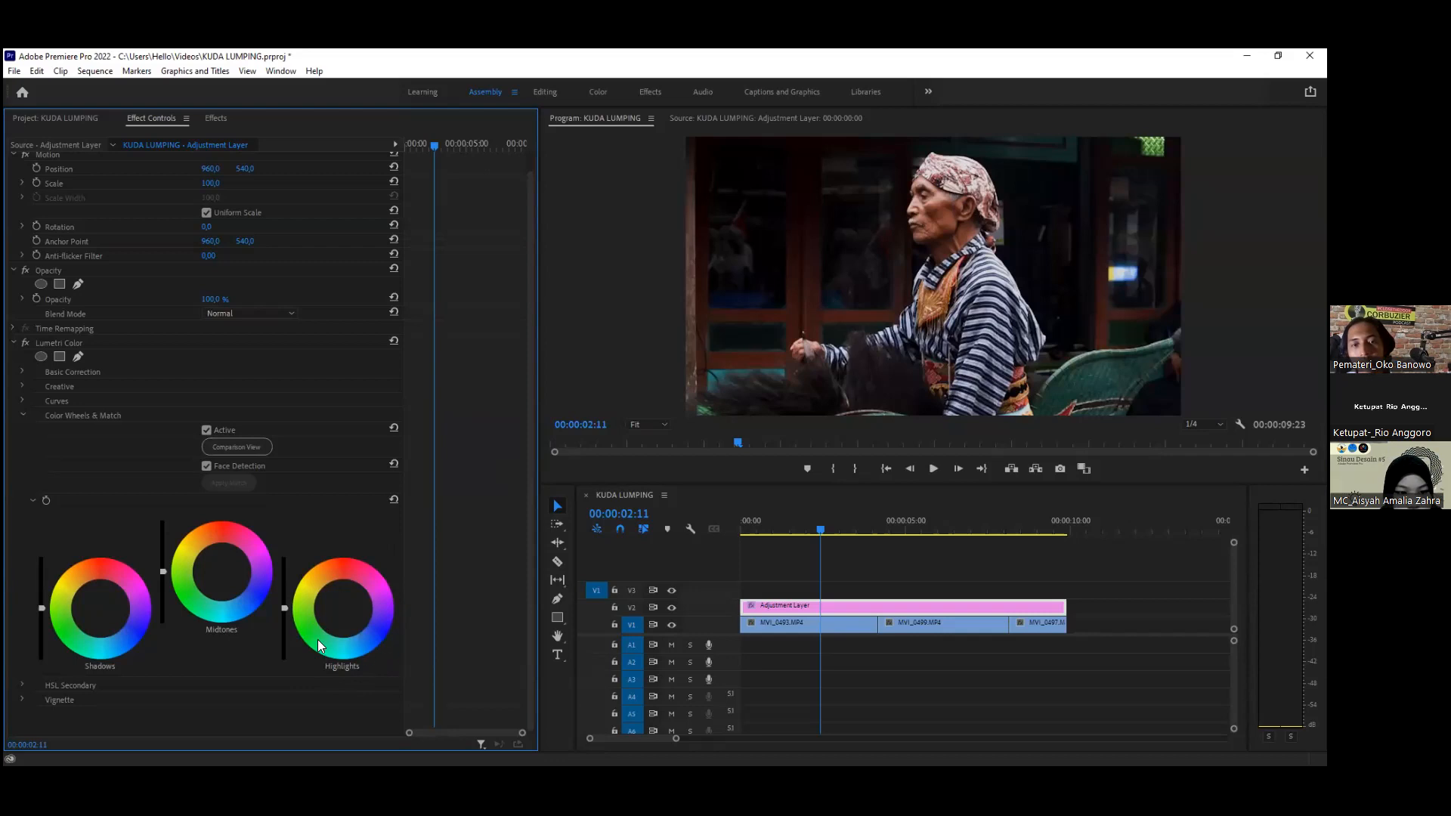
left_click_drag(343, 608, 320, 608)
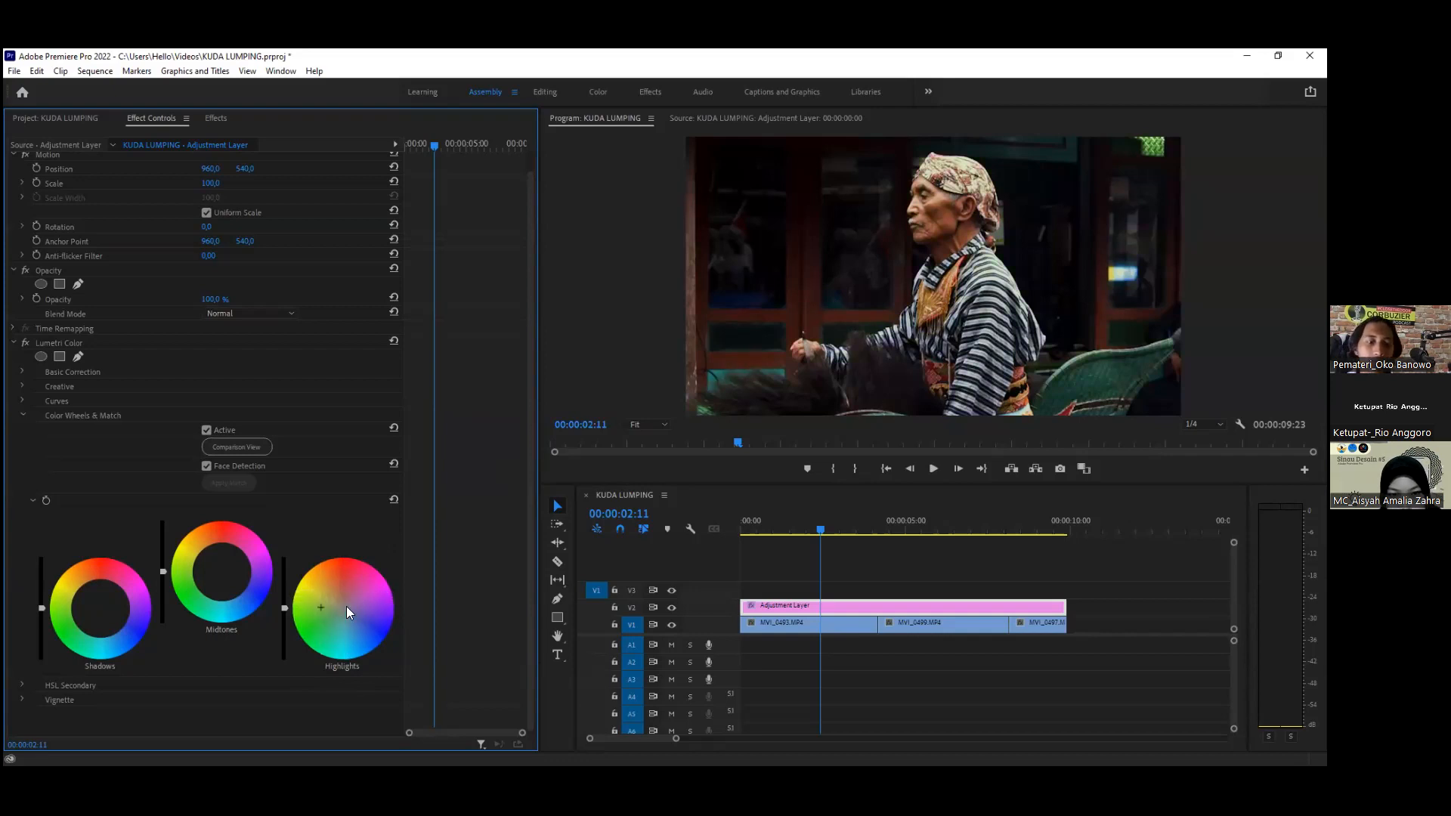
left_click_drag(346, 611, 346, 616)
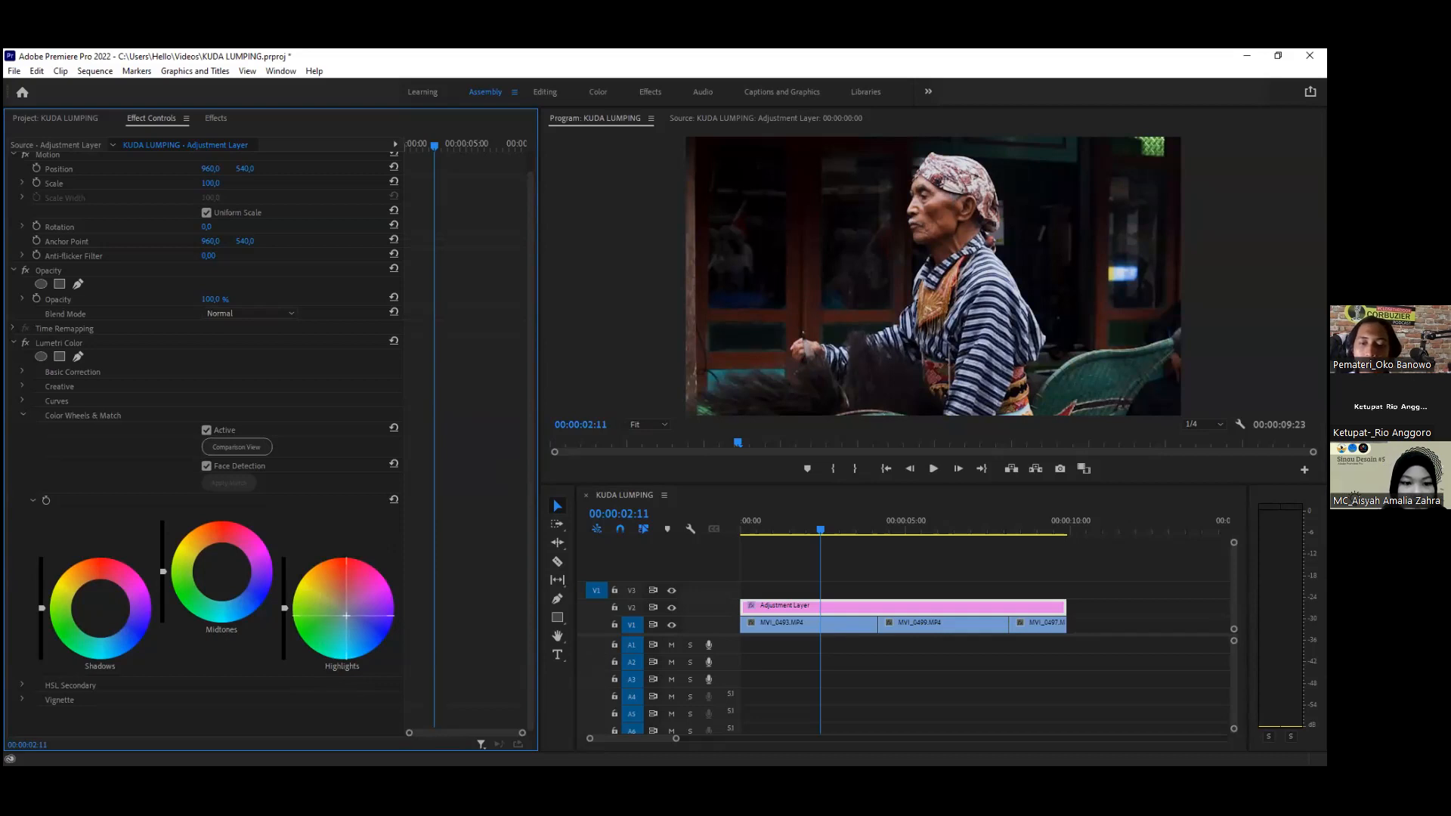
left_click_drag(347, 615, 347, 615)
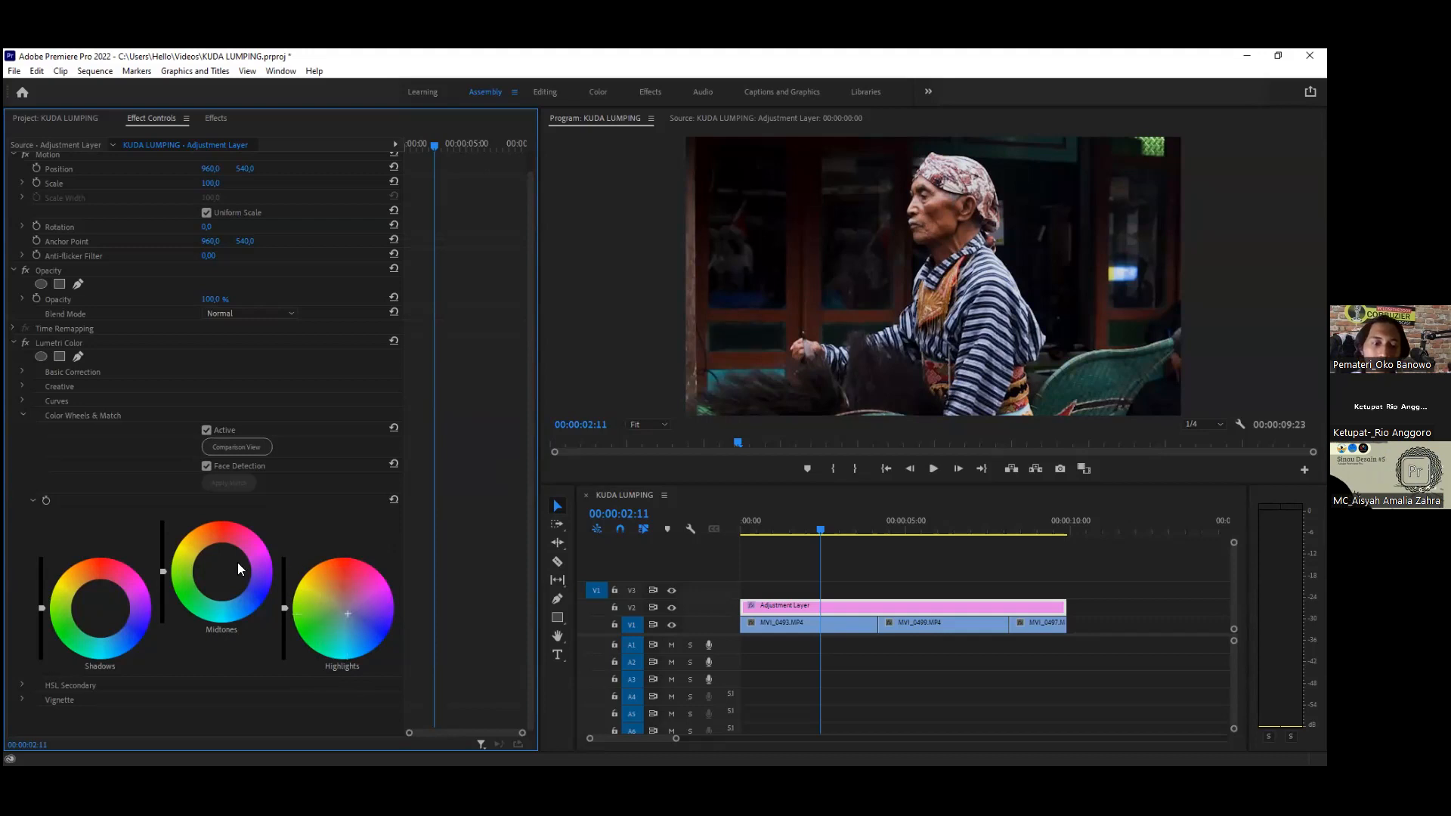
left_click_drag(222, 571, 217, 572)
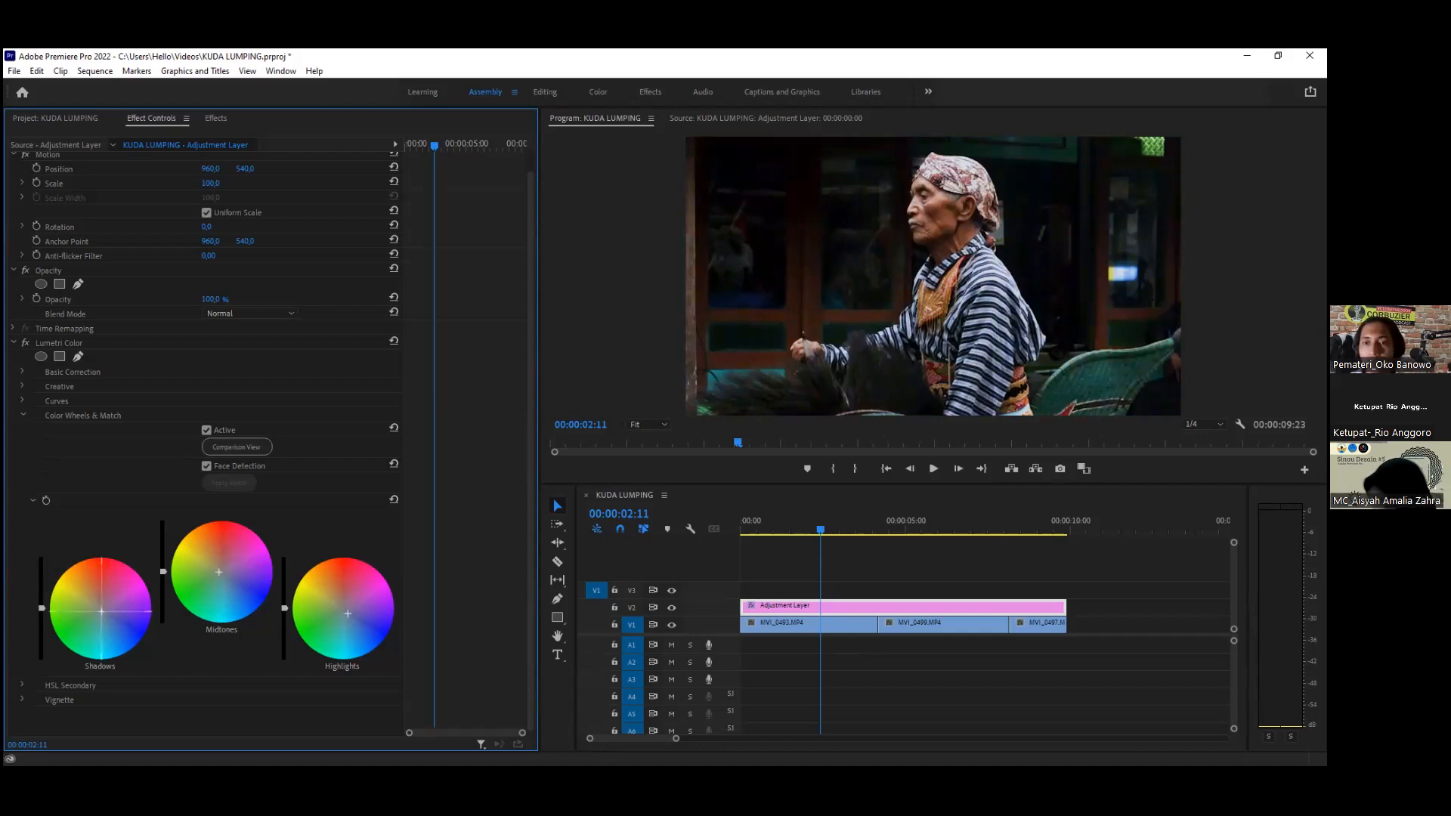
Step: Compare the footage with and without the grade by toggling the visibility of track V2, leaving the track visible
left_click(670, 609)
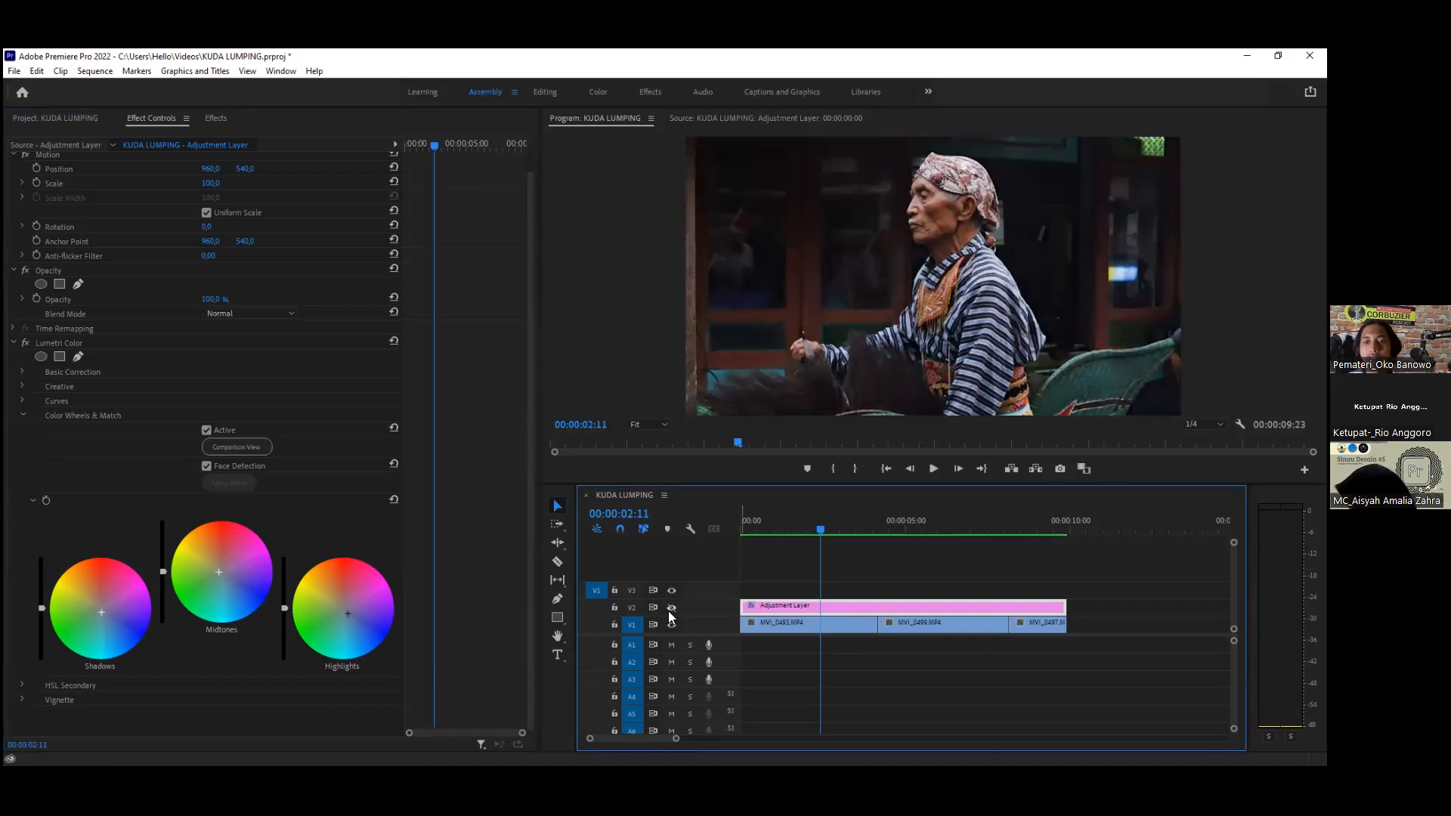
left_click(668, 611)
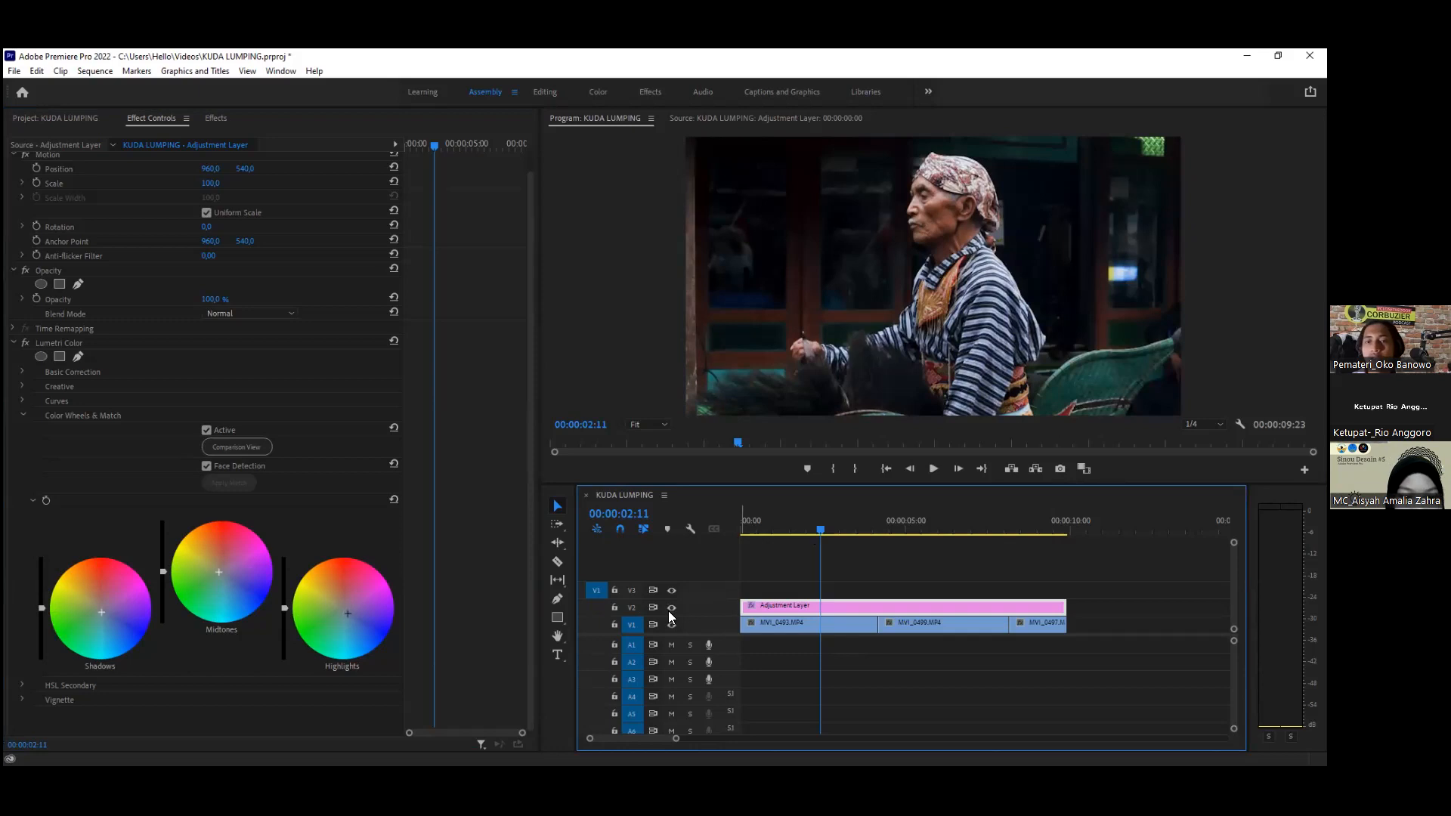
left_click(669, 611)
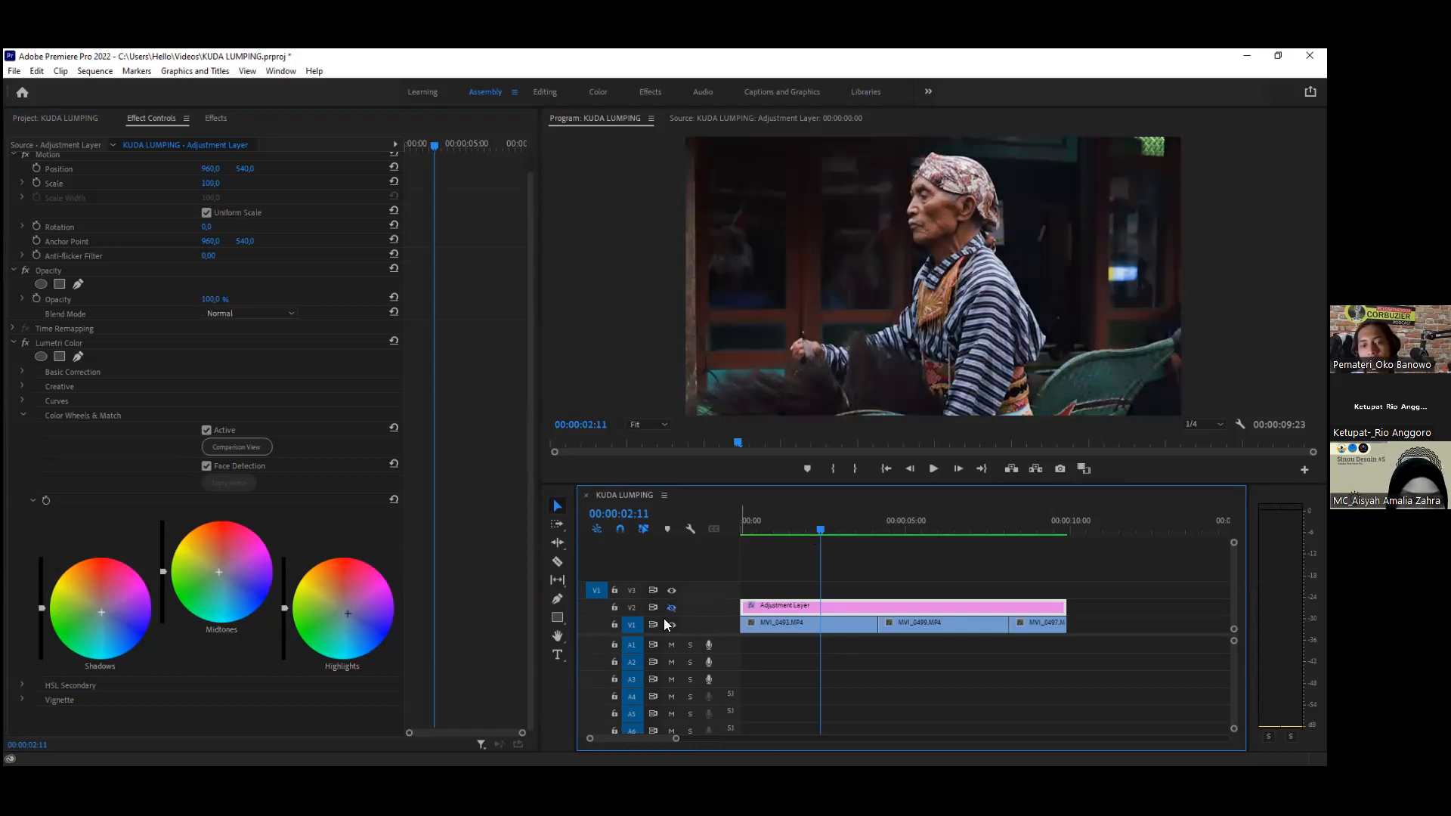
left_click(668, 608)
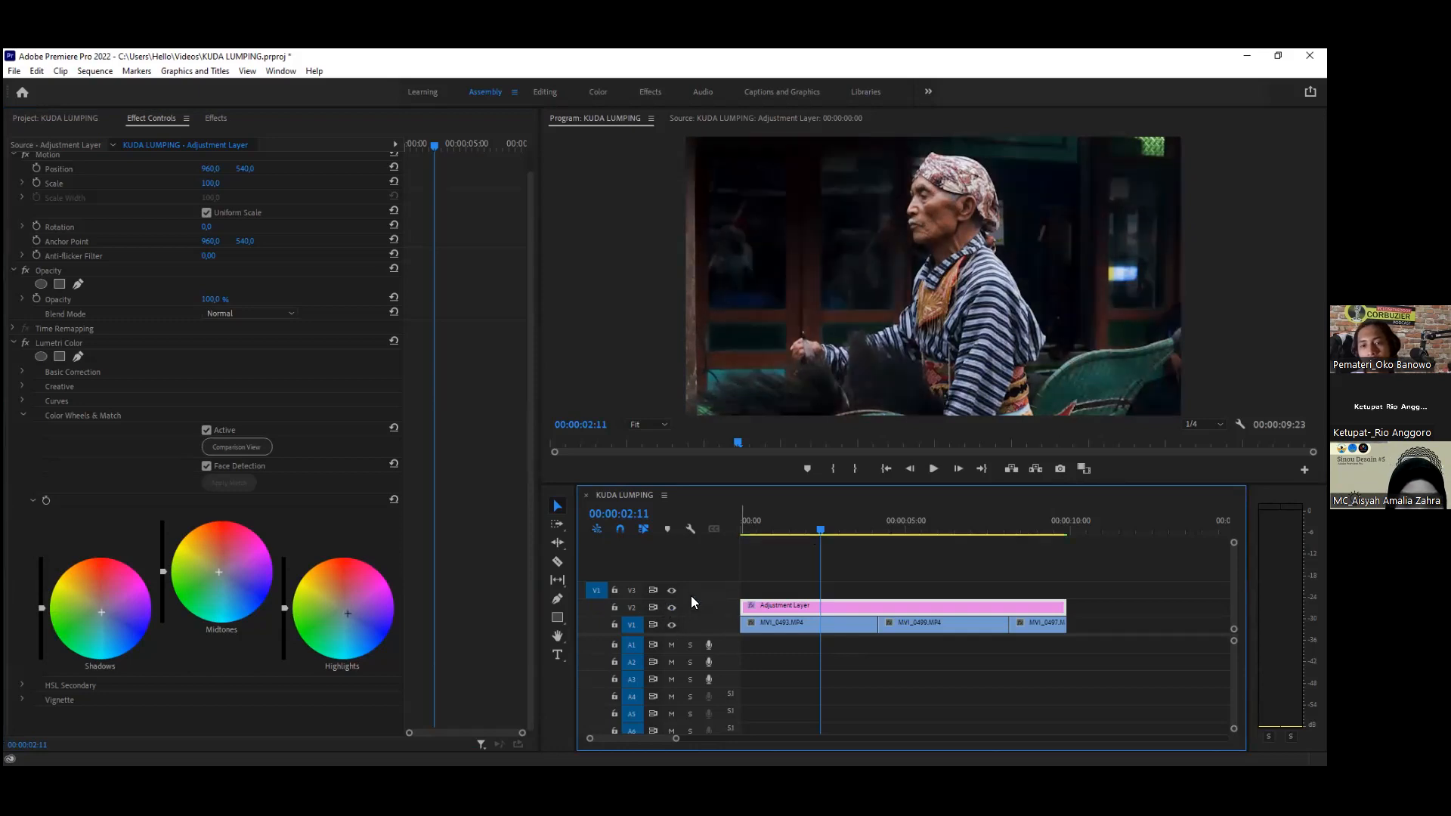
left_click(669, 609)
left_click(670, 609)
left_click(670, 609)
left_click(670, 609)
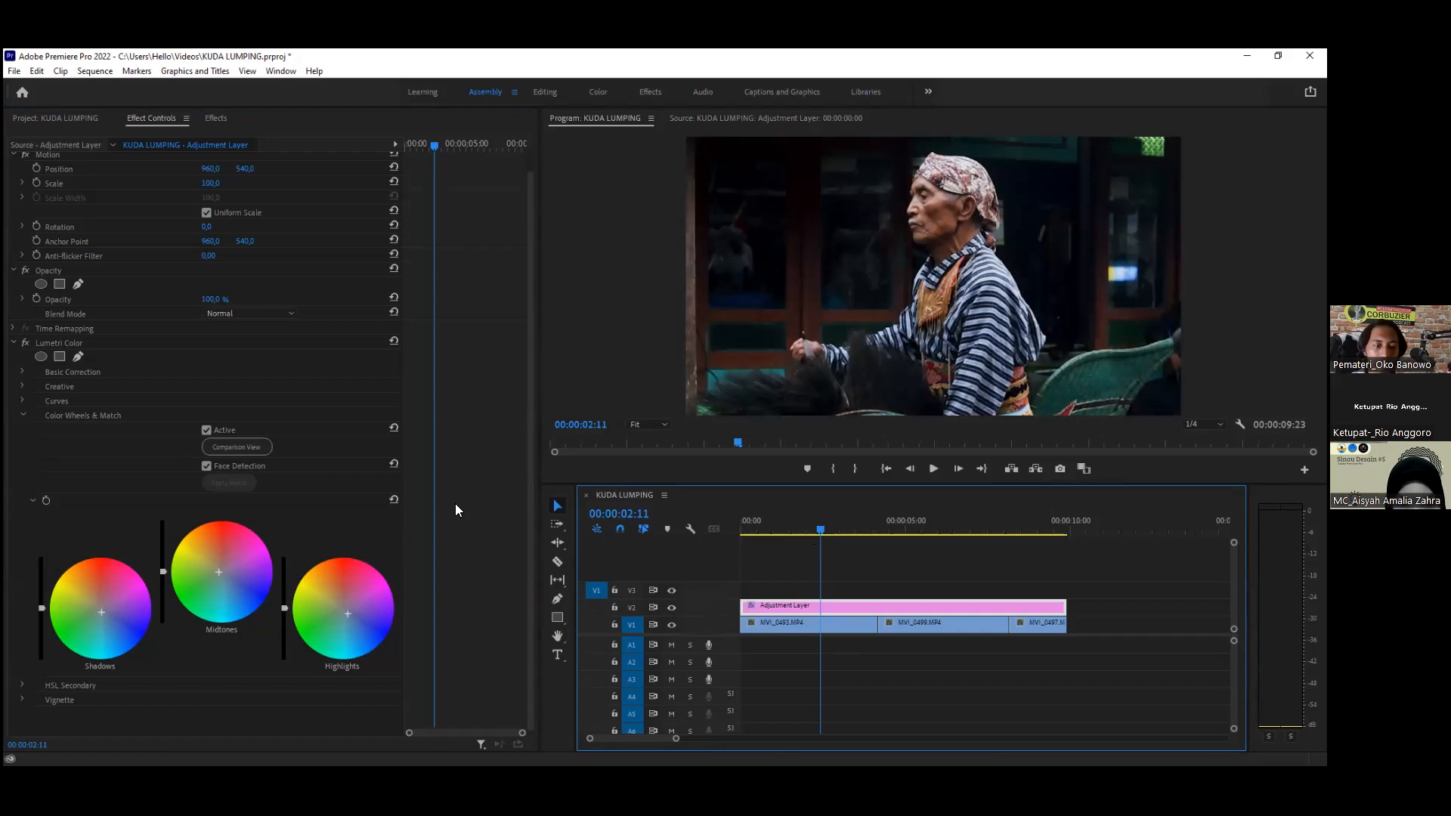
Step: Try raising the Hue vs Sat curve in the Lumetri Curves settings, then undo the change
left_click(21, 415)
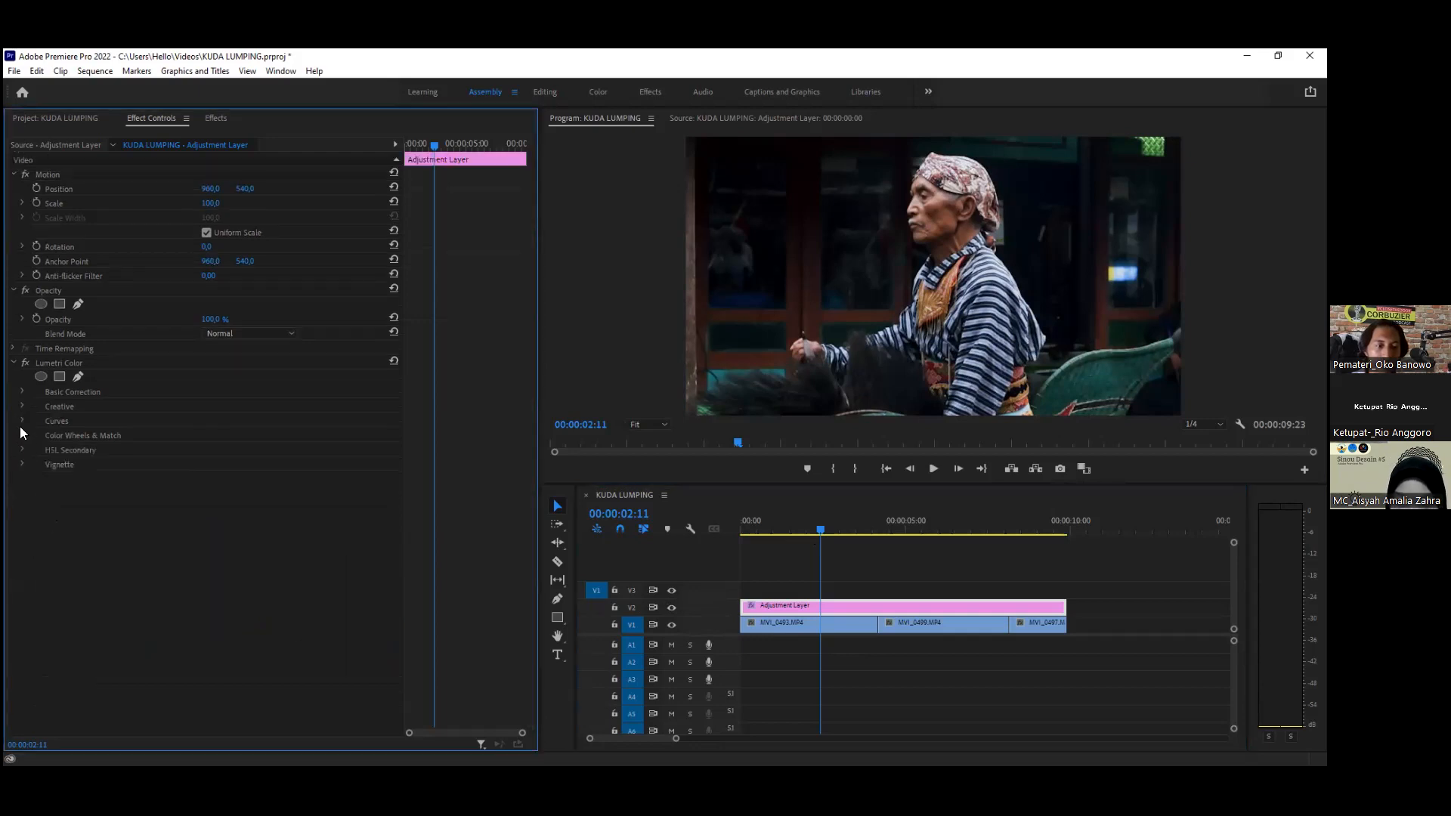
left_click(22, 420)
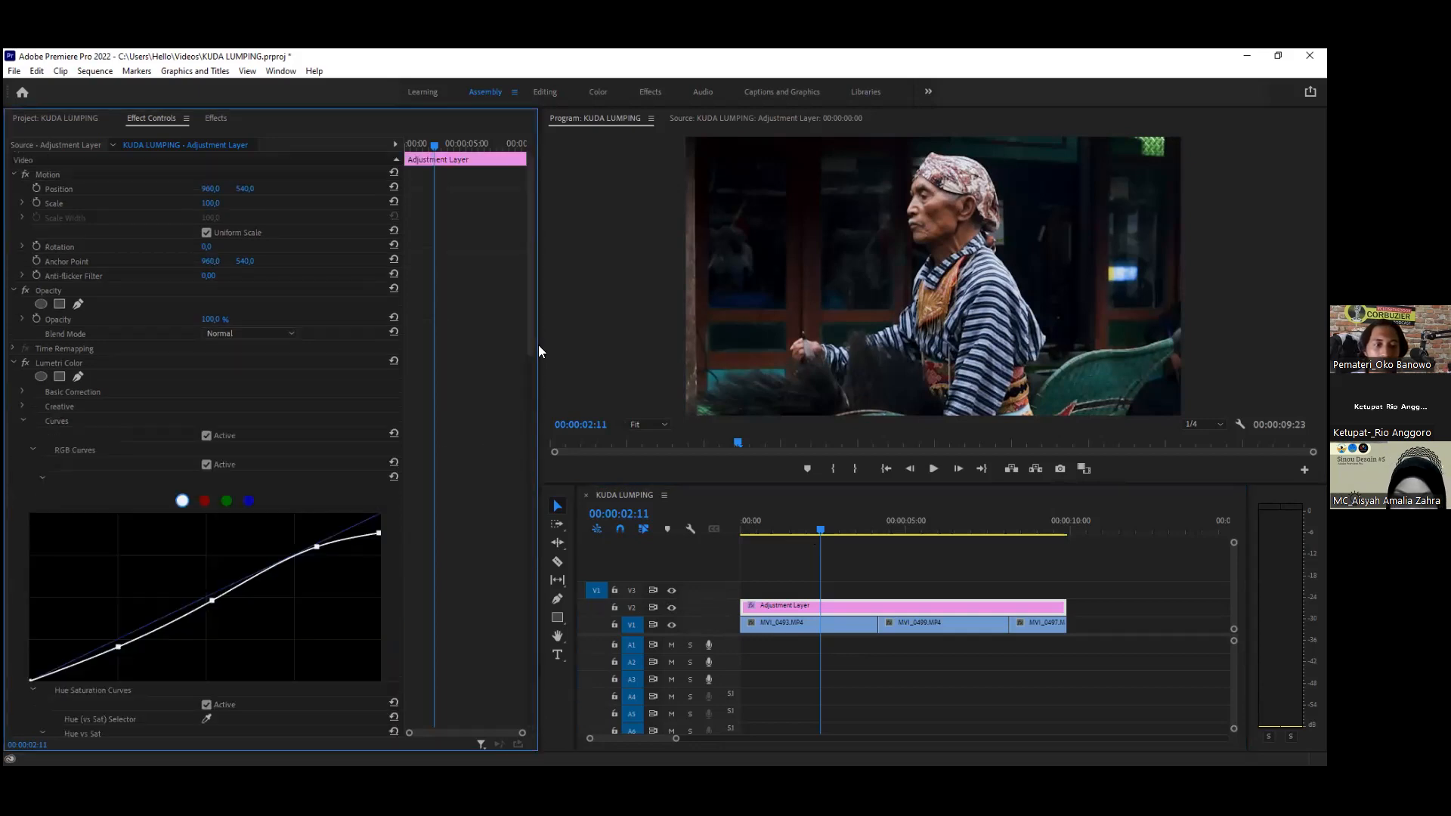
scroll(520, 423, "down", 10)
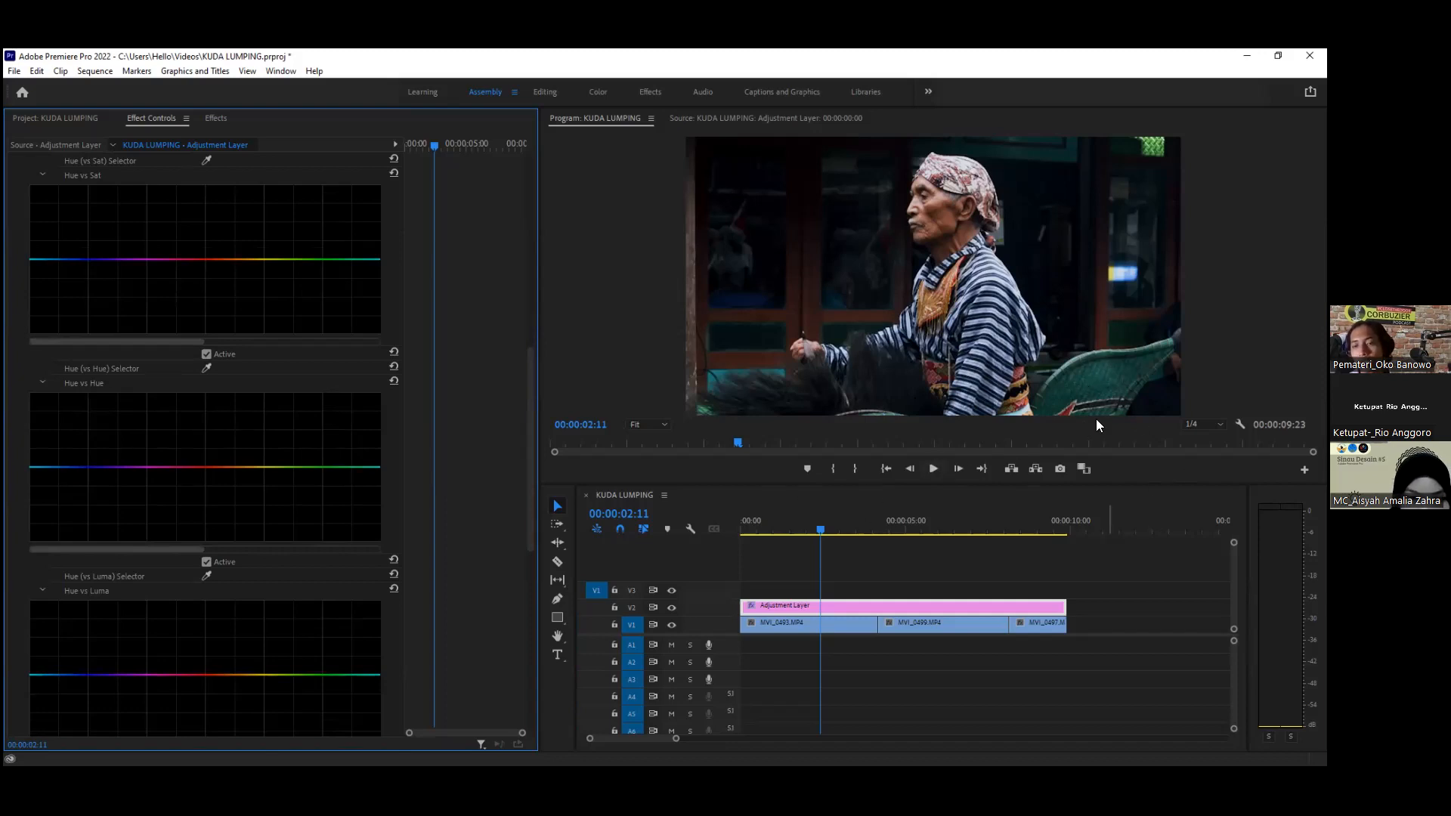
scroll(208, 320, "up", 3)
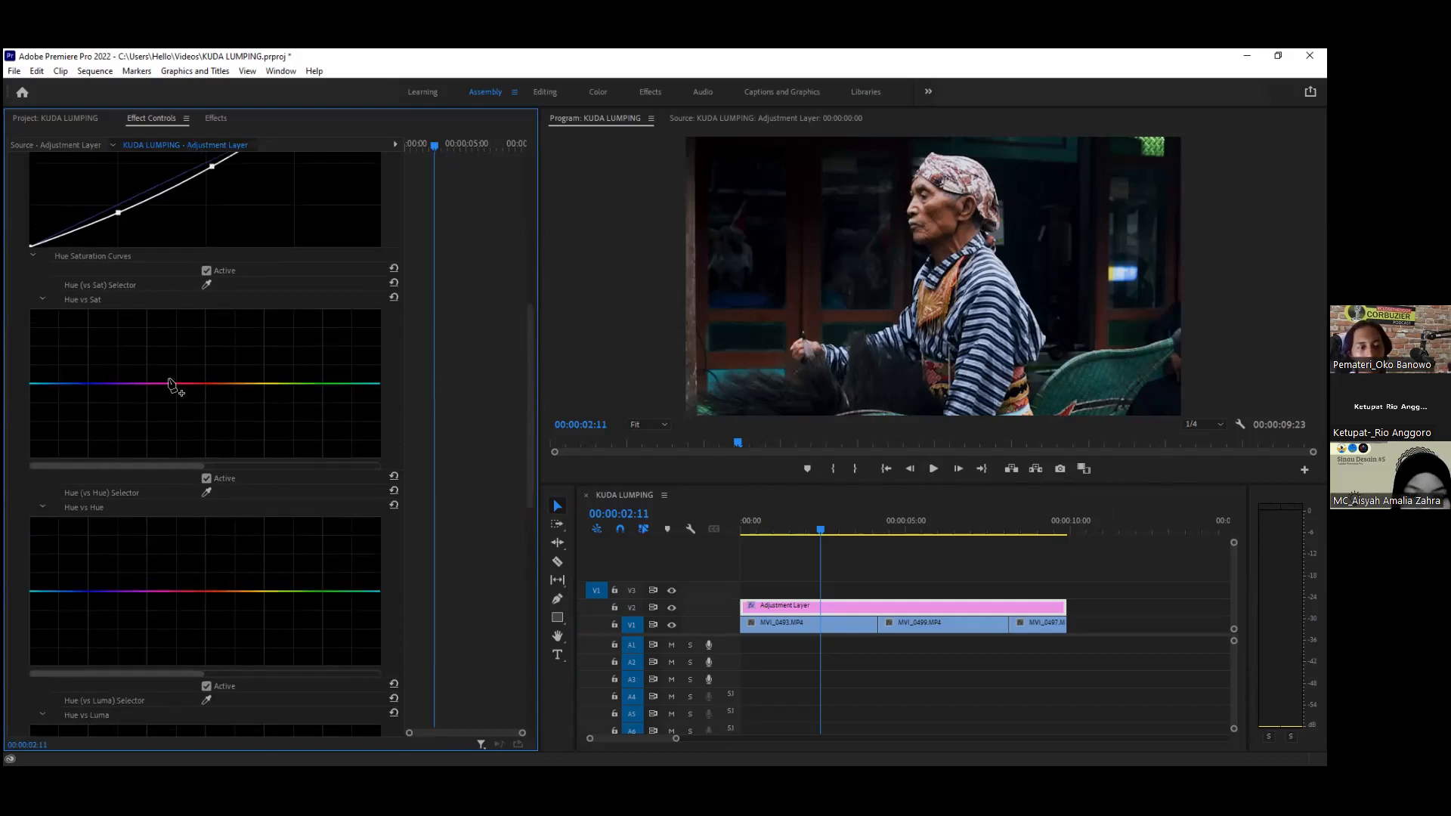
left_click_drag(169, 383, 184, 347)
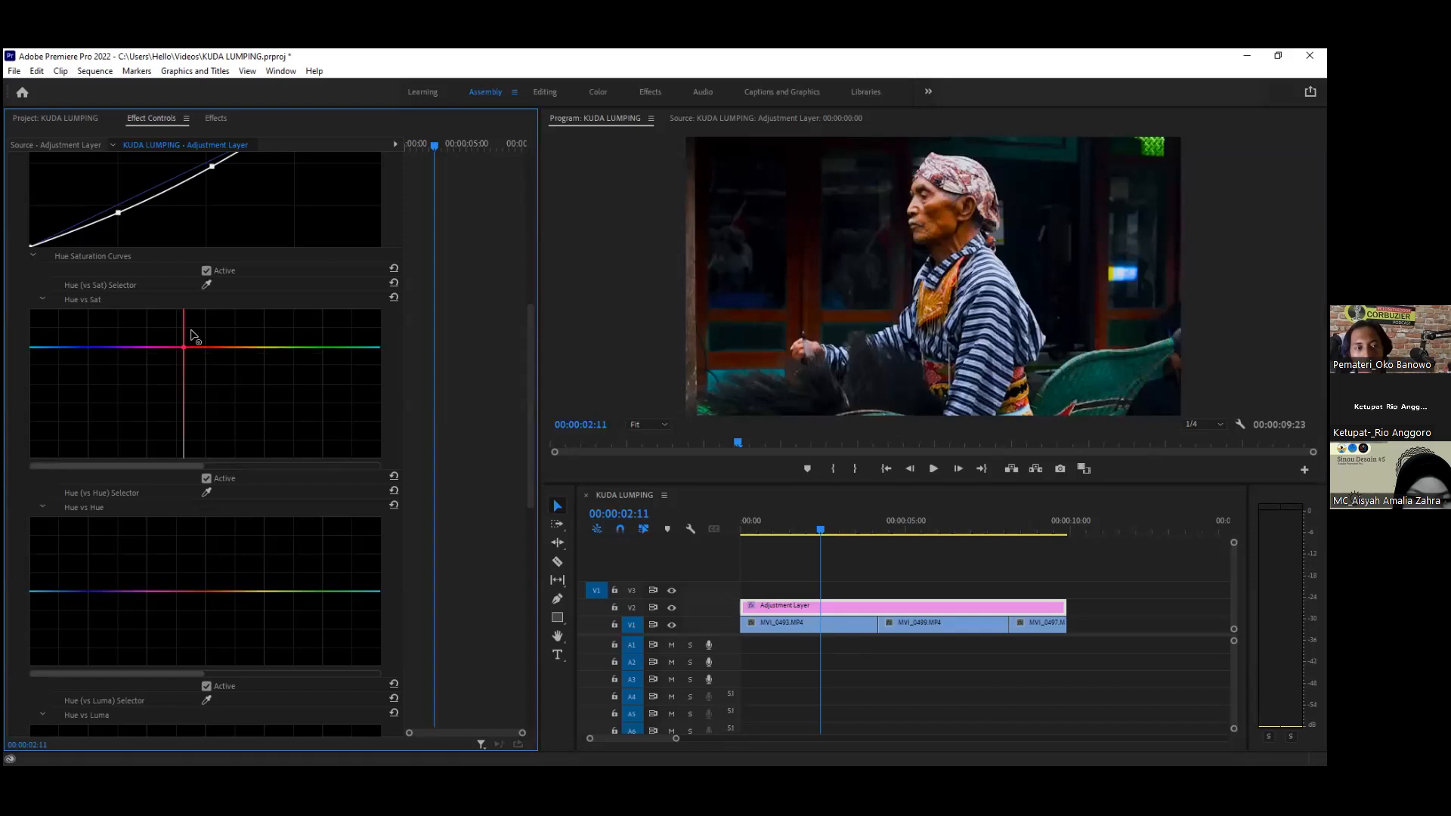
left_click_drag(191, 330, 191, 330)
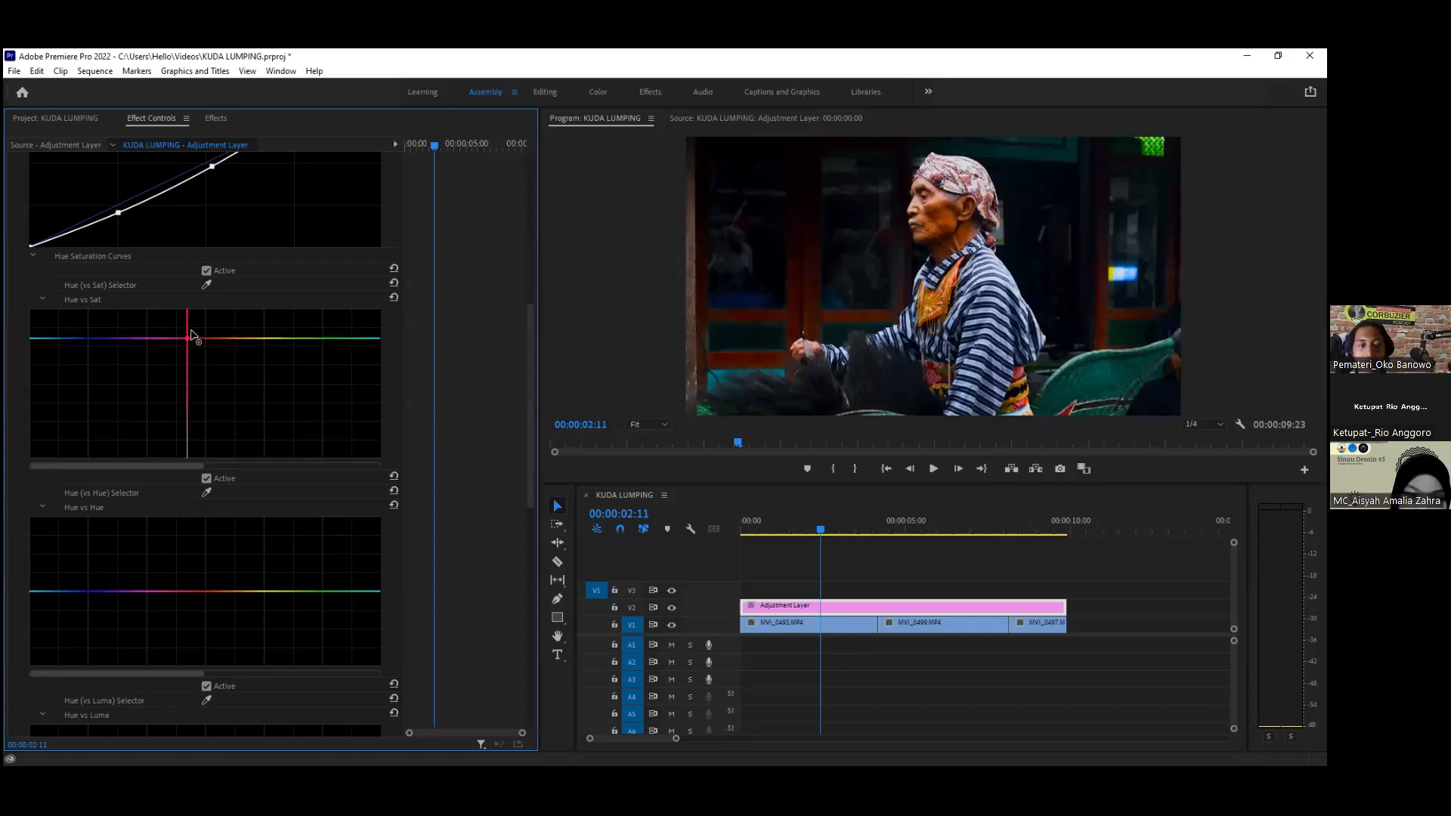
key("ctrl+z")
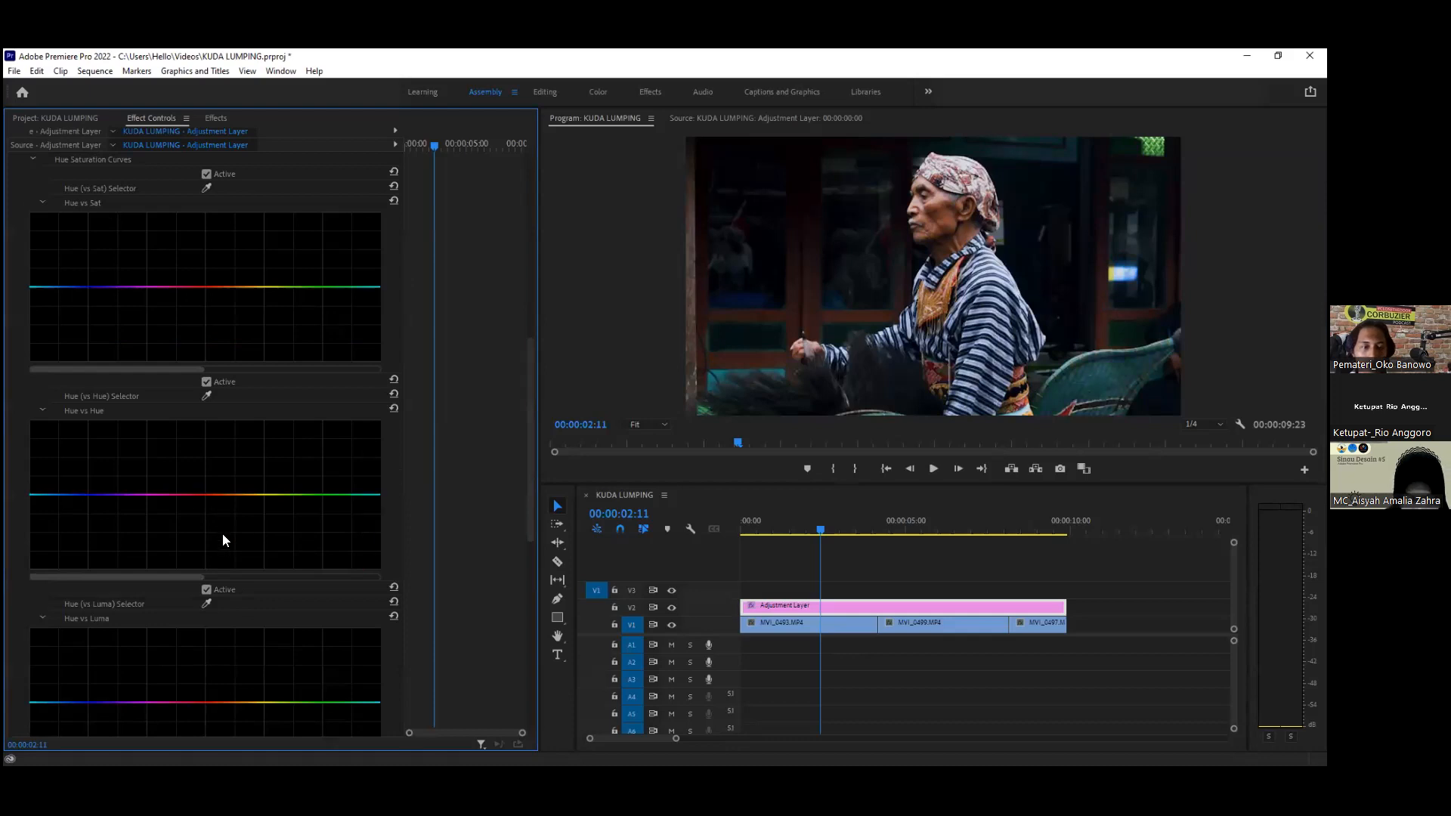
Step: Sample the man's skin tone for the Hue vs Luma curve and raise the curve slightly at that red-orange hue
scroll(211, 521, "down", 2)
scroll(204, 469, "down", 2)
scroll(211, 355, "down", 1)
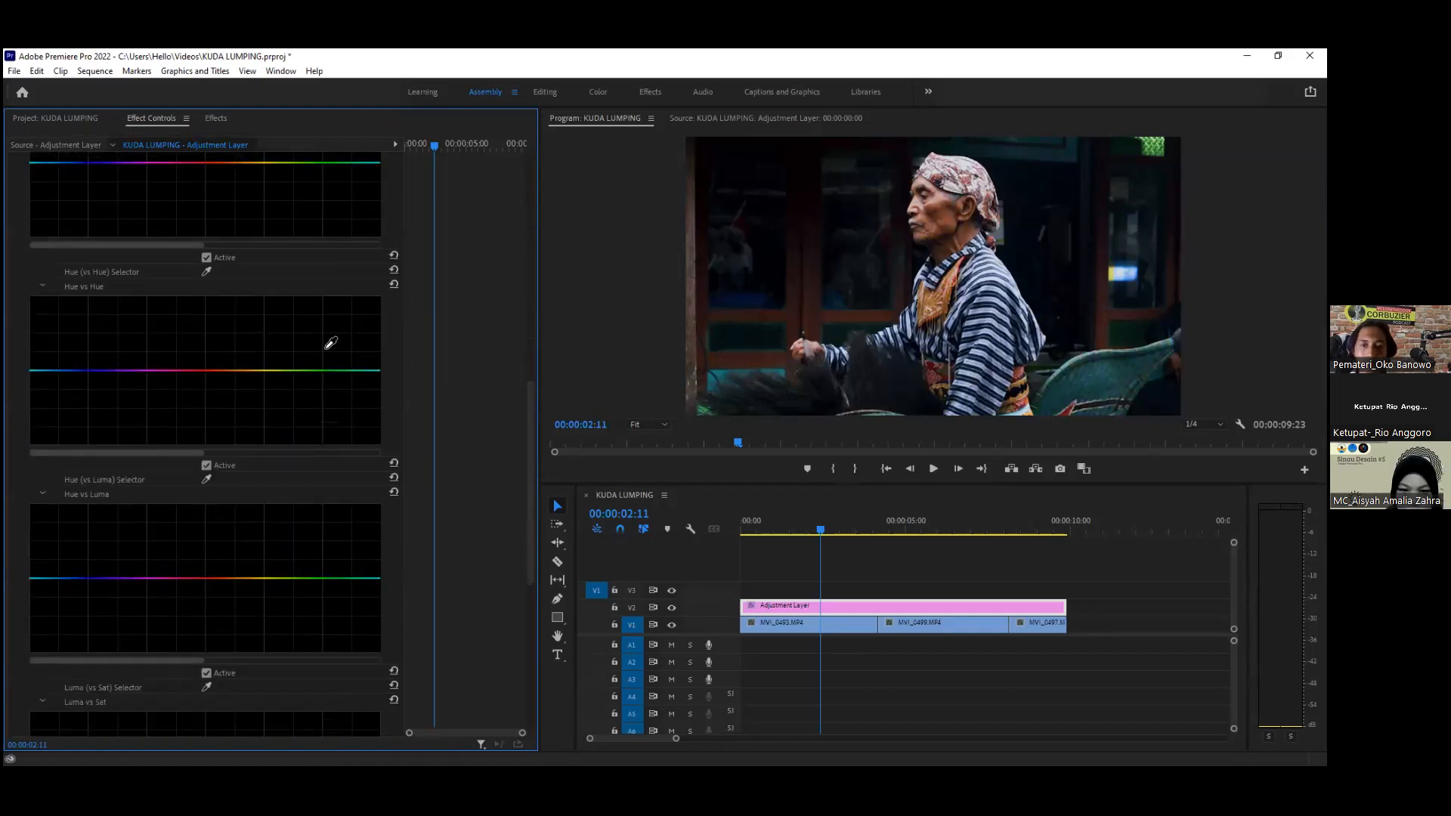
left_click(934, 221)
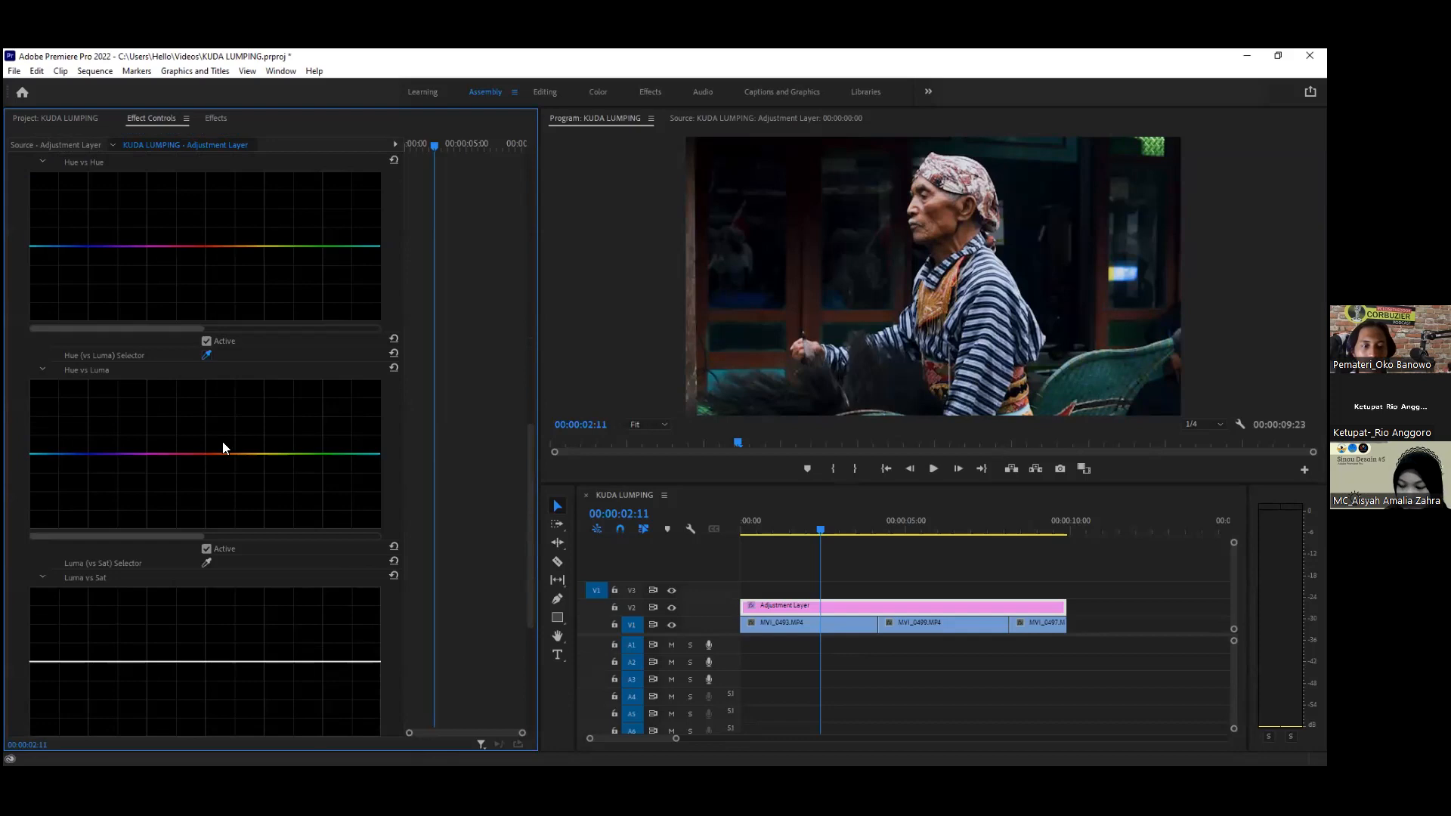
mouse_move(209, 453)
left_mouse_down()
mouse_move(214, 442)
mouse_move(215, 505)
mouse_move(214, 393)
mouse_move(210, 445)
left_mouse_up()
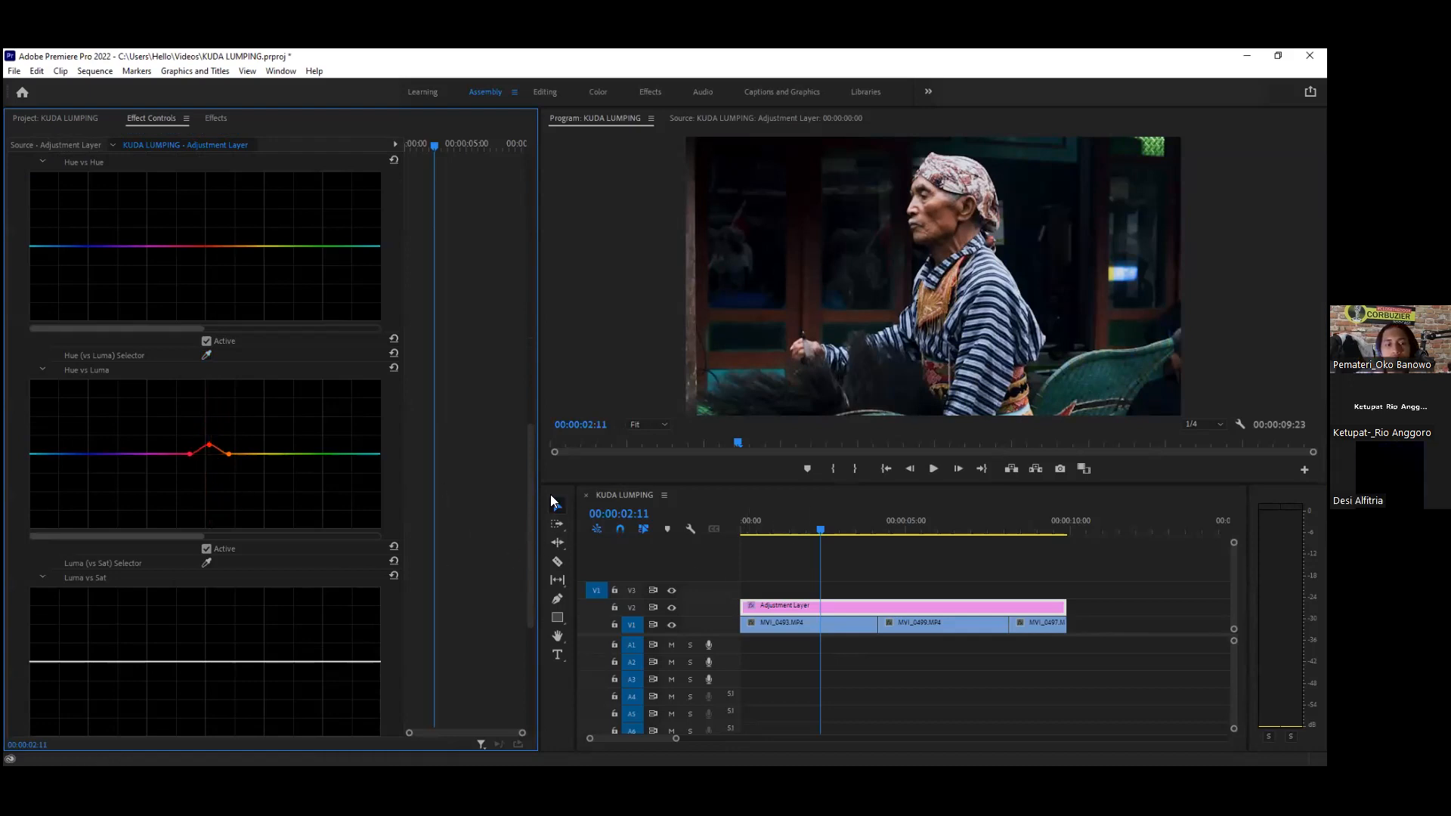
left_click_drag(531, 491, 565, 238)
scroll(106, 447, "up", 5)
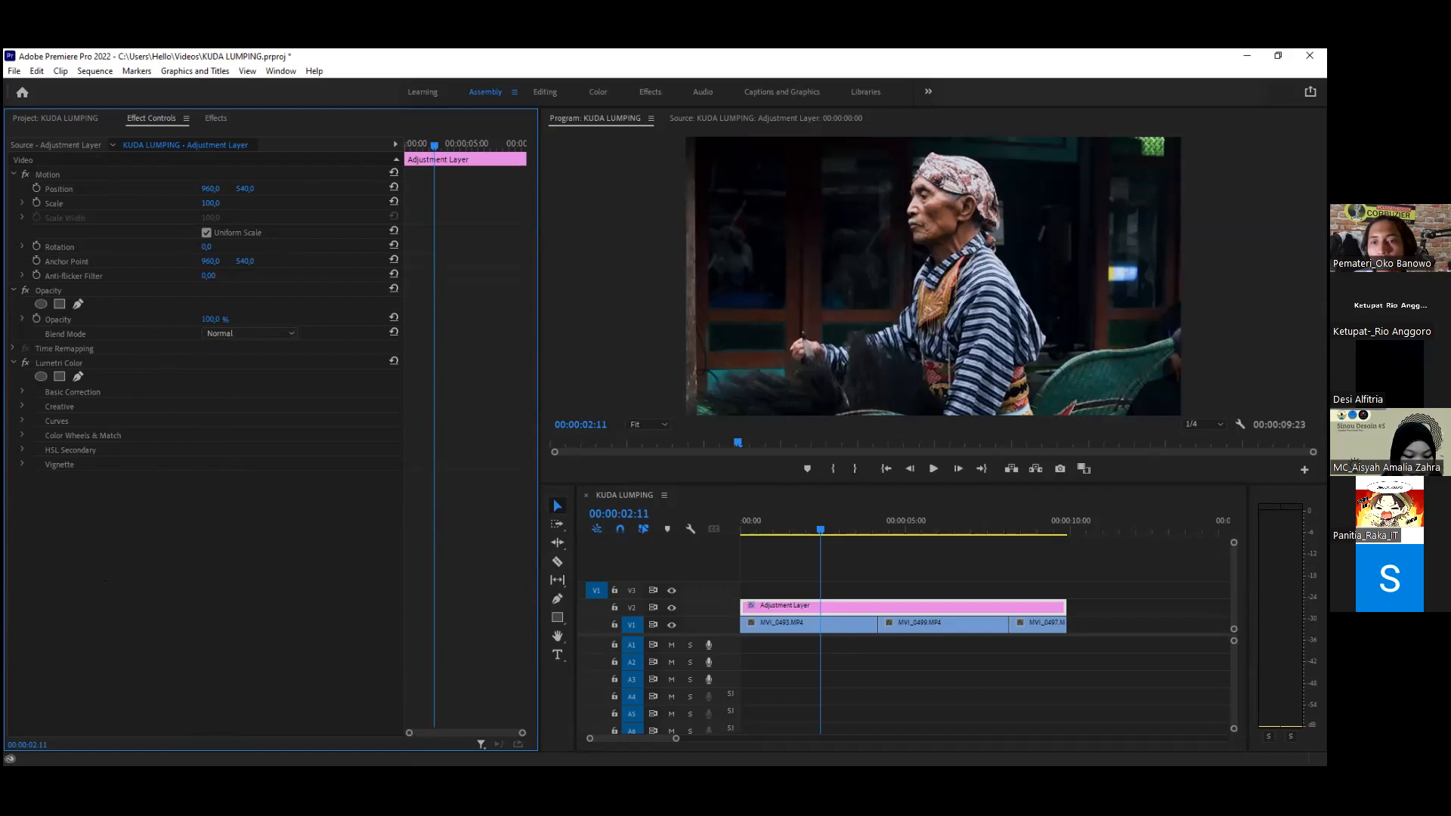
Step: Try enlarging the adjustment layer's scale, undo the change, and try the scale of the first clip on V1 instead
left_click_drag(211, 204, 444, 204)
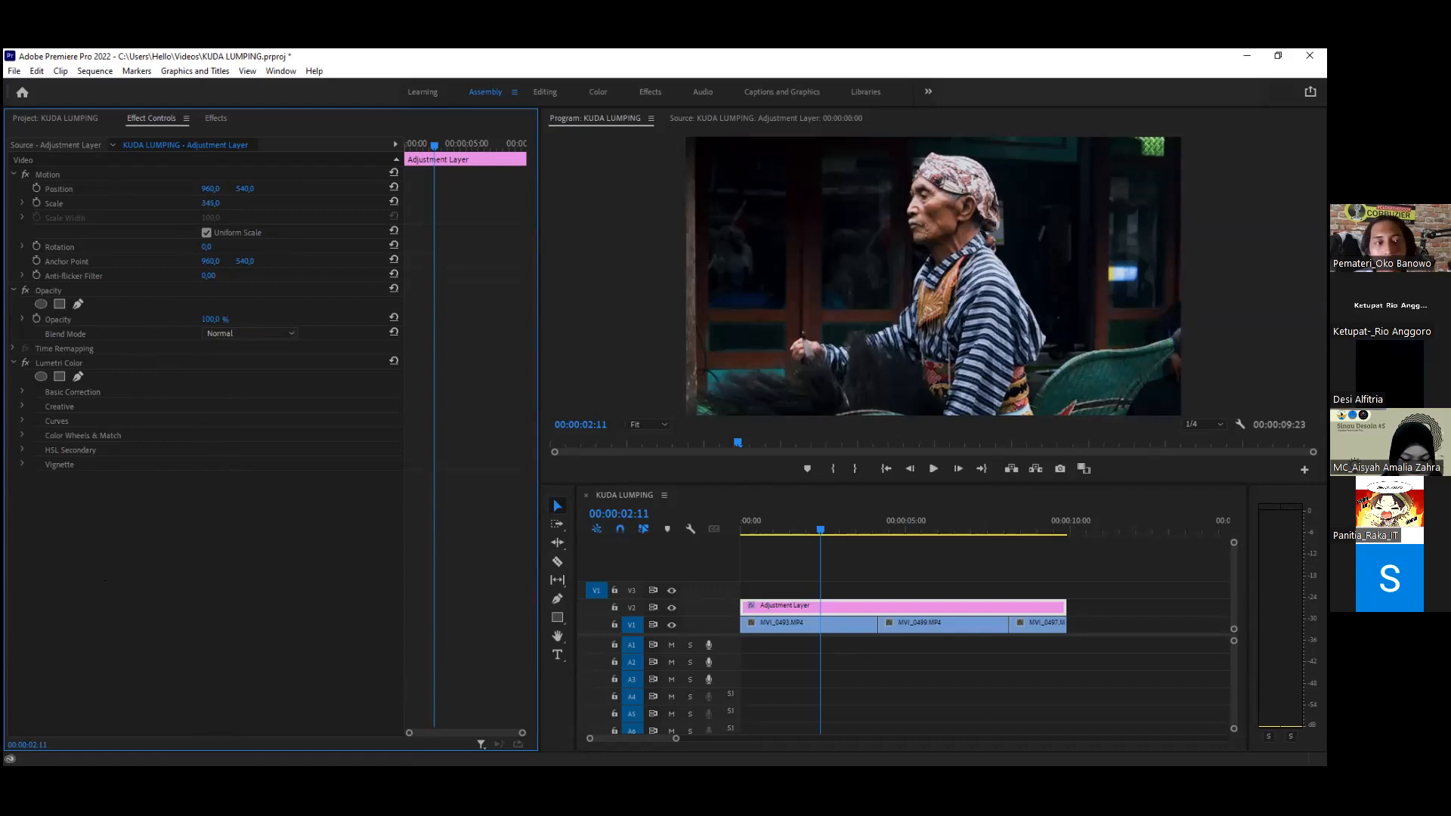
key("ctrl+z")
left_click(774, 629)
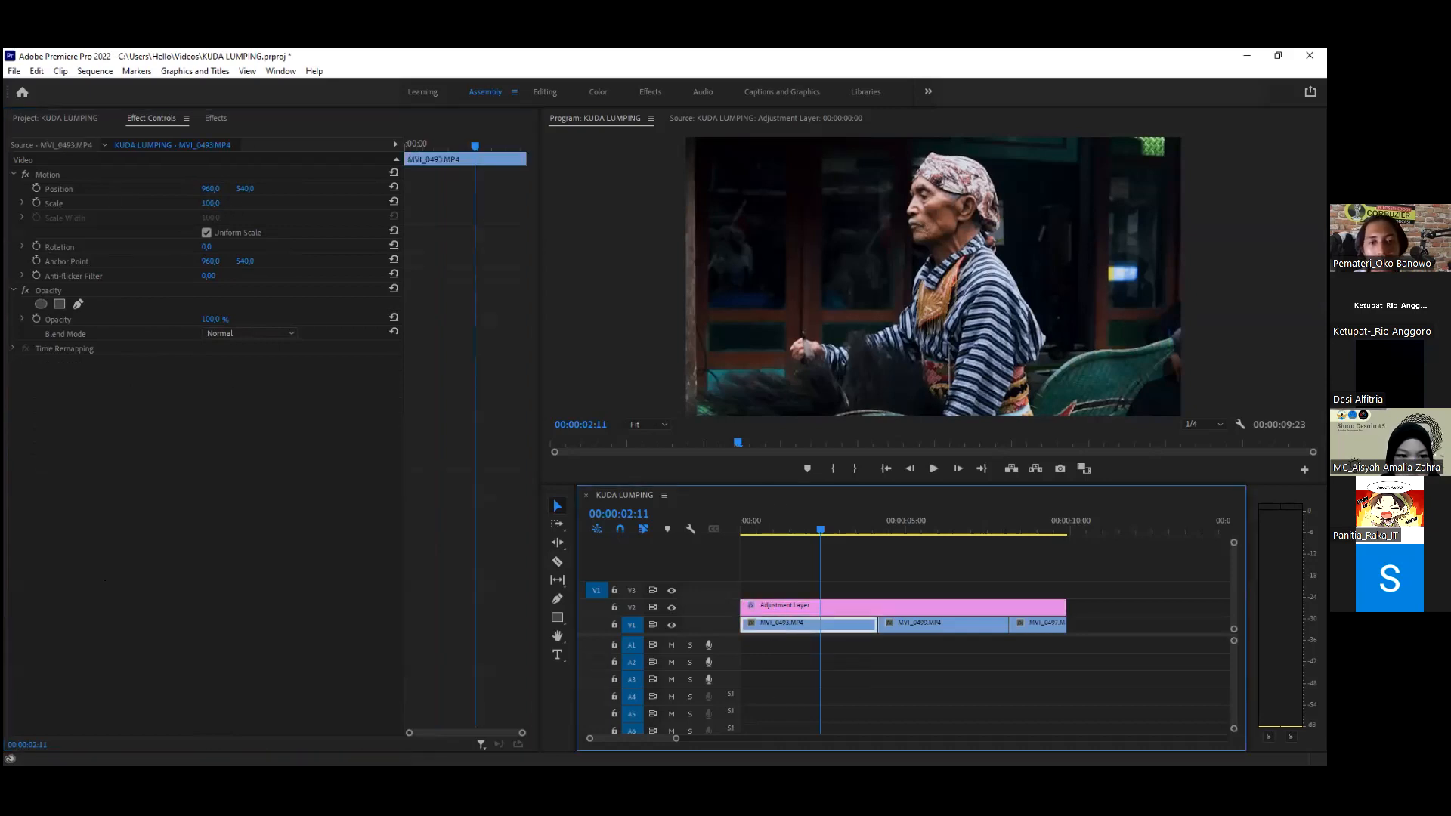
mouse_move(210, 203)
left_mouse_down()
mouse_move(235, 203)
mouse_move(211, 203)
left_mouse_up()
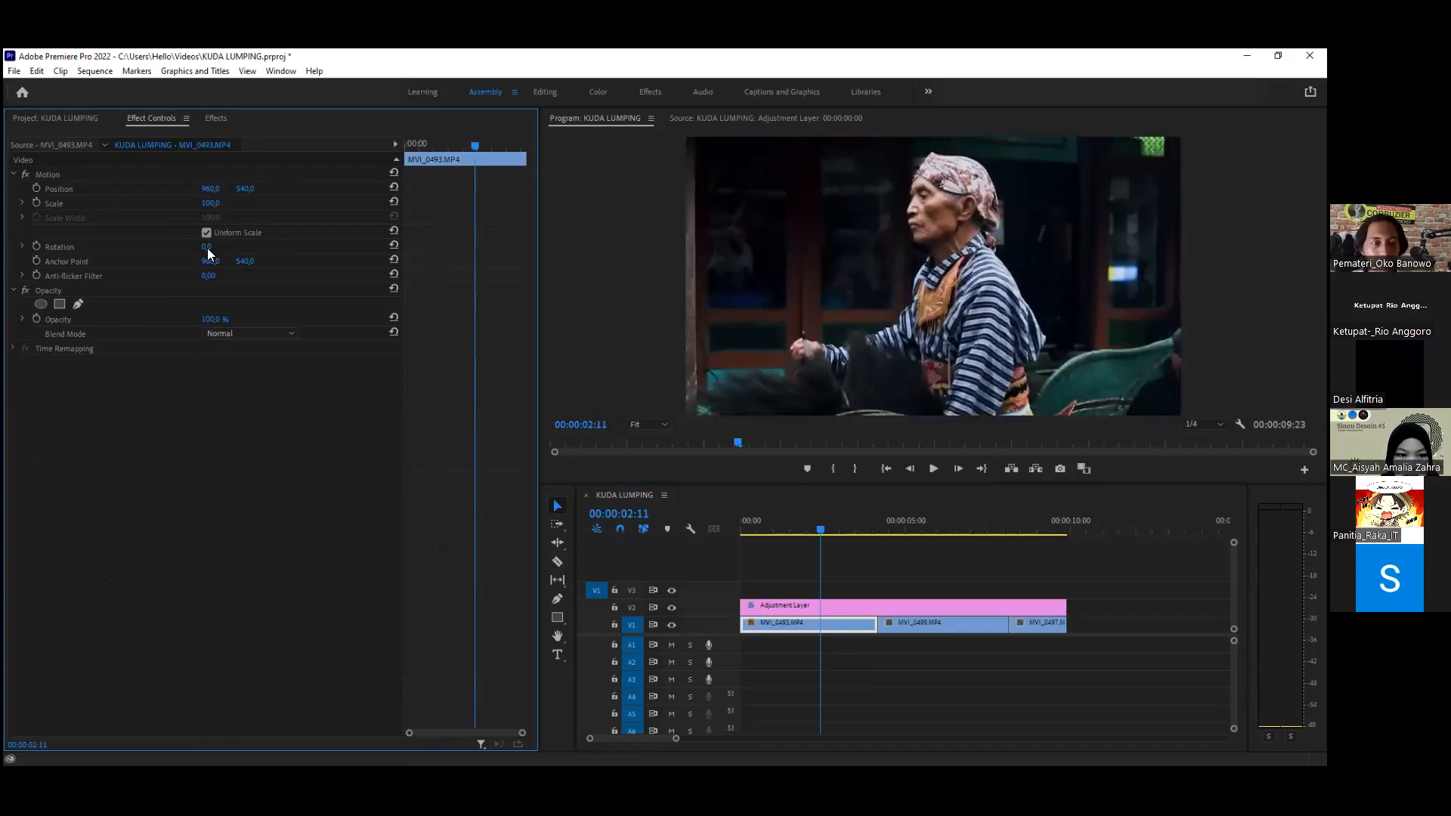
Step: Scrub through the graded sequence to review the look of all three clips
left_click(920, 520)
left_click_drag(918, 520, 993, 526)
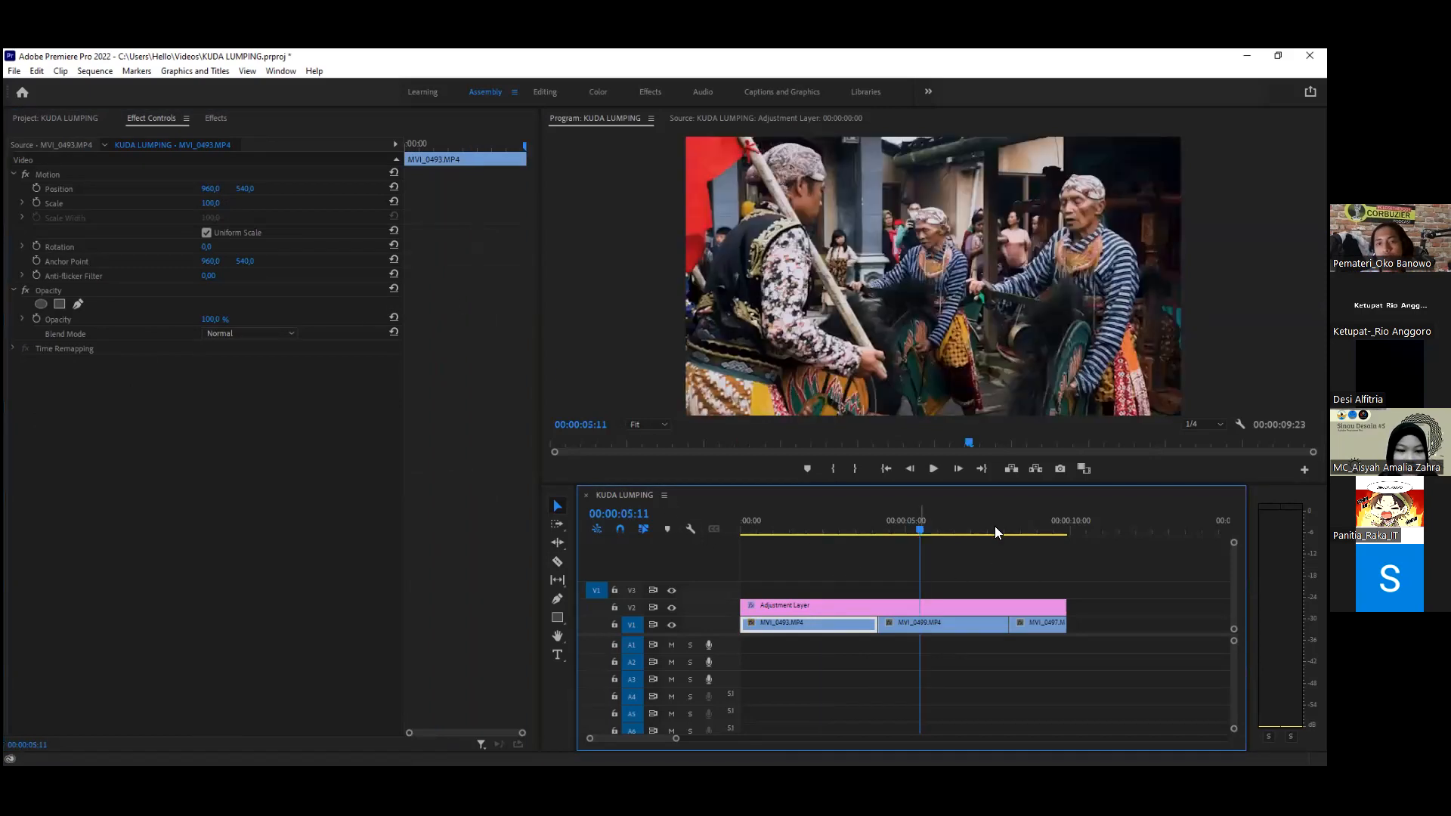
key("Left")
key("Left")
key("Left")
key("Left")
key("Left")
key("Left")
key("Left")
key("Left")
key("Left")
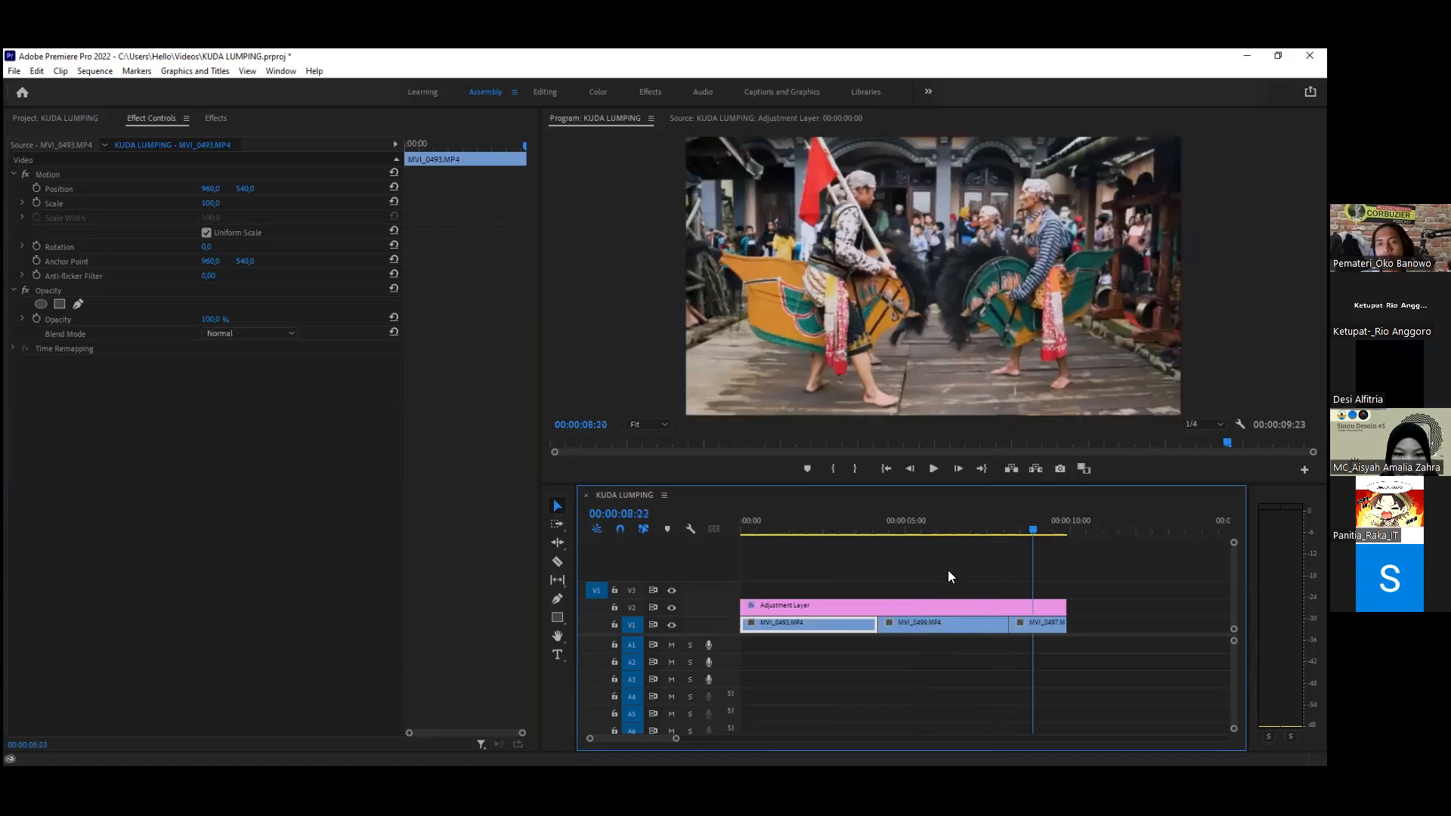
key("Up")
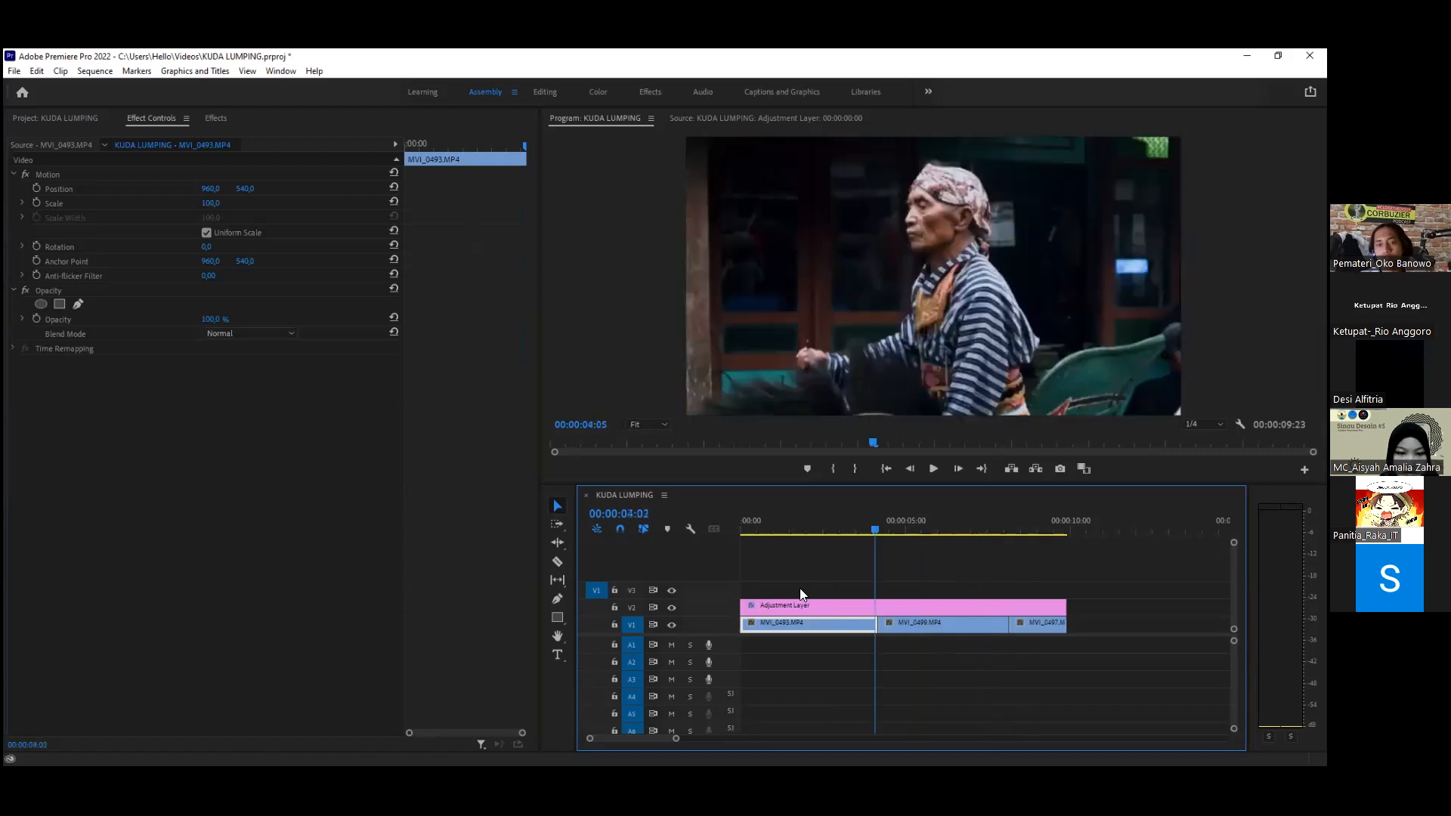
key("shift+Right")
key("shift+Right")
key("shift+Right")
key("shift+Right")
key("shift+Right")
key("shift+Right")
key("shift+Right")
key("shift+Right")
key("shift+Right")
key("shift+Right")
key("shift+Right")
key("shift+Right")
key("shift+Right")
key("shift+Right")
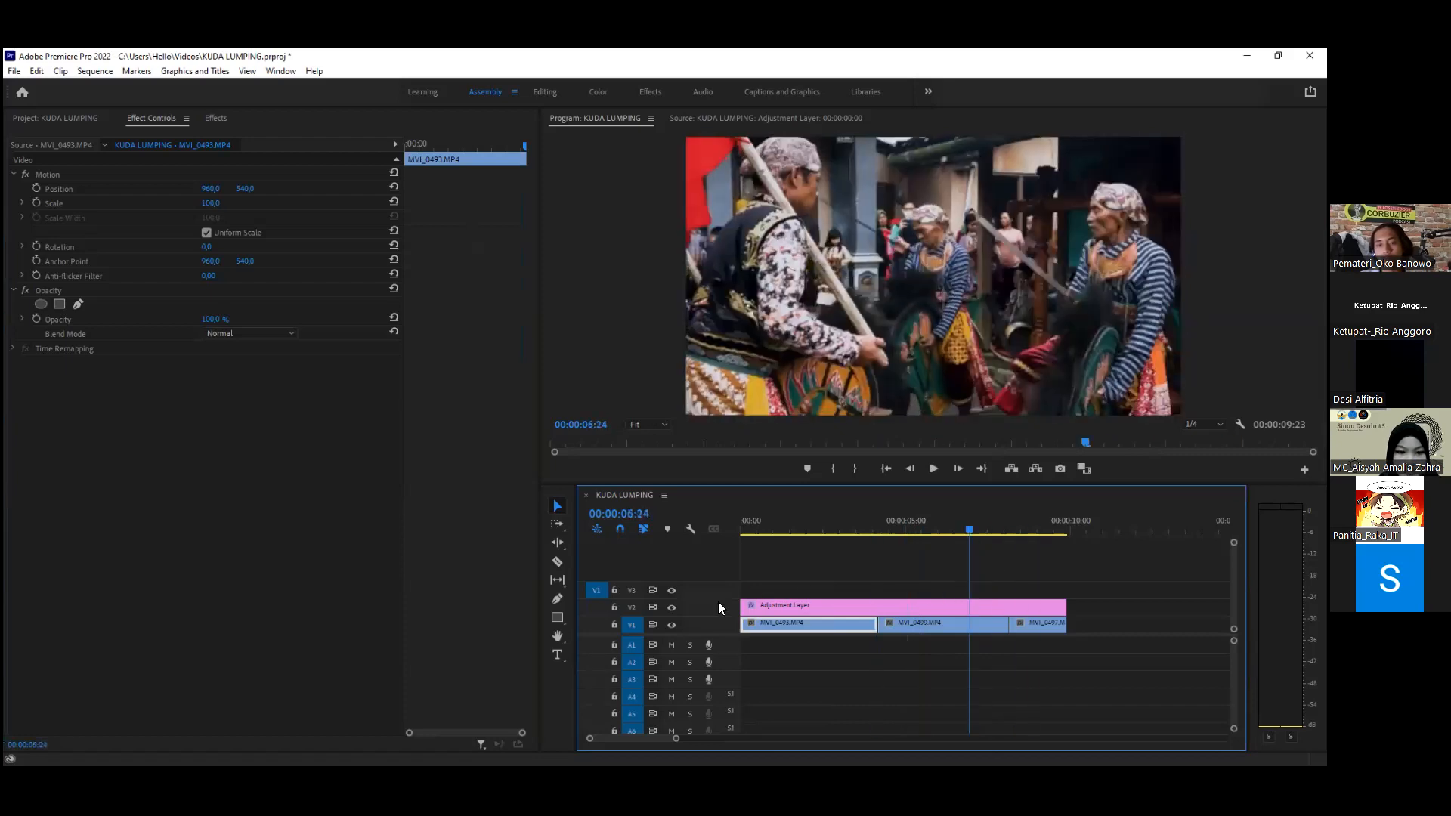
Step: Compare the second clip with and without the grade by toggling track V2, then check the third clip with the grade visible
left_click(671, 607)
left_click(671, 607)
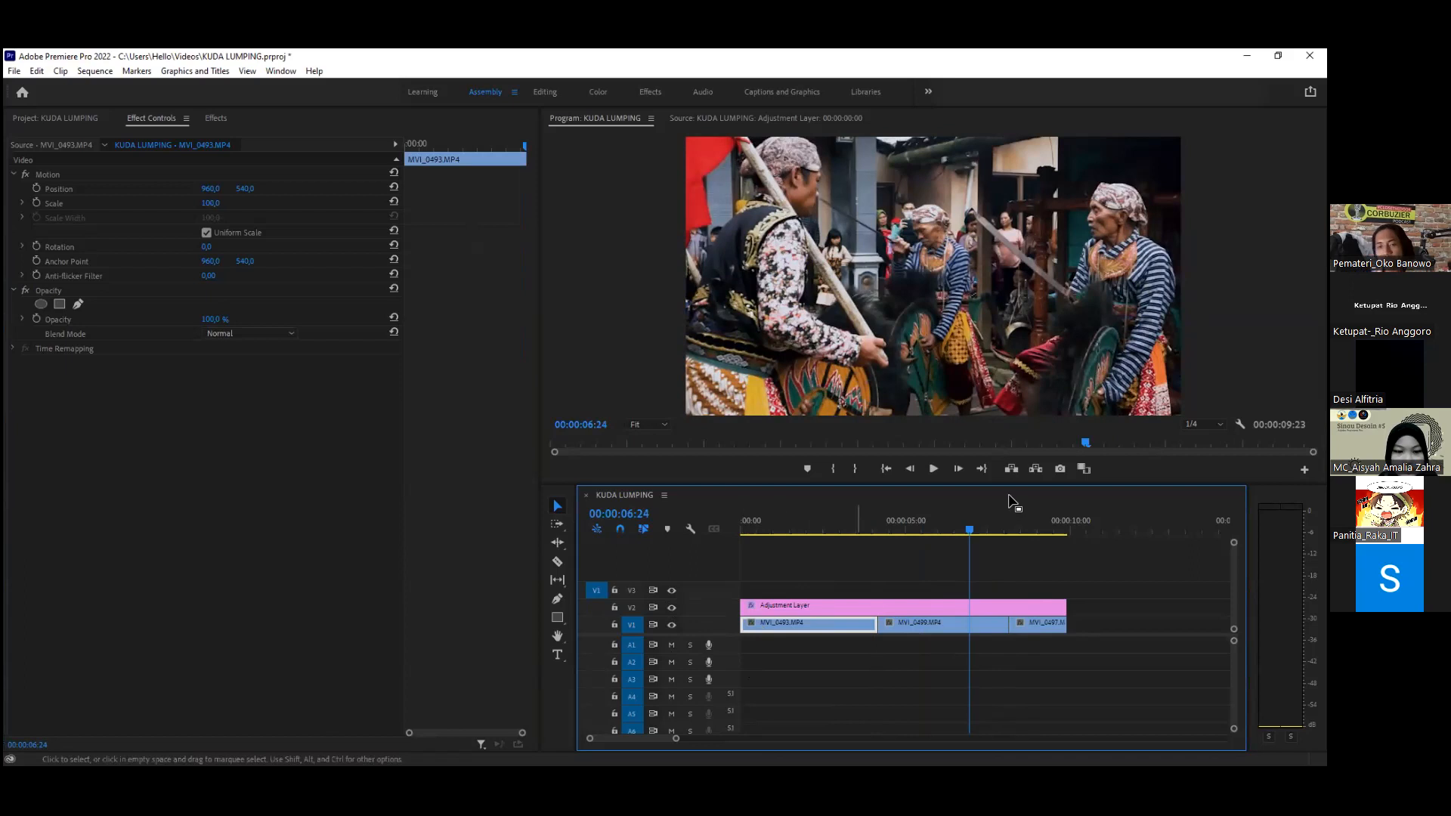
left_click(1011, 535)
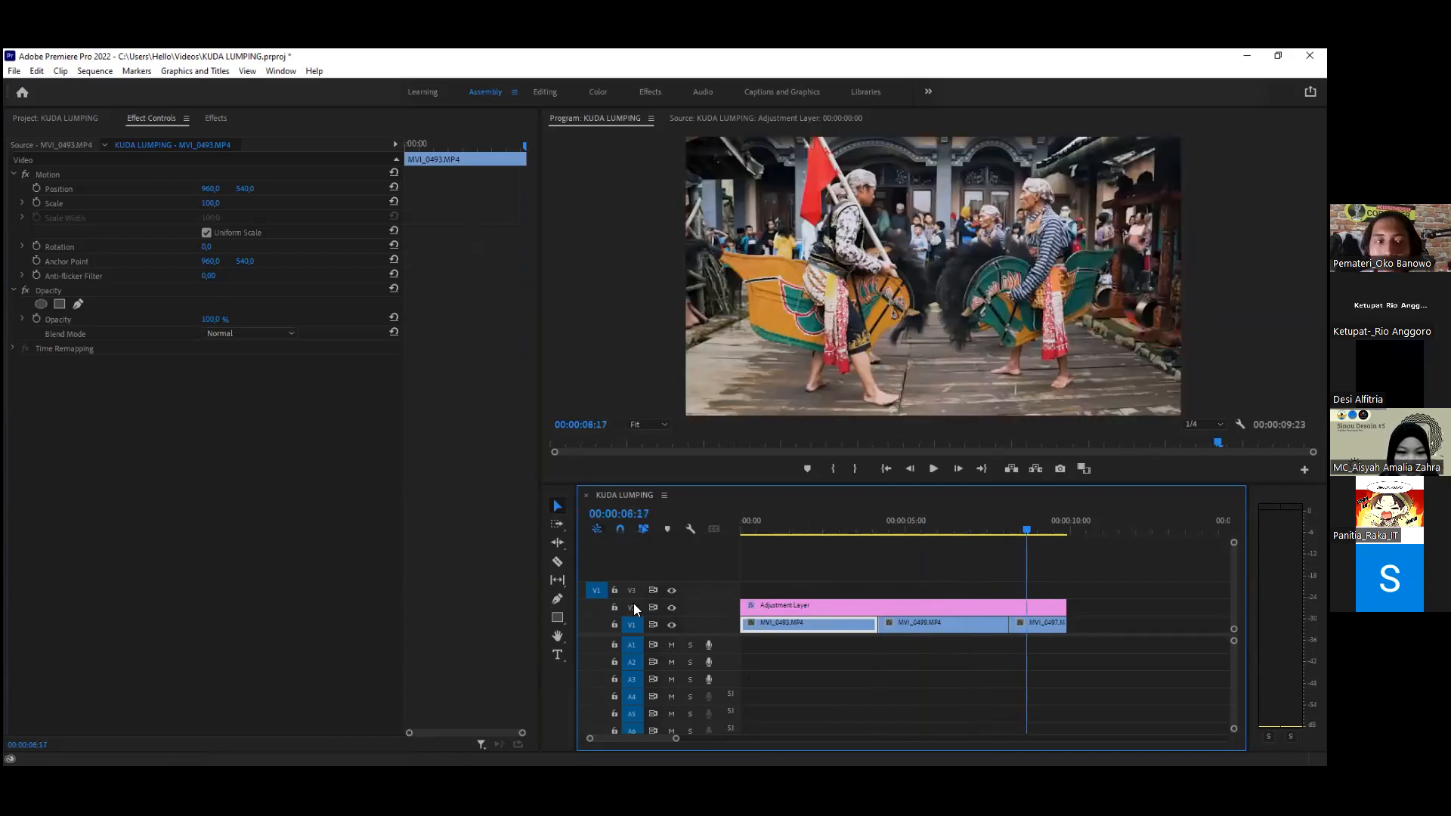
left_click(211, 117)
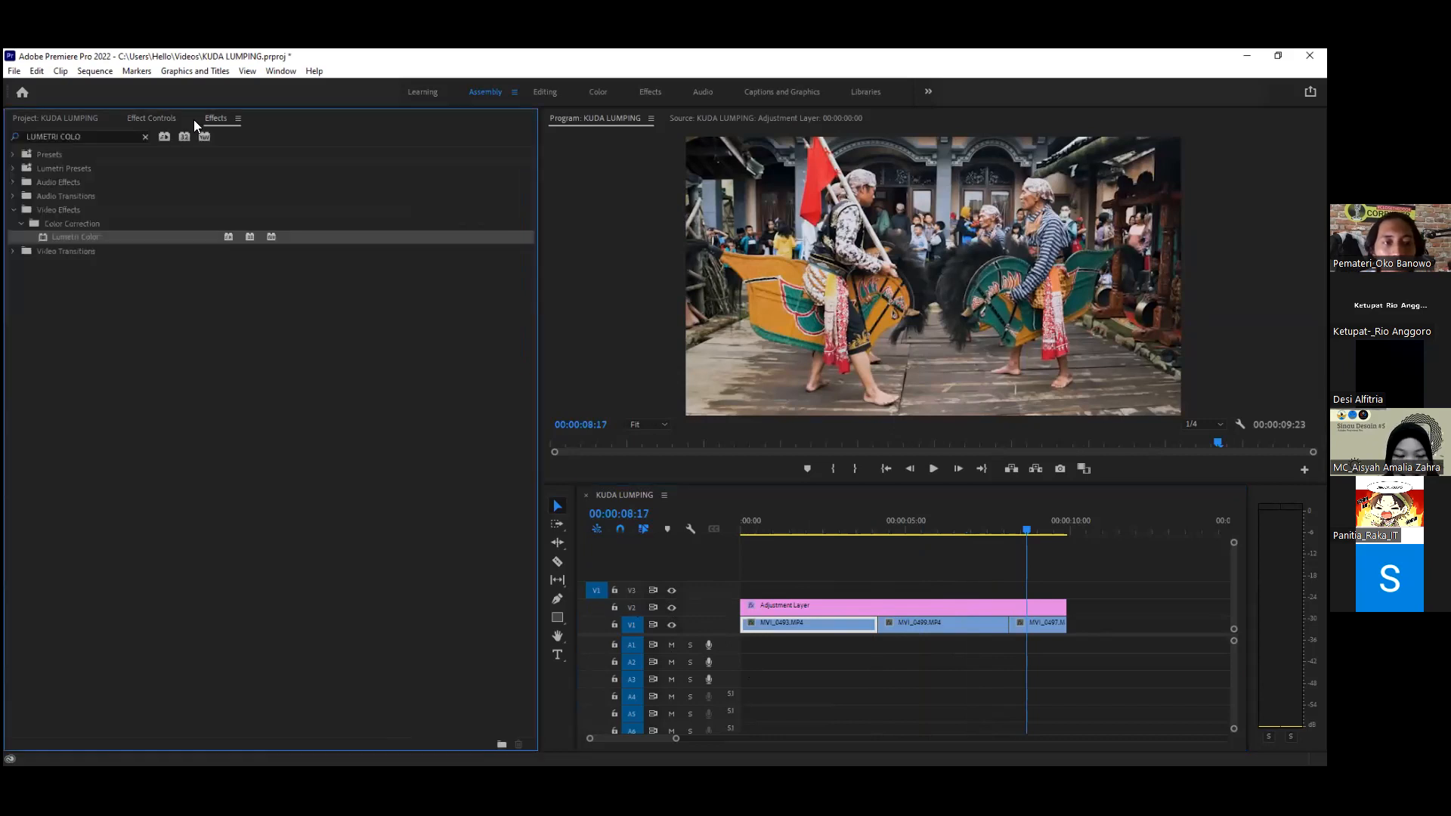
left_click(168, 120)
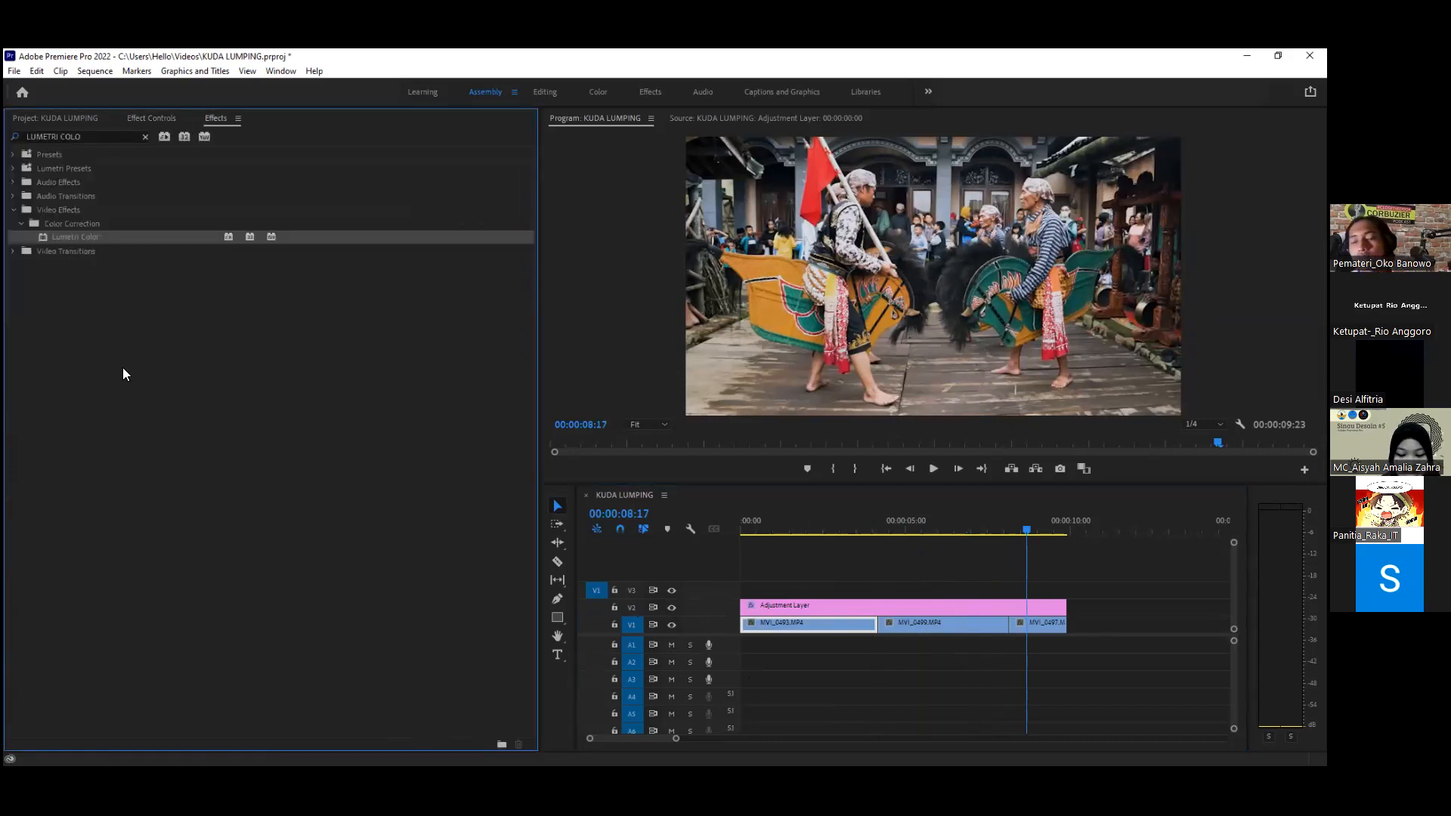
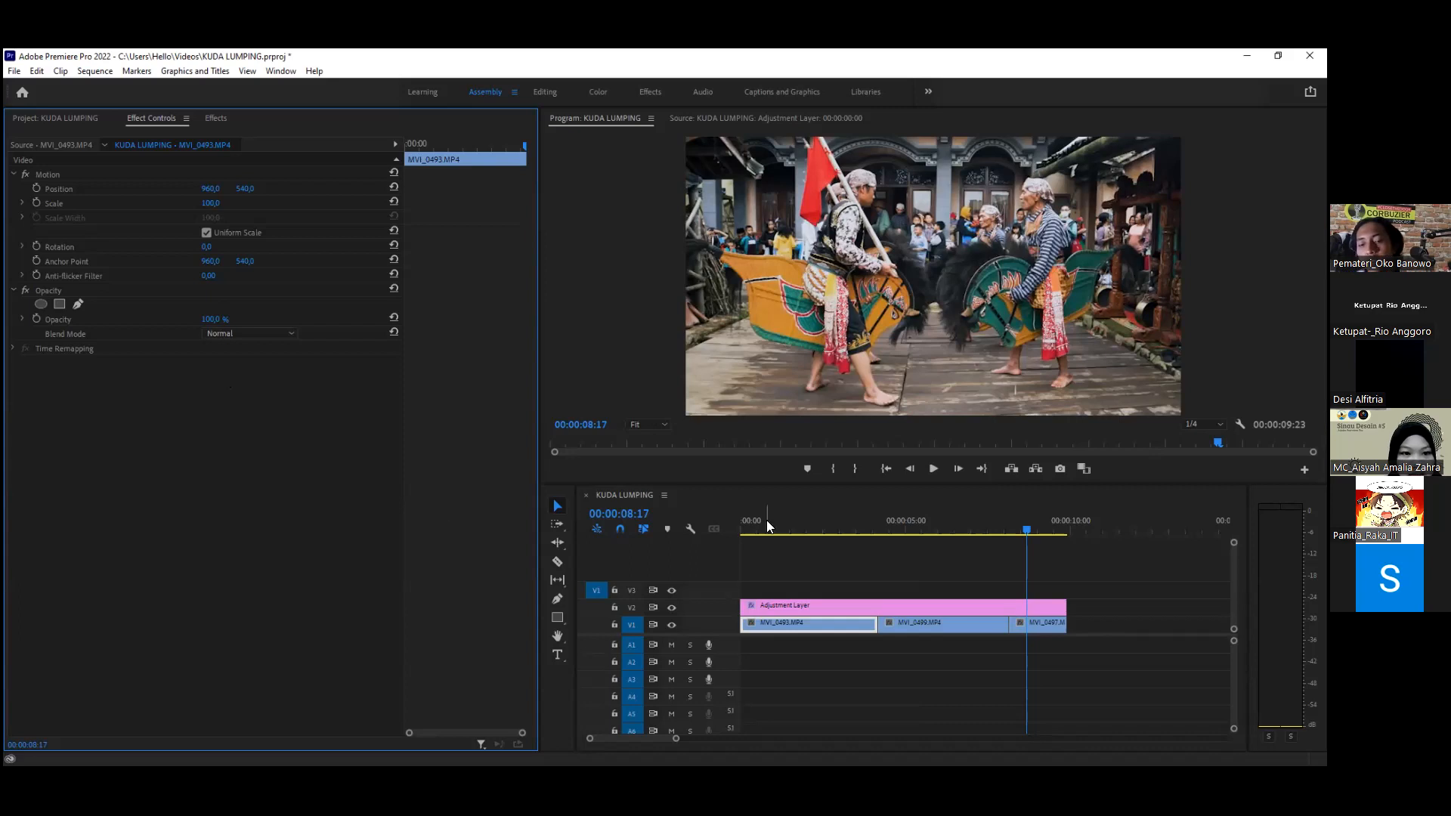
left_click(864, 529)
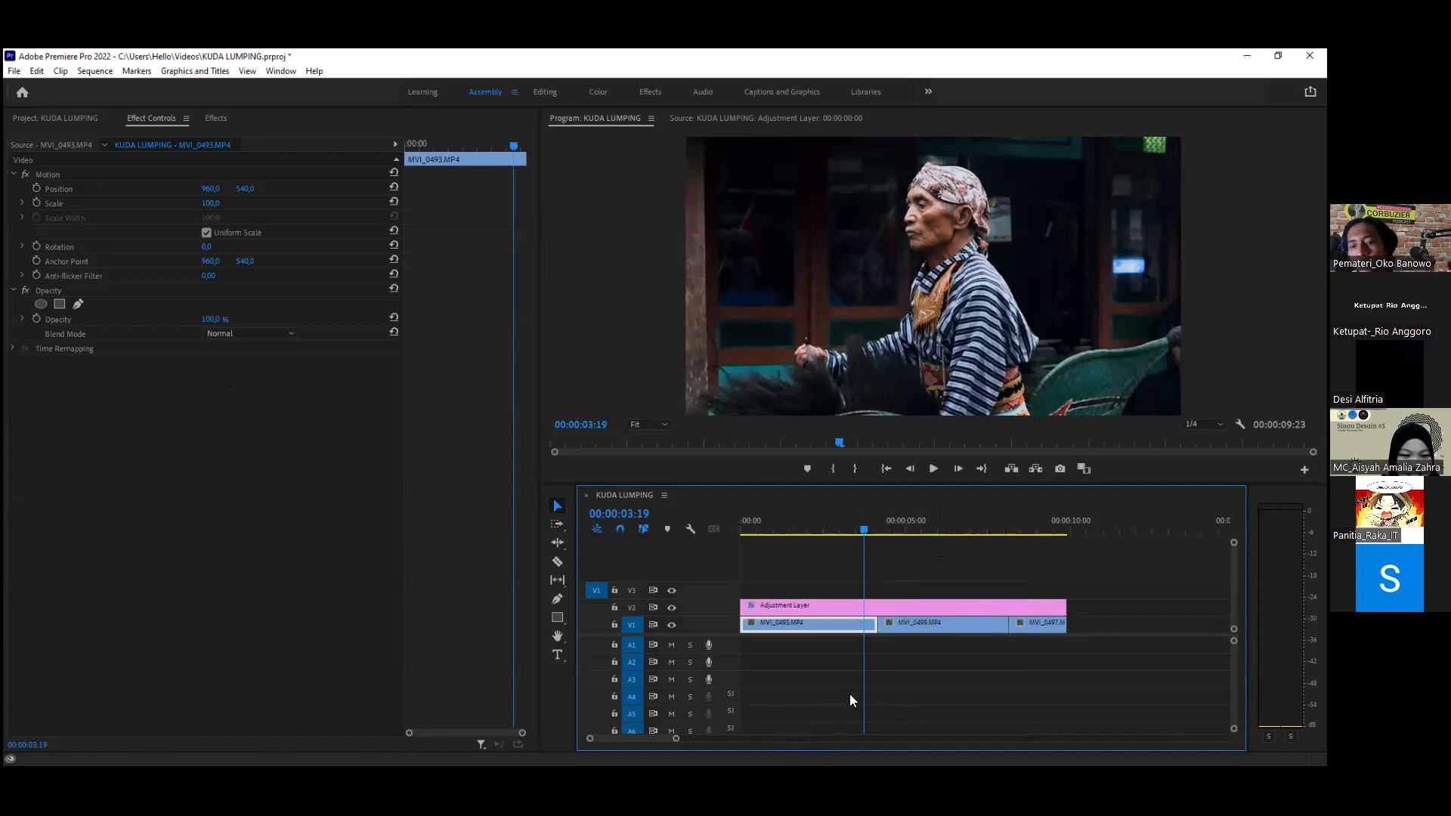
left_click(892, 569)
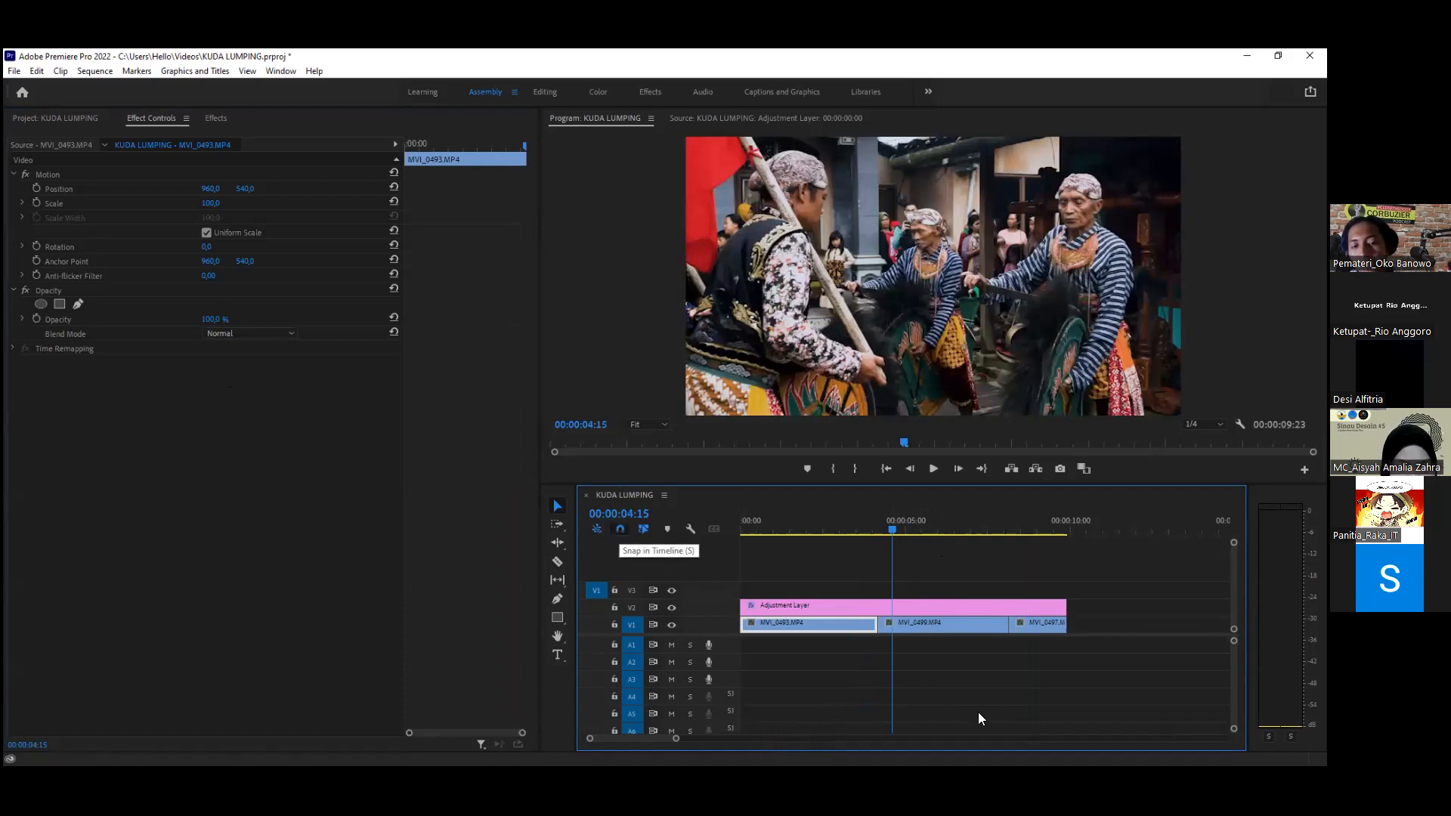
Step: Try moving the third clip on V1 with timeline snapping on and off, returning it flush against the second clip
left_click(1028, 625)
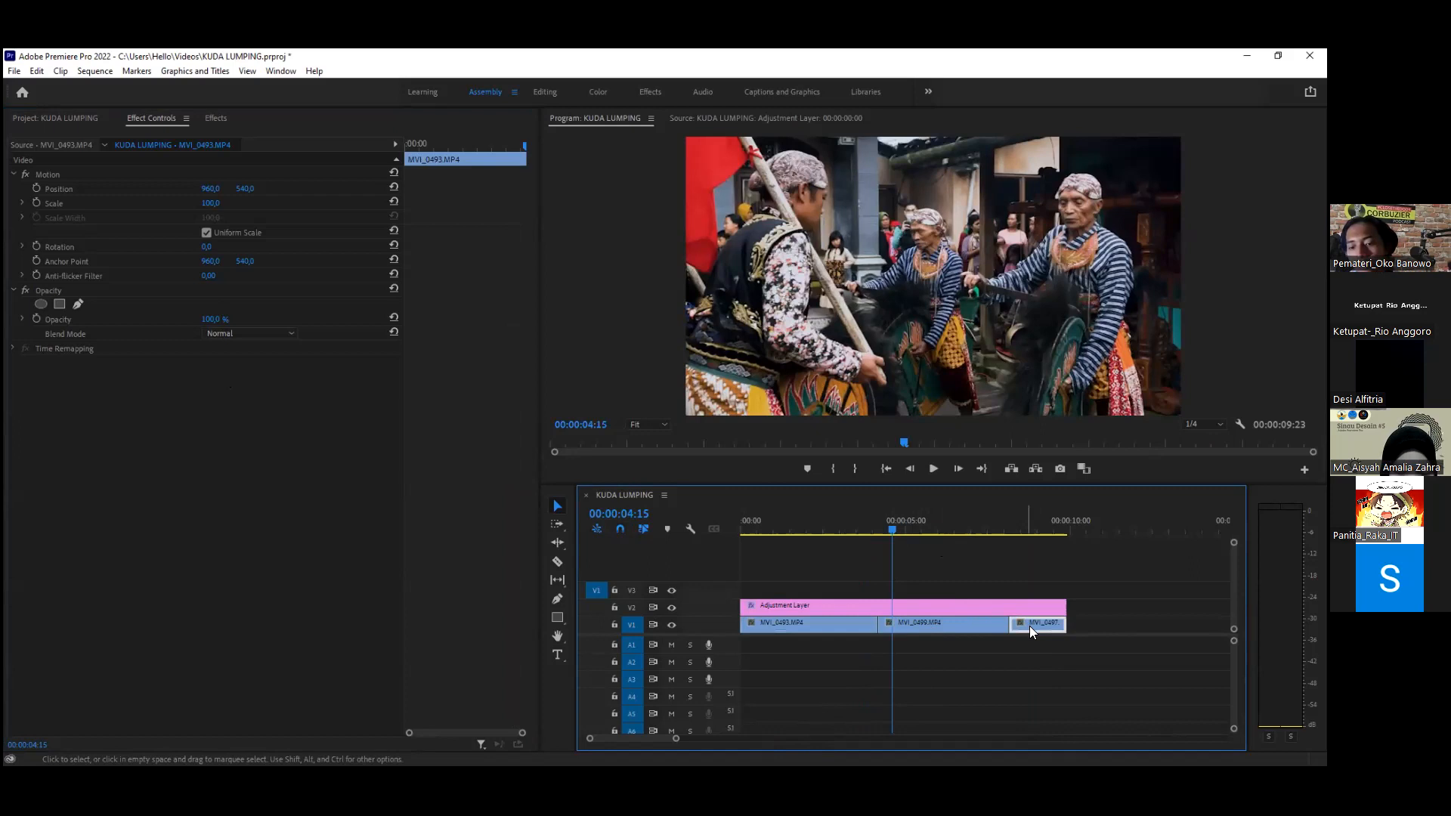
mouse_move(1035, 633)
left_mouse_down()
mouse_move(1063, 637)
mouse_move(1016, 625)
mouse_move(1029, 622)
left_mouse_up()
left_click(1015, 665)
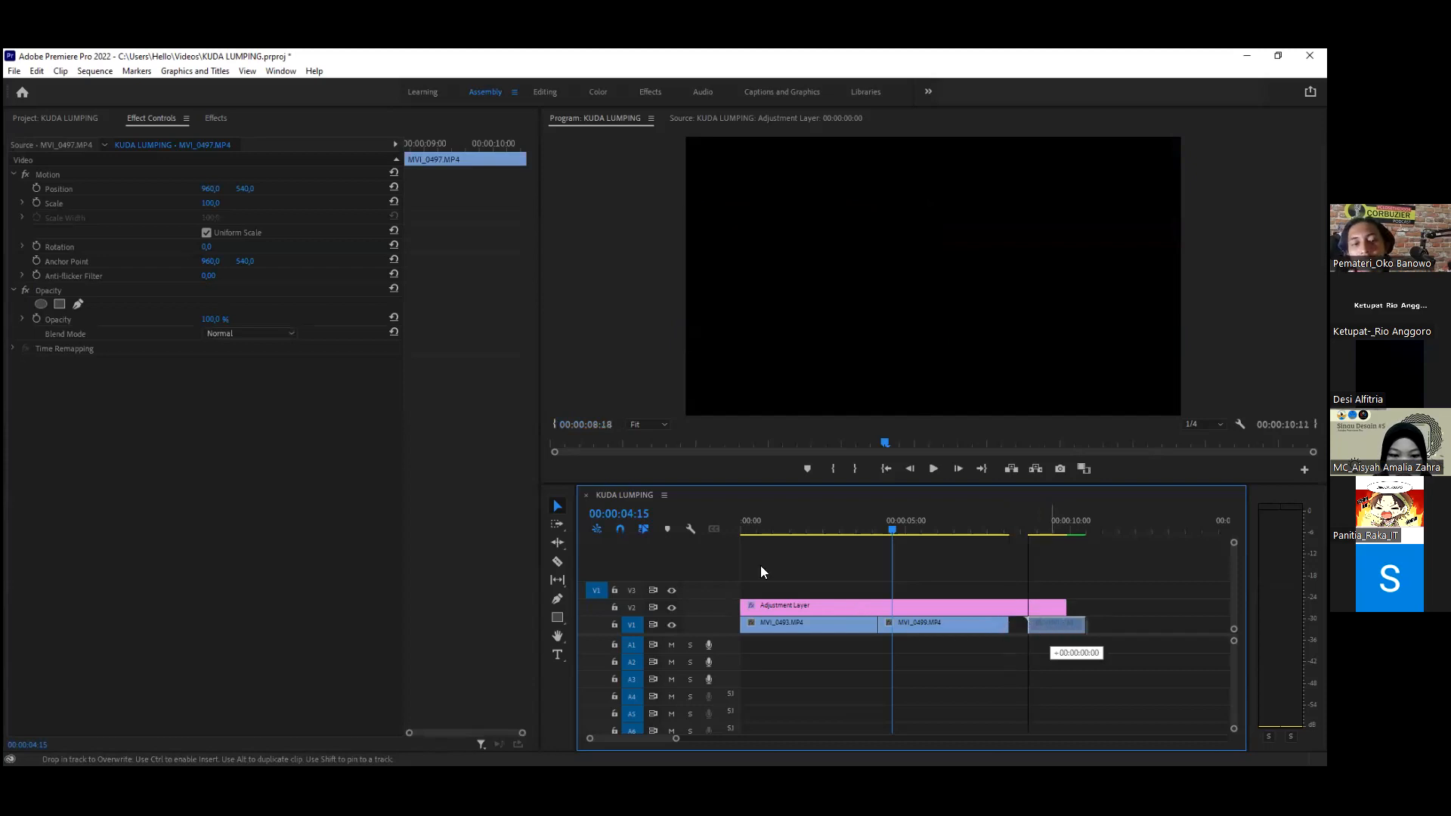
key("ctrl+z")
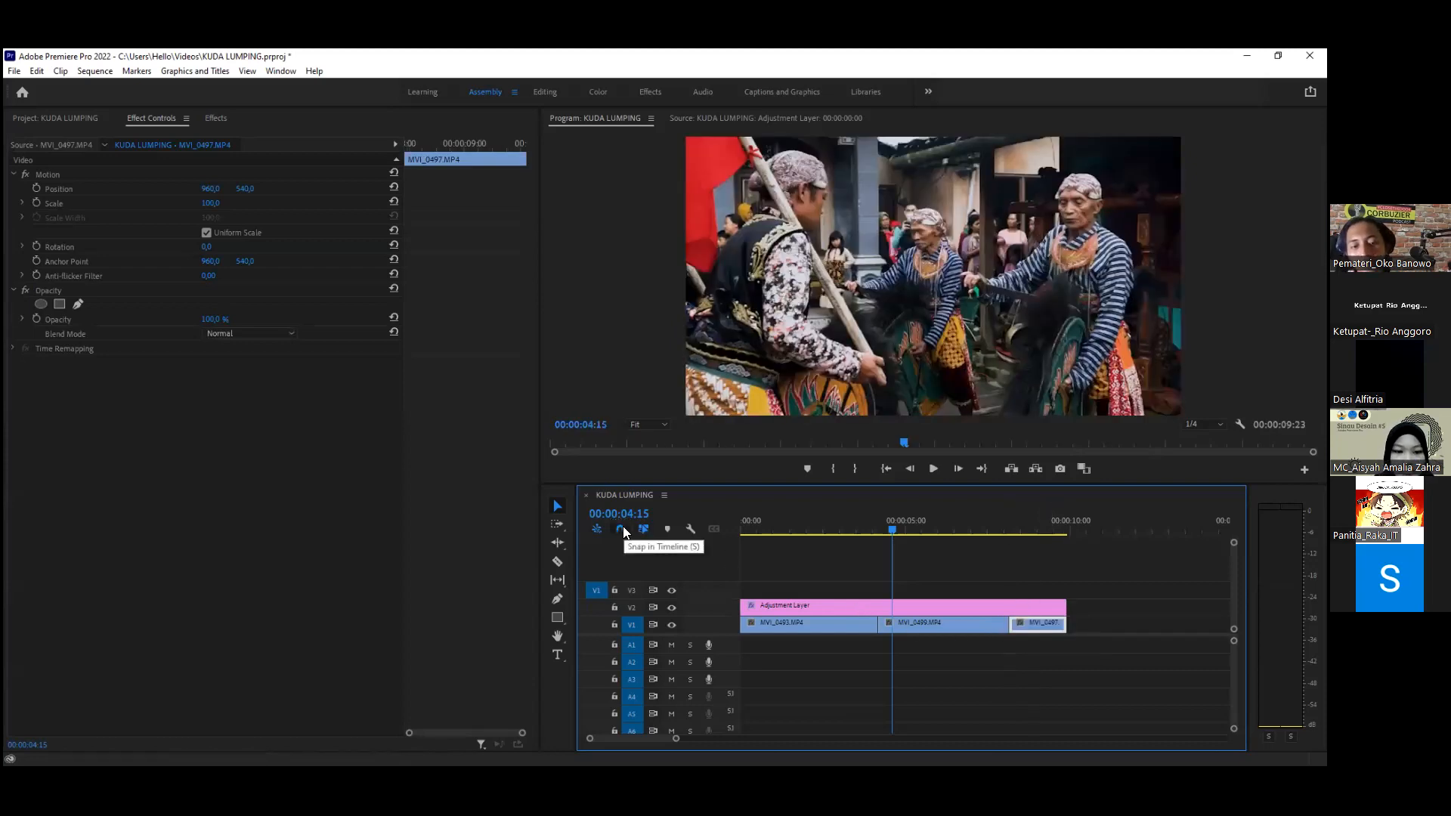
left_click_drag(1034, 630, 1014, 621)
key("ctrl+z")
left_click(1030, 624)
left_click_drag(1029, 624, 1029, 624)
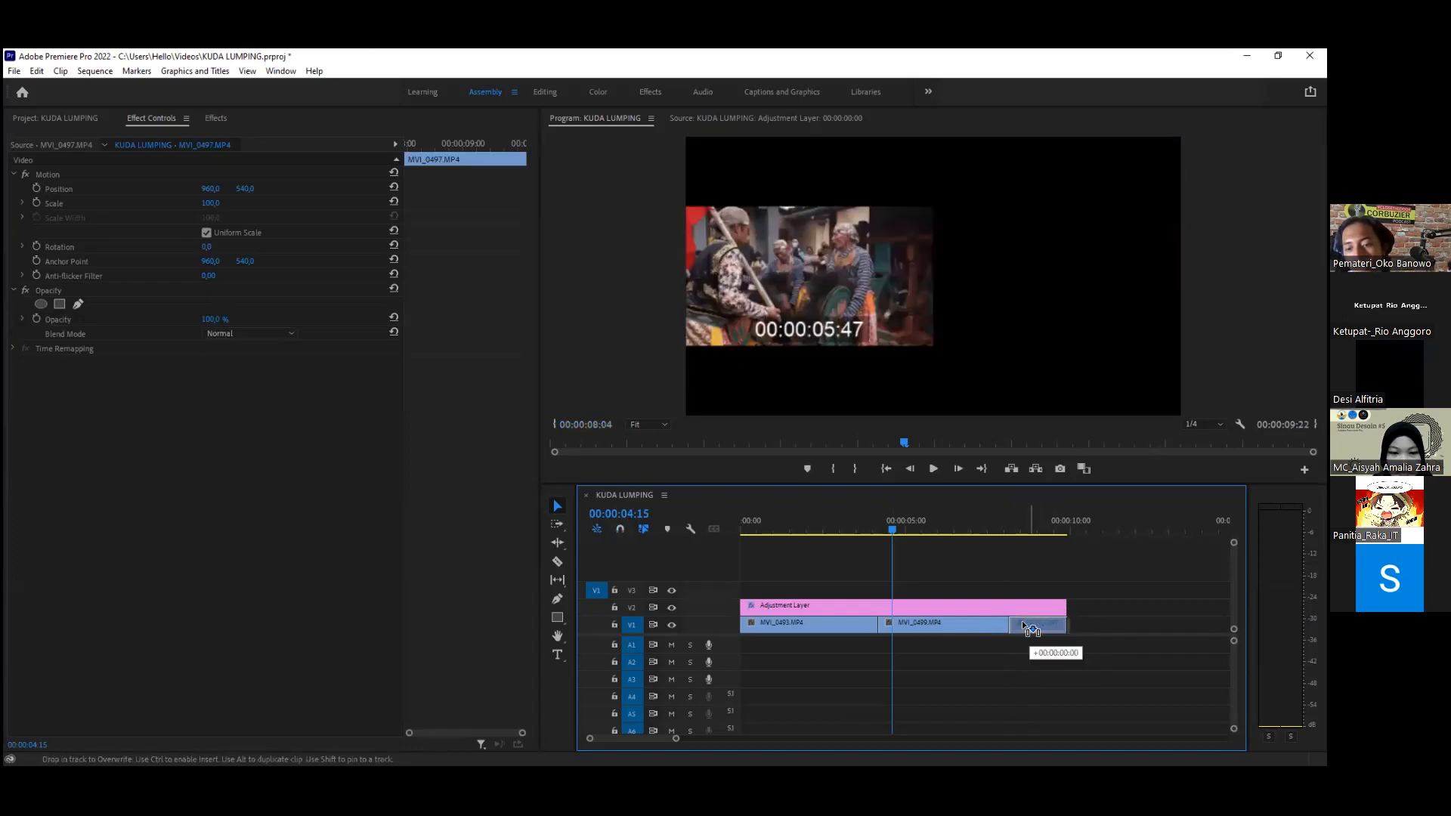
left_click_drag(1031, 629, 1022, 627)
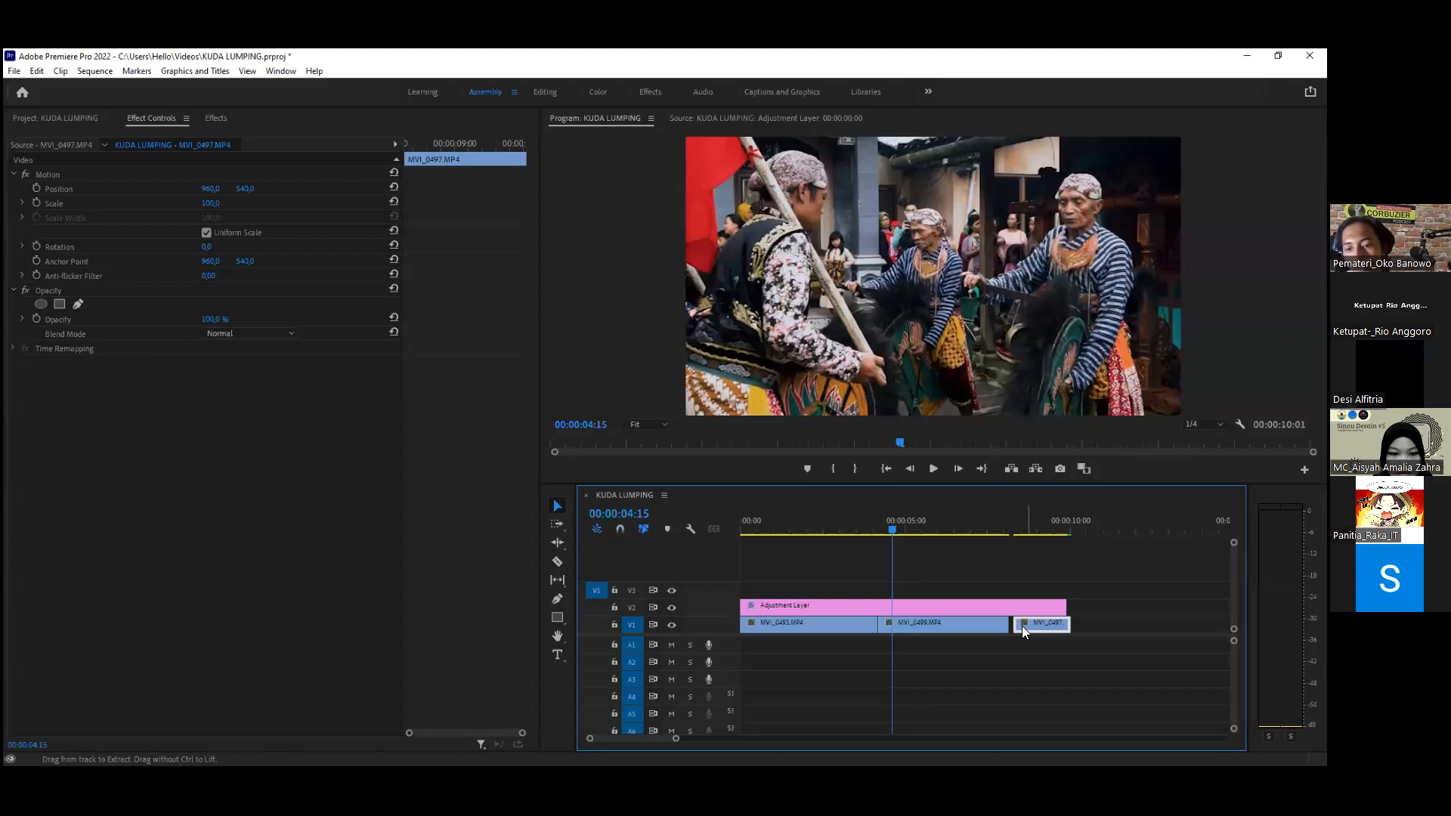
left_click_drag(1022, 626, 1018, 626)
left_click(910, 563)
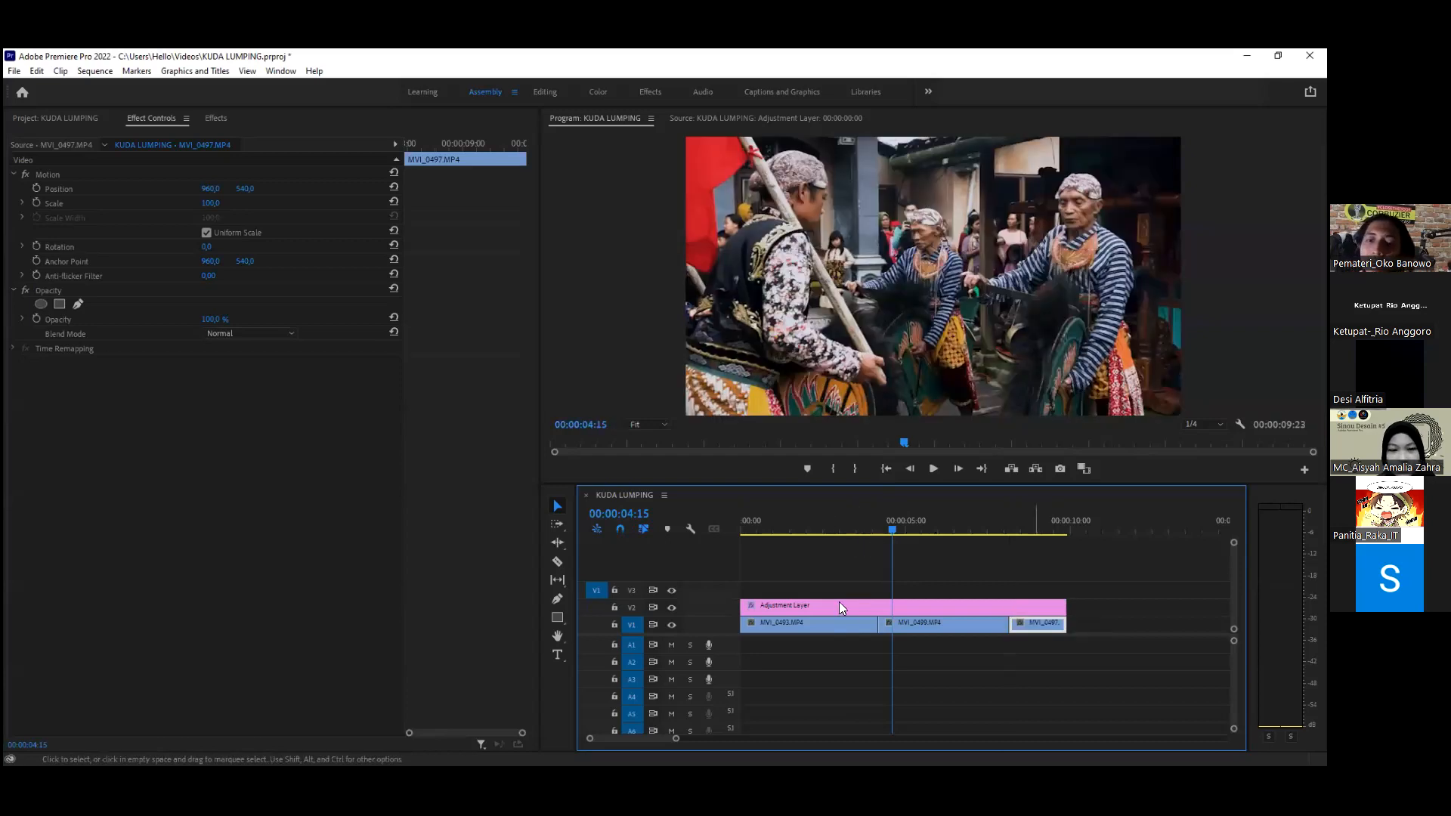
Step: Play back the graded sequence from the end of the first clip into the third clip
key("space")
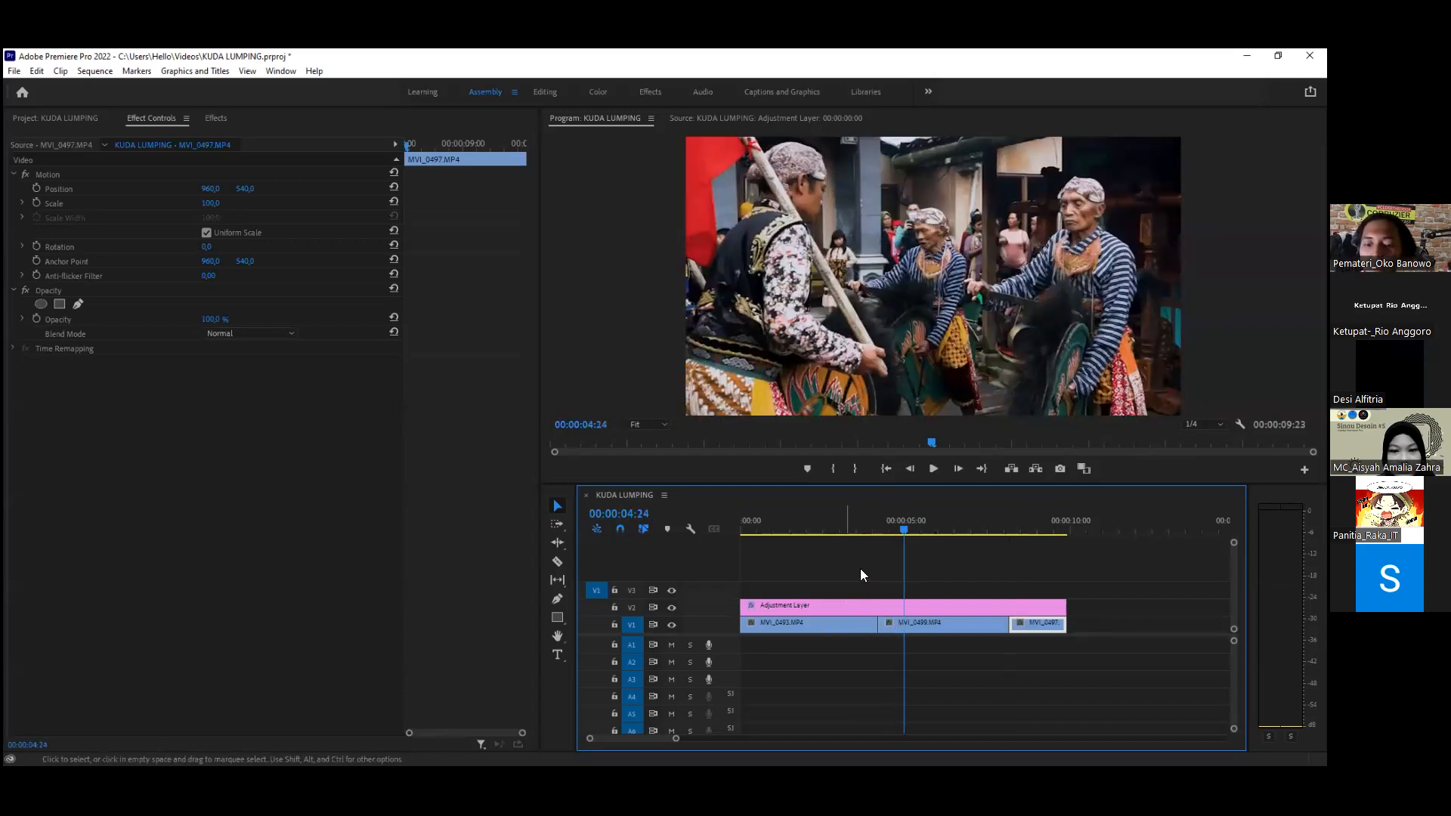
left_click(871, 521)
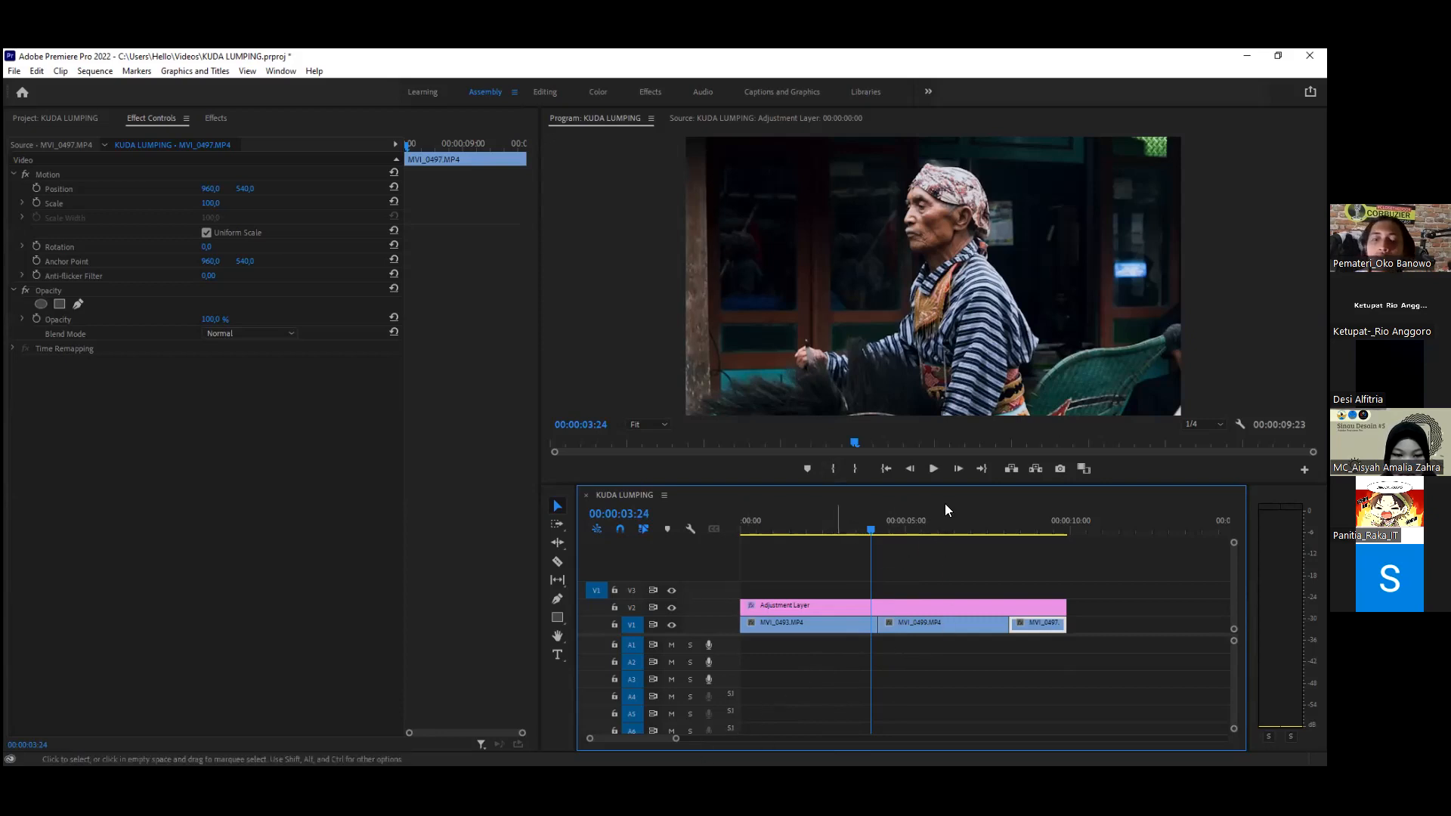
left_click(934, 468)
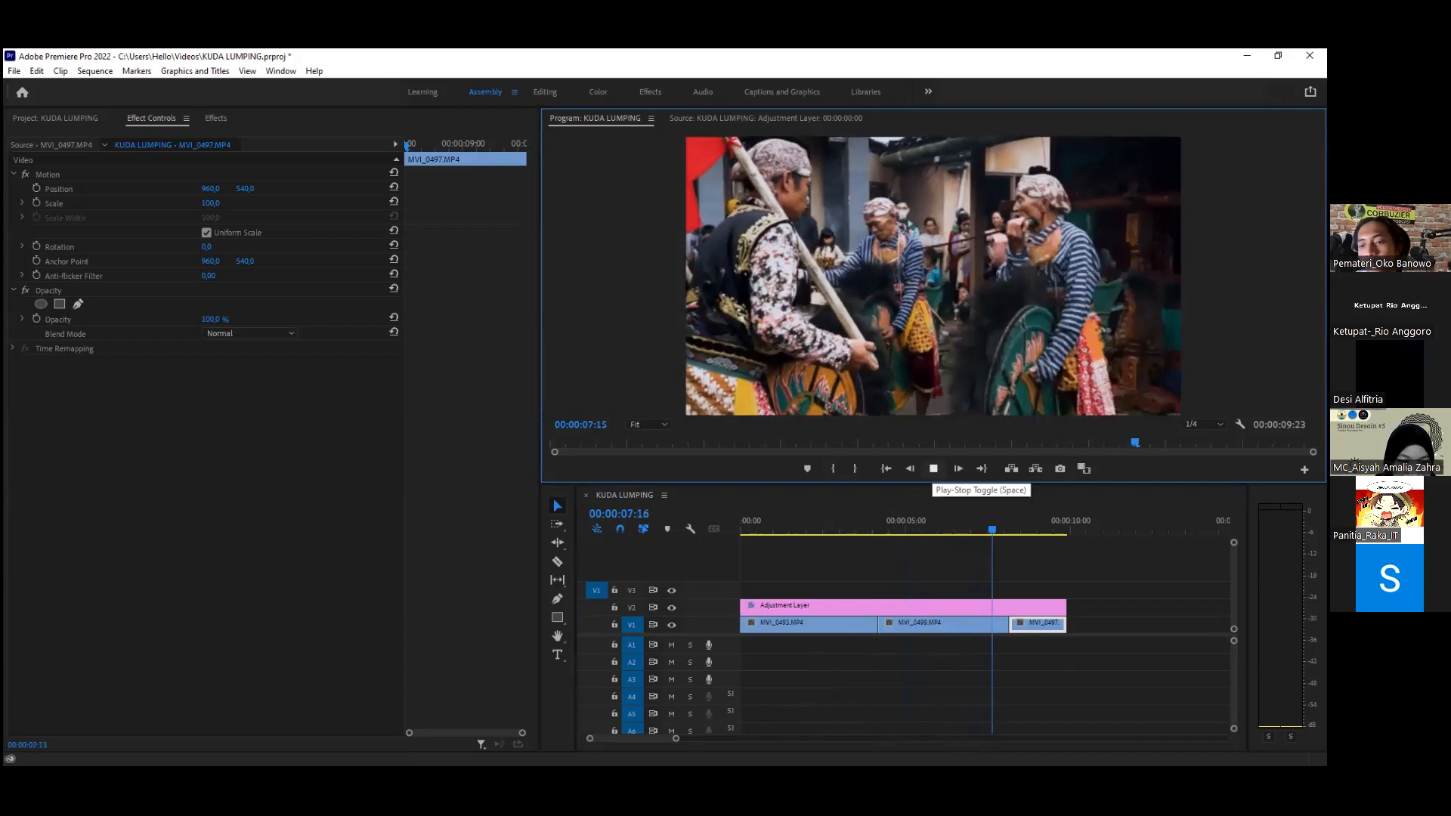
key("space")
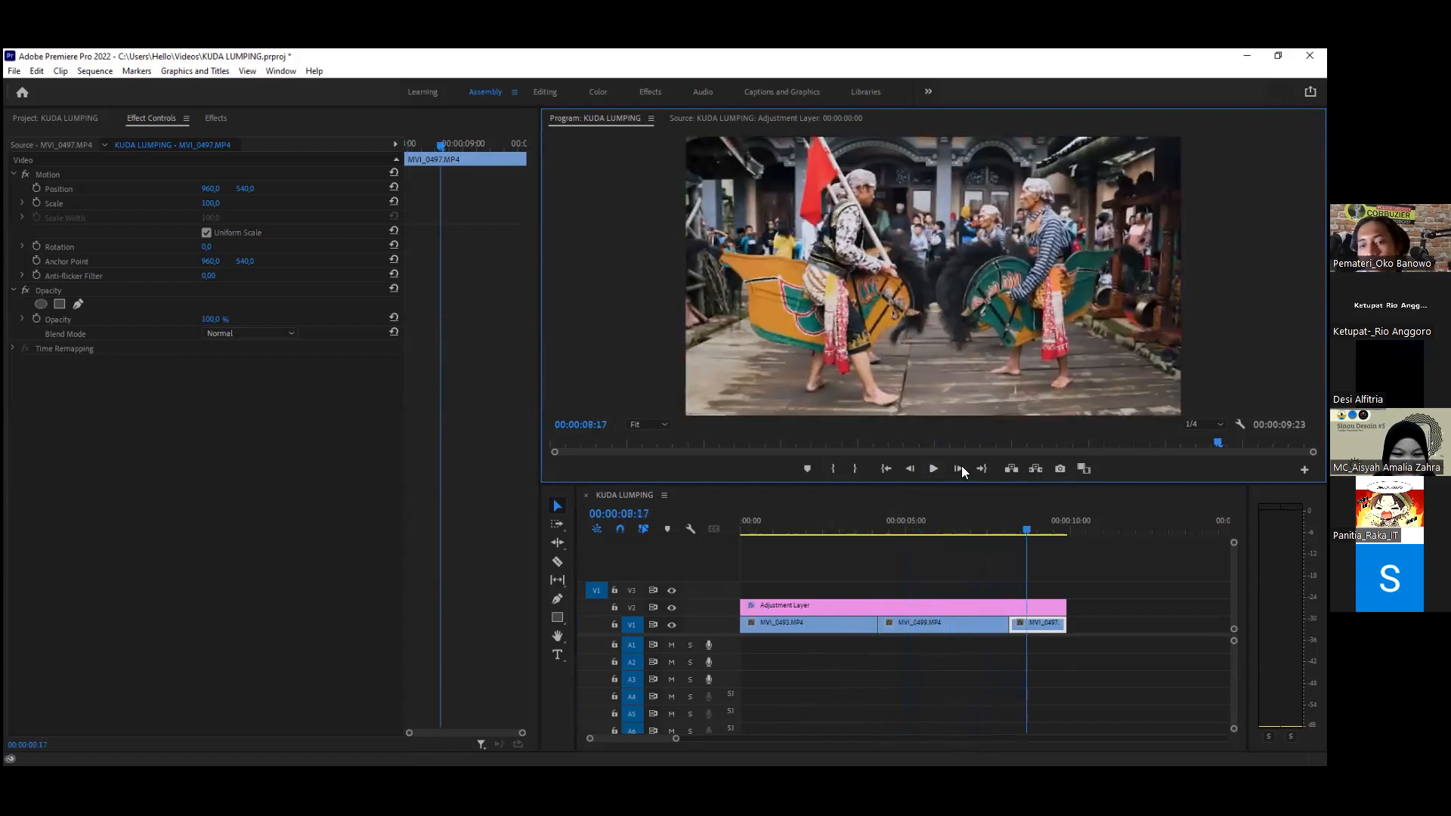
Step: Set the program playback resolution to Full and play back the footage around the cut between the second and third clips
left_click(1203, 438)
left_click(998, 526)
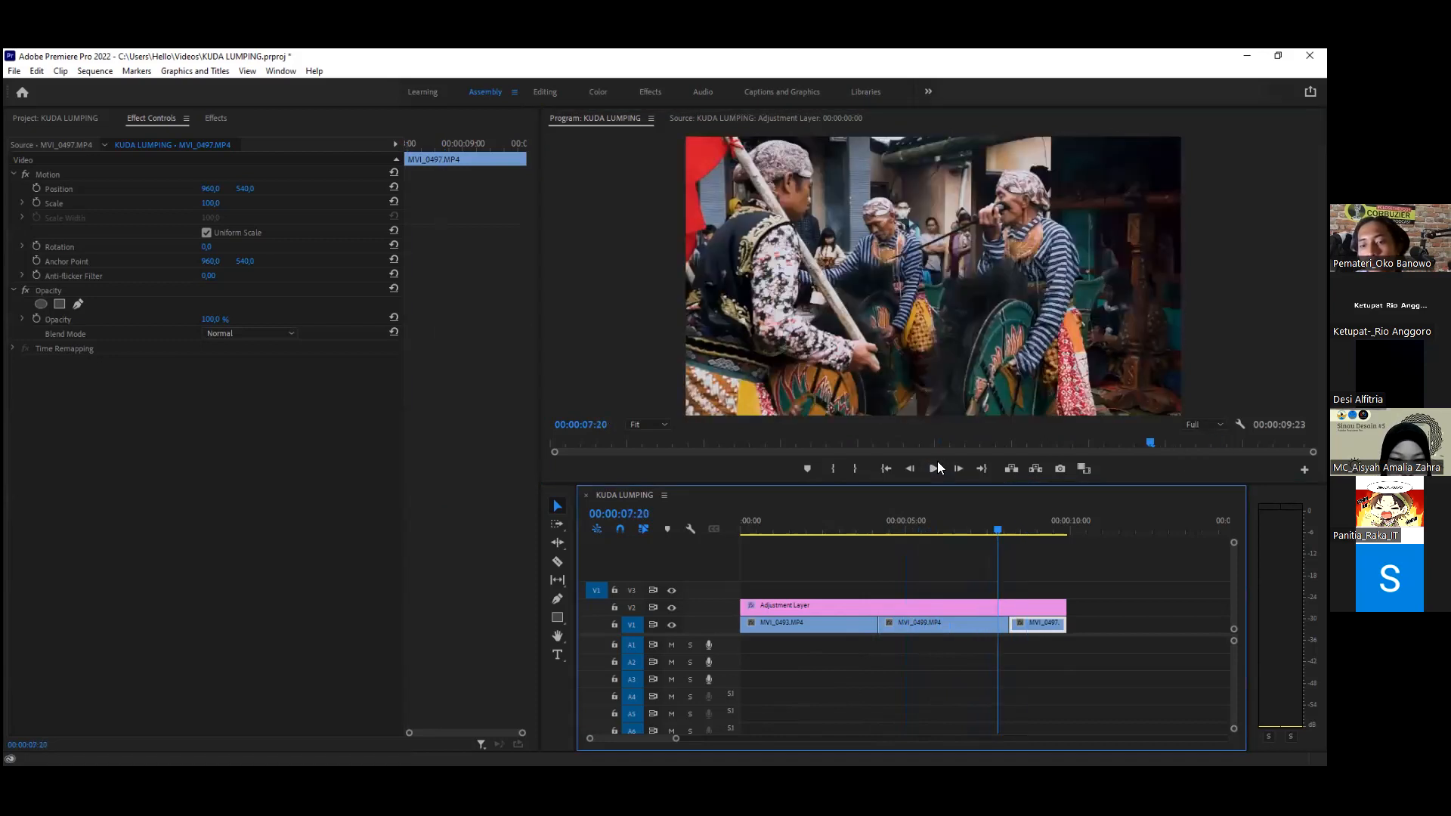
left_click(936, 468)
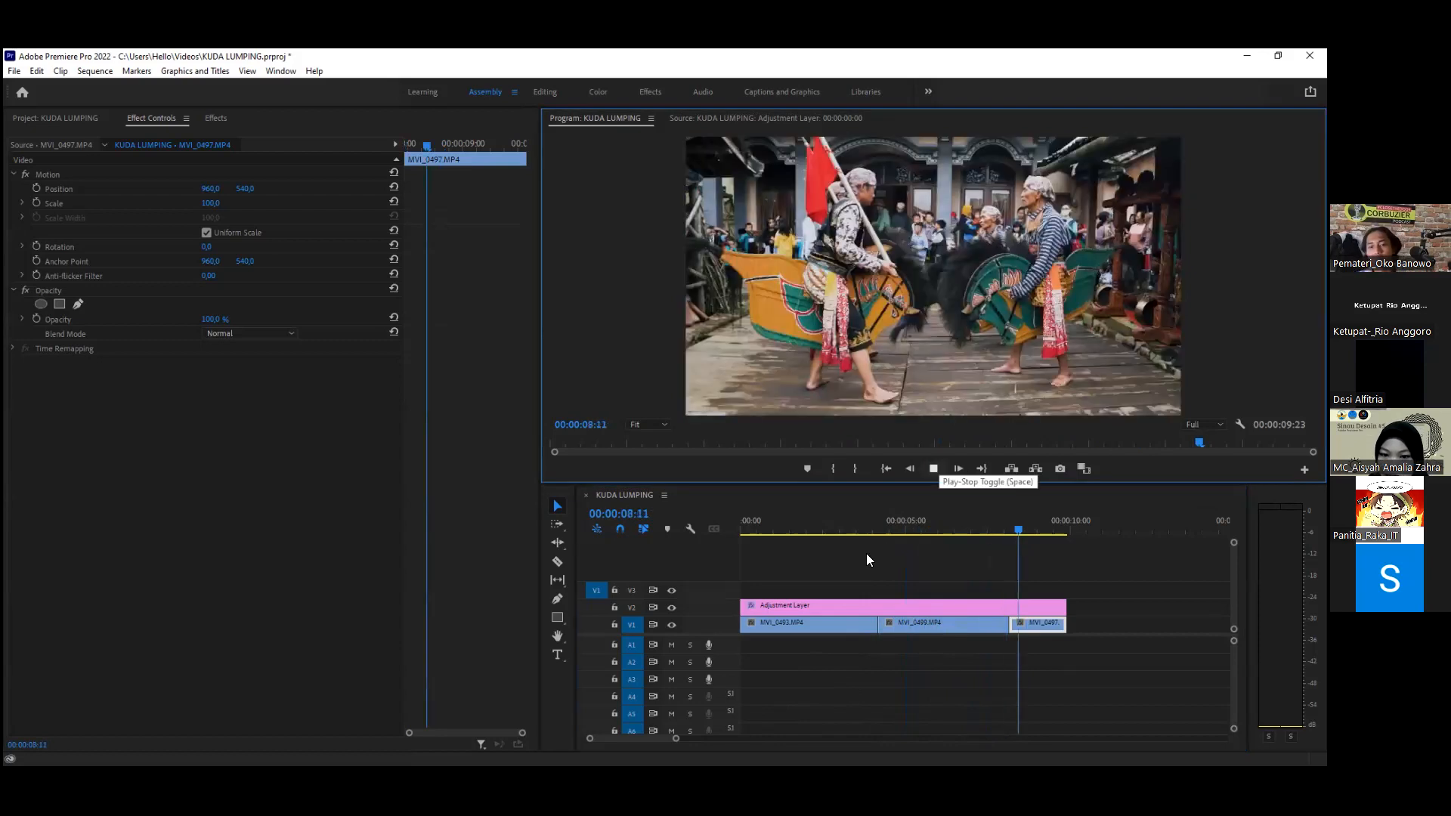
left_click(919, 503)
key("Up")
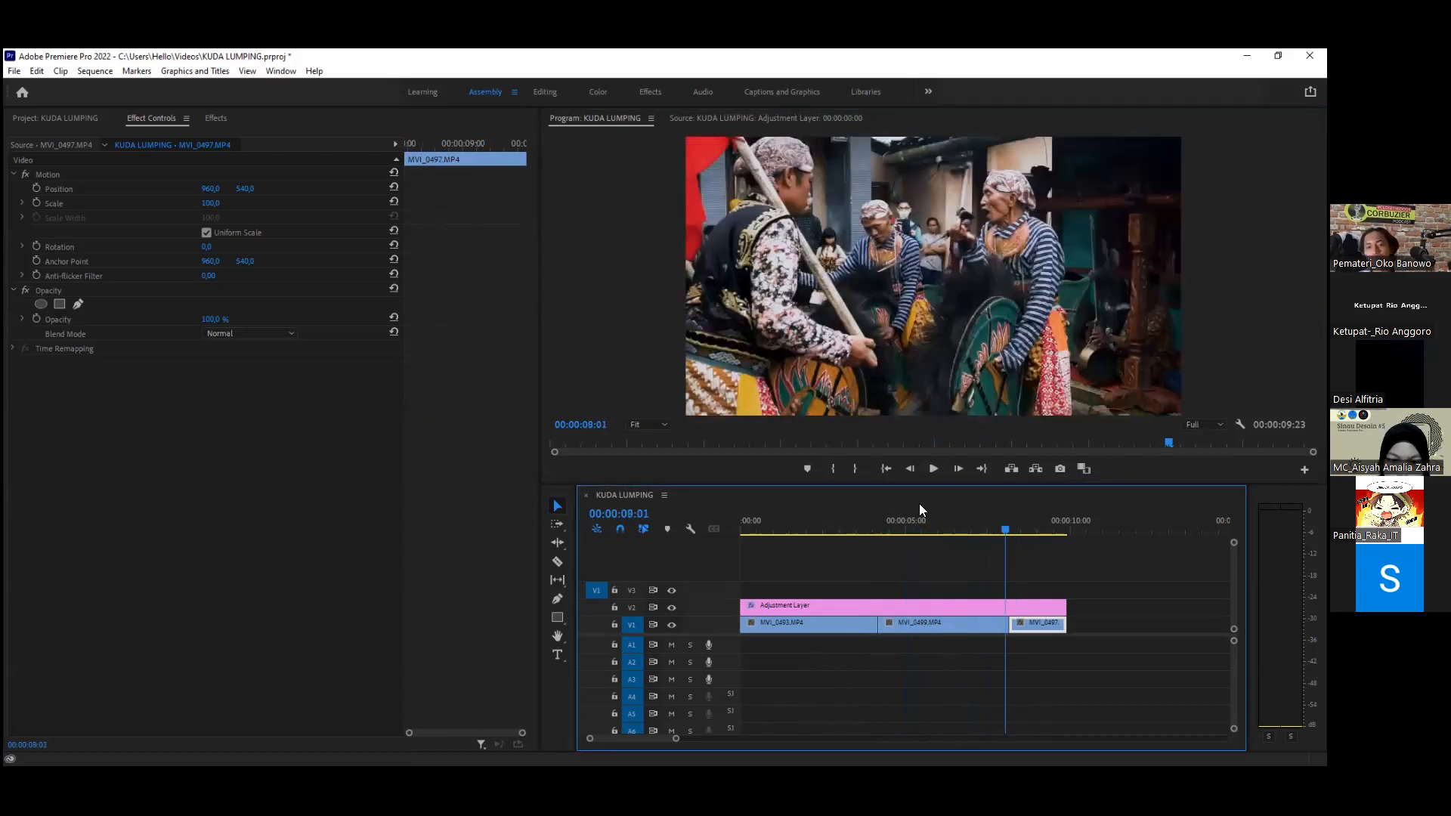
key("Up")
left_click(933, 469)
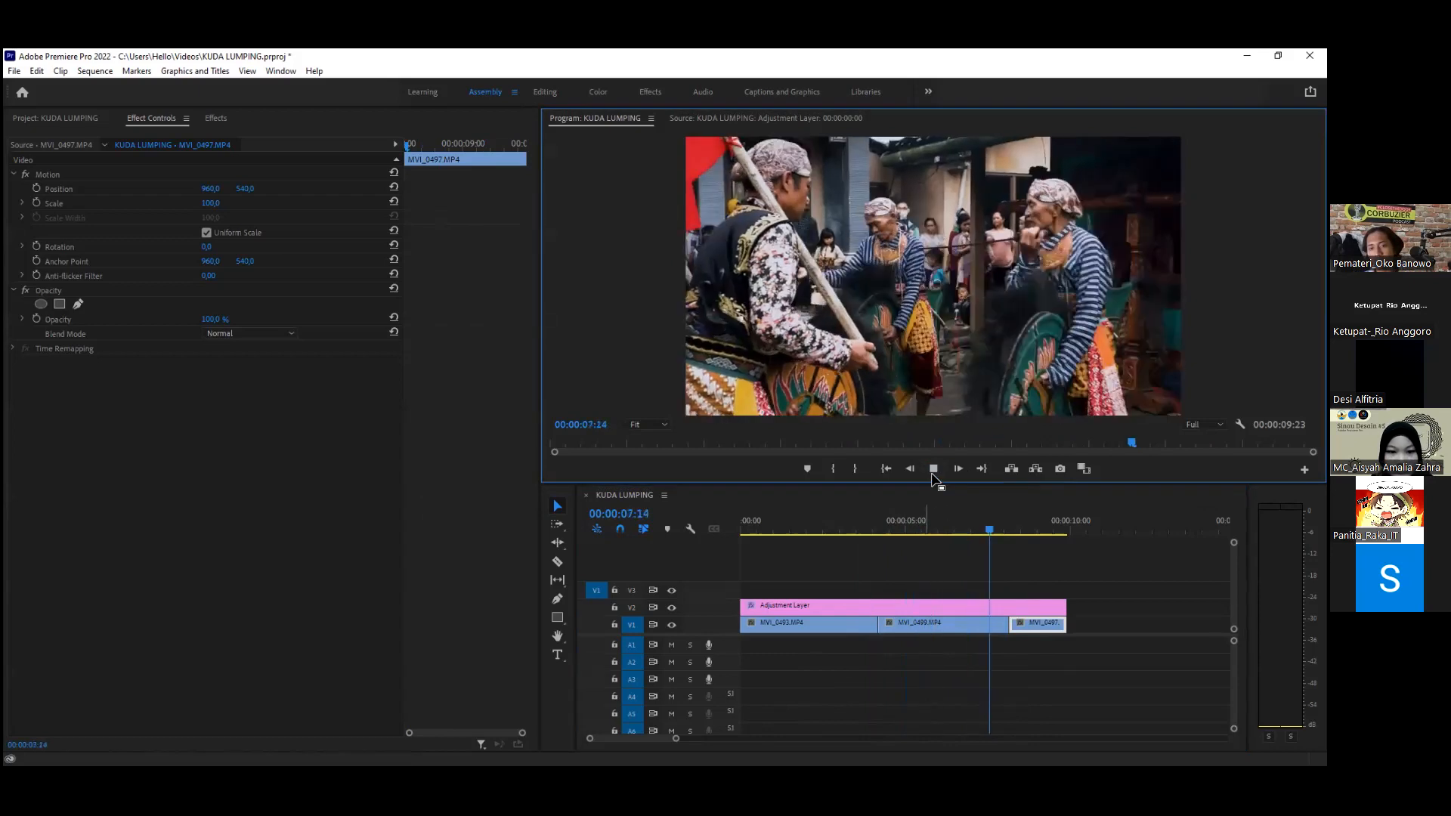
key("space")
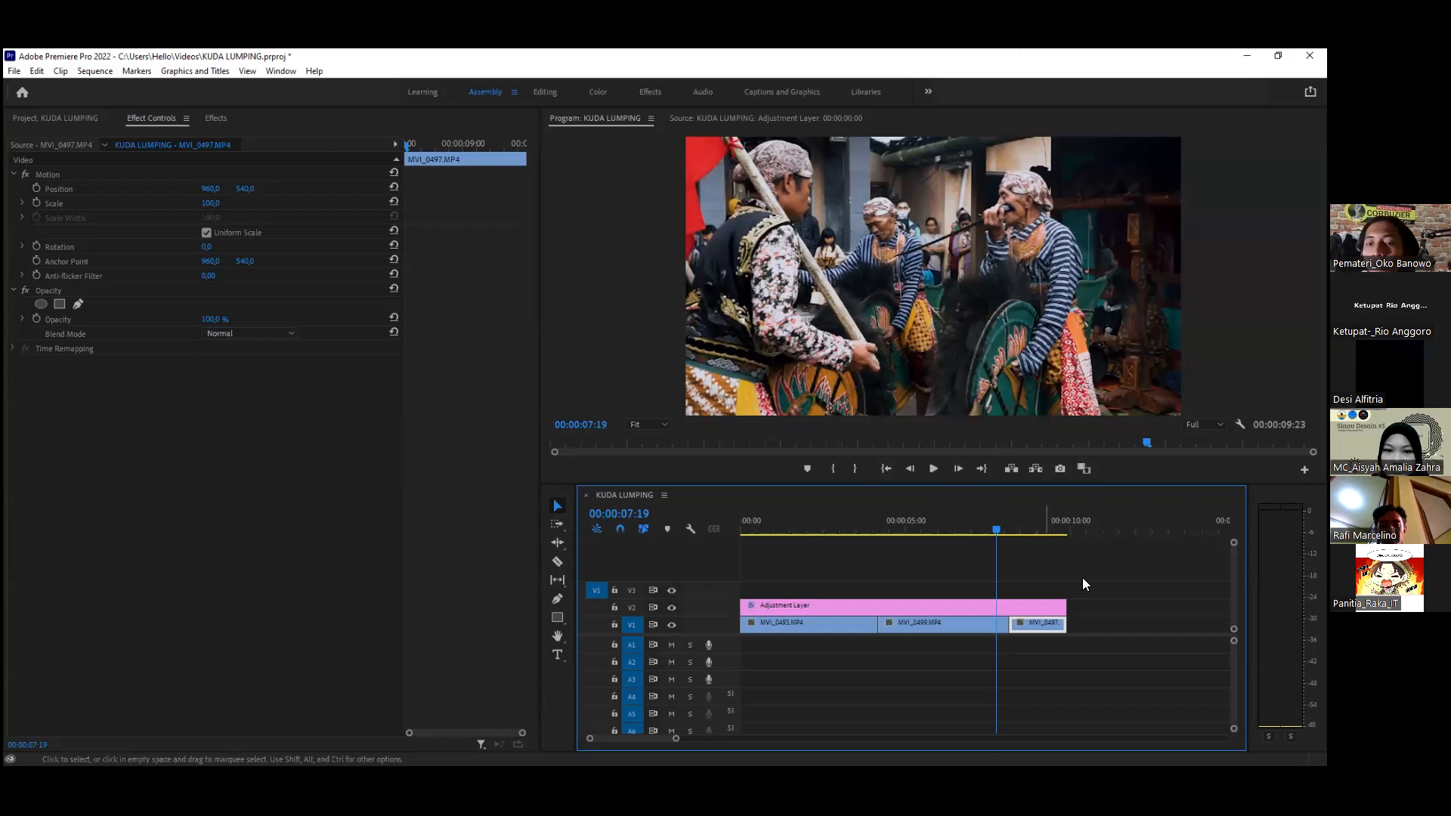
Step: At the start of the third clip, set the adjustment layer's Lumetri Highlights to -7 and raise the Whites slightly
left_click(1008, 530)
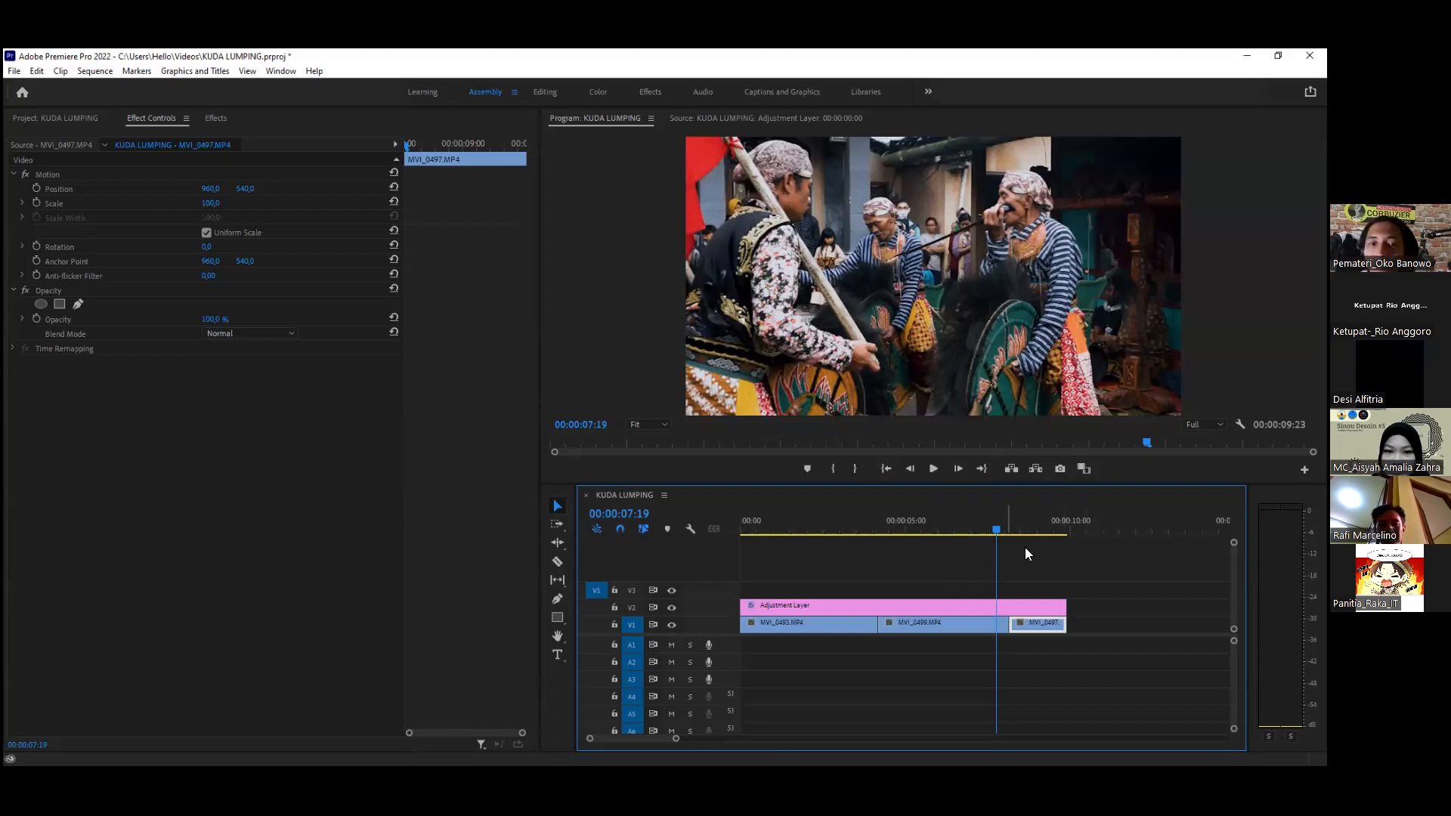
left_click(1012, 530)
left_click_drag(1015, 563, 1012, 553)
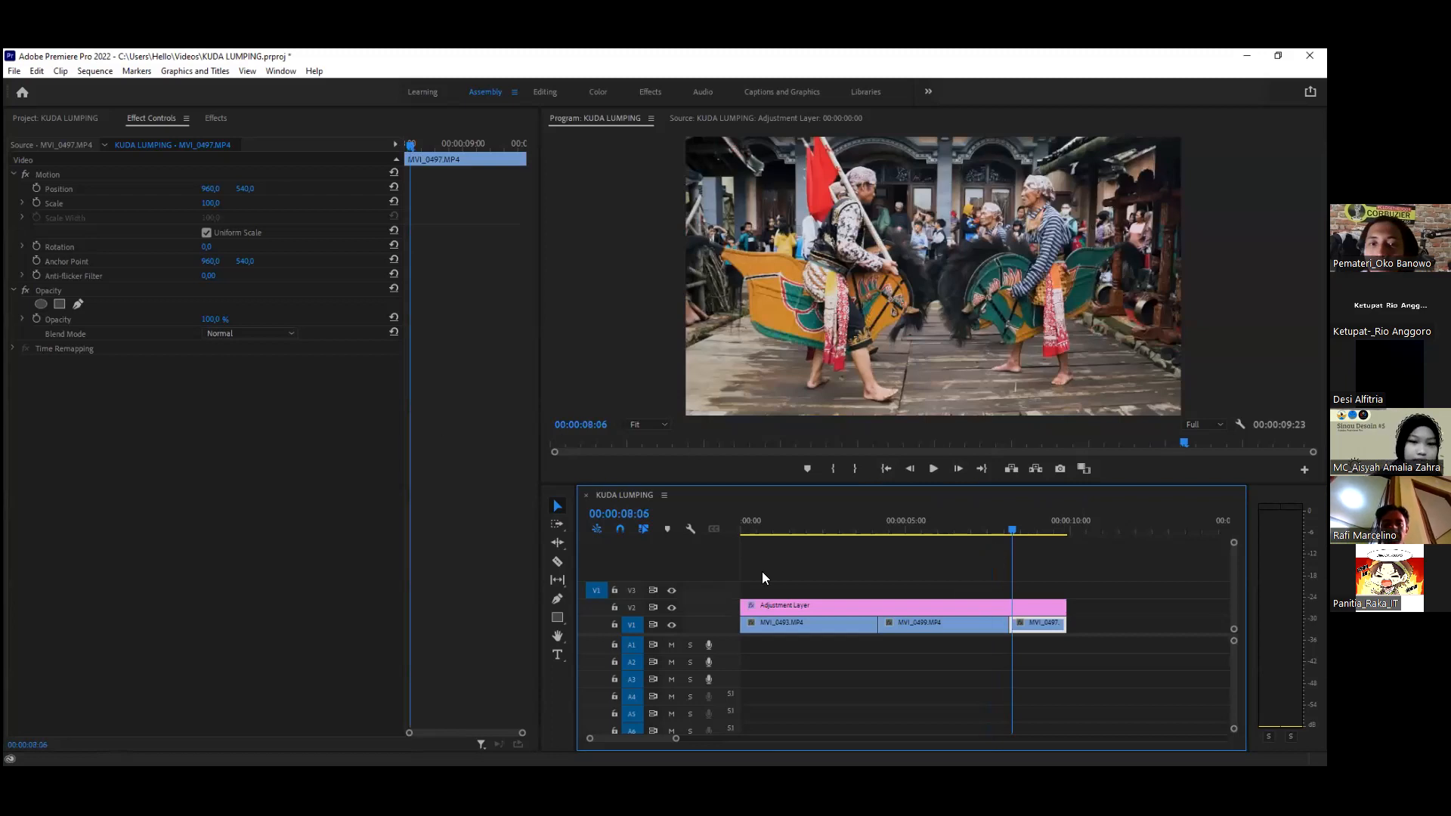
left_click(987, 609)
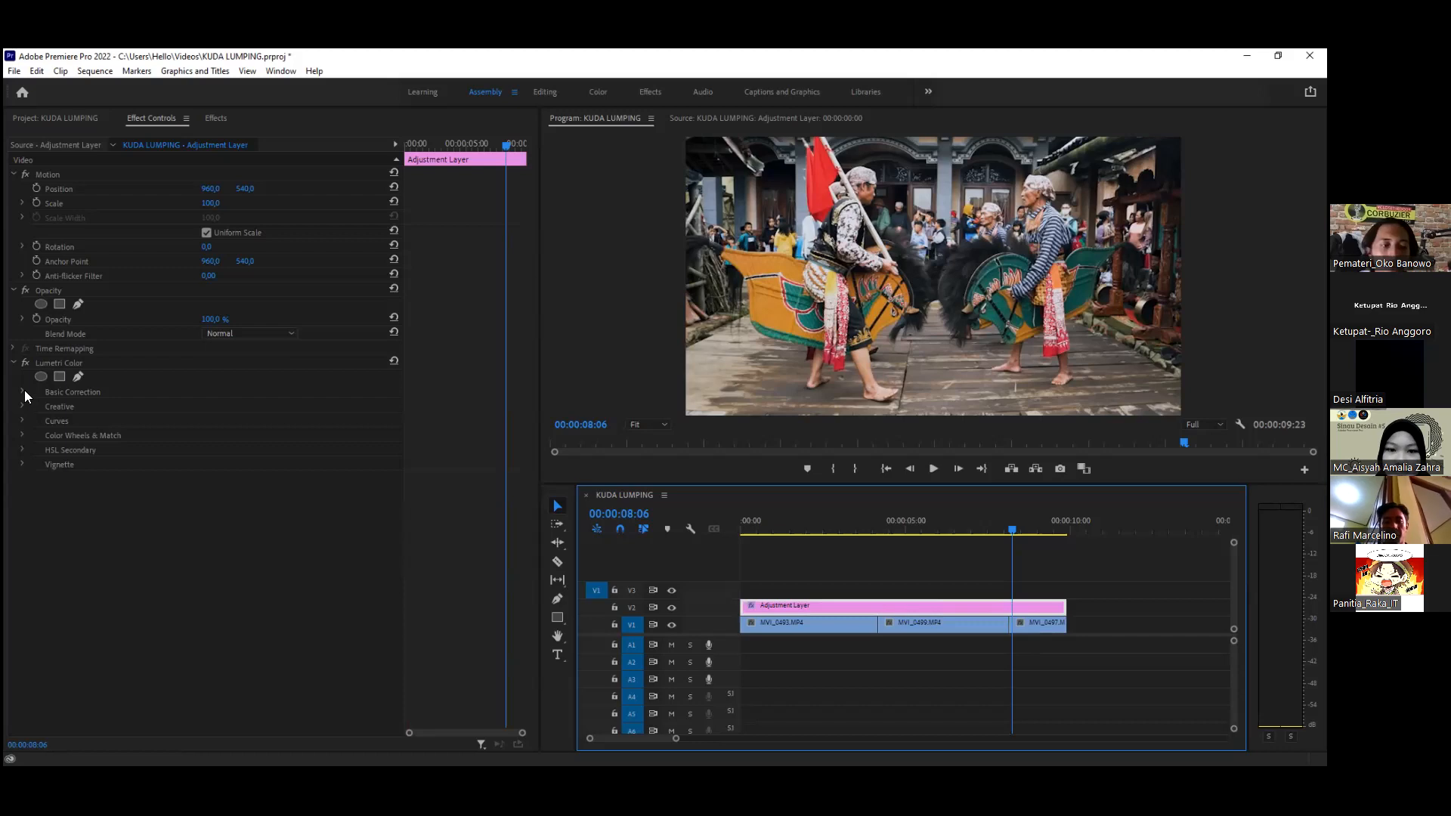
left_click(199, 497)
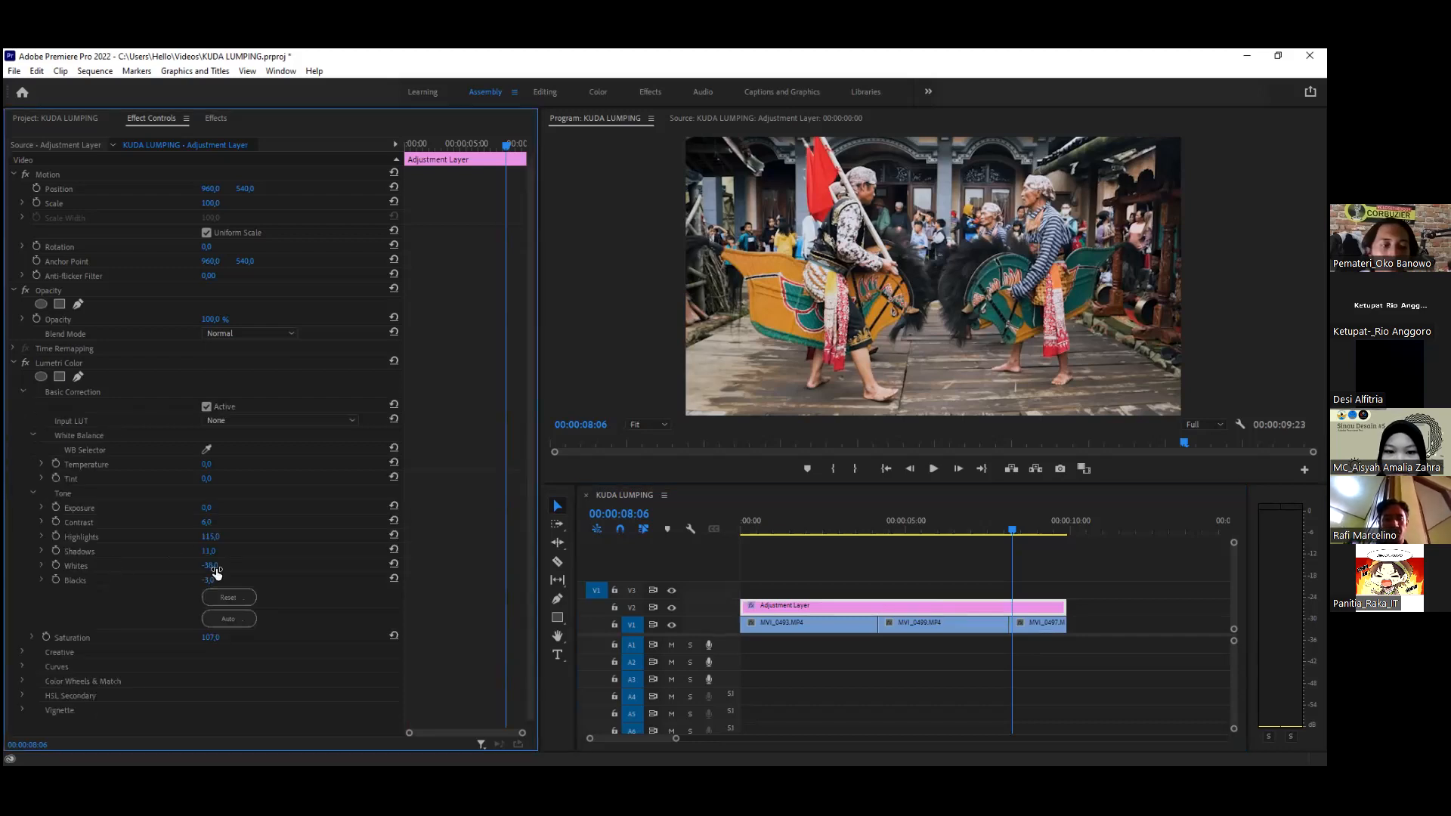
left_click_drag(210, 565, 302, 565)
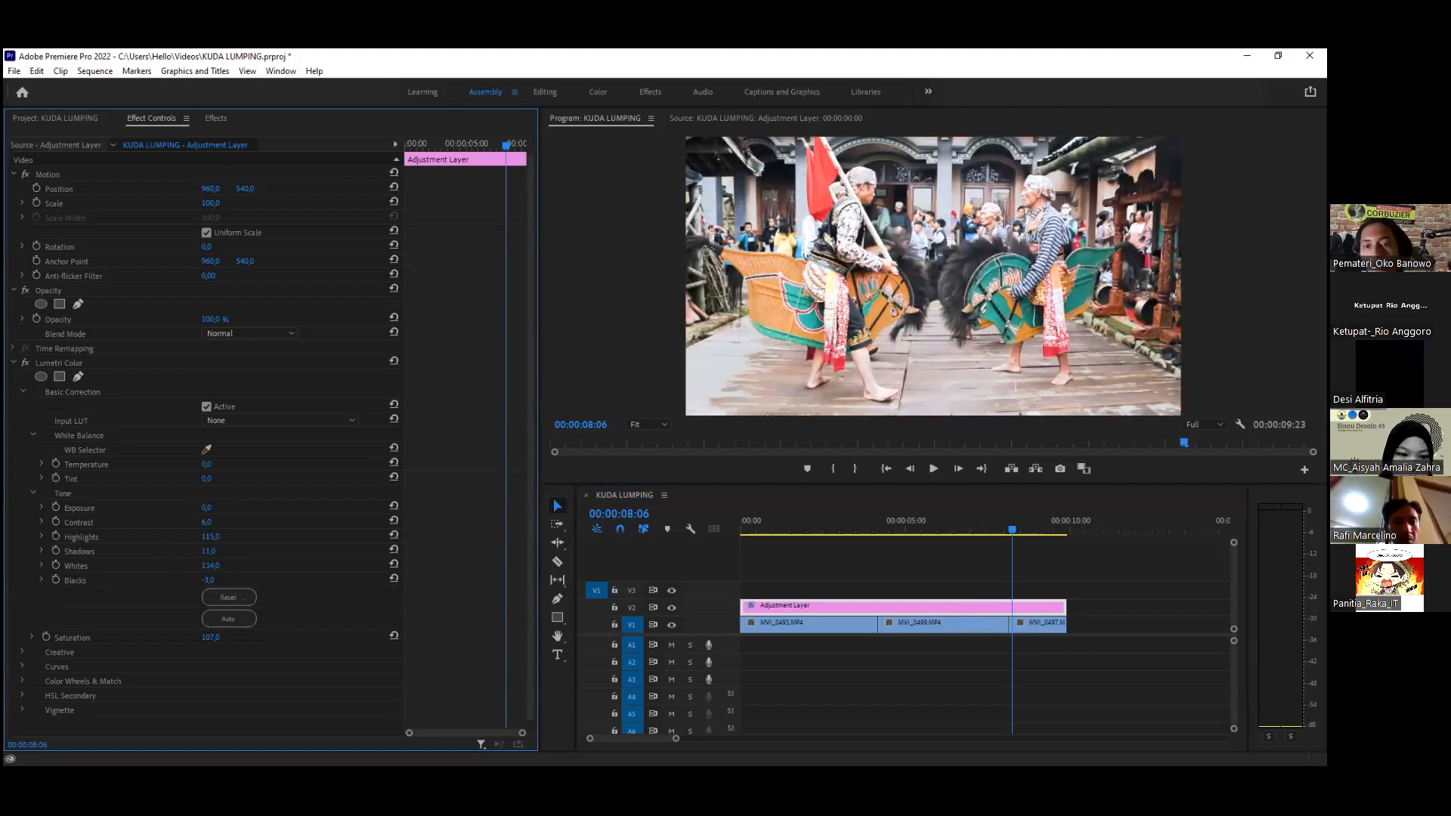
left_click_drag(210, 565, 163, 537)
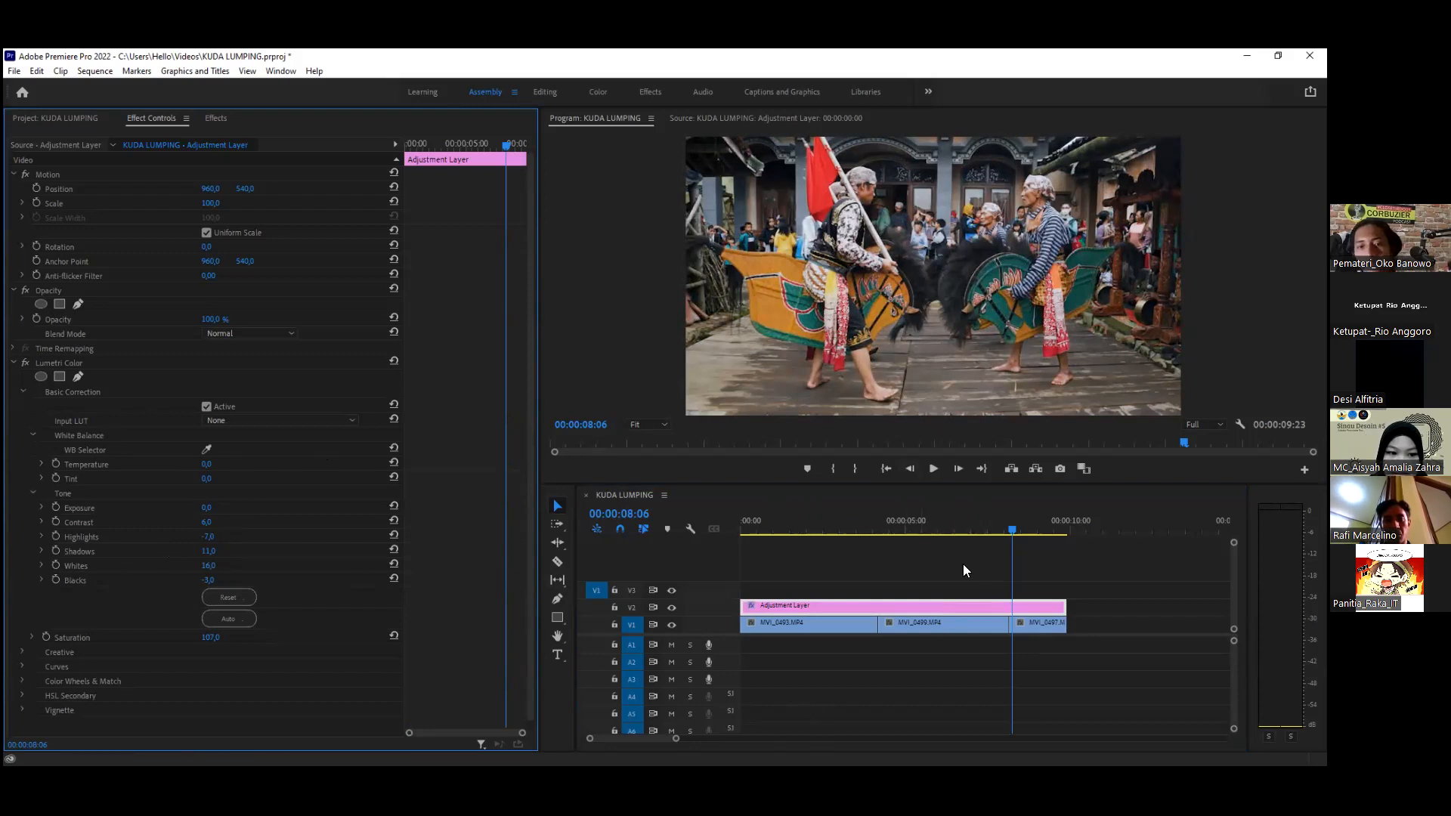
Step: Set the adjustment layer's Lumetri Whites to 10
mouse_move(210, 566)
left_mouse_down()
mouse_move(161, 566)
mouse_move(205, 566)
left_mouse_up()
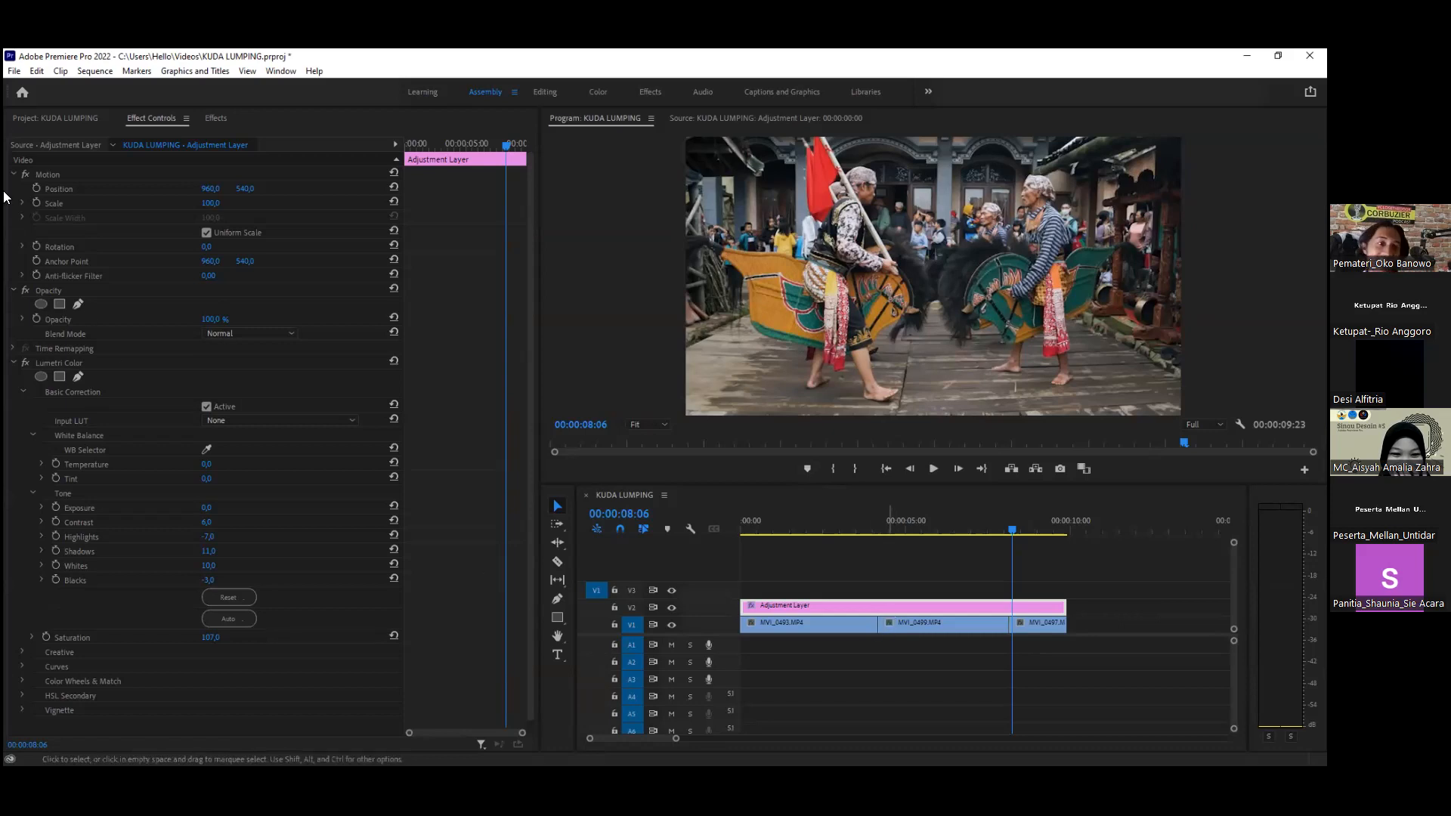
Step: Browse the available effects, expanding the Audio Effects, Crossfade audio transition and Video Transitions categories
left_click(215, 120)
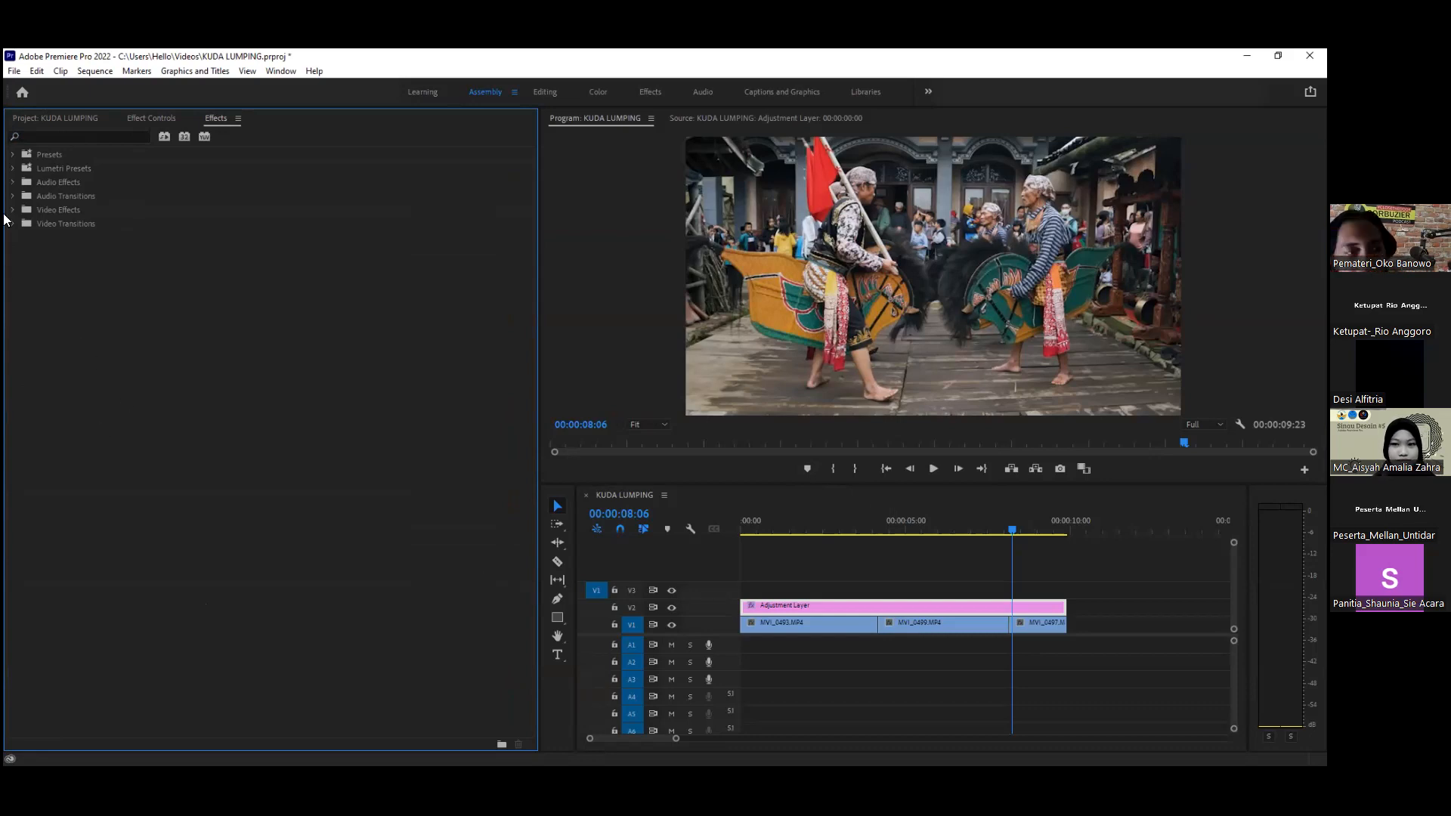
left_click(12, 182)
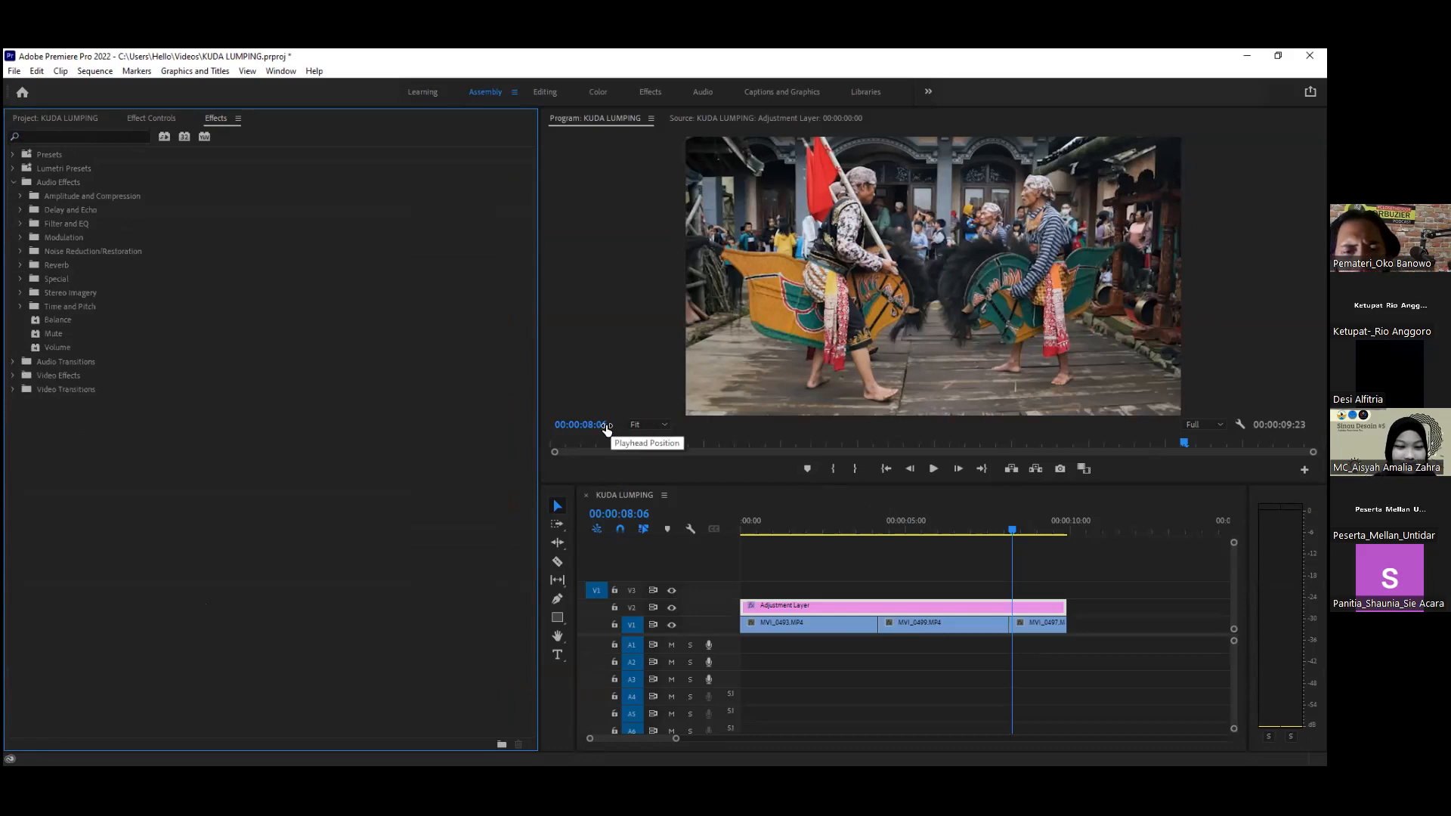
left_click(13, 362)
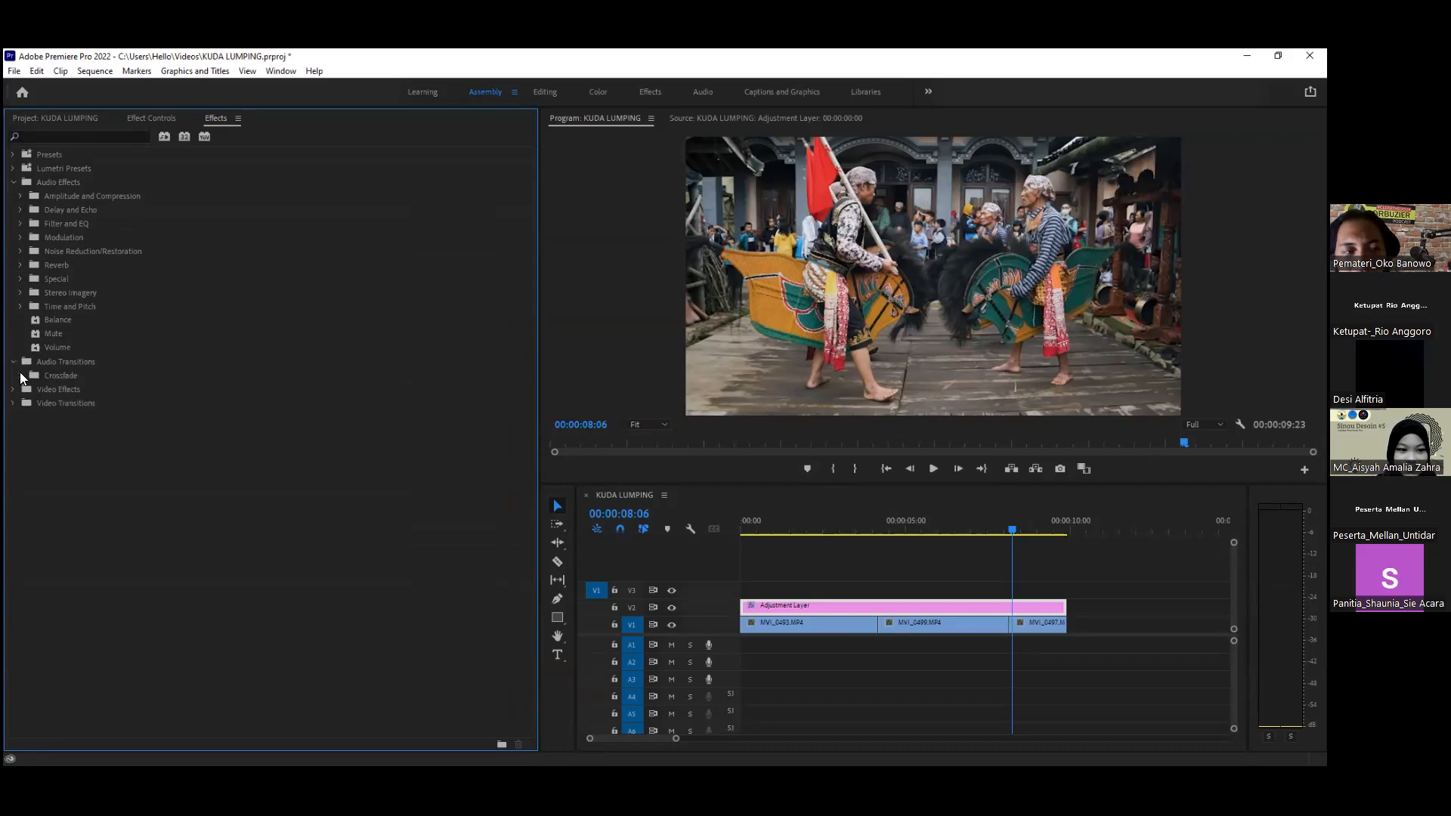
left_click(21, 376)
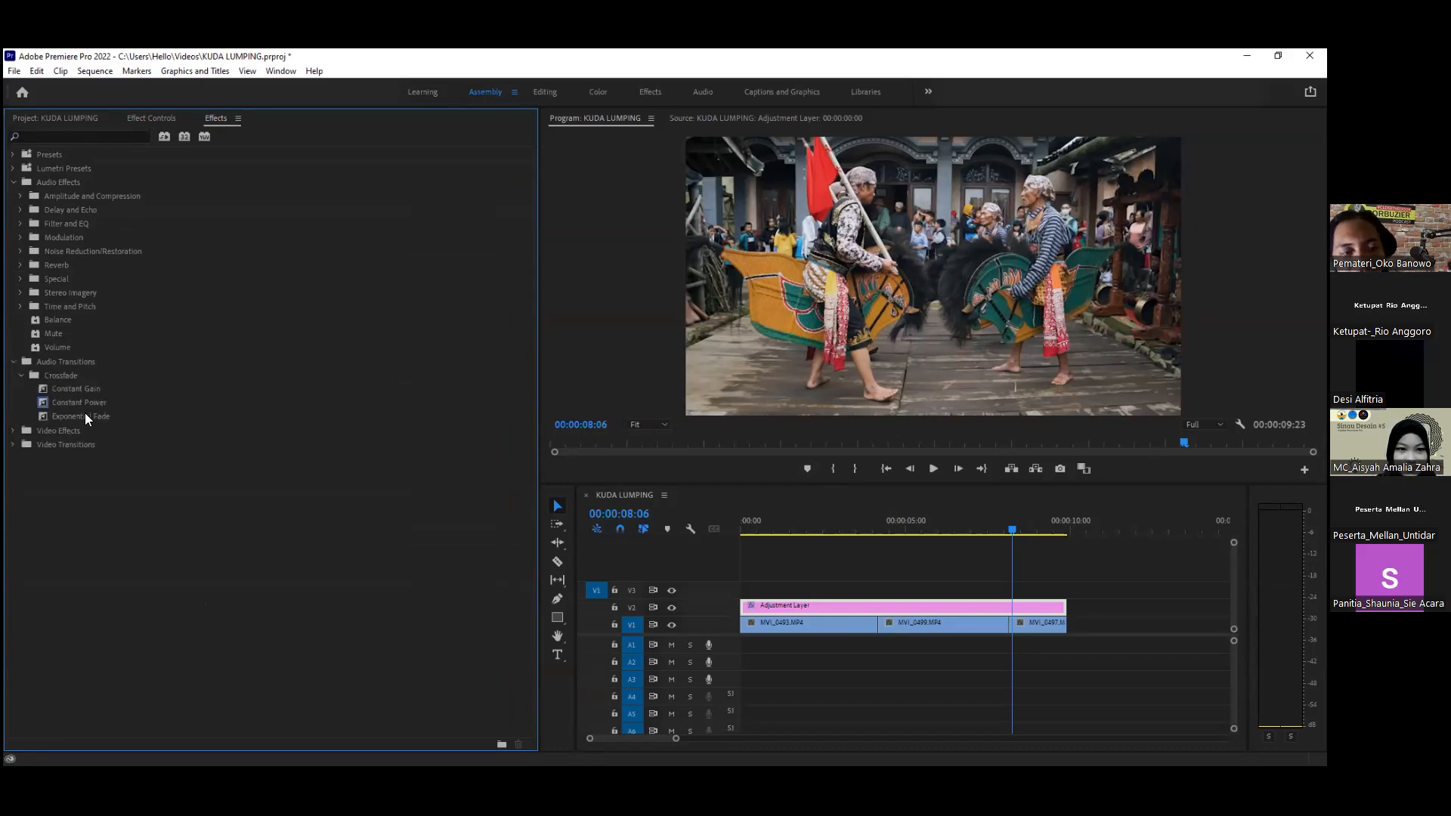
left_click(13, 444)
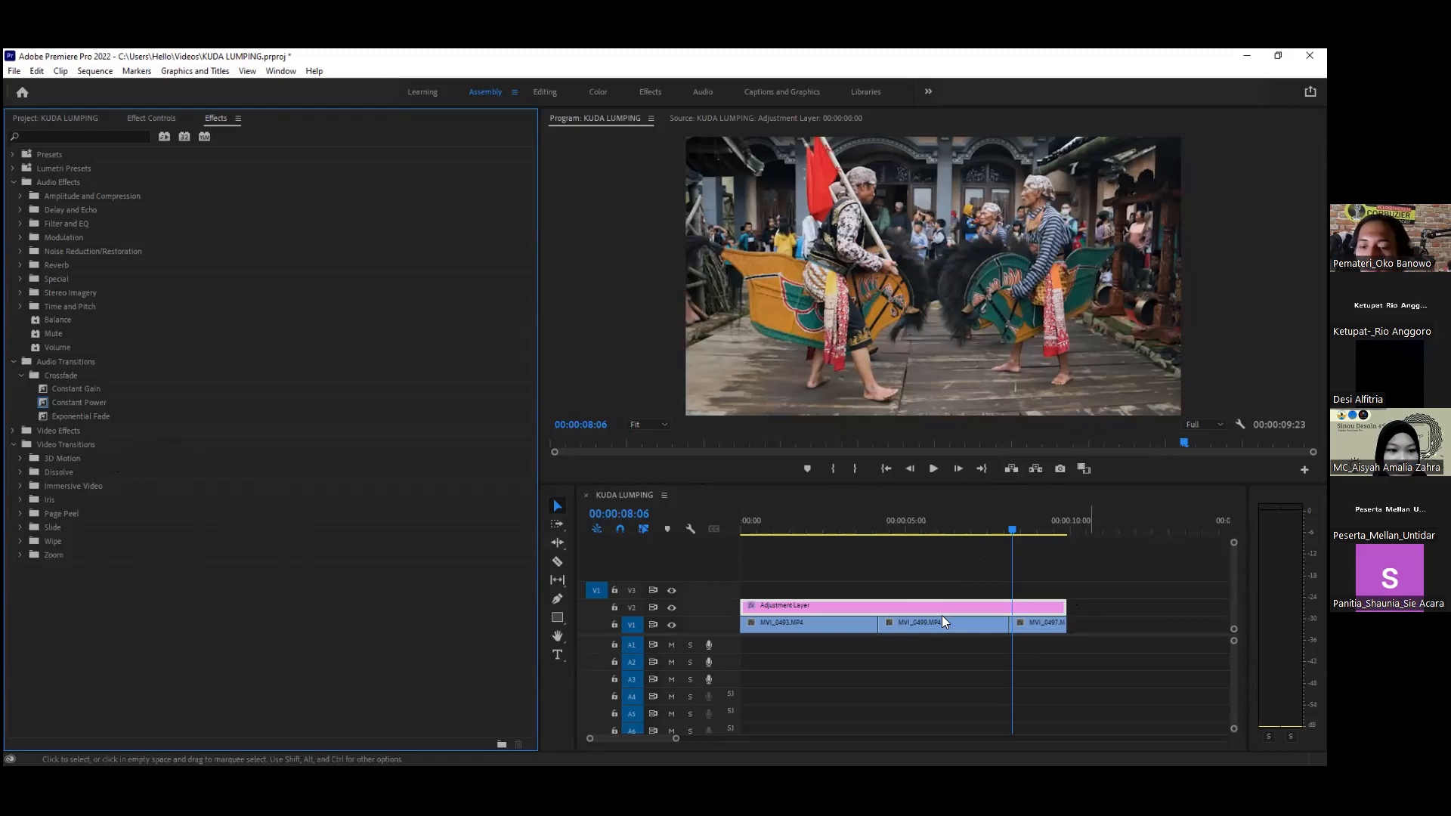
Step: Move the adjustment layer from V2 up to V3
left_click(918, 599)
left_click_drag(917, 605, 920, 586)
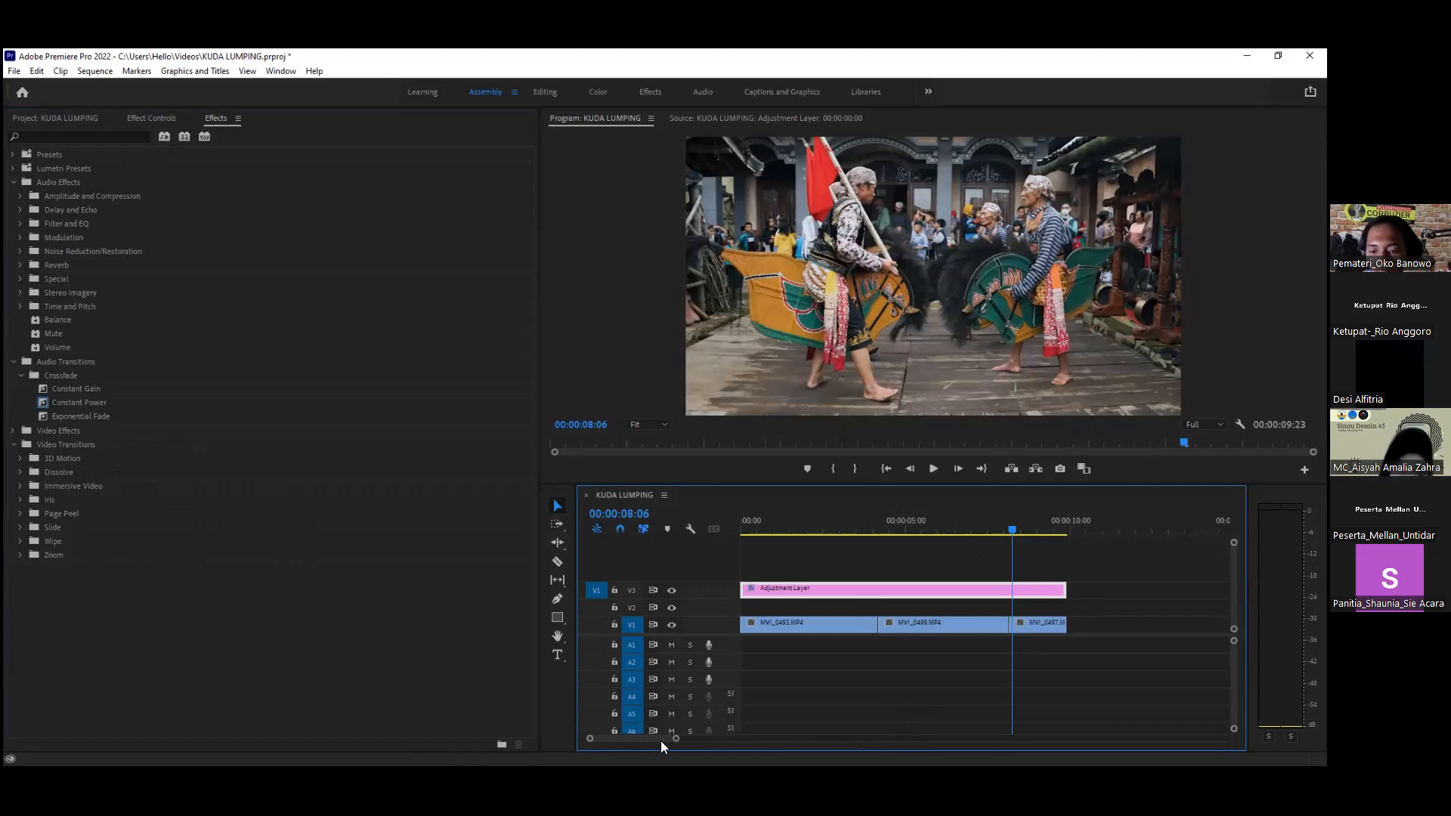
Step: Apply a Film Dissolve video transition at the cut between the second and third clips on V1
scroll(618, 737, "up", 5)
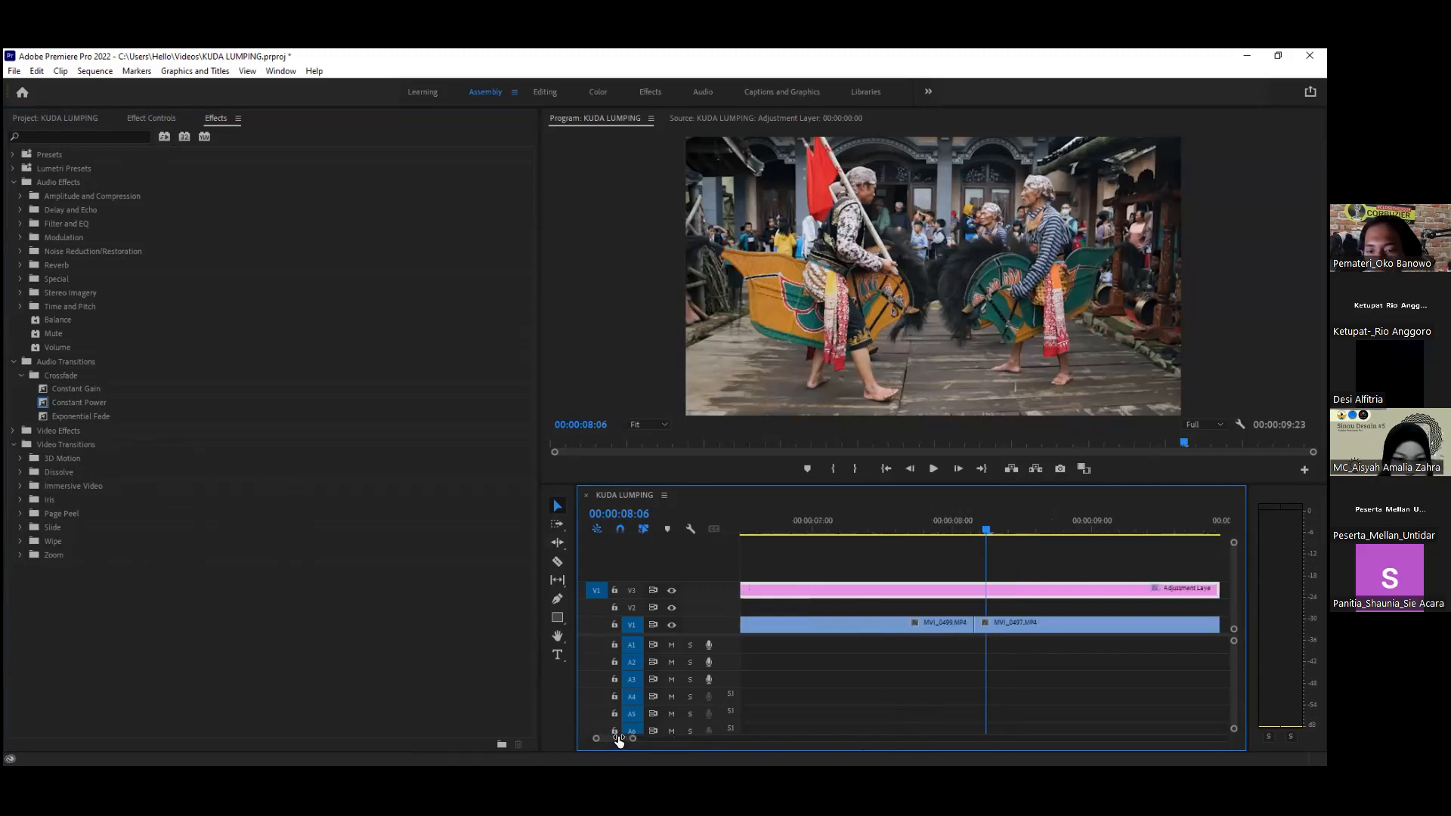
left_click(875, 523)
key("shift+Right")
left_click_drag(911, 563, 985, 557)
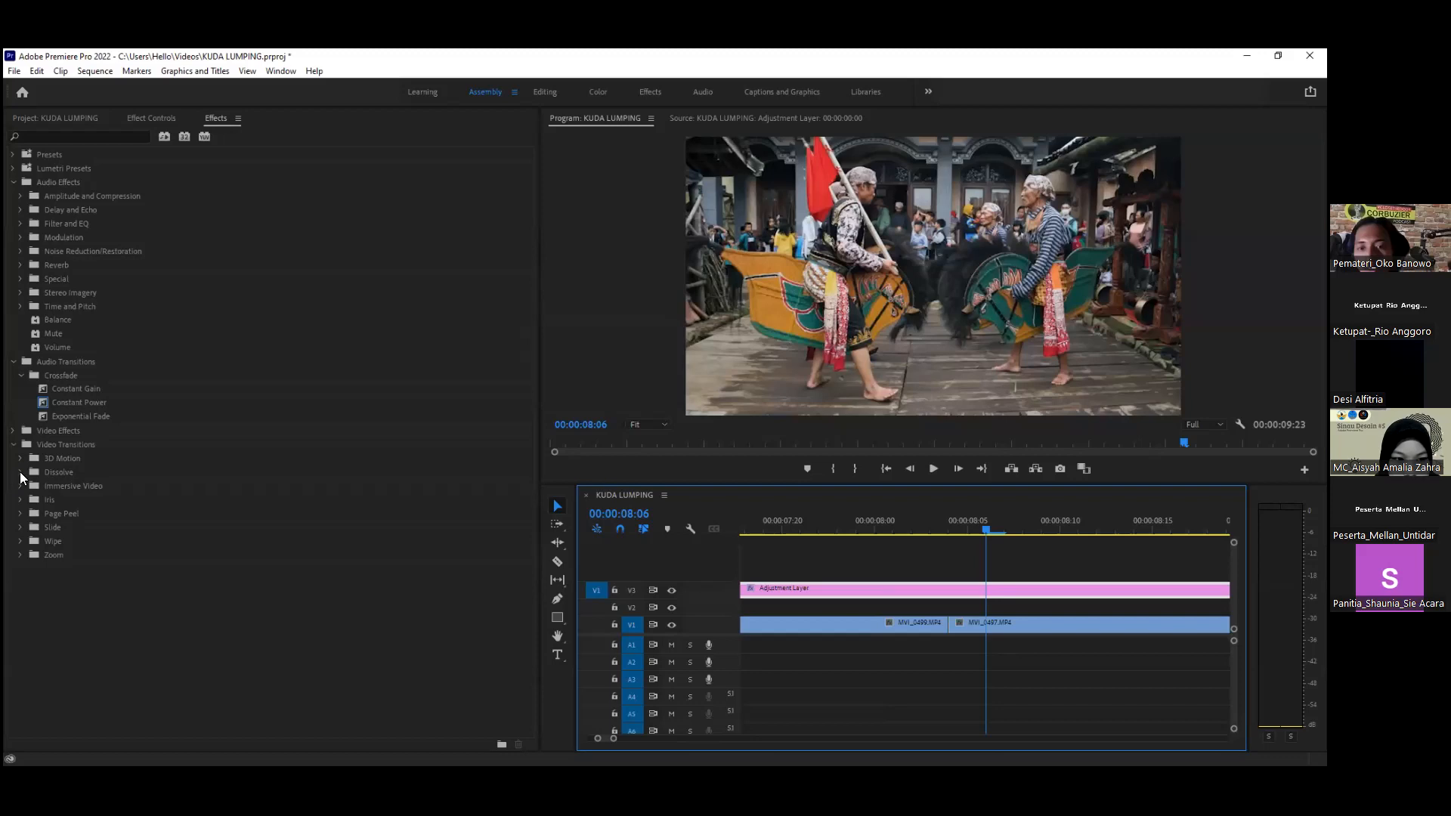
left_click(20, 472)
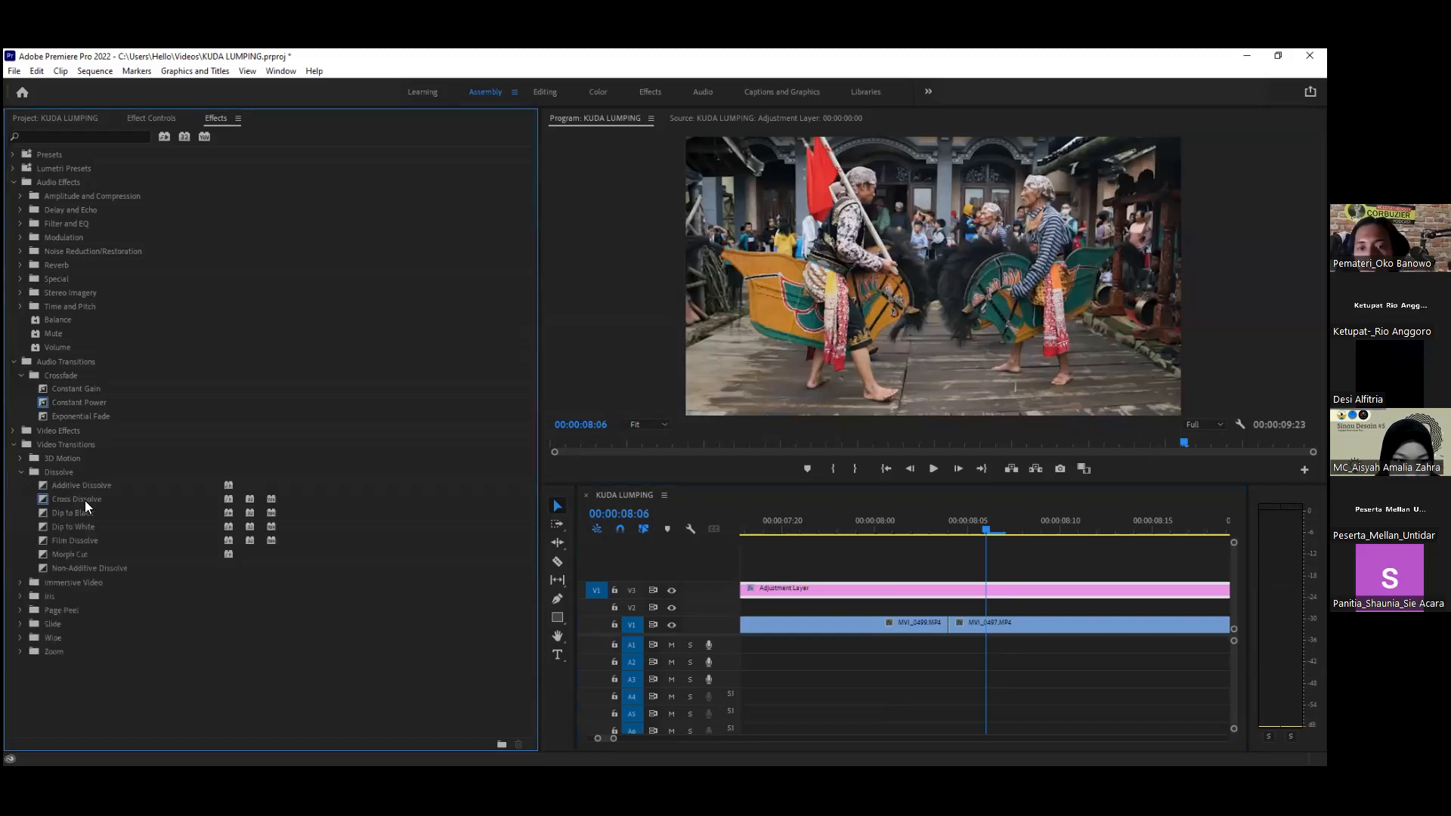
left_click(80, 501)
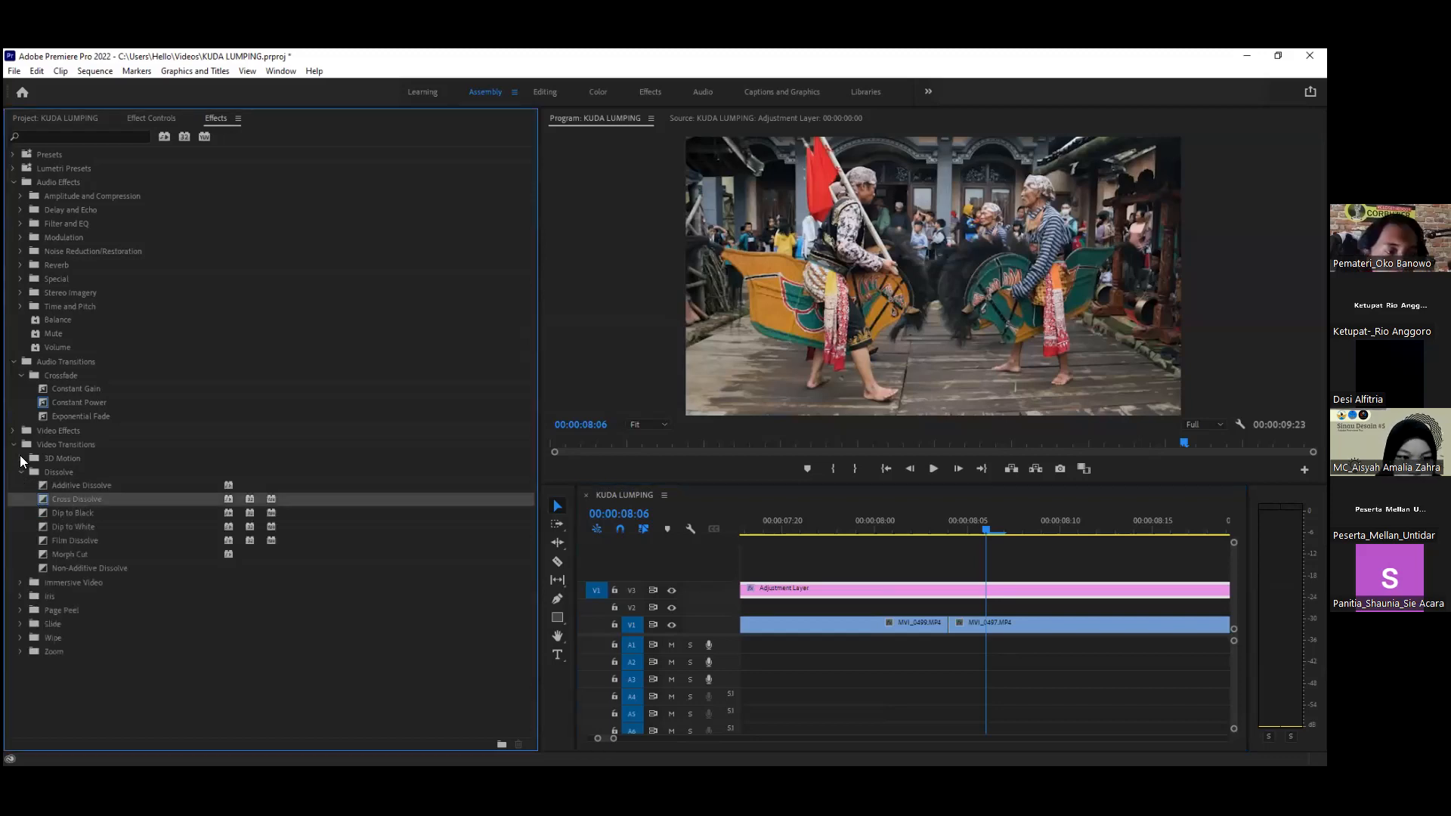
left_click(19, 456)
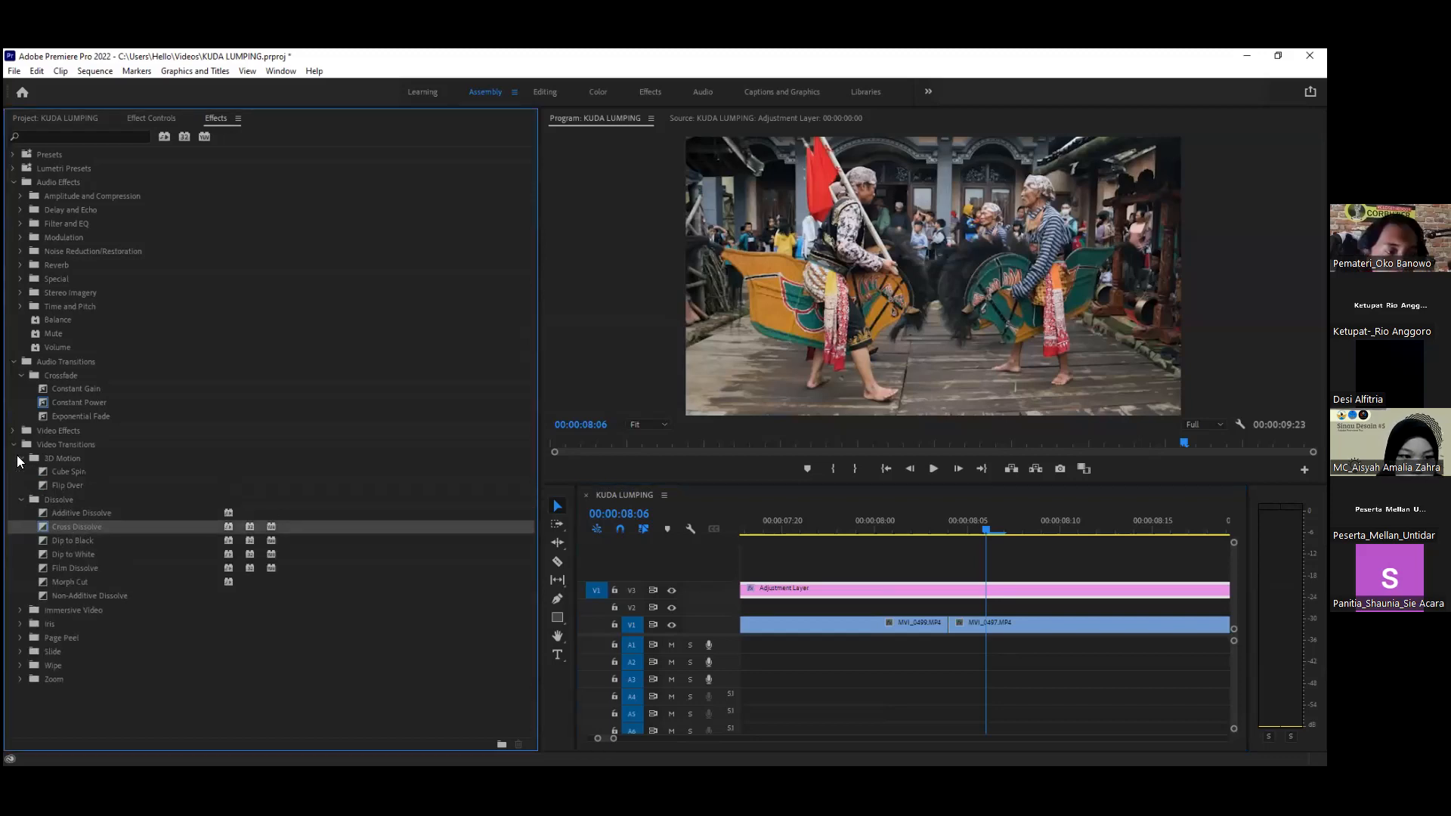
left_click(19, 461)
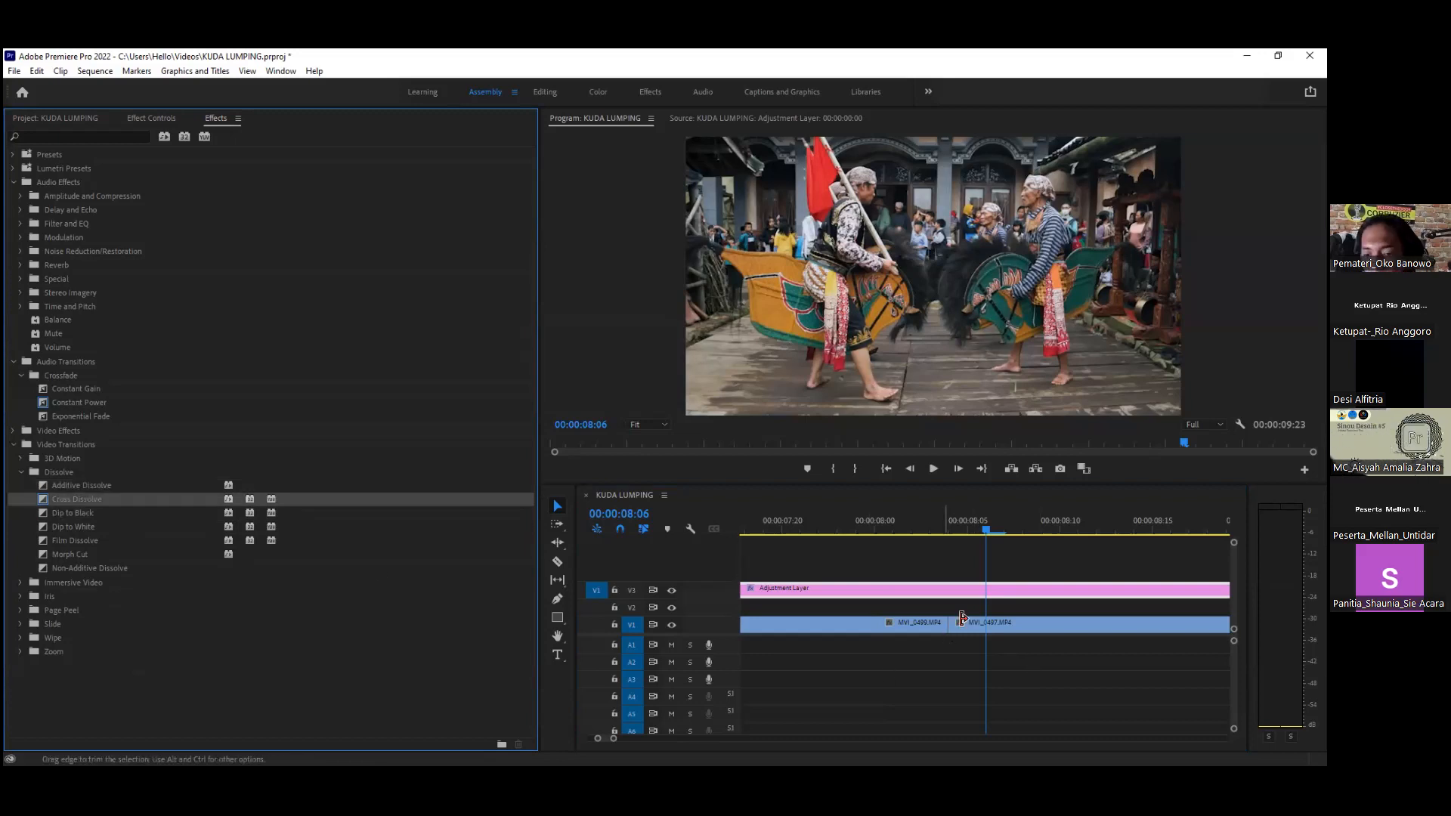
left_click(91, 510)
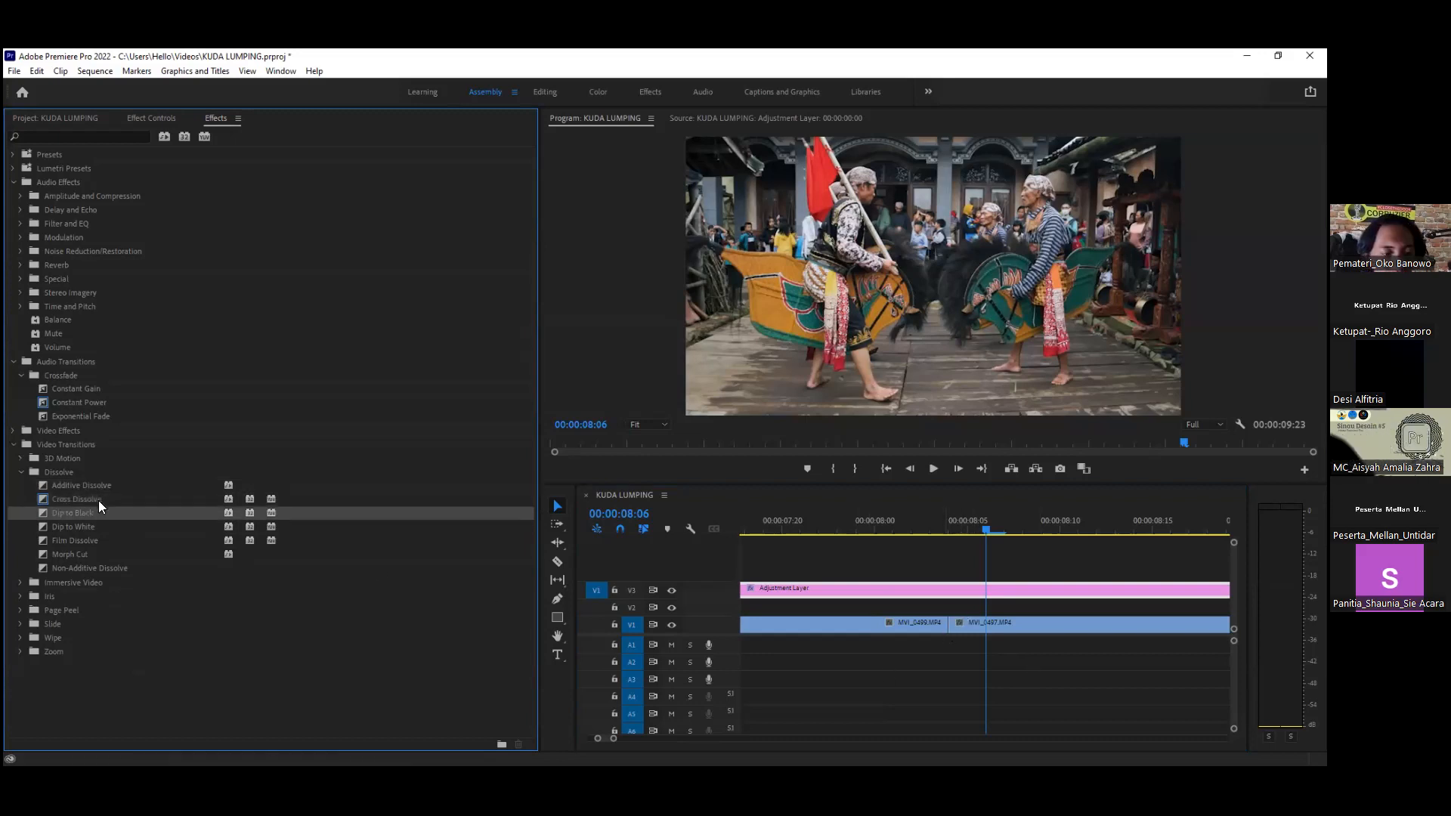
left_click(98, 500)
left_click(102, 528)
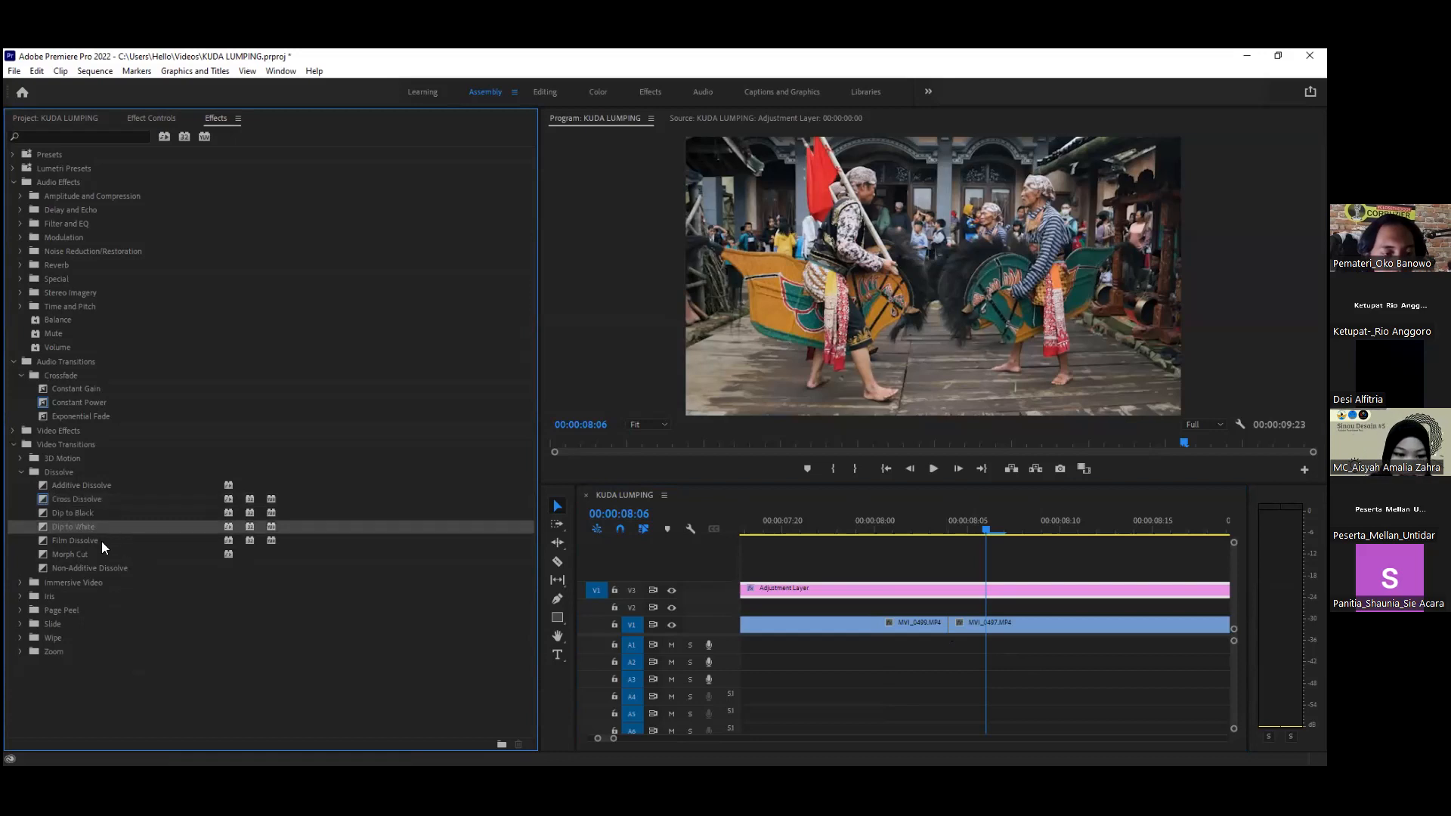
left_click(102, 541)
left_click_drag(101, 541, 948, 623)
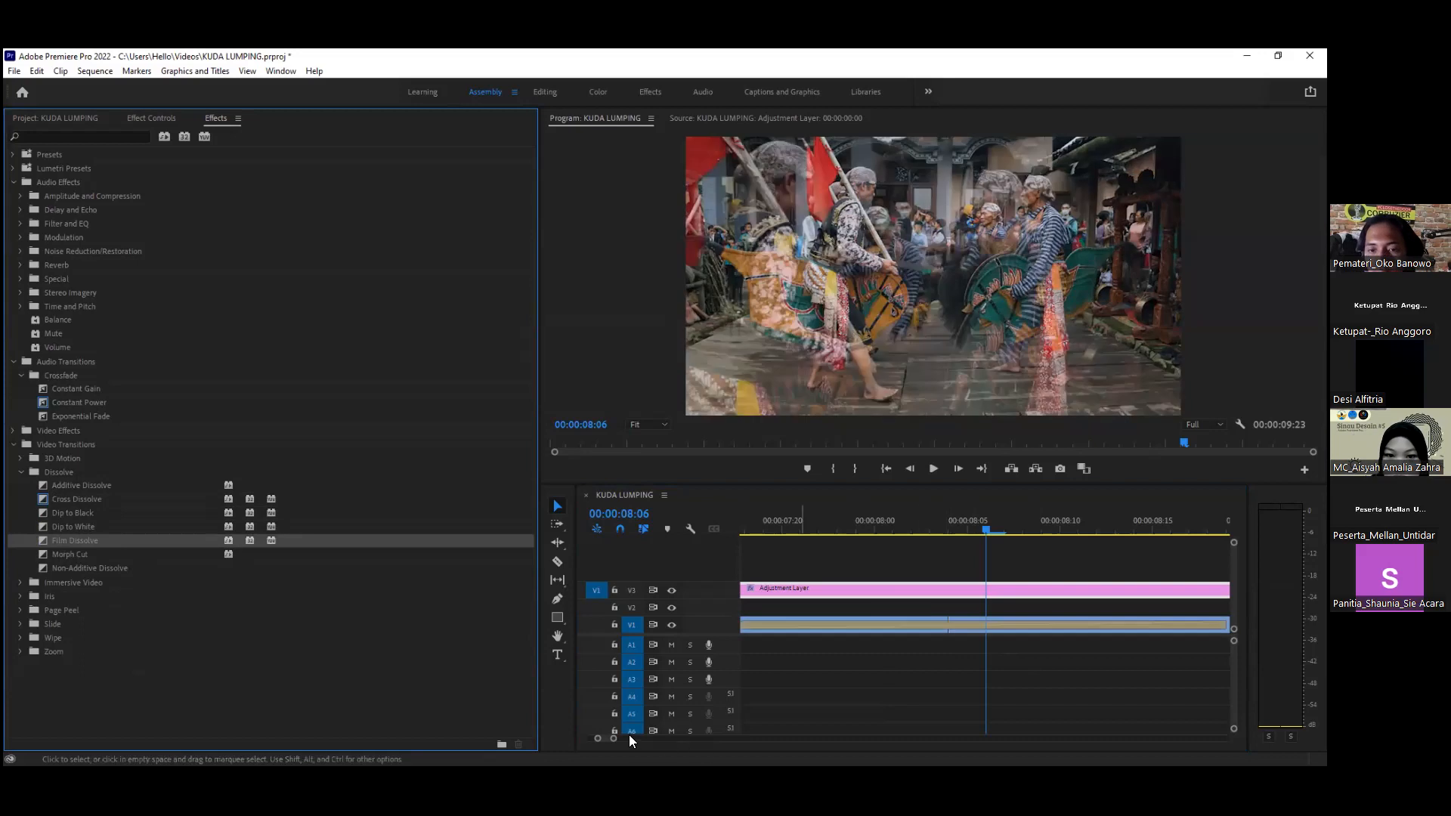
Step: Play back the Film Dissolve between the second and third clips several times, starting shortly before the transition
left_click_drag(618, 737, 663, 749)
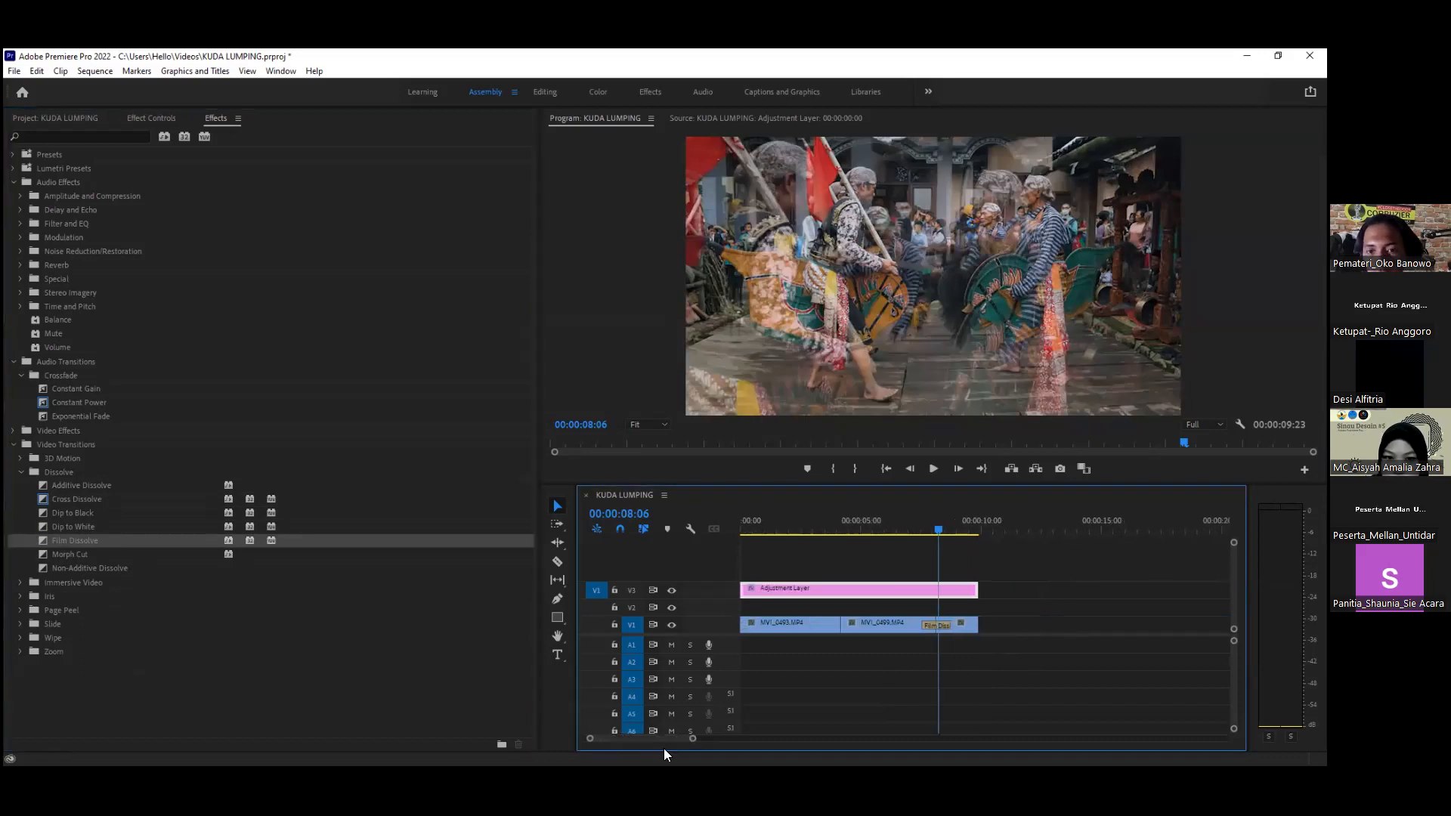
key("Left")
key("Left")
key("Left")
key("Left")
key("Left")
key("Left")
key("Left")
key("Left")
key("Left")
key("Left")
key("Left")
key("Left")
key("Left")
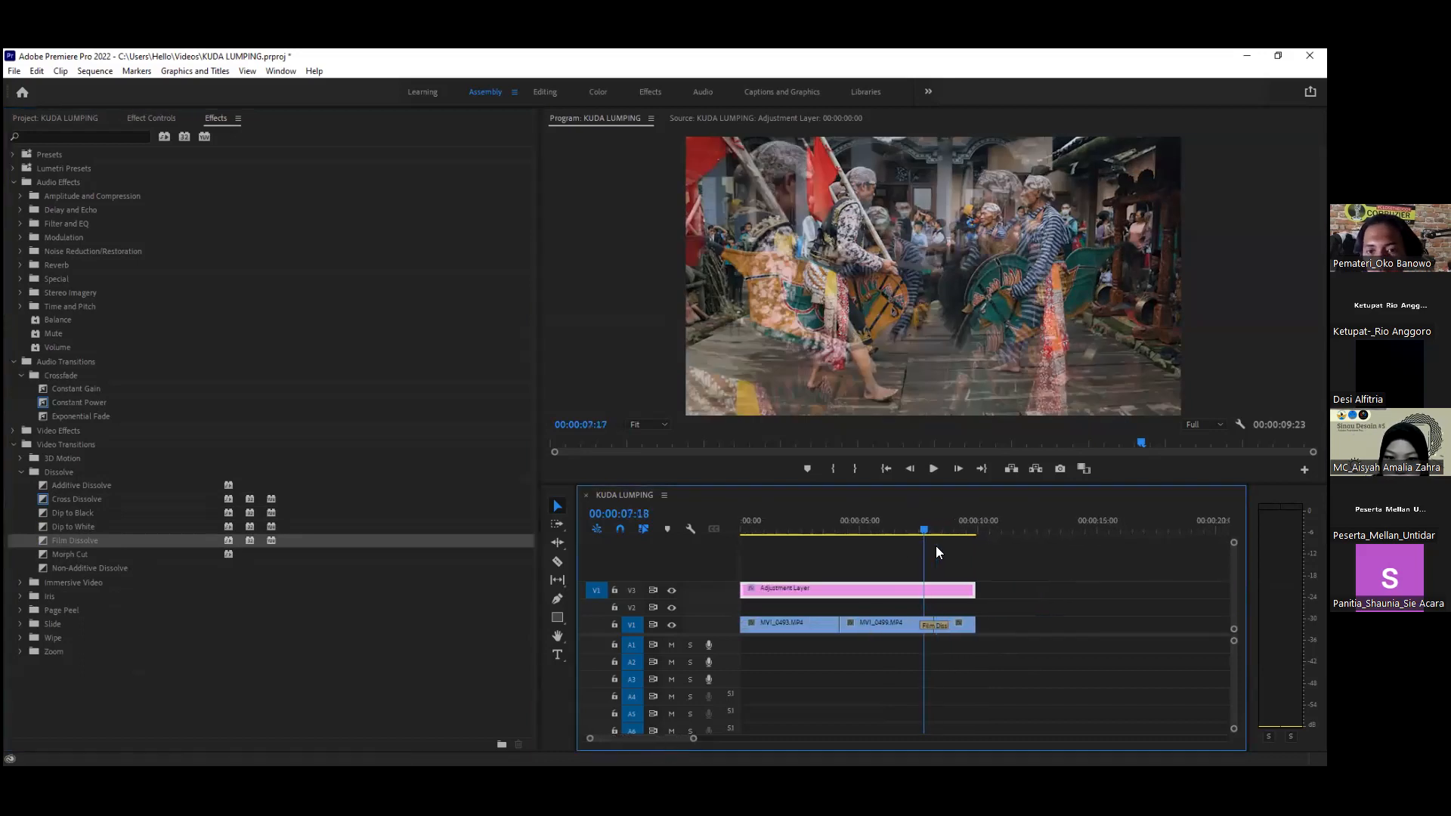
key("space")
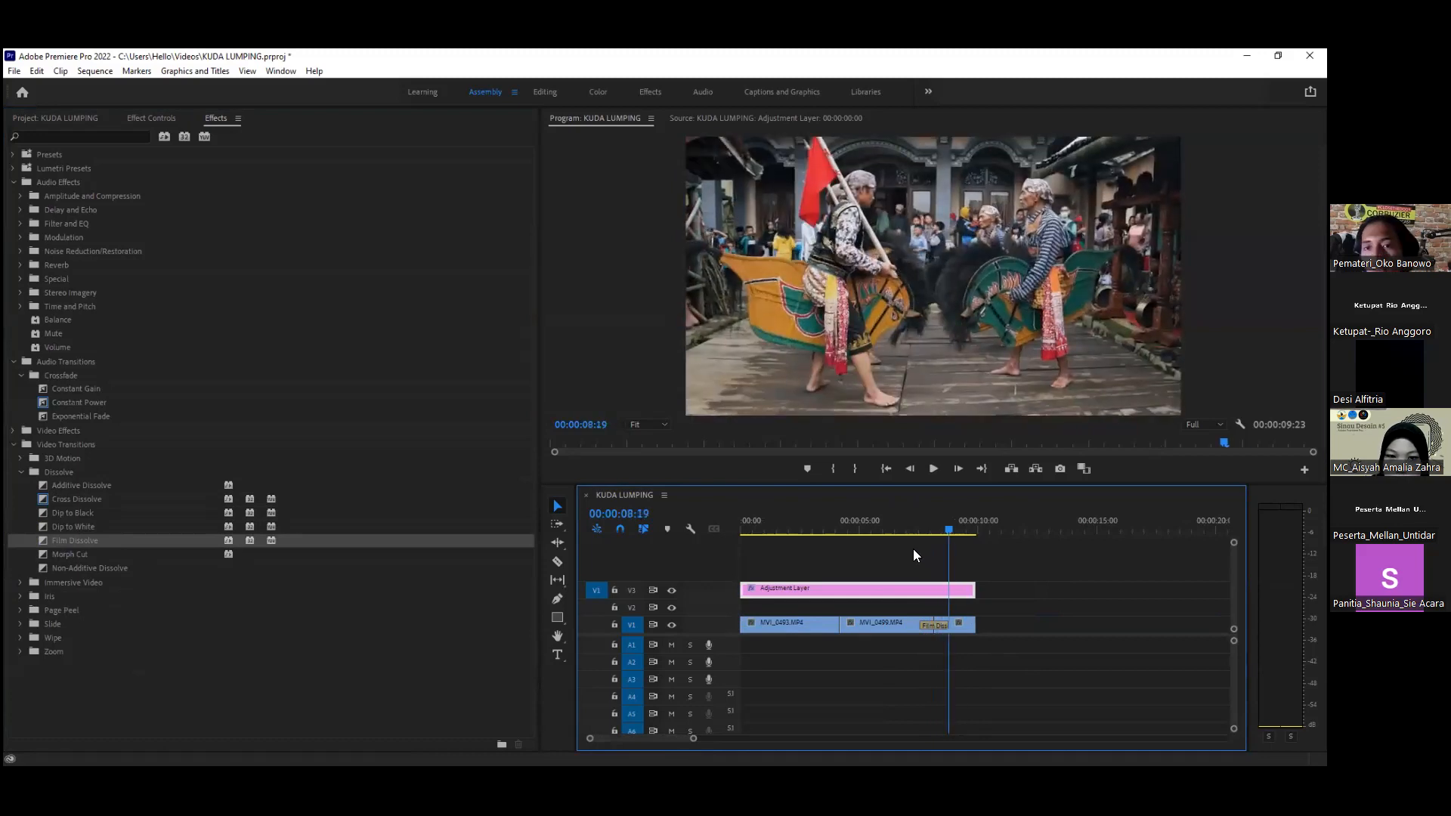
key("shift+Left")
key("shift+Left")
key("shift+Left")
key("shift+Left")
key("shift+Left")
key("shift+Left")
key("shift+Left")
key("shift+Left")
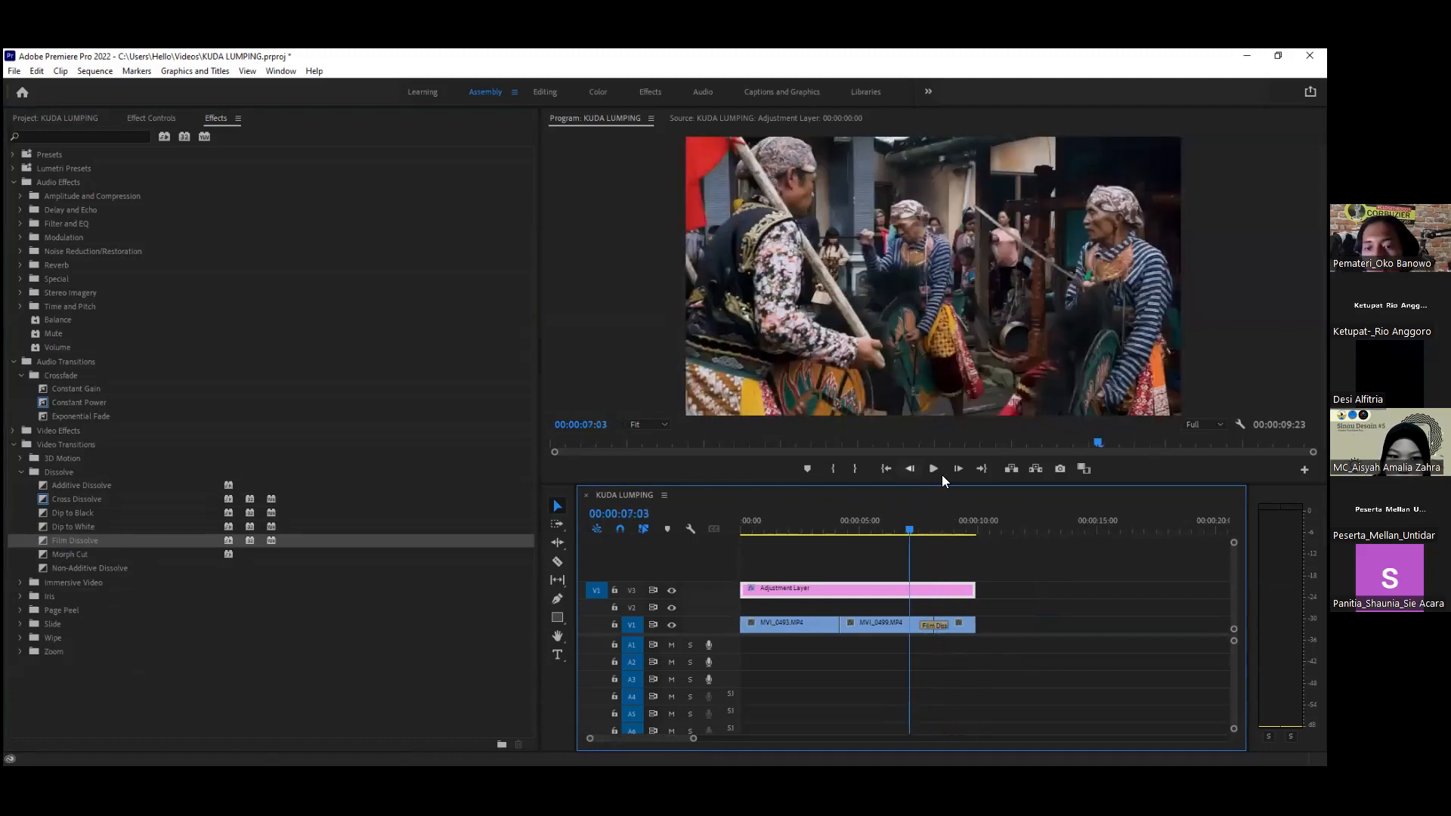
left_click(936, 474)
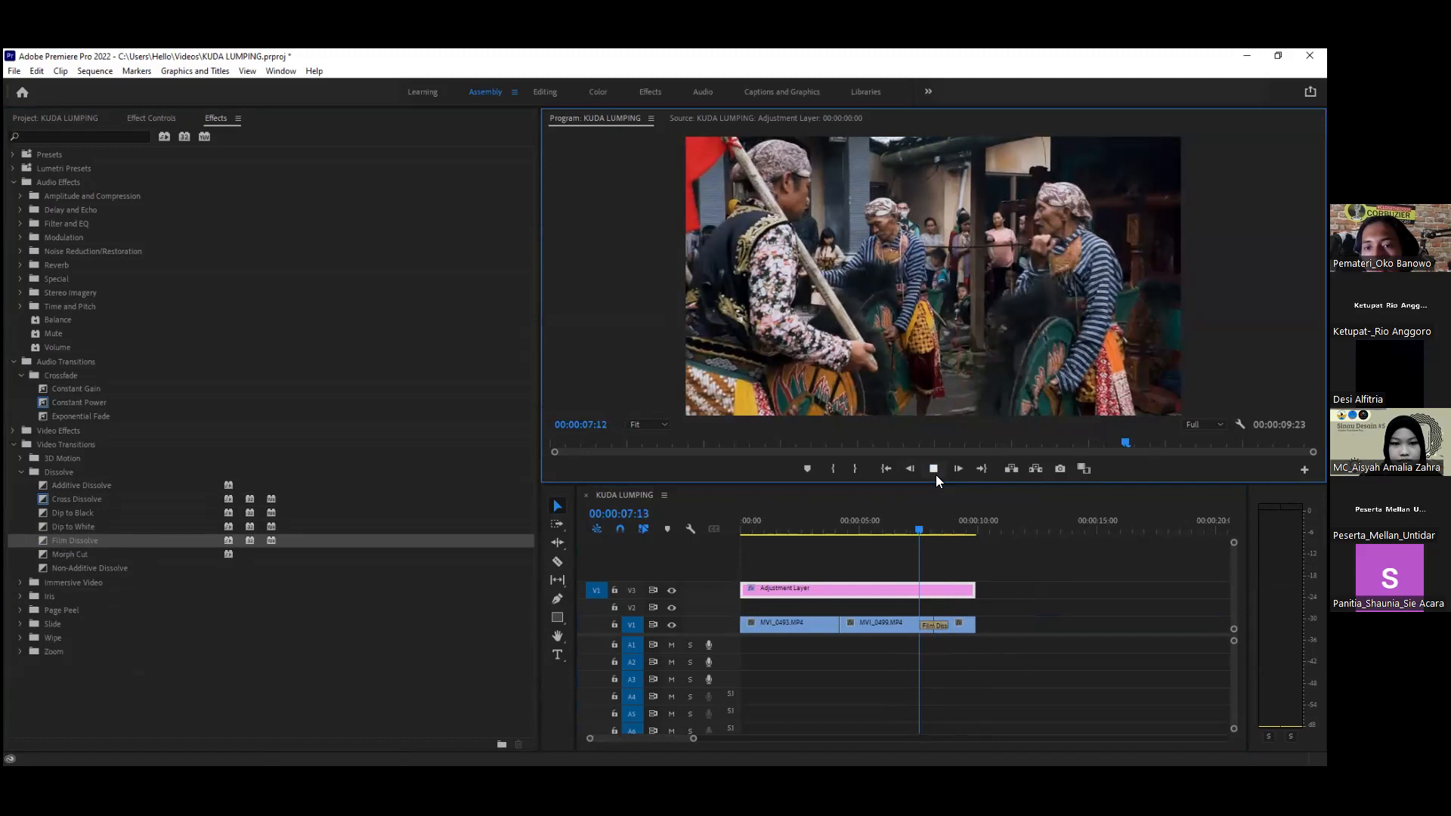
left_click(928, 476)
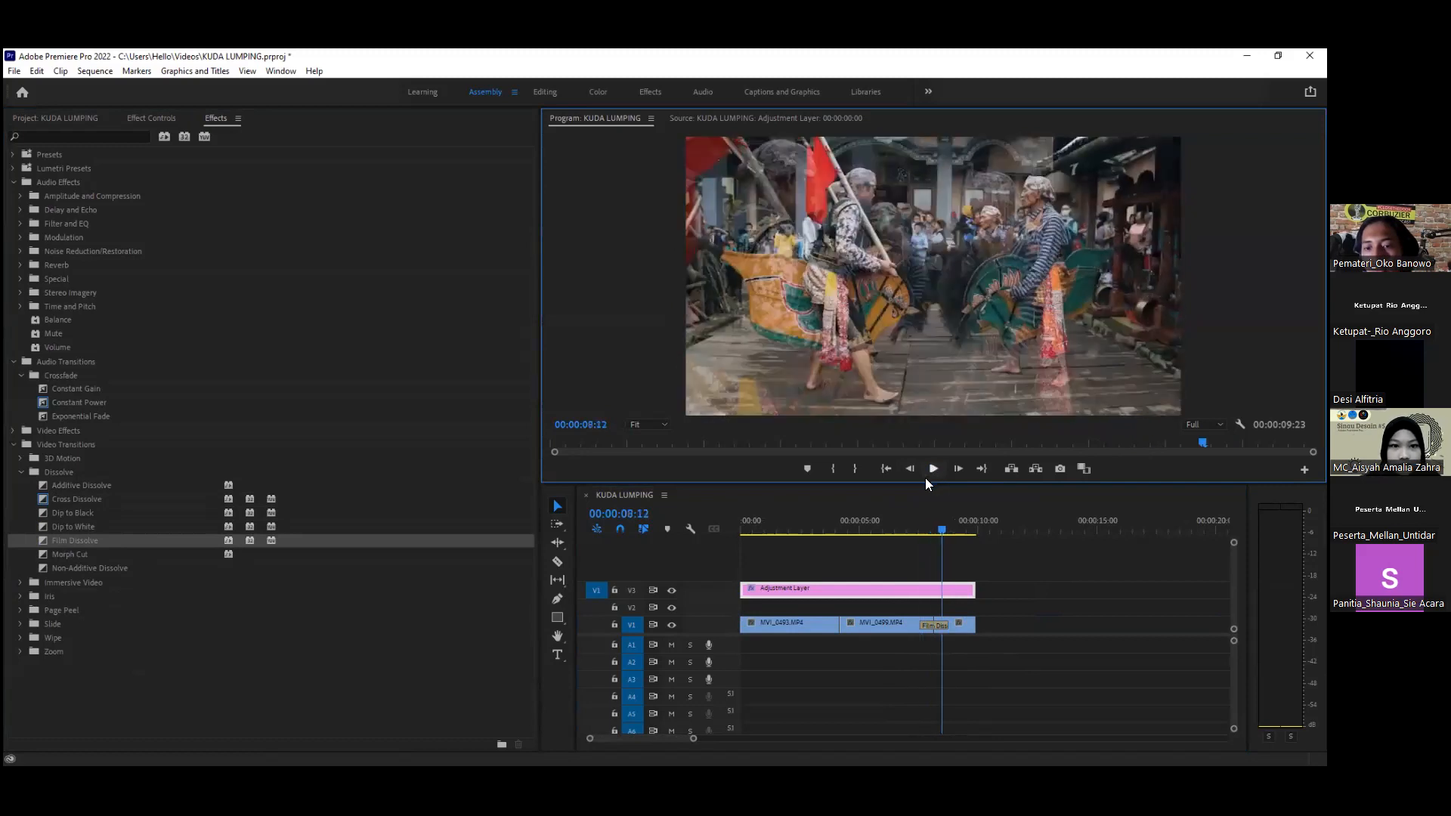
left_click(929, 471)
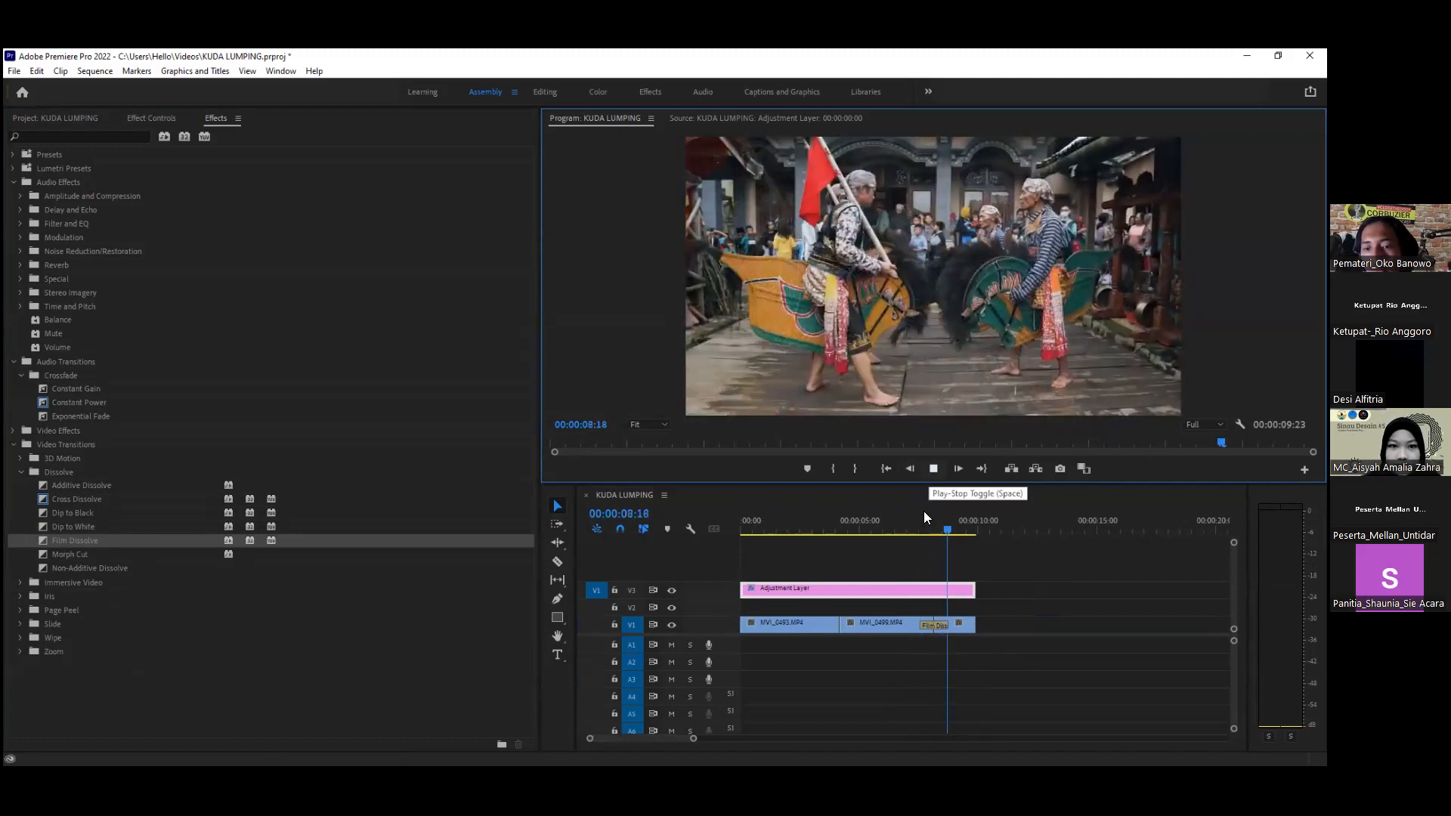
left_click(919, 475)
left_click(919, 475)
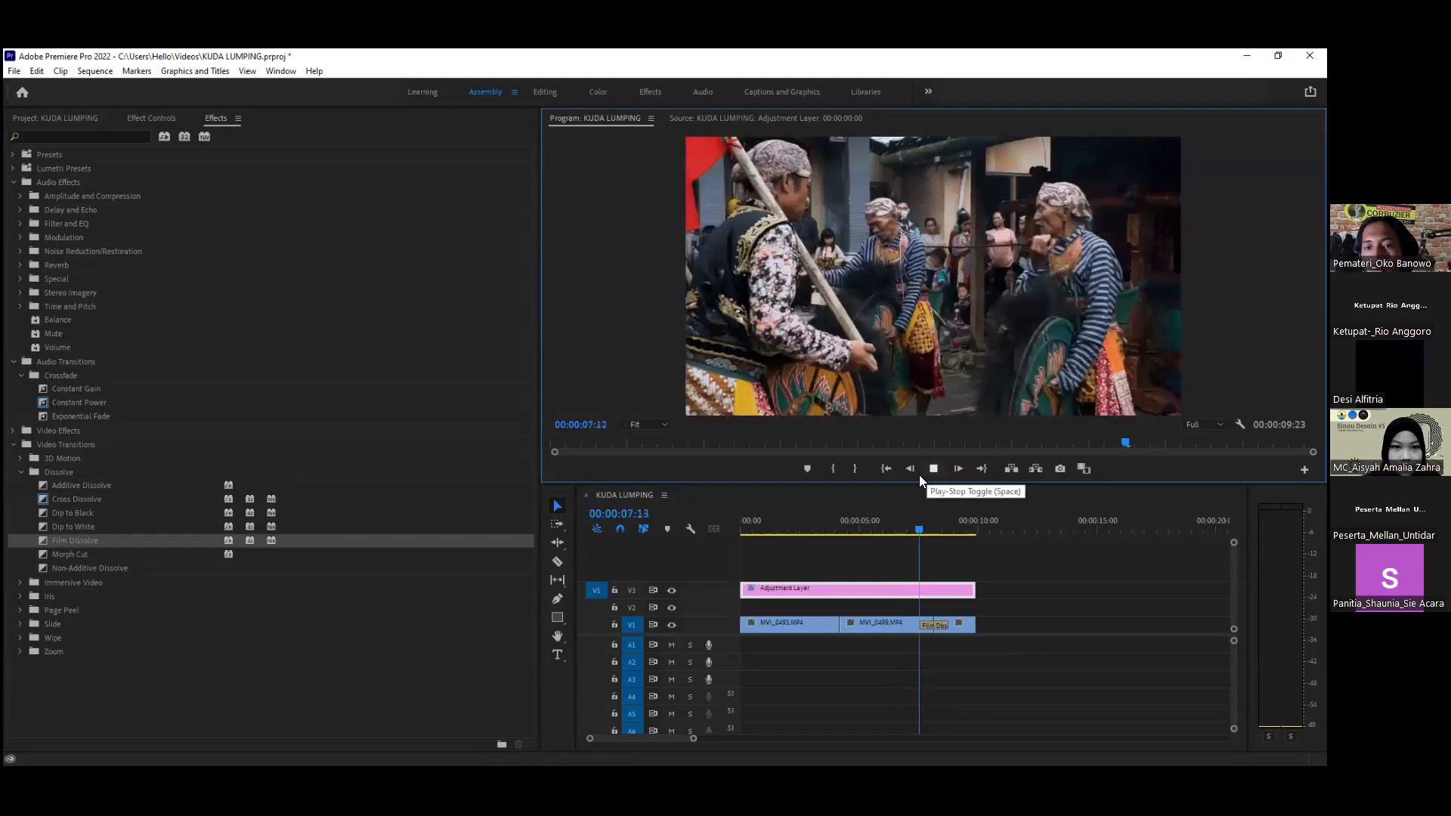
Step: Apply a Cross Dissolve video transition at the cut between the first and second clips on V1
left_click(68, 551)
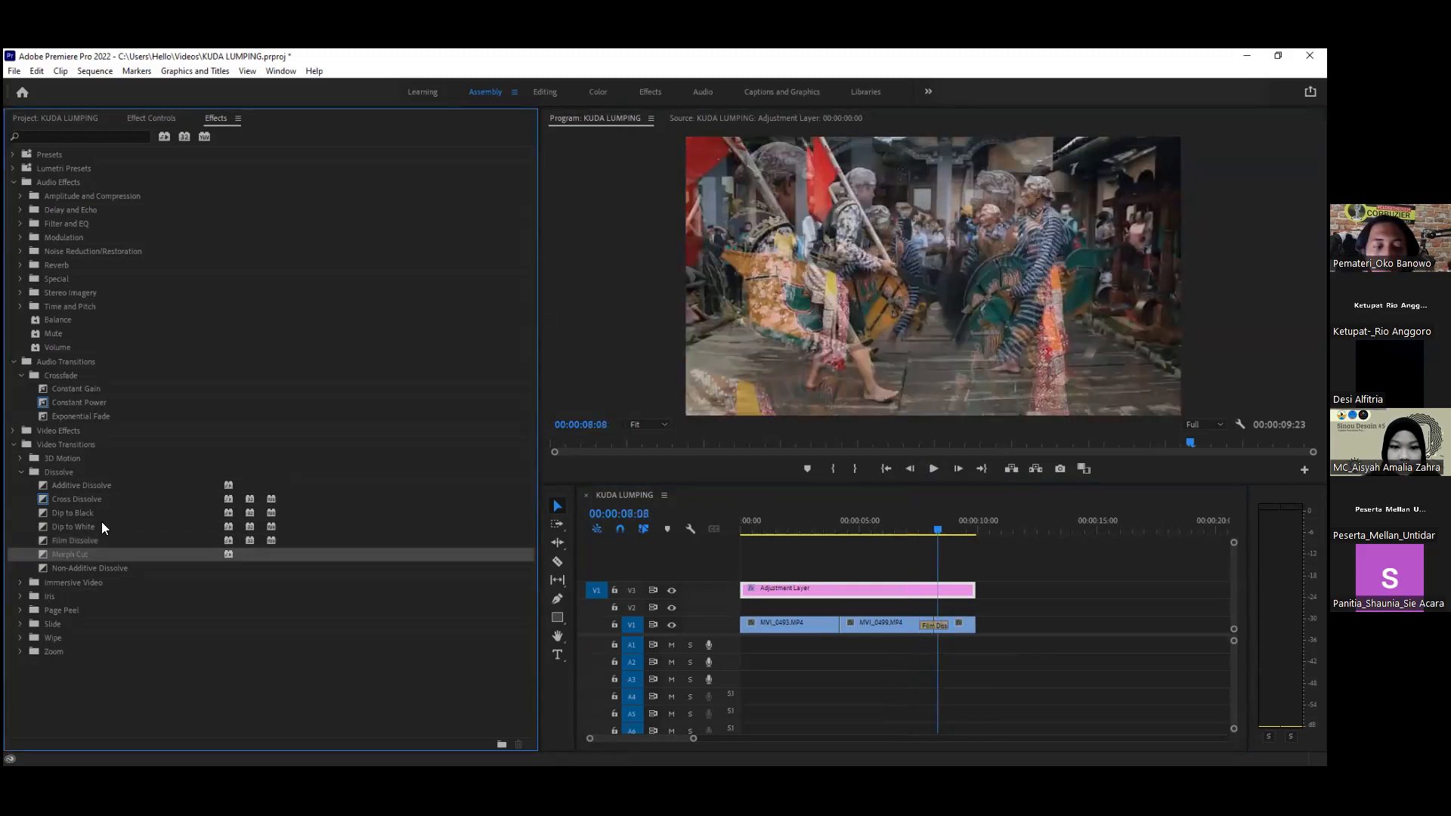
left_click(101, 522)
left_click(111, 500)
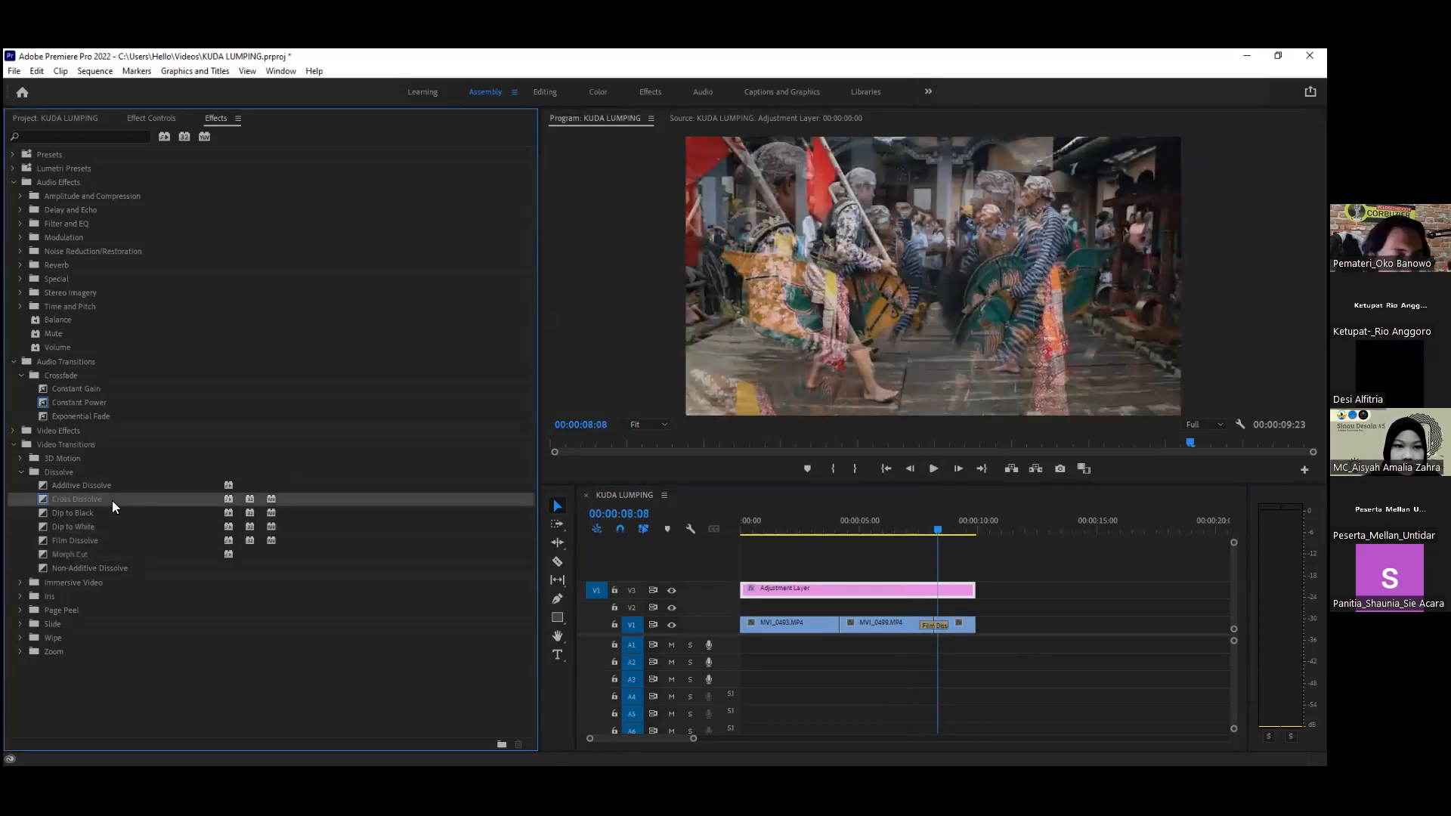
left_click_drag(112, 500, 836, 627)
Step: Play back the sequence from just before the Cross Dissolve through to the Film Dissolve
left_click(839, 530)
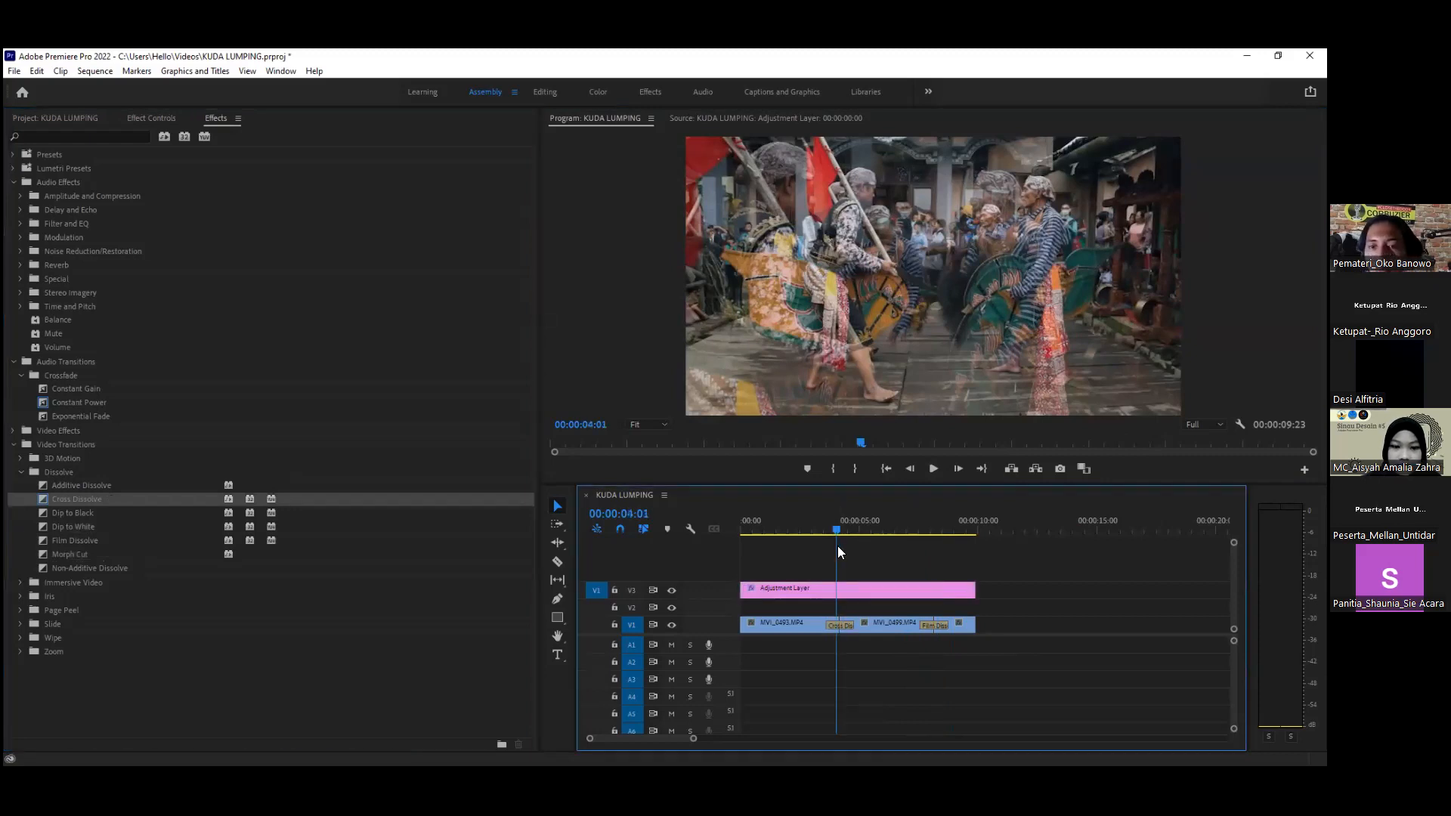
key("Left")
key("Left")
key("Left")
key("Left")
key("Left")
key("Left")
key("Right")
key("Right")
key("Right")
key("Right")
key("Left")
key("Left")
key("Left")
key("Left")
key("Left")
key("Left")
key("Left")
key("Left")
key("Left")
key("Left")
key("Left")
left_click(932, 471)
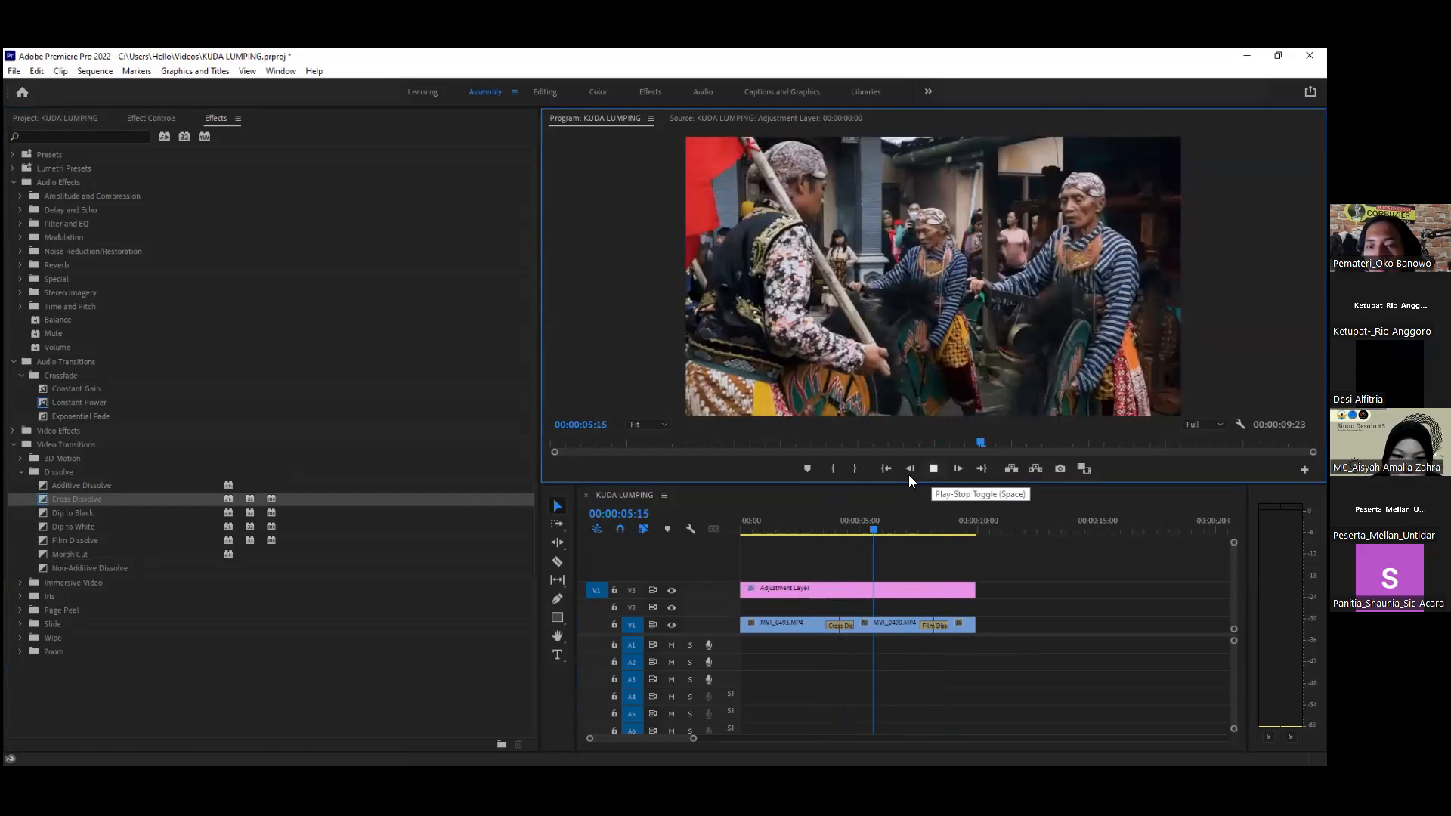
key("space")
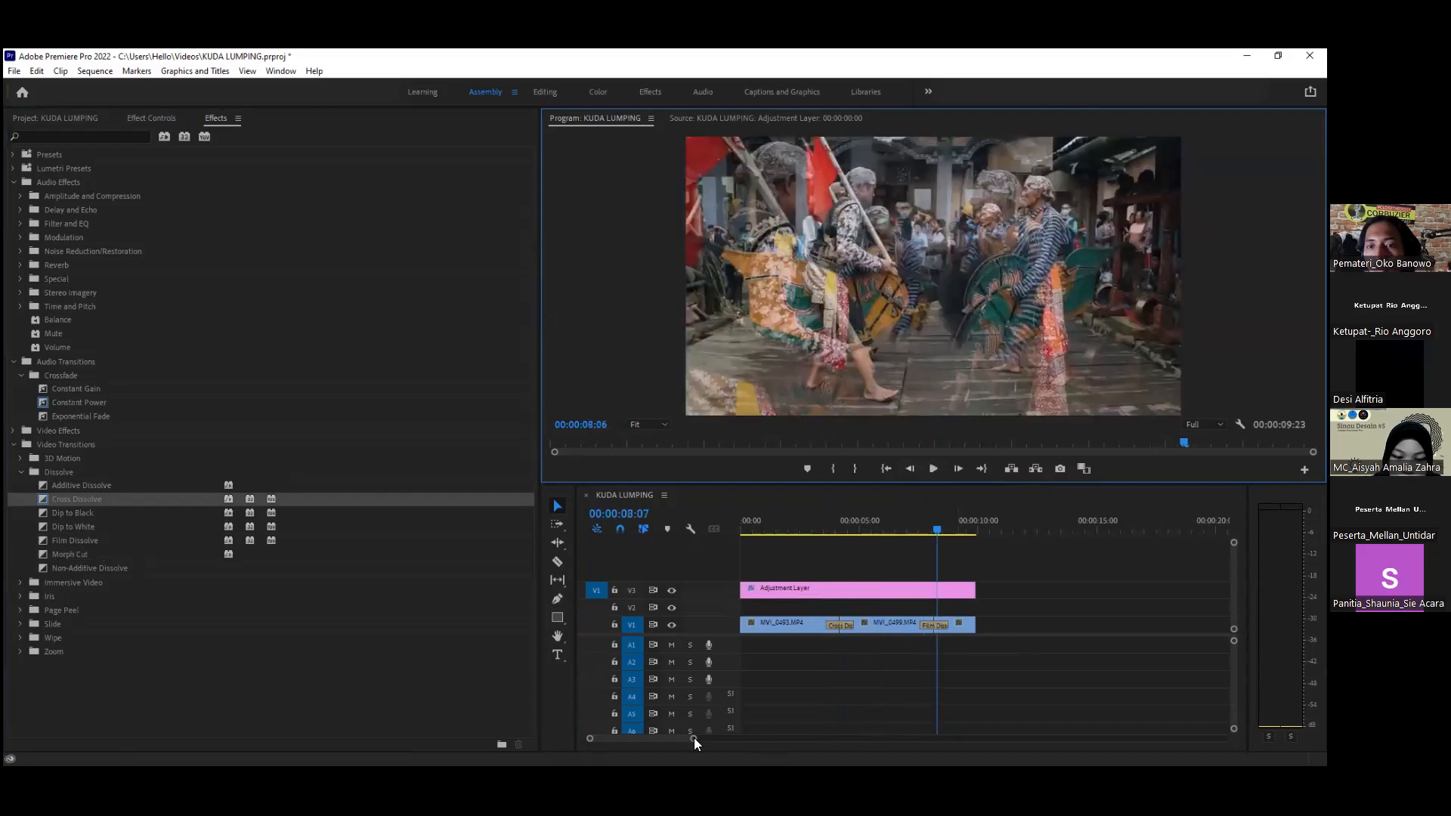
Step: Delete the Cross Dissolve and Film Dissolve transitions from the clips on V1
mouse_move(693, 738)
left_mouse_down()
mouse_move(657, 739)
mouse_move(678, 738)
left_mouse_up()
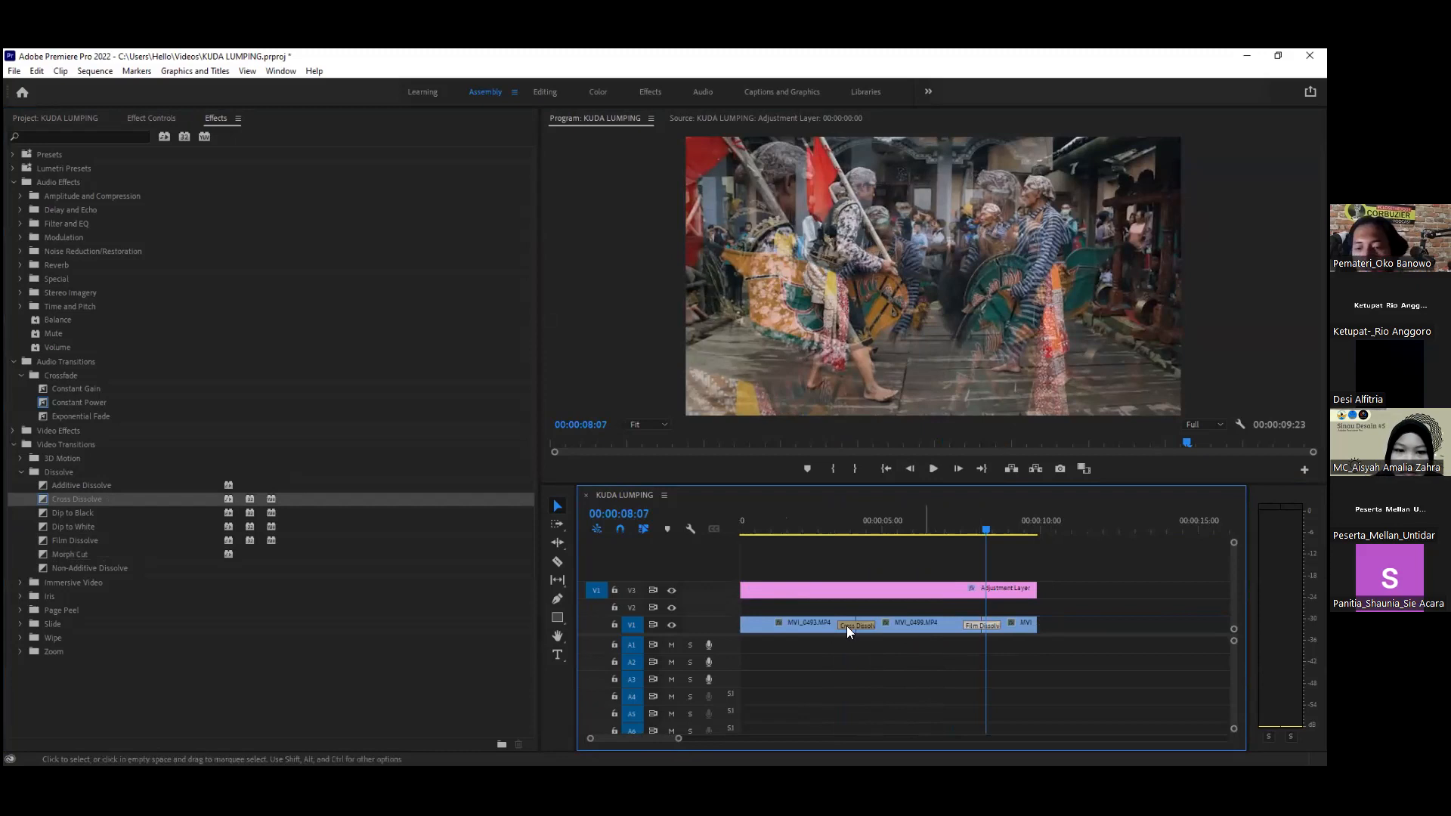
key("Delete")
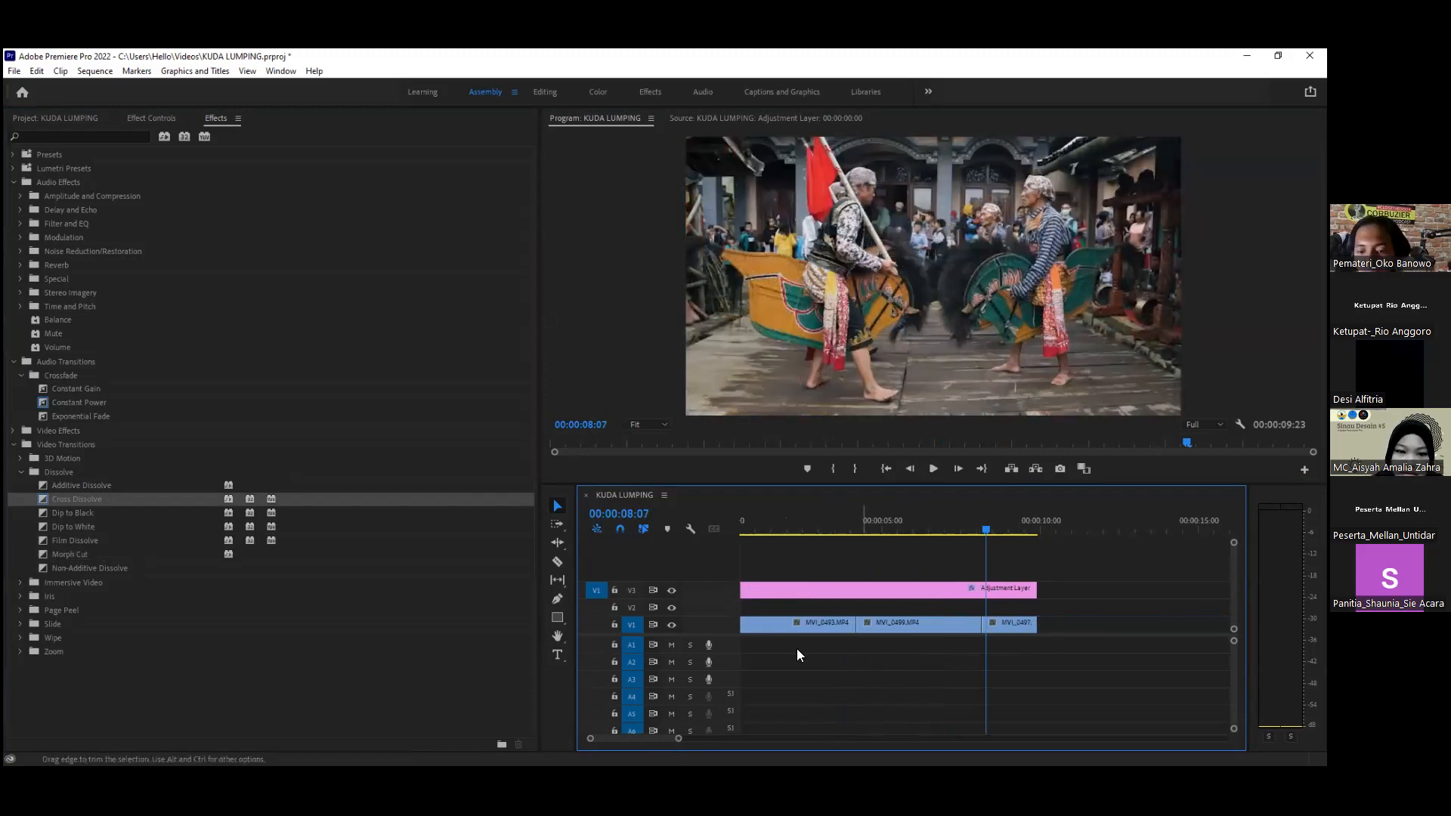
Step: Try placing a Cross Dissolve at the cut between the second and third clips on V1
left_click_drag(724, 739, 614, 738)
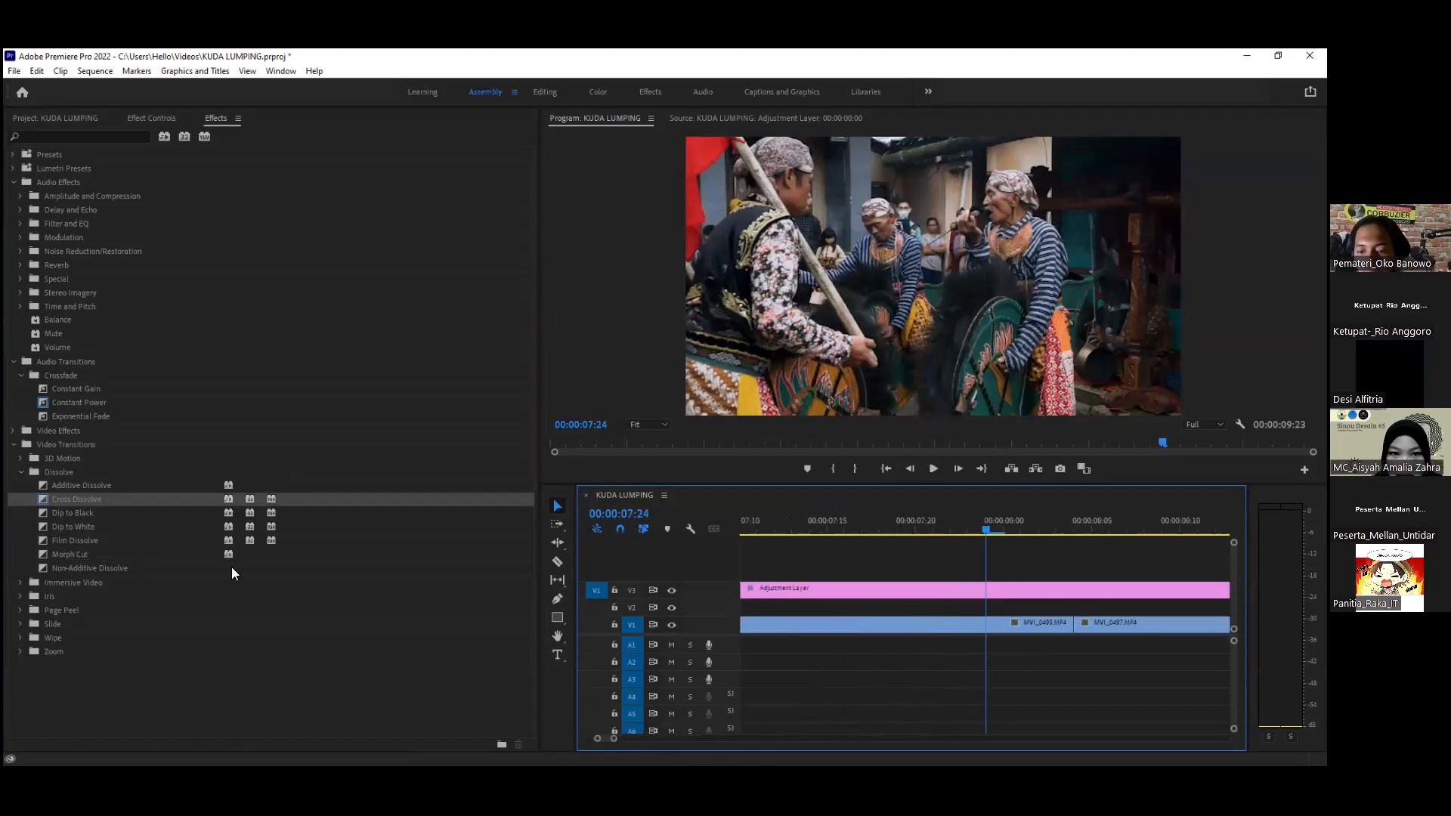
left_click(143, 501)
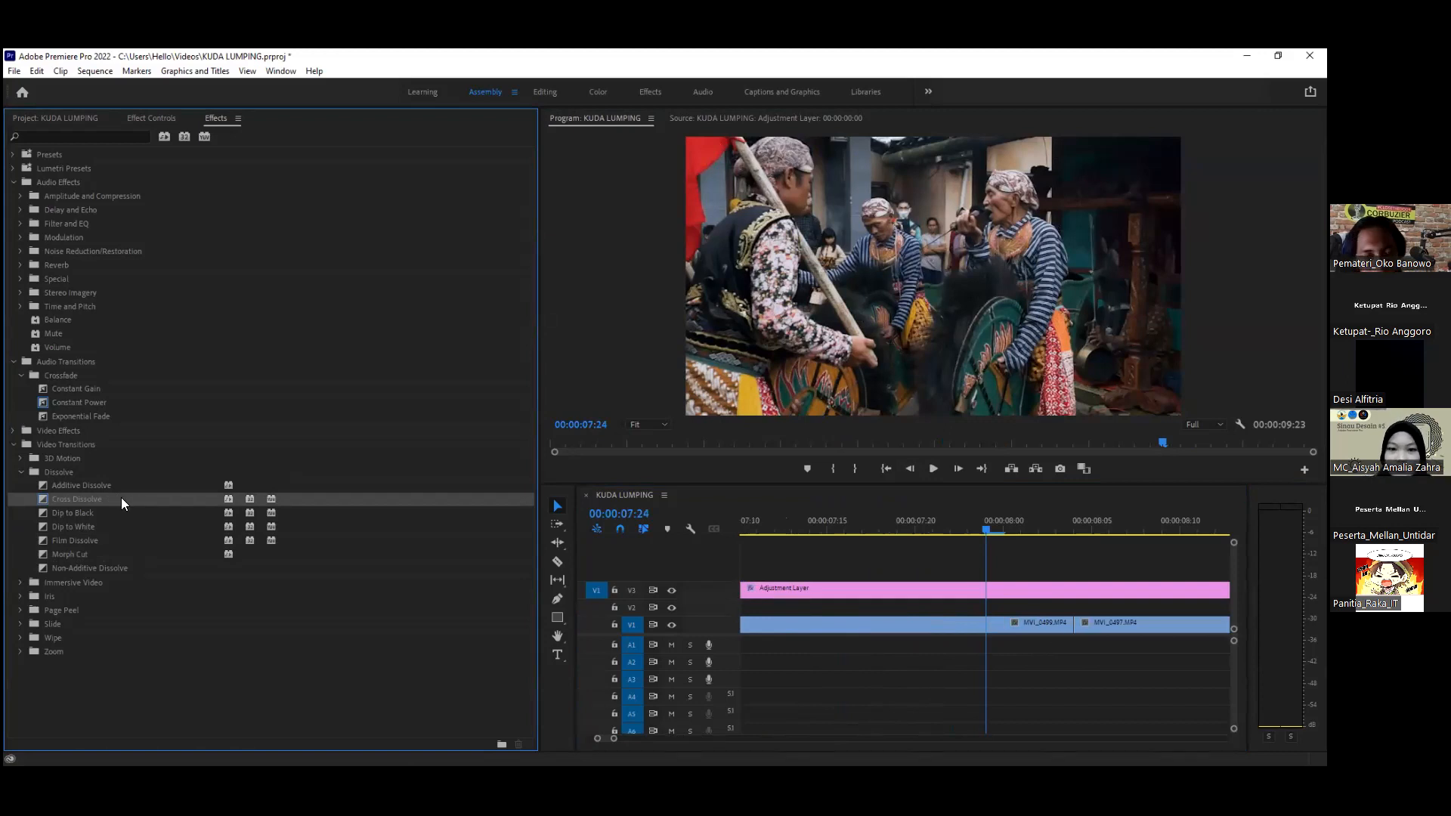
left_click_drag(123, 504, 1098, 620)
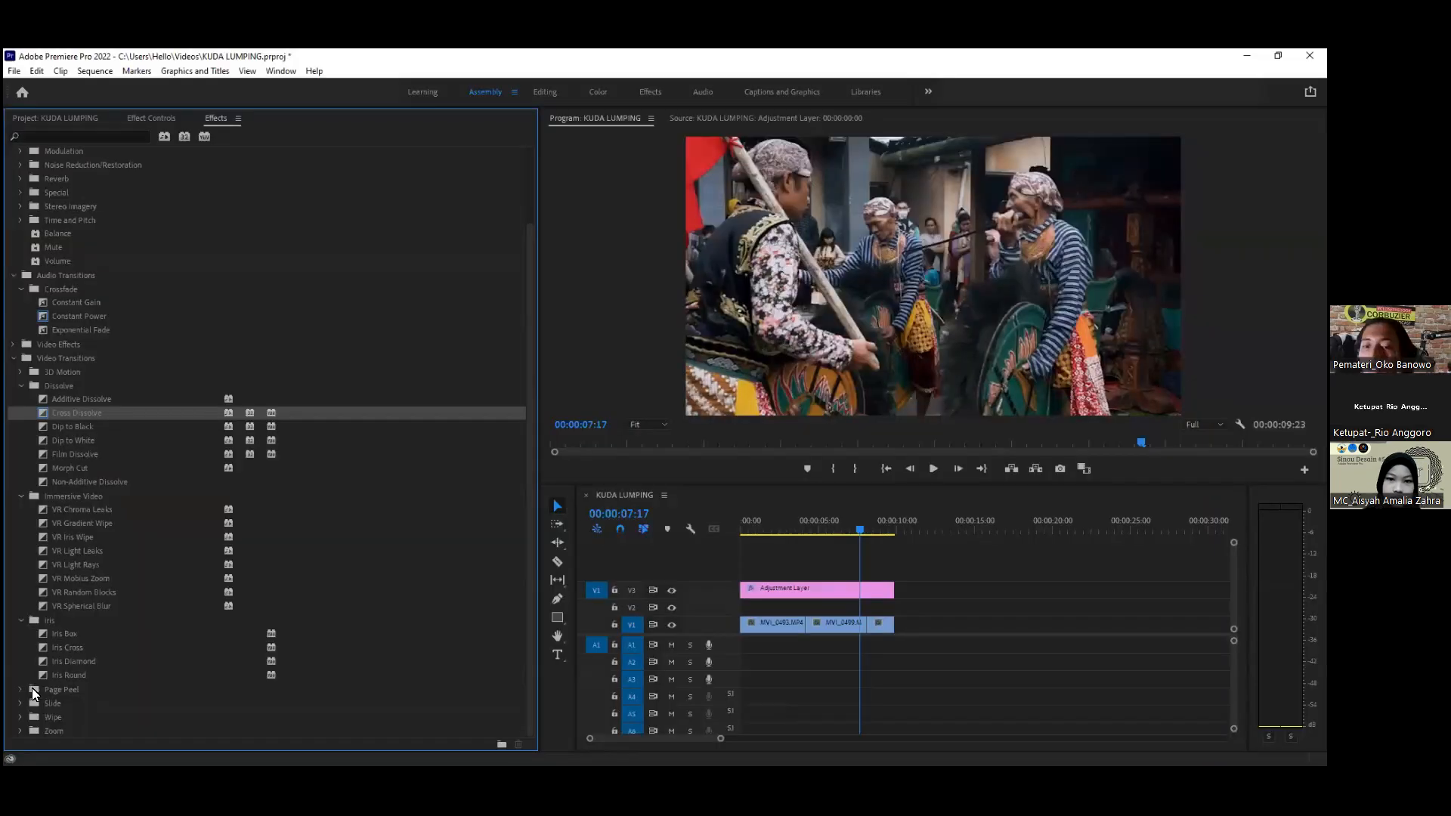
Step: Expand the Page Peel category to view its video transitions
left_click(32, 688)
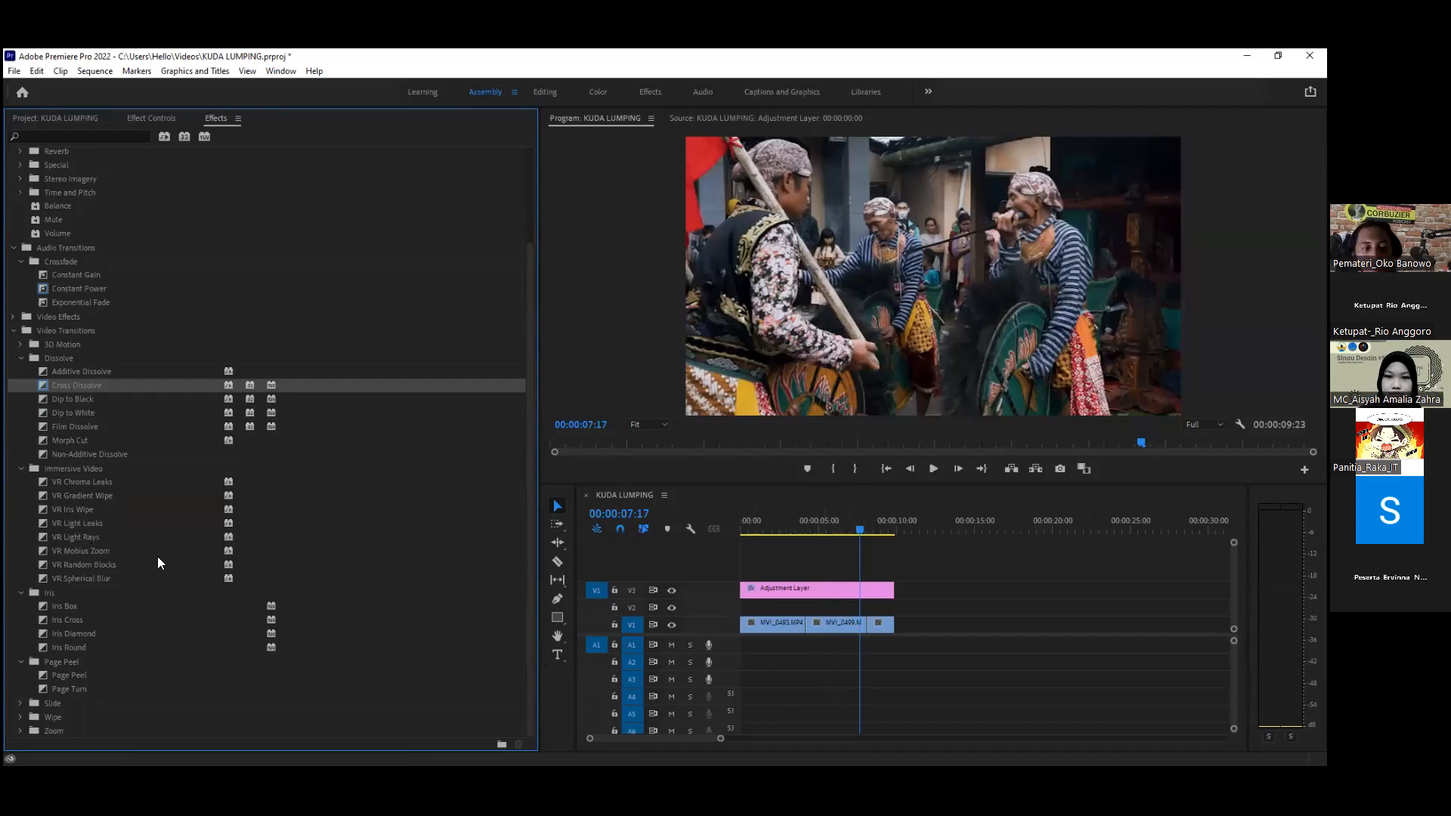
scroll(450, 593, "up", 3)
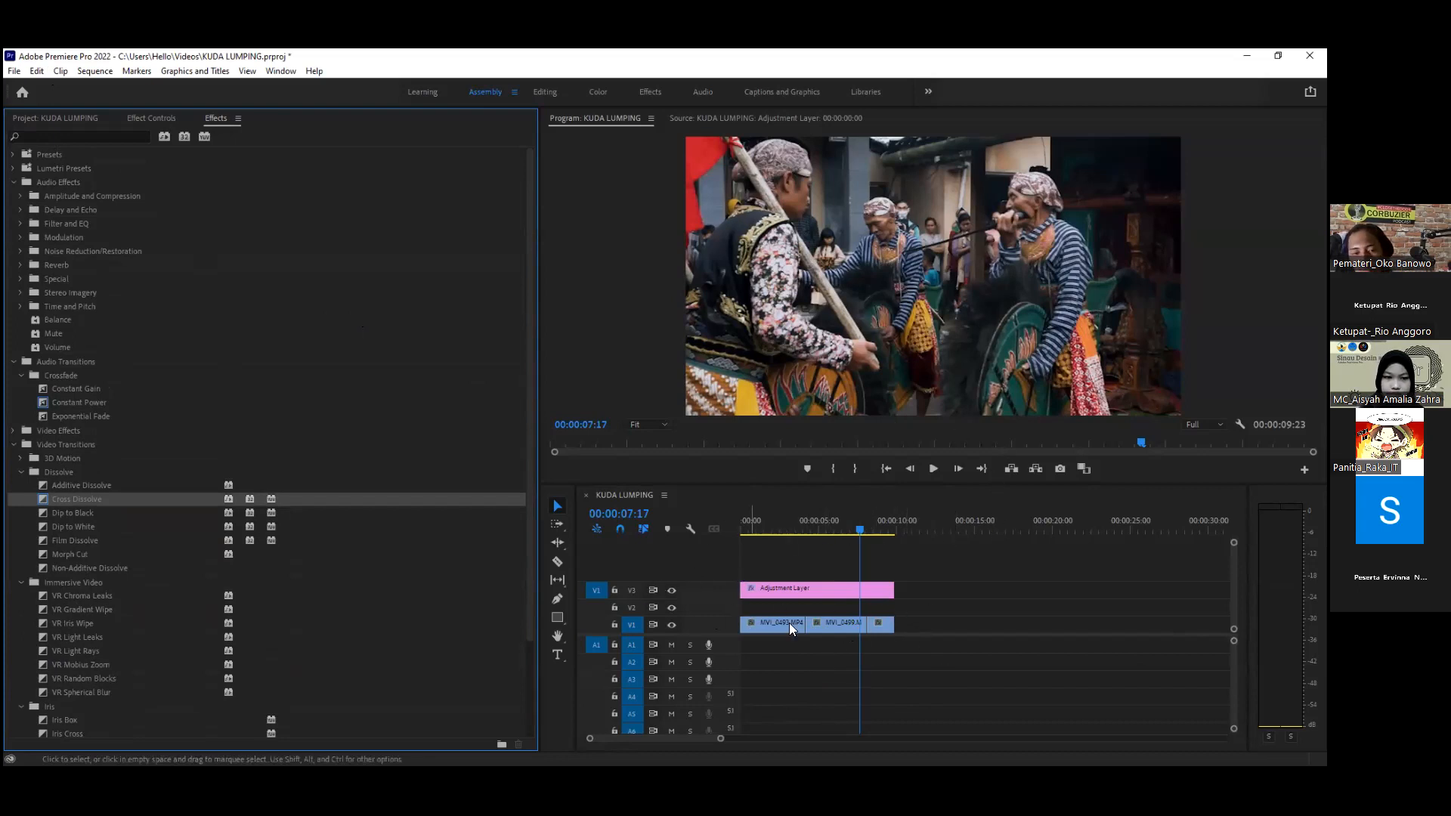
scroll(43, 574, "down", 3)
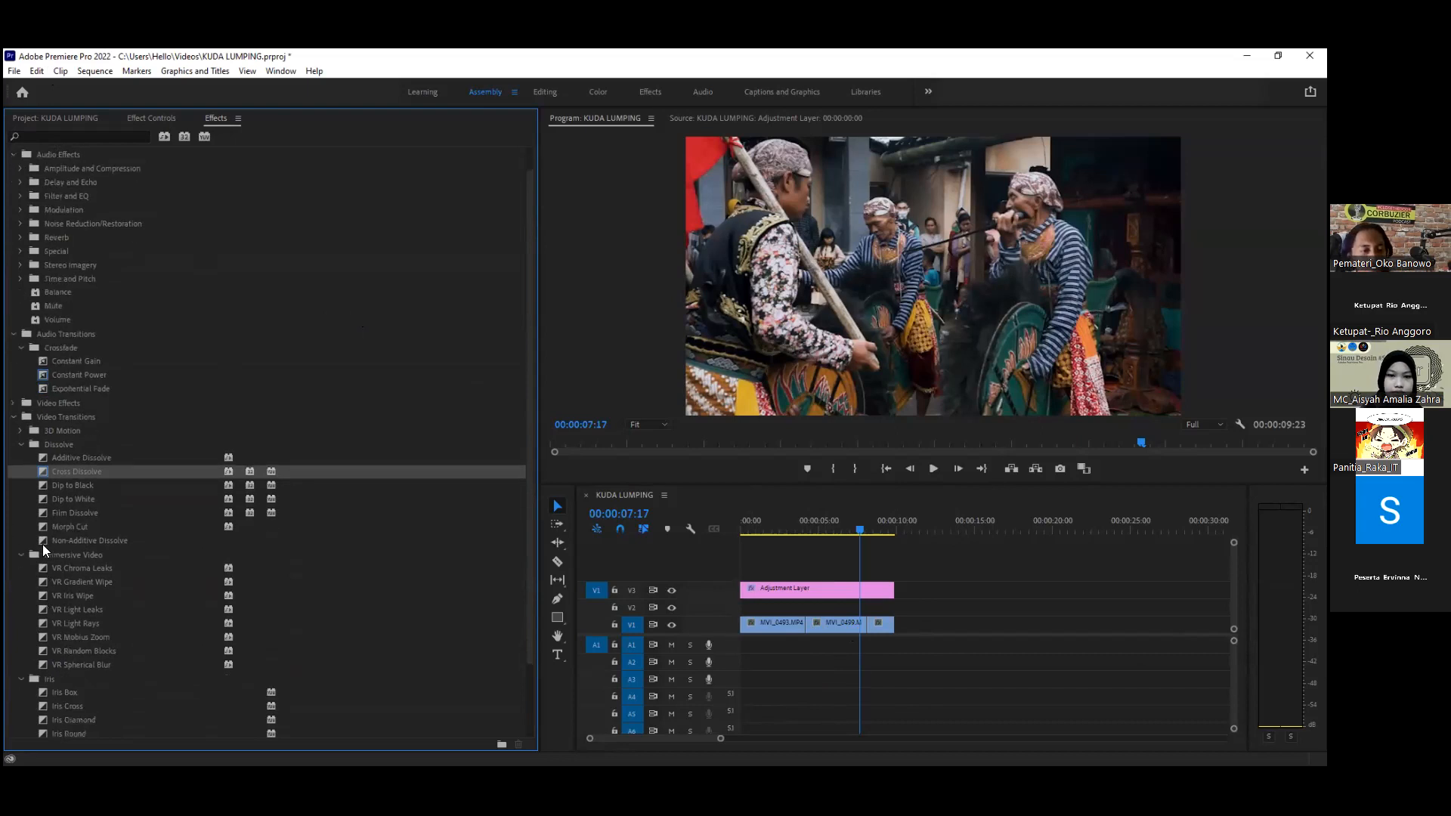
scroll(38, 484, "down", 1)
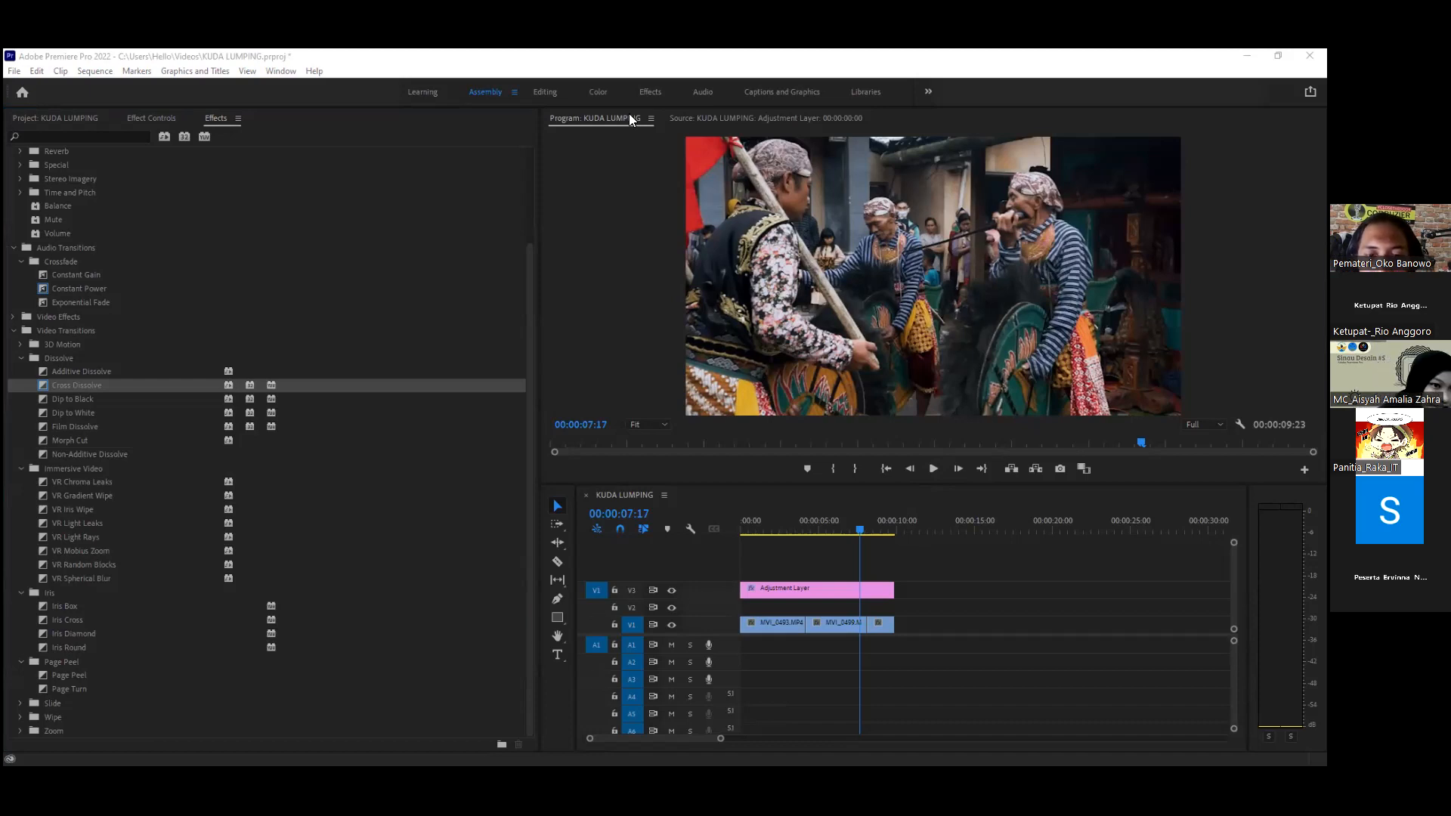
Step: Preview the village footage clips MVI_0511, MVI_0510, MVI_0505, MVI_0506 and MVI_0503 from the project bin in the Source monitor
left_click(44, 136)
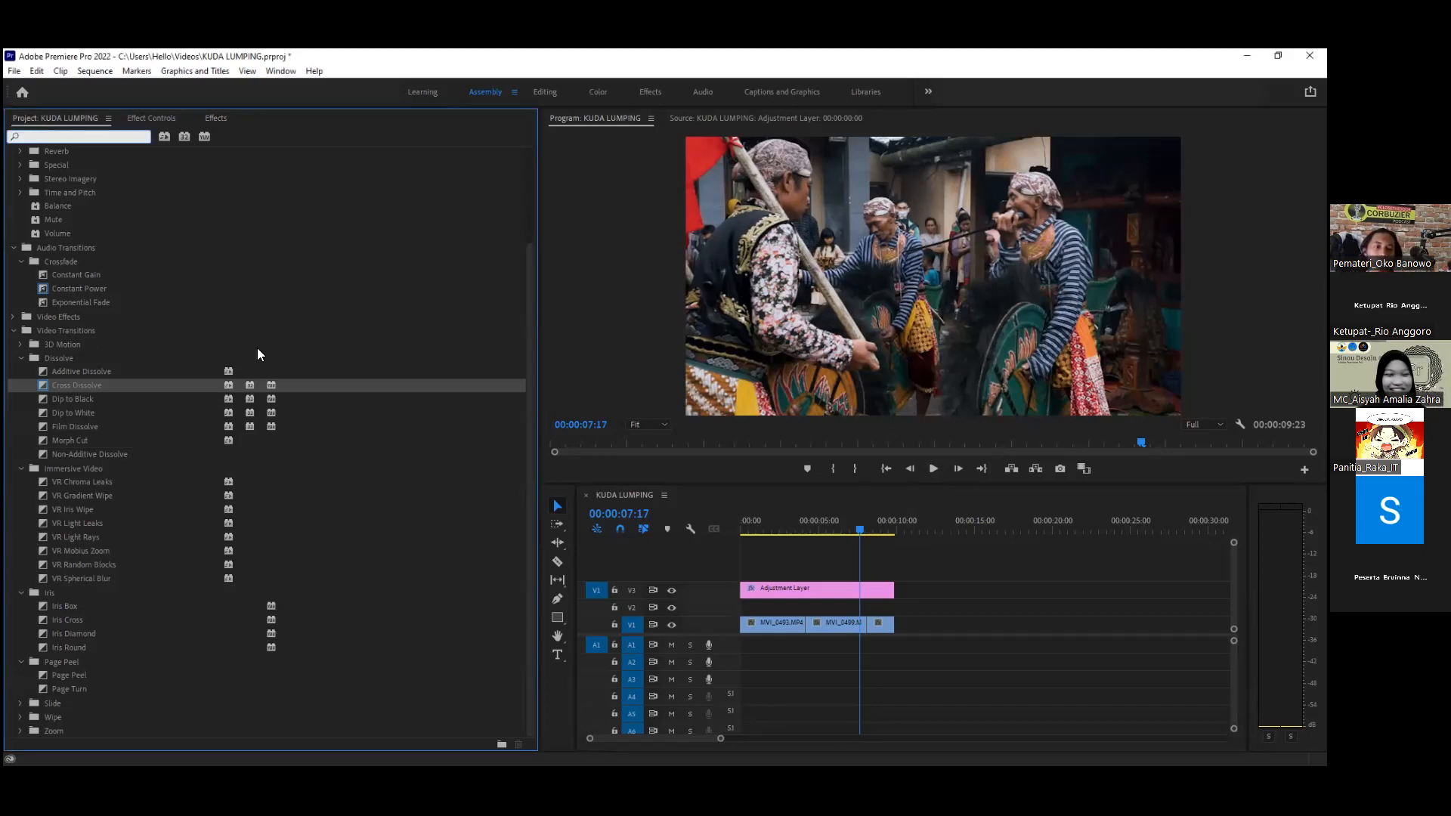
key("shift+1")
left_click_drag(322, 294, 852, 662)
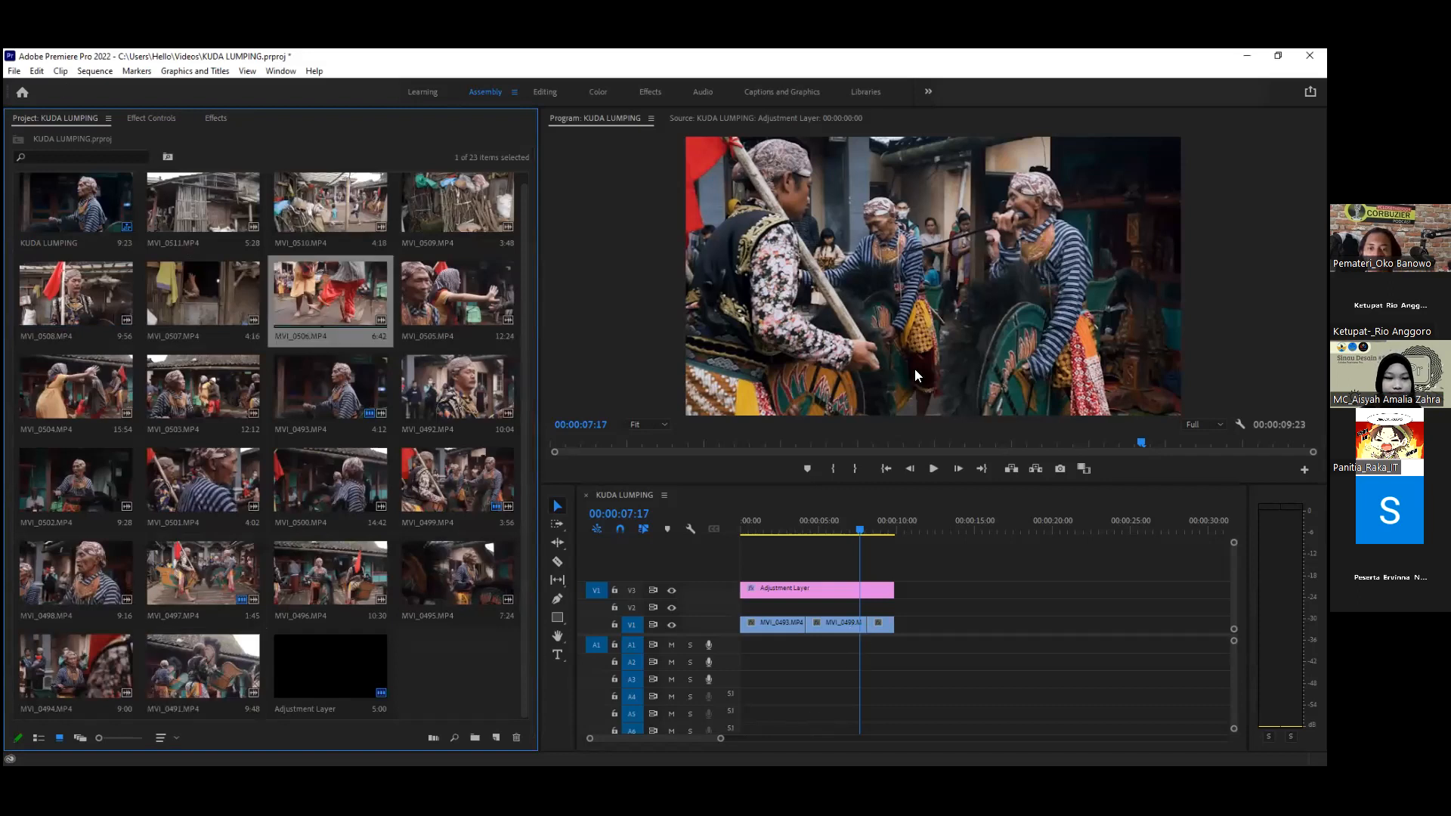
double_click(218, 204)
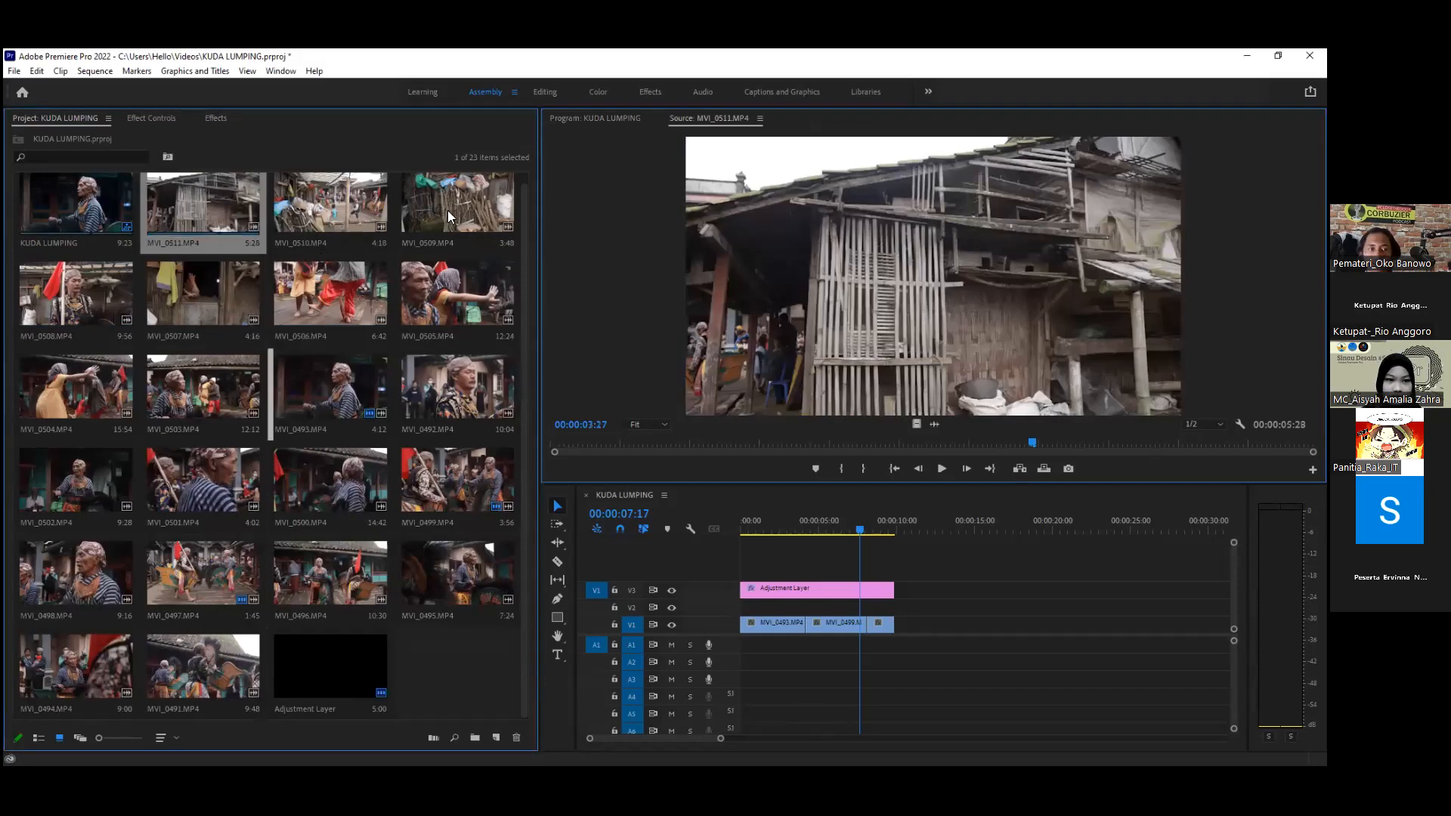
left_click_drag(332, 208, 782, 296)
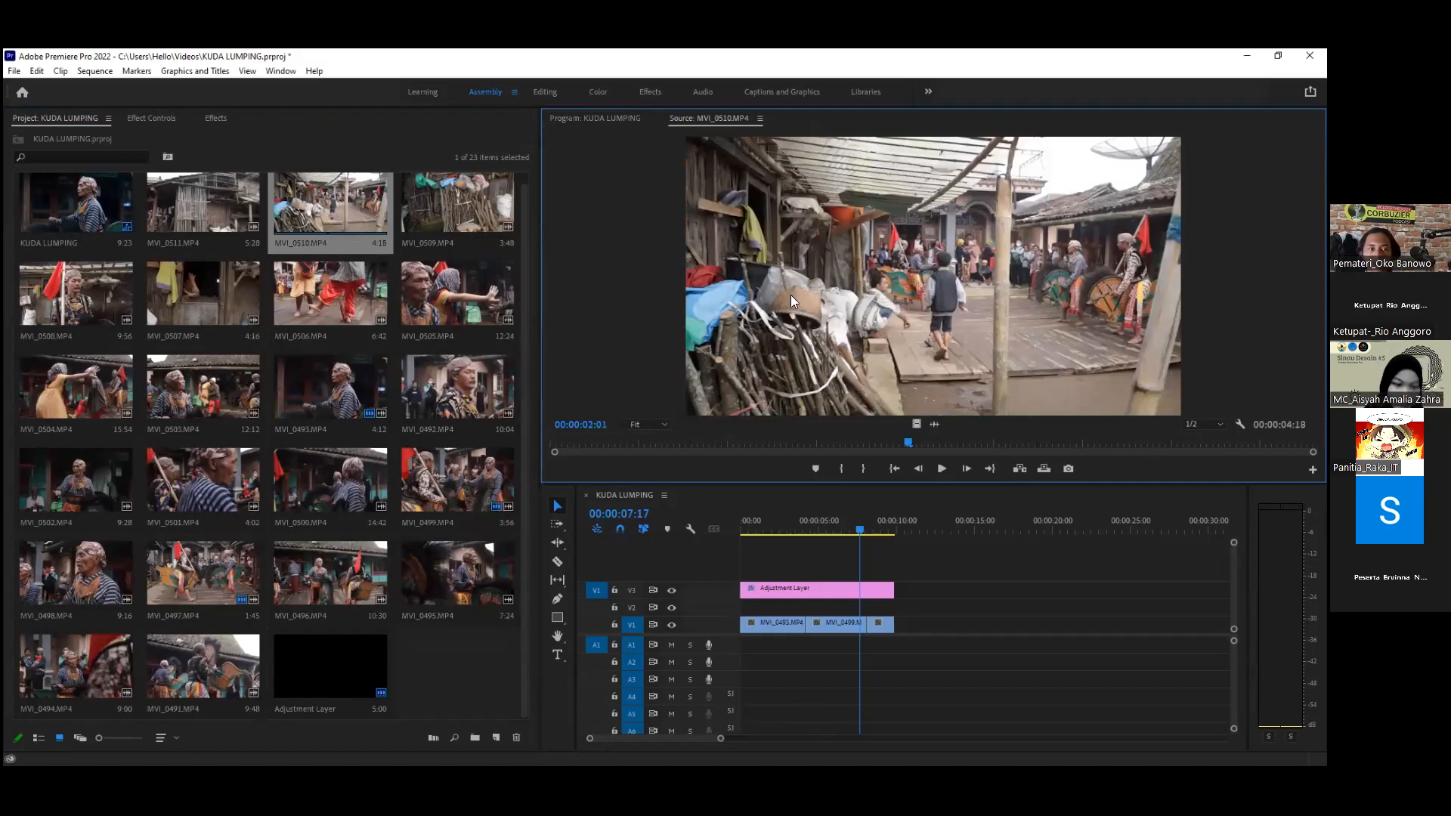
double_click(498, 329)
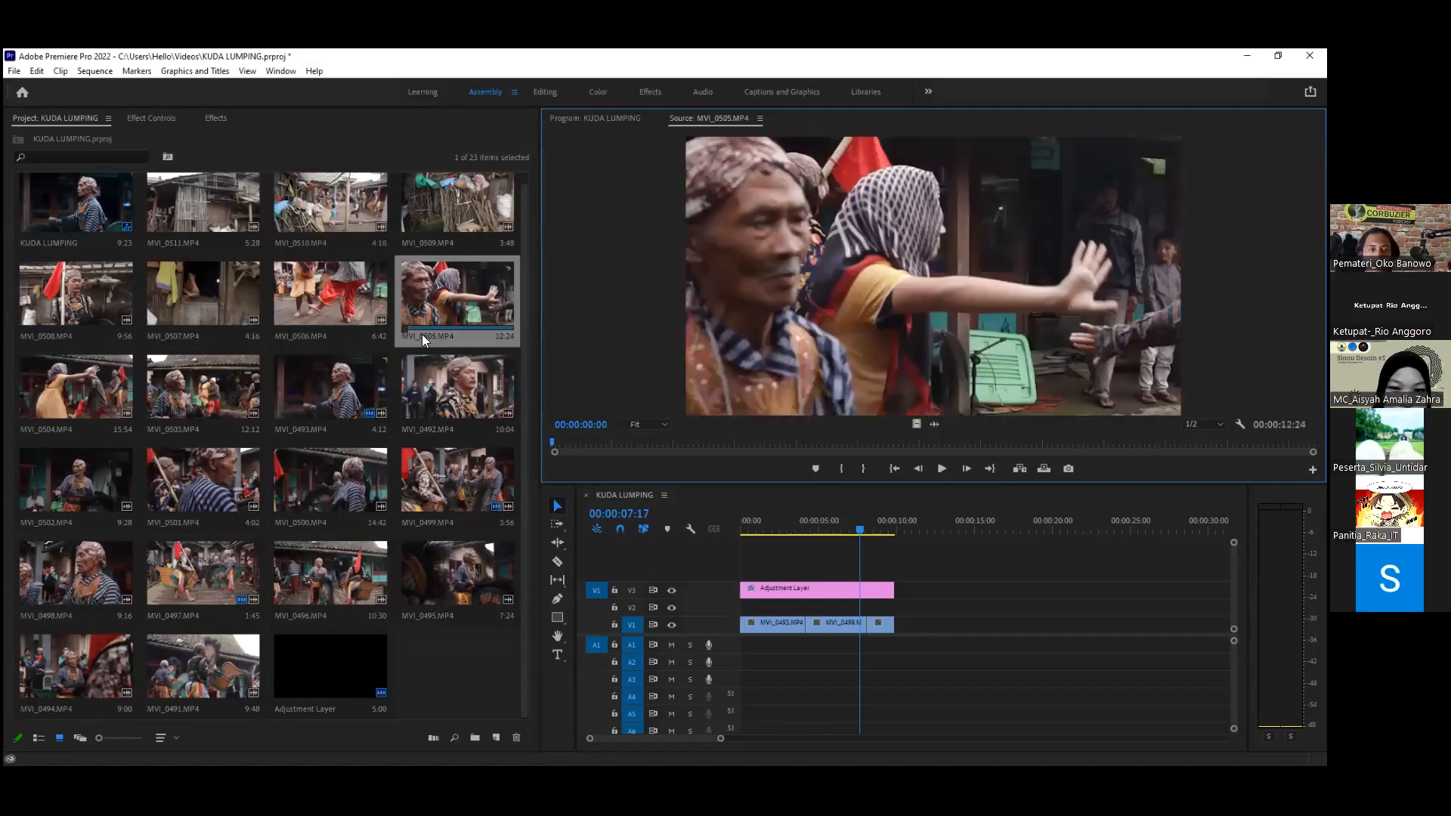
left_click(322, 301)
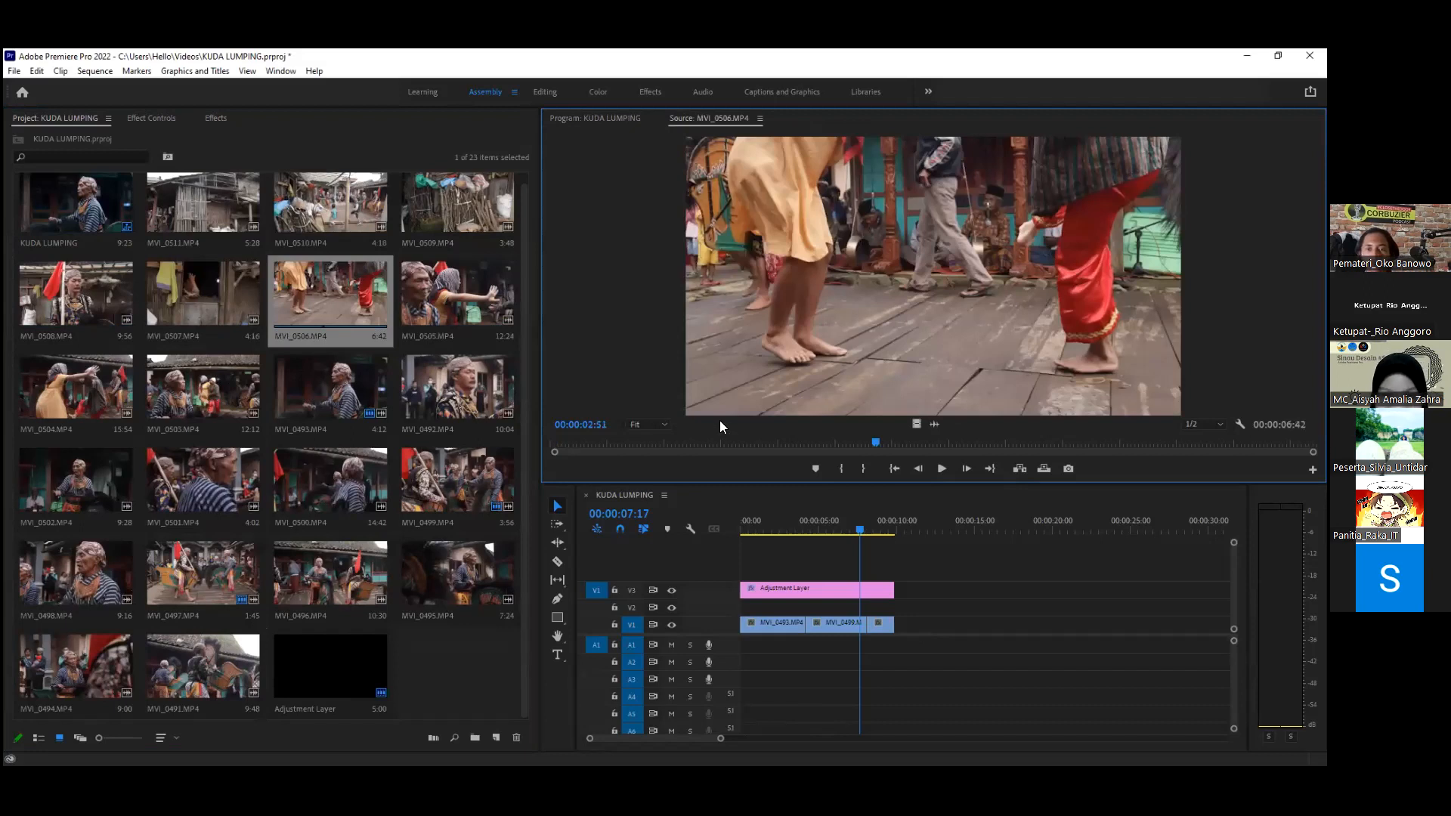
double_click(203, 387)
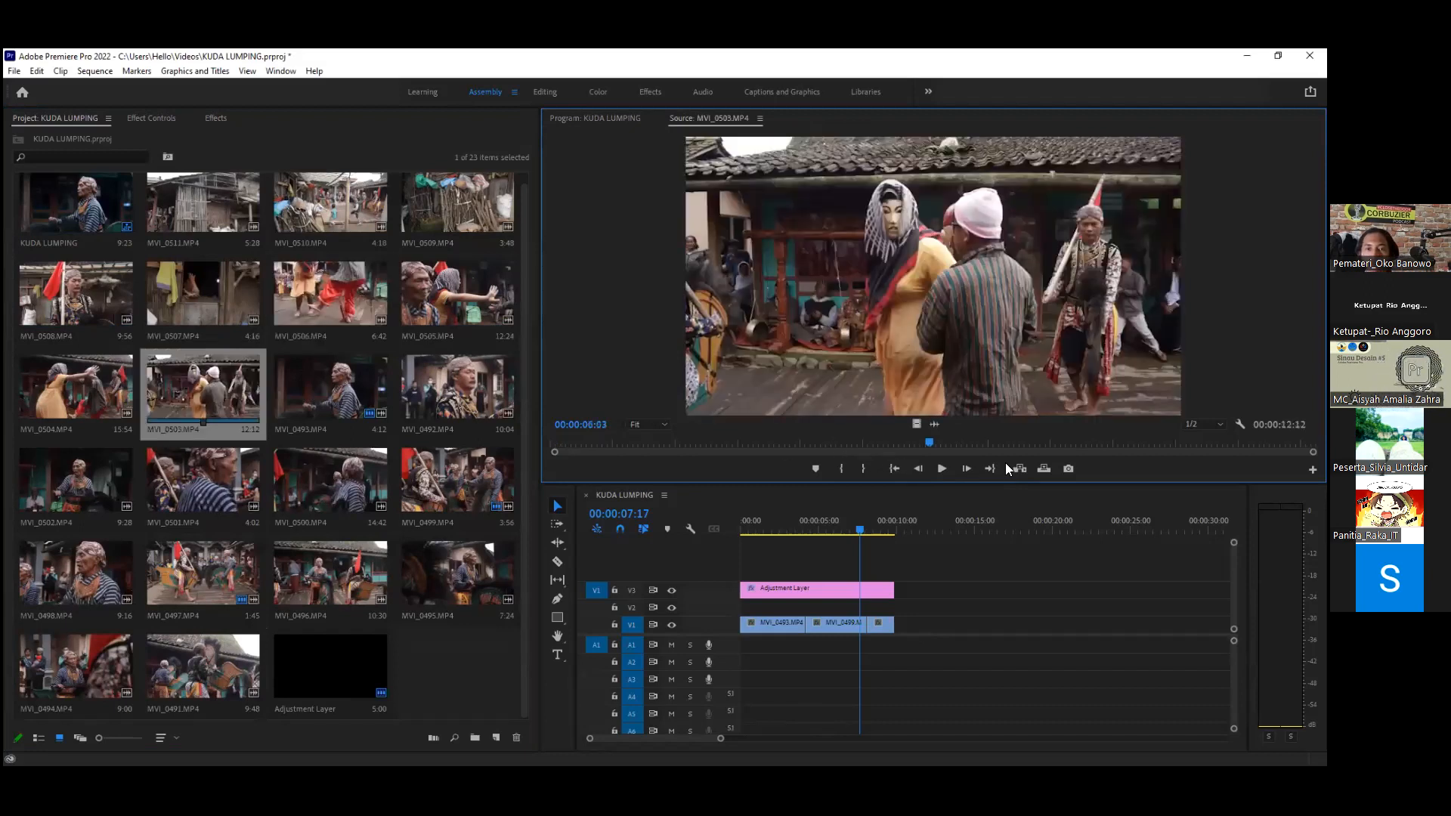
left_click(778, 443)
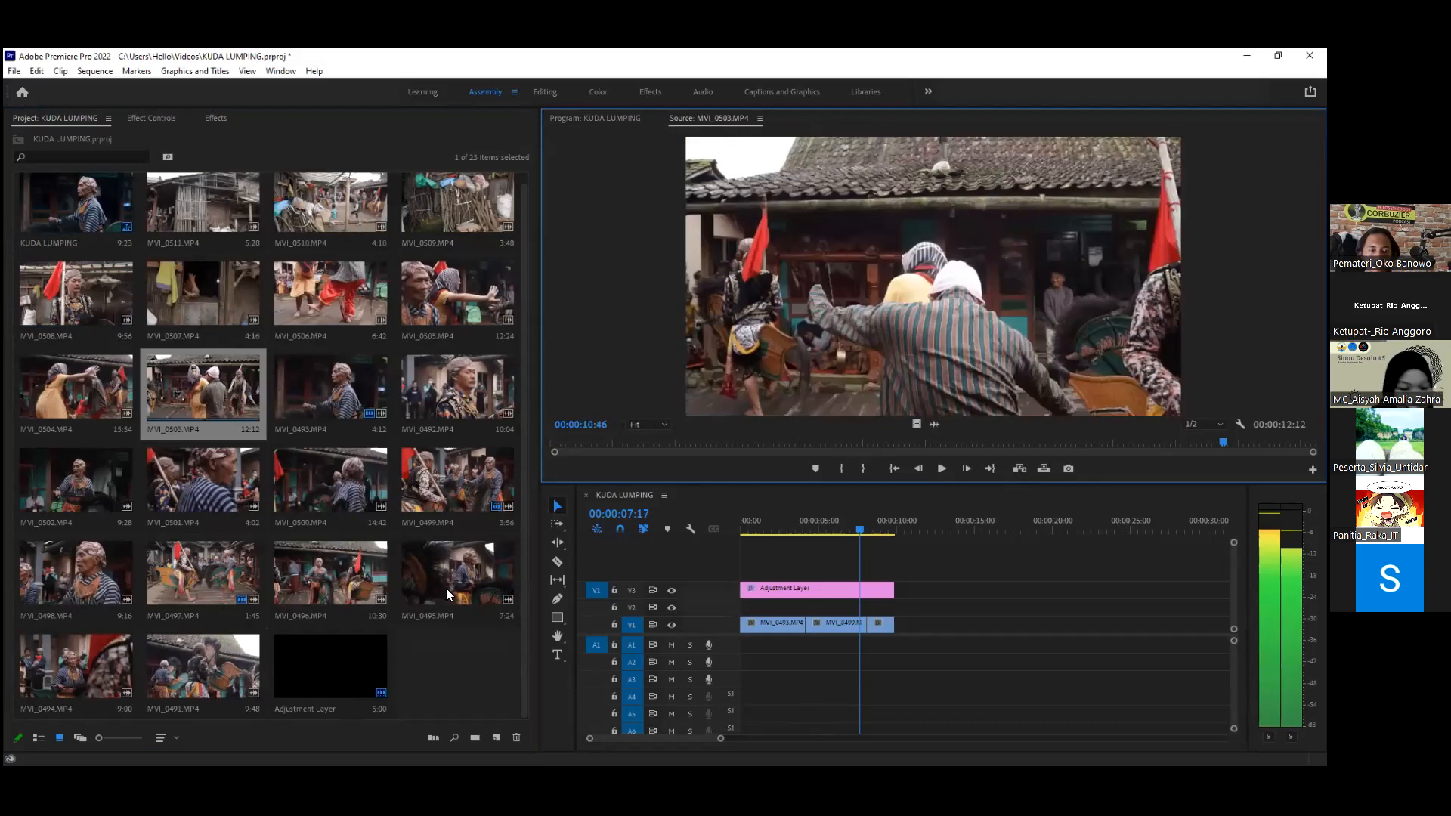
Step: Load MVI_0491.MP4 in the Source monitor and mark a short In-to-Out range ending at 00:00:05:57
double_click(402, 585)
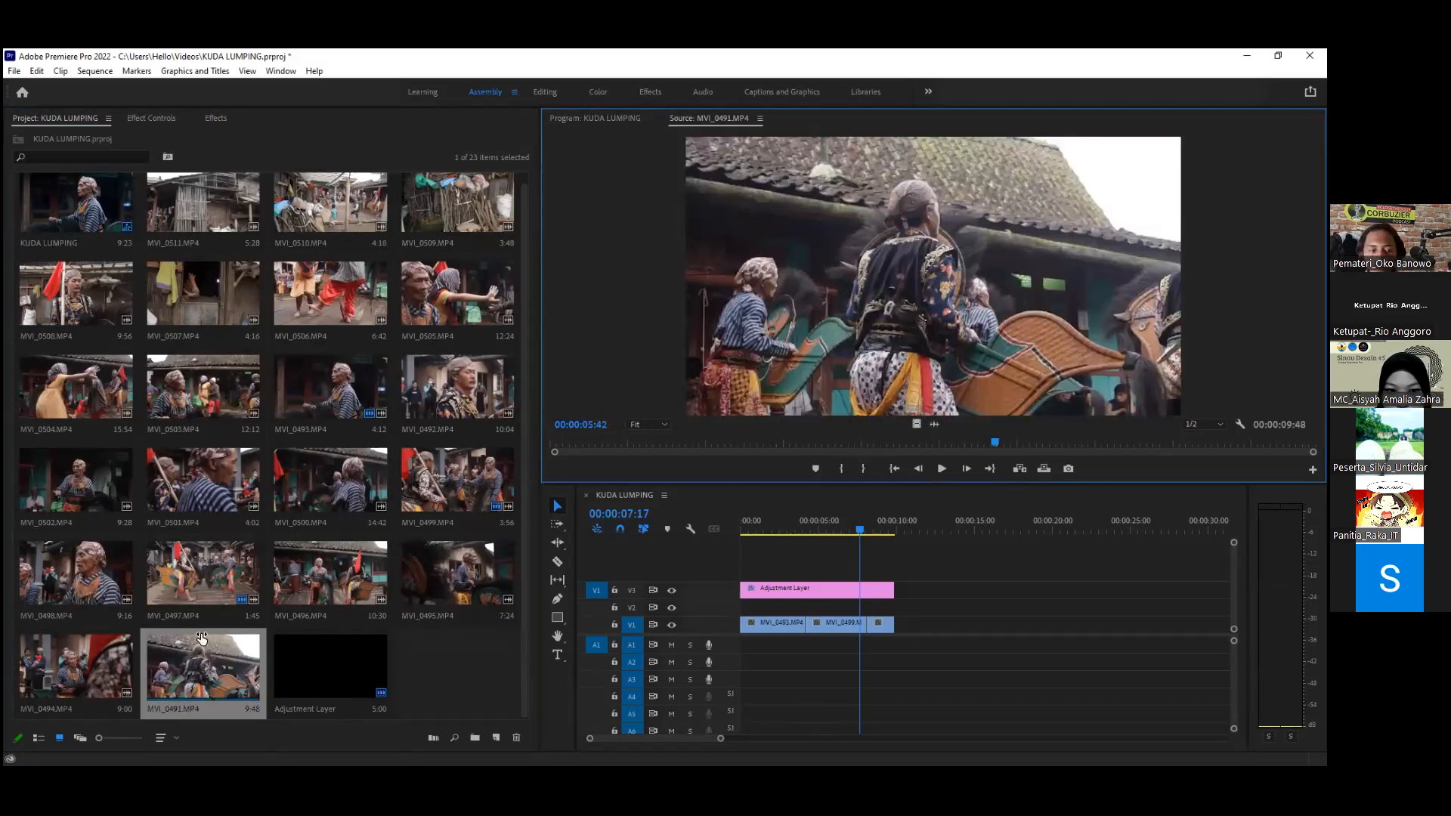
left_click(824, 449)
left_click(942, 469)
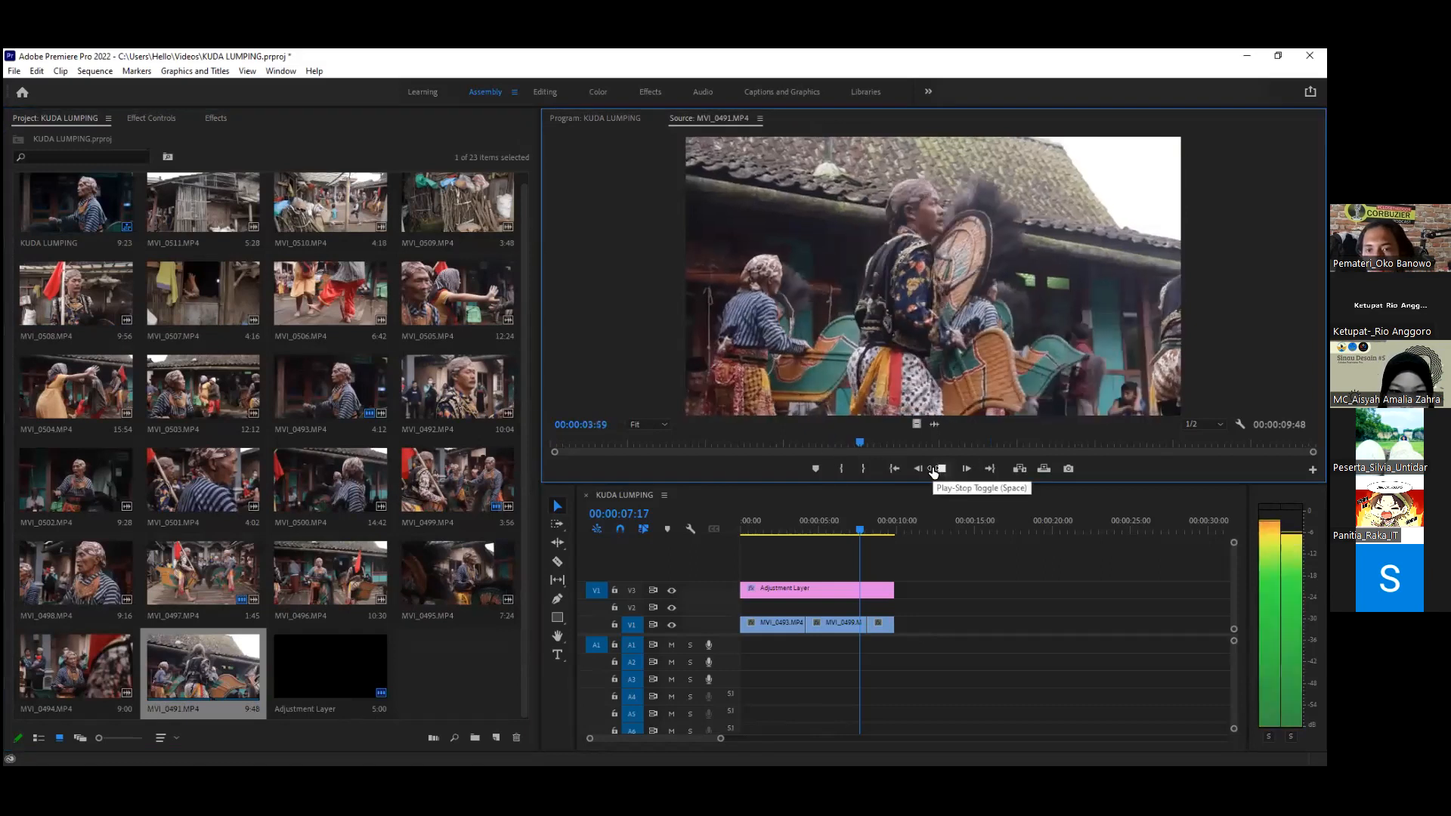
key("i")
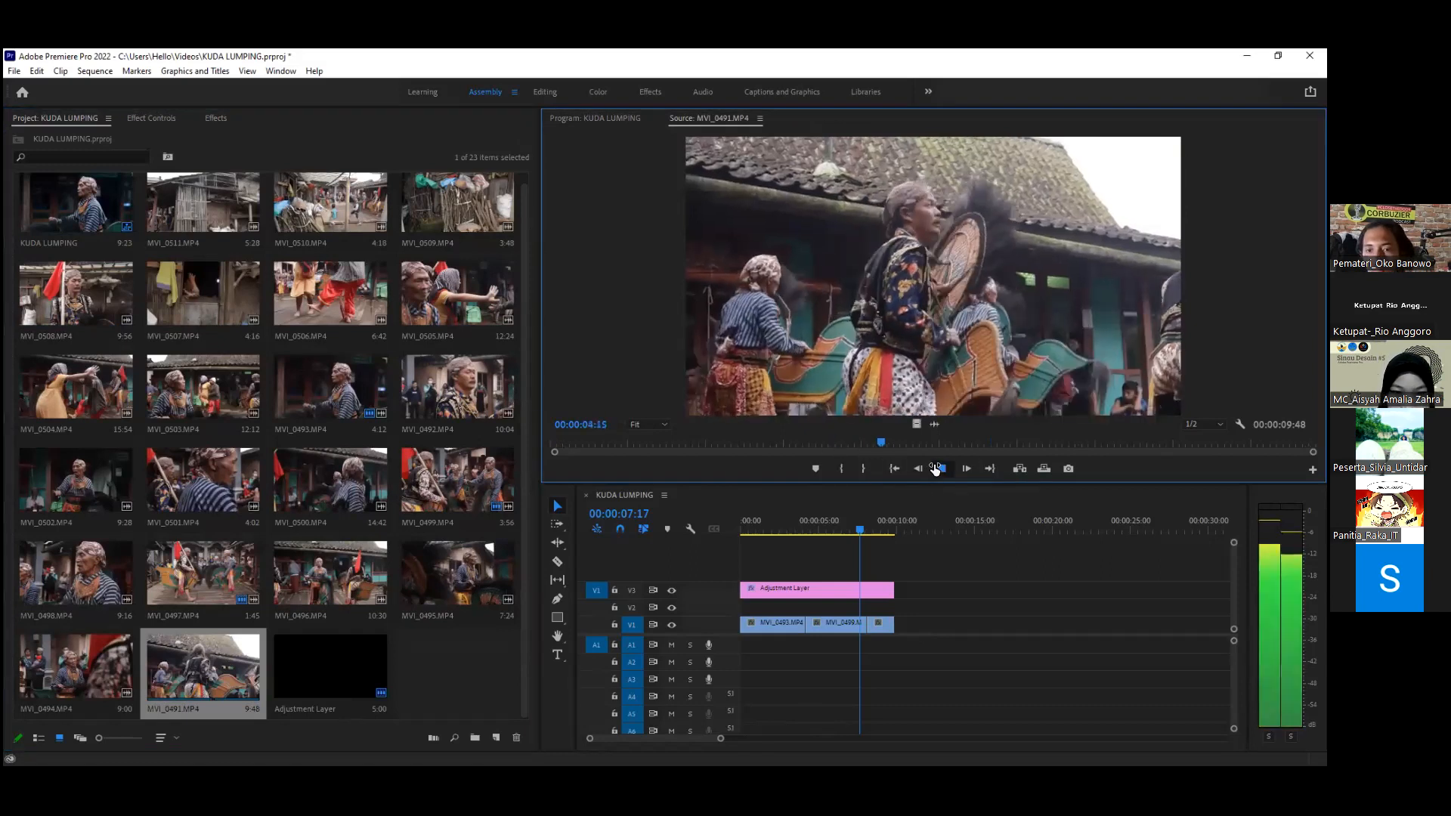
left_click(937, 469)
key("o")
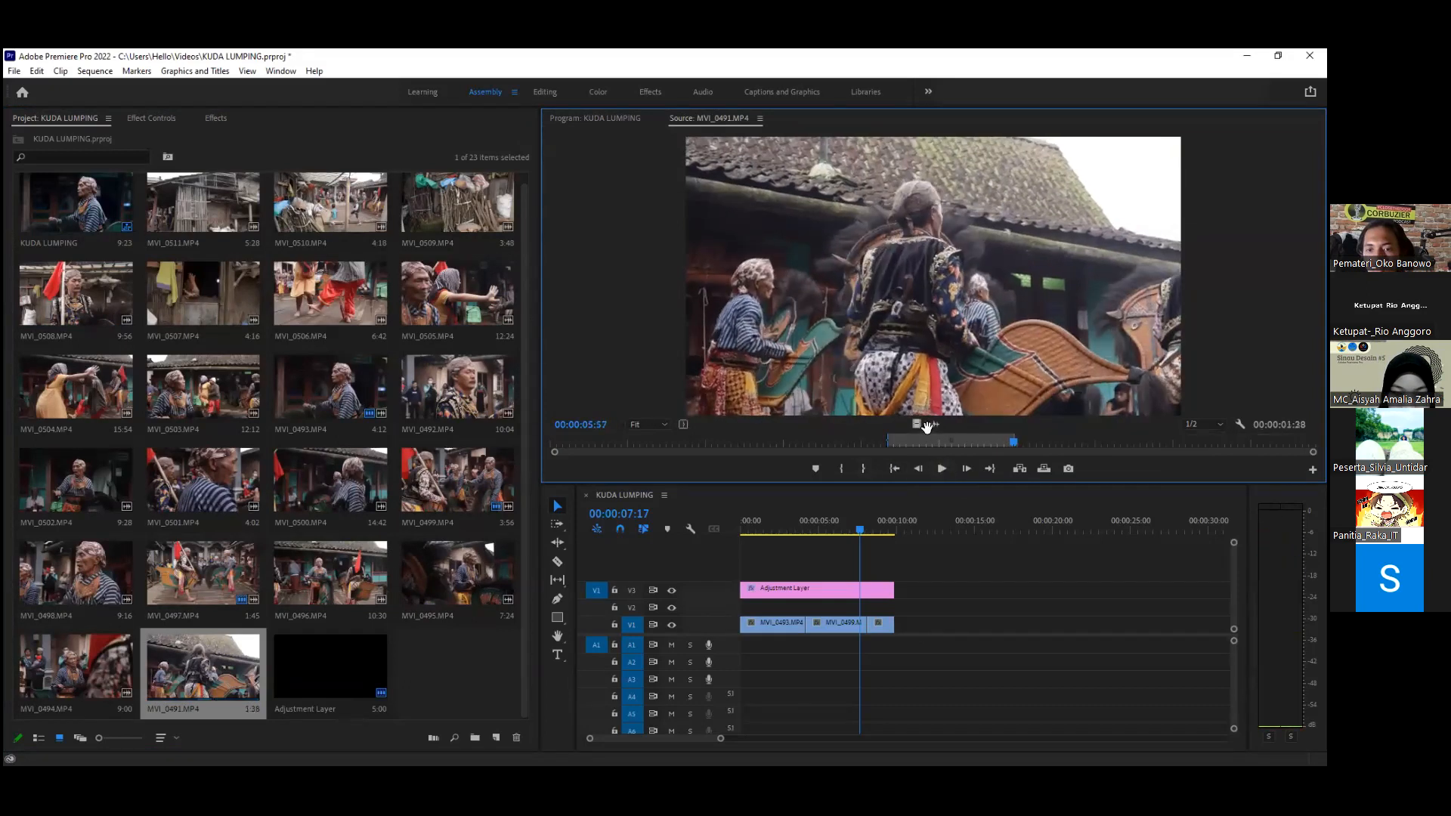
Step: Place the marked MVI_0491 range as video only on V2, with its start aligned to the MVI_0497 clip on V1
left_click_drag(918, 428, 871, 609)
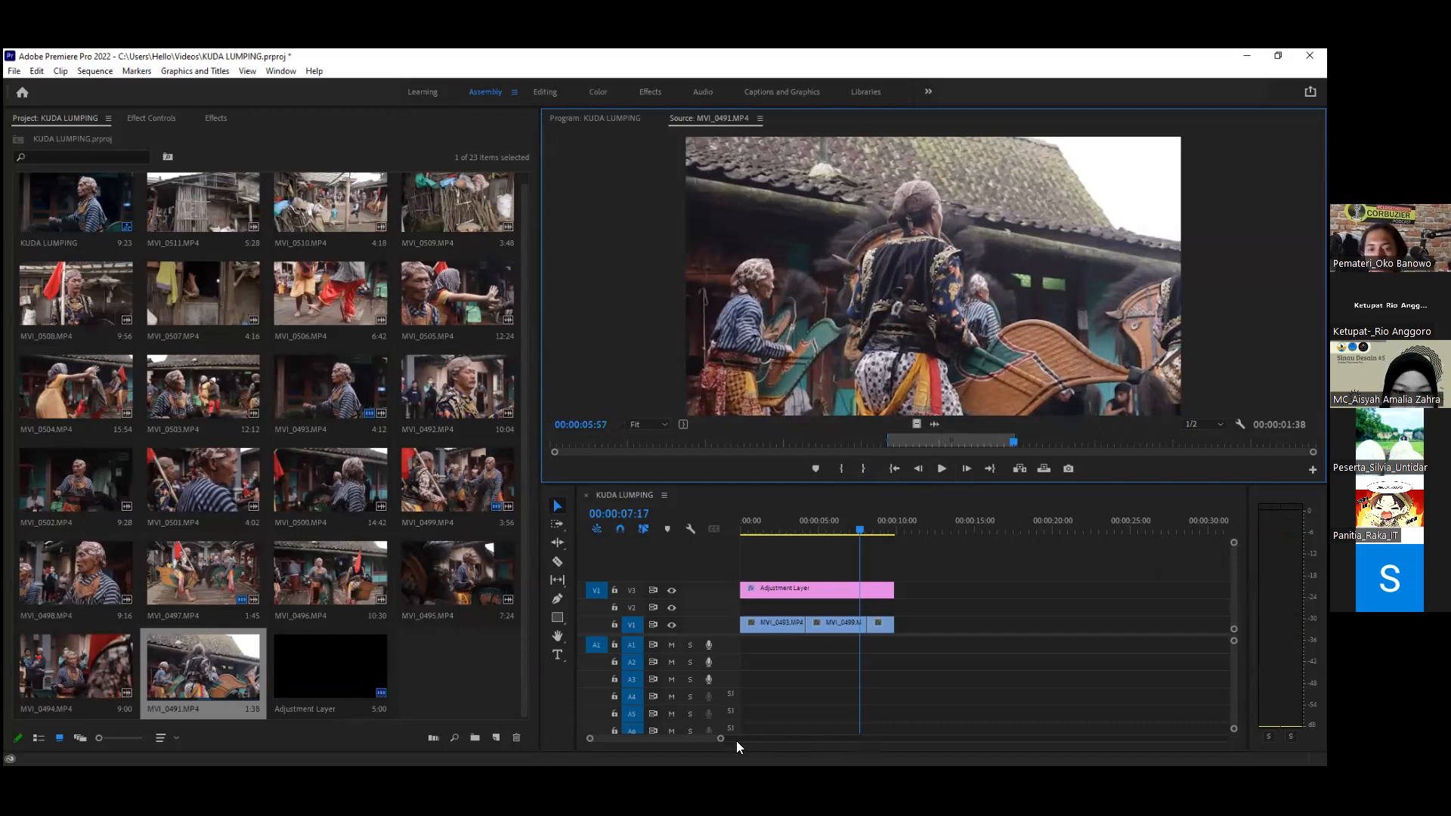
left_click_drag(719, 741, 679, 740)
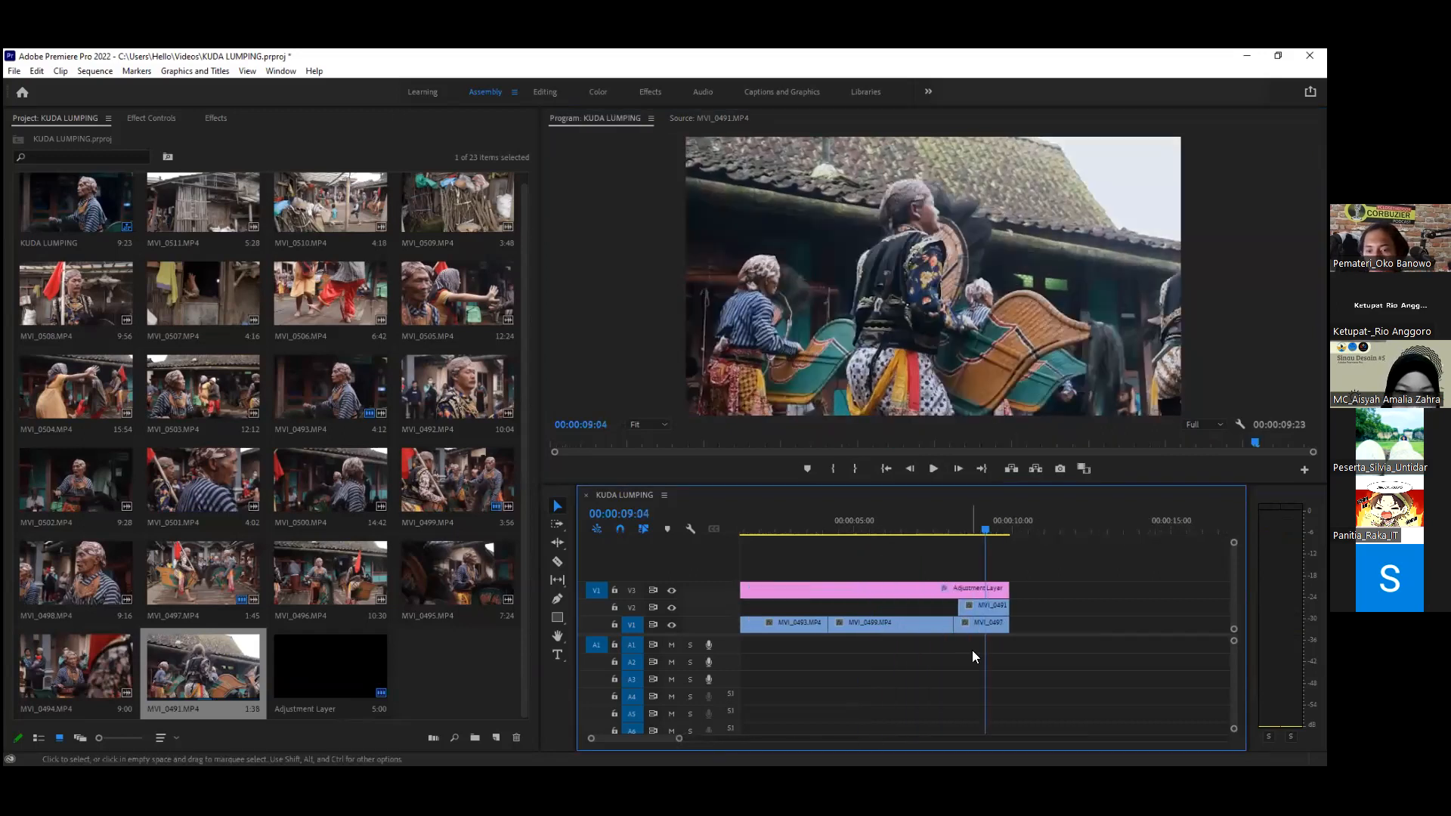
left_click_drag(958, 611, 955, 612)
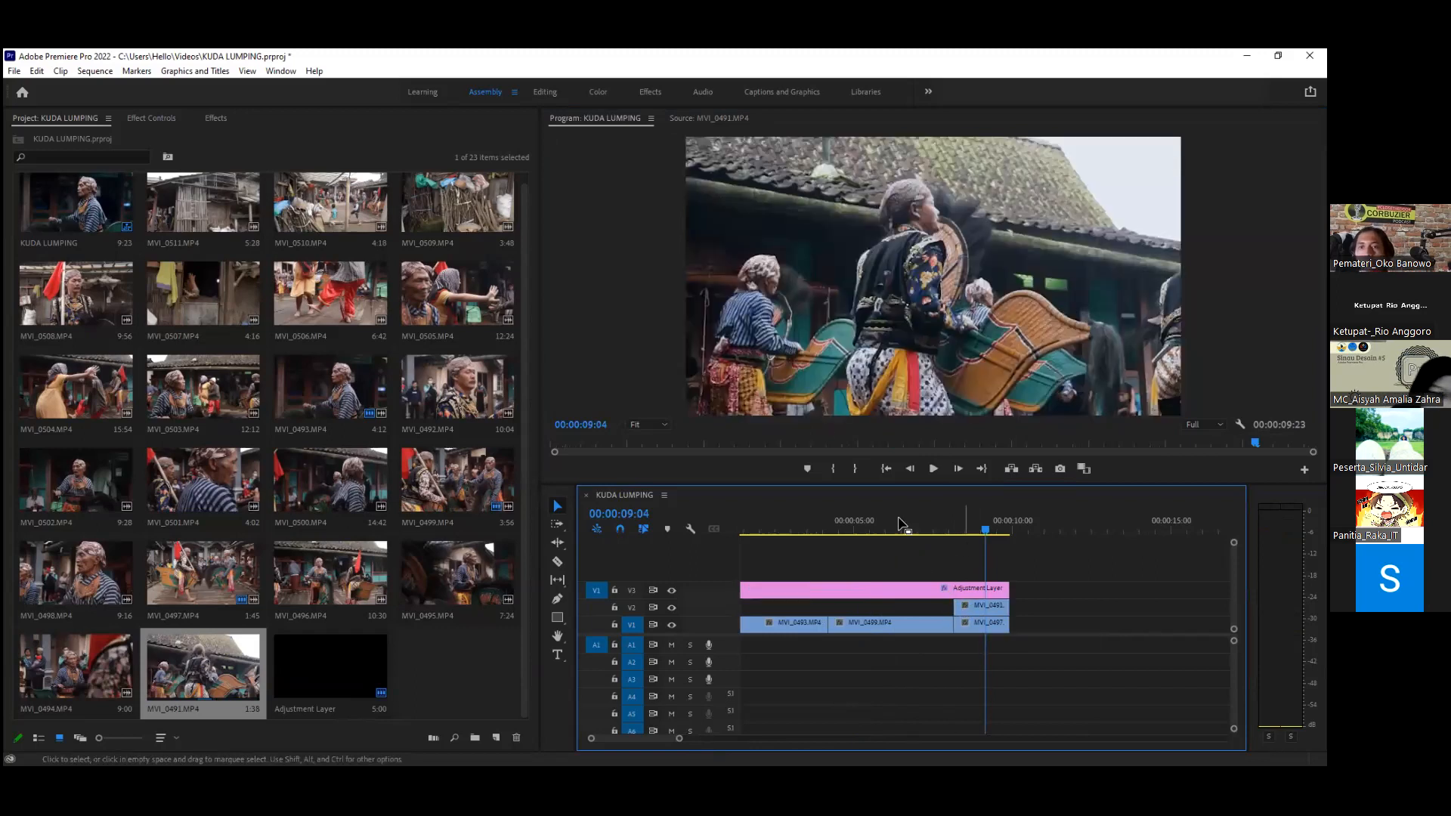
Step: Trim both ends of the MVI_0491 clip on V2 into a short cutaway starting at 00:00:08:14, and play it back
left_click(975, 530)
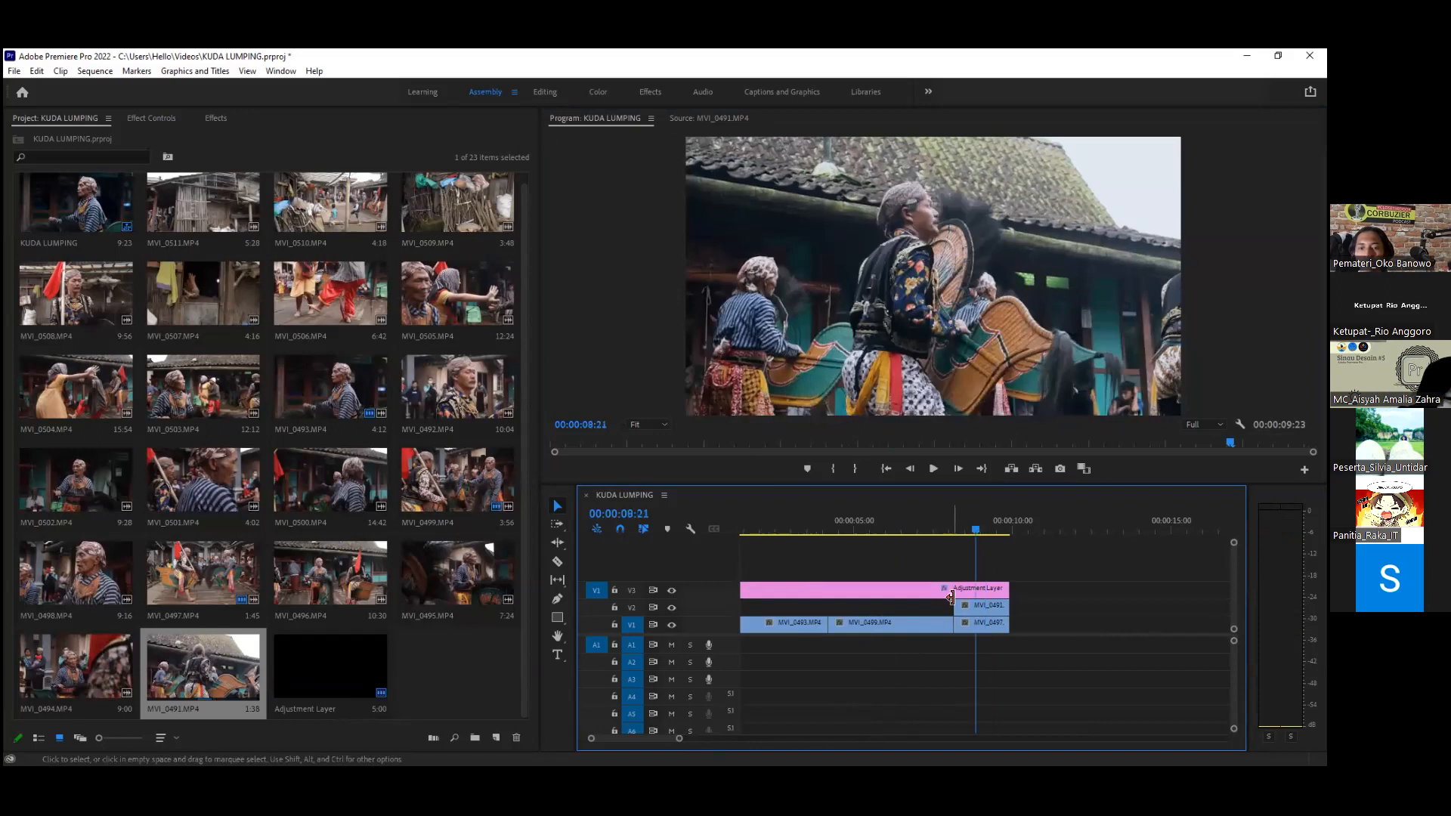
left_click_drag(957, 605, 971, 552)
key("Right")
key("Right")
key("Right")
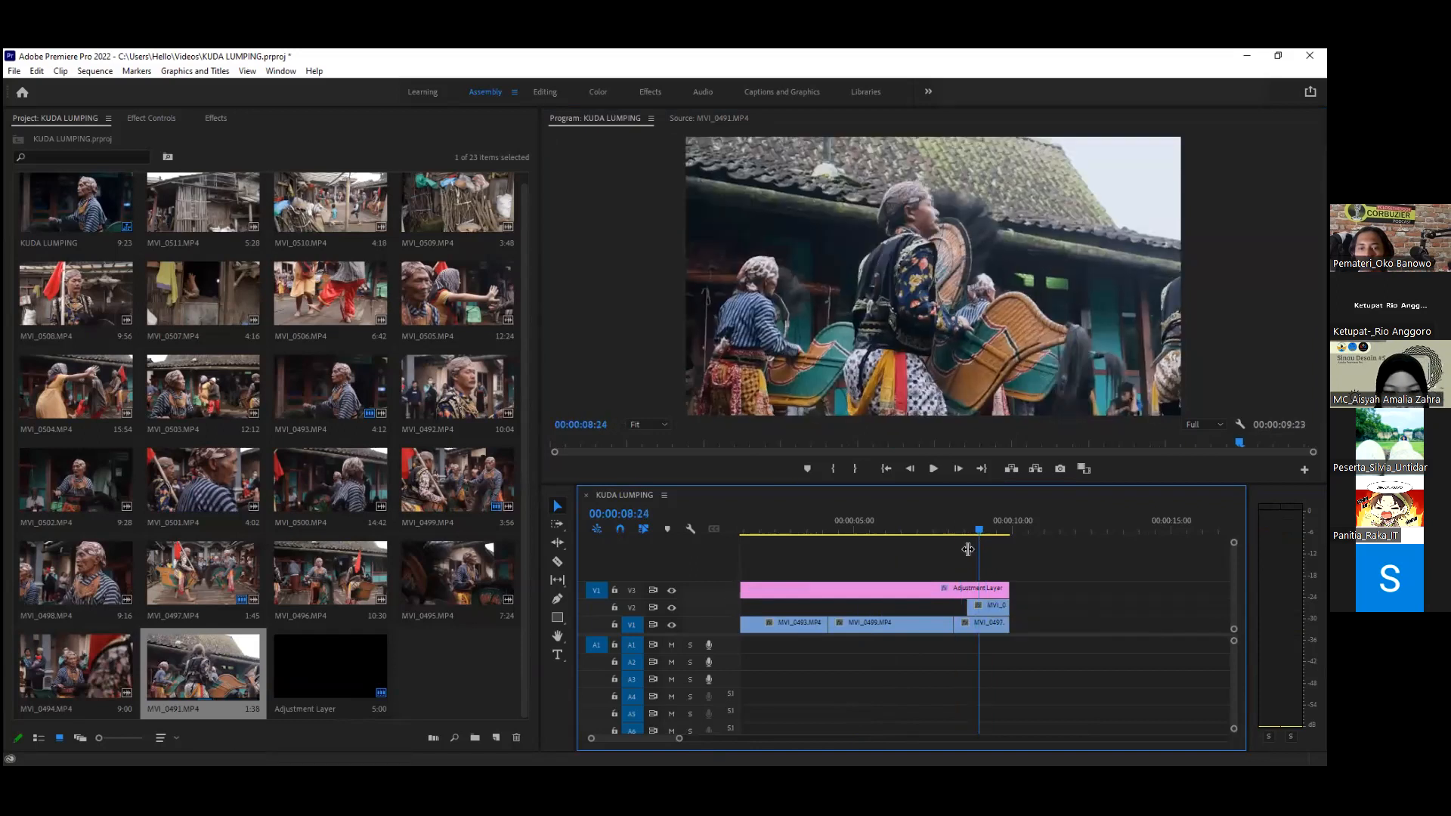
key("shift+Left")
key("shift+Left")
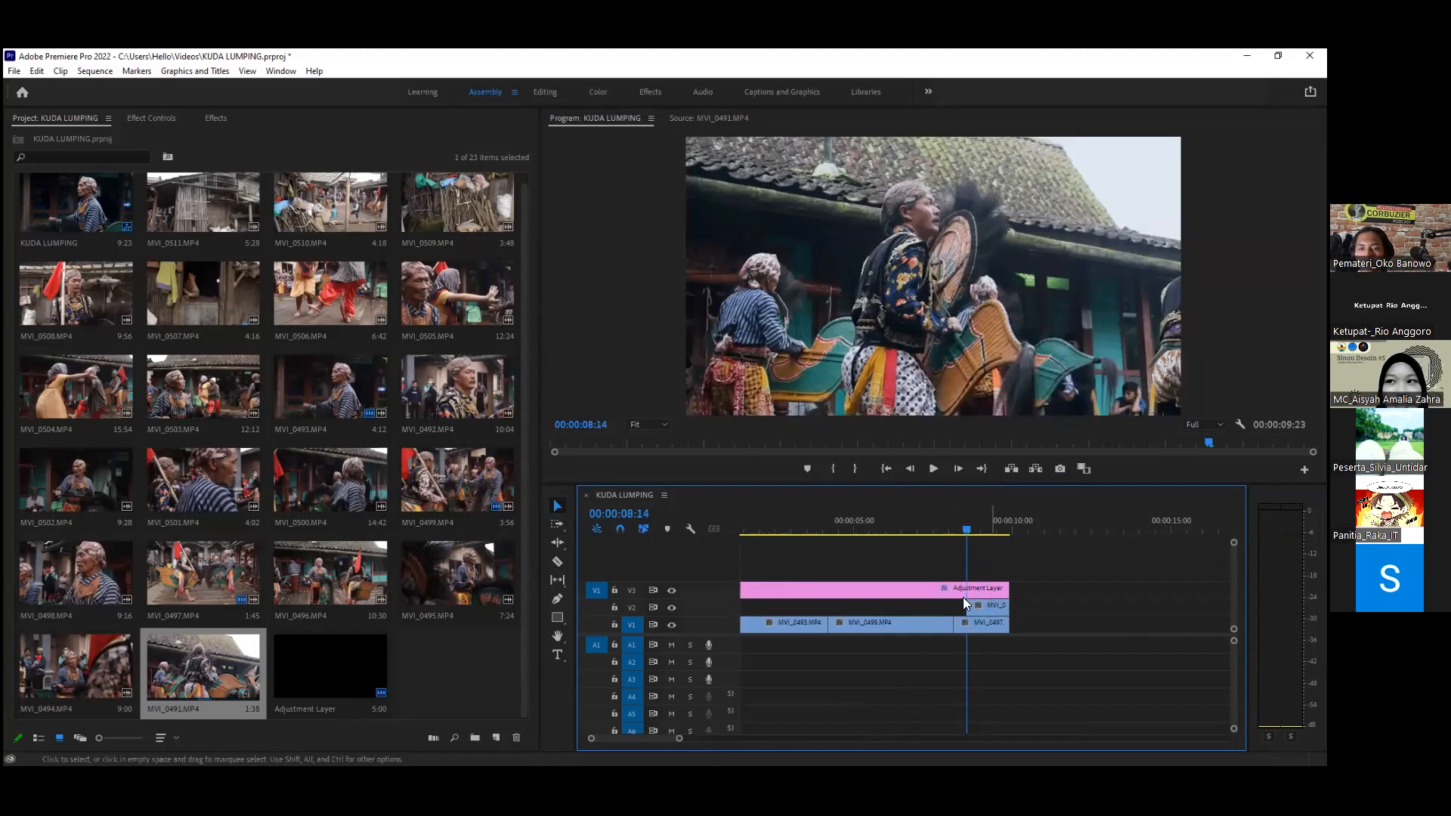
left_click_drag(993, 613, 979, 613)
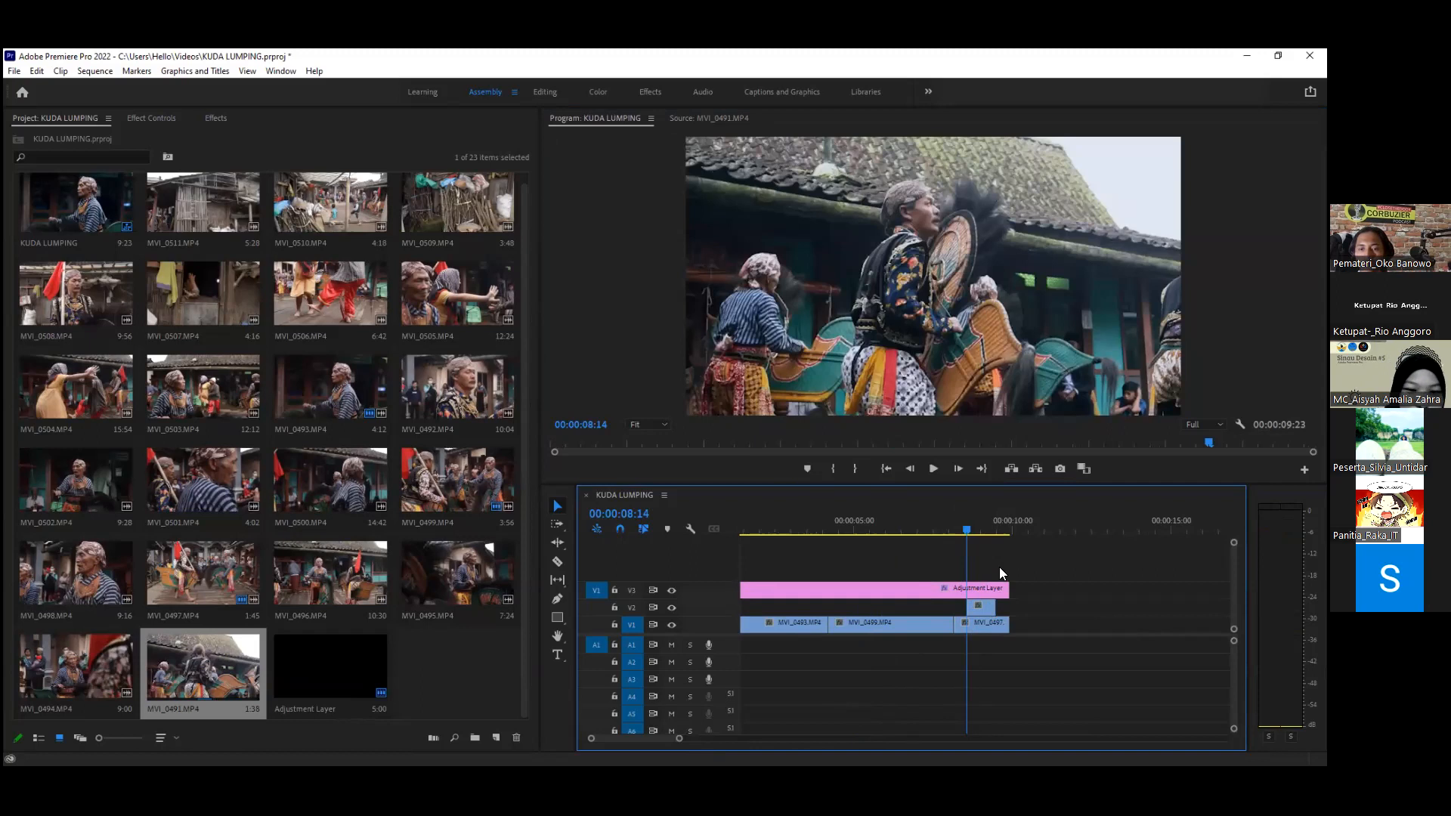
key("space")
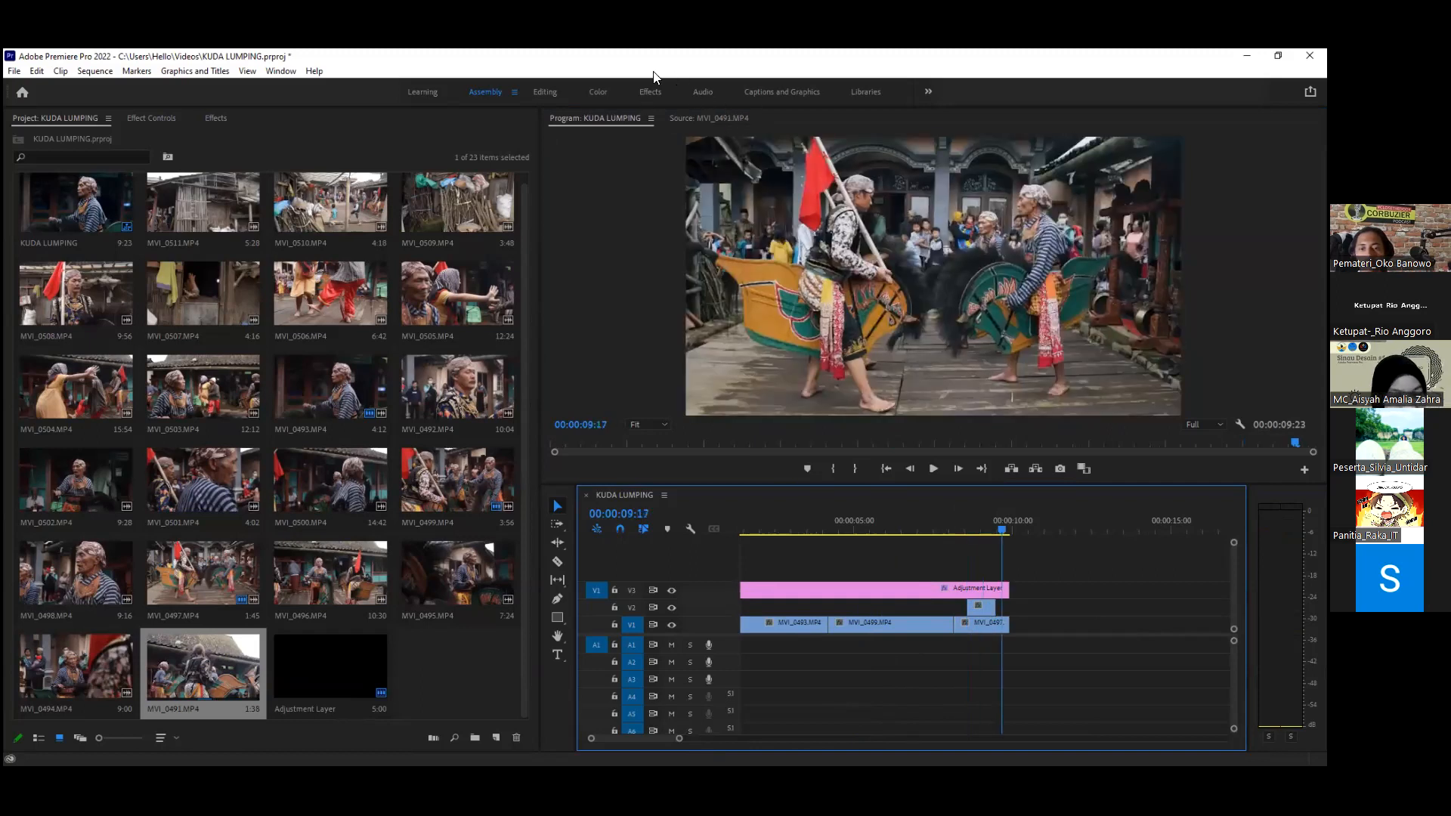
left_click_drag(995, 521, 981, 571)
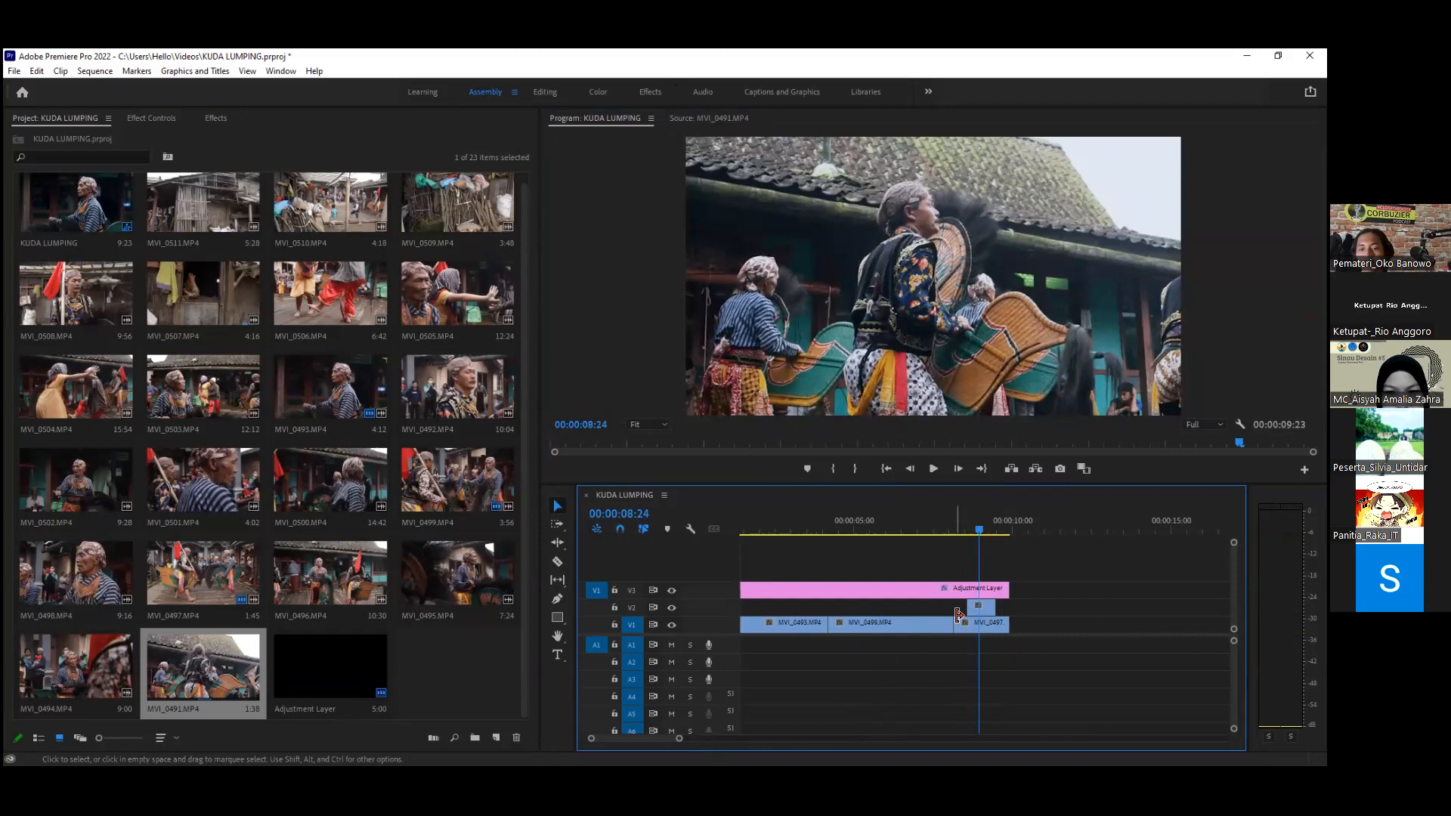
Step: Move the adjustment layer from V3 up to a new V4 track, keeping its timing
left_click(972, 605)
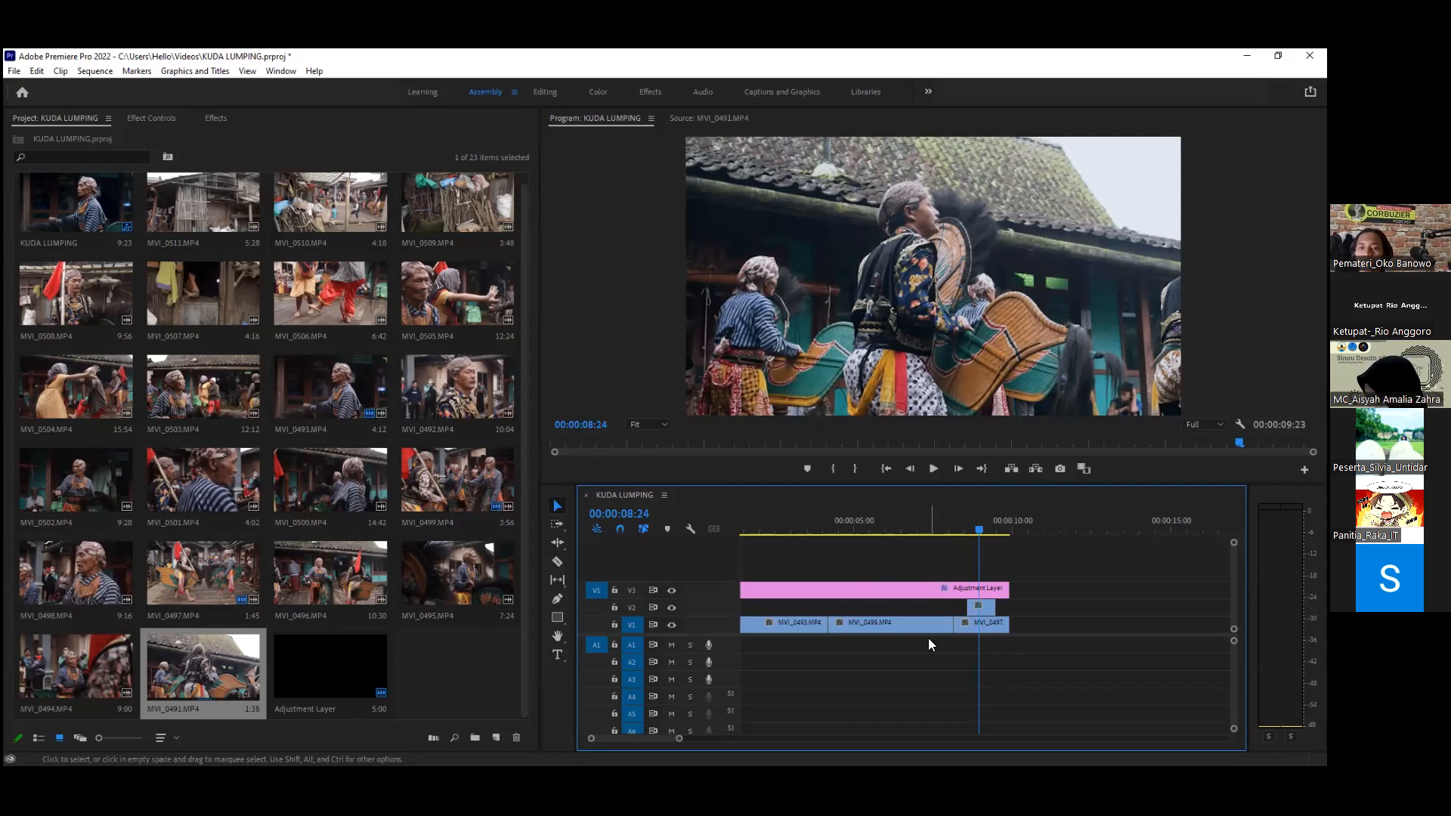
left_click(850, 584)
left_click_drag(991, 589, 1020, 557)
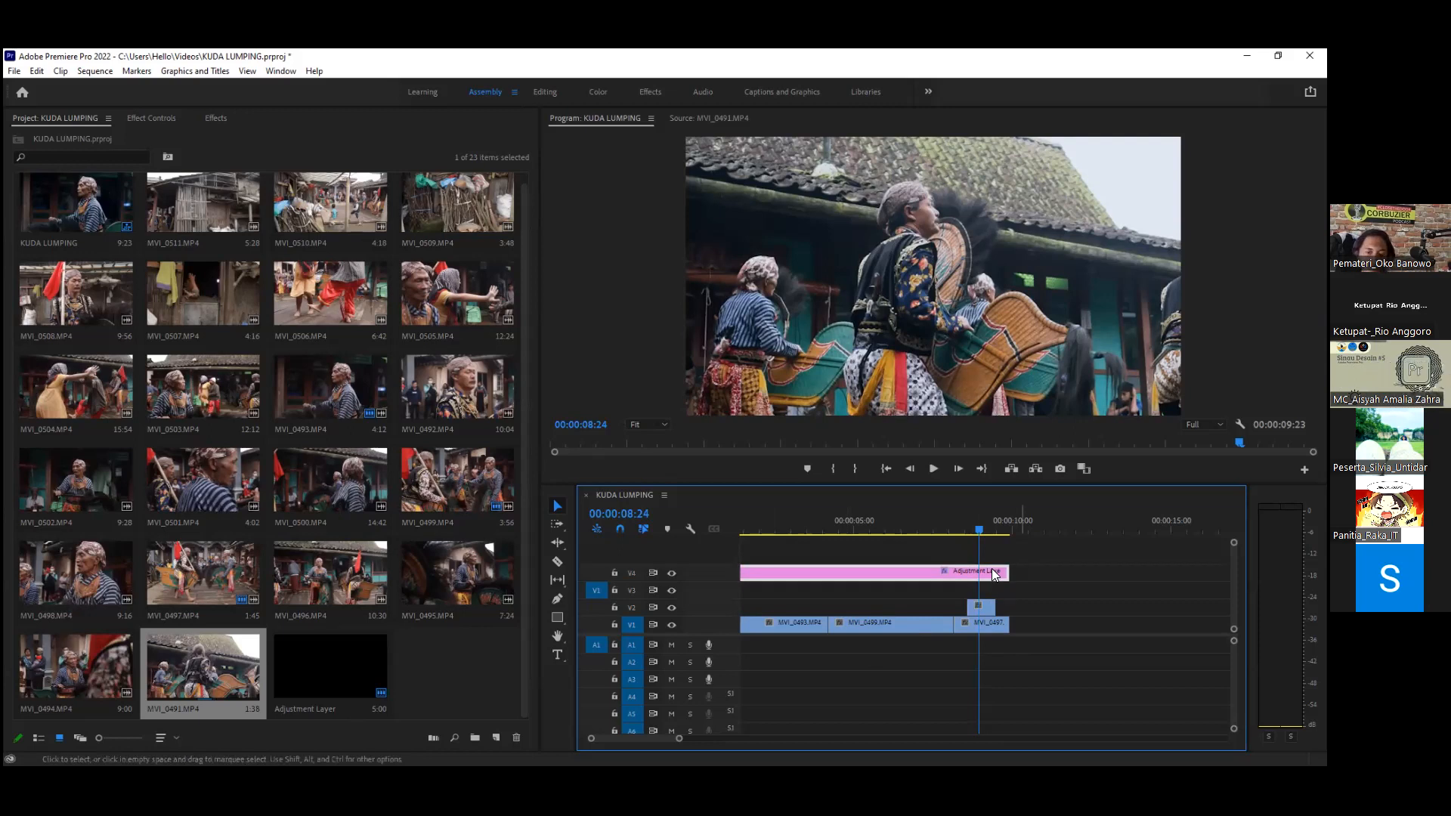
Step: Extend both ends of the MVI_0491 clip on V2 to match the full length of MVI_0497 beneath it
left_click(964, 538)
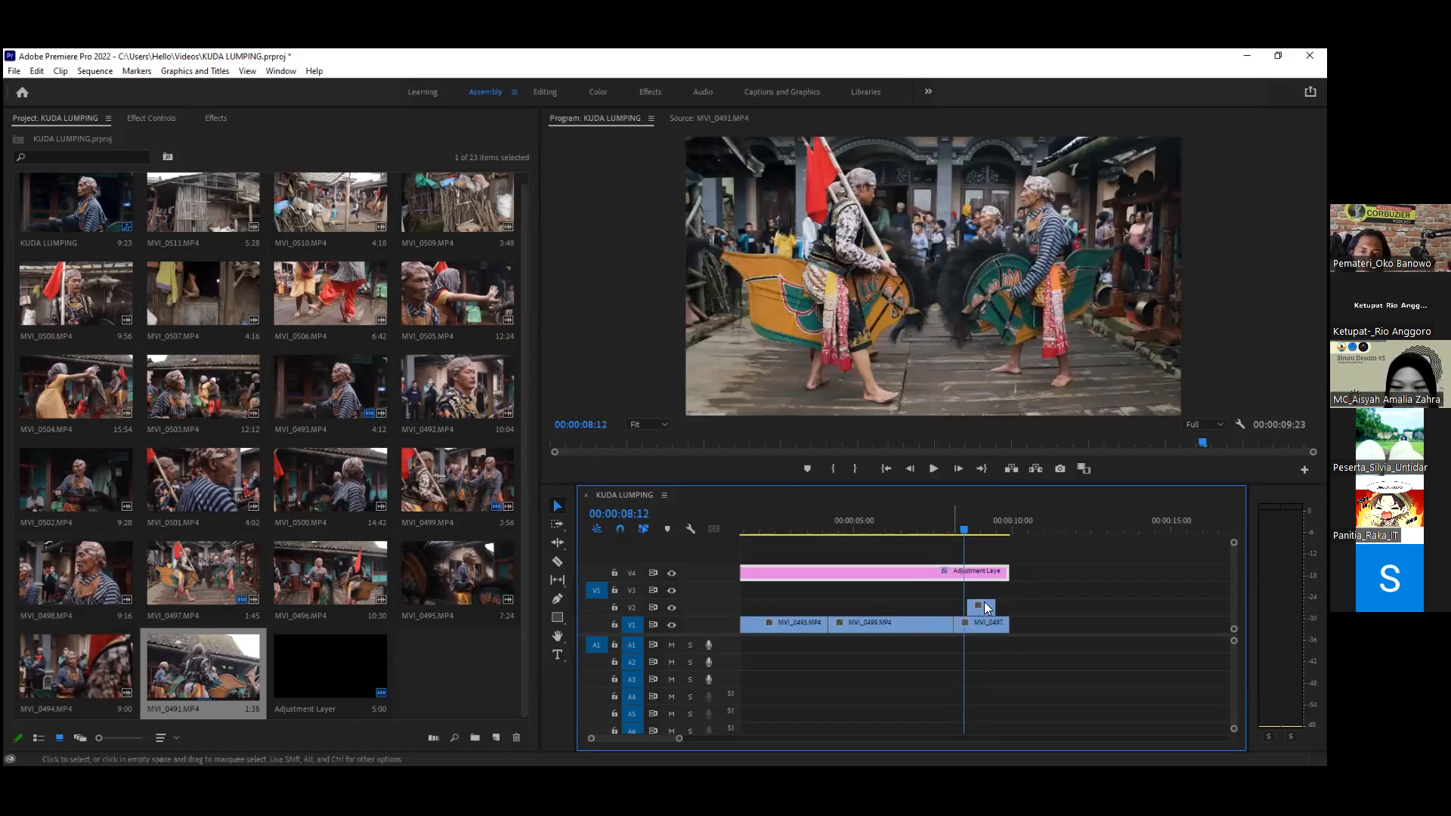
left_click_drag(1003, 614, 999, 578)
key("space")
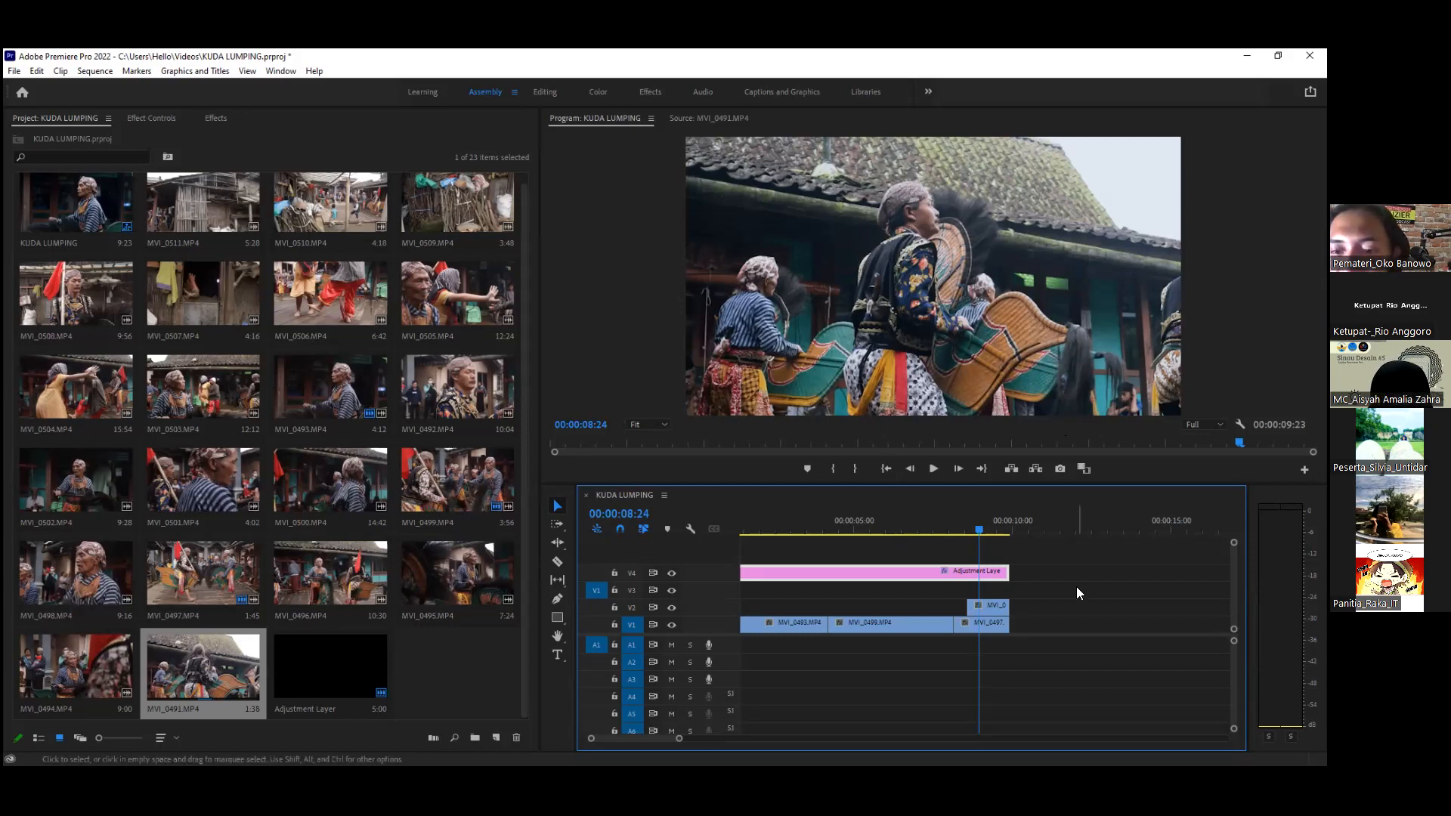
left_click_drag(972, 611, 956, 611)
left_click(976, 605)
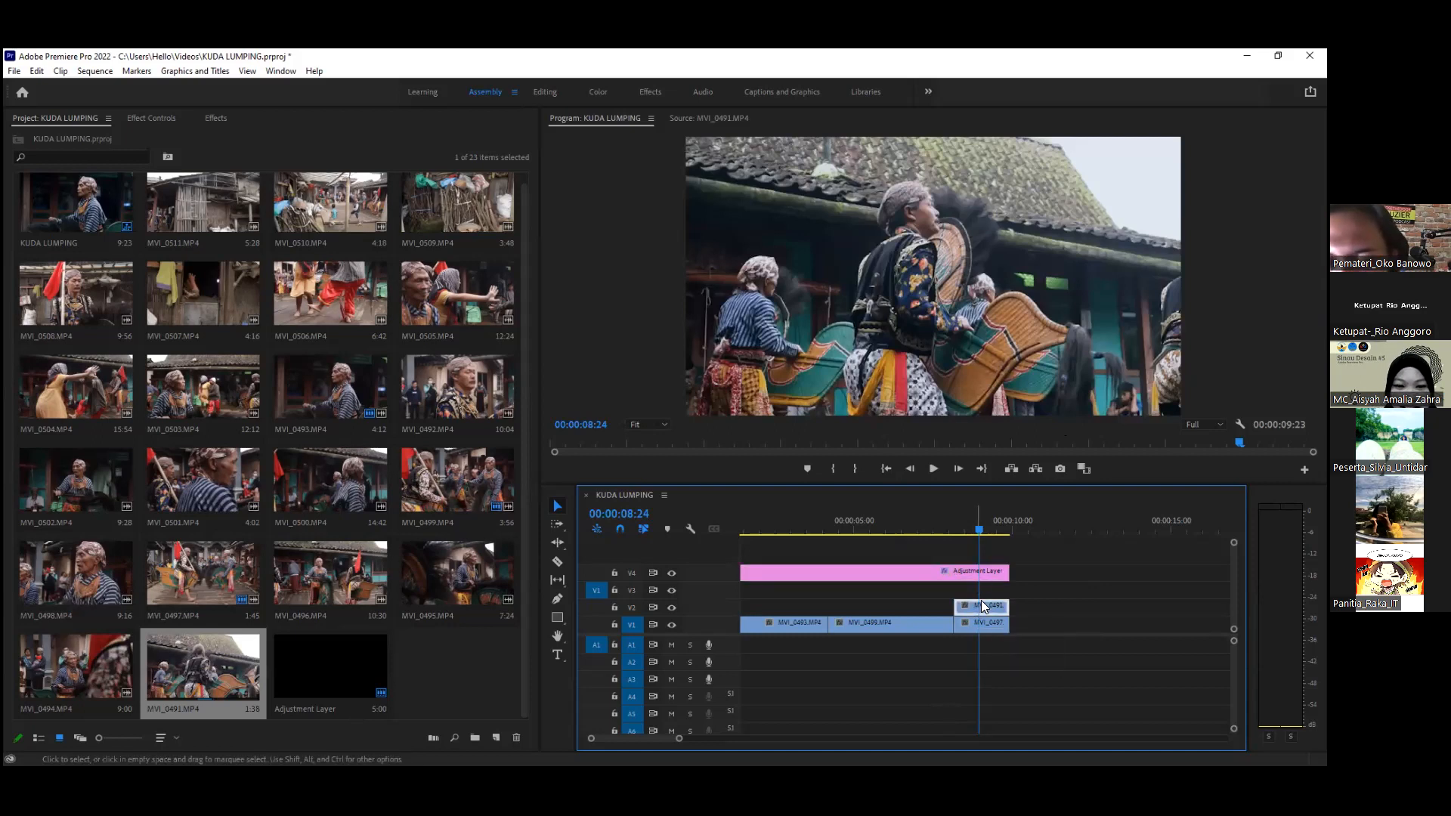
Step: Try moving the MVI_0491 clip to V3 past the end of the adjustment layer, and undo the move
left_click_drag(962, 611, 1026, 603)
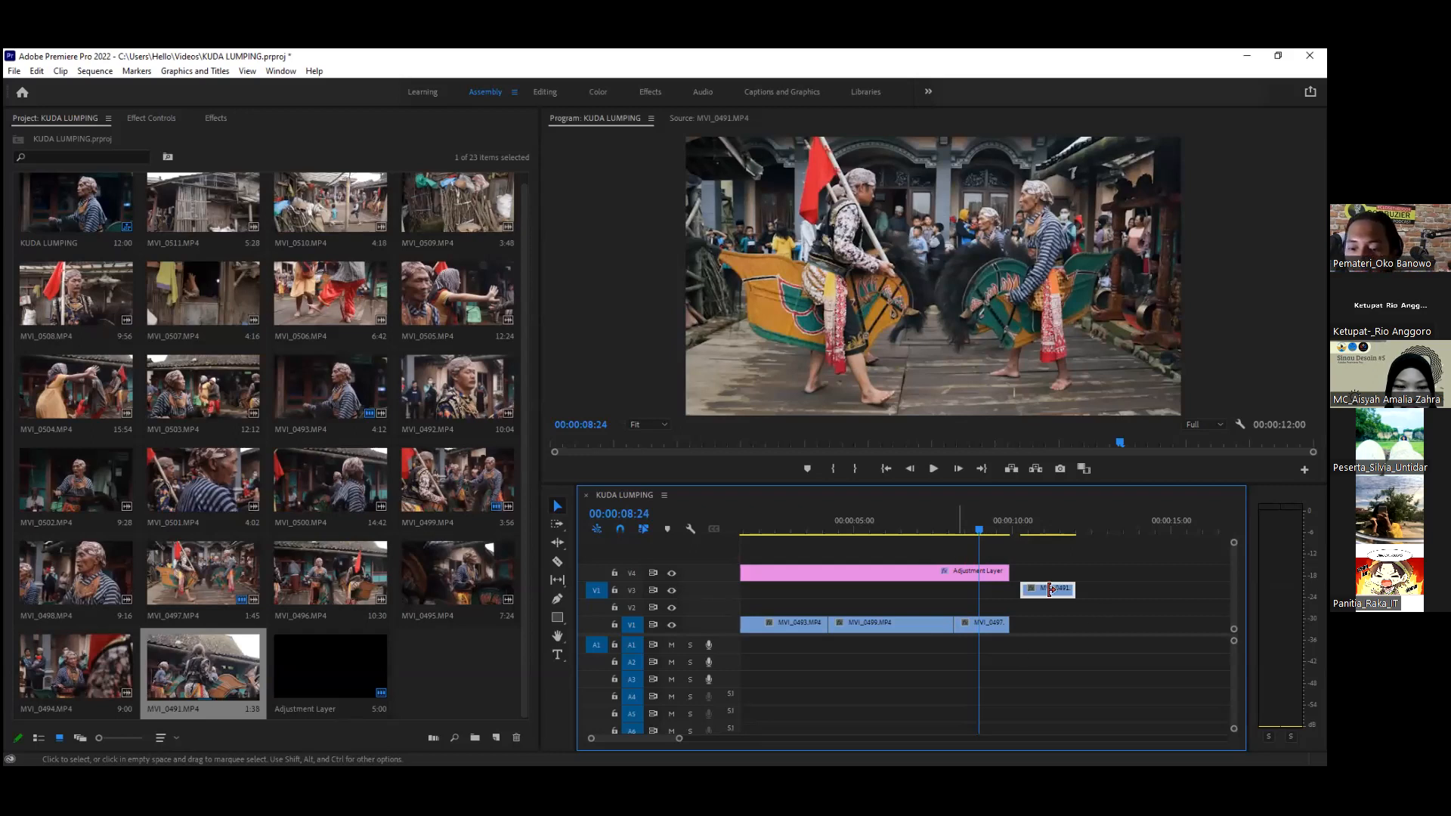
key("ctrl+z")
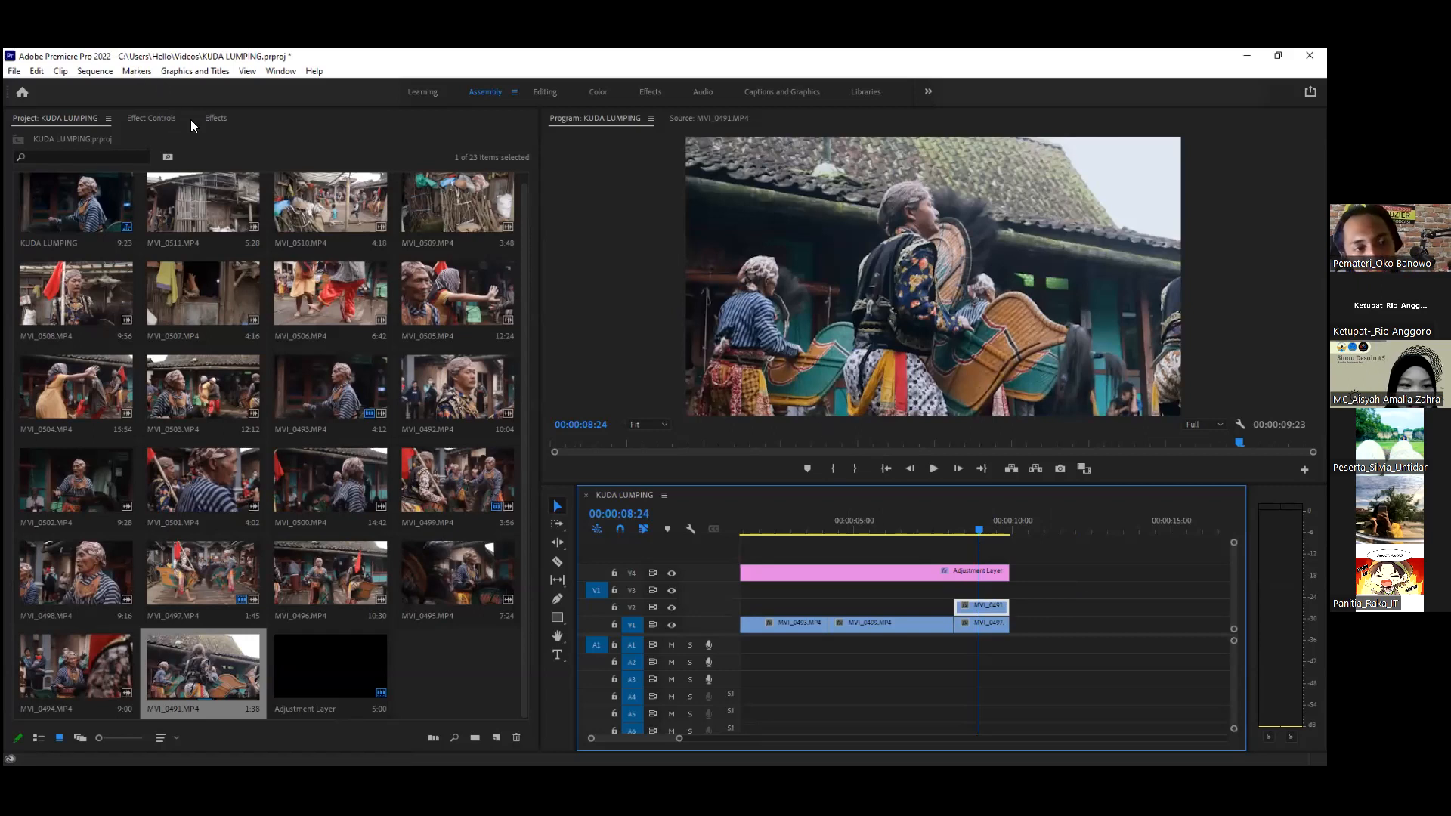
Step: Turn the MVI_0491 clip on V2 into a lower-right picture-in-picture with Scale 24 and Position 1644, 902
left_click(135, 119)
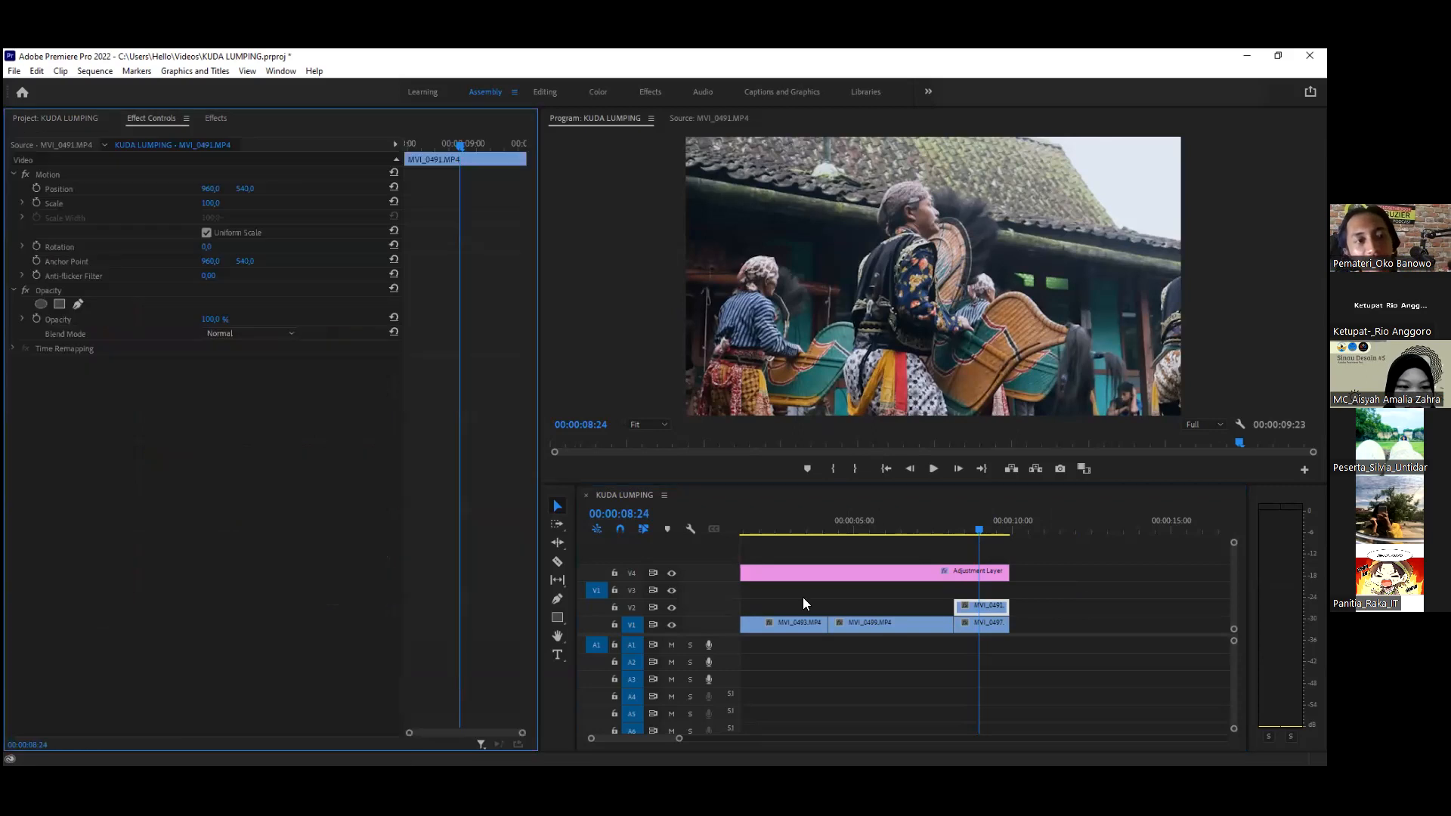
left_click(971, 606)
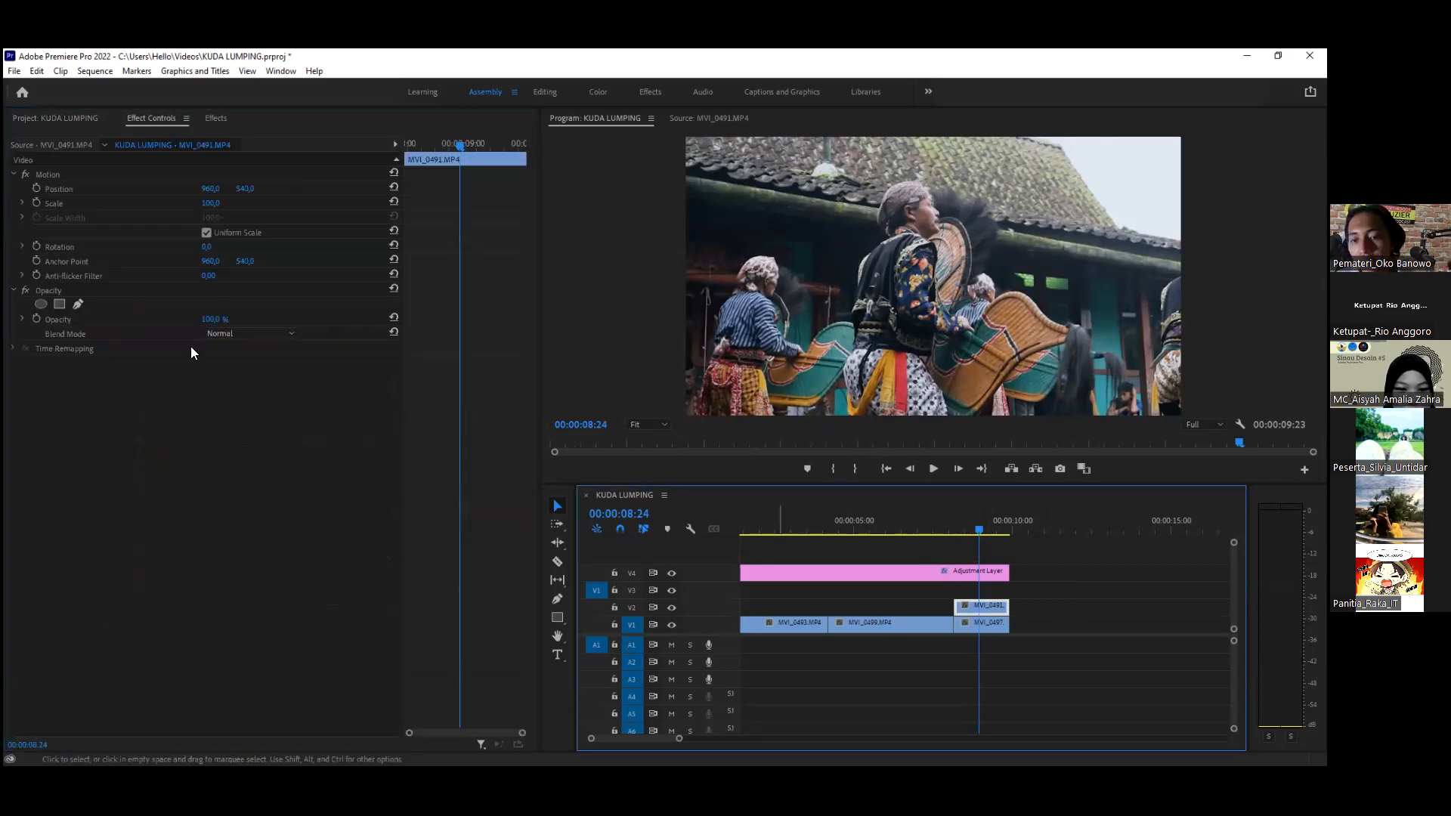
left_click(218, 203)
key("Return")
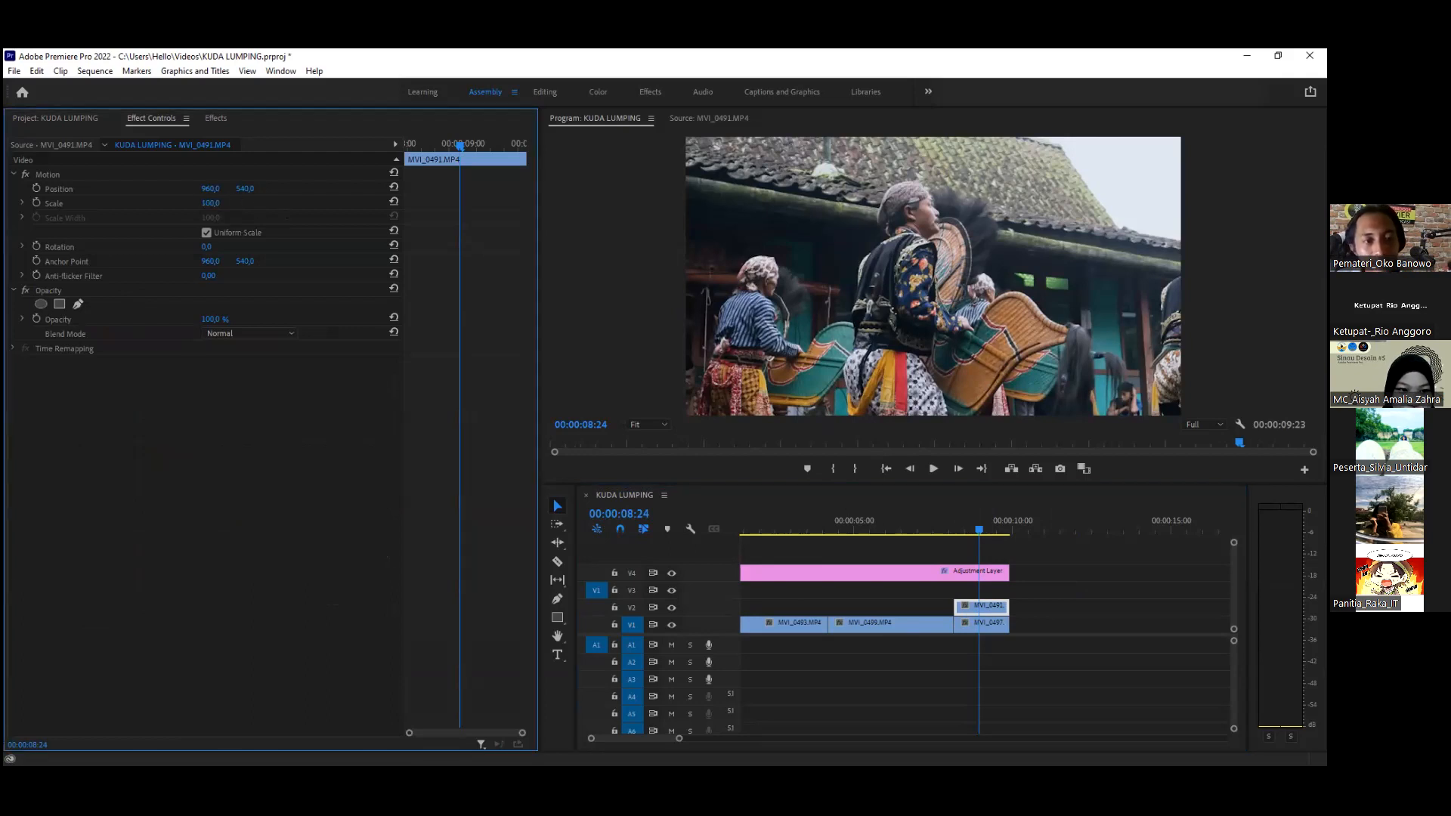
left_click_drag(219, 202, 348, 189)
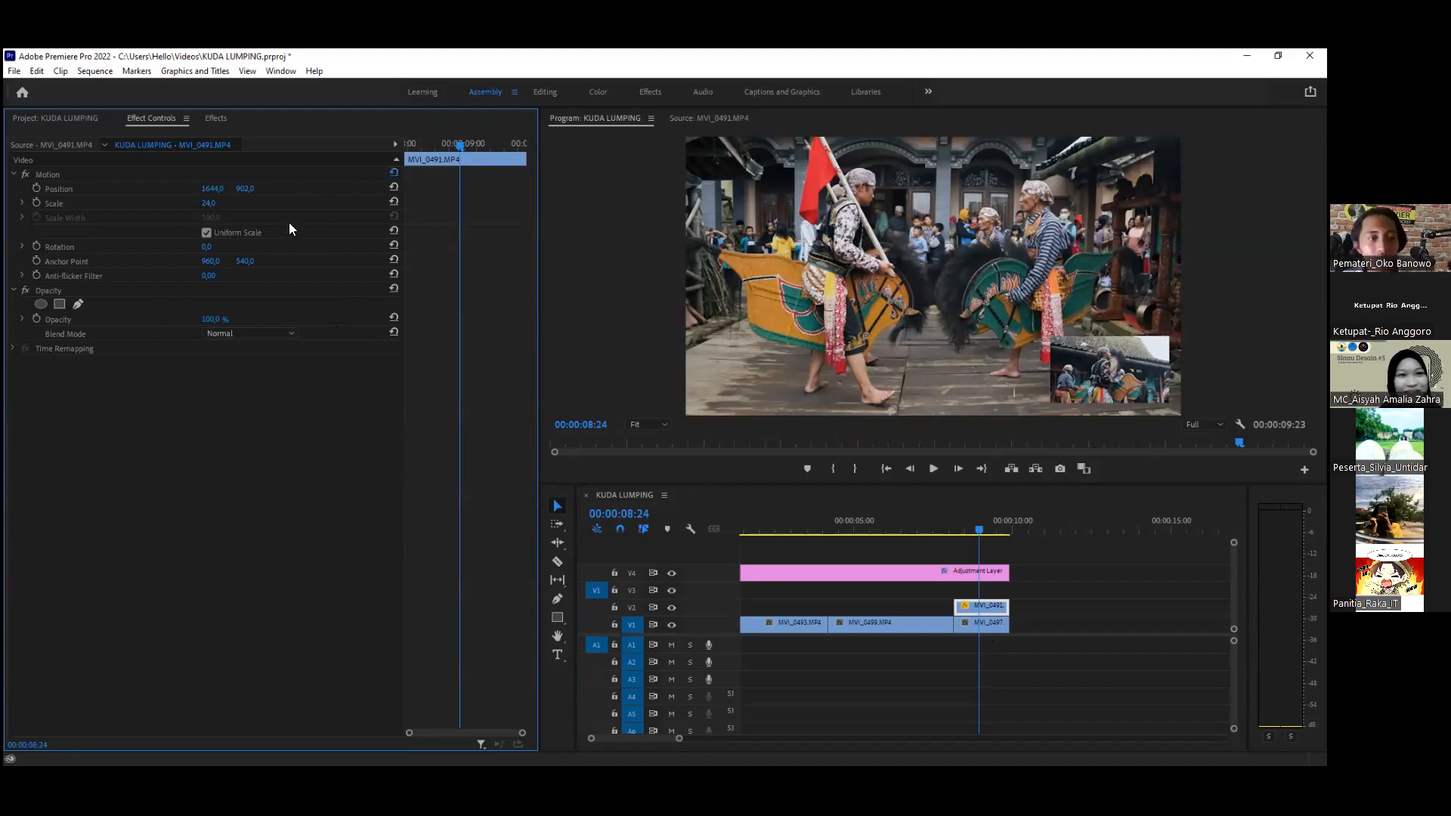
Step: Undo the picture-in-picture Scale and Position changes on the MVI_0491 clip and return the playhead to the clip's start
key("ctrl+z")
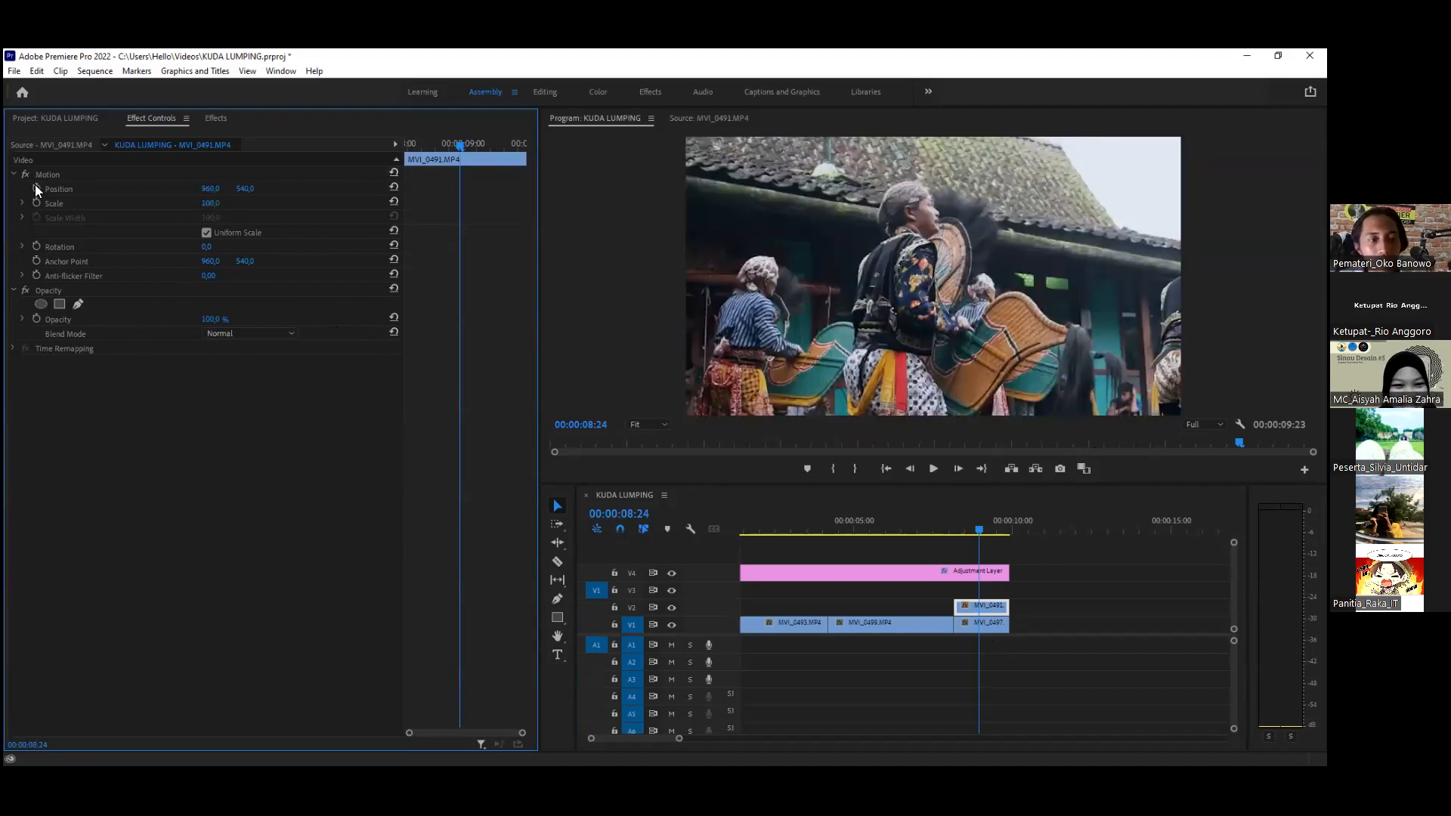
left_click(427, 144)
key("Up")
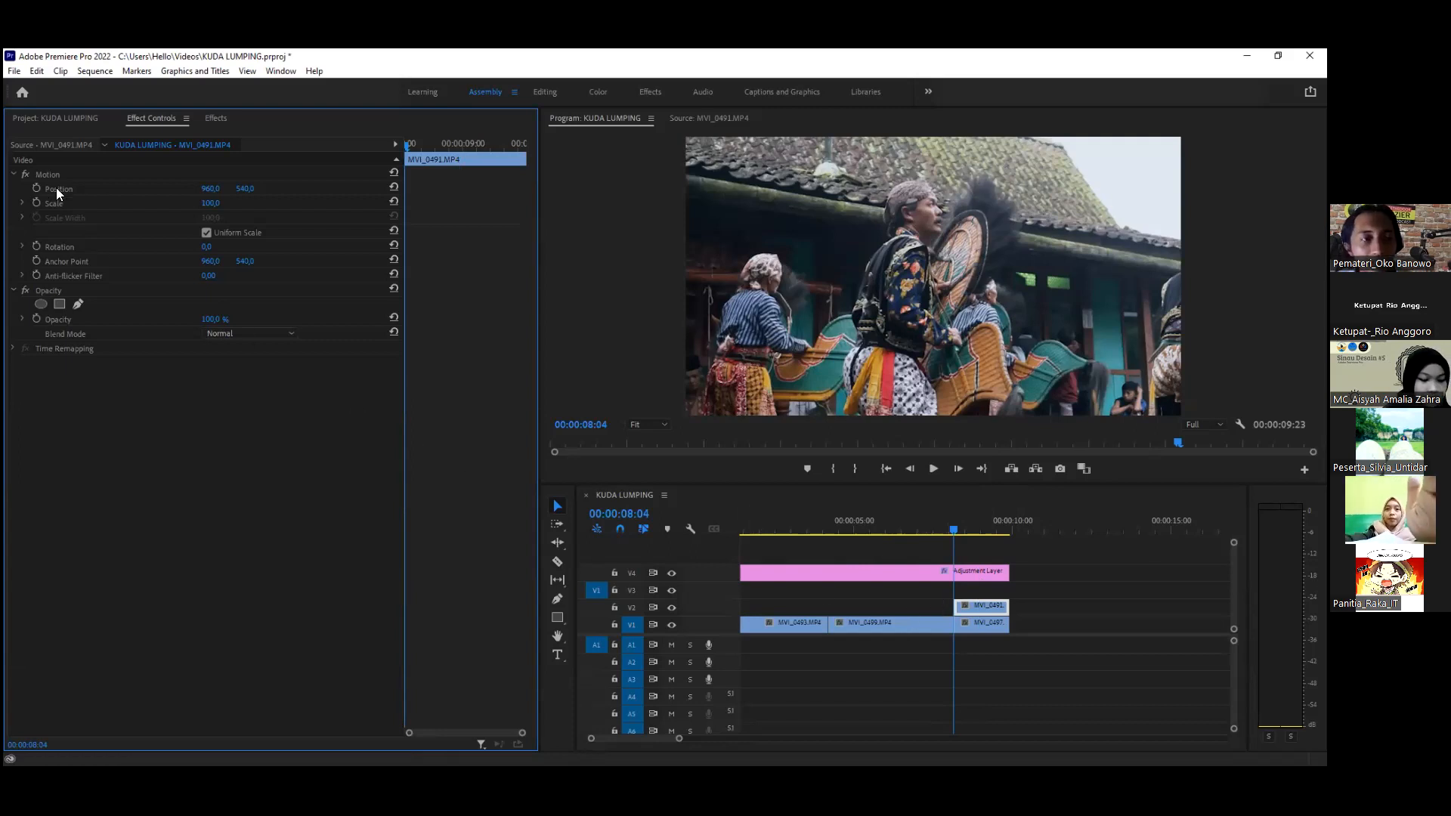
Step: Try keyframing the MVI_0491 clip's Position at 00:00:09:05 and shifting the keyframe to the clip's start, and undo both changes
left_click(986, 526)
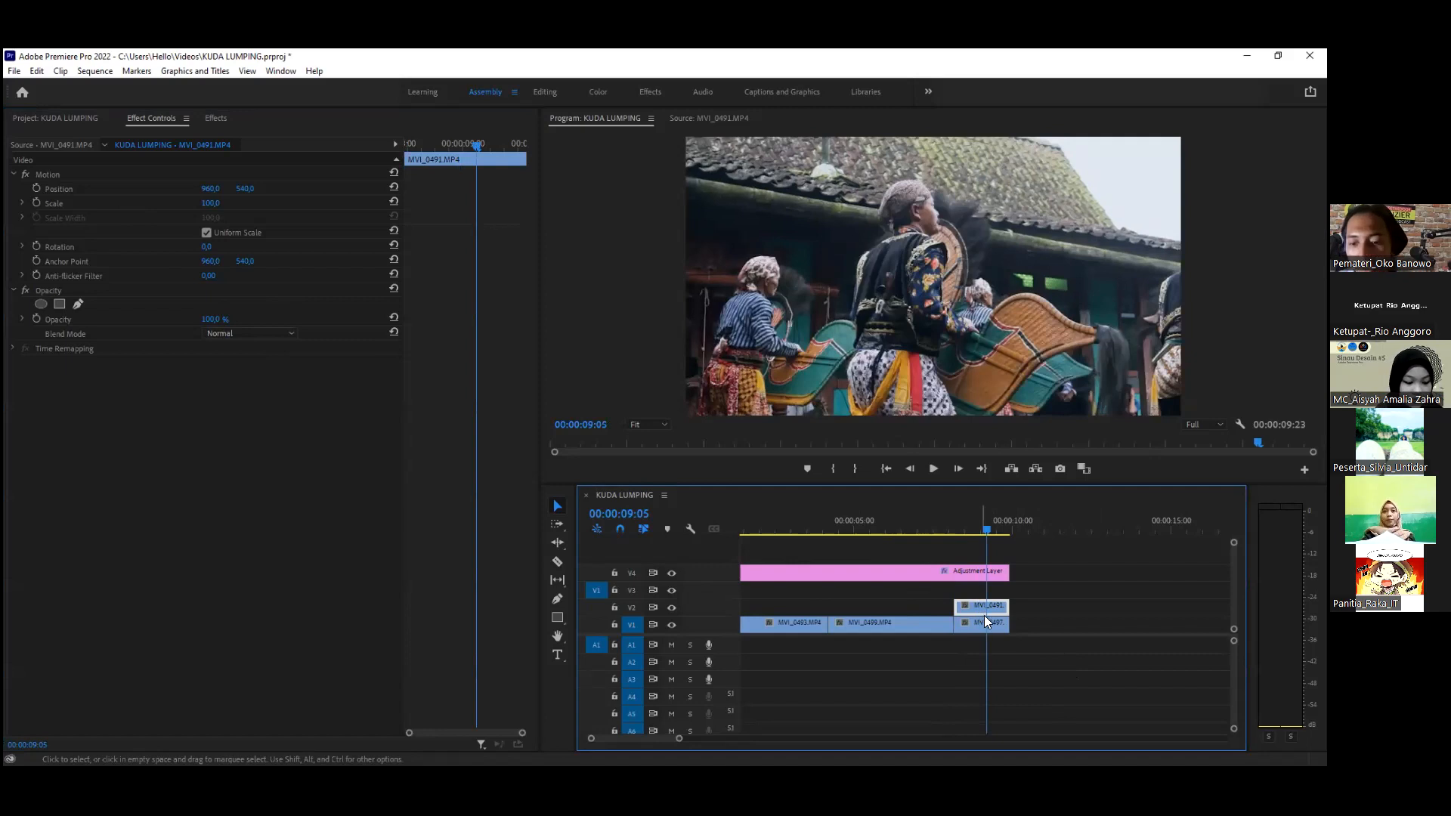
left_click(36, 189)
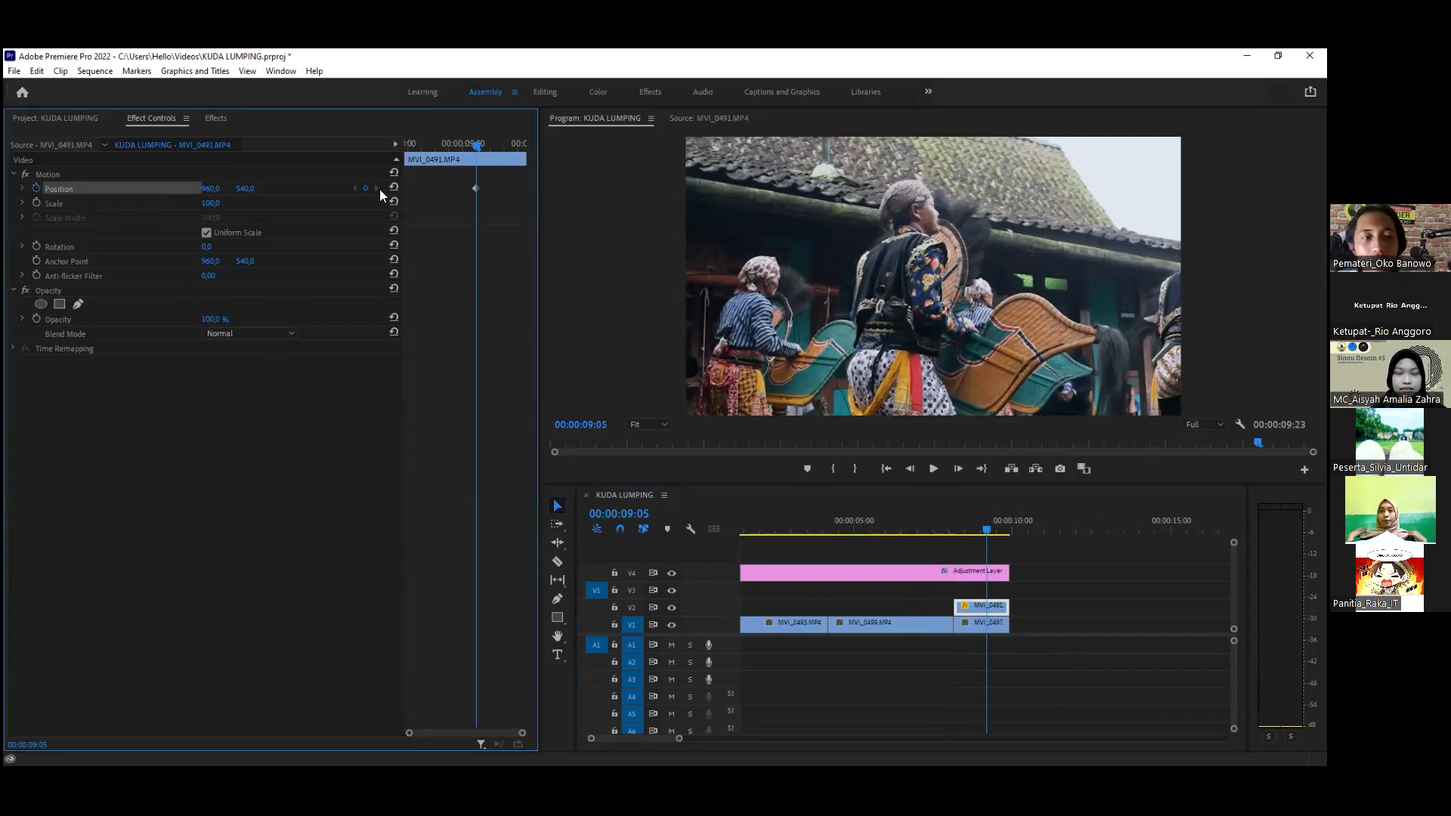
left_click_drag(477, 188, 364, 190)
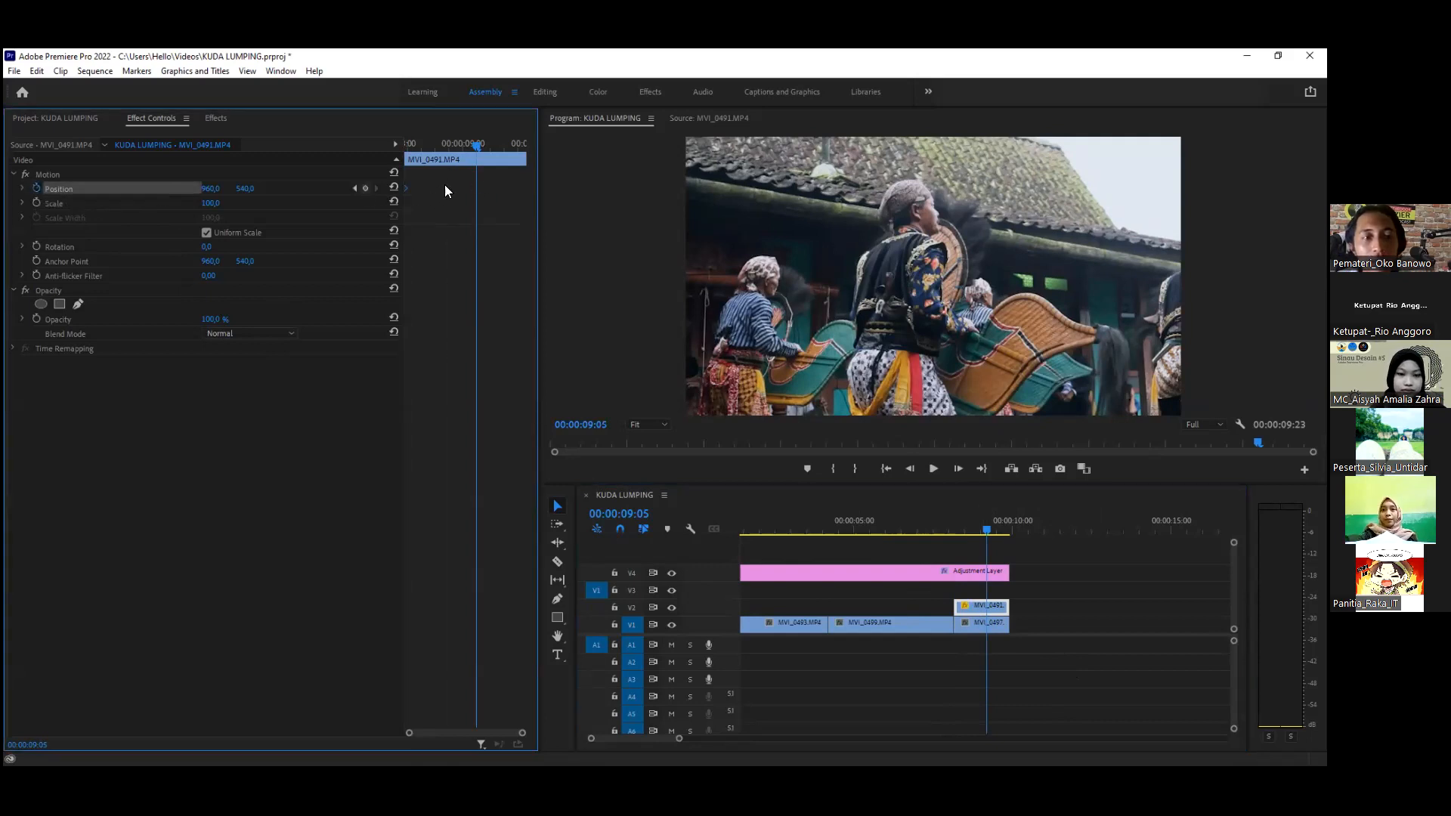
left_click_drag(452, 145, 403, 147)
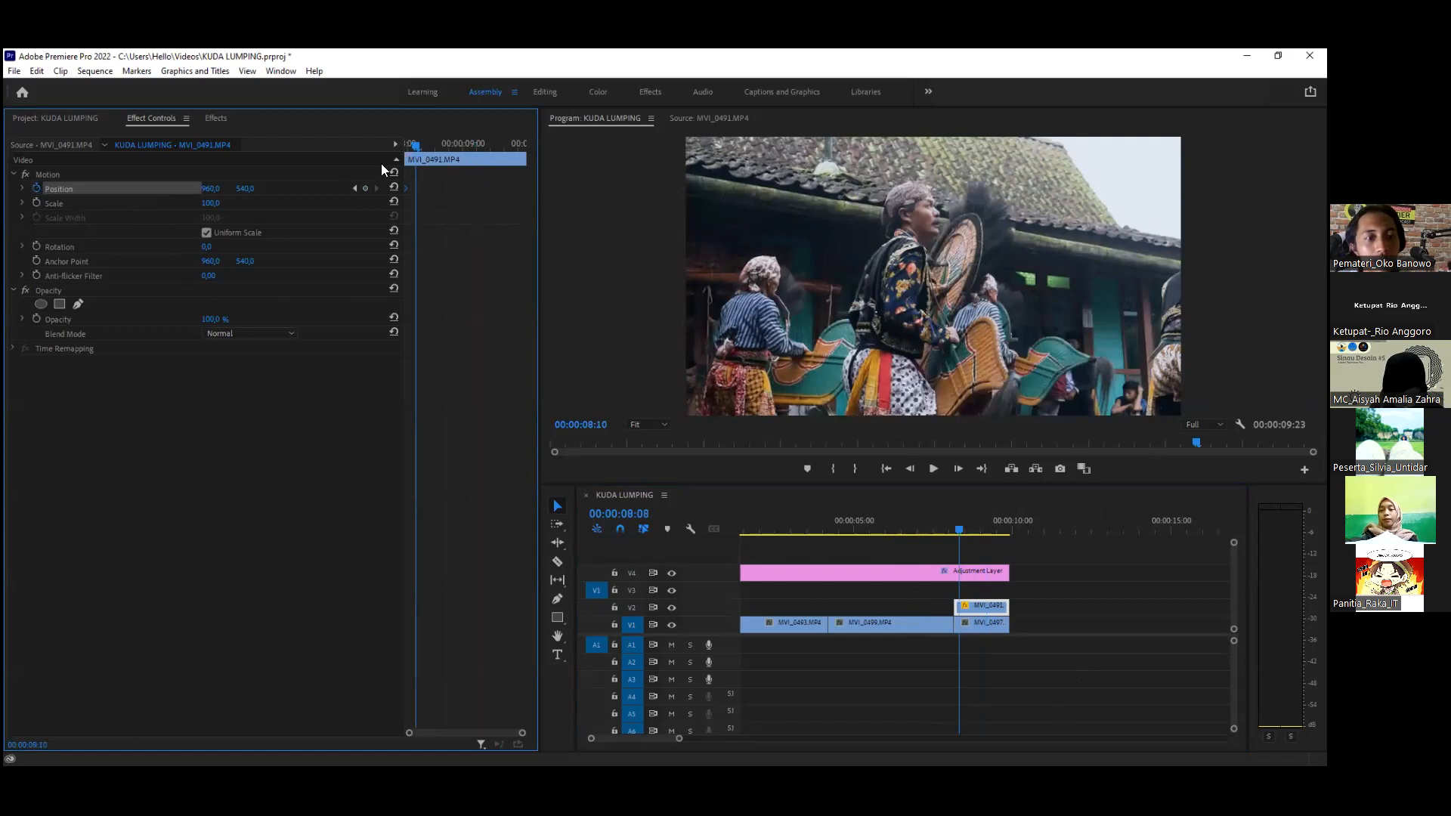
key("ctrl+z")
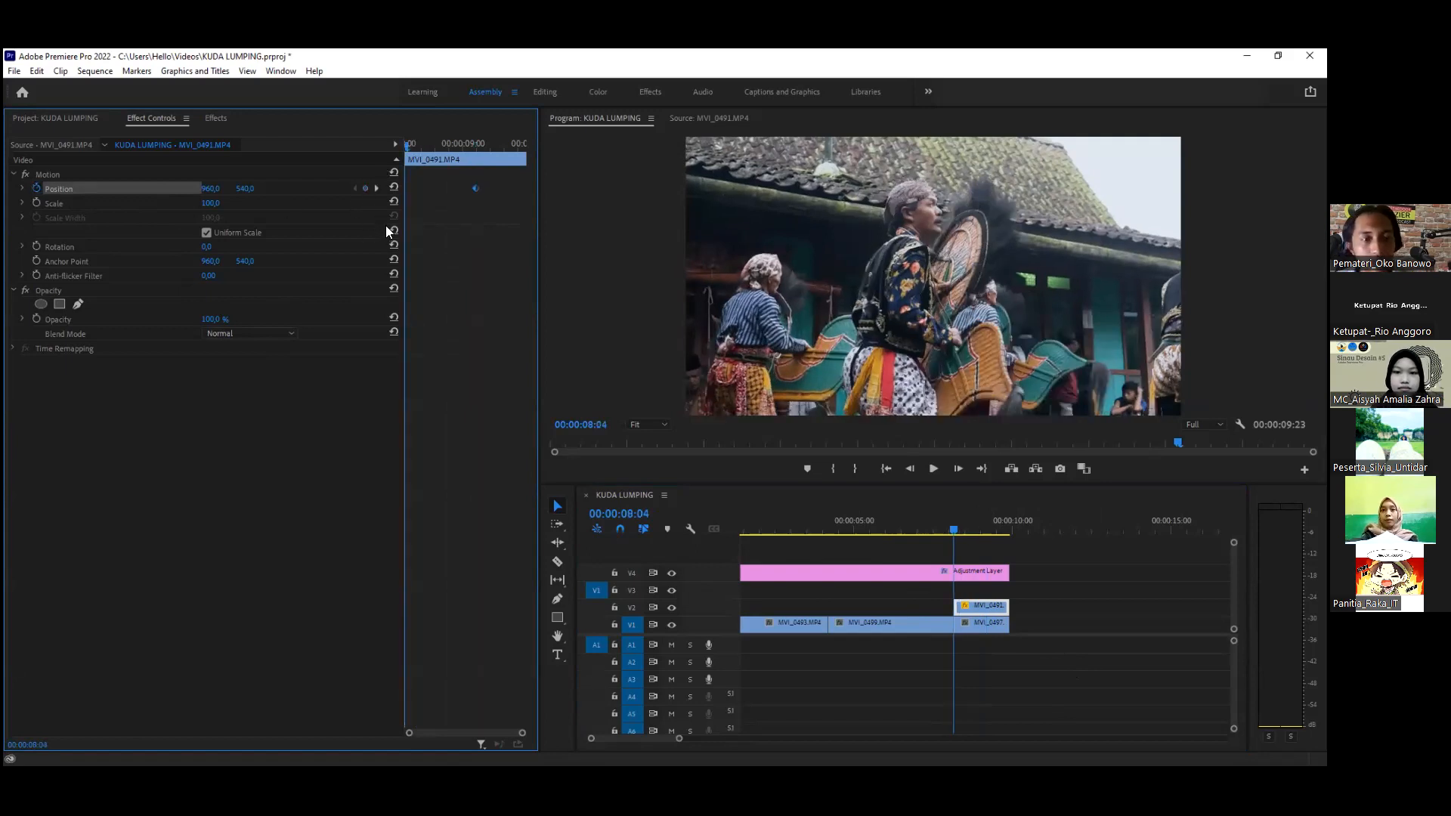
key("ctrl+z")
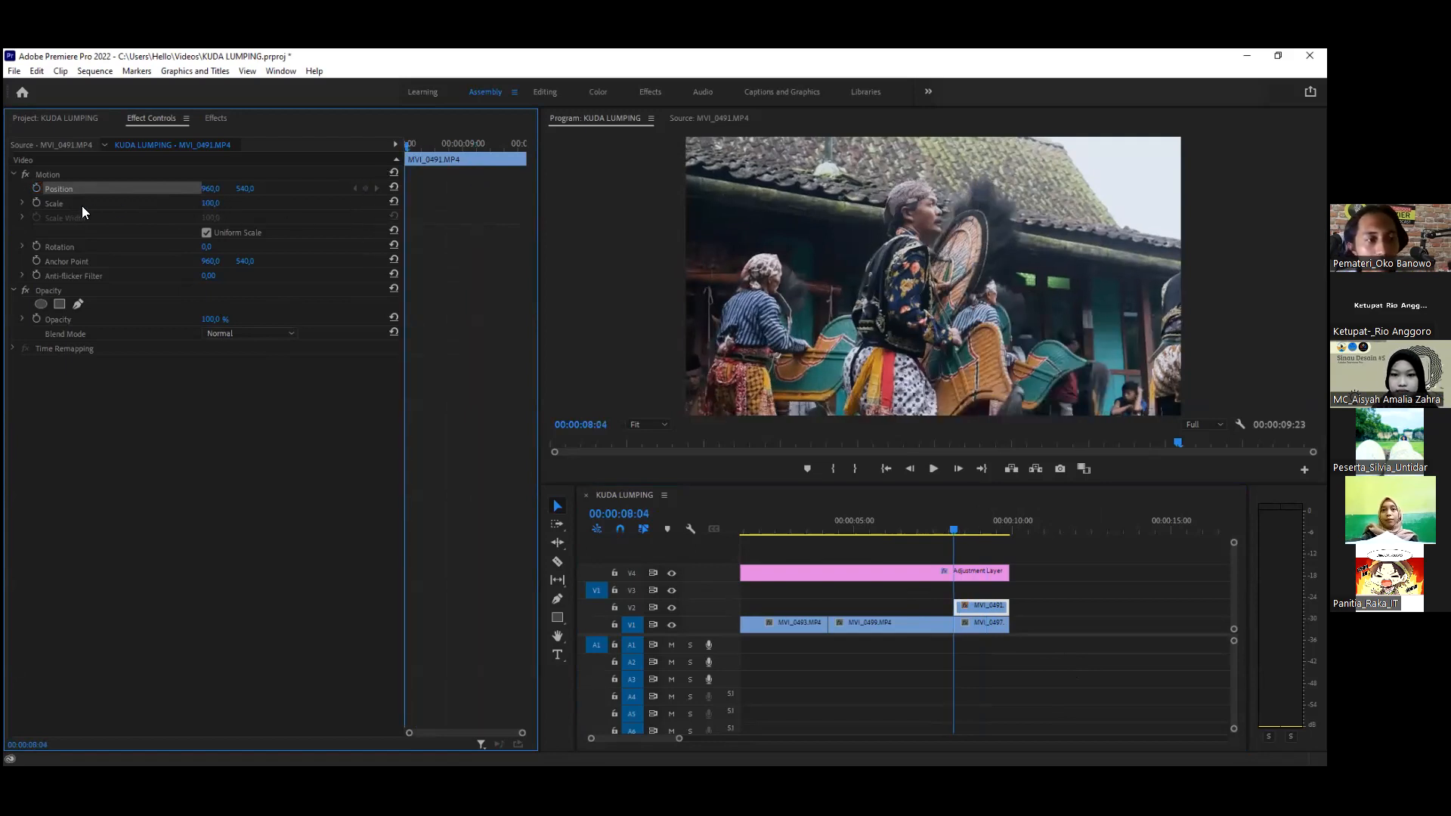
Step: Animate the MVI_0491 clip's Scale with keyframes from 100 at its start to 37 at its end
left_click(34, 201)
mouse_move(406, 202)
left_mouse_down()
mouse_move(461, 207)
mouse_move(443, 220)
mouse_move(382, 212)
left_mouse_up()
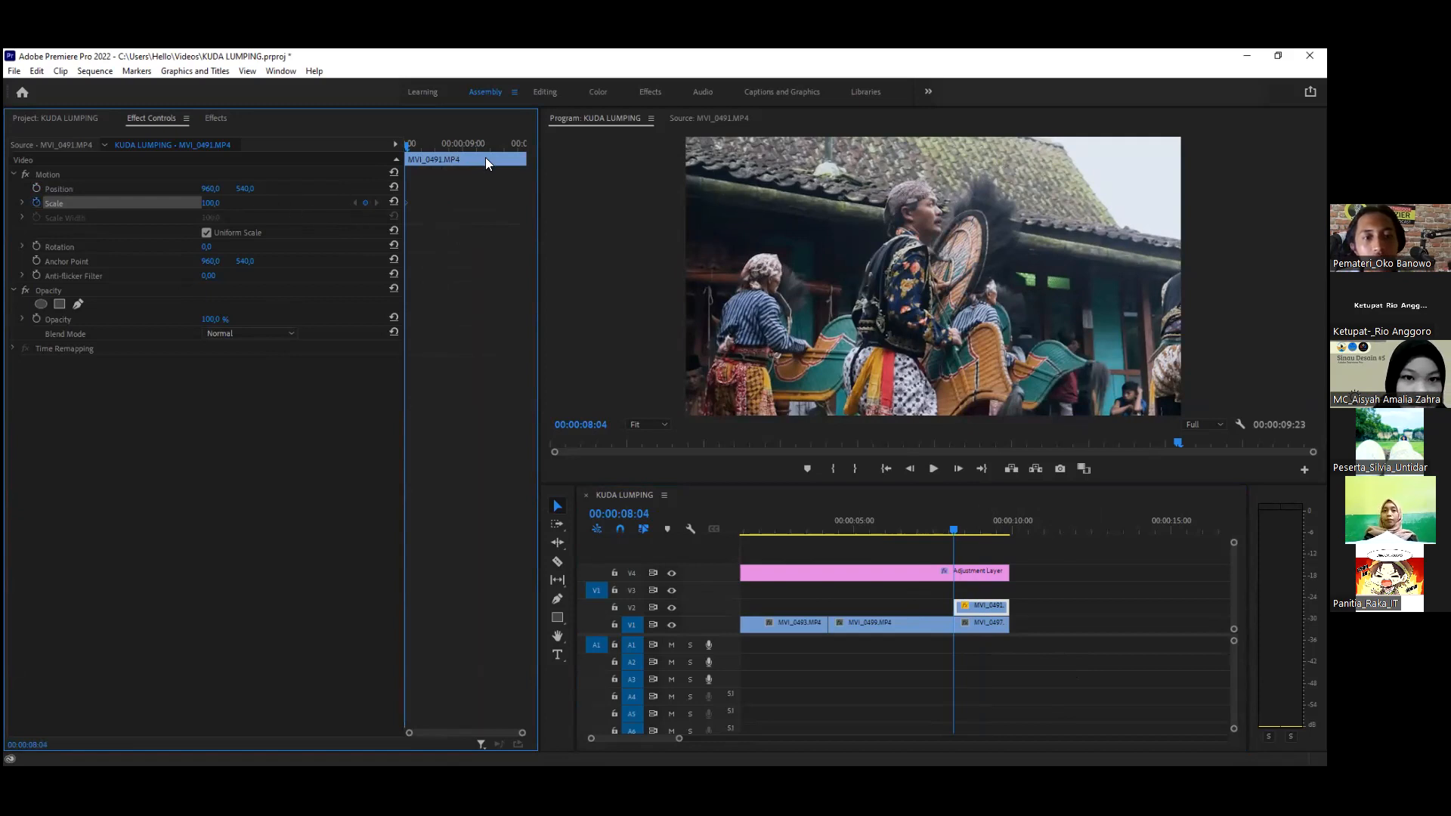
key("space")
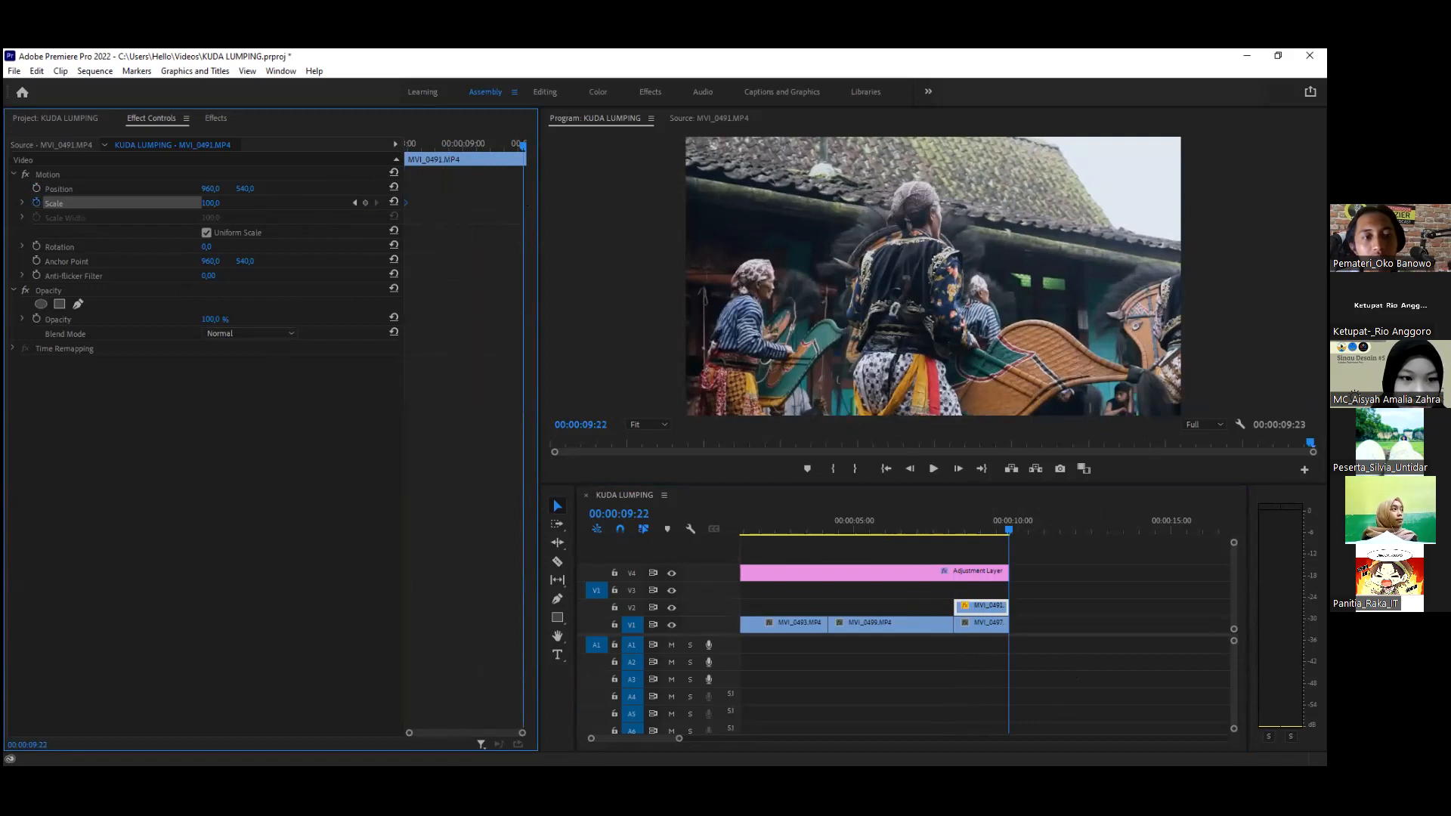
left_click_drag(210, 202, 170, 202)
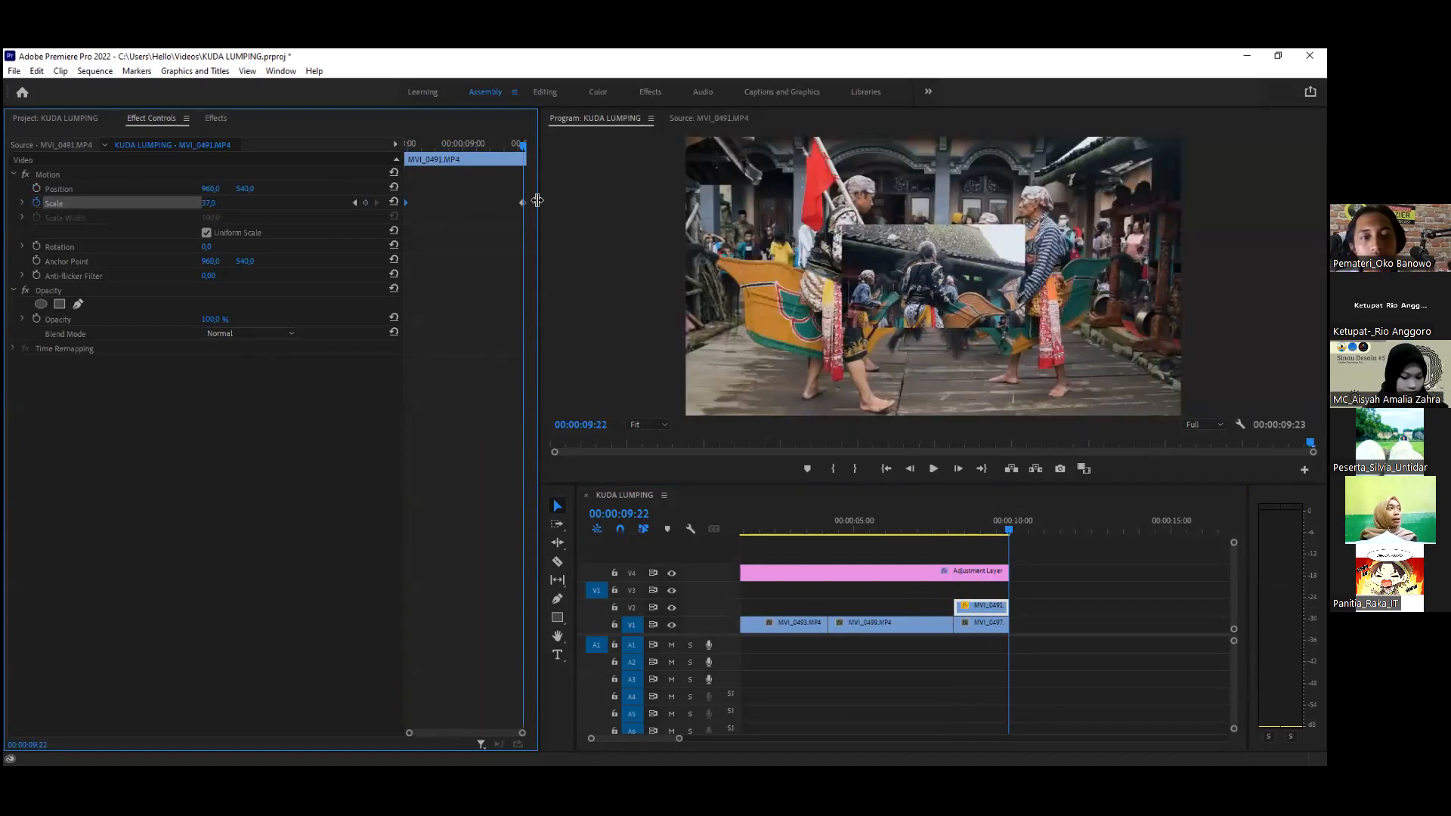
left_click_drag(522, 203, 539, 203)
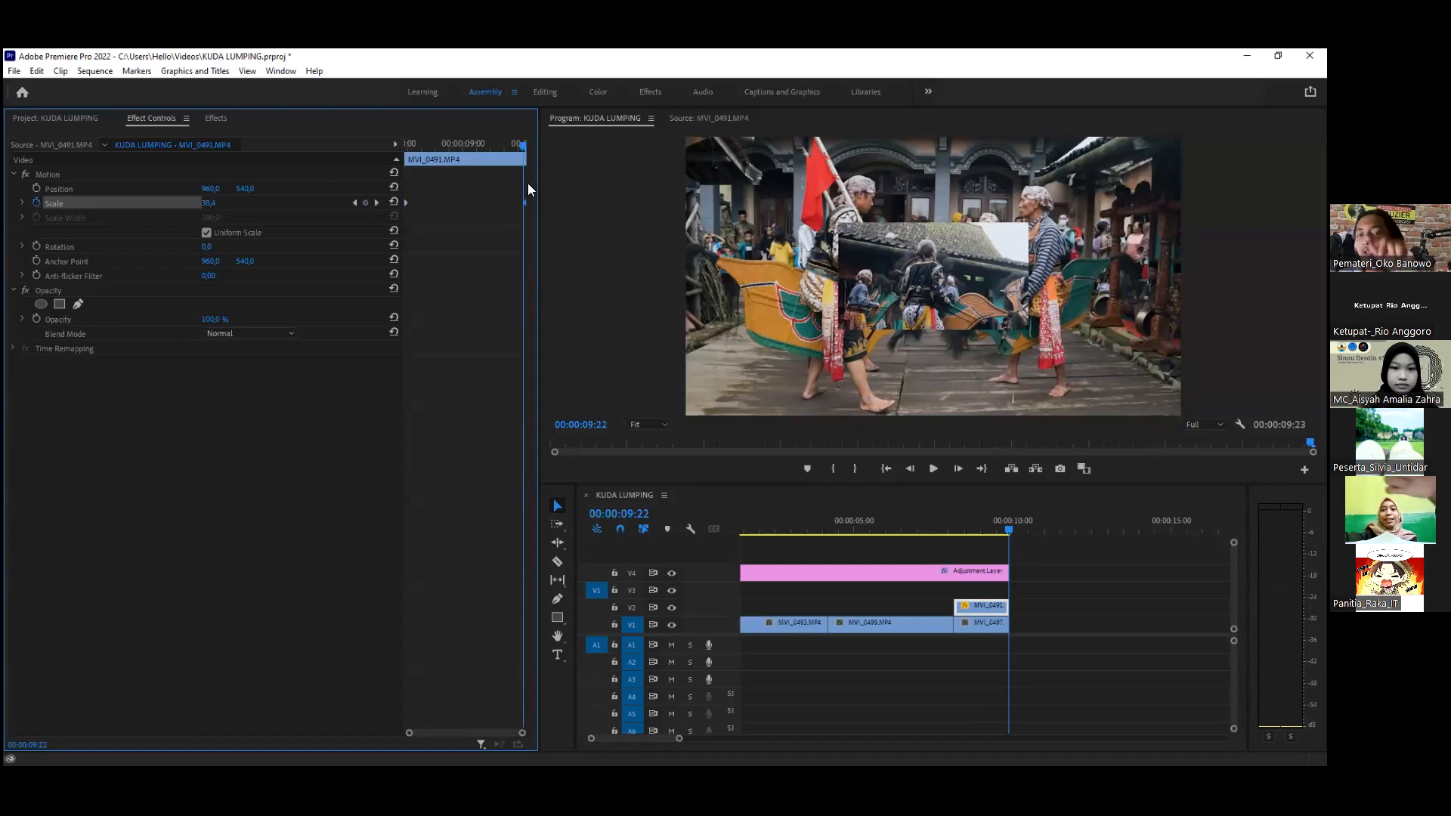
Step: Scrub and play through the MVI_0491 clip to review its Scale animation
left_click_drag(529, 167, 490, 164)
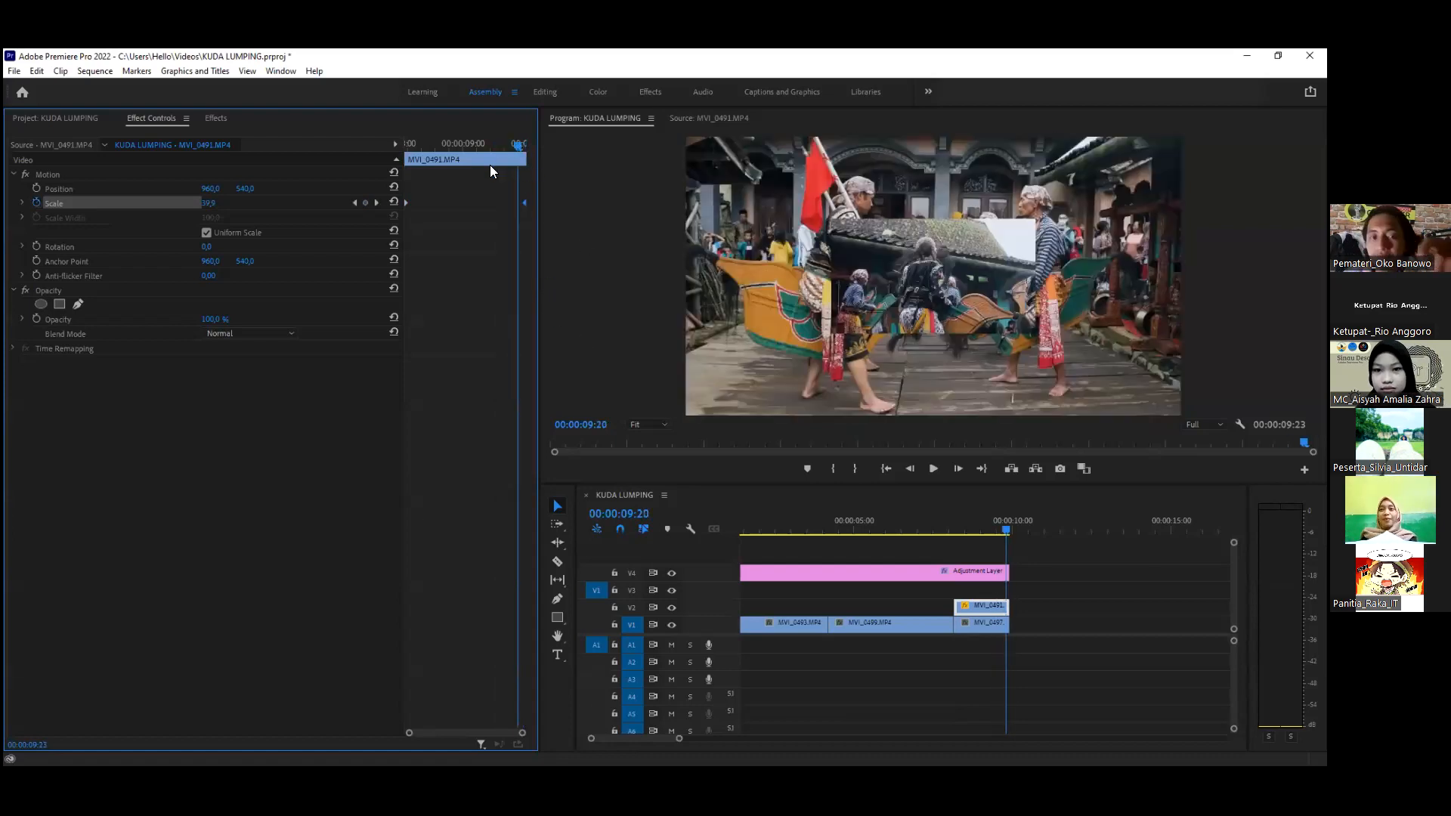
left_click(433, 163)
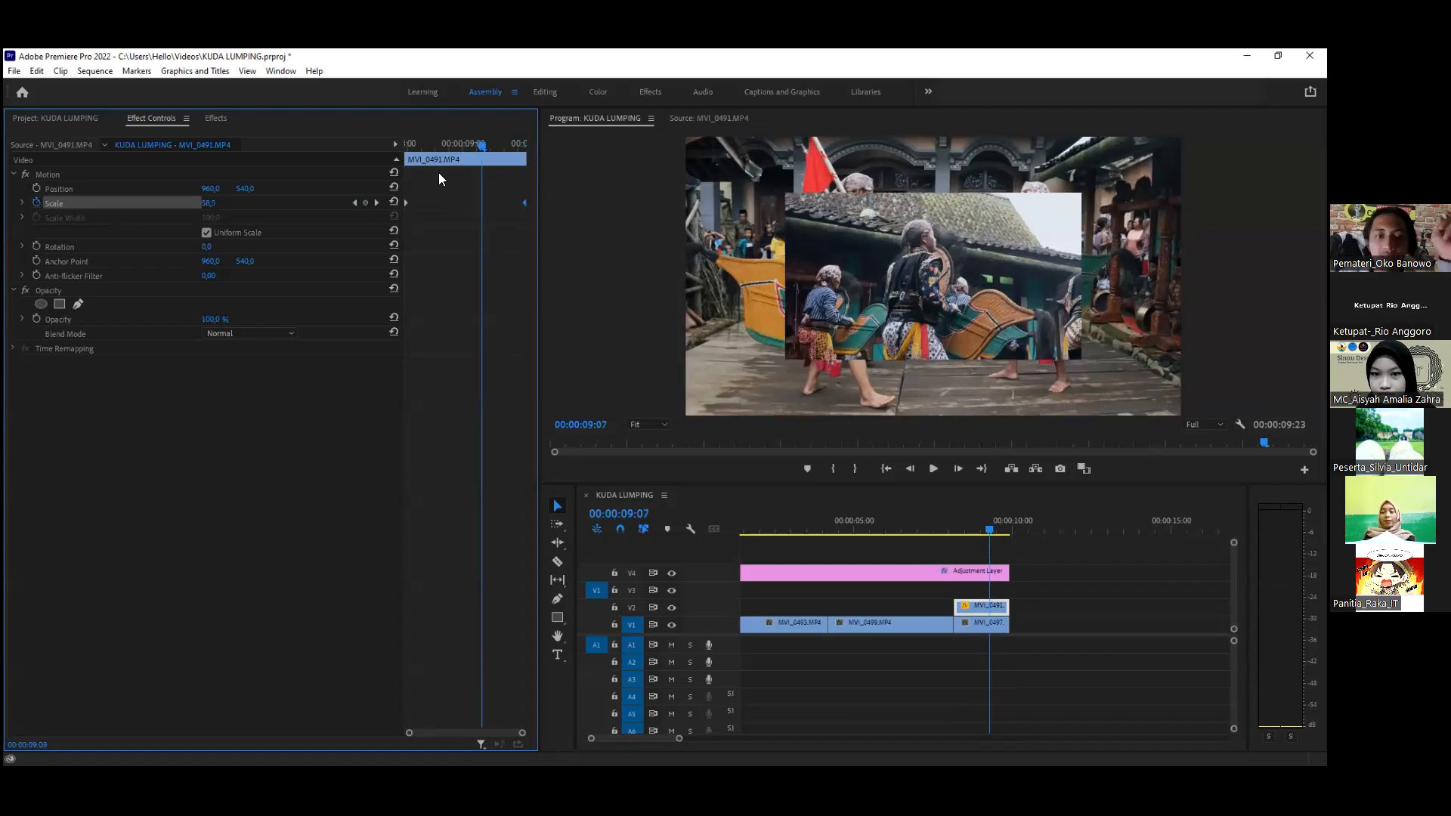
left_click(415, 171)
left_click_drag(413, 169, 407, 169)
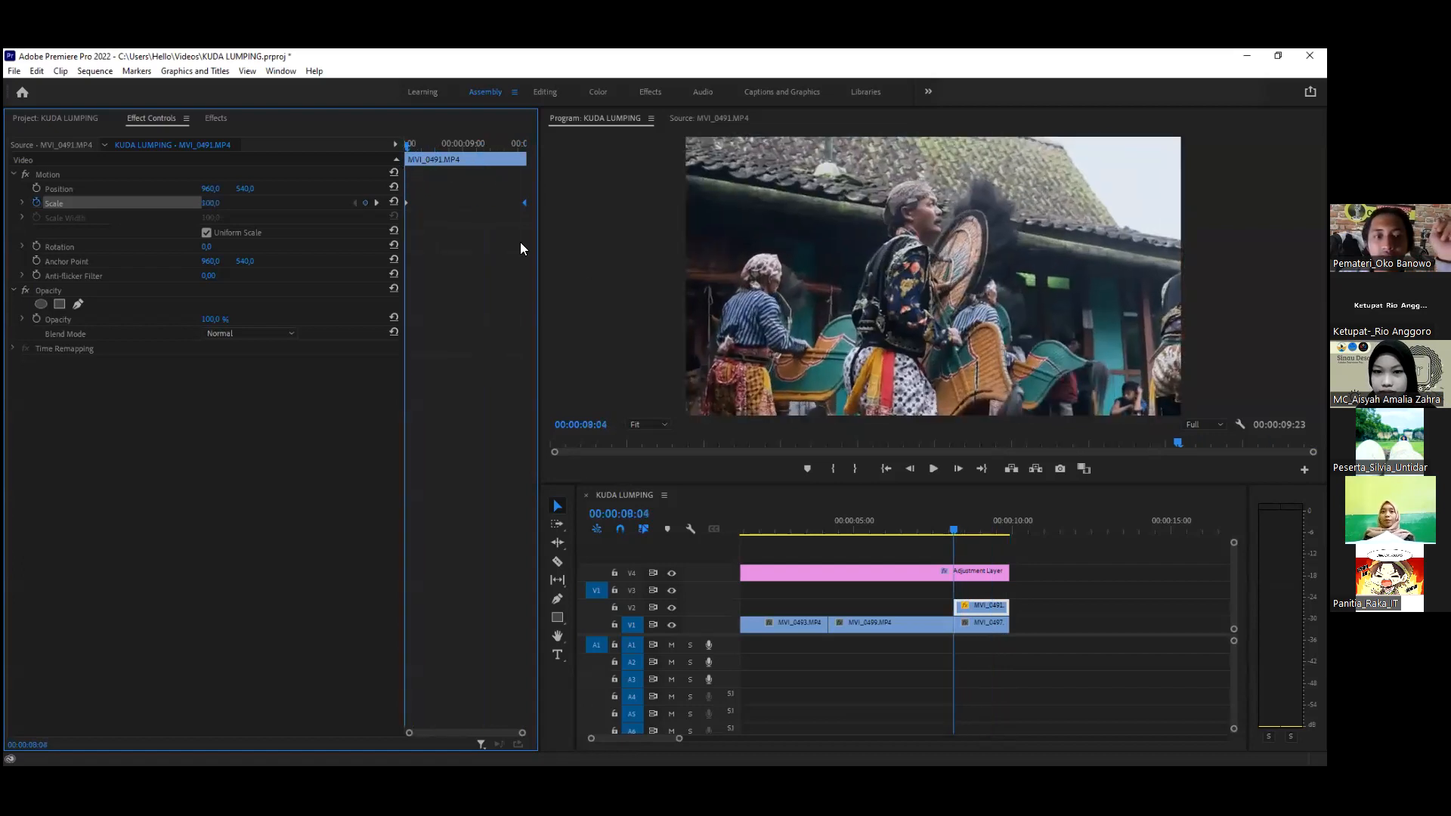
key("space")
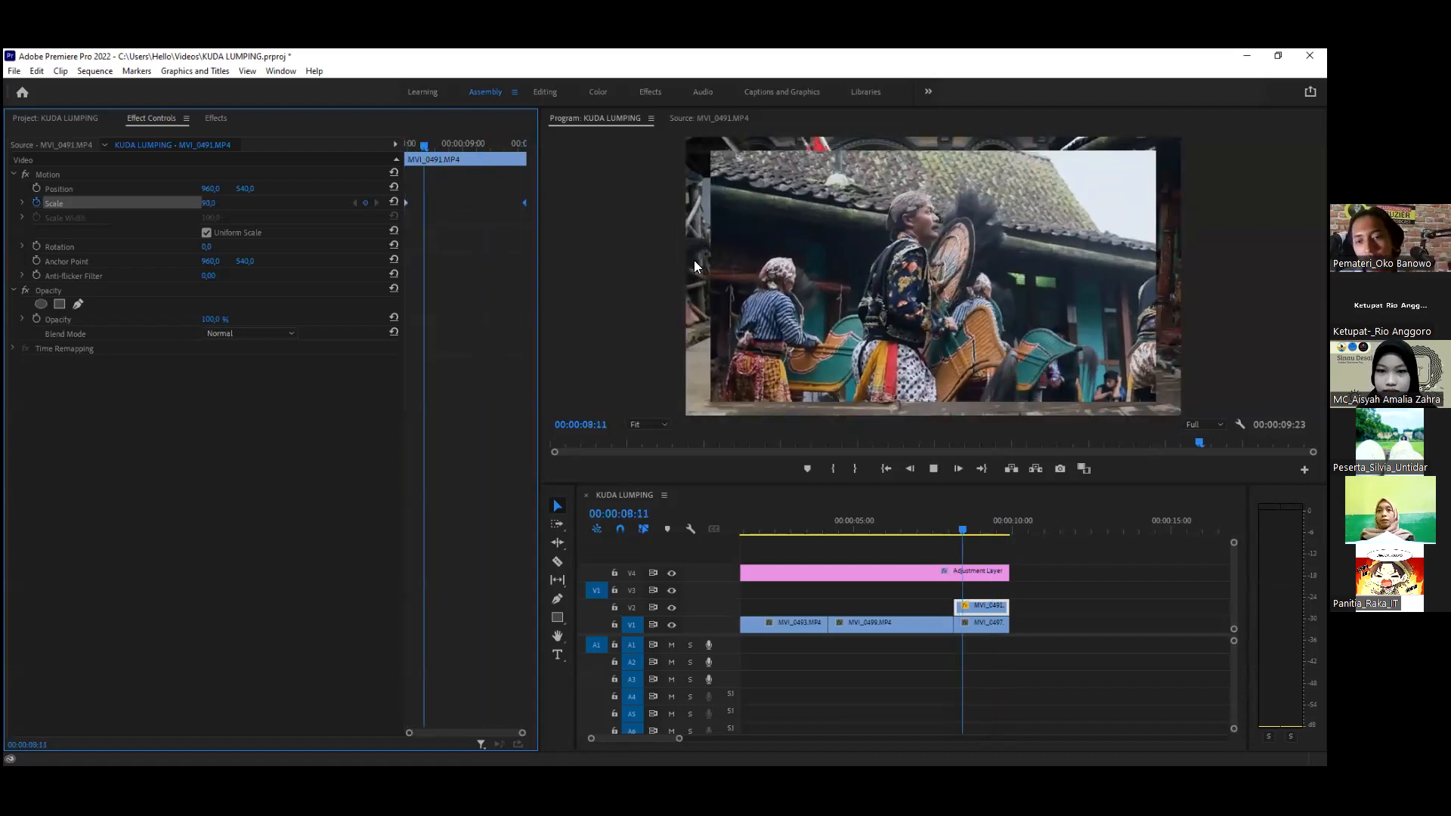
key("space")
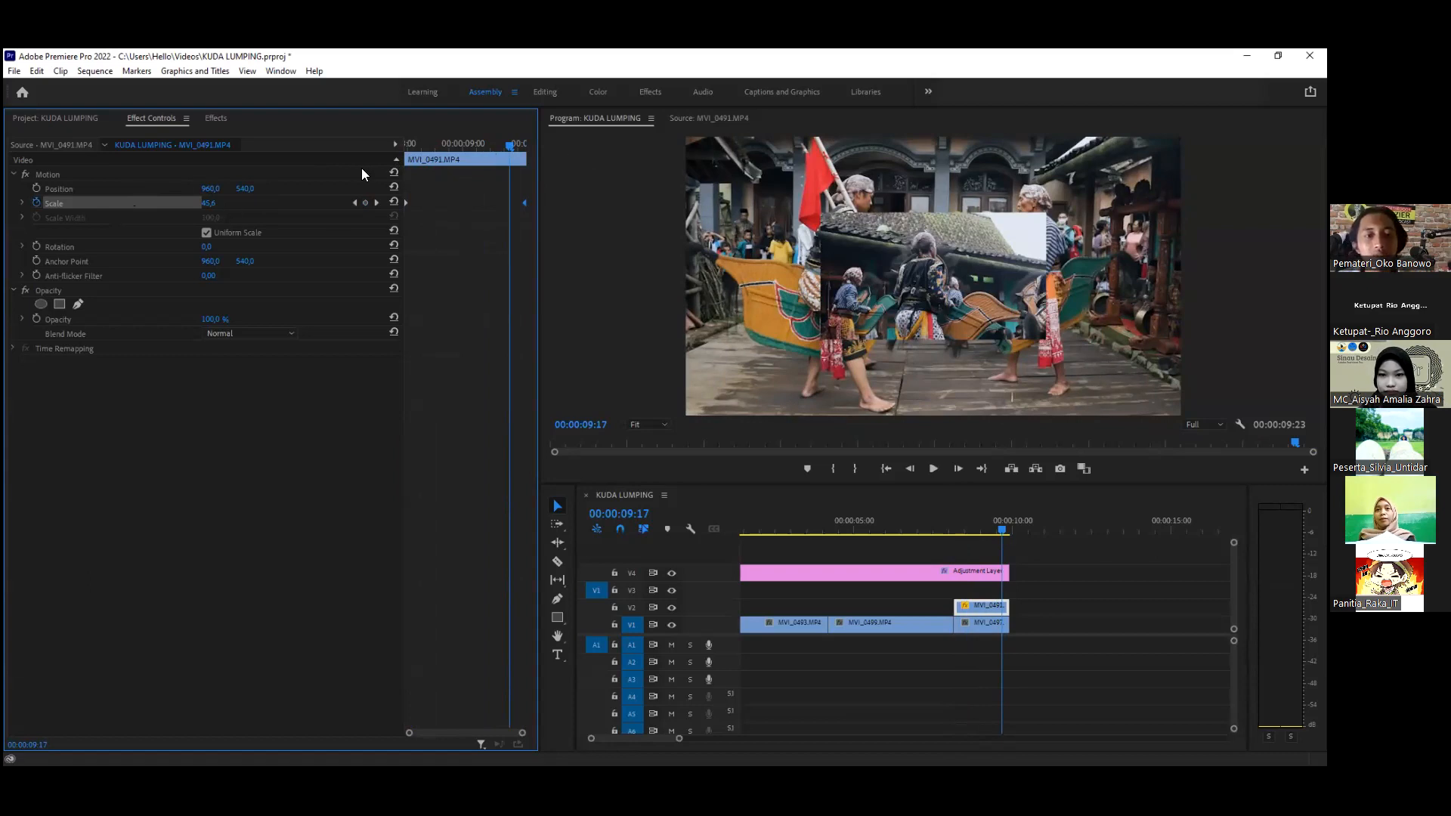
key("Up")
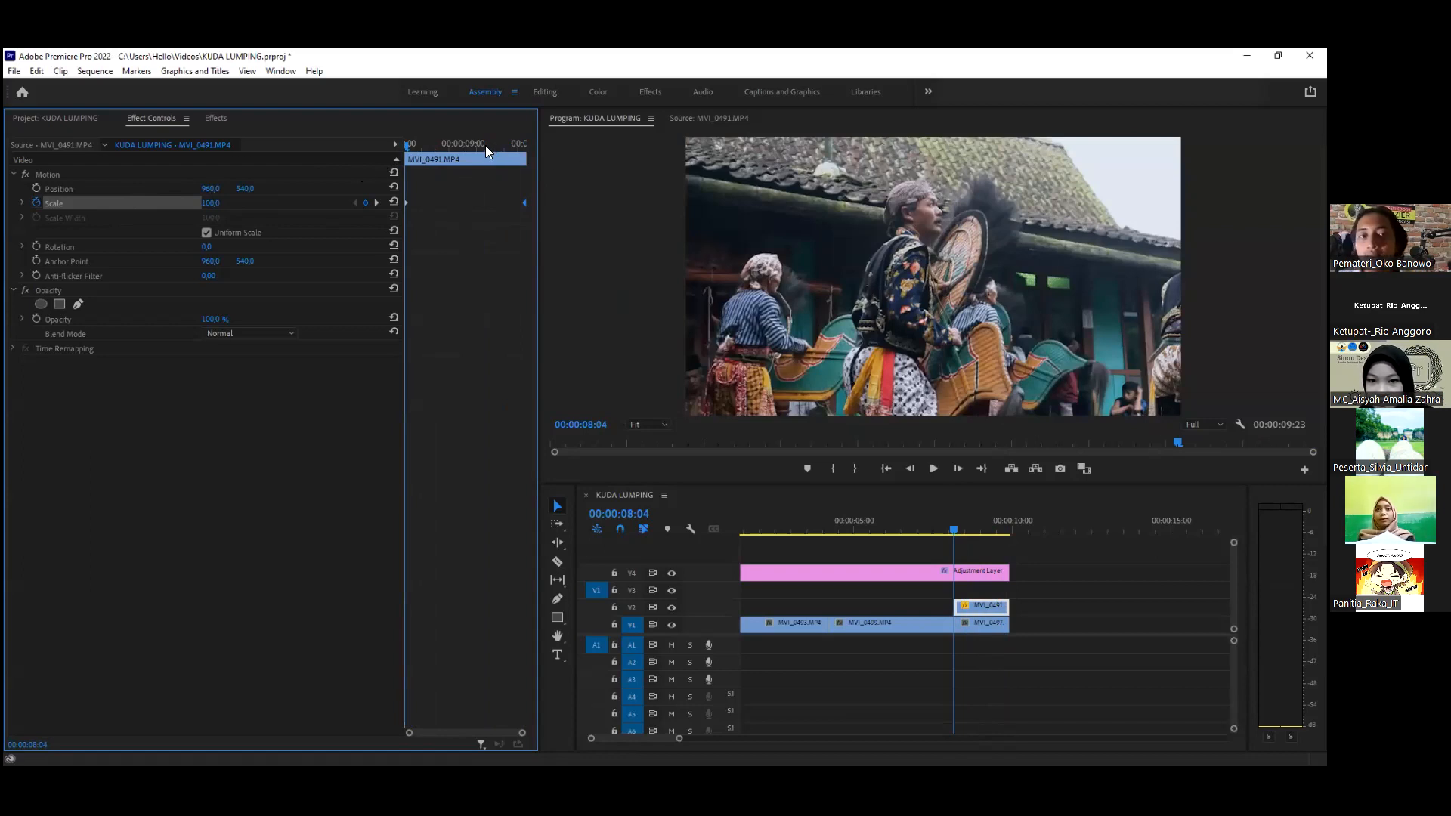
left_click_drag(505, 154, 276, 190)
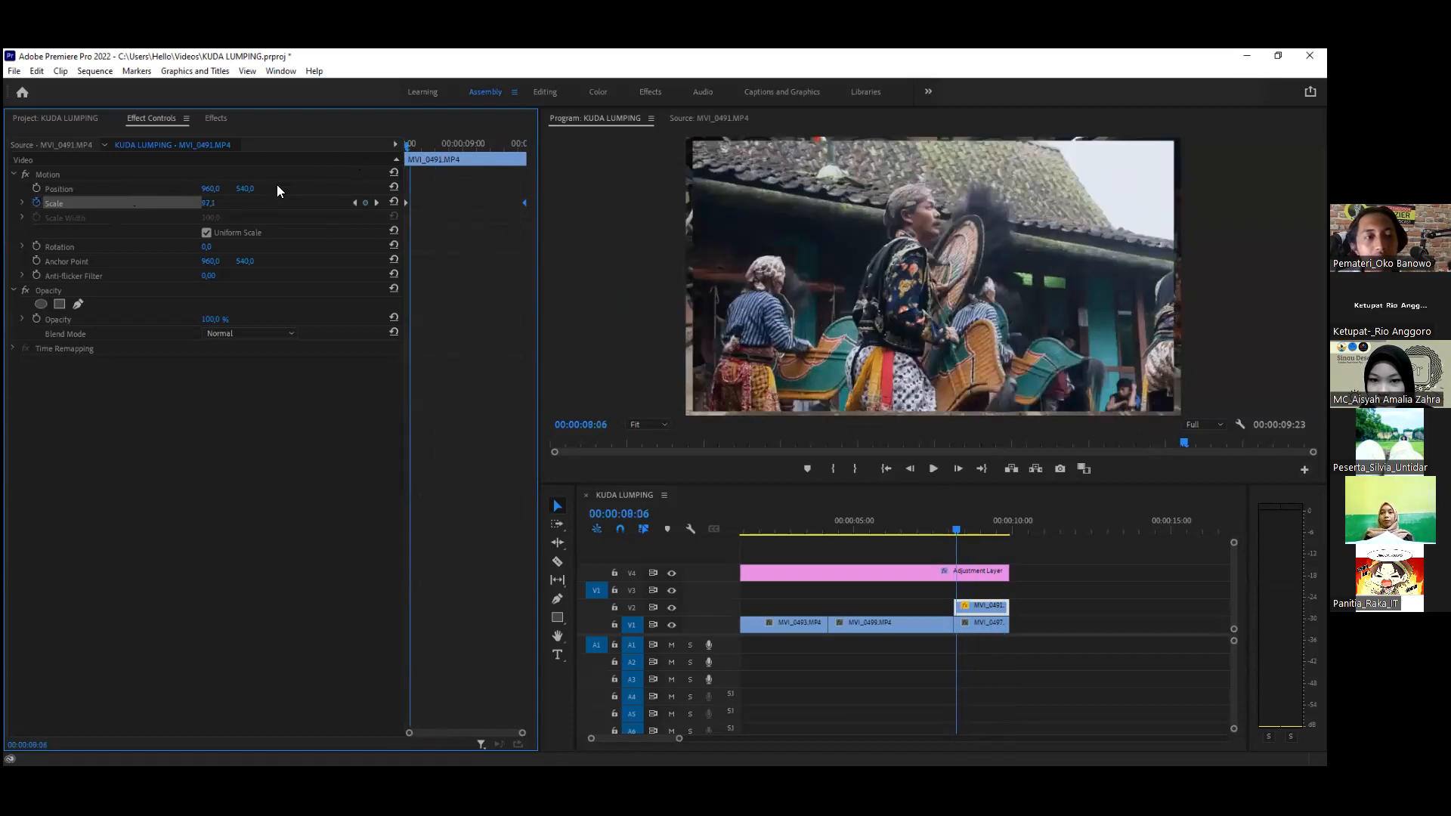
Step: Keyframe the MVI_0491 clip's Position from 960, 540 at its start to the frame's lower right, vertical value 821, at its end
left_click(35, 187)
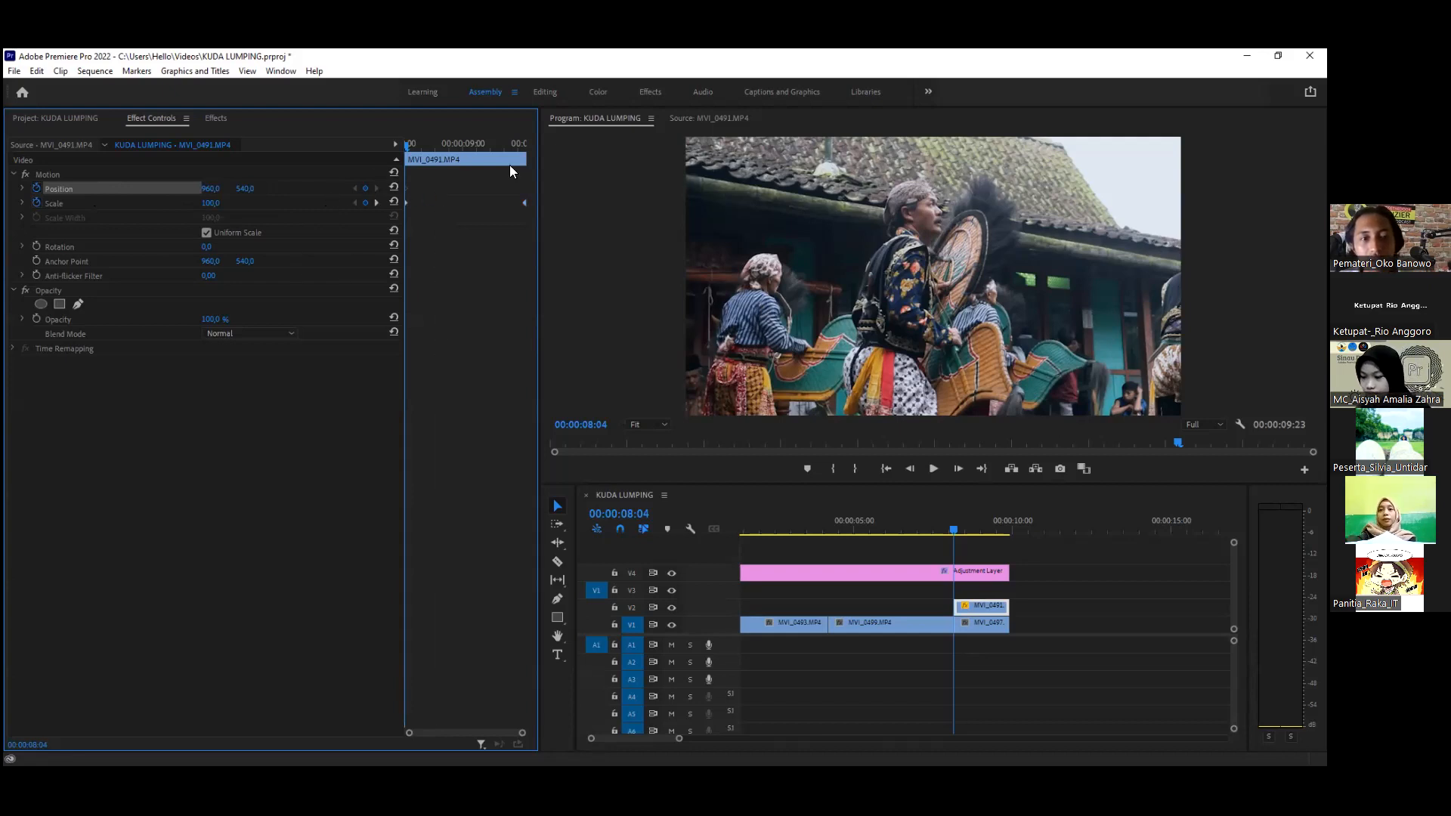
key("space")
key("space")
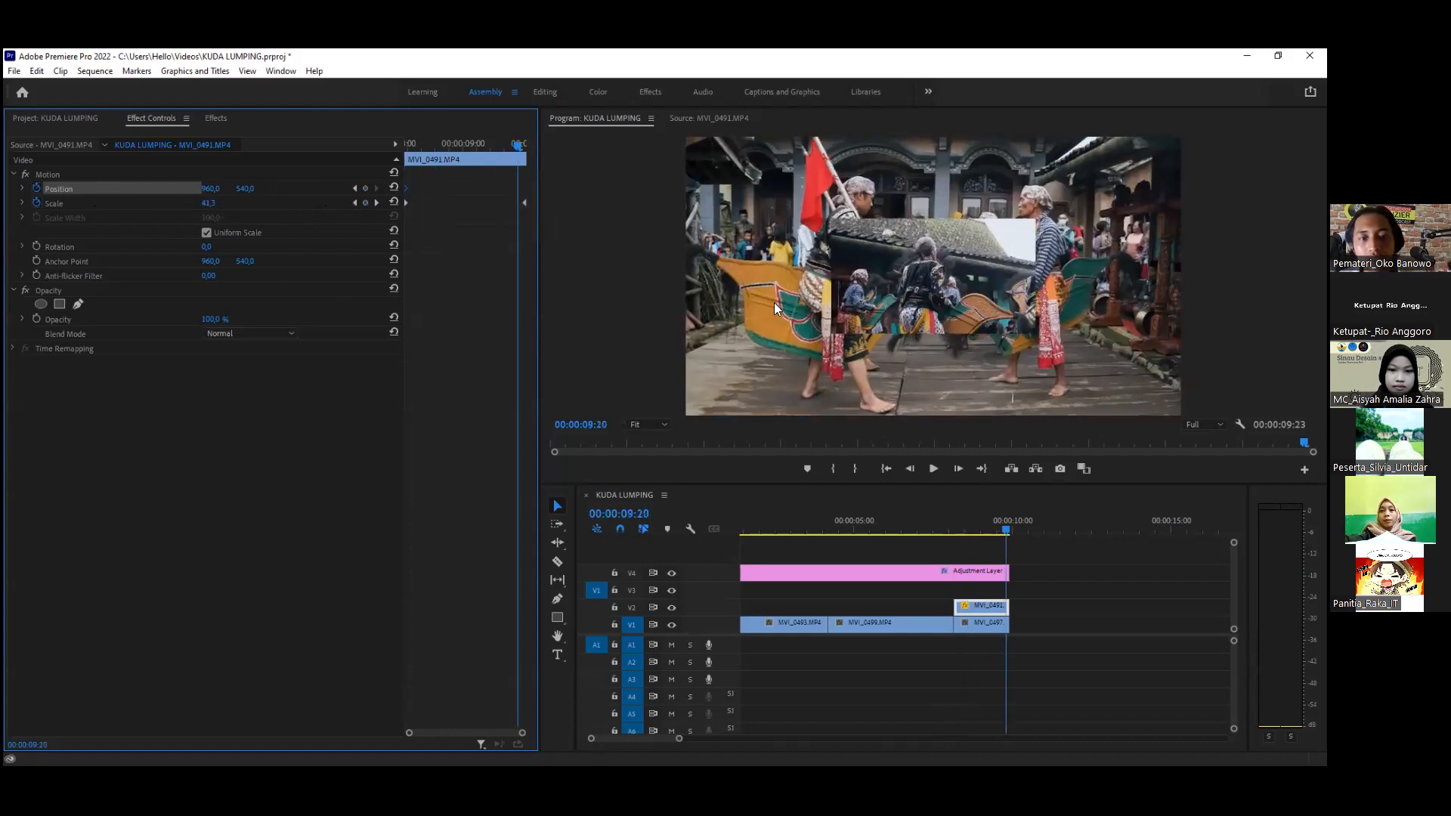
left_click_drag(244, 190, 204, 195)
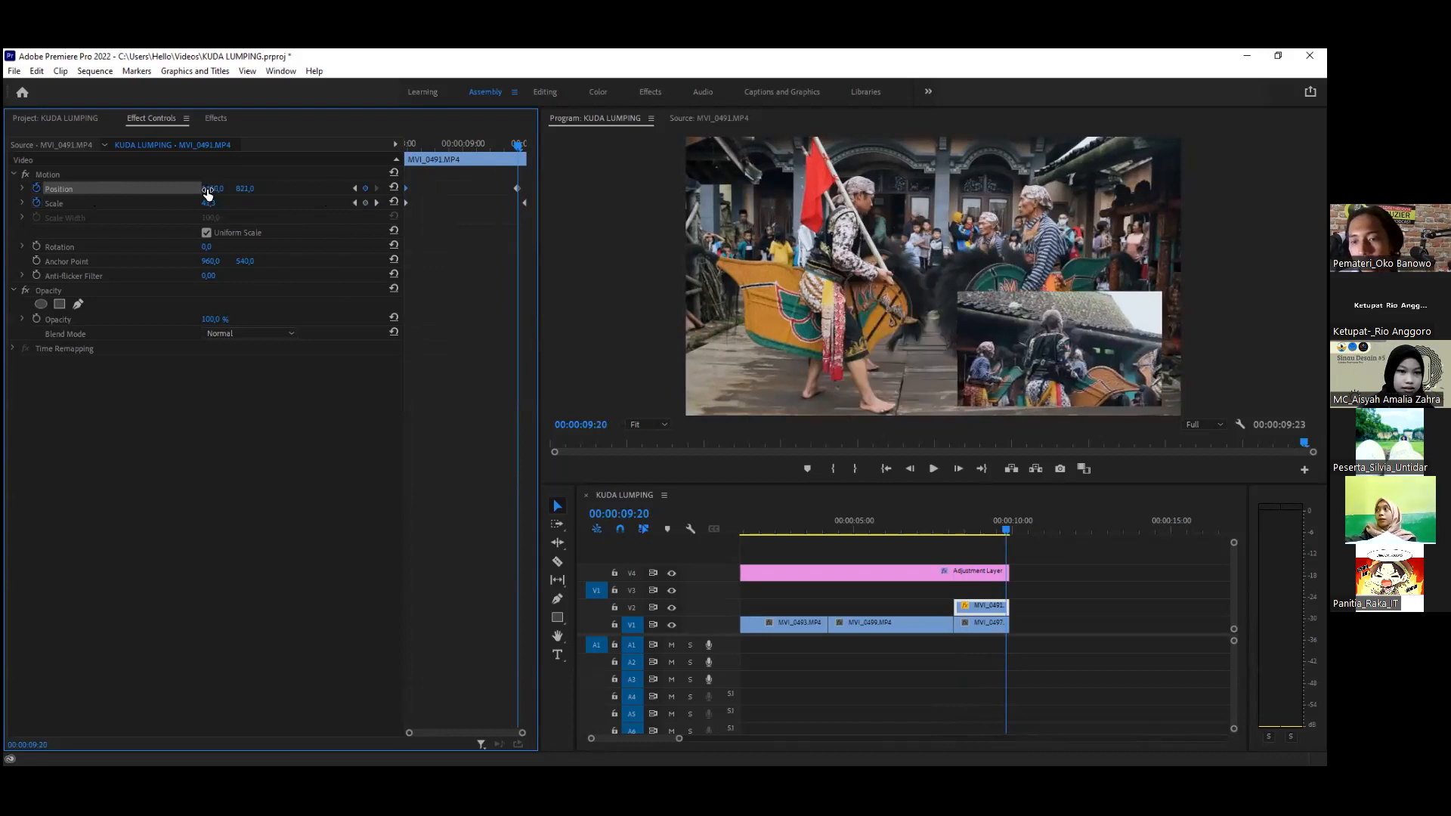
left_click_drag(517, 188, 538, 190)
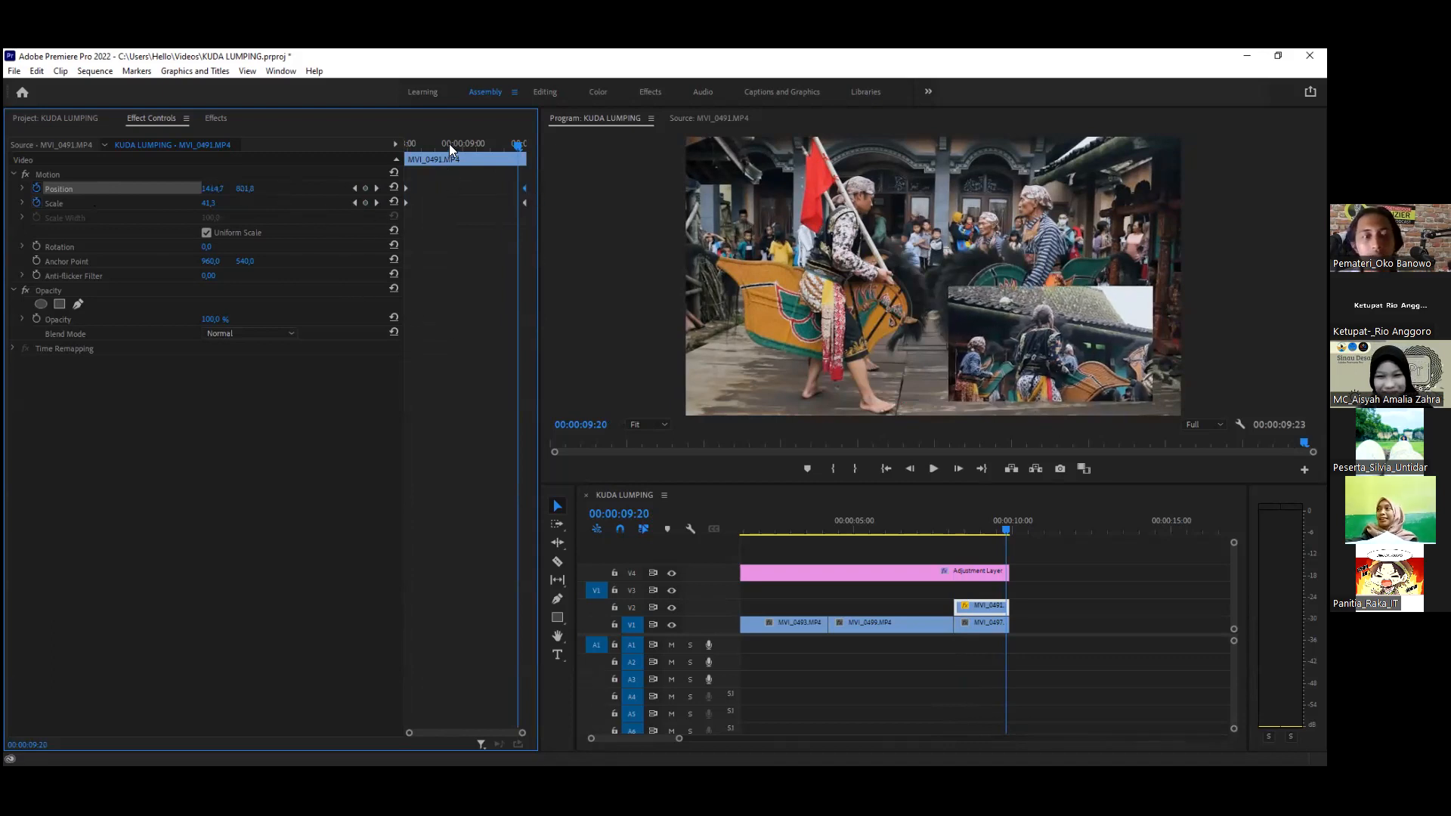
Step: Play and scrub through the MVI_0491 clip to review the combined Position and Scale animation
key("Up")
key("space")
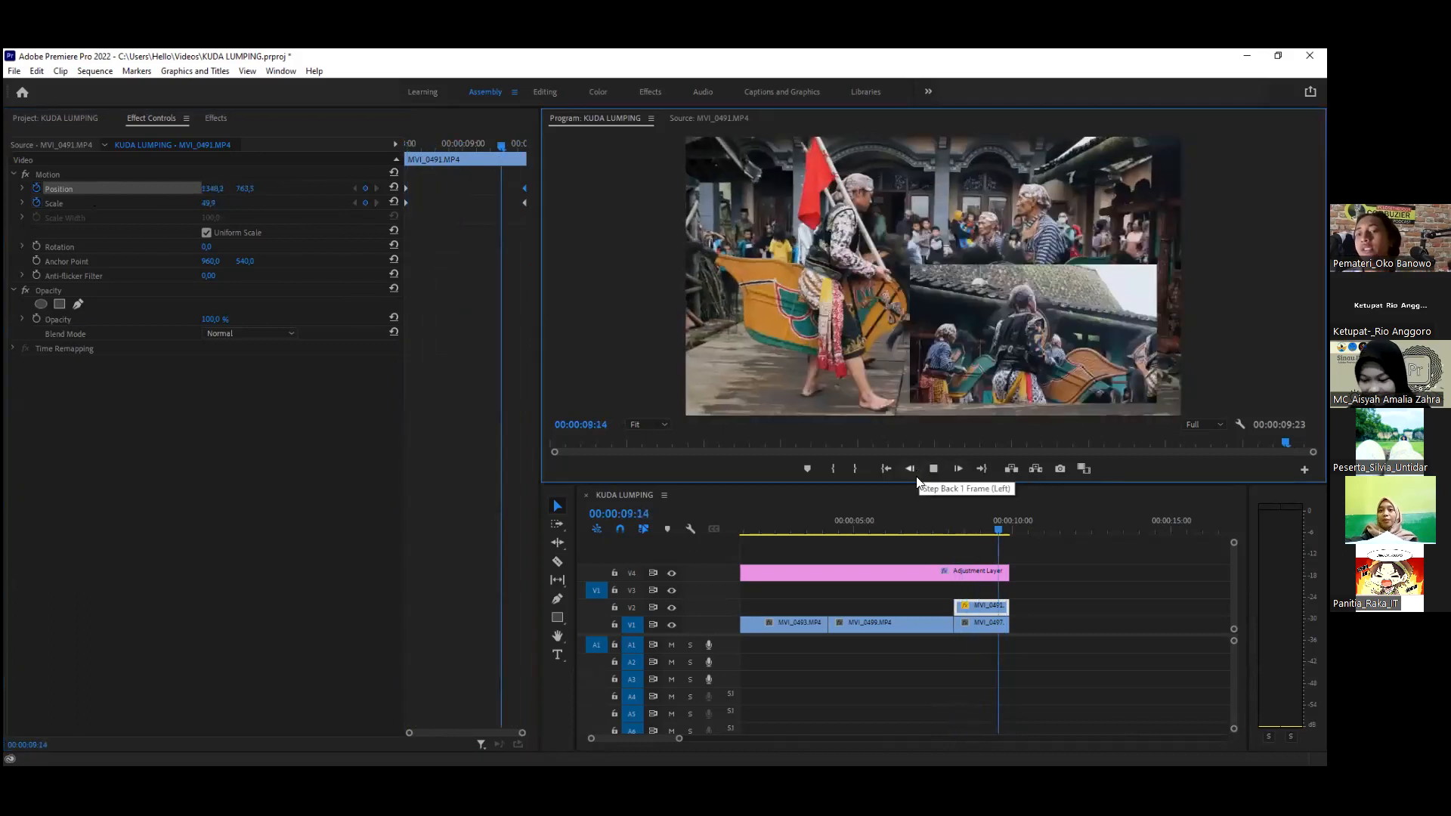
left_click(964, 532)
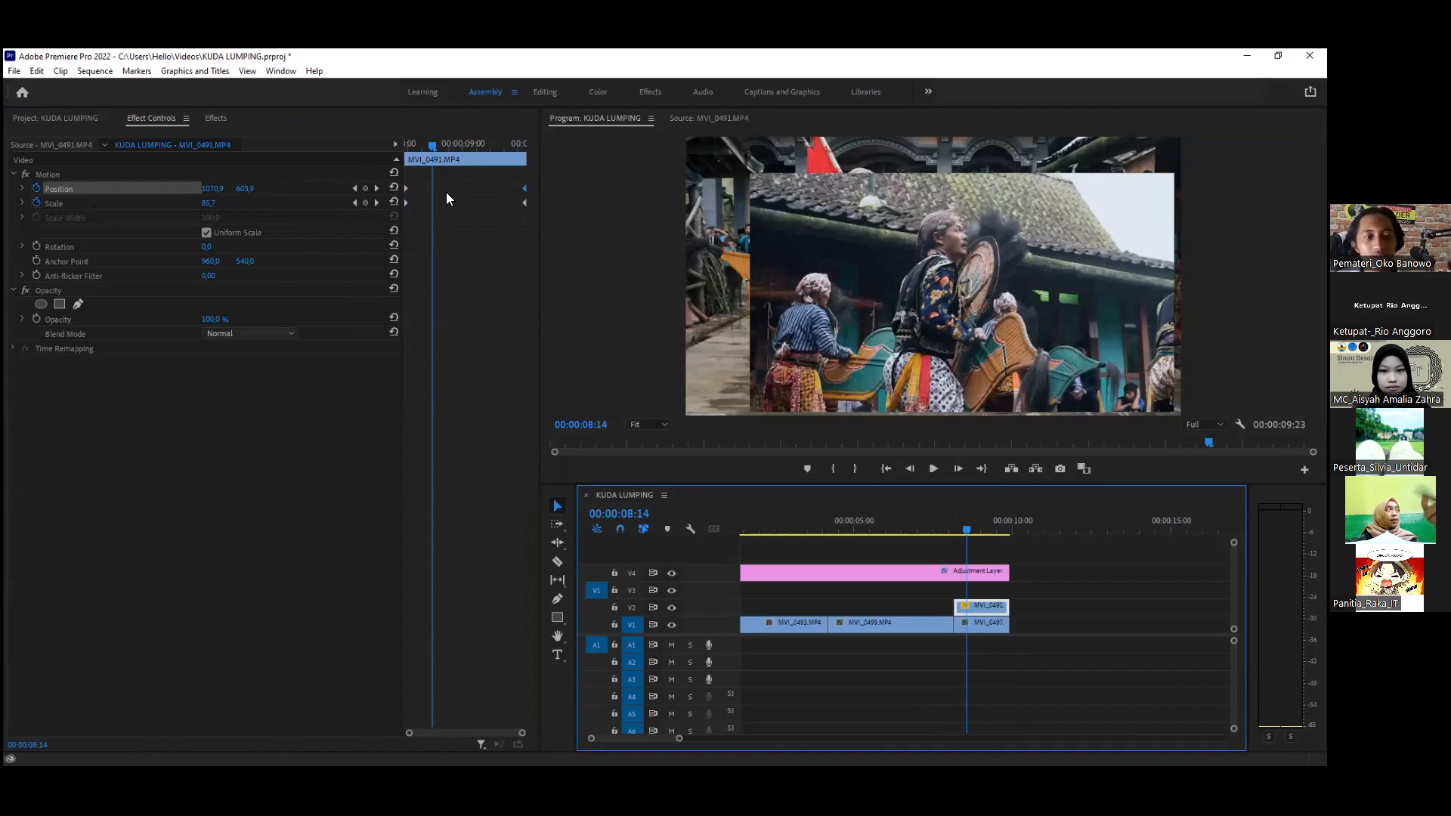
left_click(473, 145)
left_click_drag(452, 152, 333, 169)
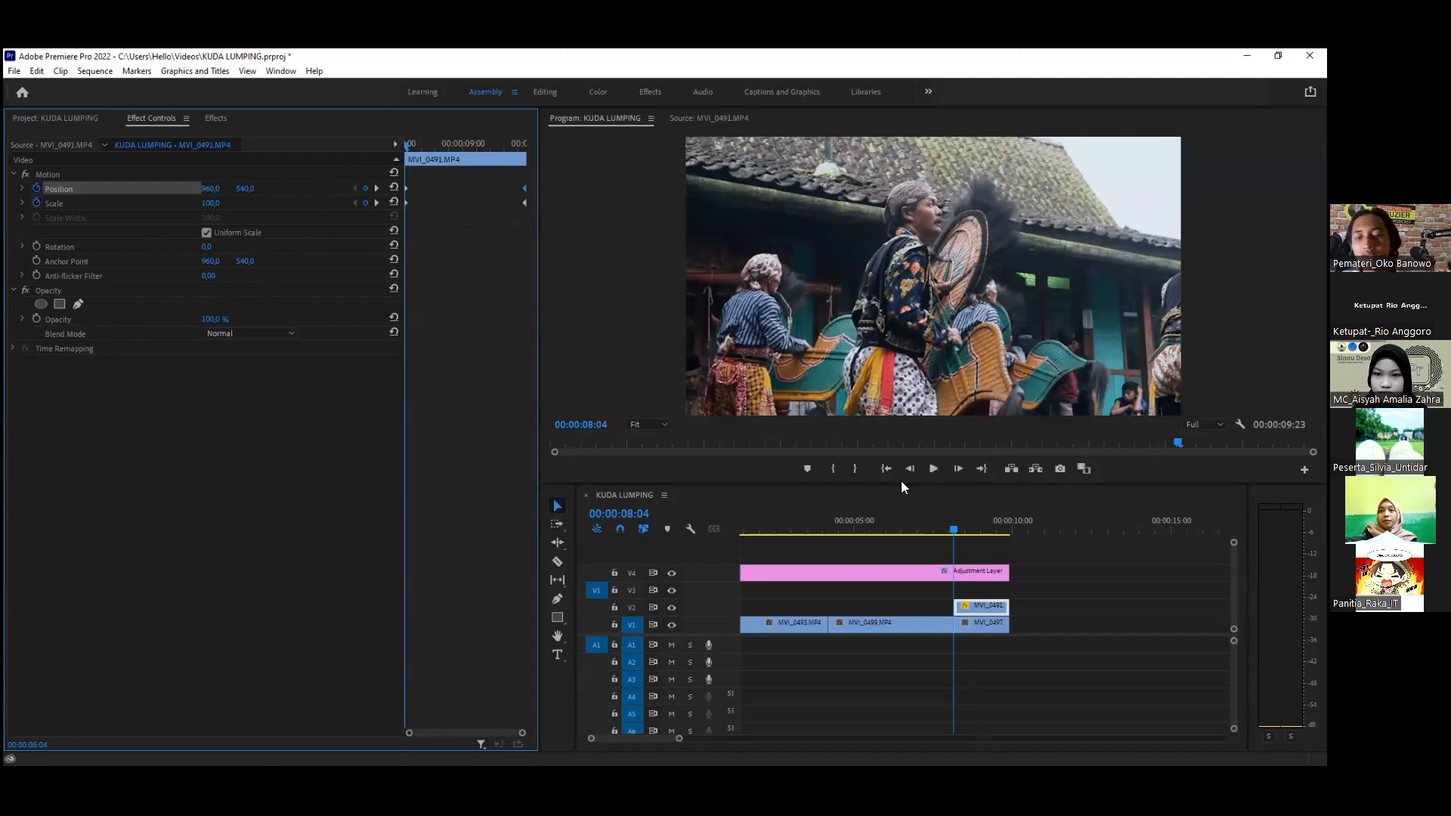
left_click(10, 346)
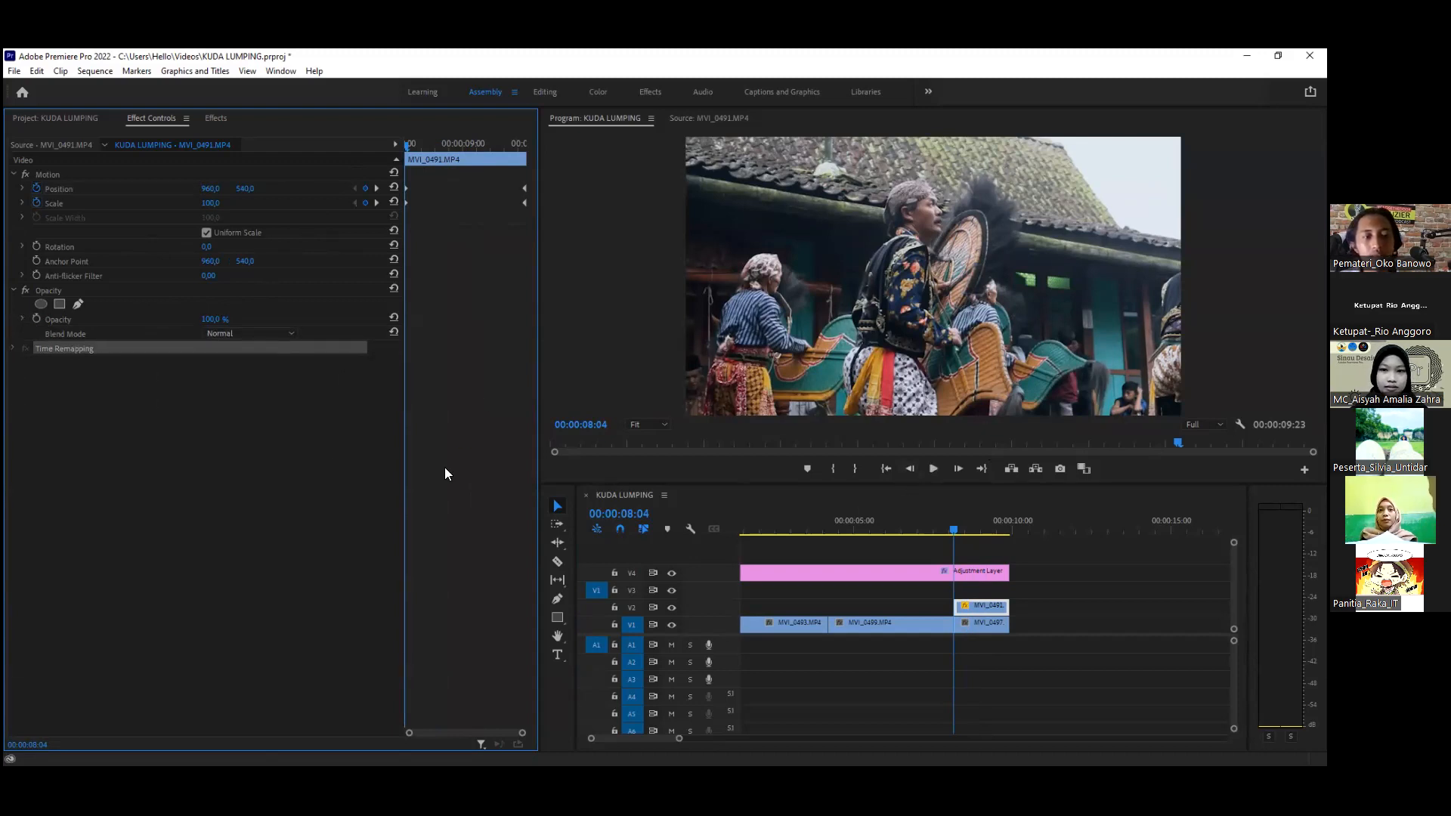
left_click(982, 533)
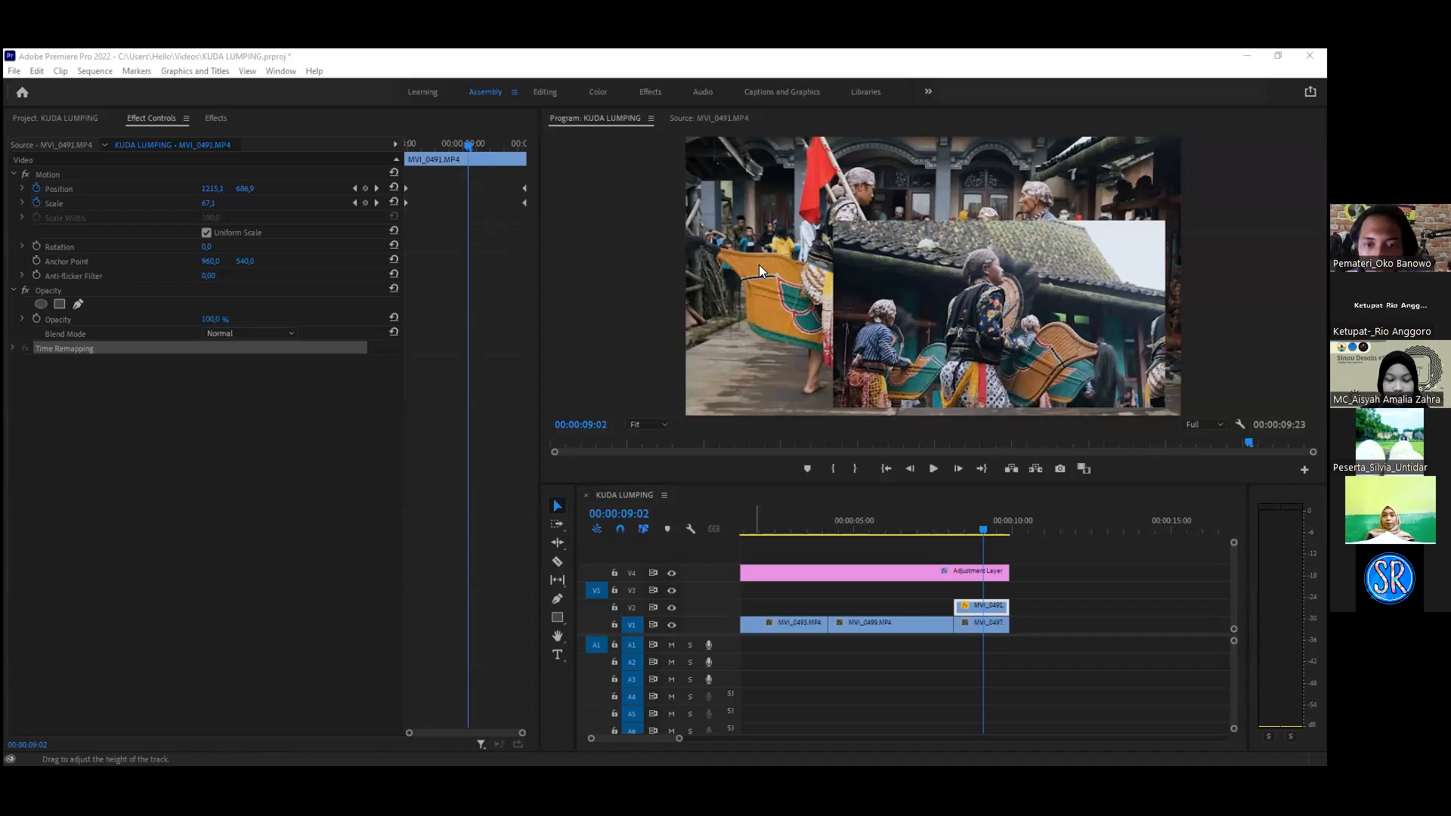
Step: Open the media export settings for the KUDA LUMPING sequence and set the format to H.264
left_click(15, 71)
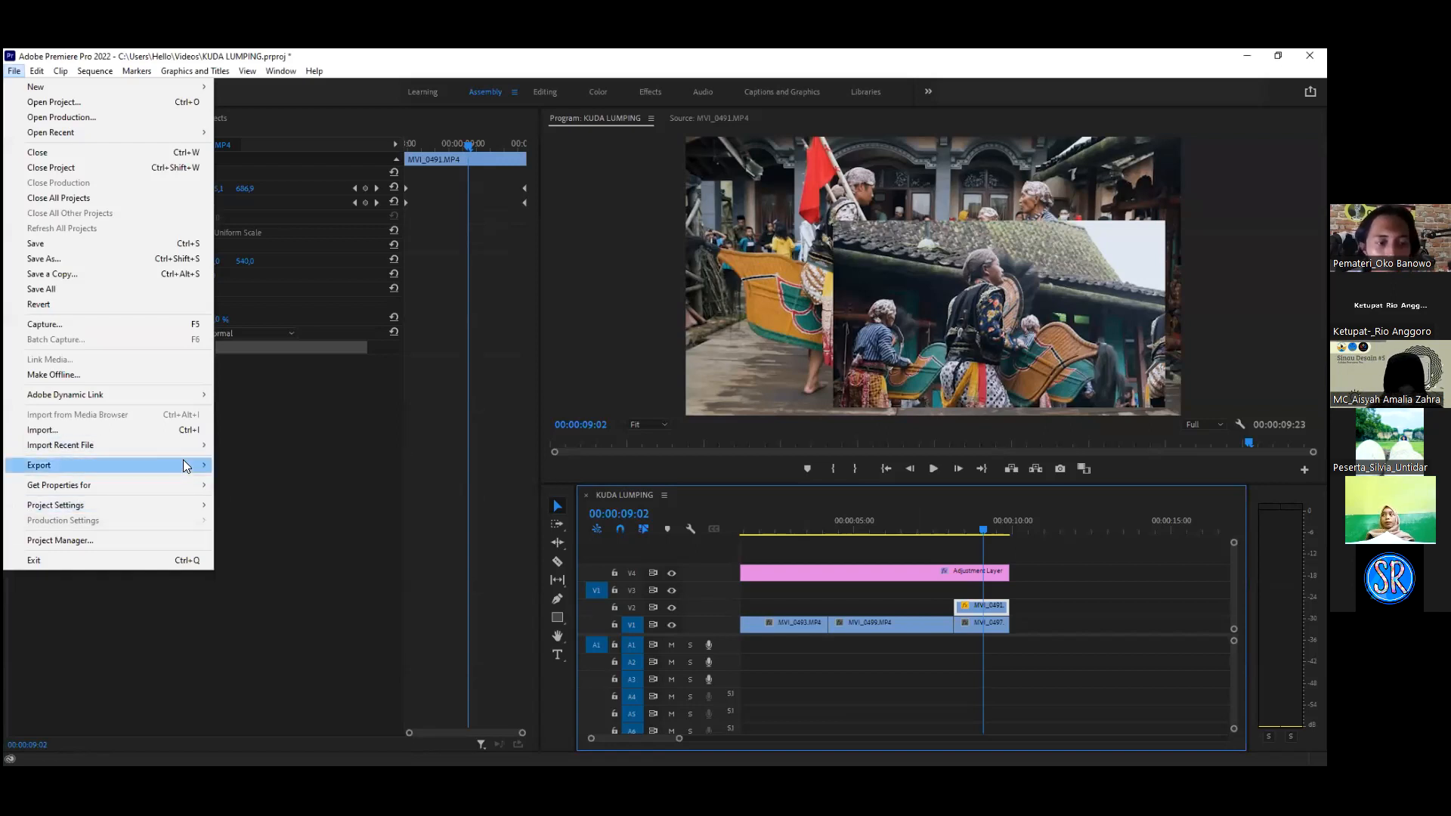
left_click(639, 214)
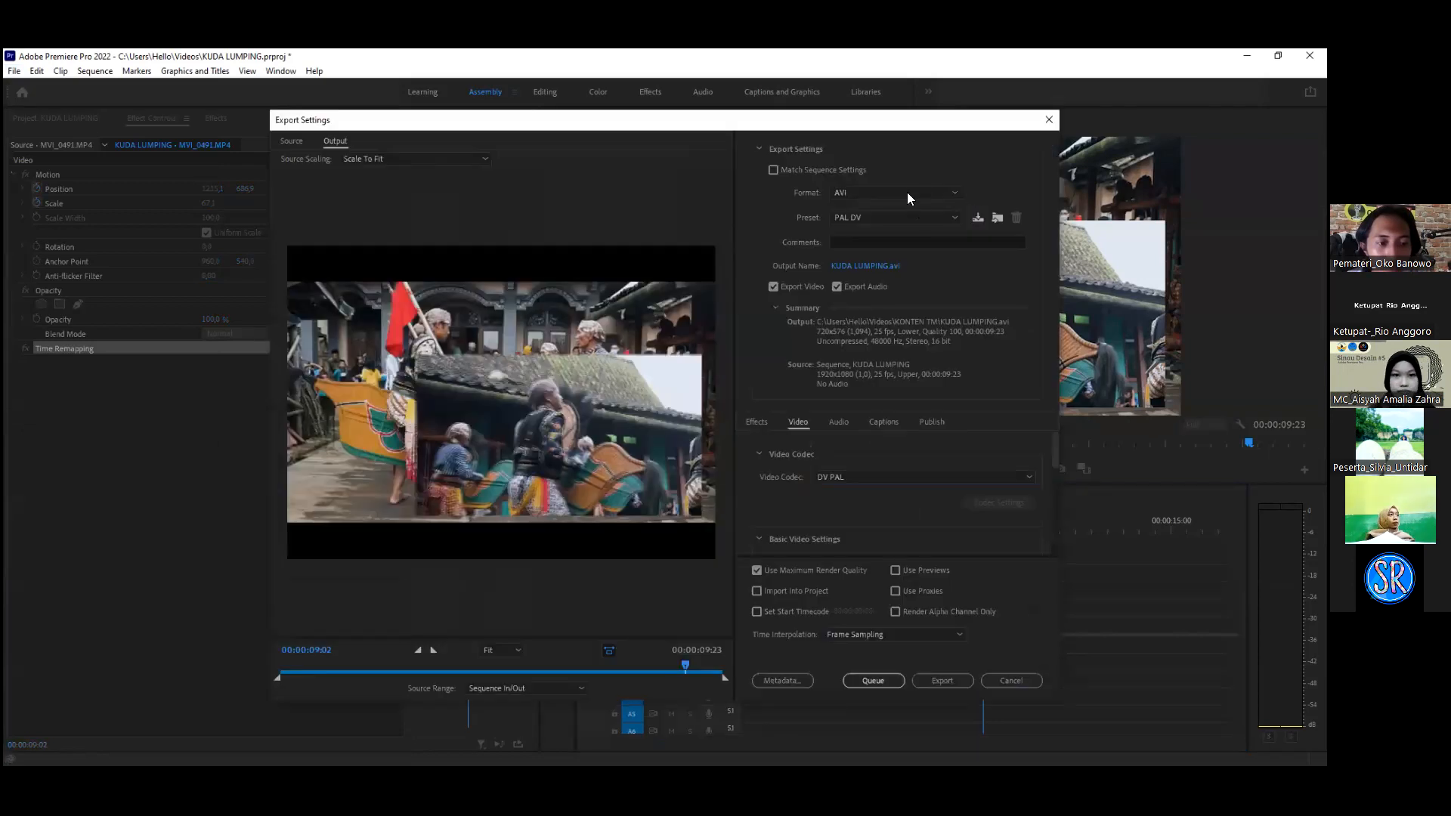
left_click(907, 192)
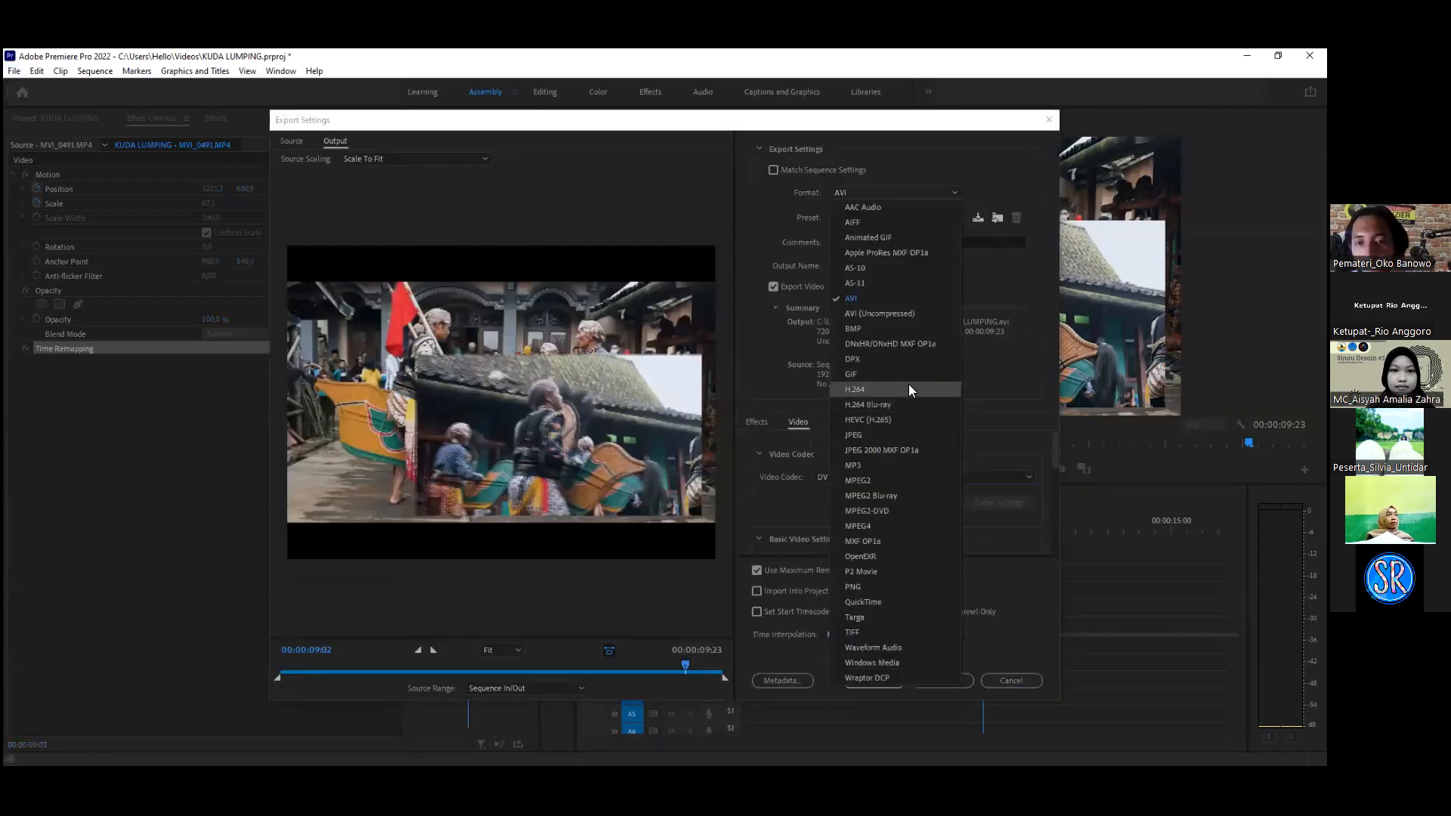
left_click(908, 389)
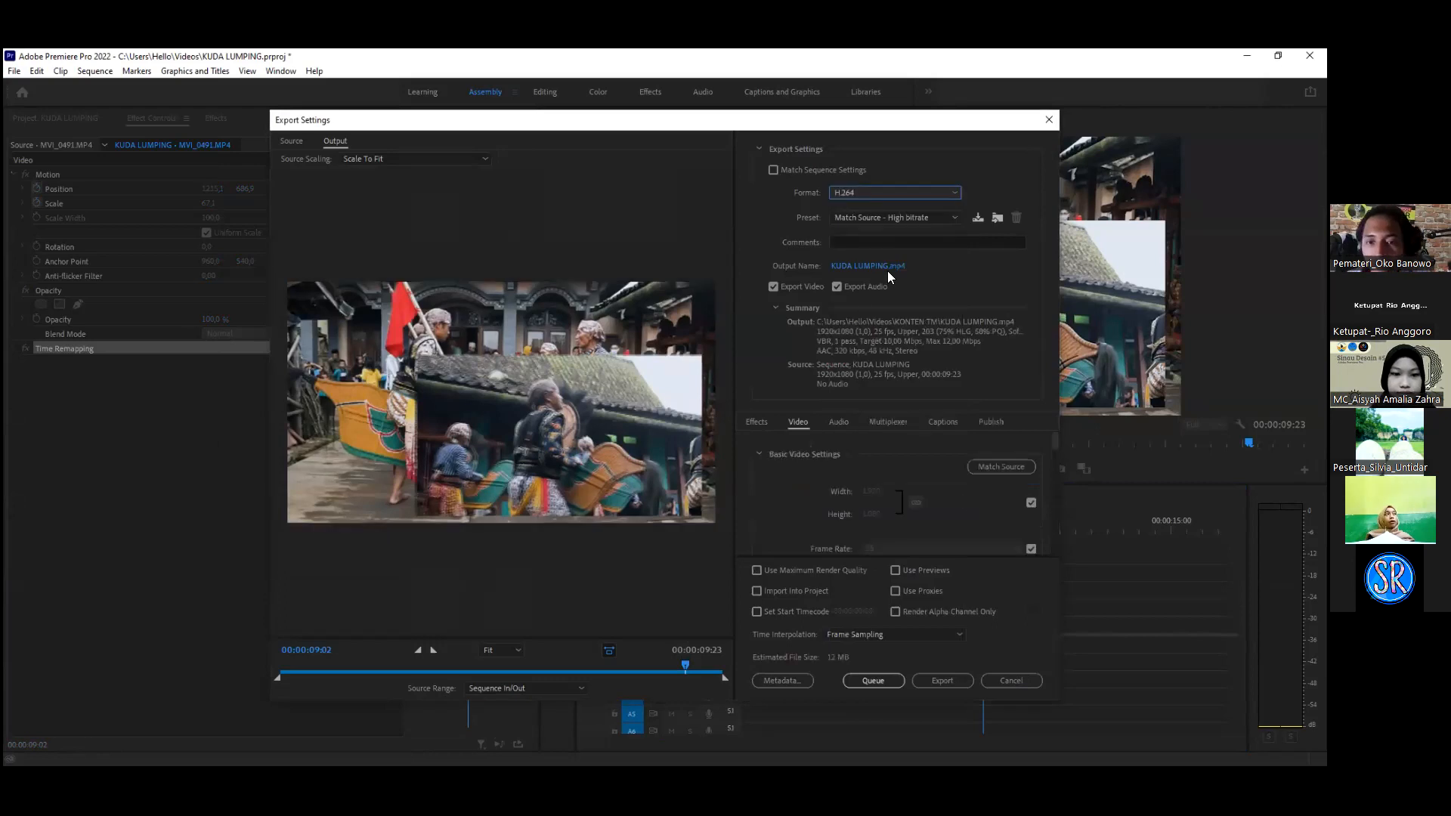
Step: Enable Render at Maximum Depth in the export's video settings
scroll(759, 478, "down", 4)
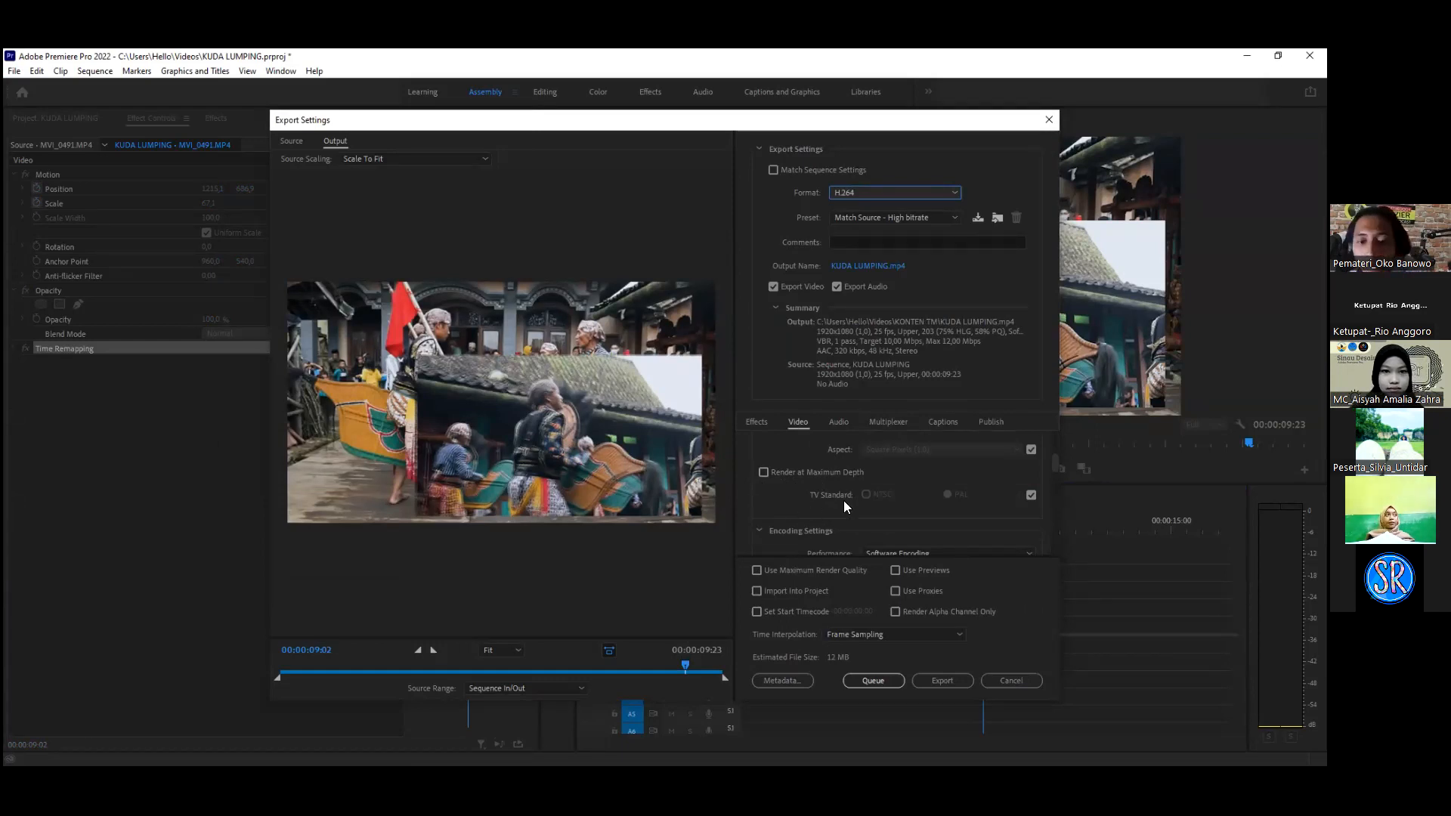
left_click(764, 473)
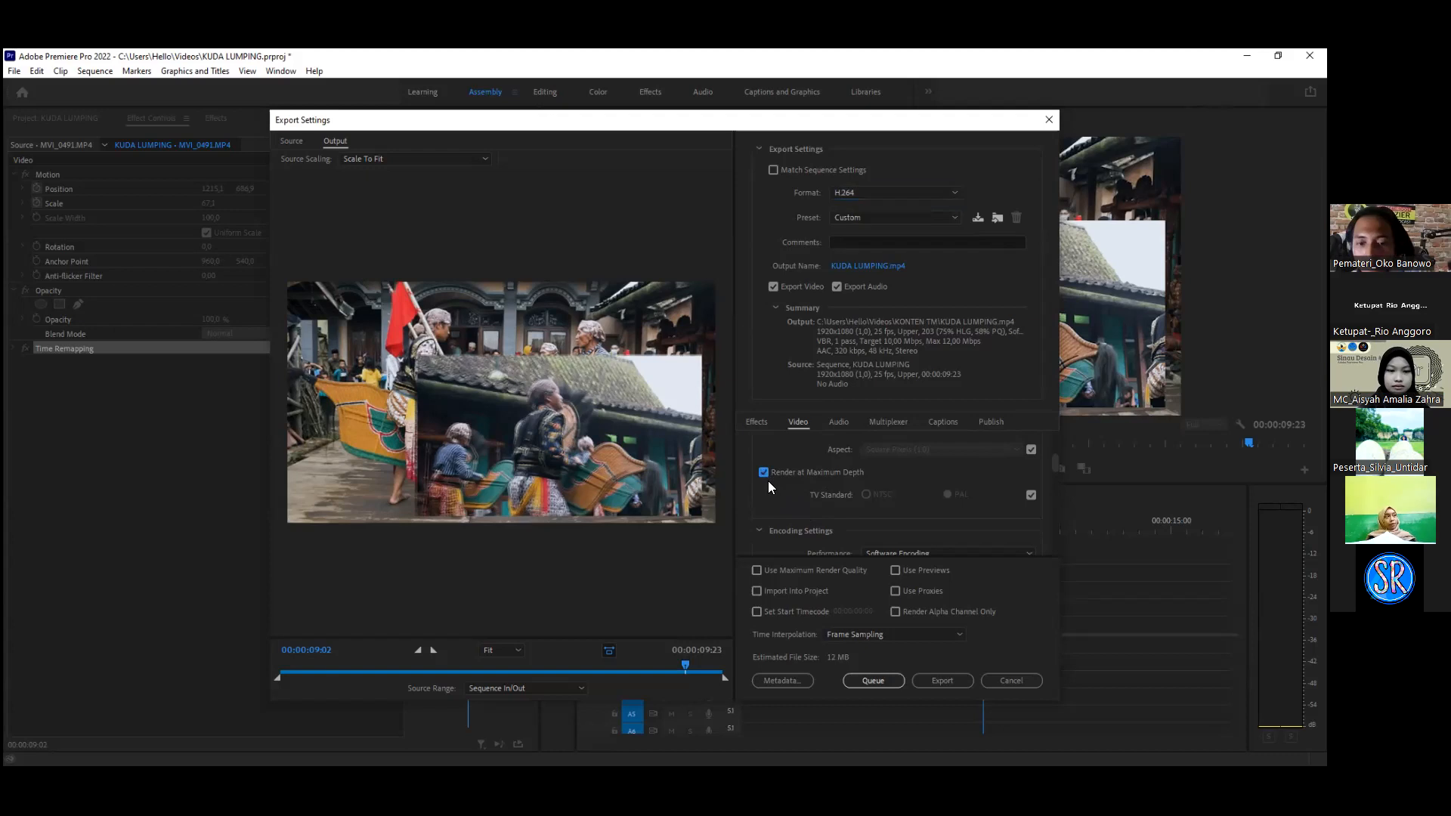
scroll(768, 484, "down", 1)
scroll(770, 534, "down", 3)
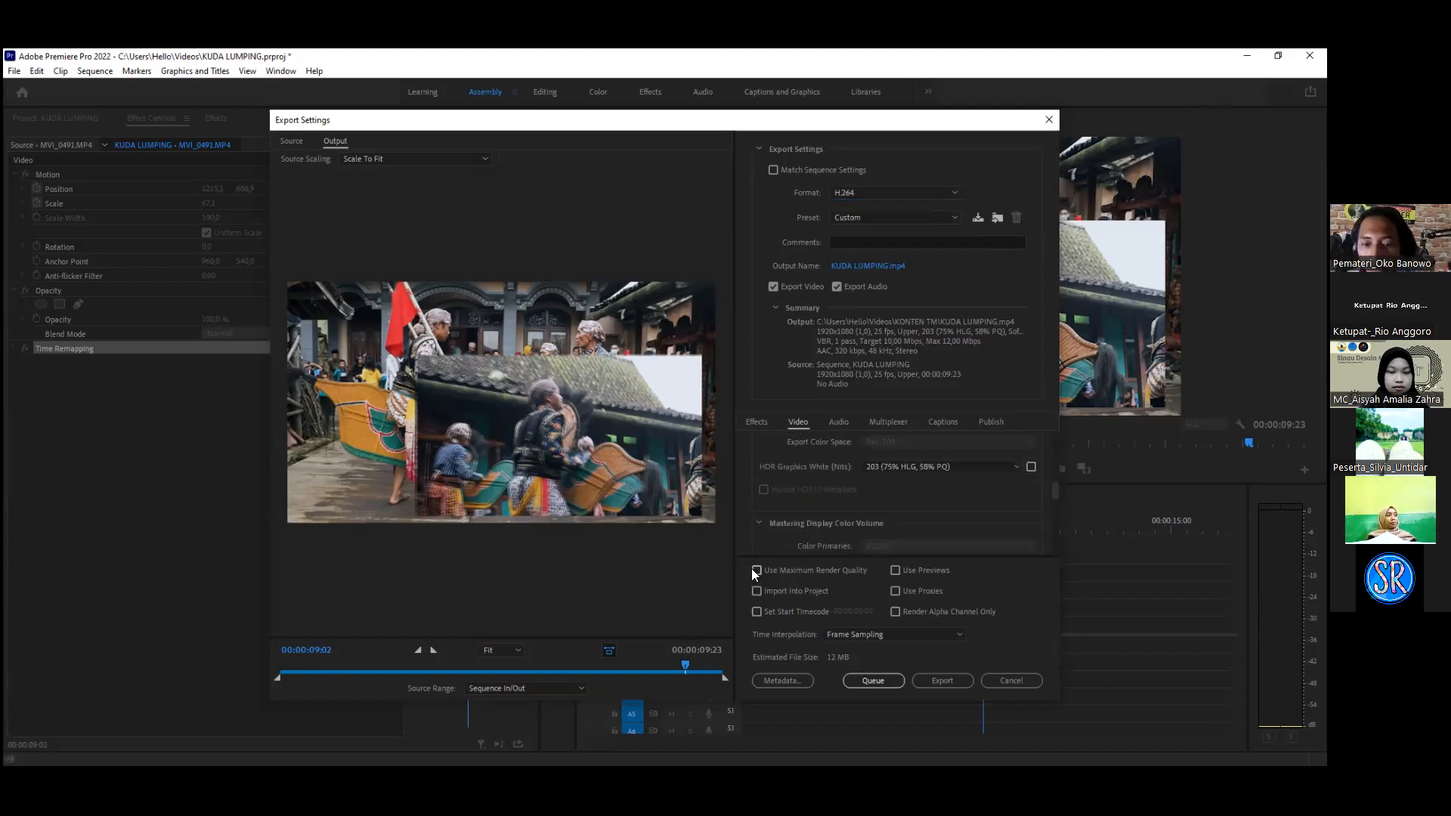
Step: Enable Use Maximum Render Quality for the export and set the audio sample rate to 44100 Hz
left_click(757, 570)
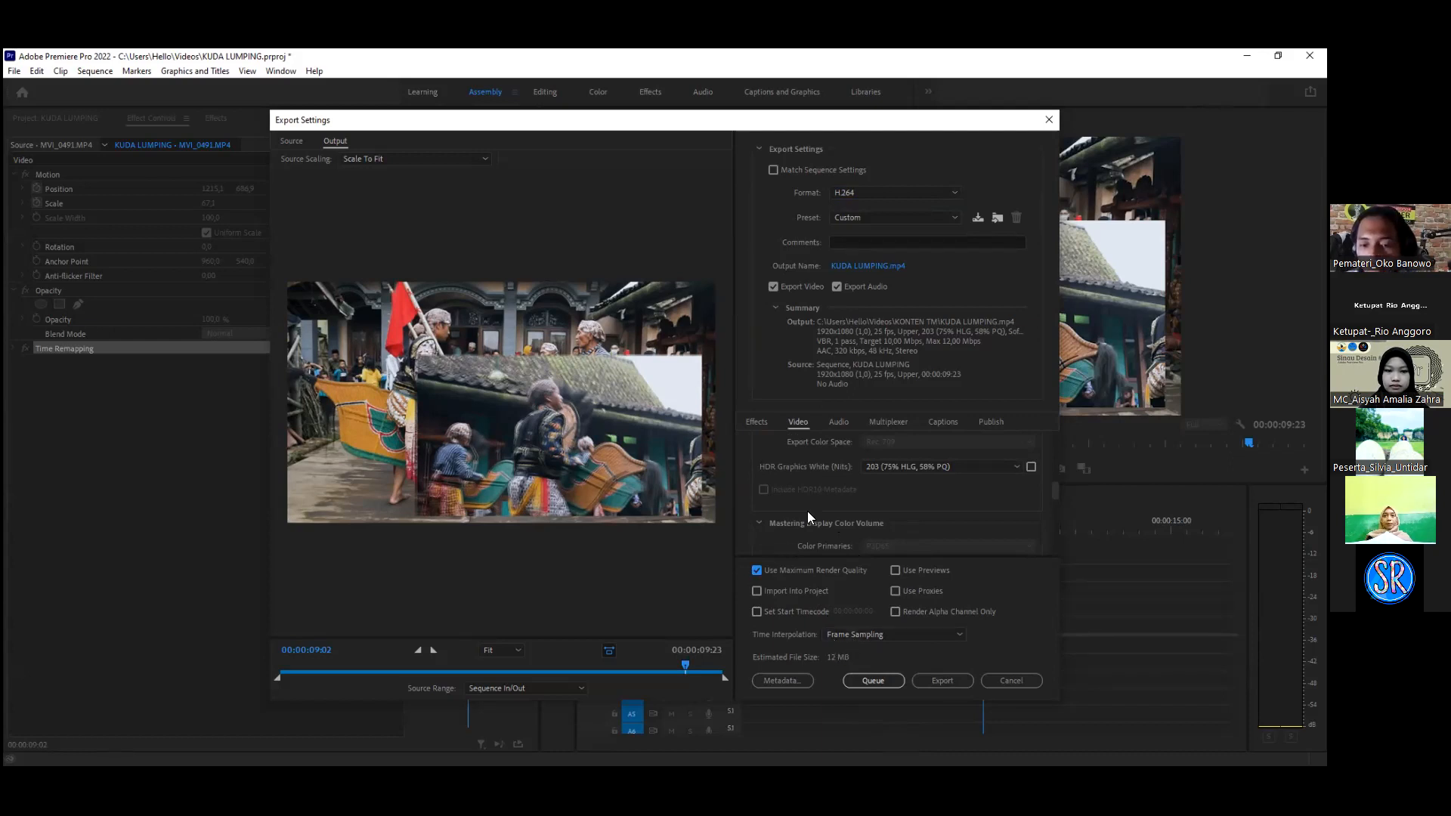
scroll(807, 508, "up", 5)
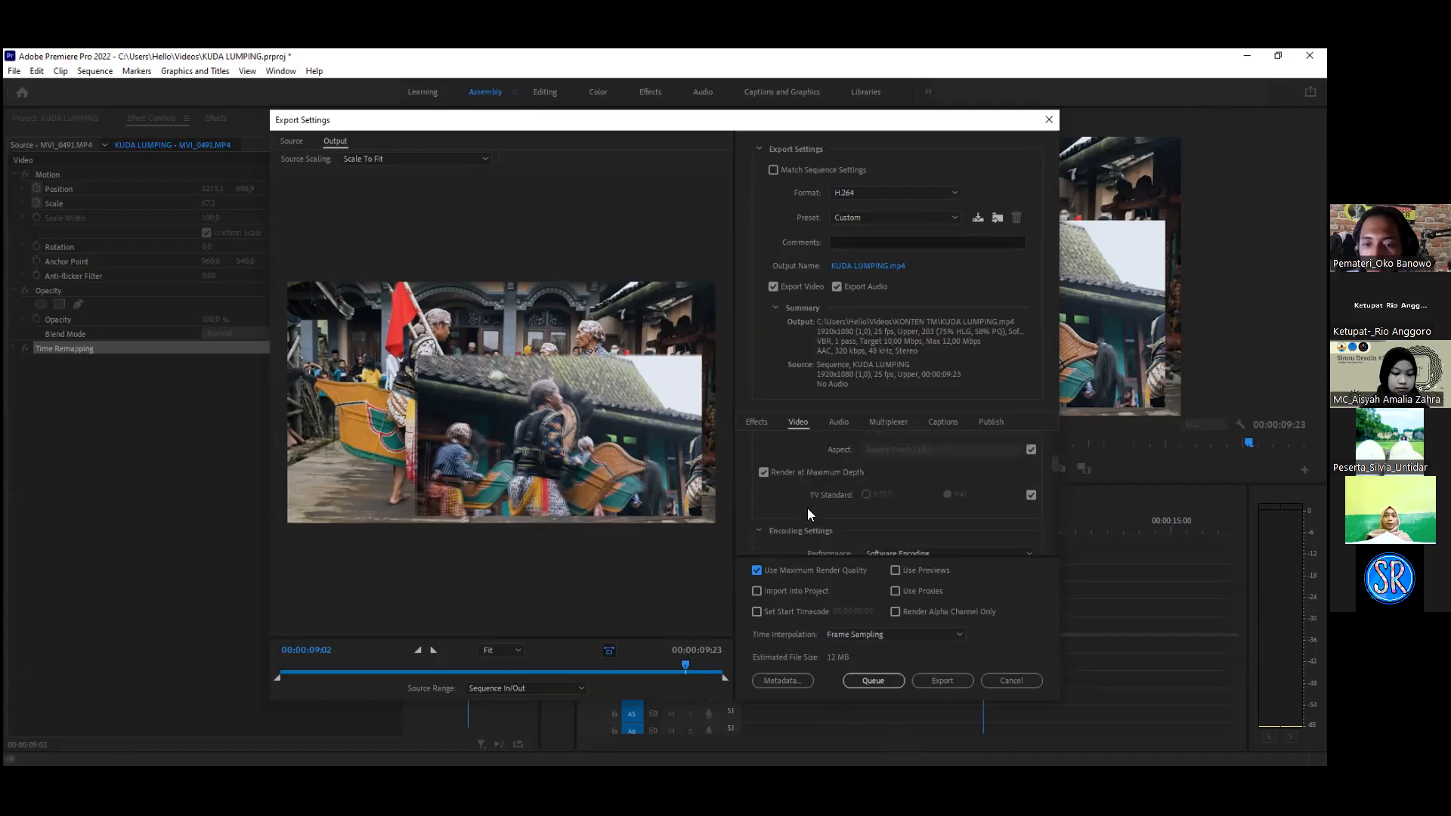
scroll(807, 514, "up", 2)
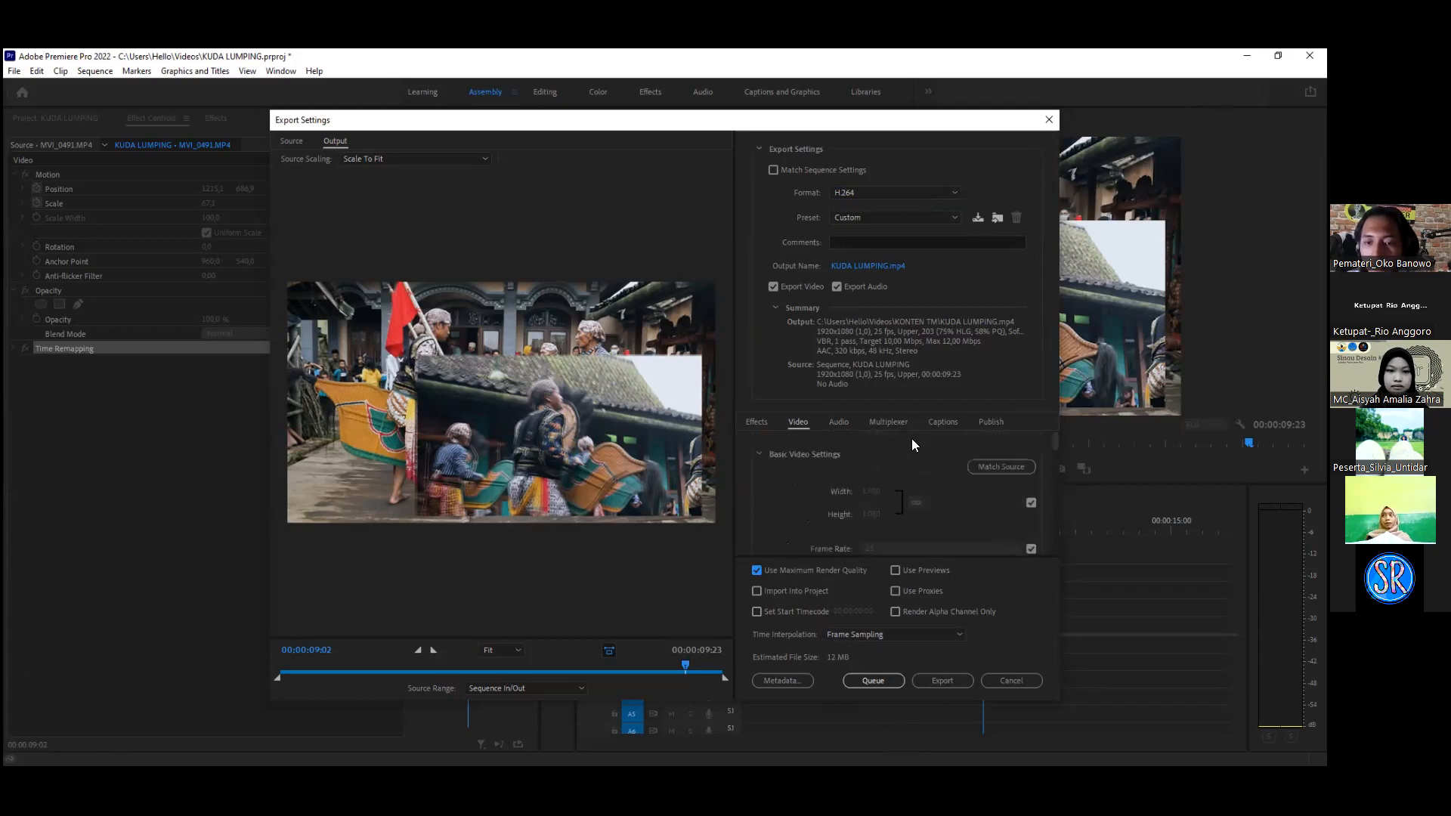
left_click(839, 421)
scroll(834, 467, "down", 2)
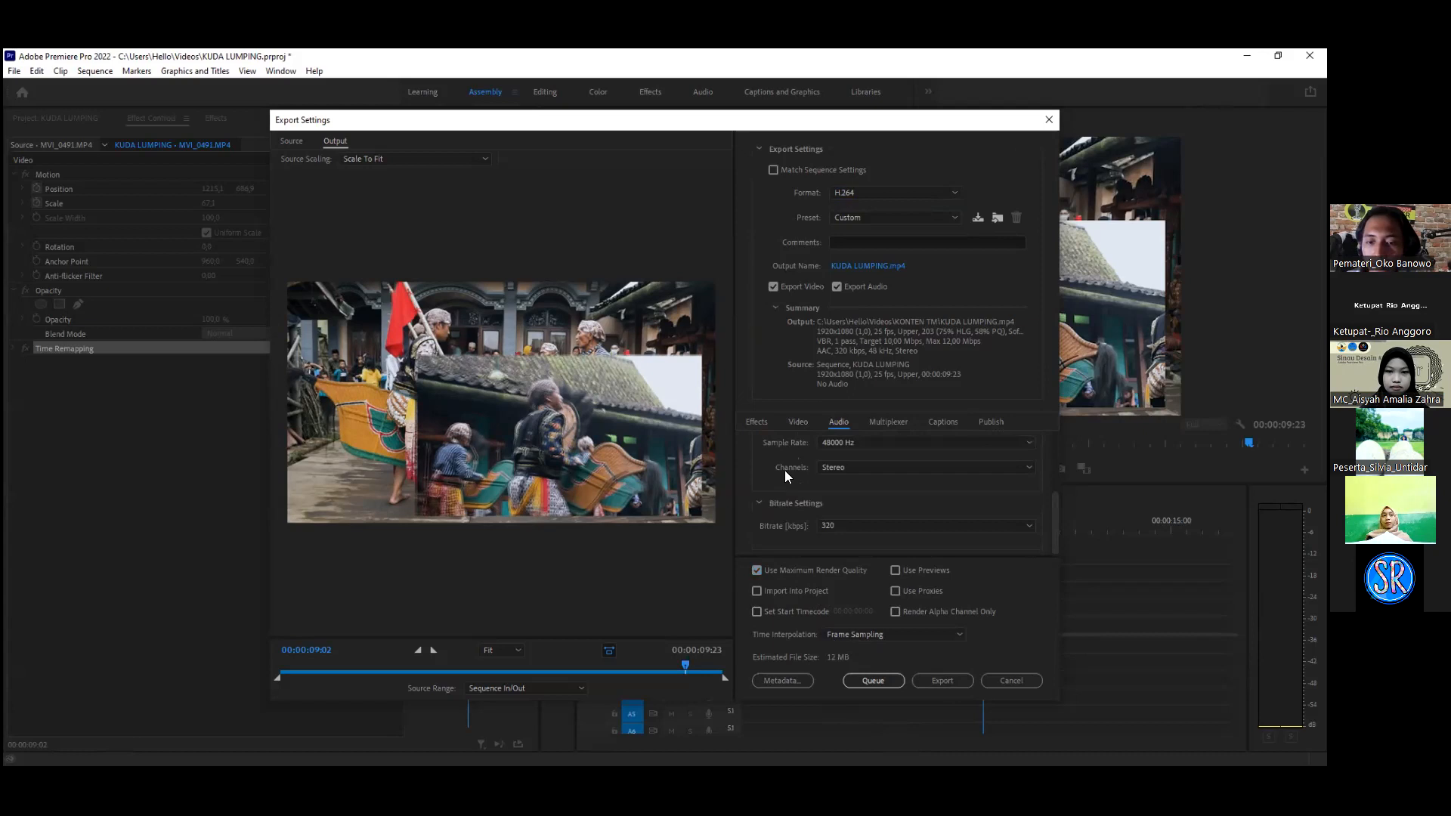
left_click(857, 482)
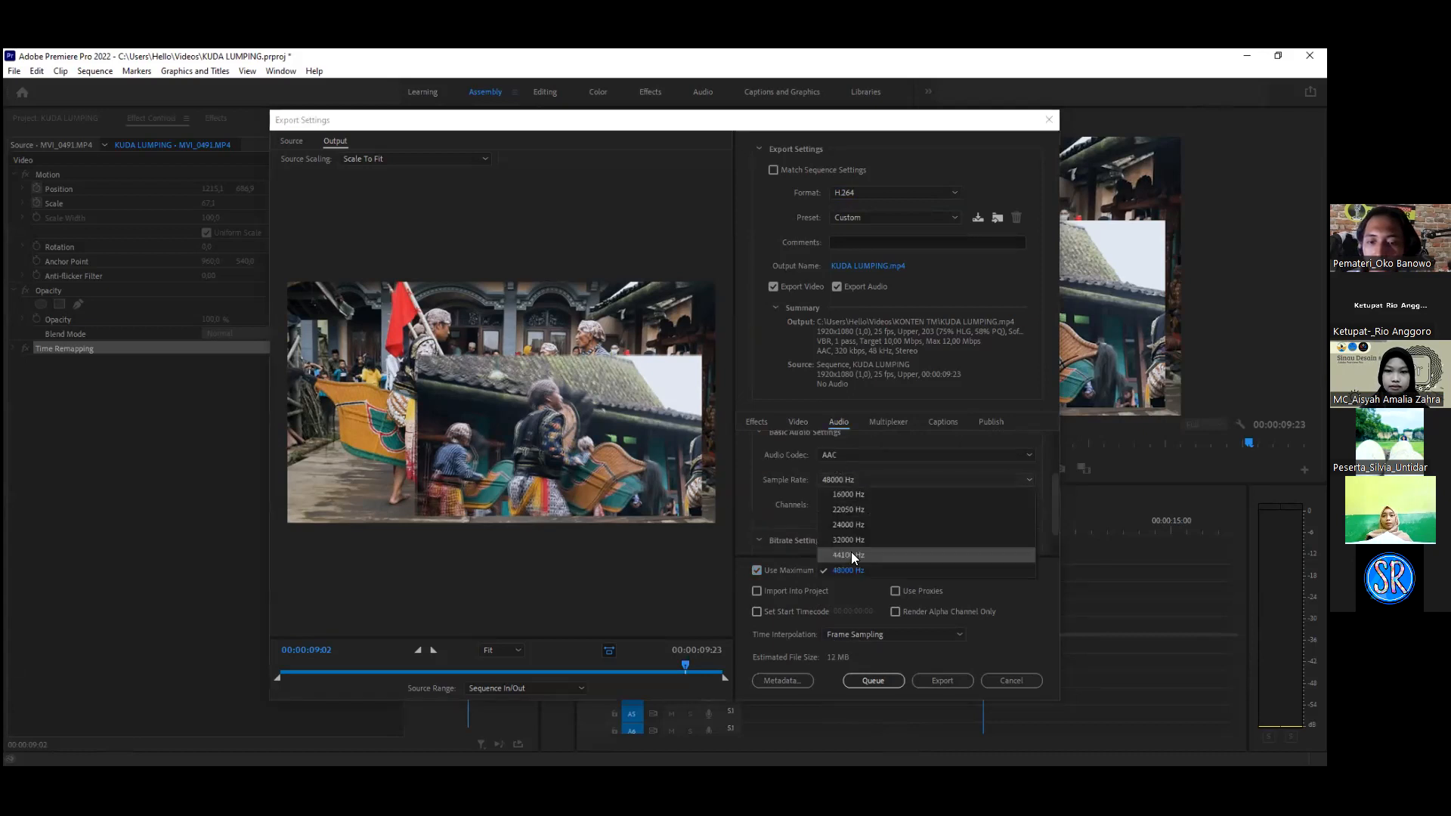
left_click(851, 555)
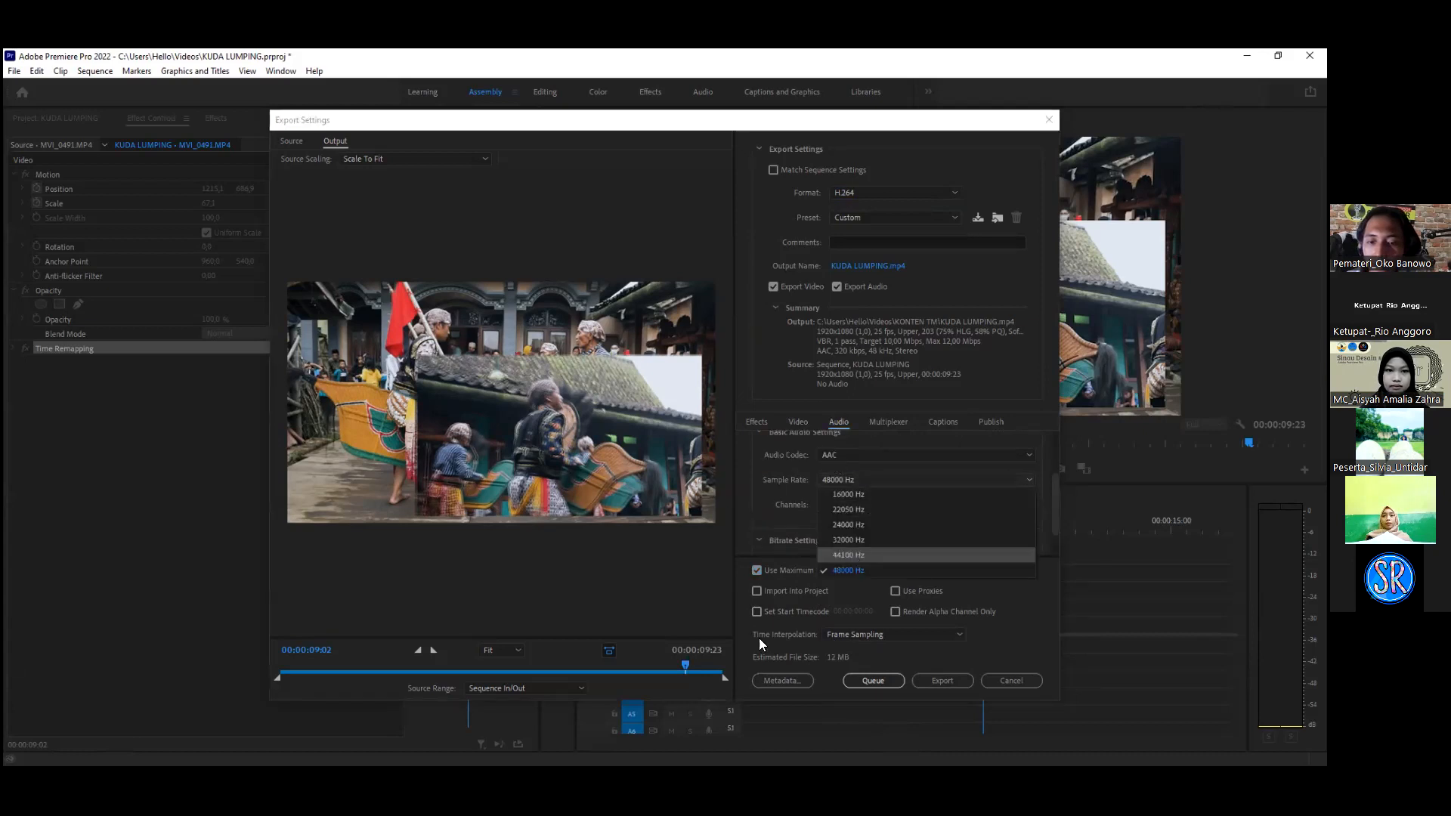
Step: Review the export's video settings and close the Export Settings dialog without exporting
left_click(788, 421)
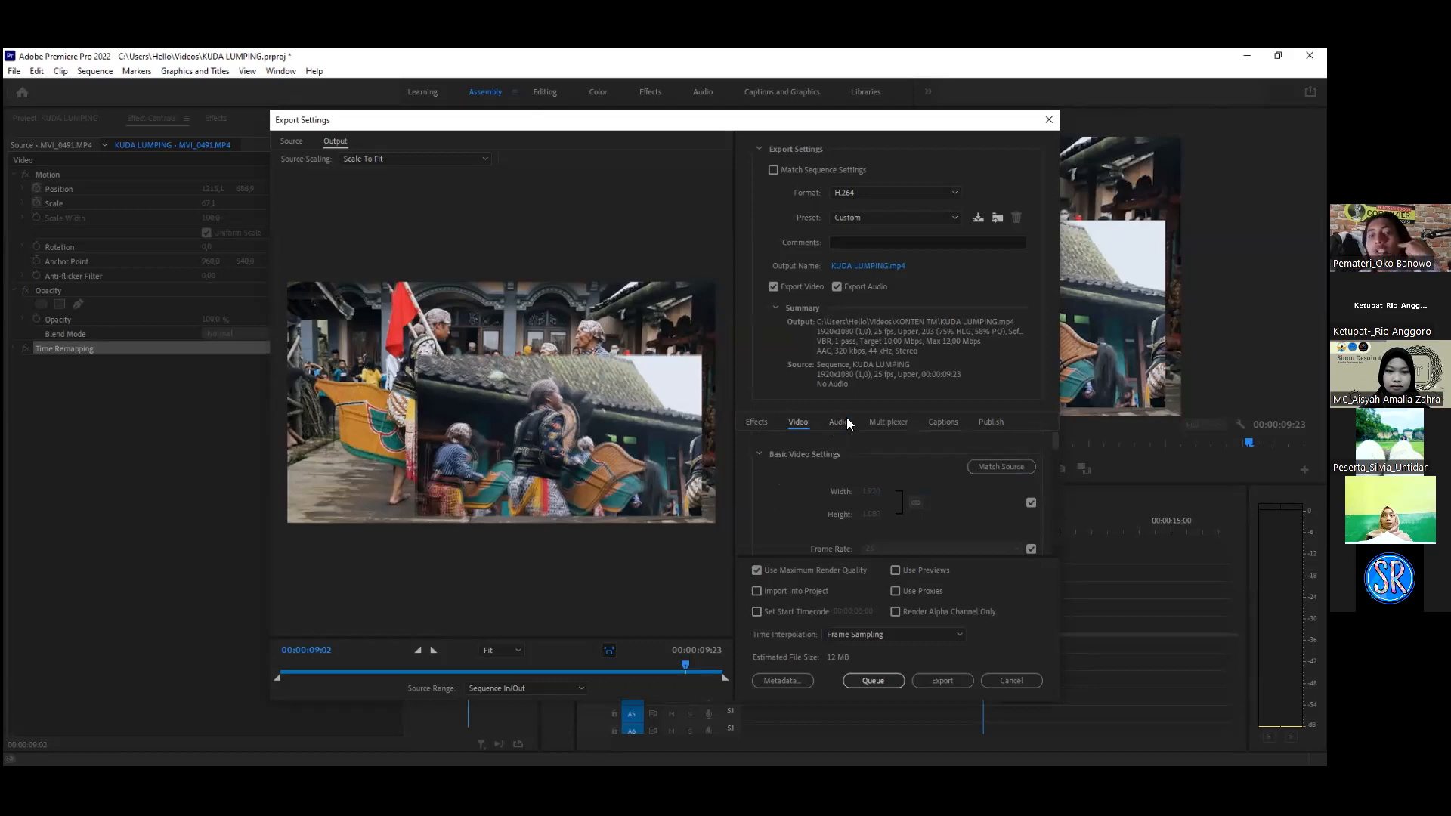
scroll(774, 456, "down", 5)
scroll(783, 478, "down", 5)
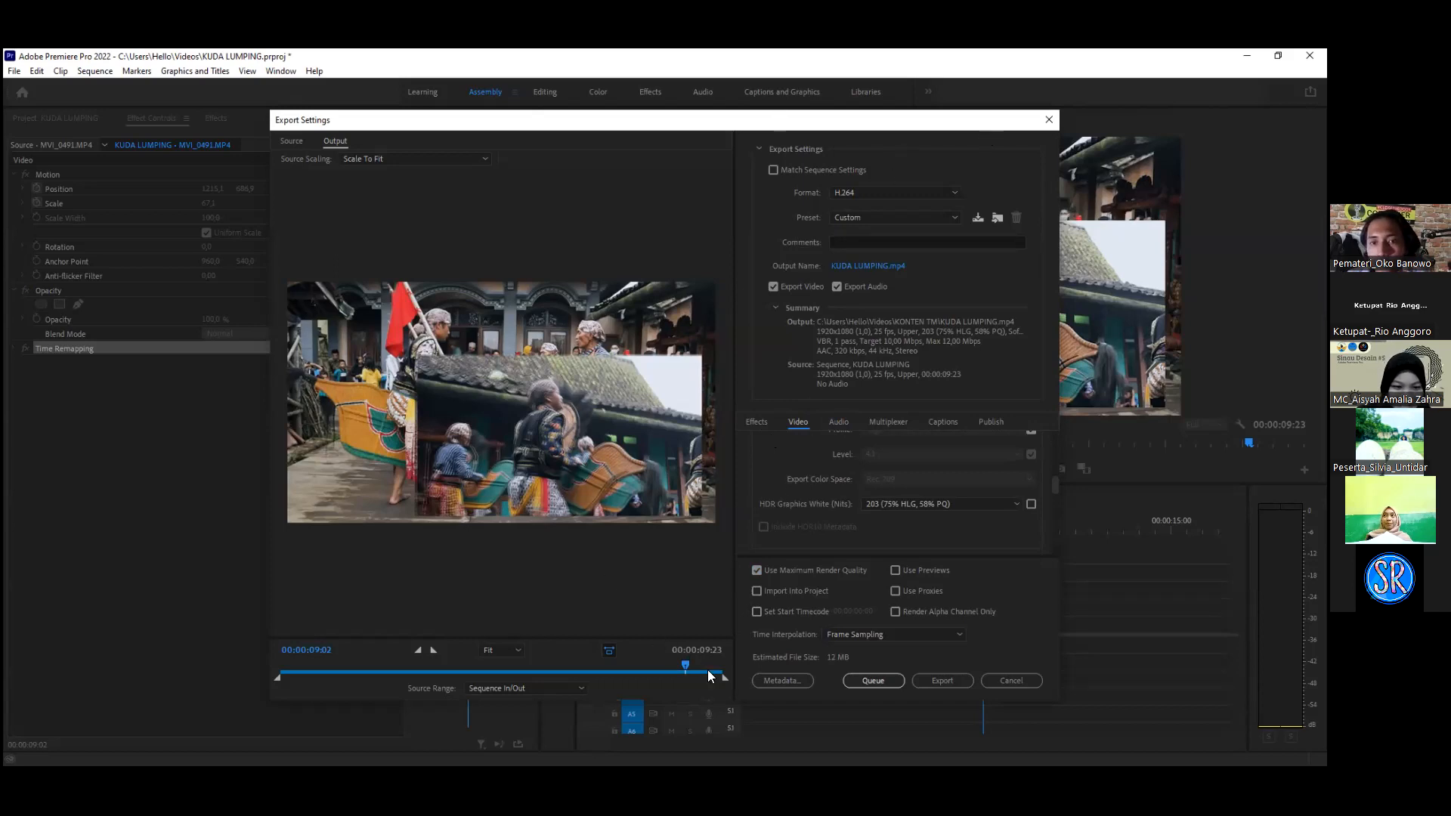
key("Escape")
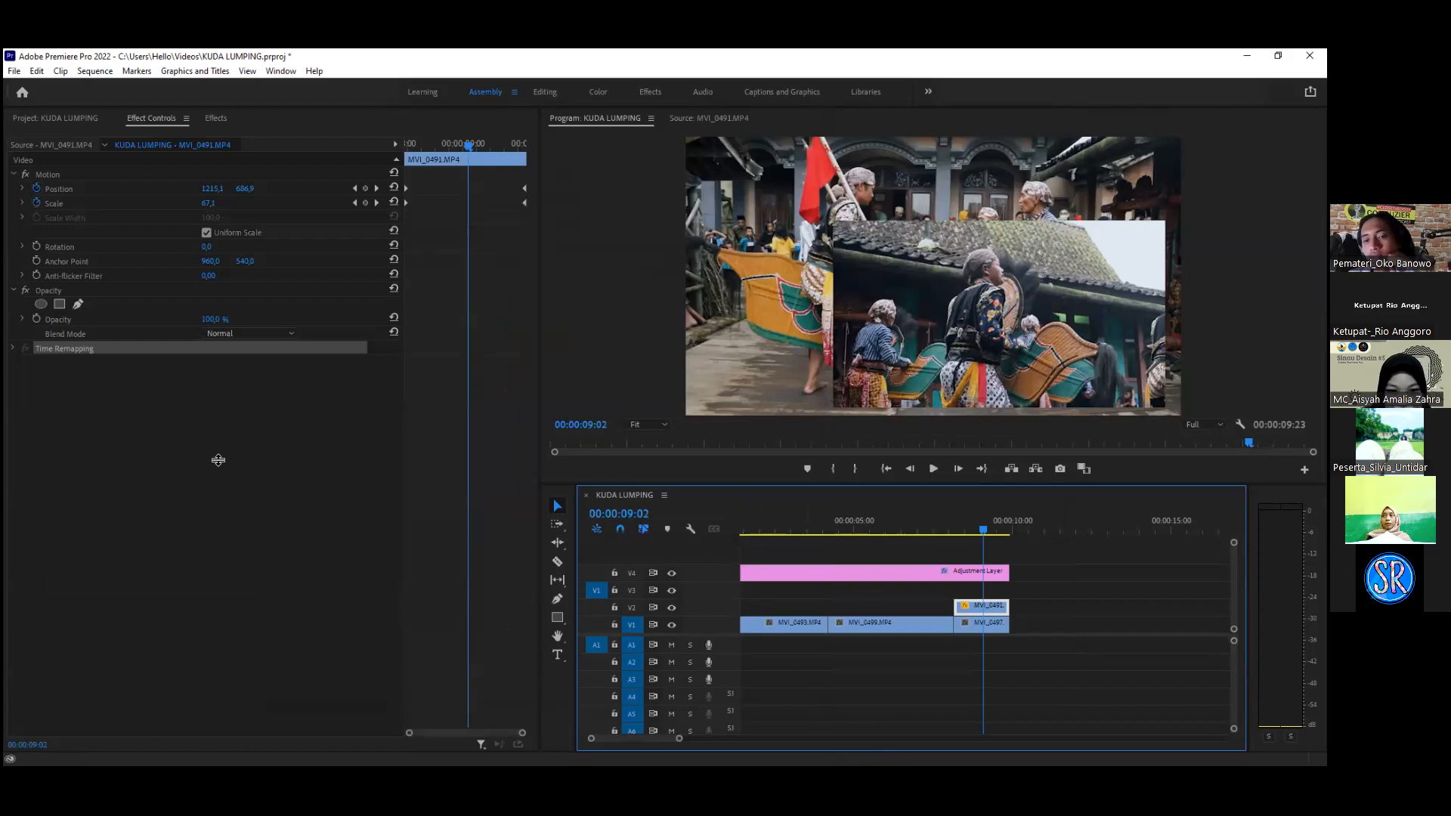
Step: Move the playhead to 00:00:08:07, near the start of the MVI_0491 clip in the sequence
left_click(219, 471)
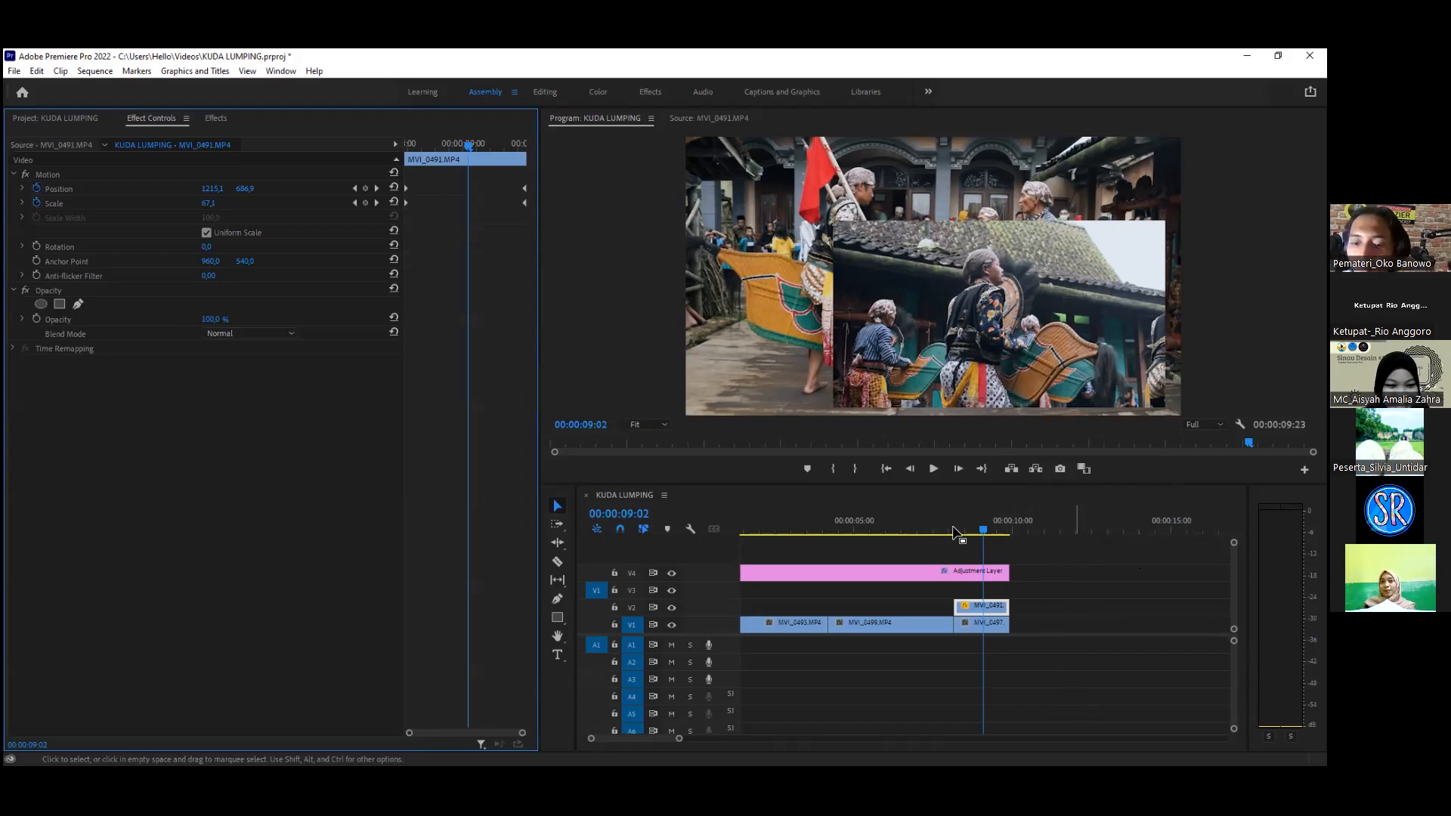
left_click(957, 531)
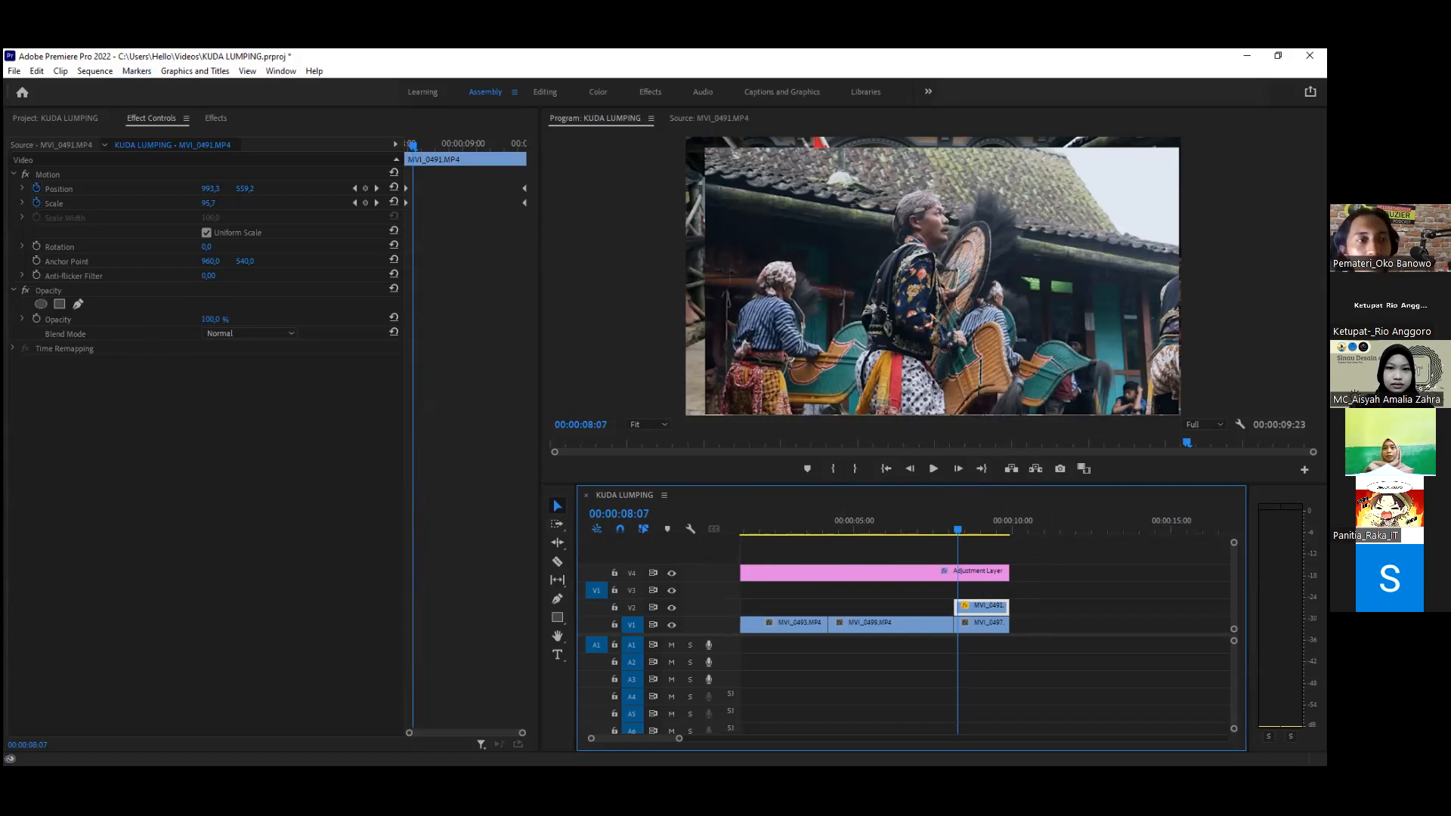
Step: Switch to the Instagram profile in the browser, close the open "gemati" post and open the video post titled UNEXPECTED
key("alt+Tab")
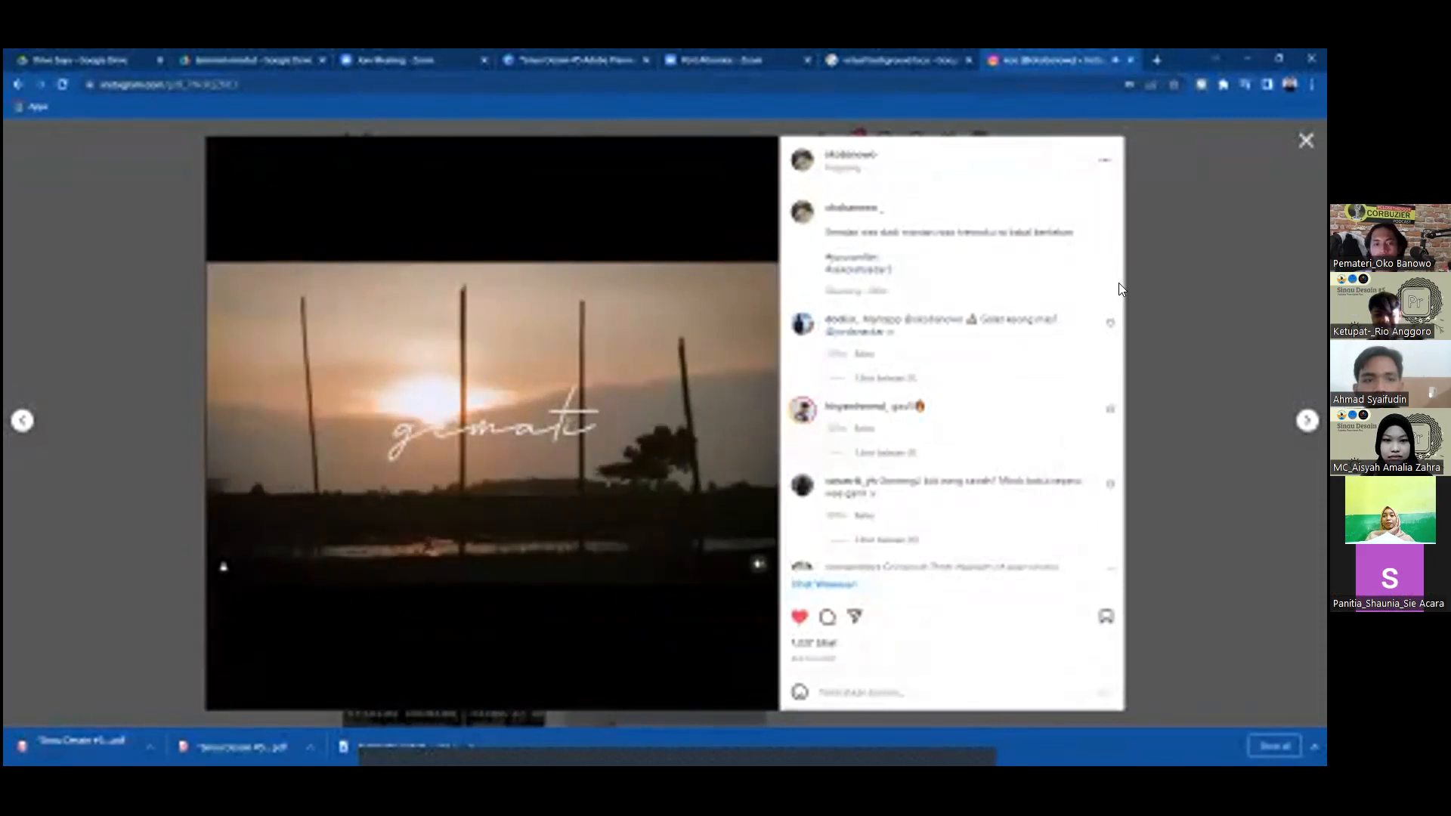
key("Escape")
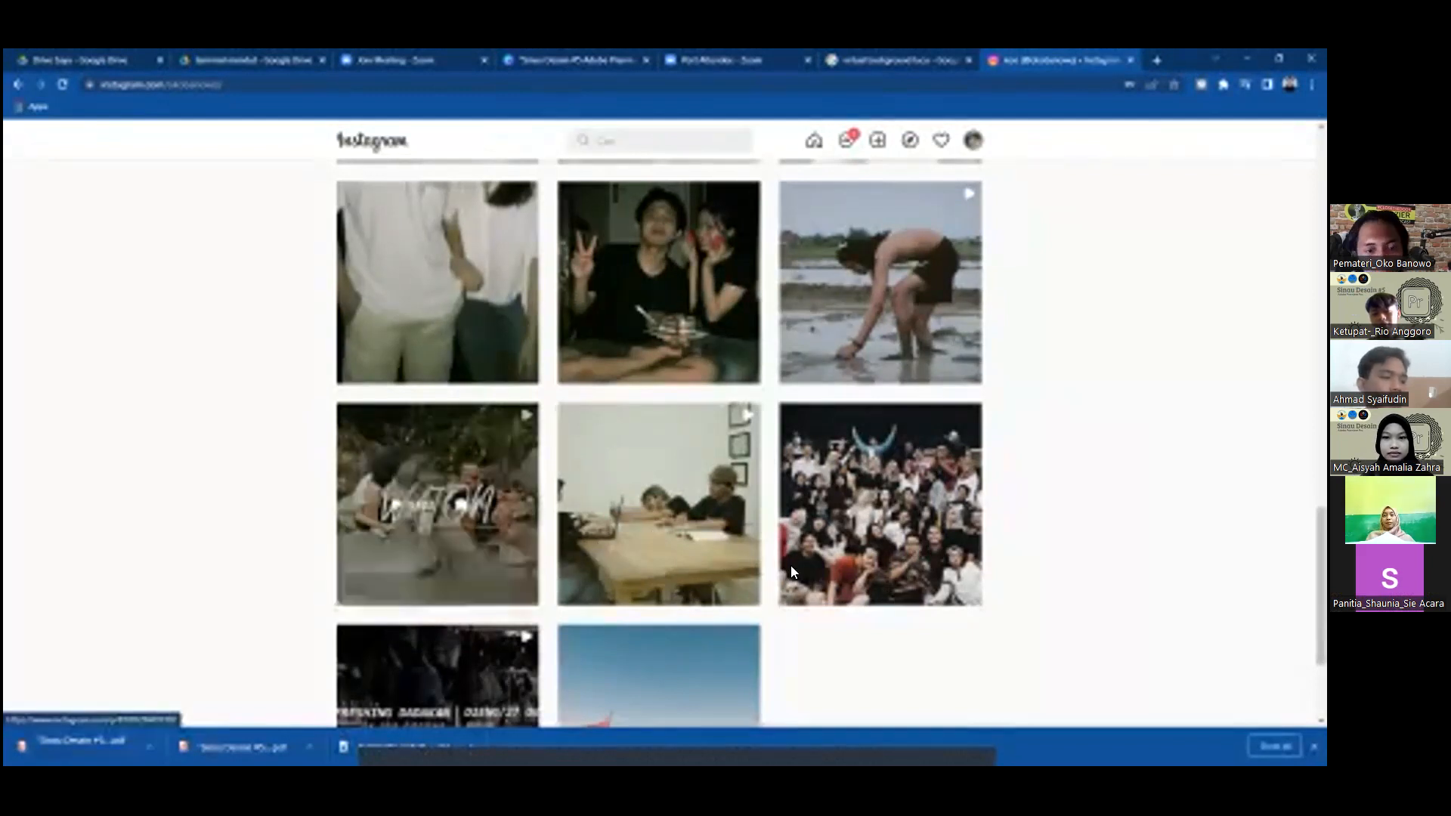
left_click(662, 505)
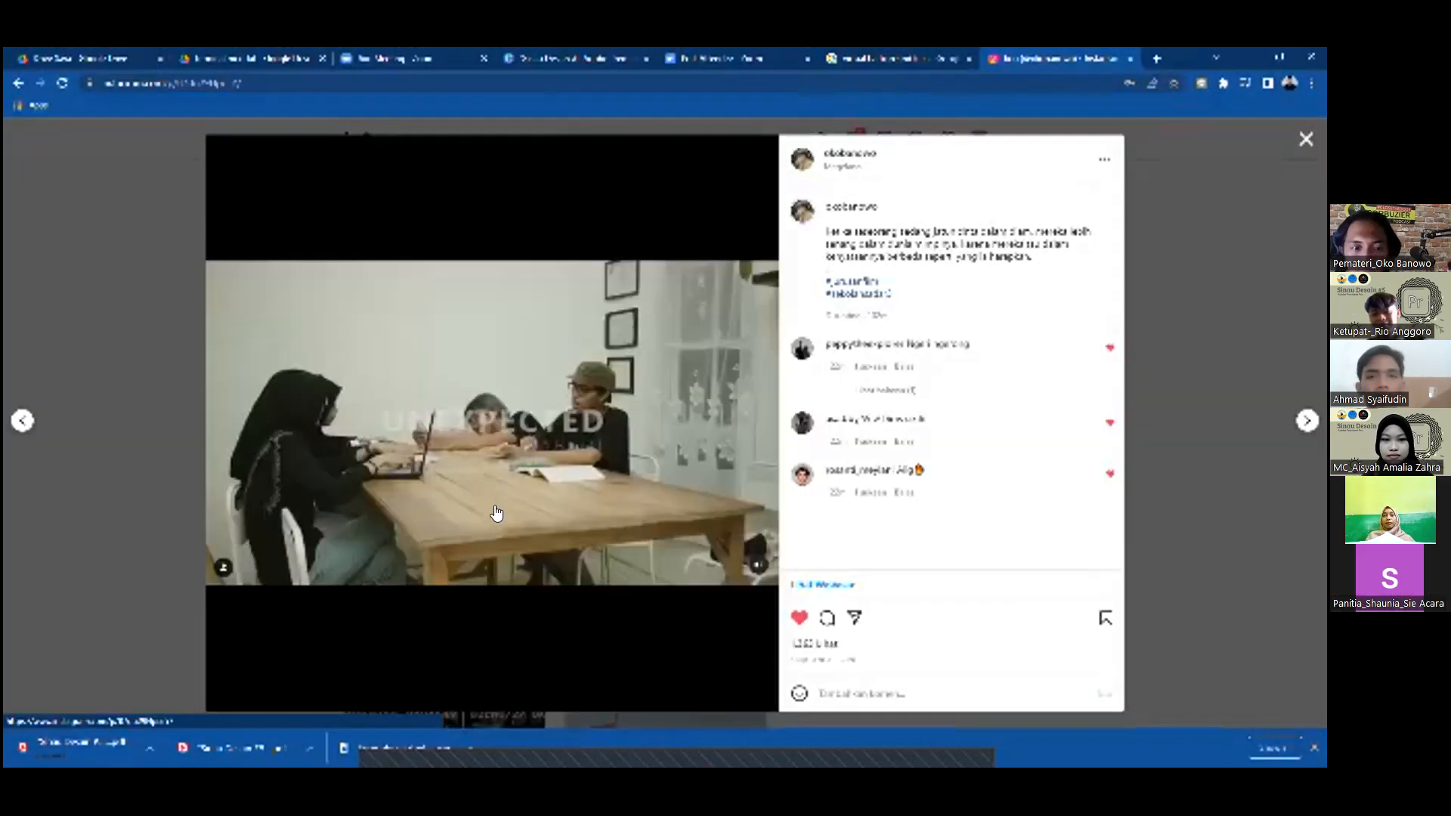